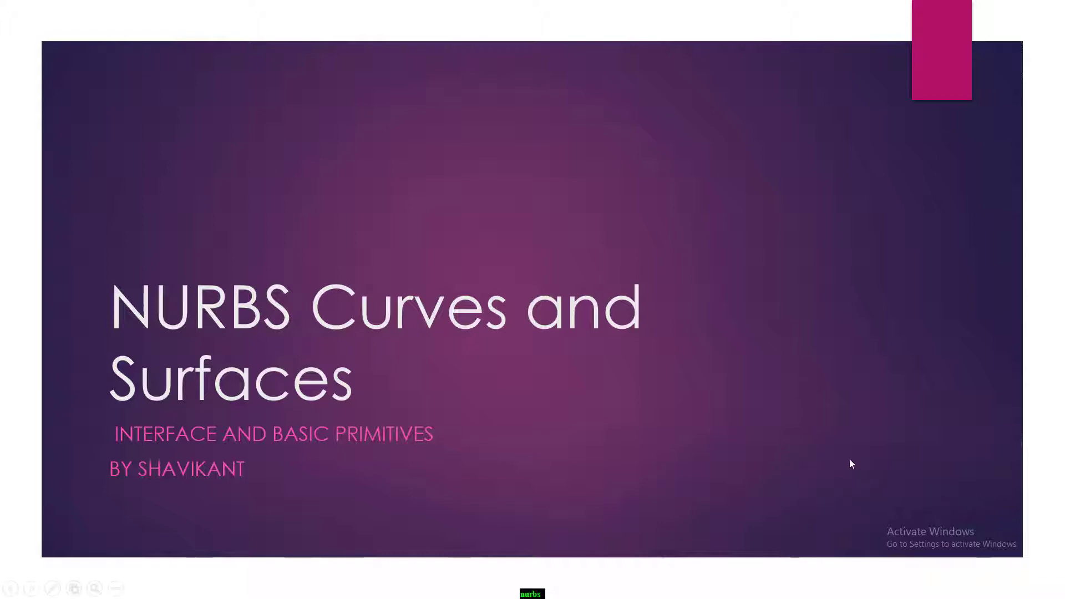
# Advance the slideshow past 'Session 2 – What is NURBS' to the NURBS definition slide
pyautogui.click(696, 462)
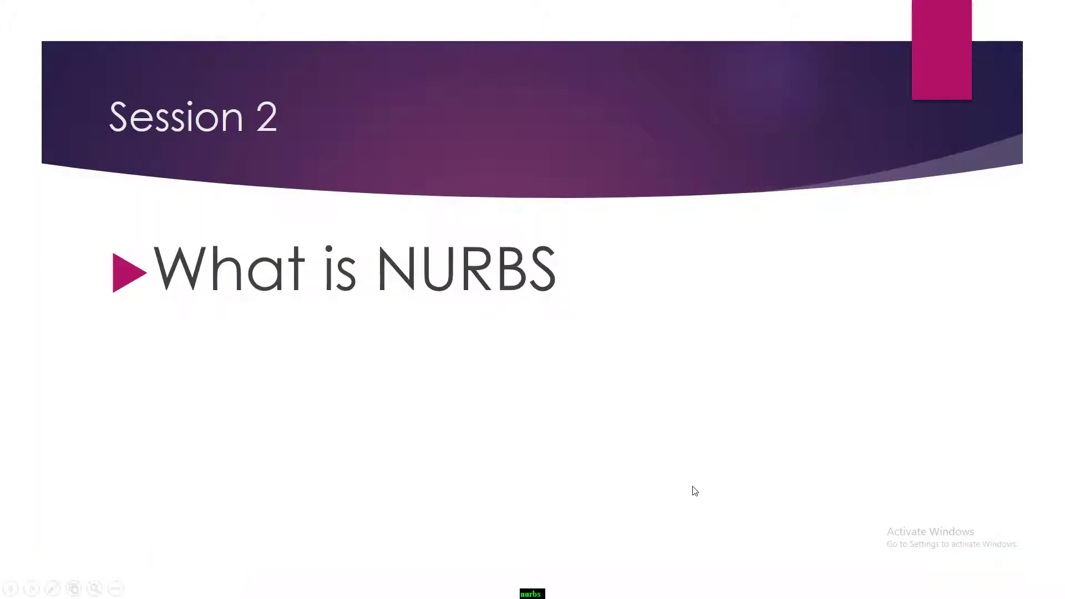
pyautogui.click(695, 491)
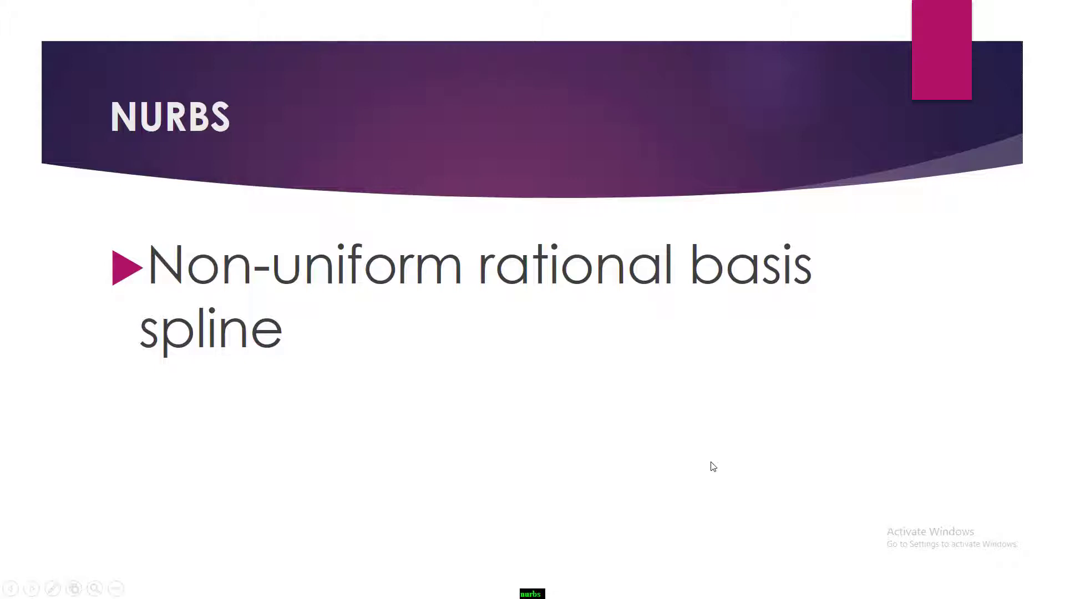
# Launch Google Chrome from the Start menu search
pyautogui.press('super')
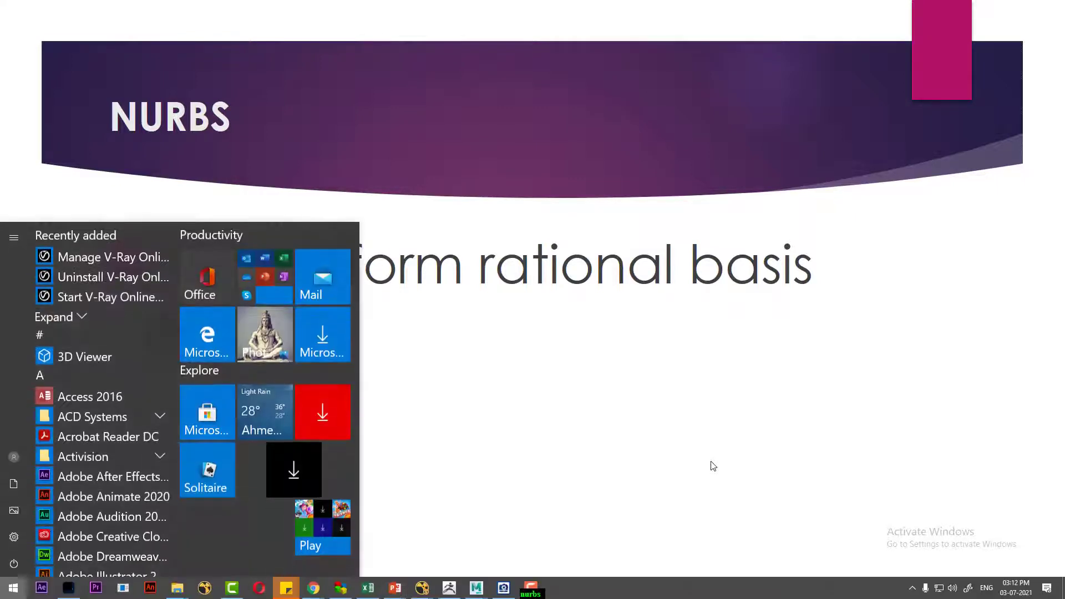
pyautogui.write('ch')
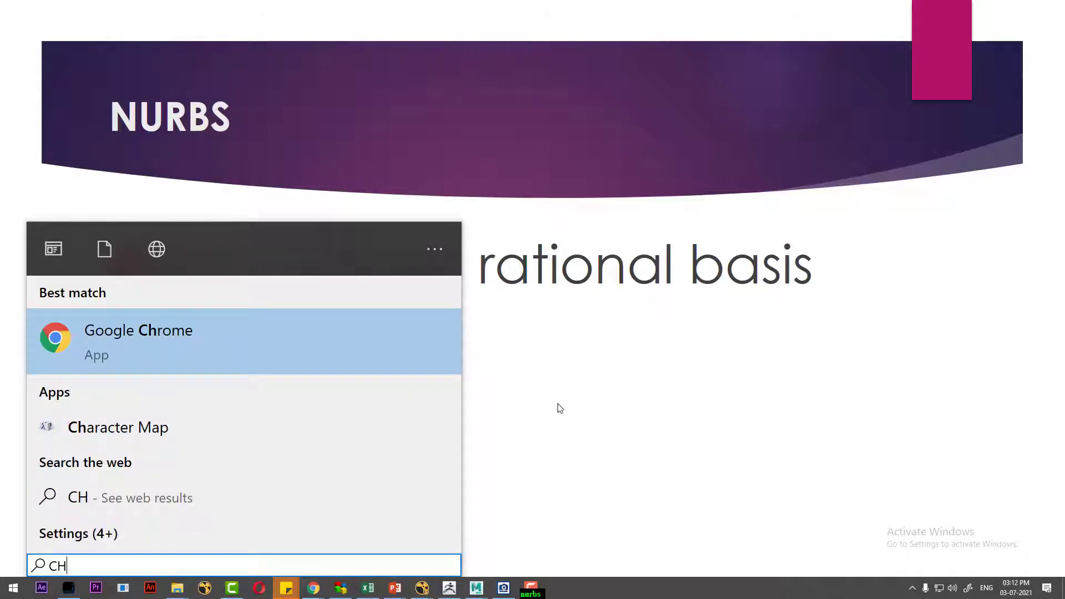
pyautogui.click(261, 340)
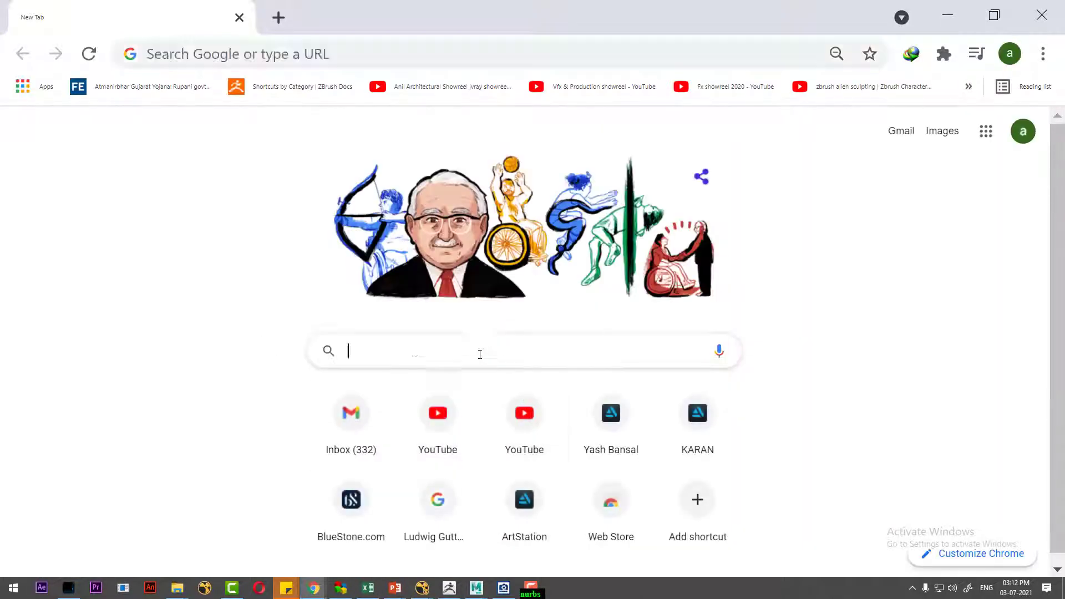
# Search Google for 'CHESS PIECS' and switch to the Images results
pyautogui.click(479, 354)
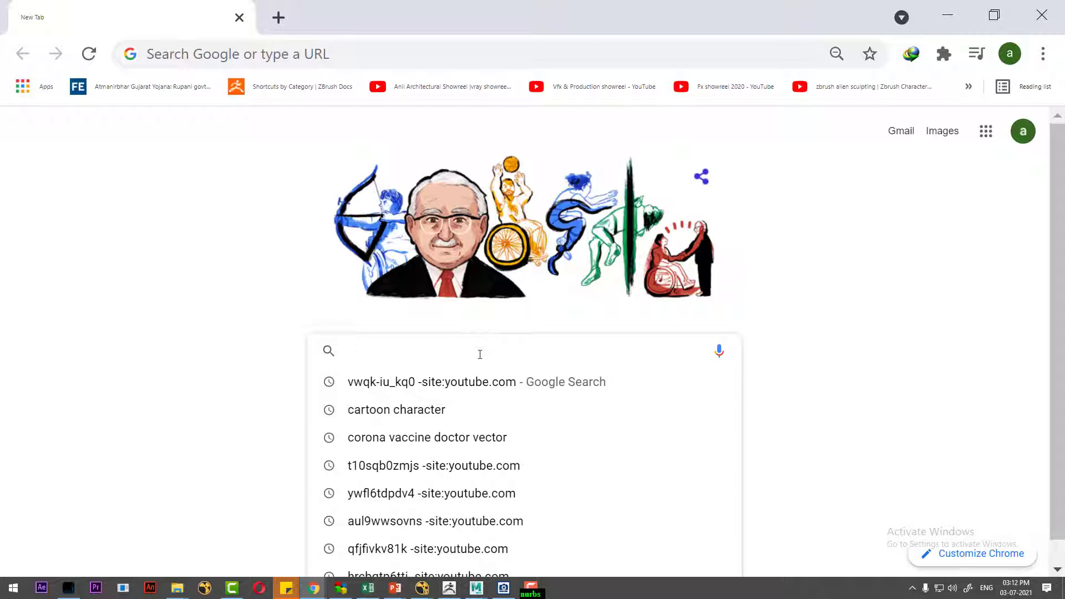
pyautogui.write('CHESS')
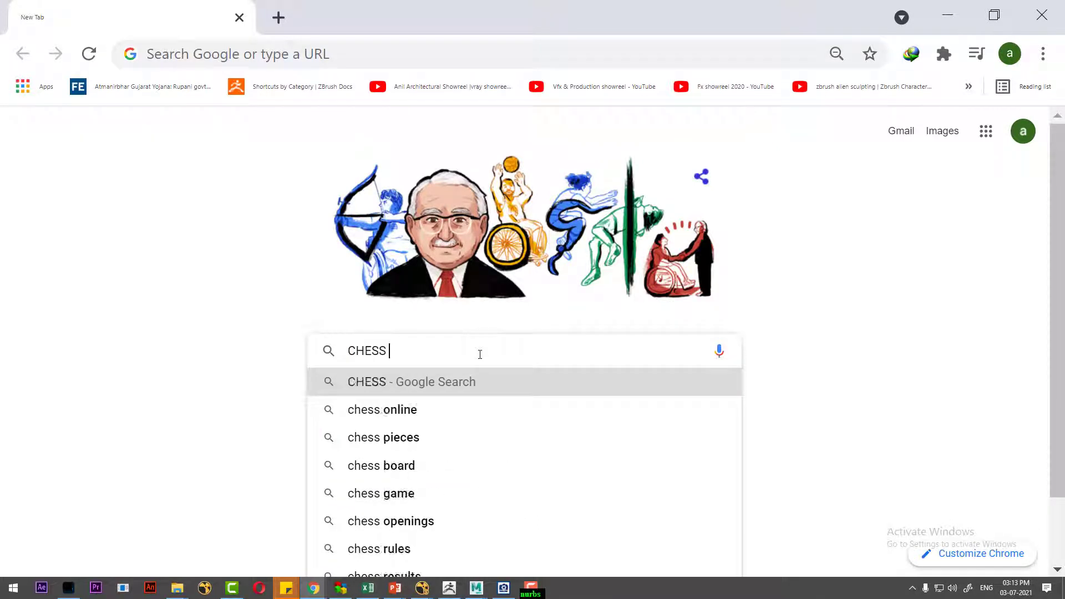
pyautogui.write(' PIE')
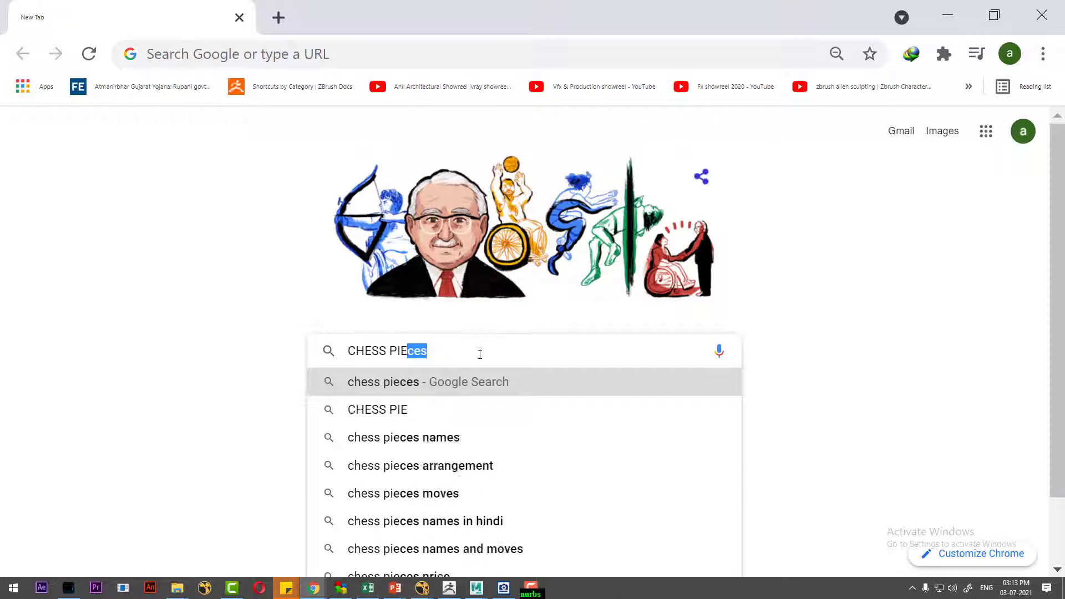
pyautogui.write('CS')
pyautogui.press('Return')
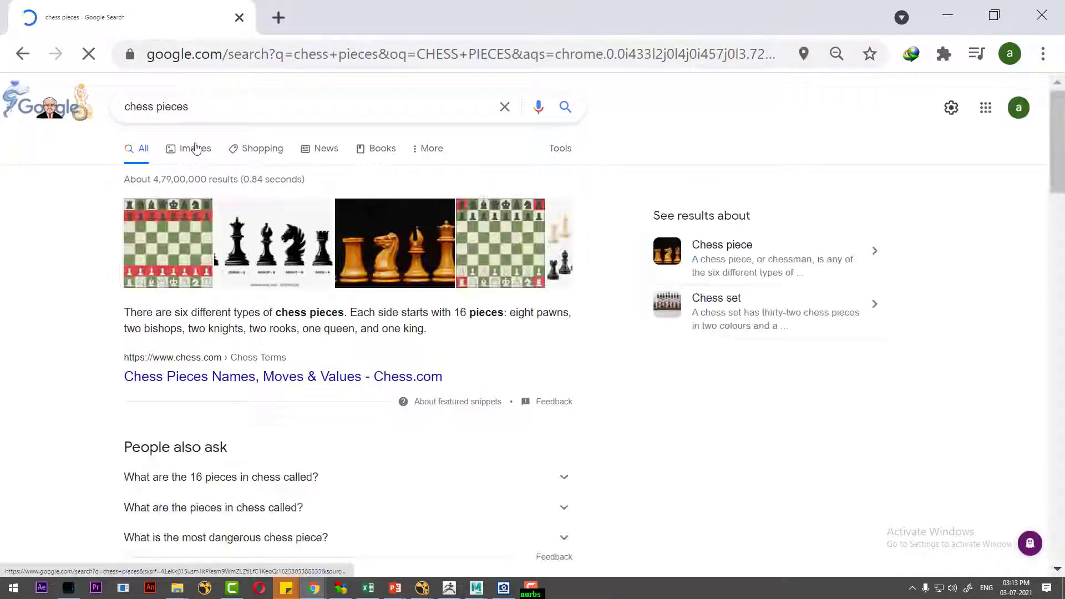
pyautogui.click(194, 149)
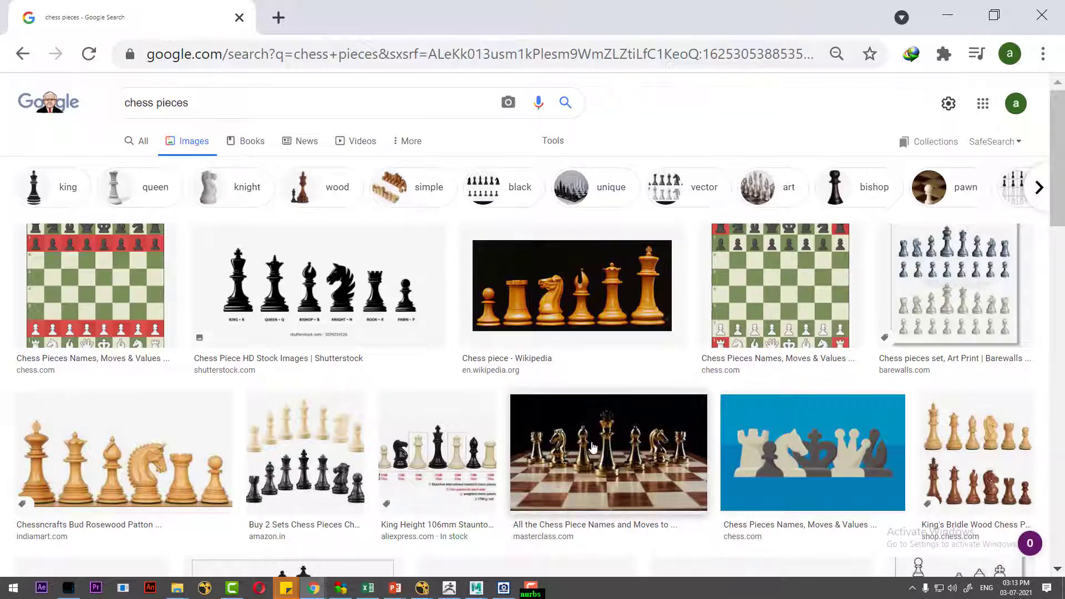
# Save the Hastings black-and-ivory chess pieces PNG into a new Desktop folder named NURBS
pyautogui.scroll(-3, 593, 446)
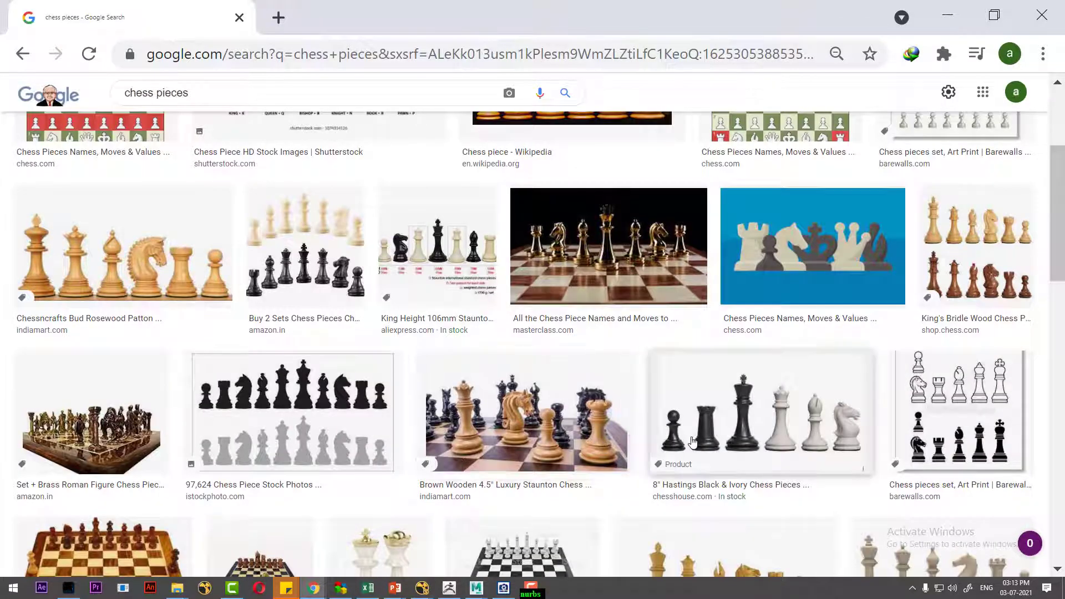
pyautogui.scroll(-2, 777, 360)
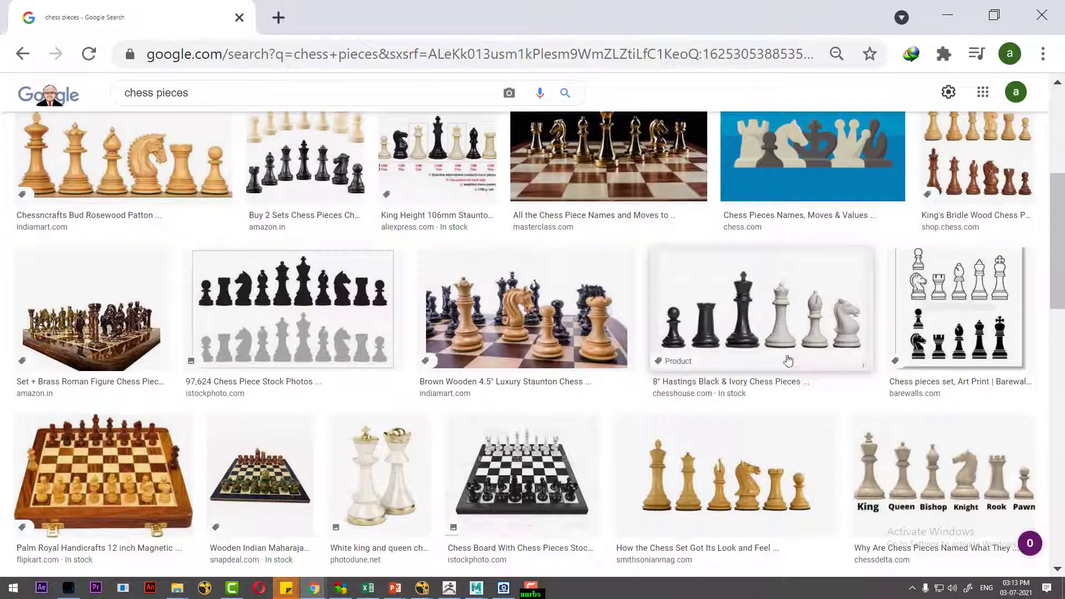
pyautogui.click(778, 321)
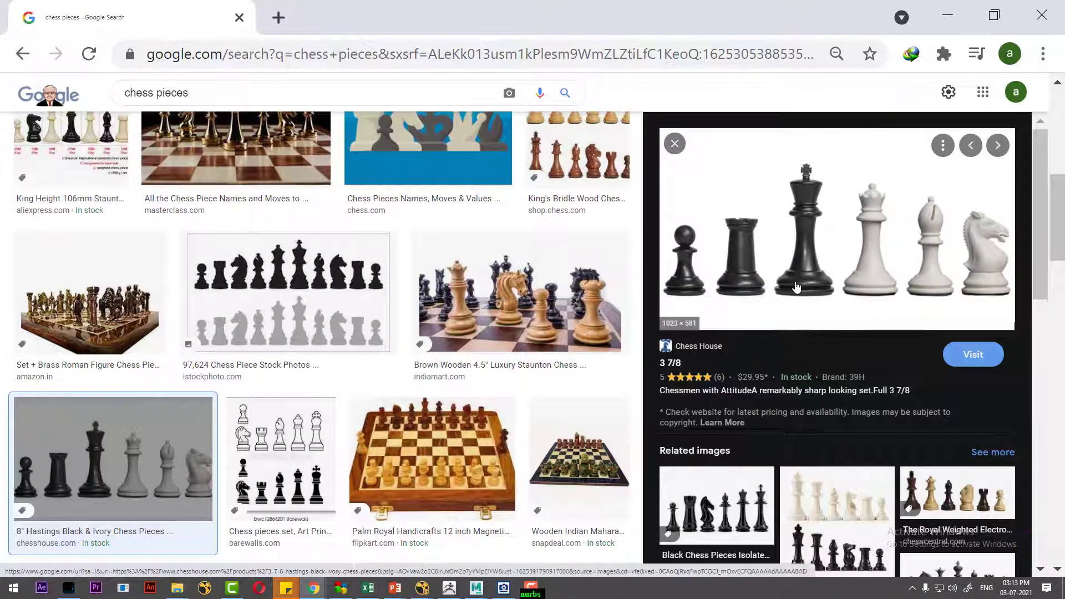
pyautogui.rightClick(798, 237)
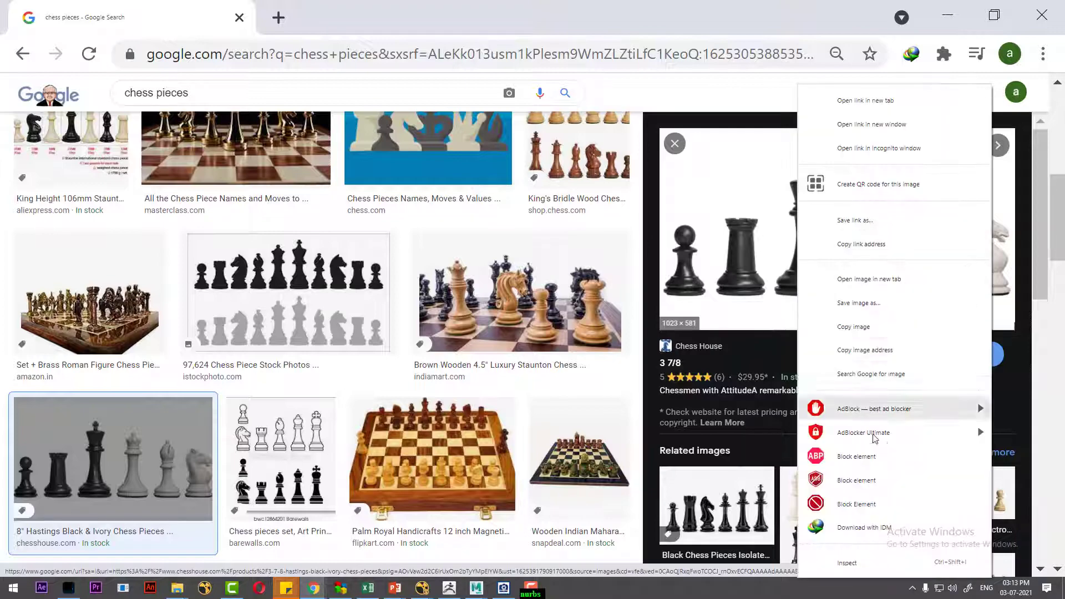
pyautogui.click(882, 304)
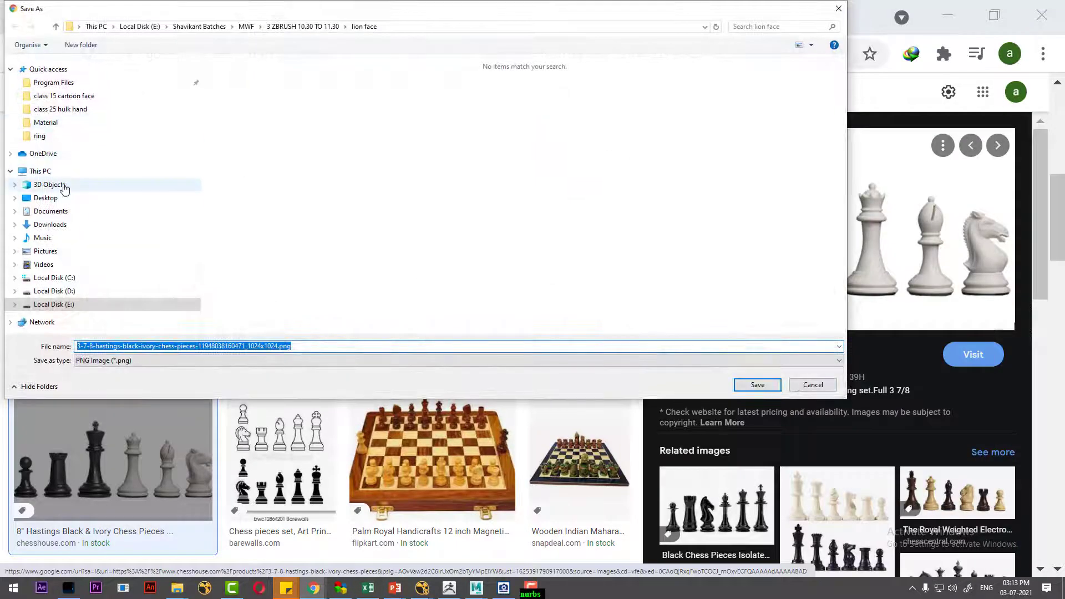
pyautogui.moveTo(46, 198)
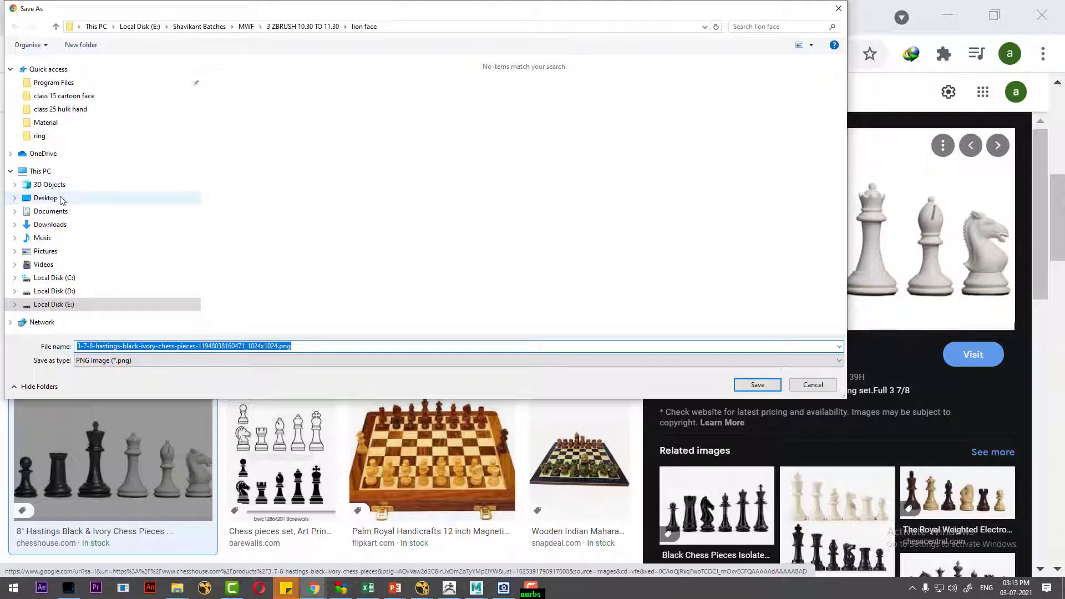
pyautogui.click(46, 198)
pyautogui.click(80, 44)
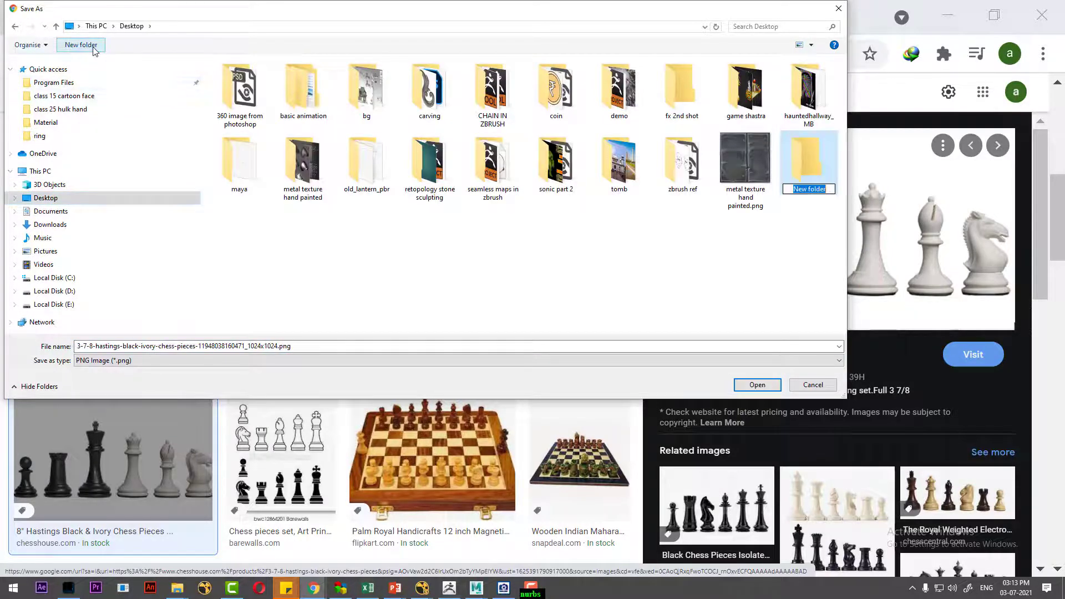
pyautogui.write('NURBS')
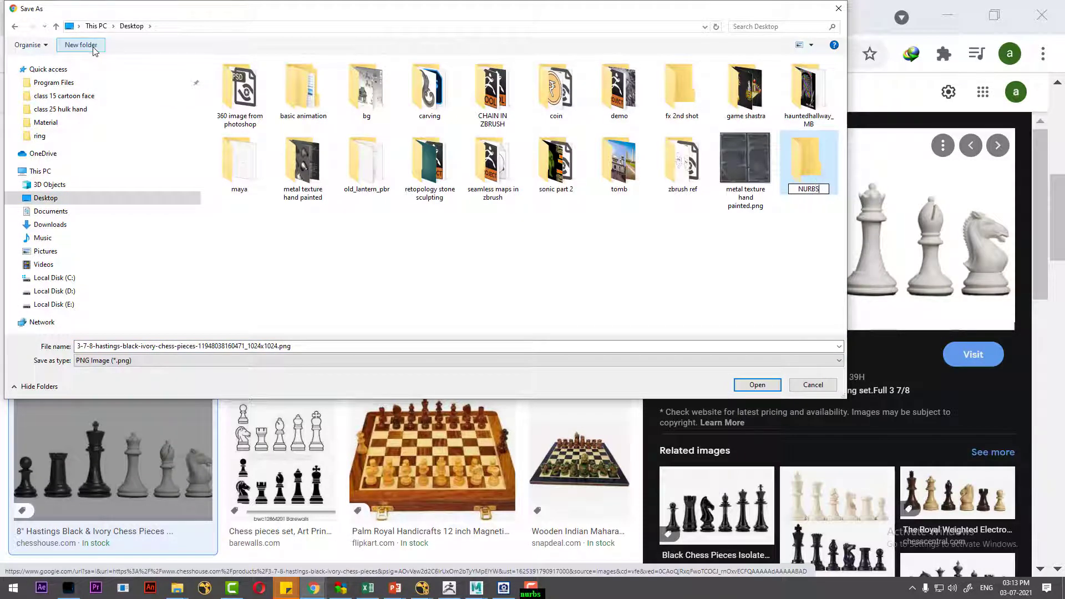
pyautogui.press('Return')
pyautogui.press('Return')
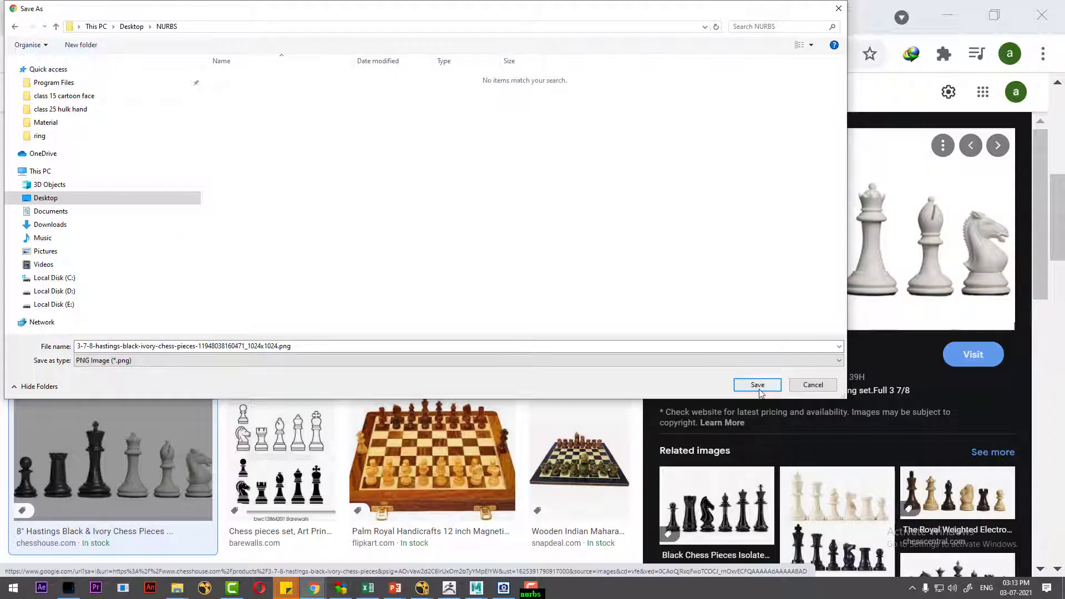
pyautogui.click(758, 385)
# Replace the chess query with a Google Images search for 'bottle'
pyautogui.moveTo(189, 94); pyautogui.dragTo(103, 92)
pyautogui.write('BO')
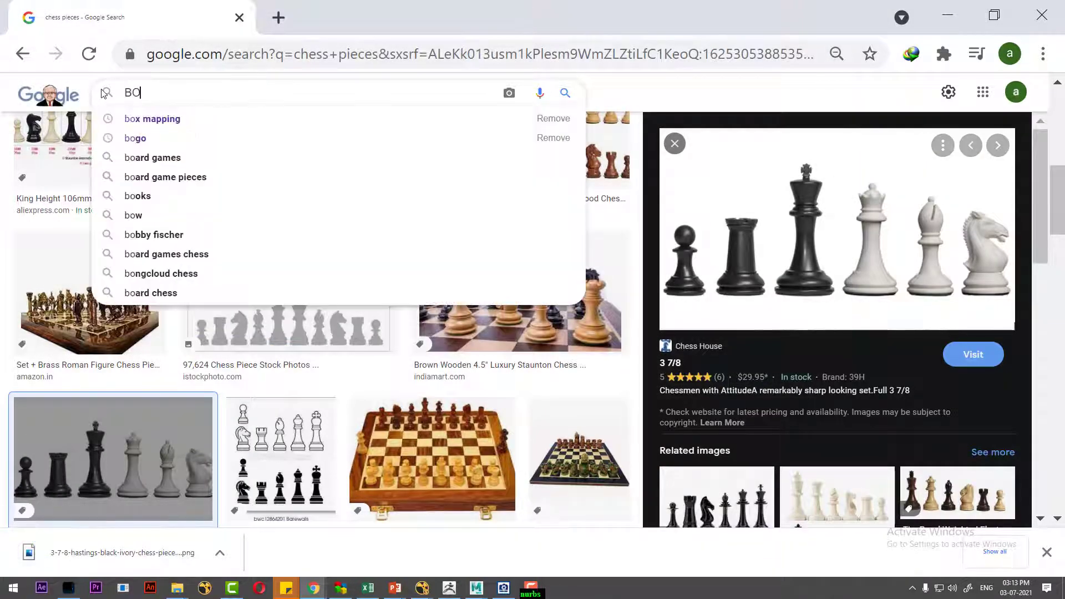
pyautogui.write('TT')
pyautogui.press('Down')
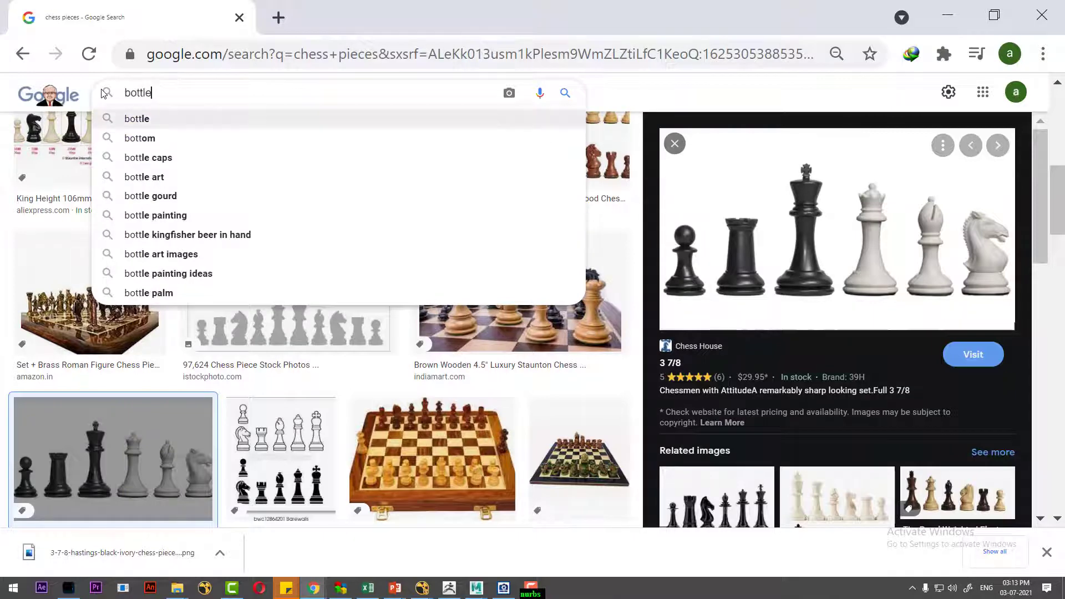
pyautogui.press('Return')
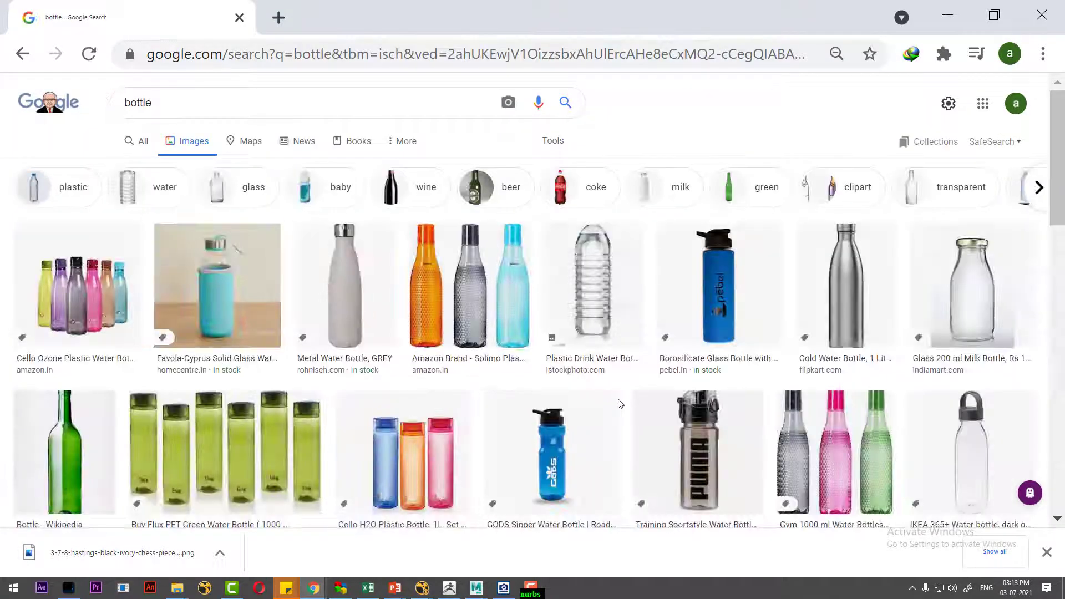
# Save the silver stainless steel cold water bottle JPEG into the NURBS folder
pyautogui.click(861, 266)
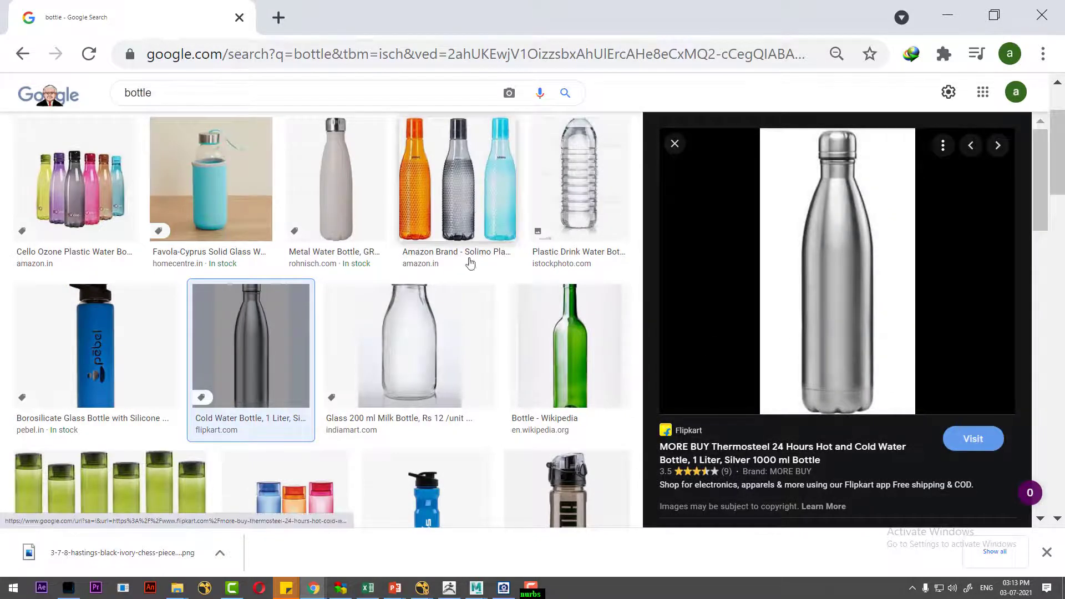
pyautogui.rightClick(853, 247)
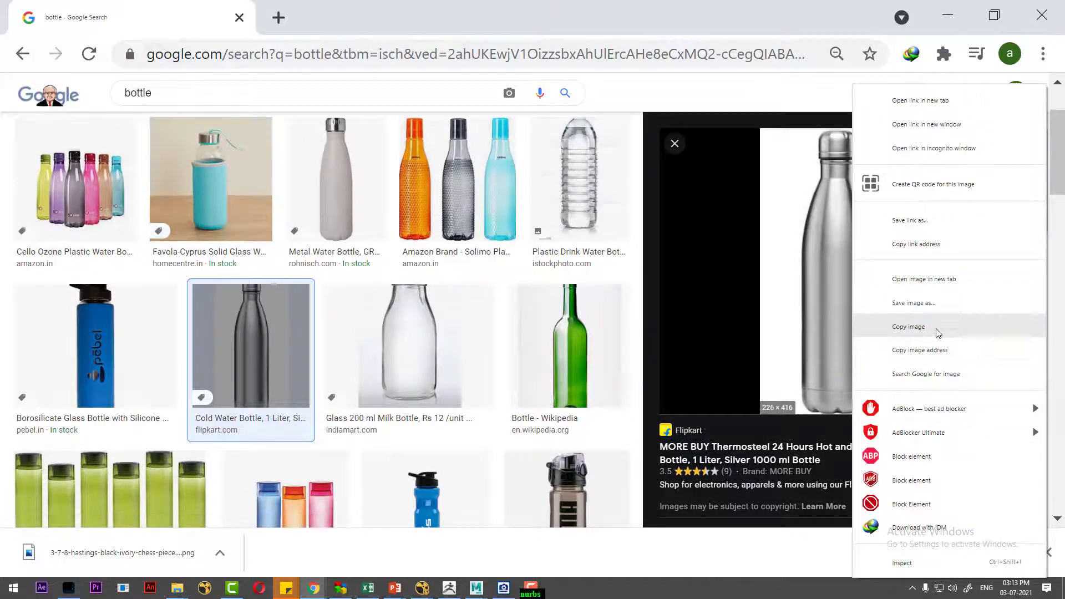
pyautogui.click(933, 304)
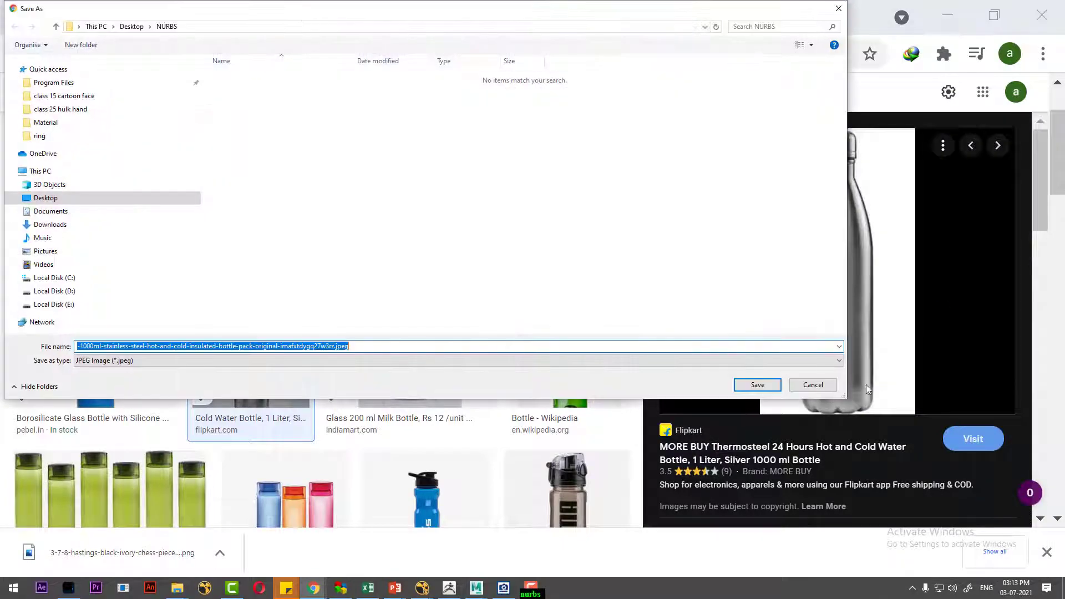
pyautogui.click(757, 385)
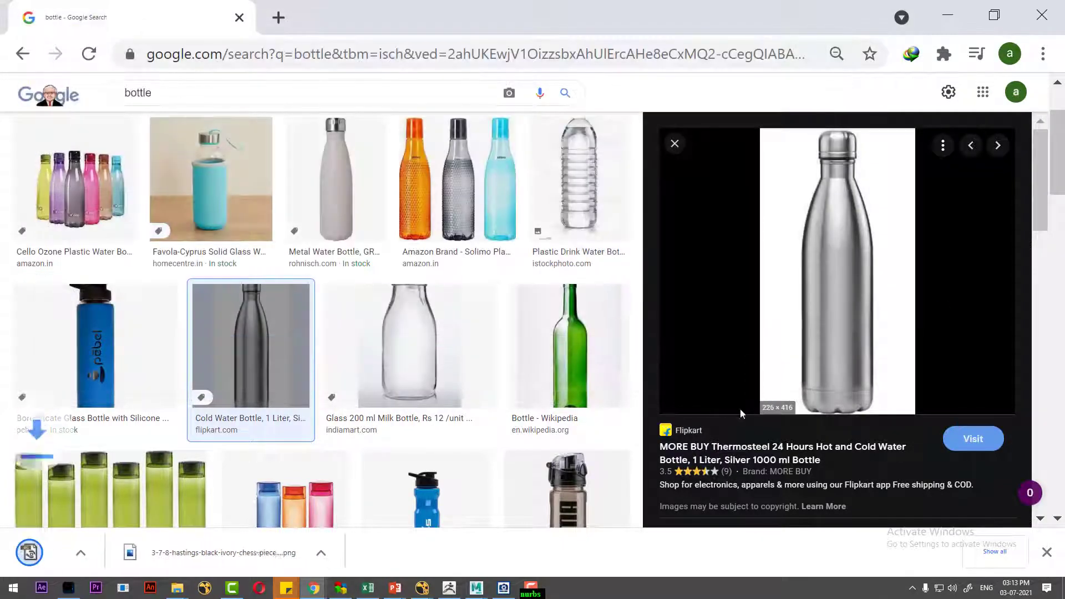
pyautogui.scroll(-5, 384, 342)
pyautogui.scroll(-4, 385, 342)
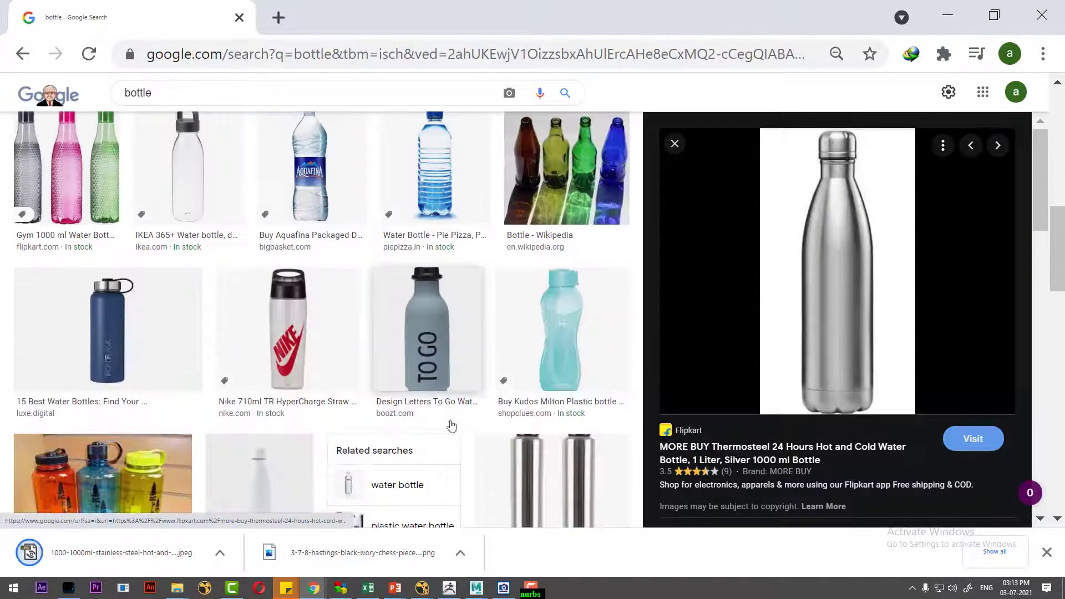
pyautogui.scroll(10, 452, 435)
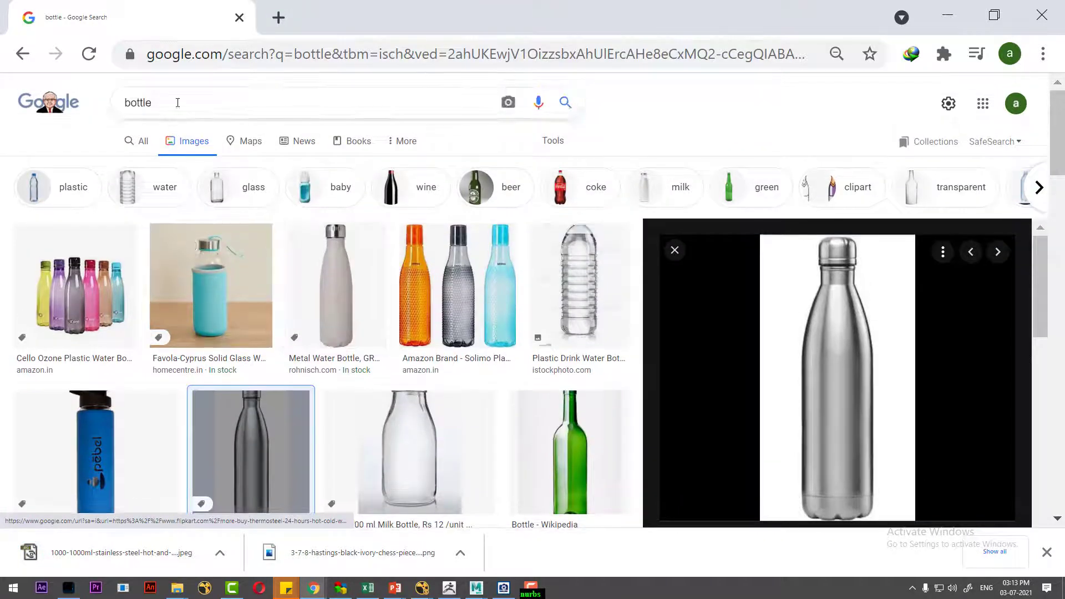
# Search images for 'GLASS' and open the two-wine-glasses result in a background tab
pyautogui.write('GLASS')
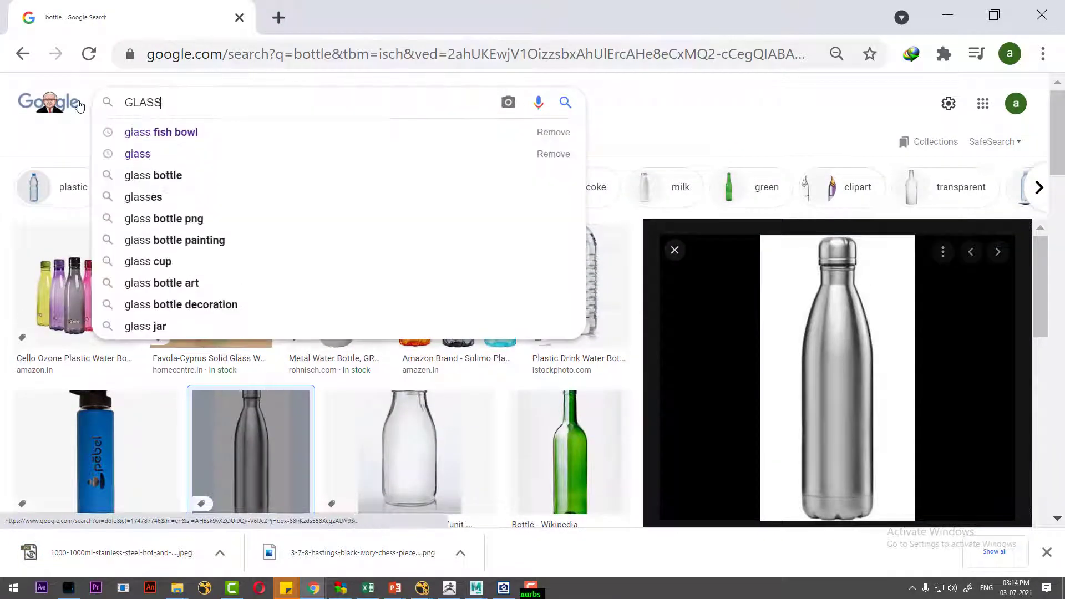
pyautogui.press('Return')
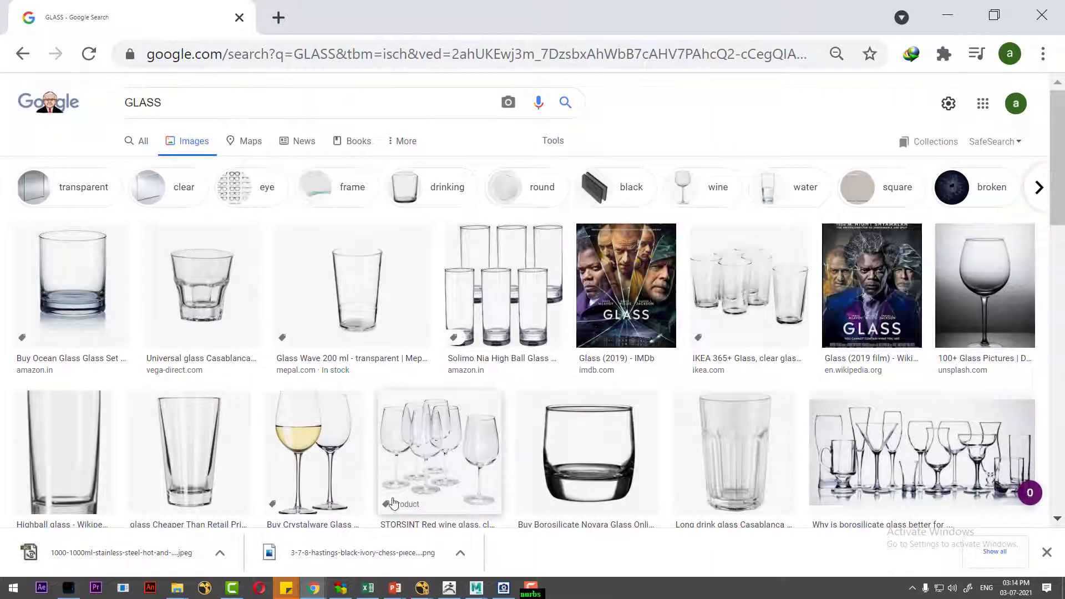
pyautogui.middleClick(309, 449)
pyautogui.scroll(-1, 466, 440)
pyautogui.scroll(-3, 466, 441)
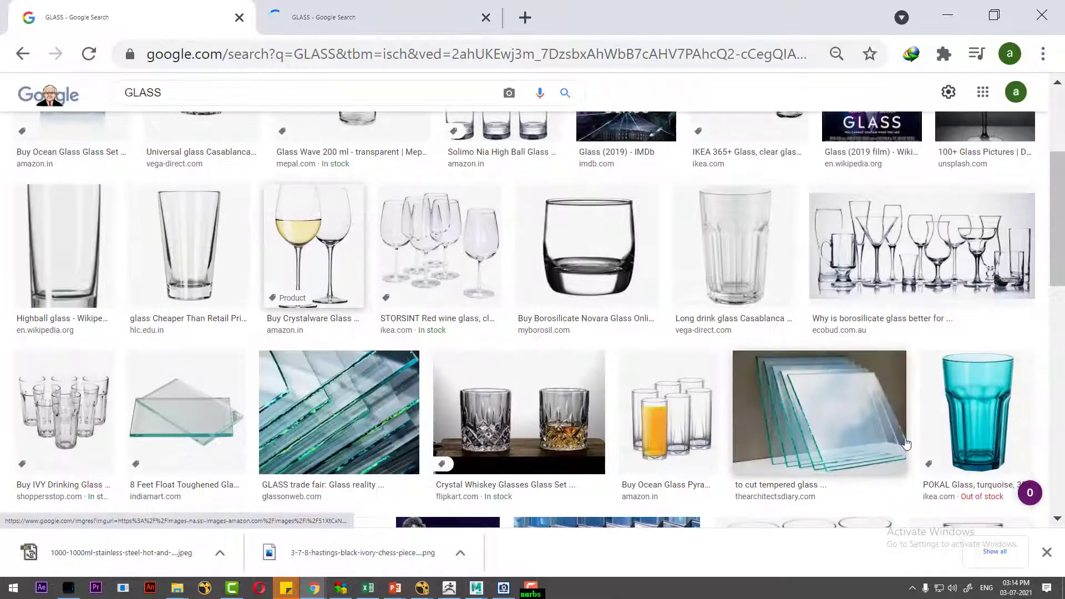
pyautogui.scroll(-3, 524, 430)
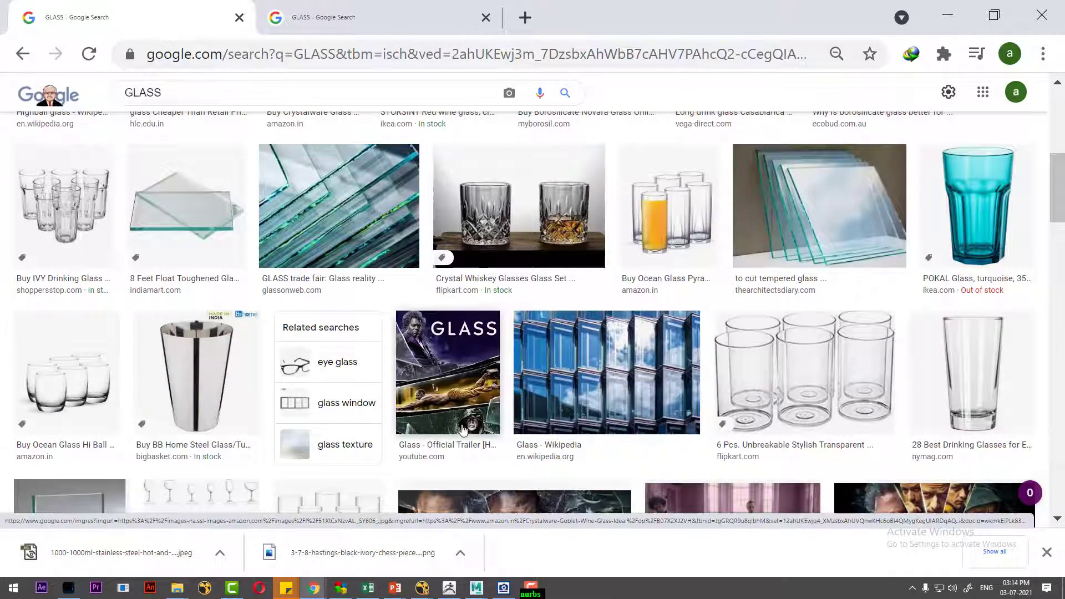
# Save the Crystalware wine glass JPEG from that tab to the computer
pyautogui.click(426, 19)
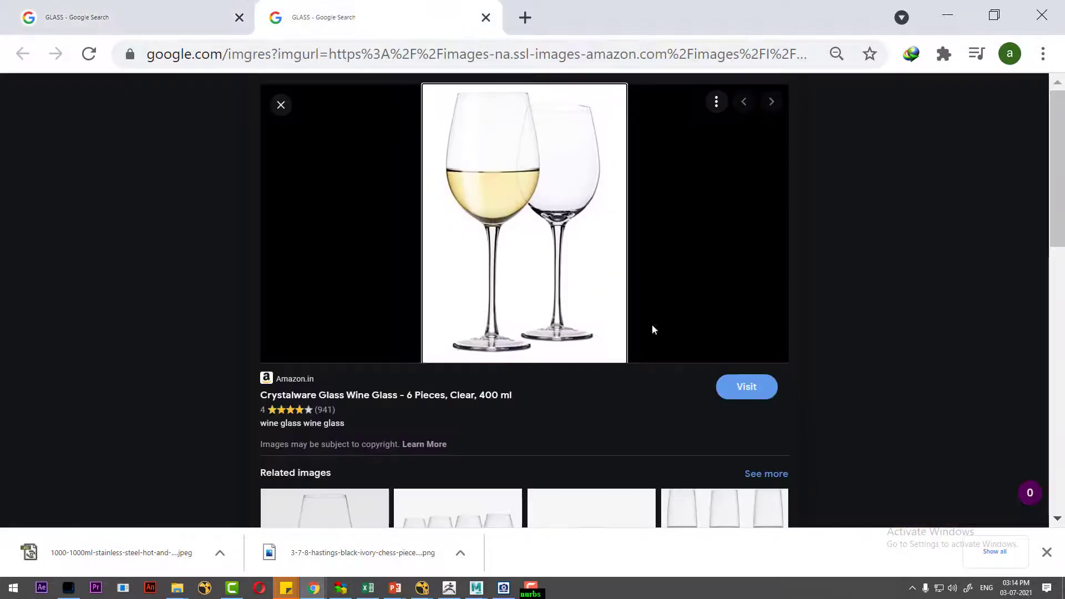
pyautogui.rightClick(545, 189)
pyautogui.click(657, 357)
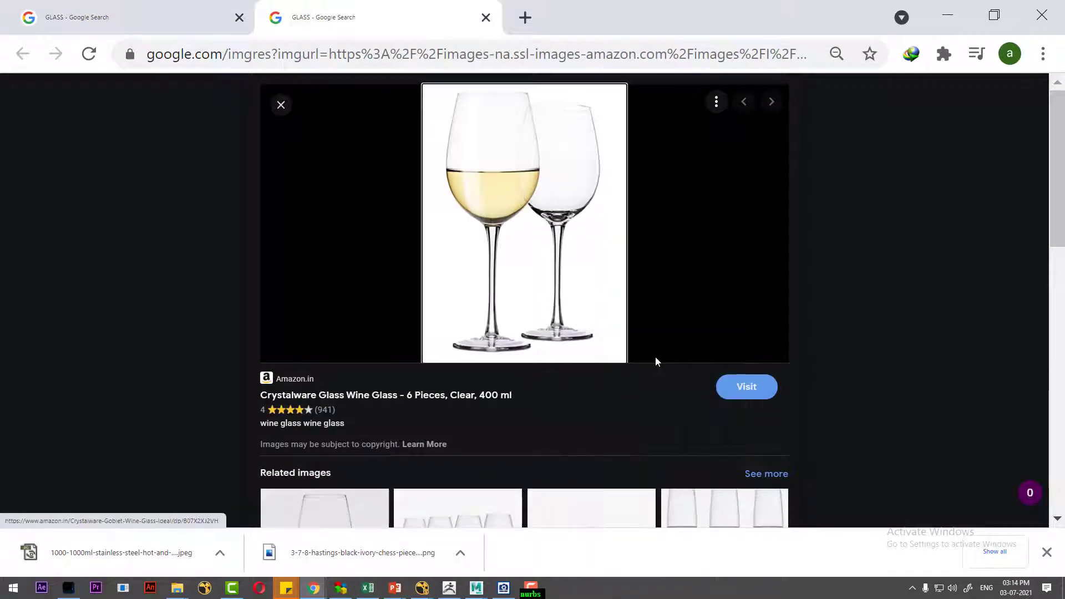
pyautogui.click(774, 389)
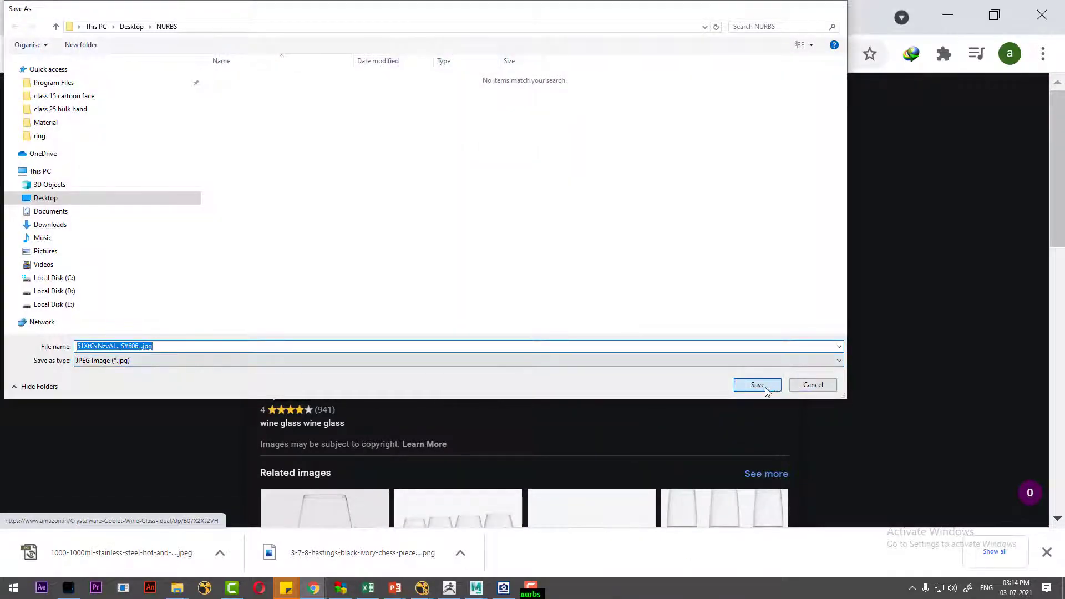
pyautogui.moveTo(476, 587)
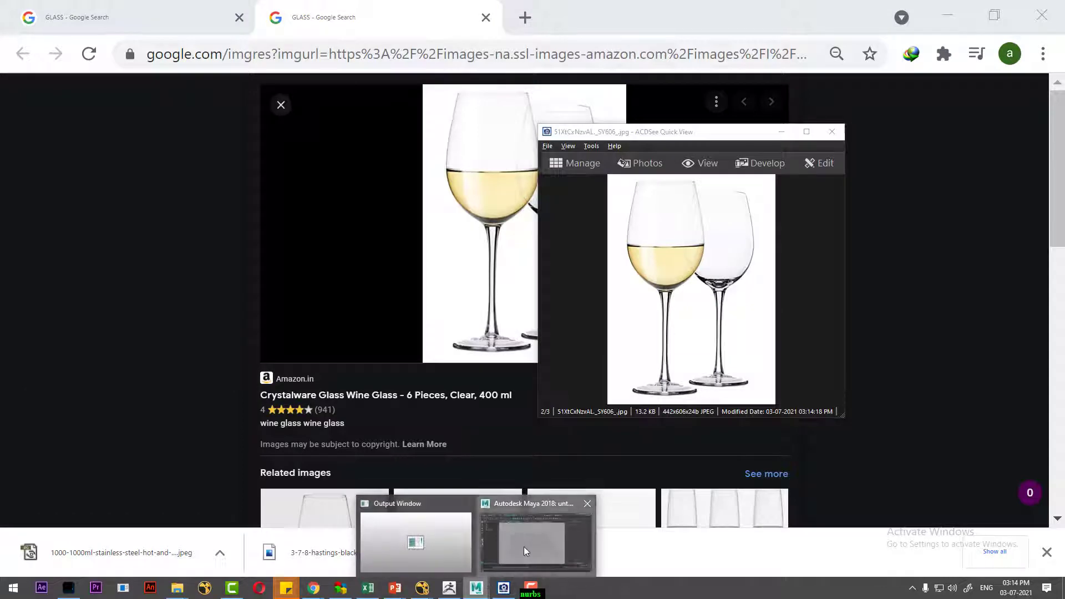
# Bring Maya forward, switch to the four-view layout and maximize the front view
pyautogui.click(524, 547)
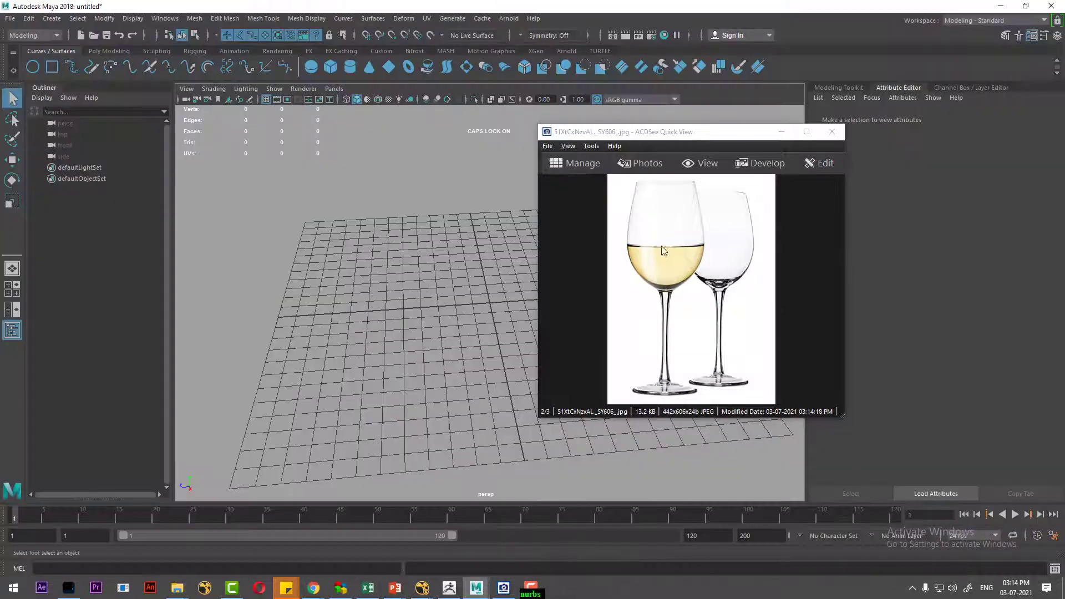
pyautogui.click(13, 289)
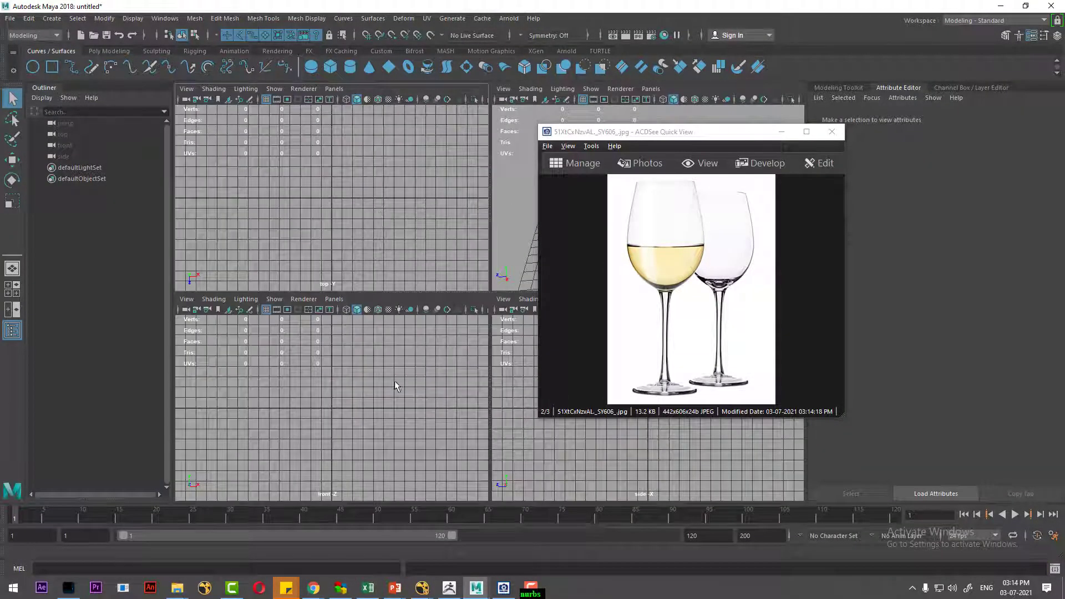
pyautogui.press('space')
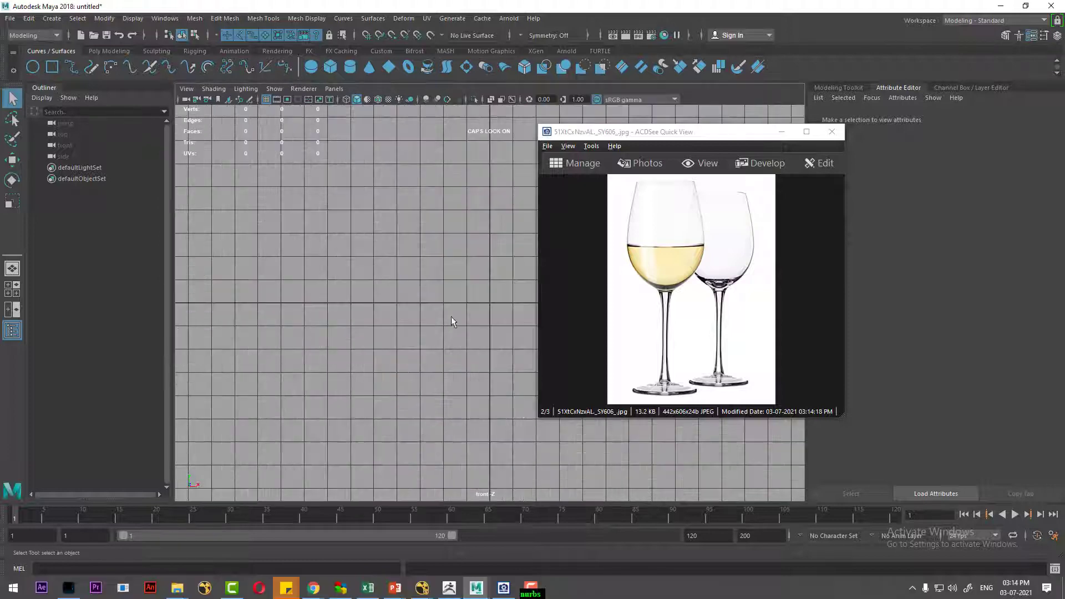
pyautogui.scroll(3, 533, 309)
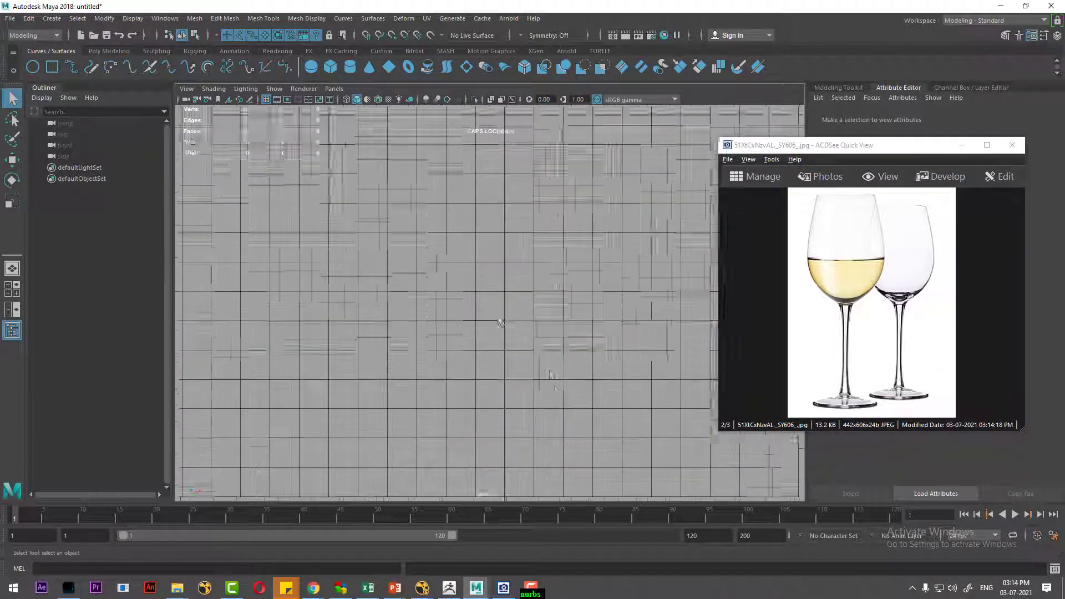
# Import the chess pieces PNG from Desktop/NURBS as the front view's image plane
pyautogui.click(187, 88)
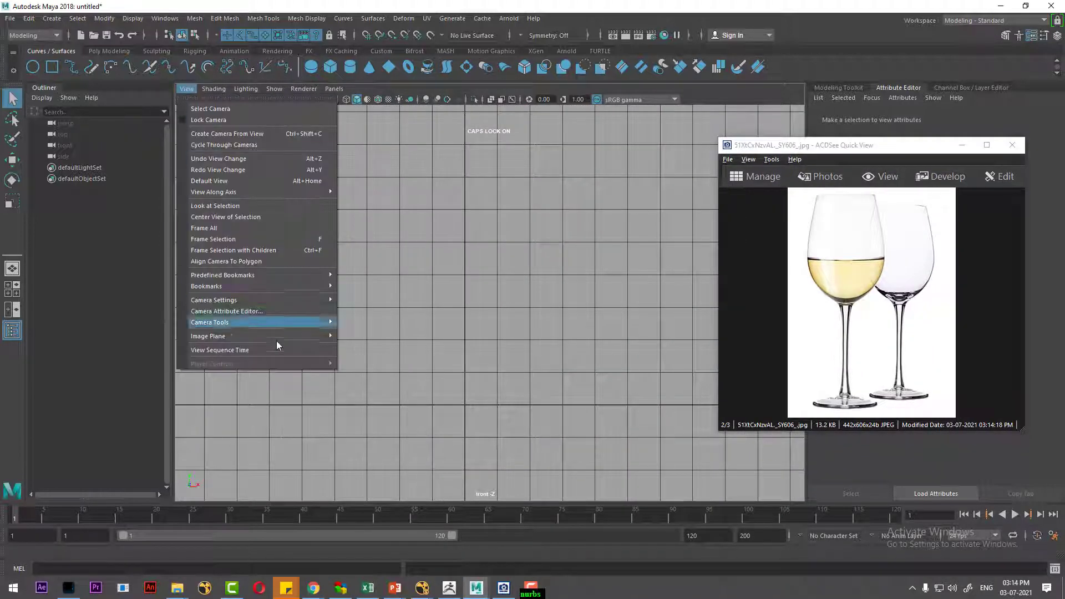
pyautogui.moveTo(208, 336)
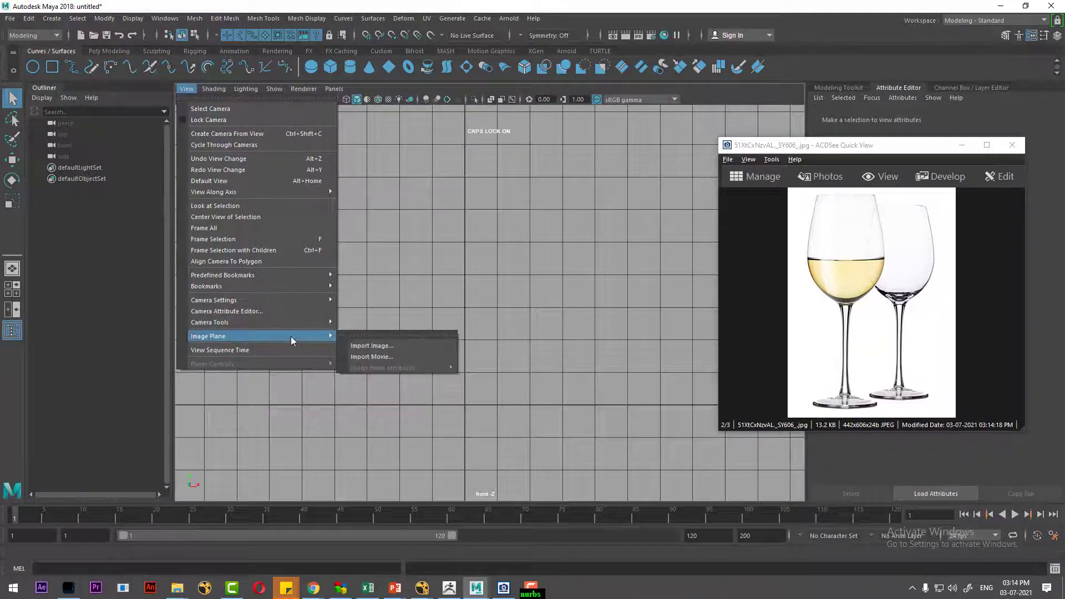
pyautogui.click(396, 351)
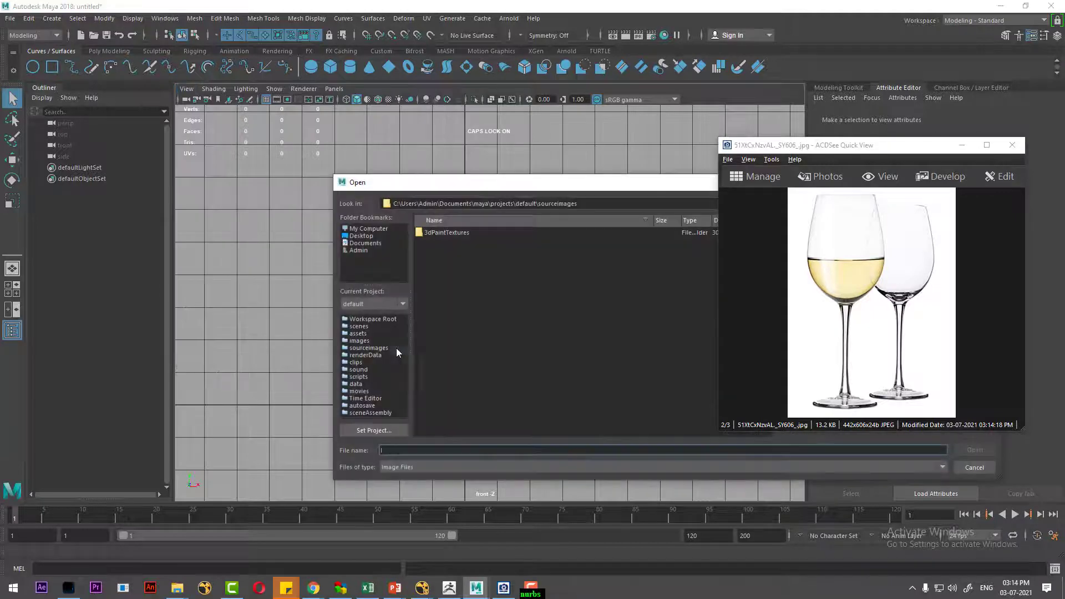
pyautogui.click(361, 235)
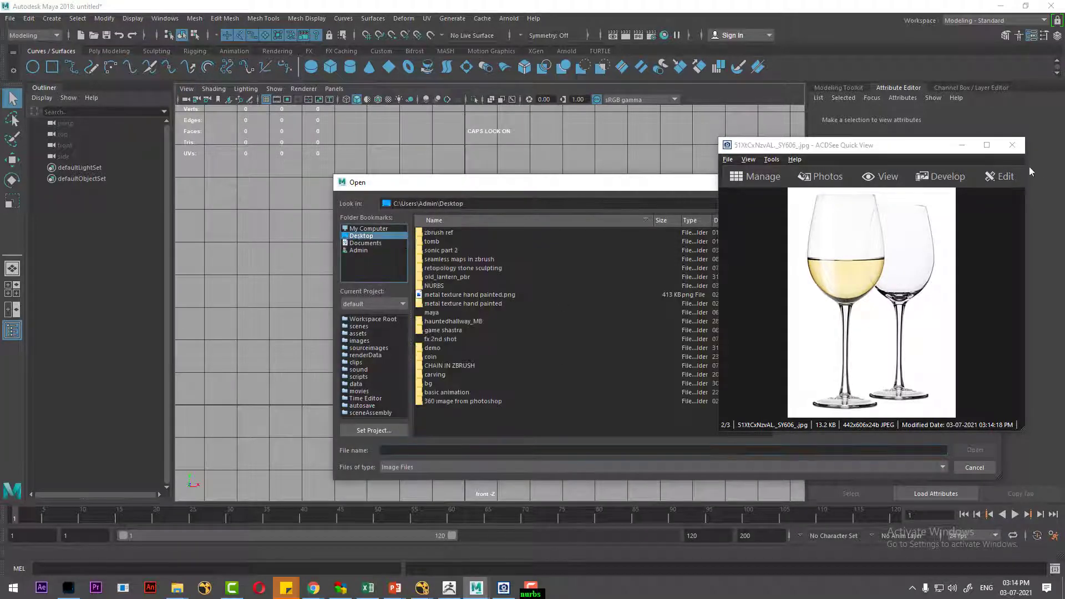
pyautogui.click(961, 145)
pyautogui.click(466, 302)
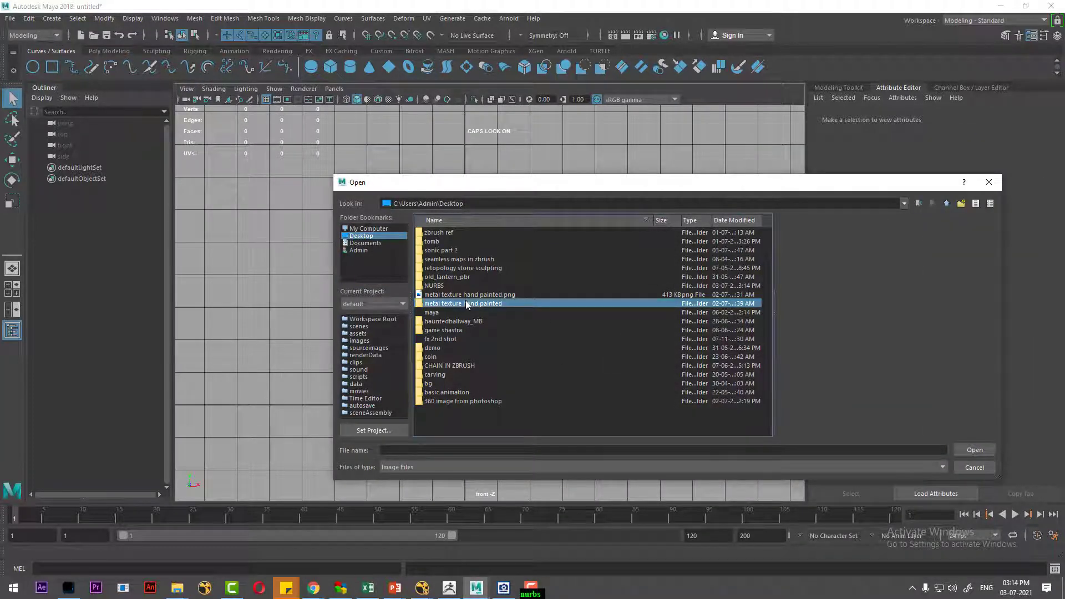
pyautogui.press('Up')
pyautogui.press('Up')
pyautogui.doubleClick(444, 286)
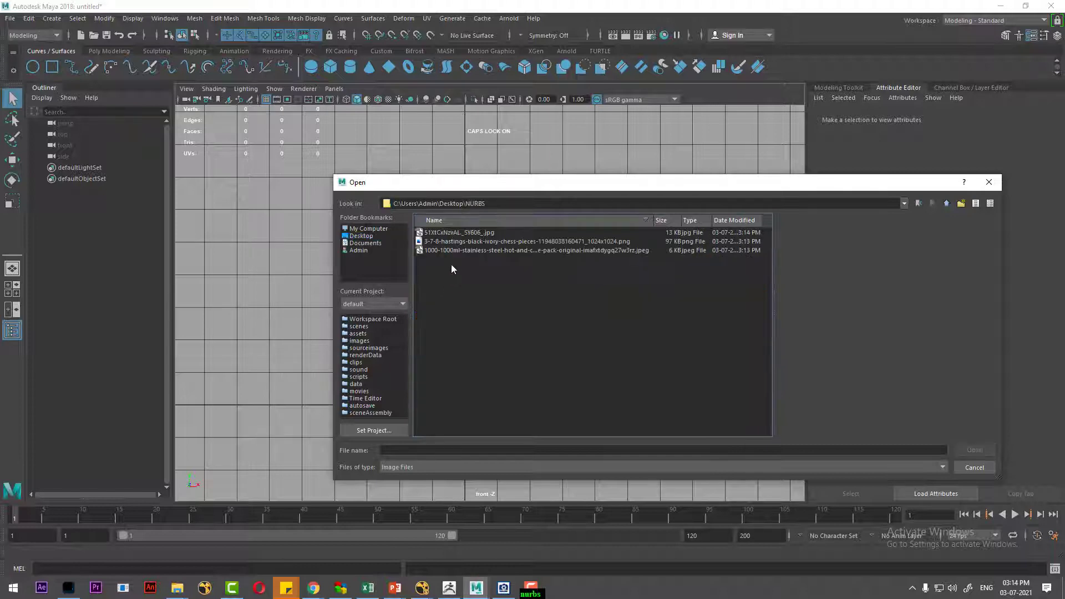
pyautogui.click(451, 233)
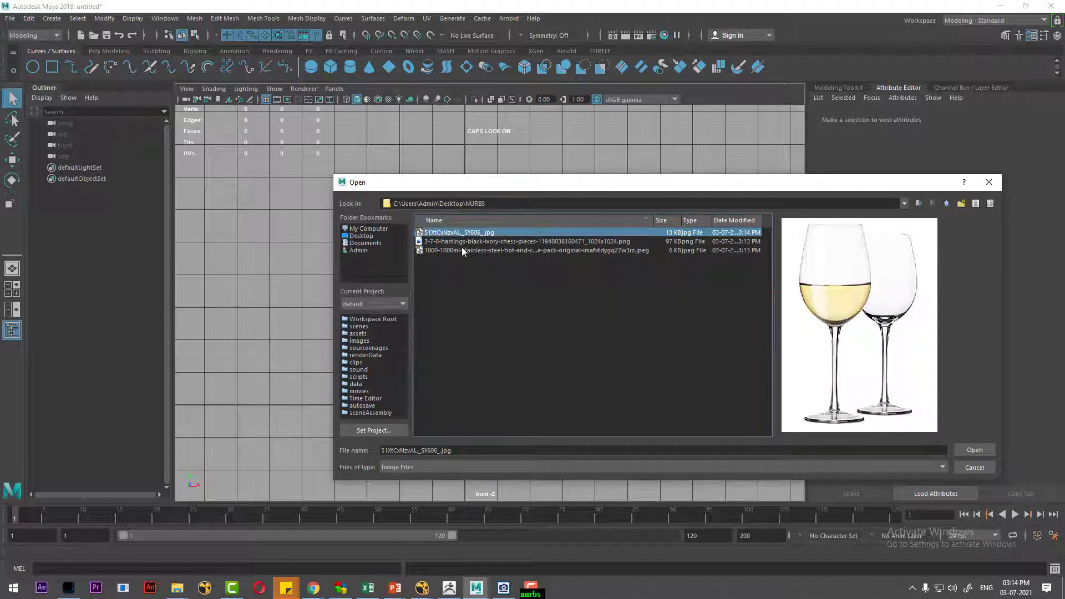
pyautogui.click(468, 242)
pyautogui.click(474, 250)
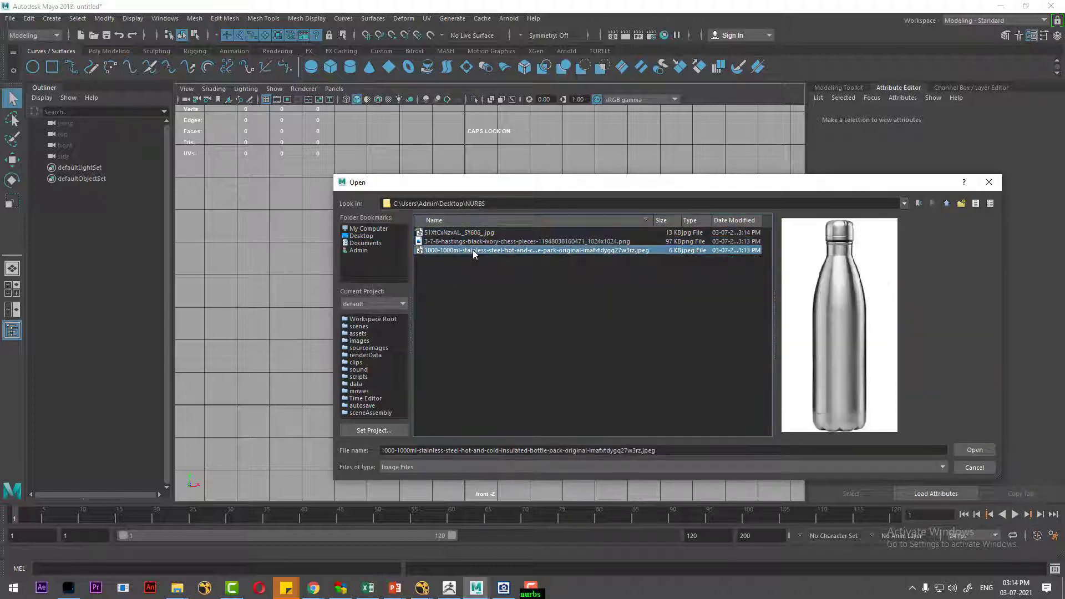
pyautogui.doubleClick(471, 242)
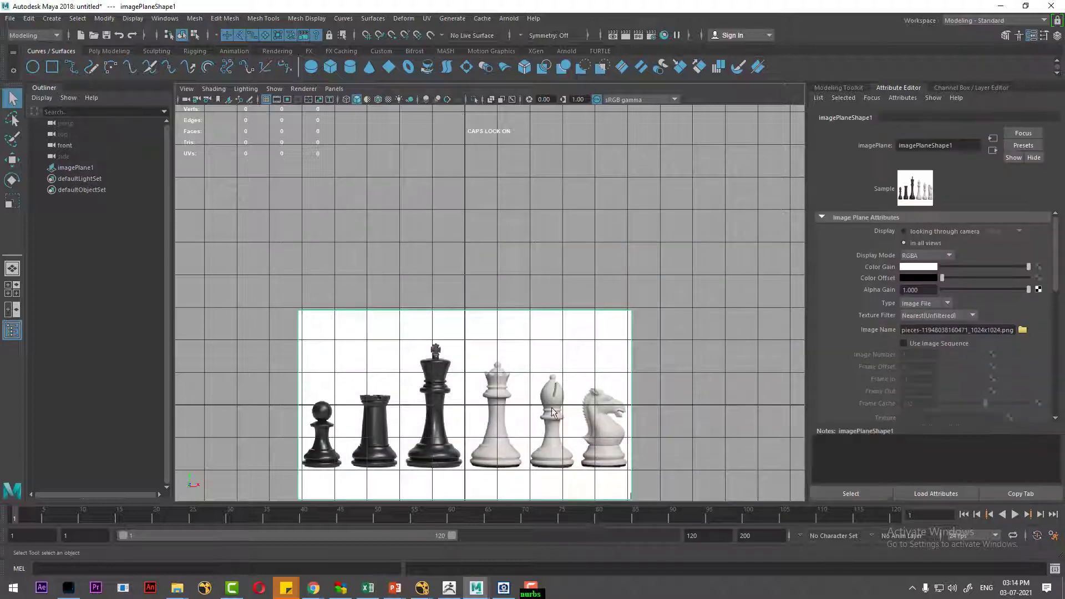
# Use the Move tool to slide the chess image plane right and up
pyautogui.press('w')
pyautogui.scroll(1, 503, 387)
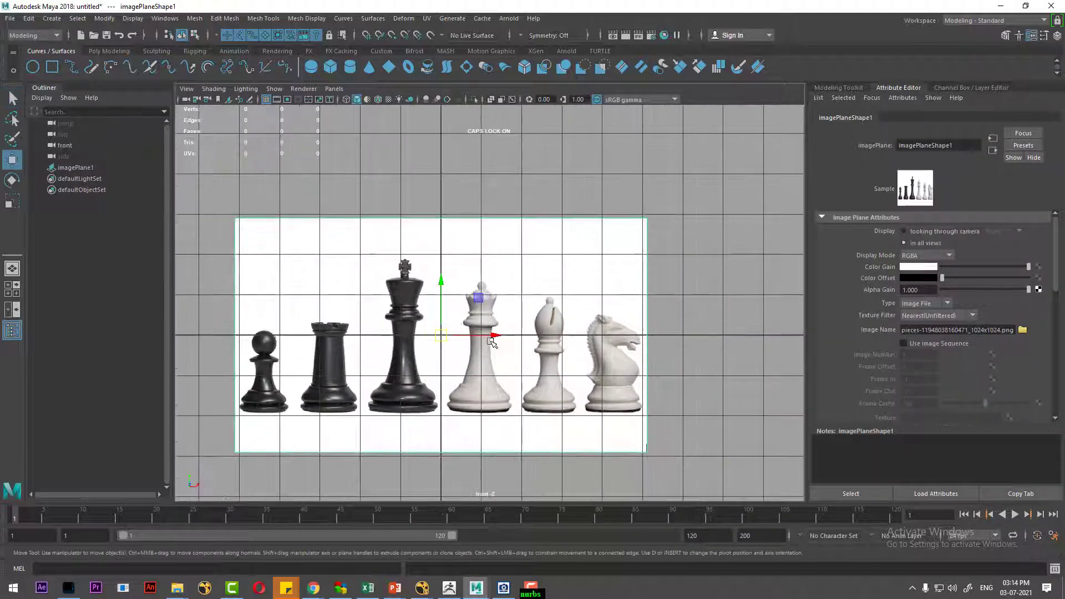
pyautogui.scroll(1, 502, 387)
pyautogui.moveTo(491, 338); pyautogui.dragTo(685, 335)
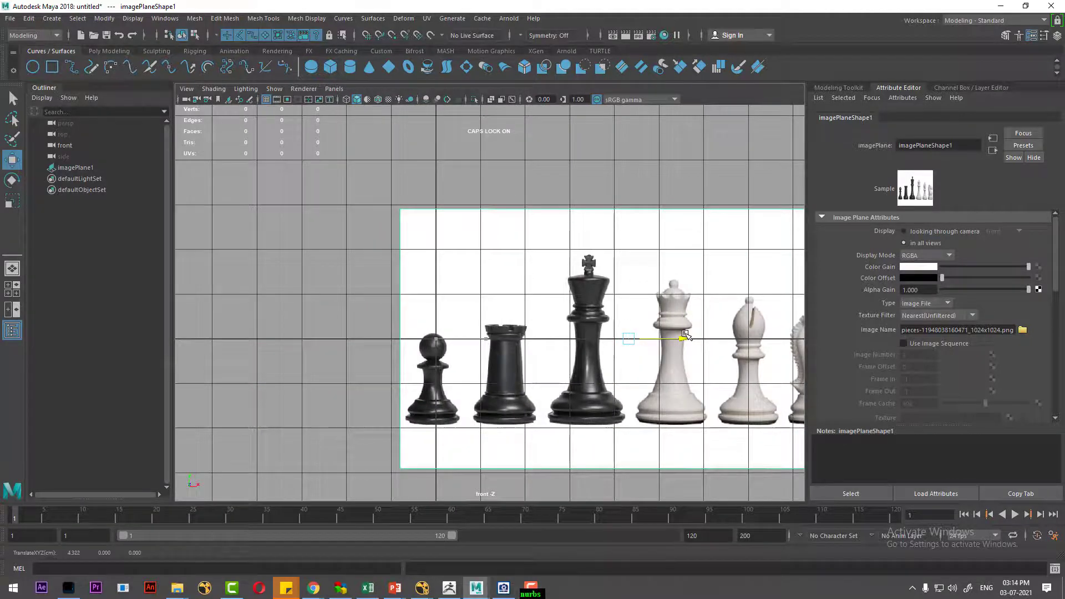
pyautogui.moveTo(628, 286); pyautogui.dragTo(630, 211)
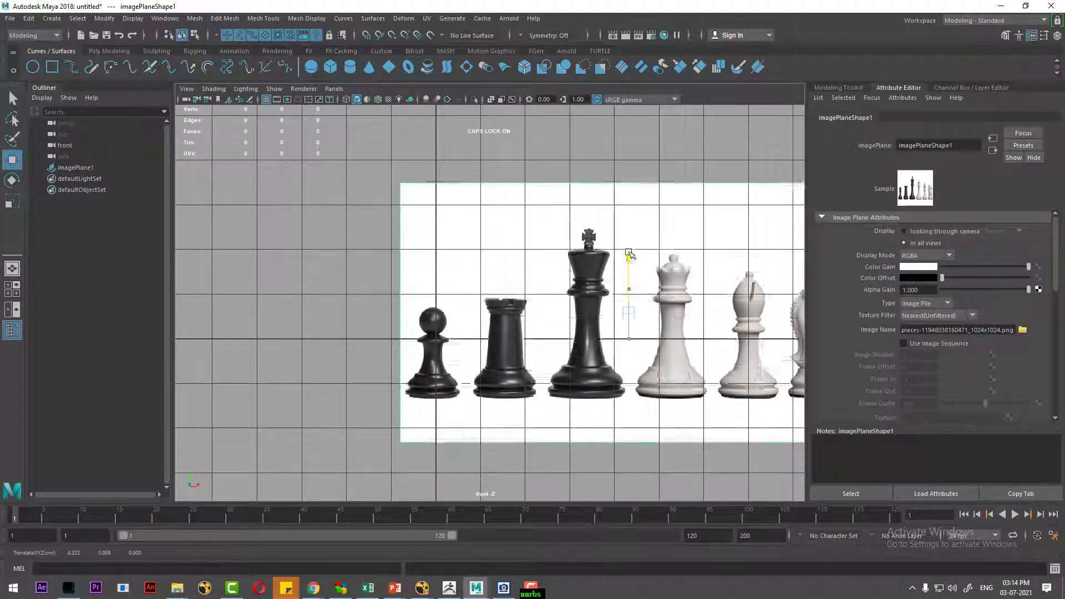
# Fine-tune the image plane to roughly X 4.38, Y 1.84 and zoom in
pyautogui.scroll(2, 545, 277)
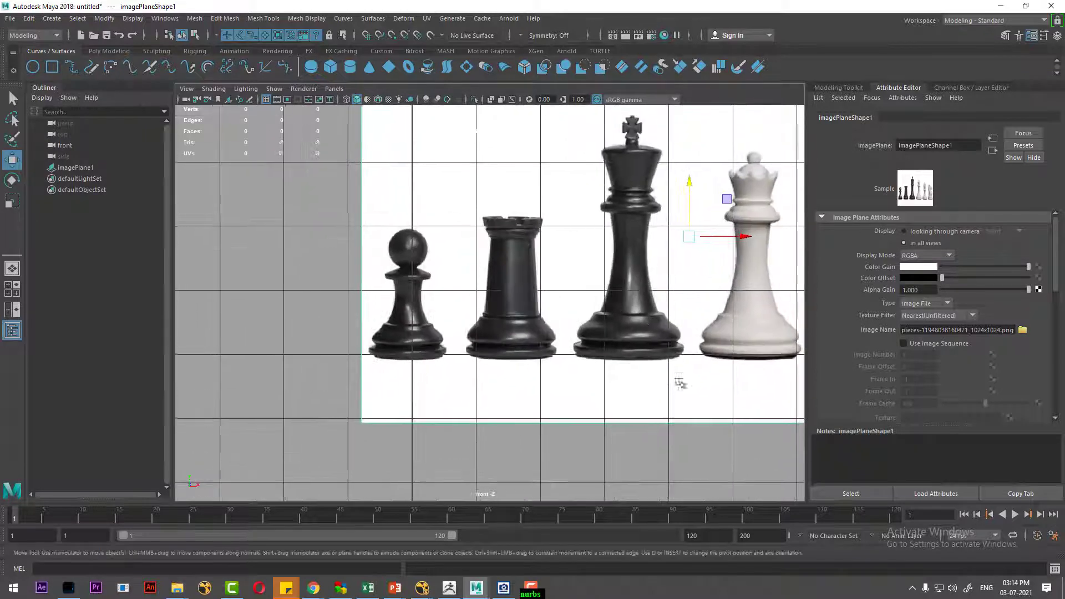
pyautogui.scroll(2, 545, 276)
pyautogui.moveTo(719, 260); pyautogui.dragTo(722, 260)
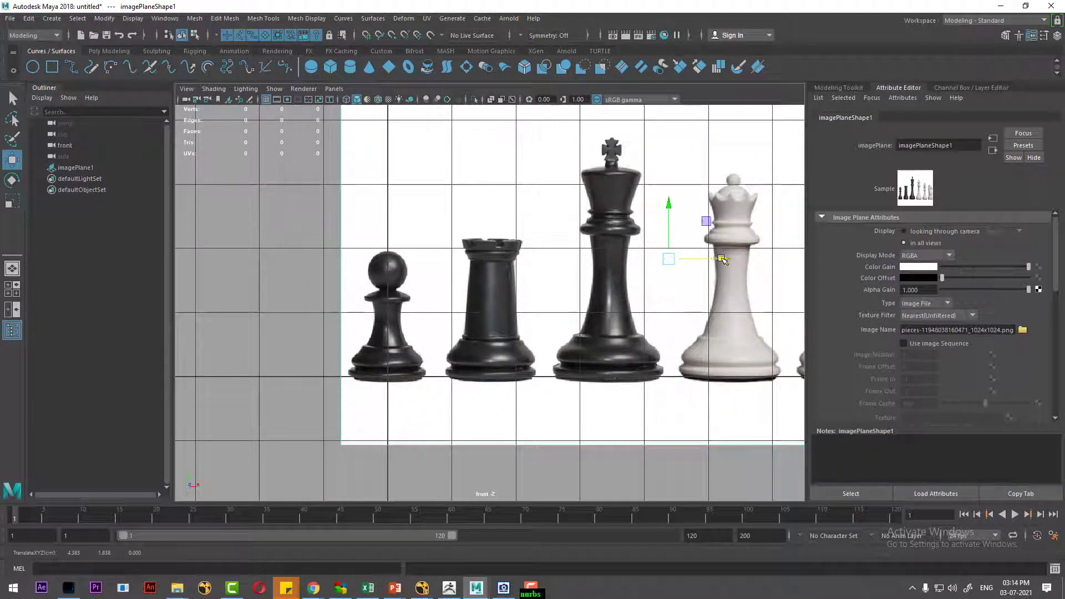
pyautogui.moveTo(665, 205); pyautogui.dragTo(668, 203)
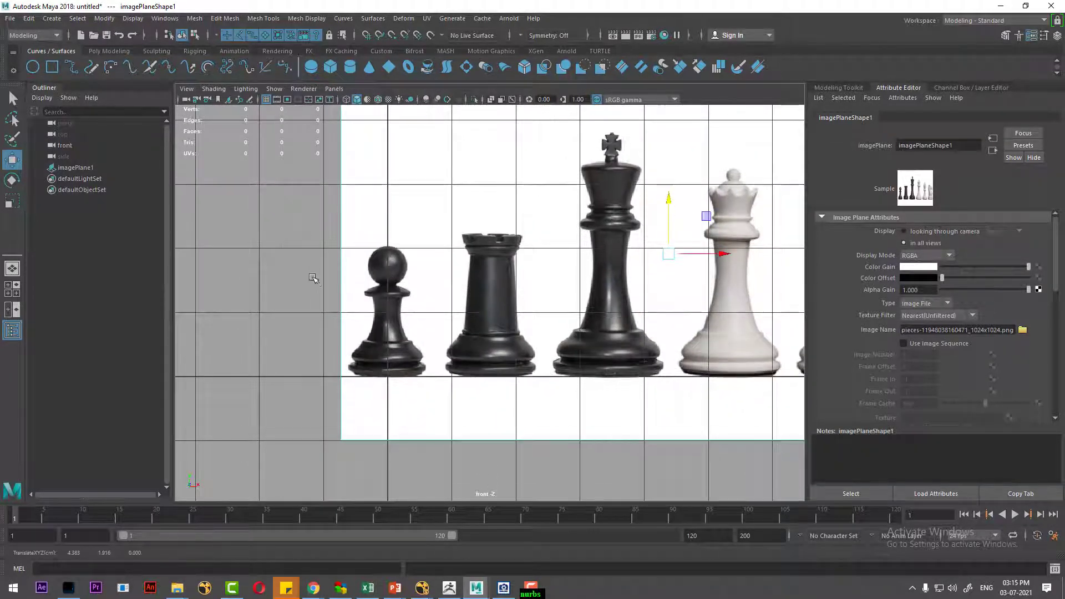
pyautogui.scroll(2, 311, 280)
pyautogui.scroll(1, 499, 345)
pyautogui.scroll(2, 408, 288)
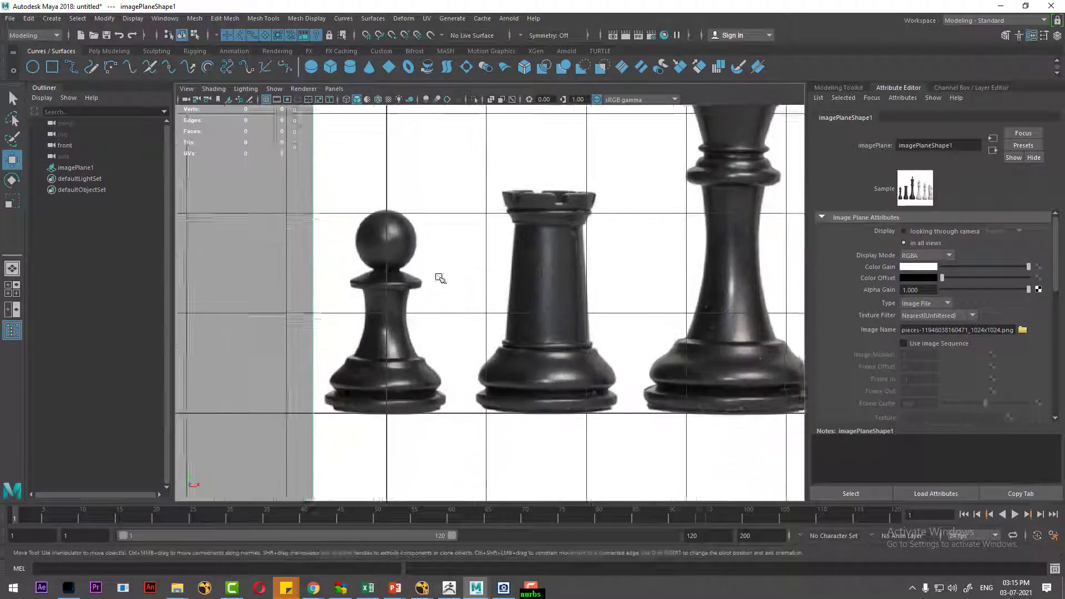
pyautogui.scroll(1, 440, 278)
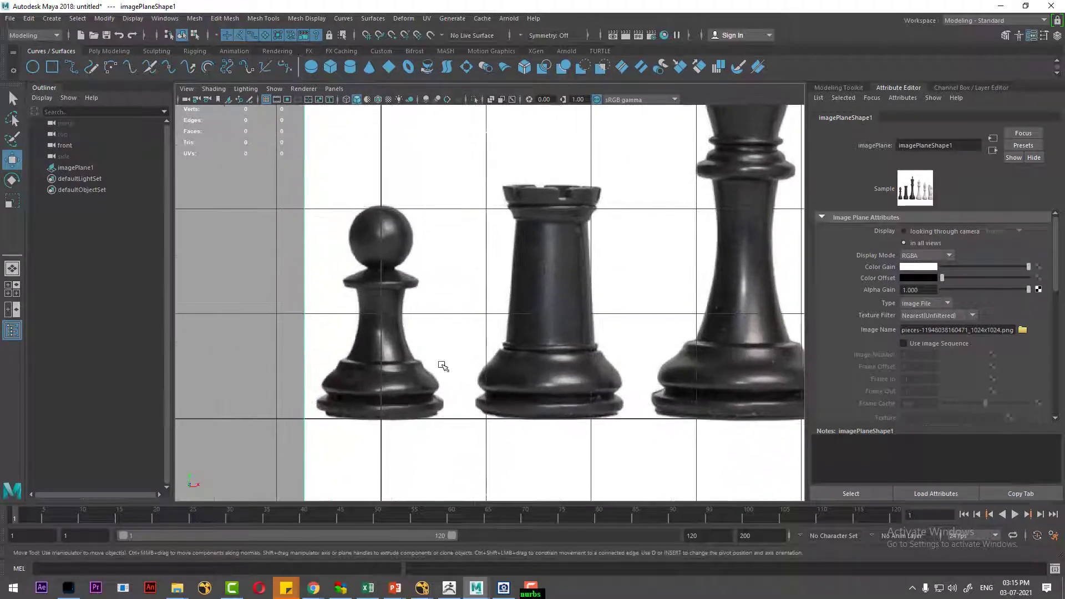
# Activate the CV Curve Tool and zoom in on the pawn reference
pyautogui.click(52, 18)
pyautogui.moveTo(75, 101)
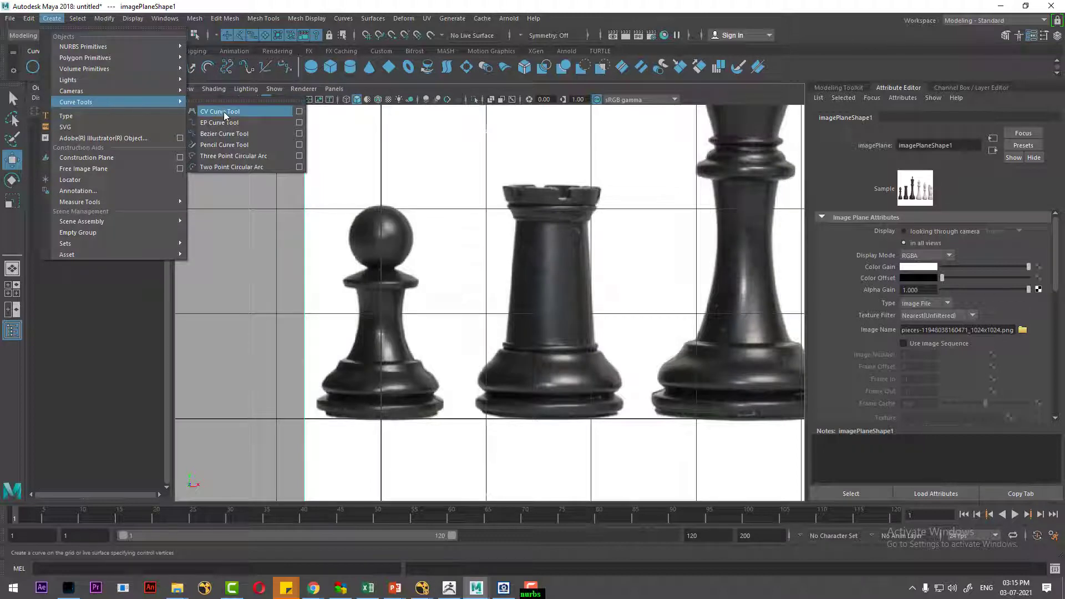
pyautogui.click(224, 112)
pyautogui.scroll(2, 447, 276)
pyautogui.scroll(1, 518, 316)
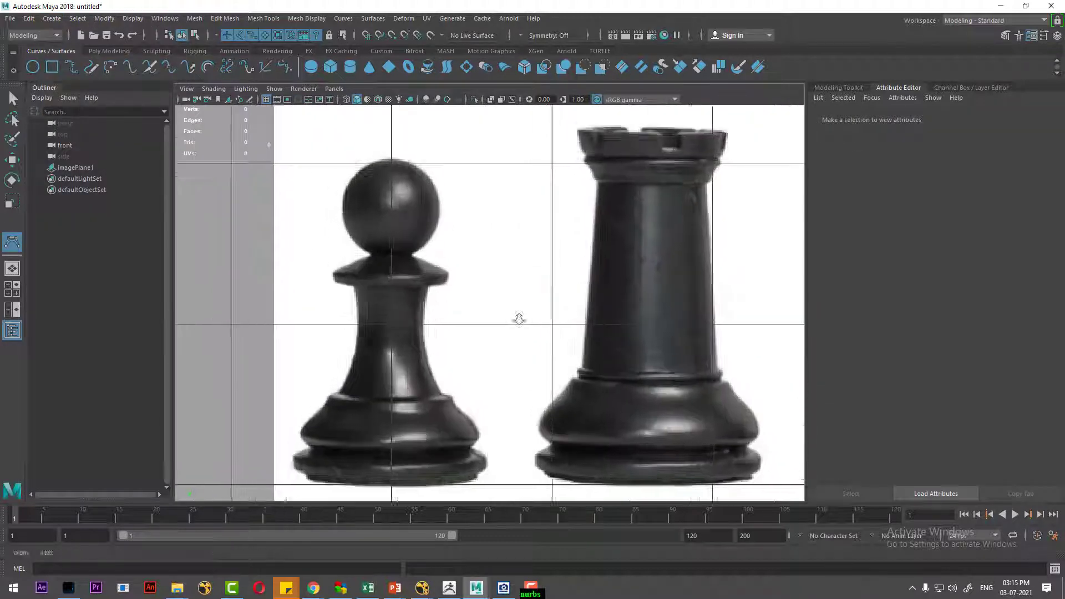
pyautogui.scroll(2, 426, 236)
pyautogui.scroll(2, 566, 292)
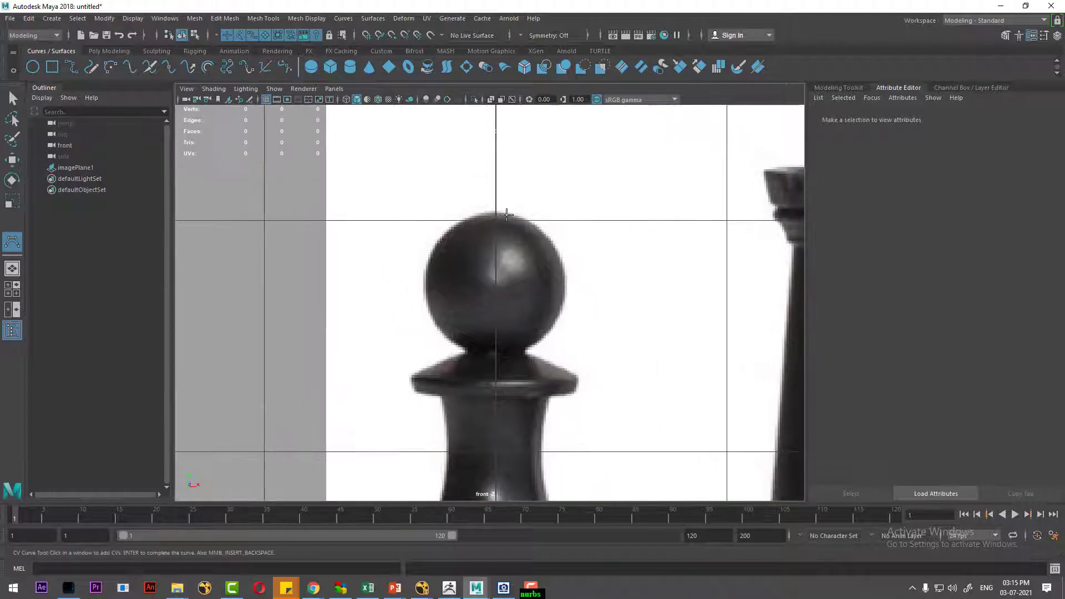
# Place CVs from the pawn's head top down its right side to the neck
pyautogui.click(496, 210)
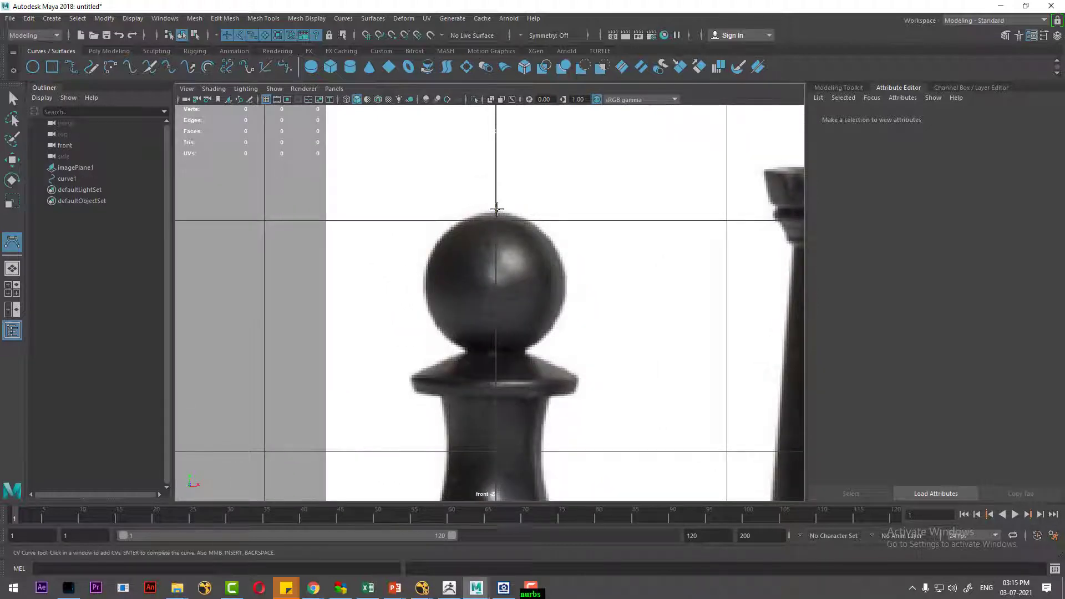
pyautogui.click(532, 224)
pyautogui.click(558, 252)
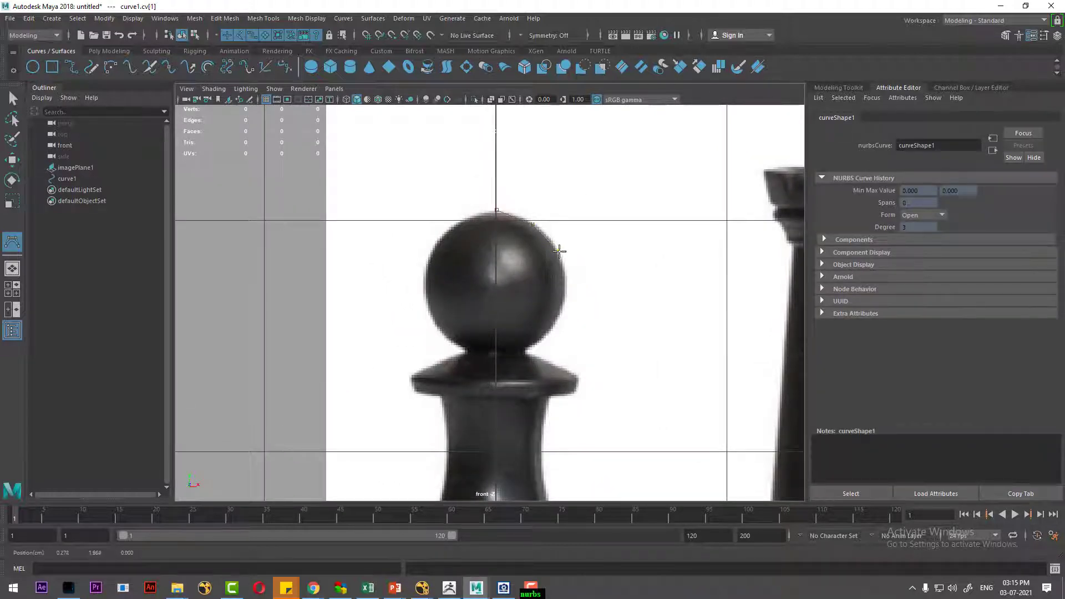
pyautogui.click(563, 287)
pyautogui.click(553, 325)
pyautogui.click(526, 348)
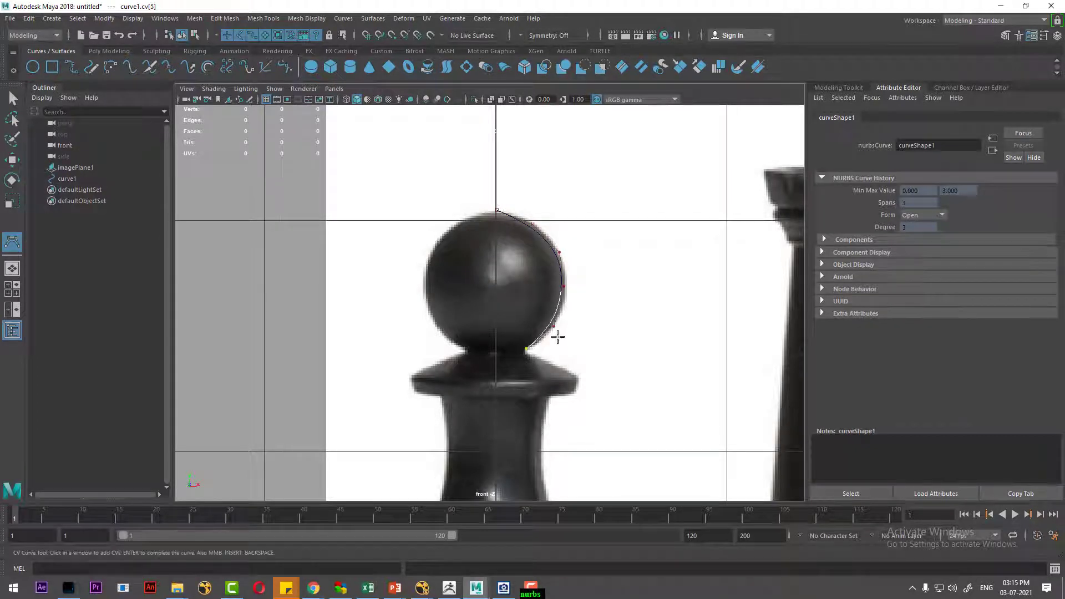
pyautogui.scroll(-1, 526, 348)
pyautogui.scroll(2, 515, 277)
pyautogui.scroll(2, 510, 236)
pyautogui.scroll(-2, 509, 237)
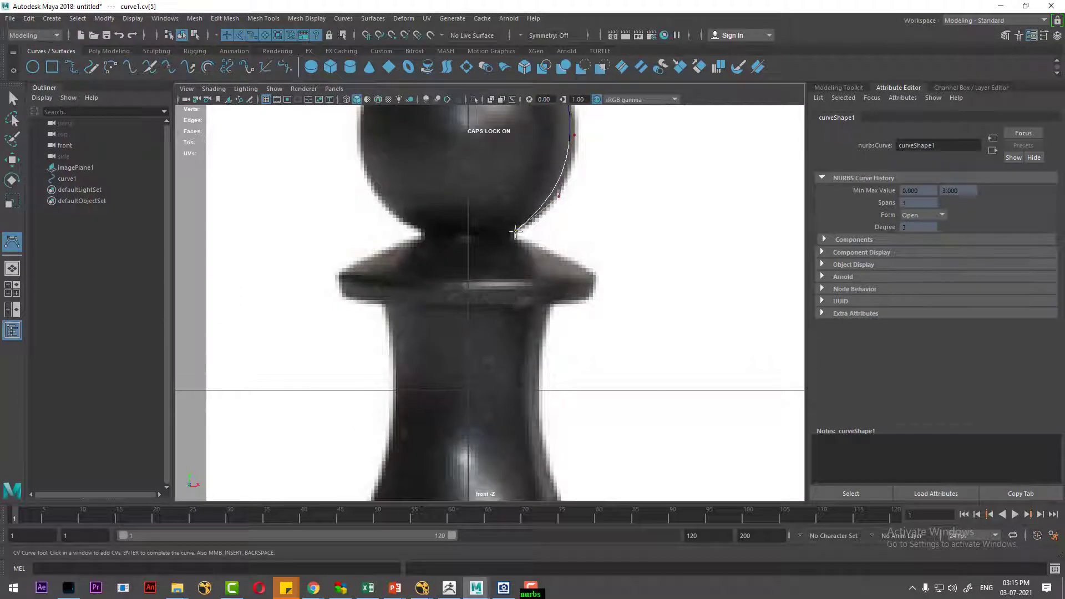
pyautogui.scroll(1, 516, 222)
pyautogui.scroll(2, 523, 210)
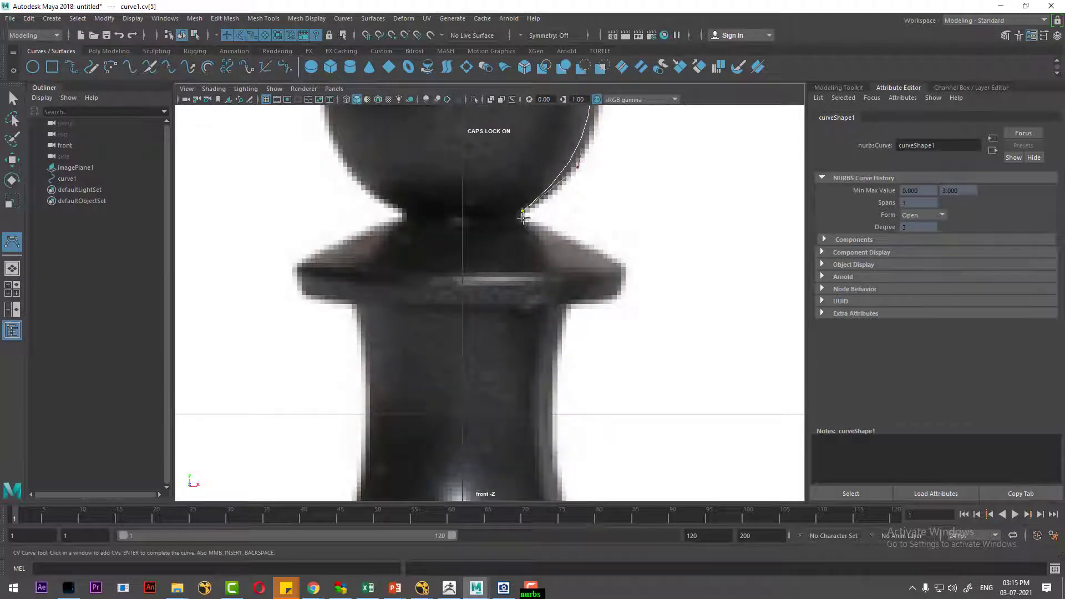
pyautogui.scroll(1, 523, 214)
pyautogui.scroll(1, 510, 228)
pyautogui.scroll(2, 493, 238)
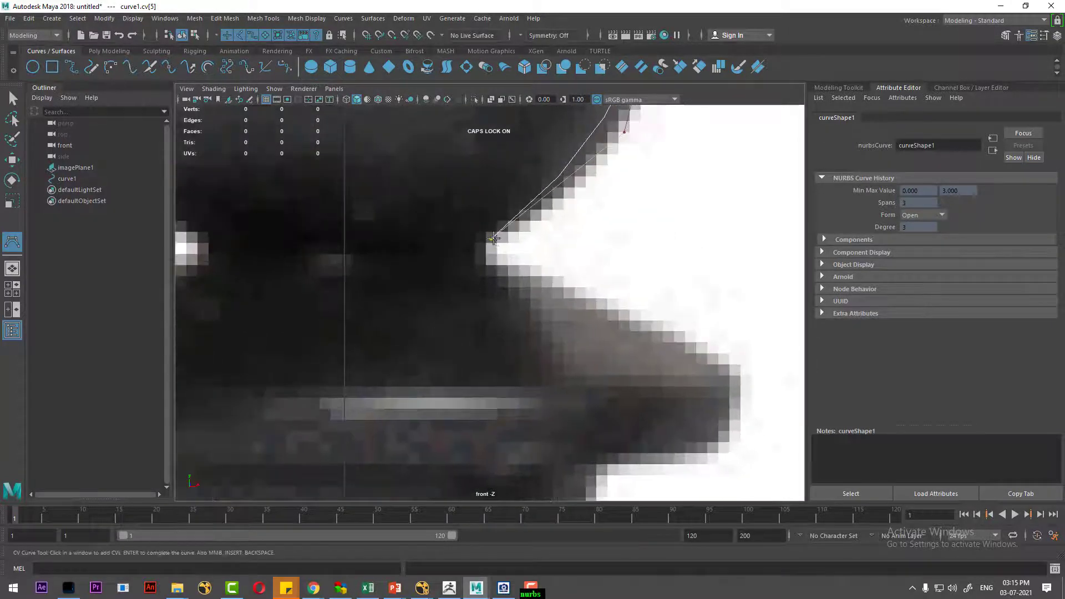
# Continue the curve below the neck, out along the collar's top and outer edge
pyautogui.click(491, 248)
pyautogui.click(491, 270)
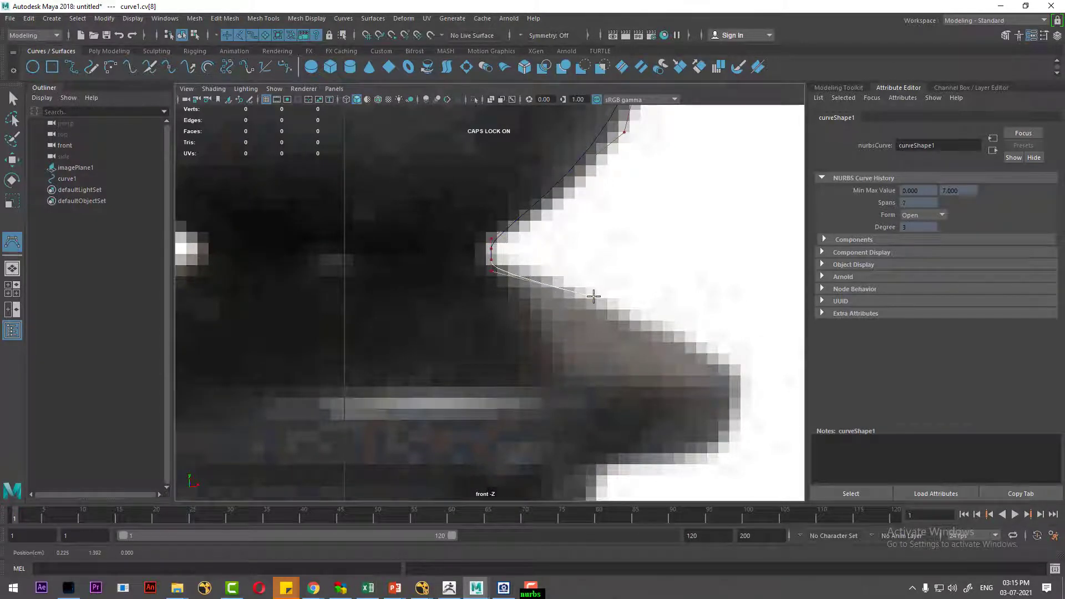
pyautogui.click(598, 305)
pyautogui.scroll(-3, 559, 295)
pyautogui.scroll(-5, 559, 295)
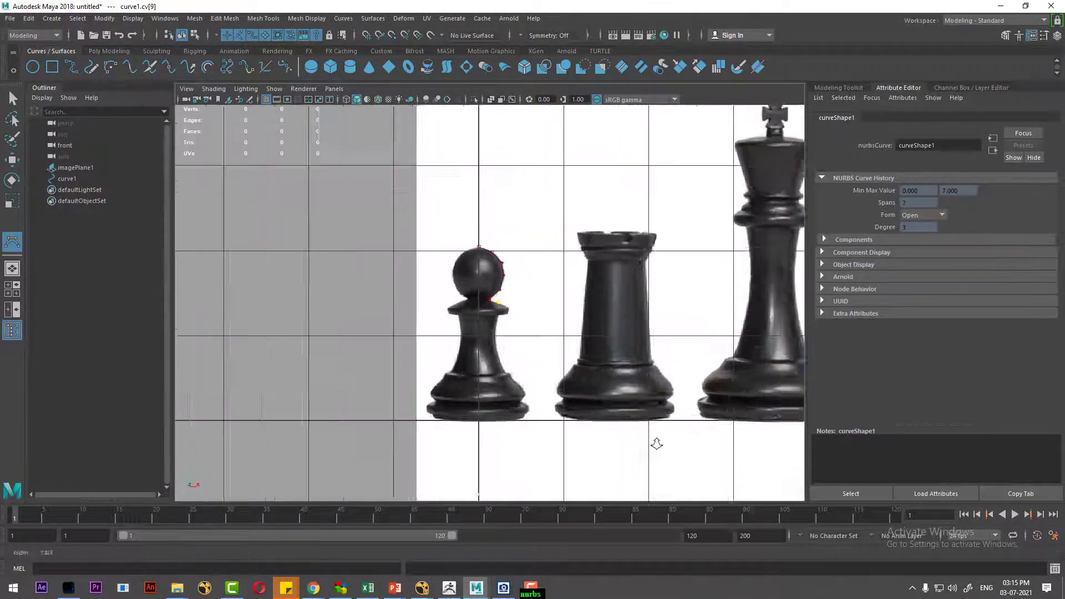
pyautogui.scroll(3, 576, 362)
pyautogui.click(546, 317)
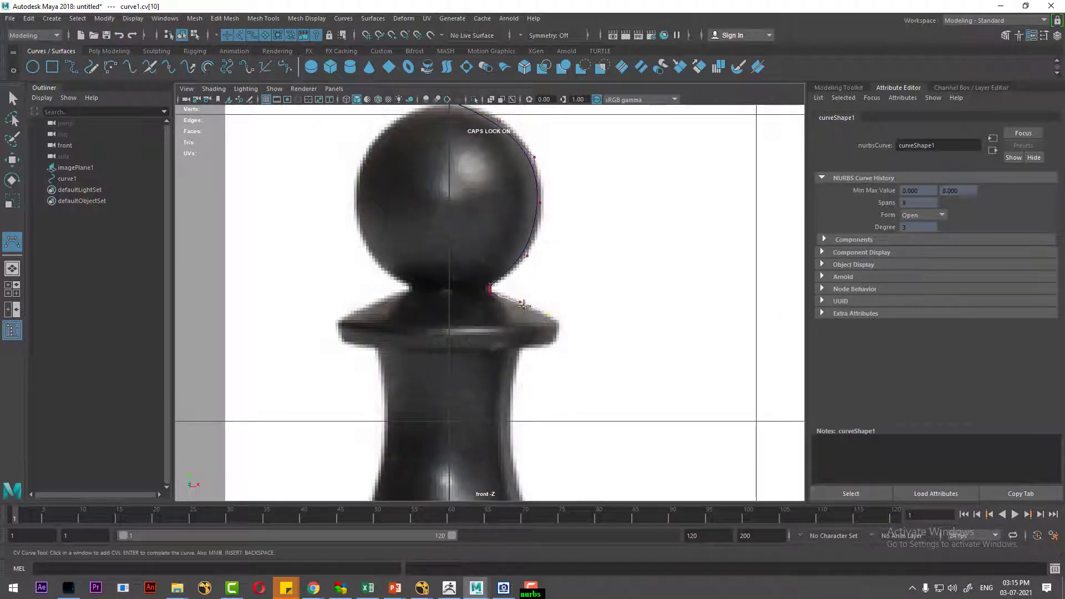
pyautogui.scroll(3, 630, 379)
pyautogui.click(638, 347)
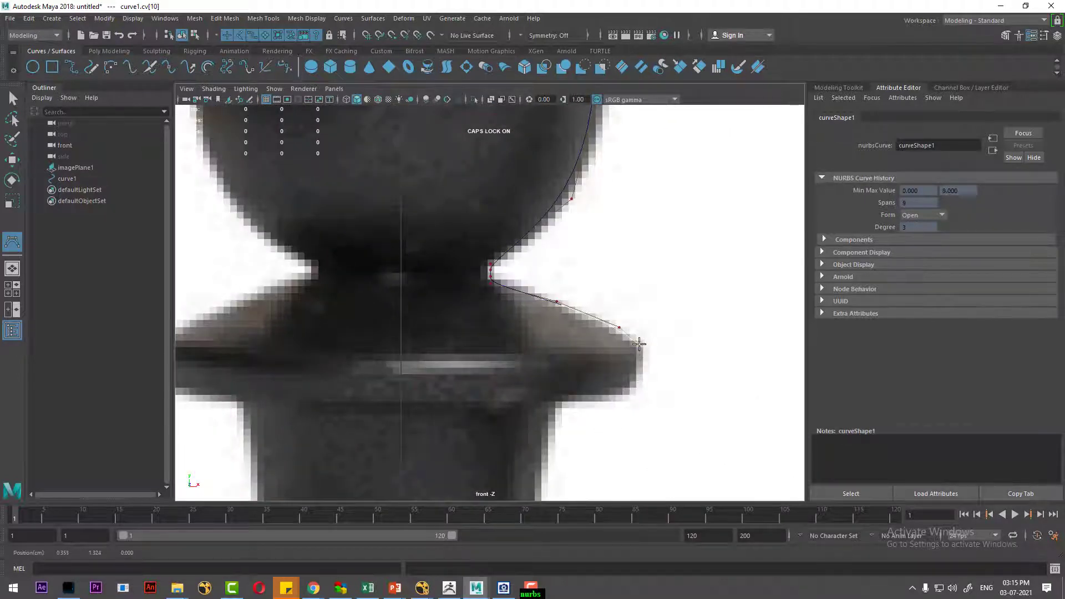
pyautogui.click(639, 349)
pyautogui.click(638, 376)
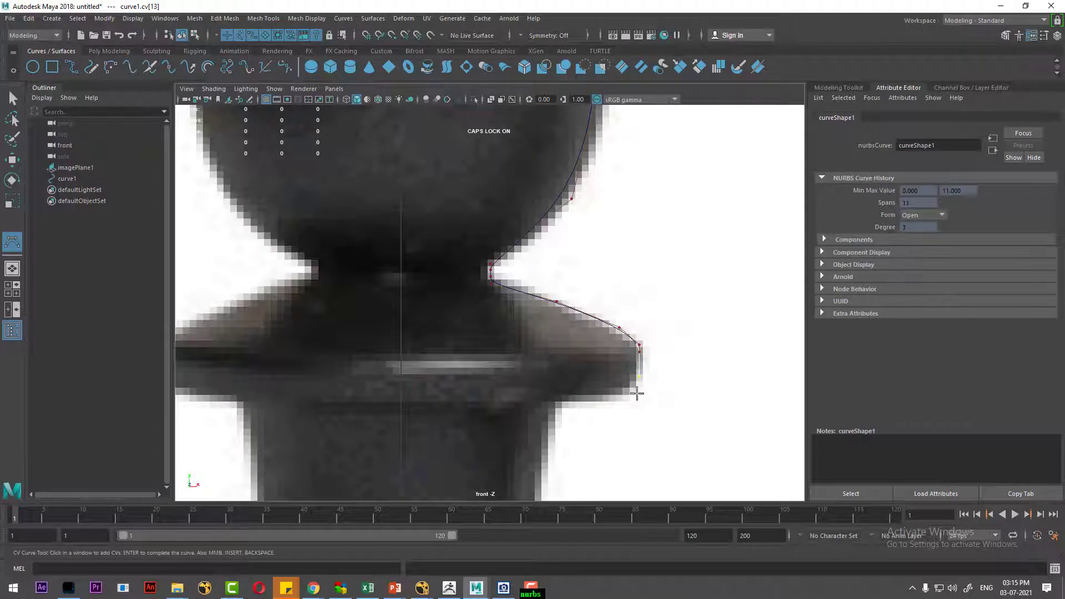
pyautogui.scroll(-3, 610, 407)
pyautogui.scroll(4, 641, 385)
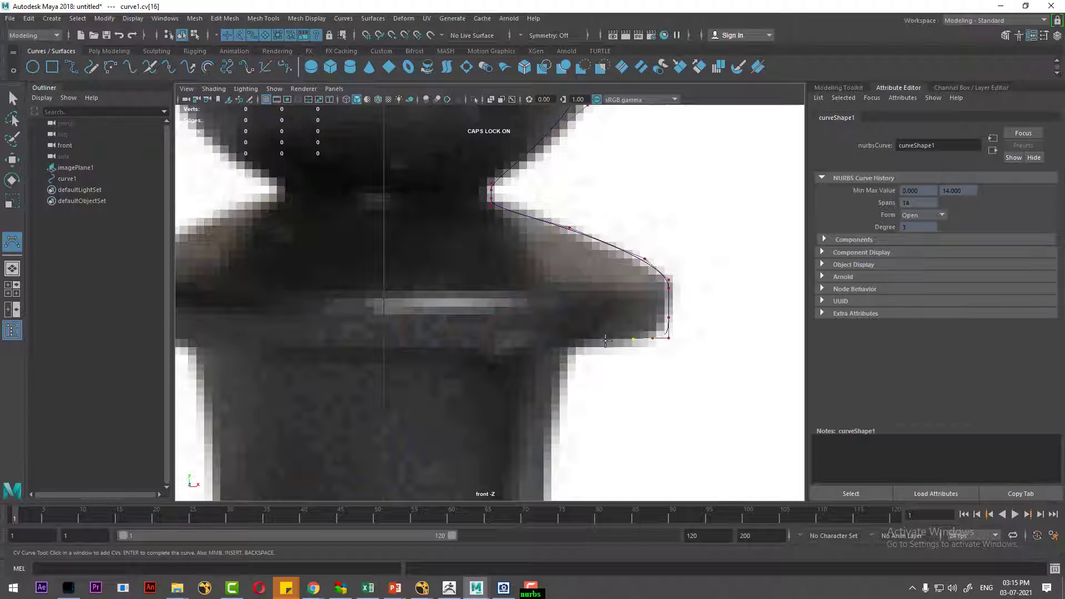
# Trace the collar's underside back inward with two more CVs
pyautogui.click(579, 348)
pyautogui.click(563, 375)
pyautogui.scroll(-4, 591, 413)
pyautogui.scroll(-2, 577, 285)
pyautogui.scroll(2, 566, 299)
# Trace CV points down the pawn's stem and out along the flaring base ledge
pyautogui.scroll(-2, 544, 310)
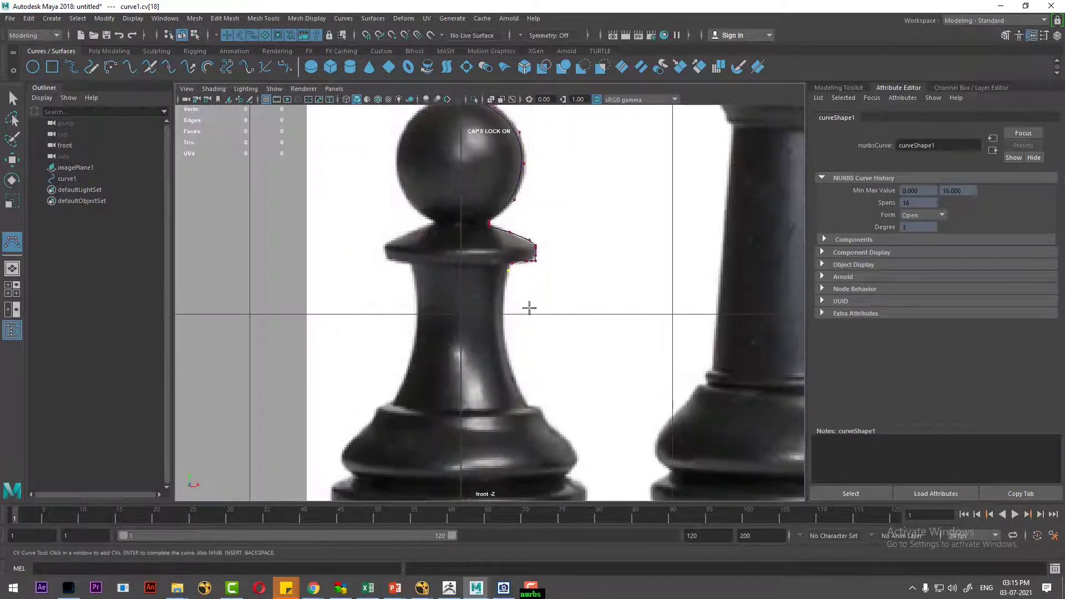
pyautogui.click(504, 320)
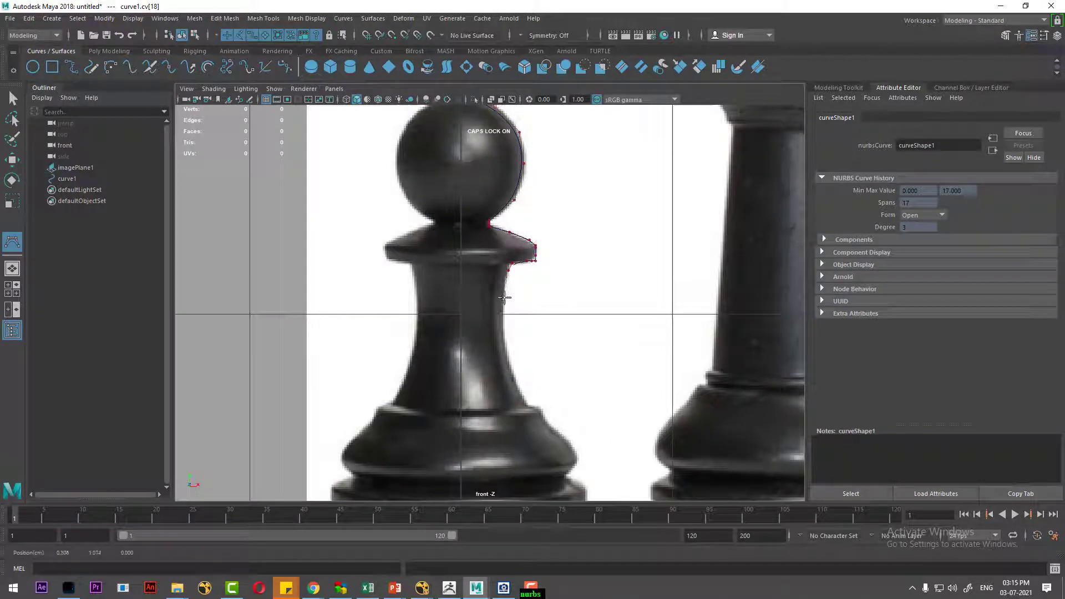
pyautogui.moveTo(498, 311); pyautogui.dragTo(503, 298)
pyautogui.click(503, 337)
pyautogui.click(505, 362)
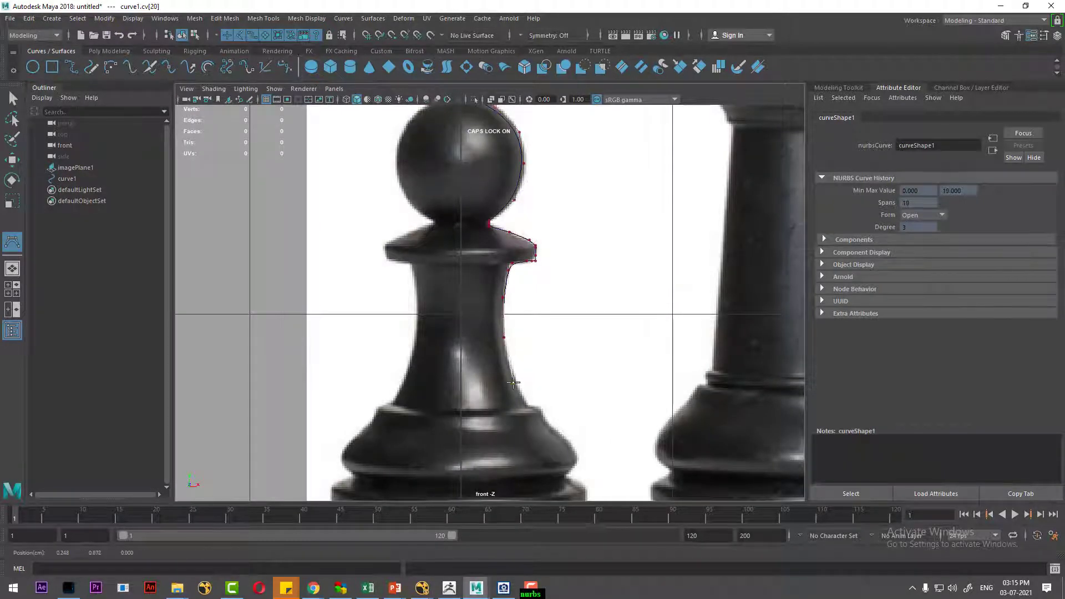
pyautogui.scroll(2, 505, 360)
pyautogui.scroll(2, 504, 288)
pyautogui.scroll(2, 502, 249)
pyautogui.click(498, 271)
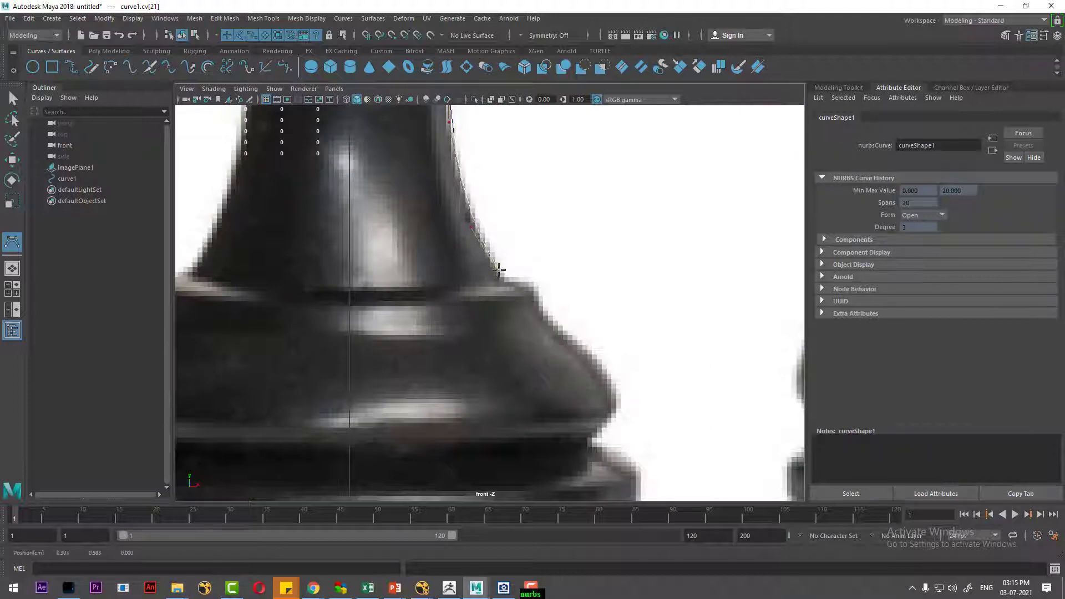
pyautogui.scroll(2, 494, 270)
pyautogui.click(508, 265)
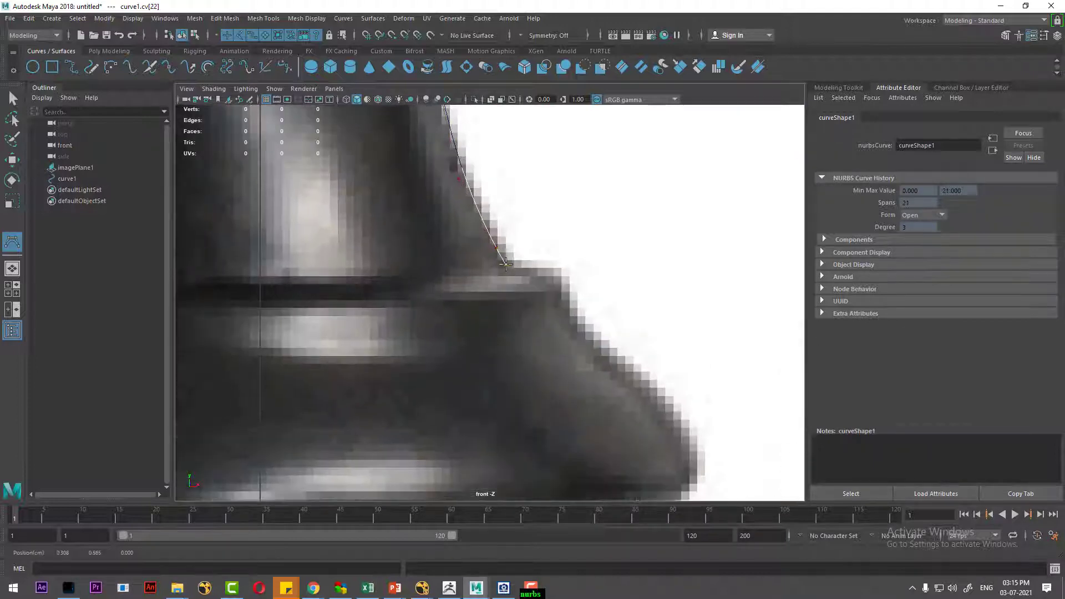
pyautogui.click(514, 265)
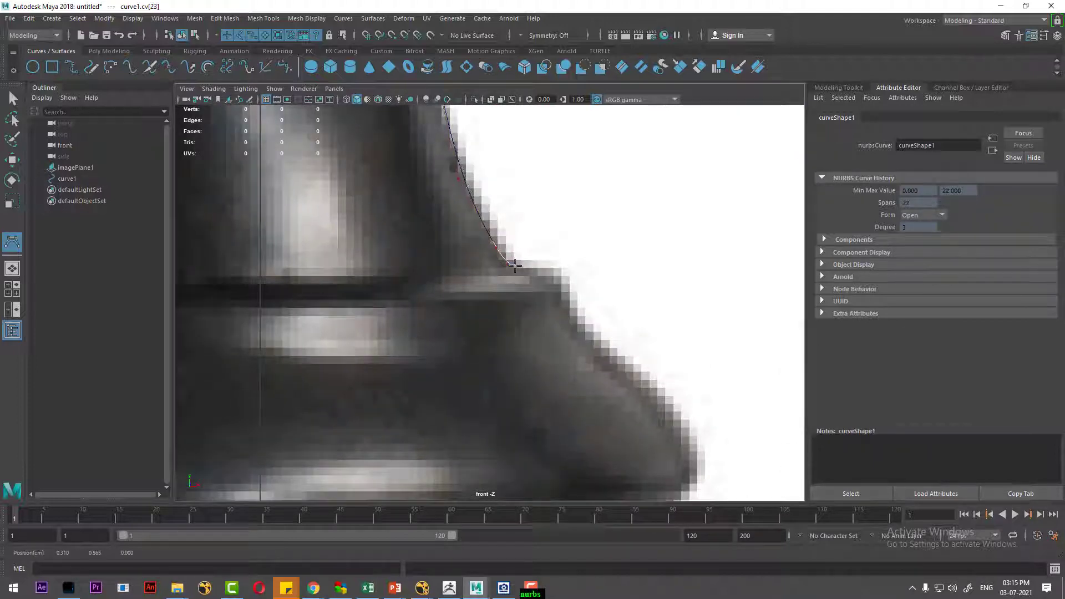
pyautogui.click(557, 265)
pyautogui.click(559, 287)
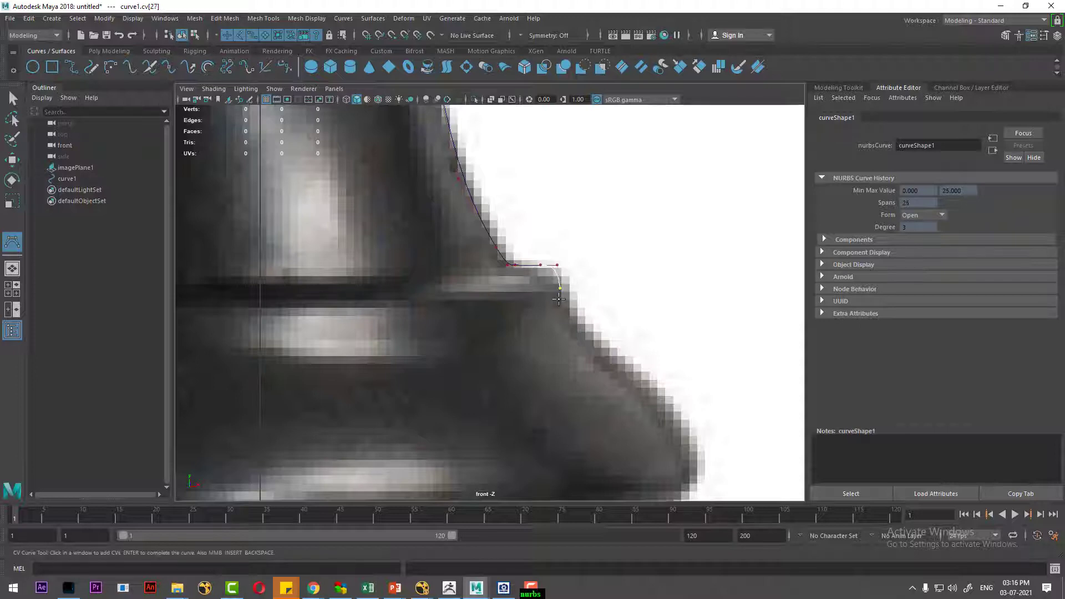
# Continue the curve down the base's sloped edge, past the groove and around the bottom ring
pyautogui.scroll(-5, 550, 336)
pyautogui.scroll(2, 540, 319)
pyautogui.scroll(2, 509, 399)
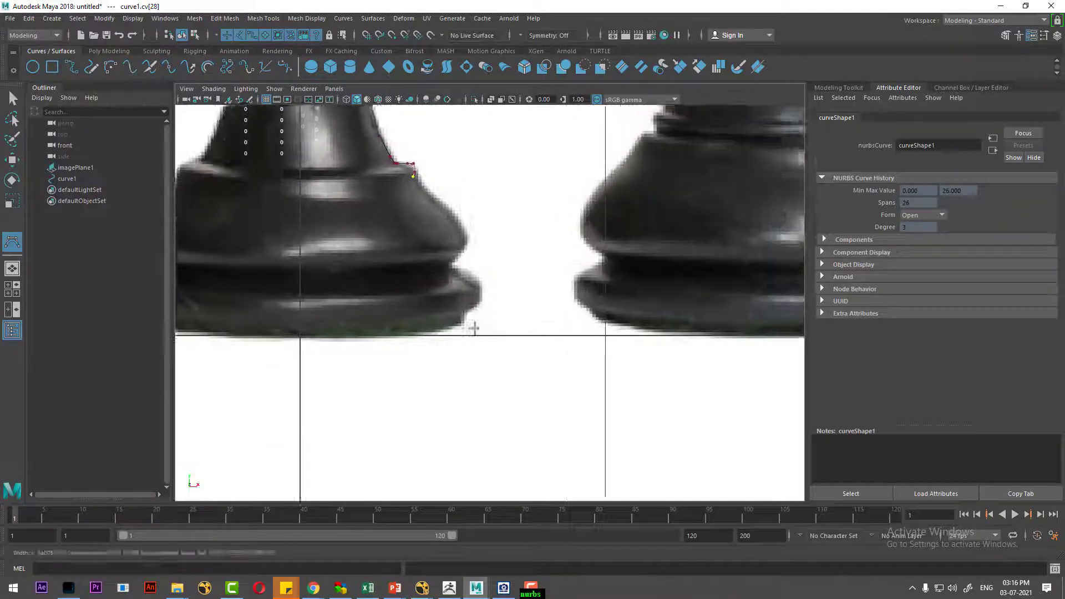
pyautogui.scroll(1, 473, 329)
pyautogui.scroll(1, 491, 320)
pyautogui.click(475, 277)
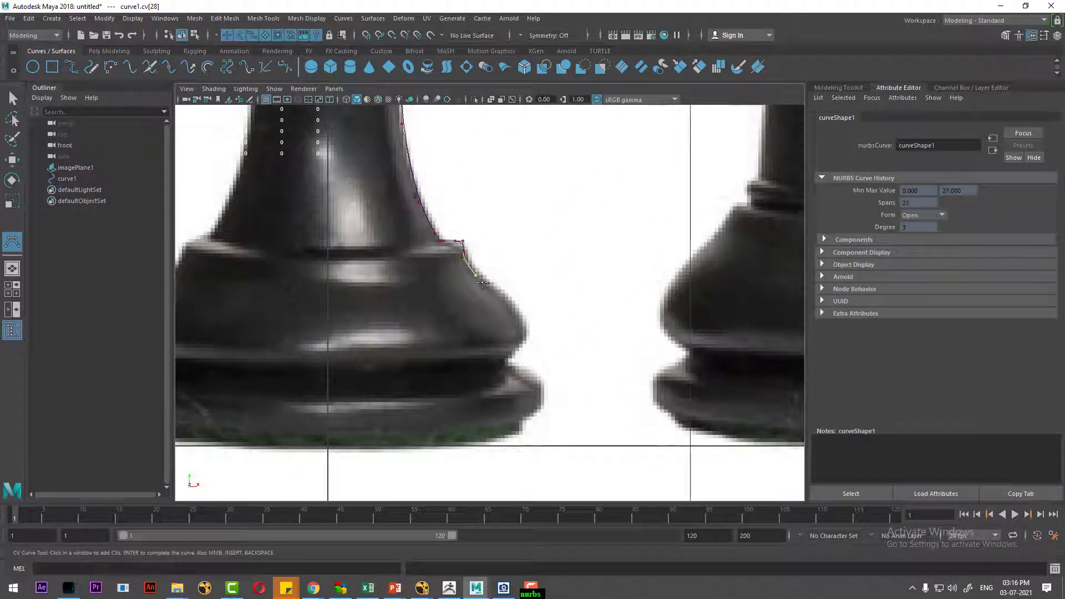
pyautogui.click(501, 303)
pyautogui.scroll(2, 497, 316)
pyautogui.click(541, 345)
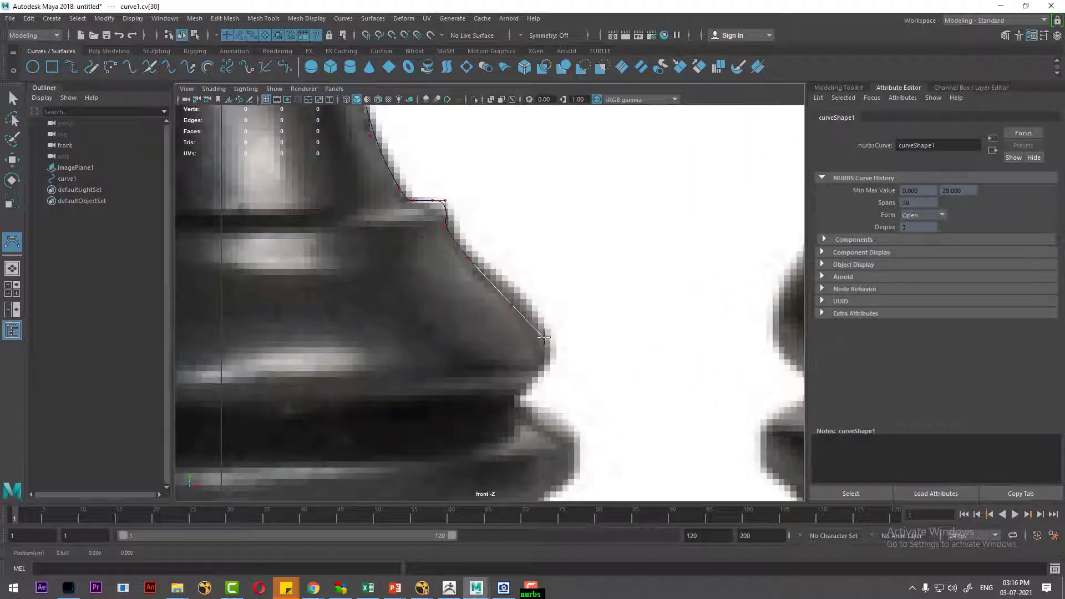
pyautogui.click(528, 390)
pyautogui.click(514, 397)
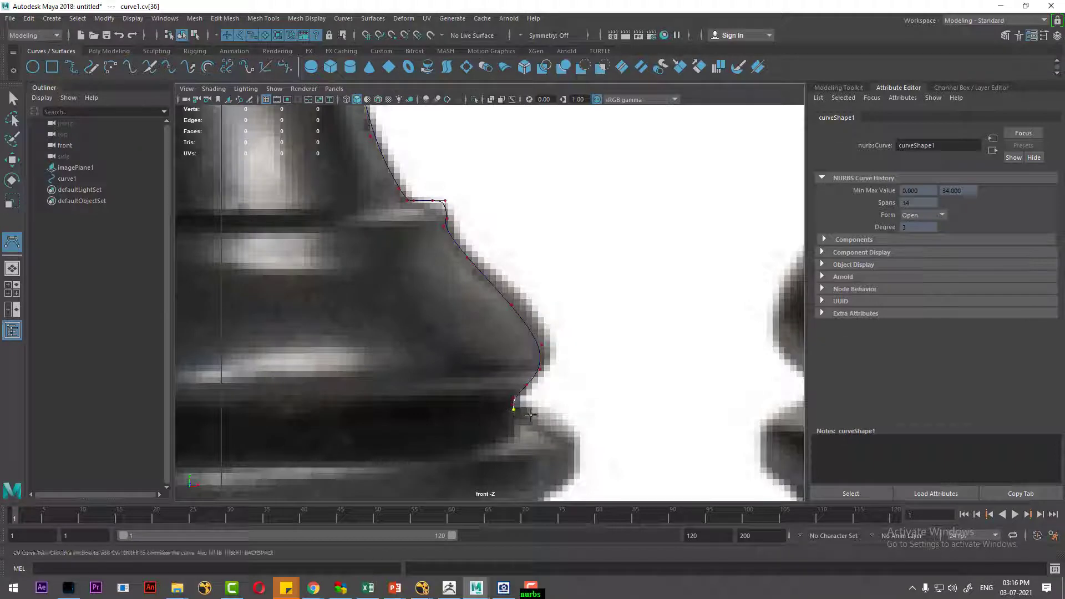
pyautogui.keyDown('alt'); pyautogui.moveTo(538, 417); pyautogui.dragTo(538, 340, button='middle'); pyautogui.keyUp('alt')
pyautogui.click(537, 340)
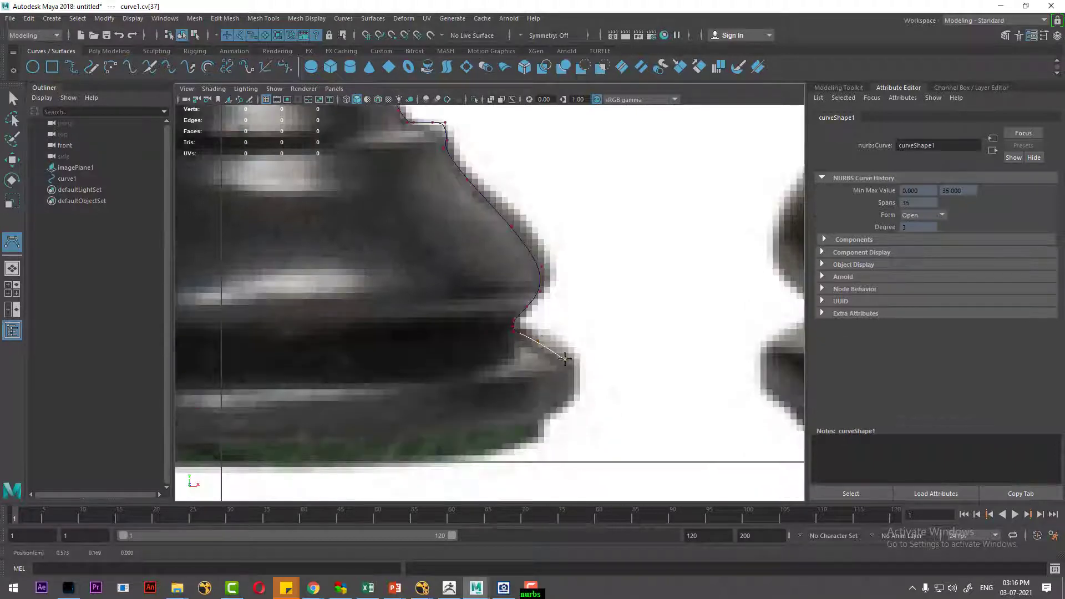
pyautogui.click(563, 353)
pyautogui.click(573, 370)
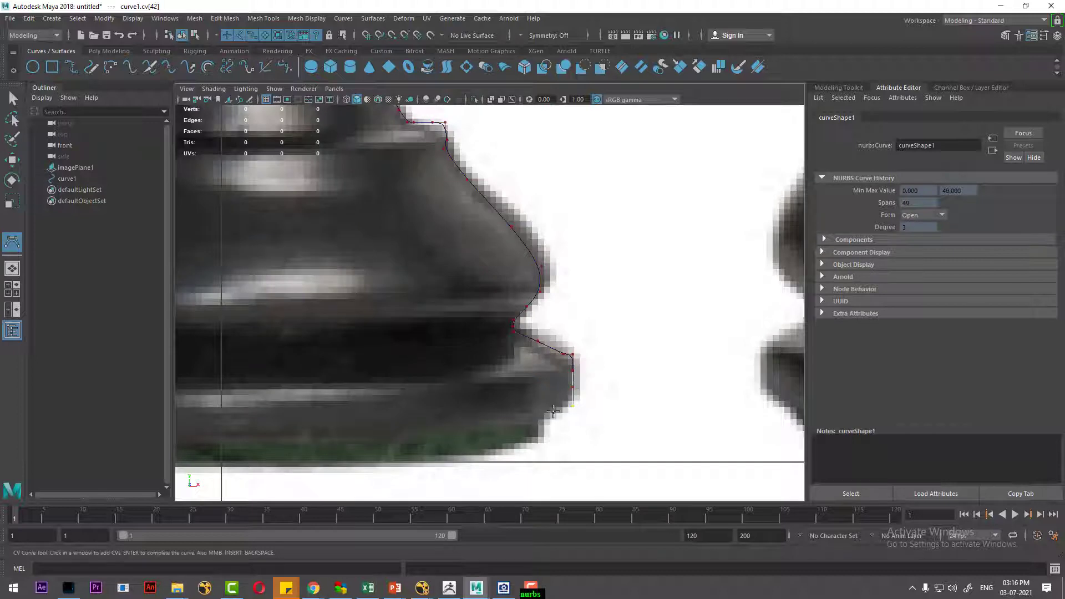
# Run the curve inward along the base bottom to the centre line and finish it as curve1
pyautogui.scroll(-4, 553, 411)
pyautogui.scroll(1, 625, 373)
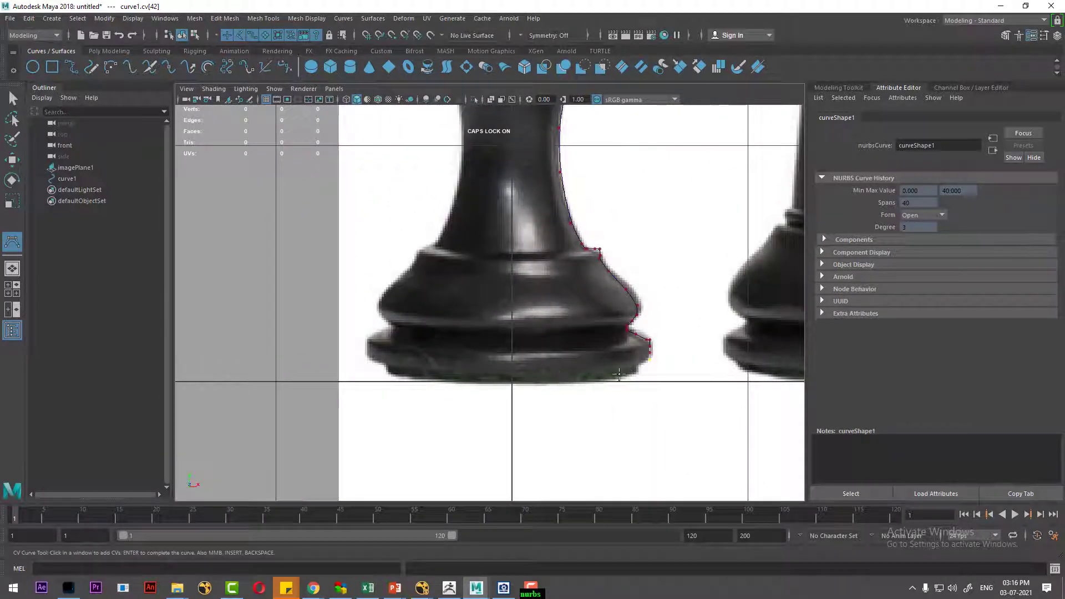
pyautogui.scroll(1, 532, 392)
pyautogui.scroll(1, 499, 385)
pyautogui.scroll(1, 587, 353)
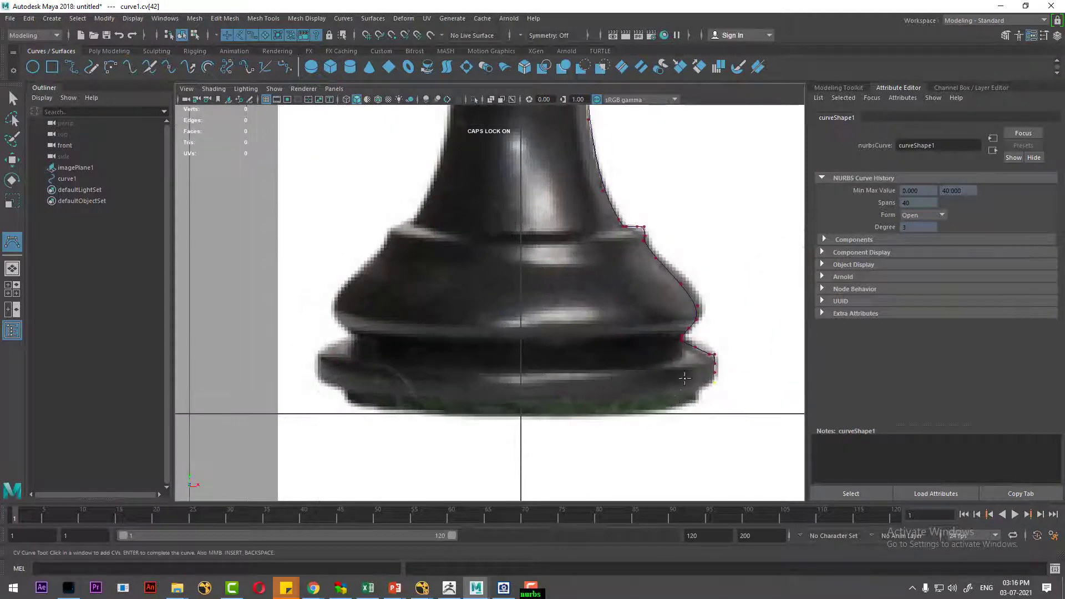
pyautogui.scroll(2, 689, 451)
pyautogui.scroll(2, 558, 352)
pyautogui.scroll(2, 633, 386)
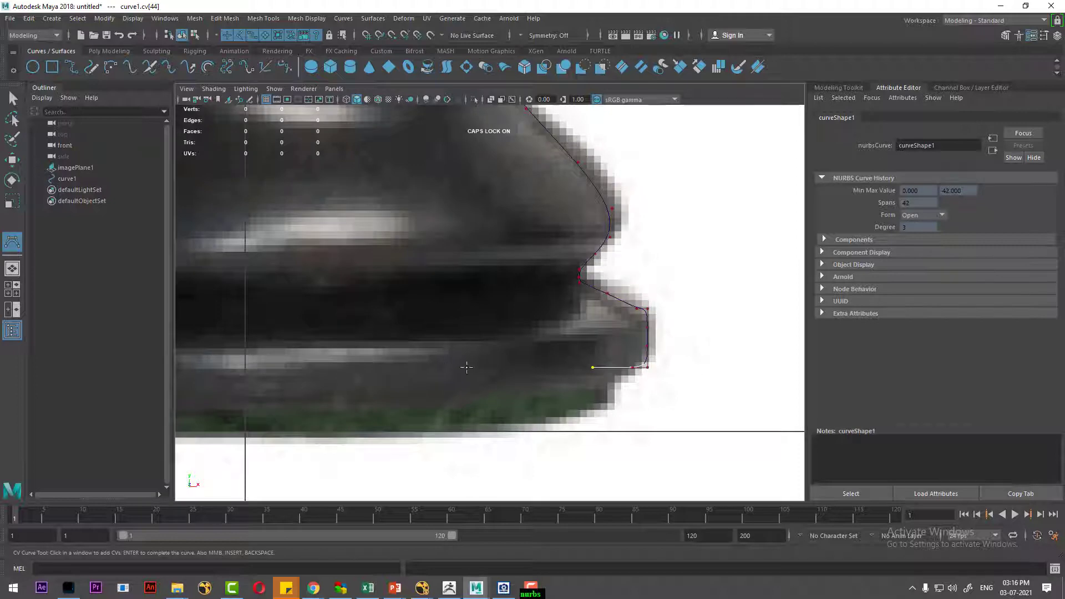
pyautogui.click(445, 367)
pyautogui.click(313, 366)
pyautogui.click(247, 367)
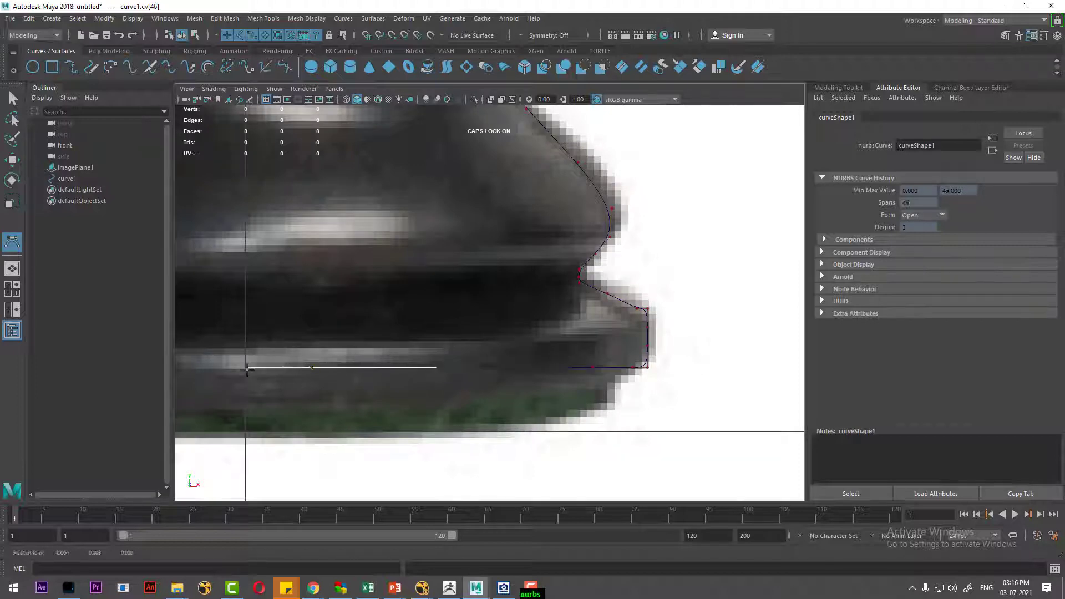
pyautogui.scroll(-3, 565, 444)
pyautogui.scroll(3, 518, 385)
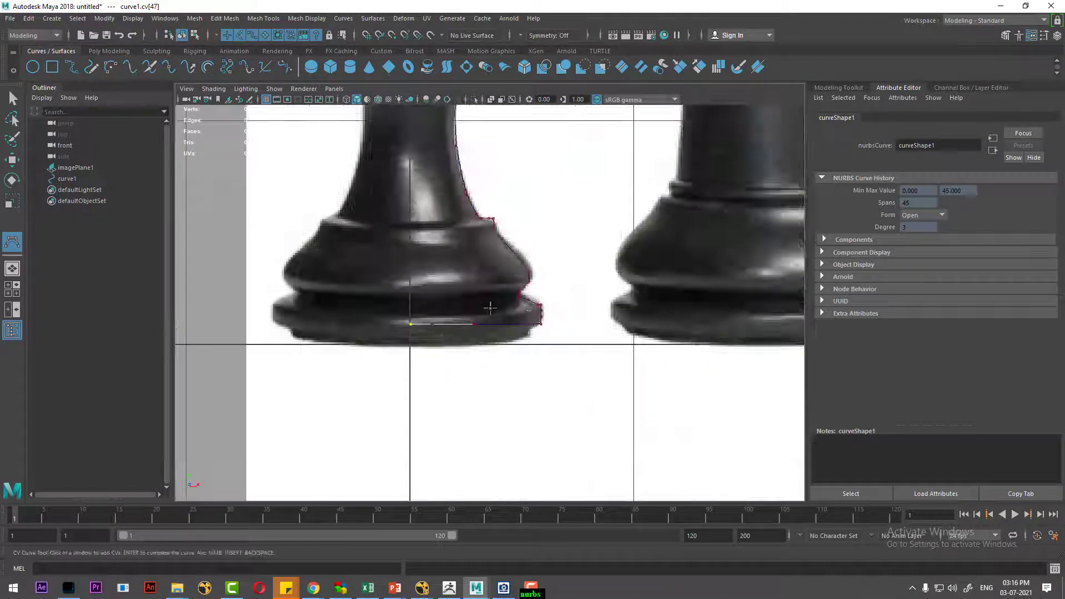
pyautogui.scroll(1, 518, 385)
pyautogui.scroll(1, 529, 364)
pyautogui.press('Return')
pyautogui.press('w')
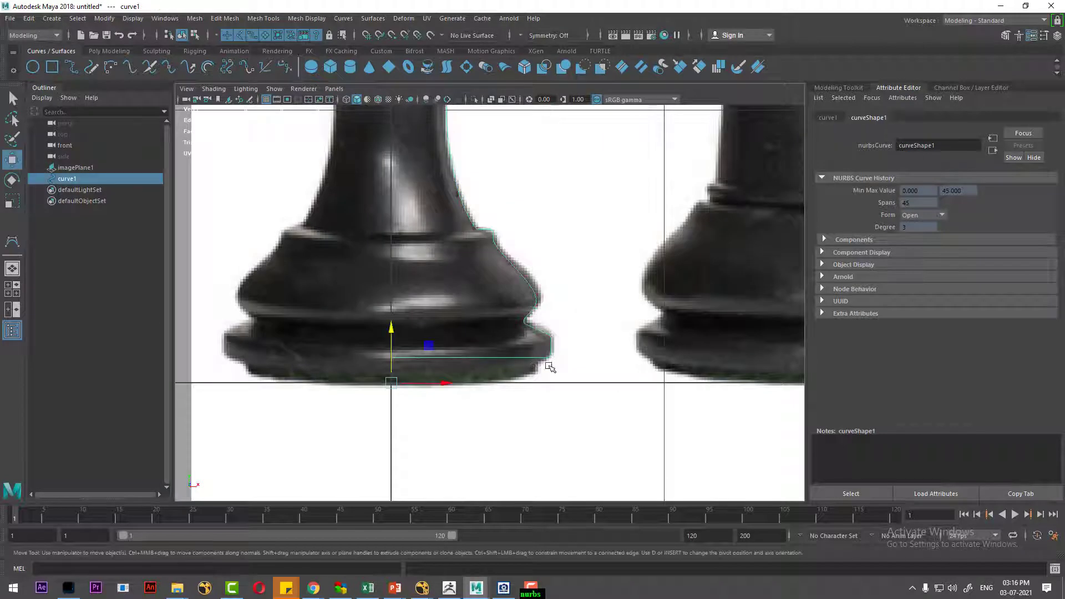
pyautogui.scroll(-5, 425, 371)
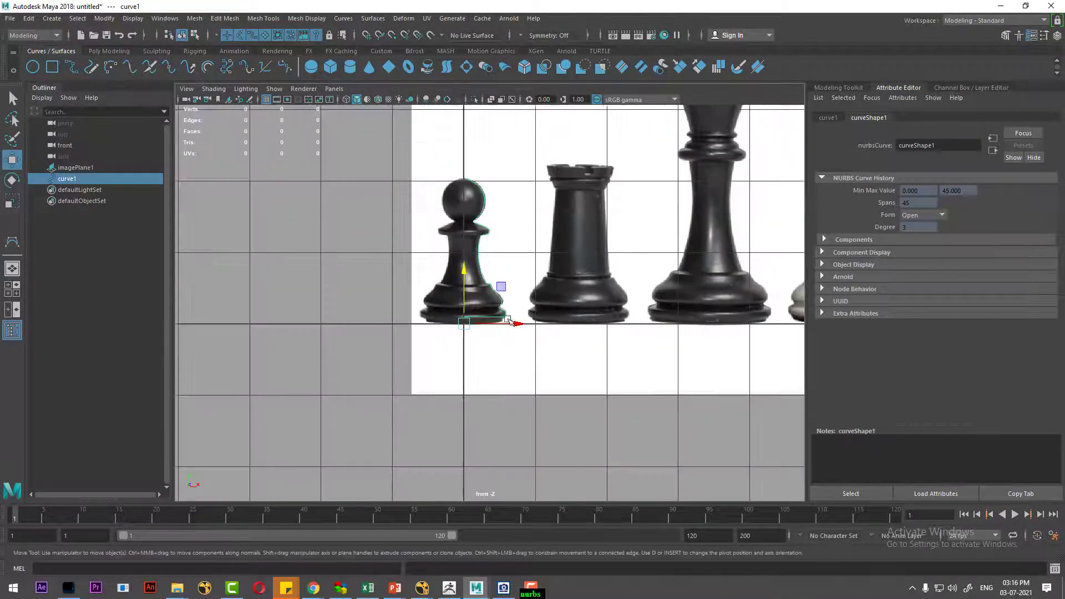
pyautogui.hotkey('alt', 'h')
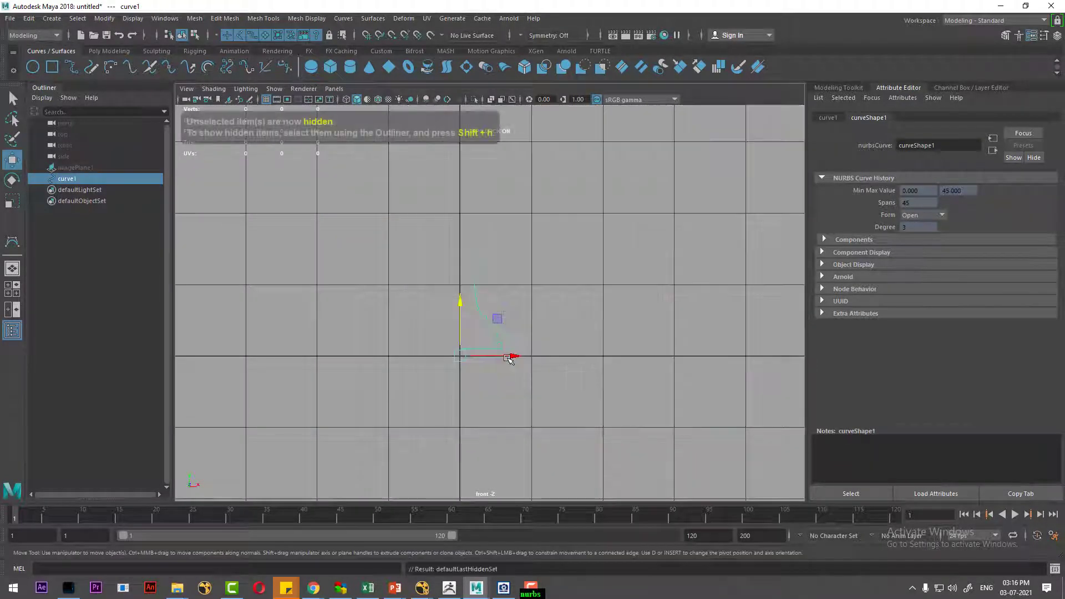
pyautogui.scroll(2, 488, 319)
pyautogui.scroll(1, 488, 319)
pyautogui.moveTo(545, 308); pyautogui.dragTo(534, 342)
pyautogui.click(506, 372)
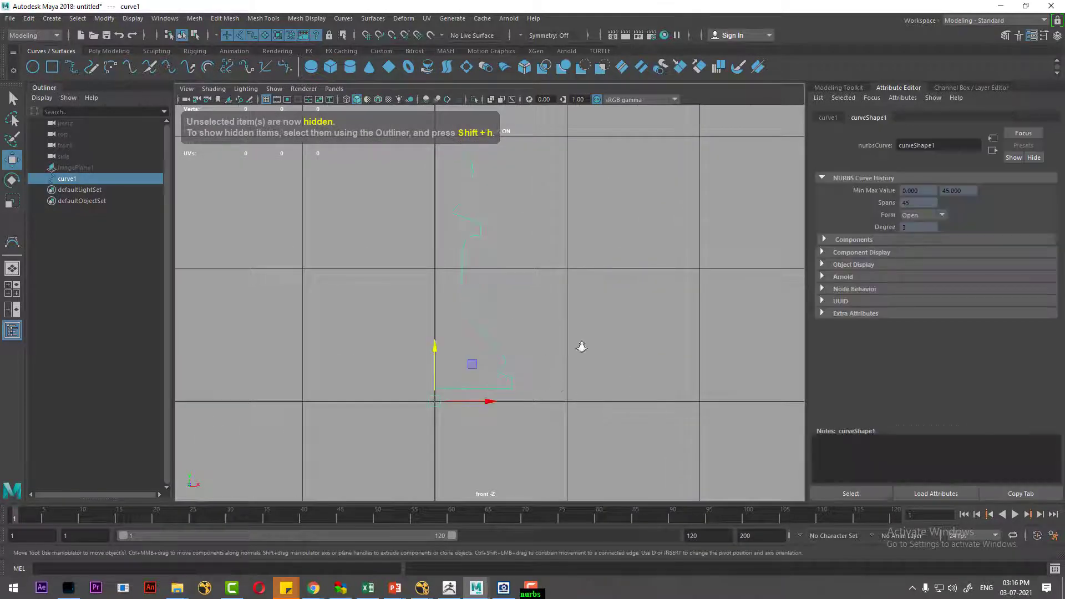
pyautogui.scroll(-2, 580, 347)
pyautogui.scroll(2, 578, 300)
pyautogui.scroll(2, 545, 248)
pyautogui.scroll(2, 555, 394)
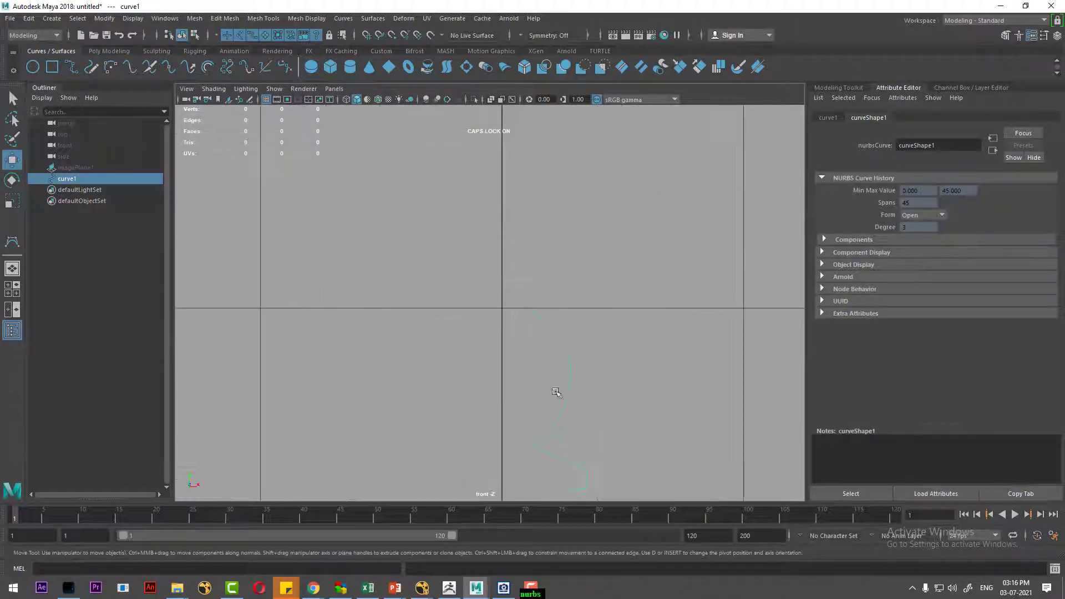
pyautogui.scroll(1, 494, 290)
pyautogui.moveTo(505, 244); pyautogui.dragTo(488, 215, button='right')
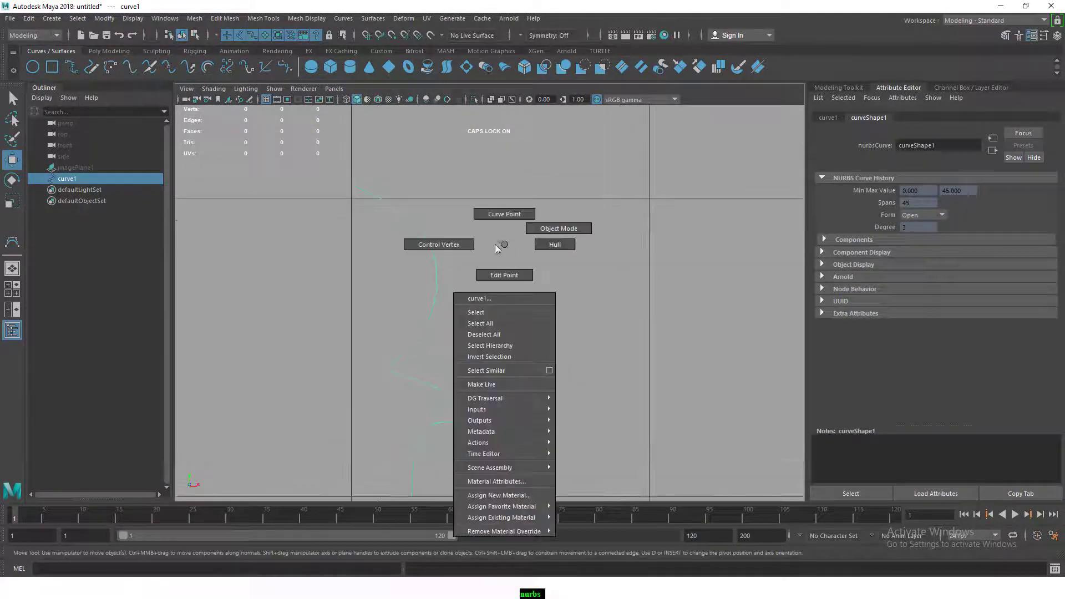
pyautogui.click(488, 215)
pyautogui.moveTo(435, 249); pyautogui.dragTo(381, 245, button='right')
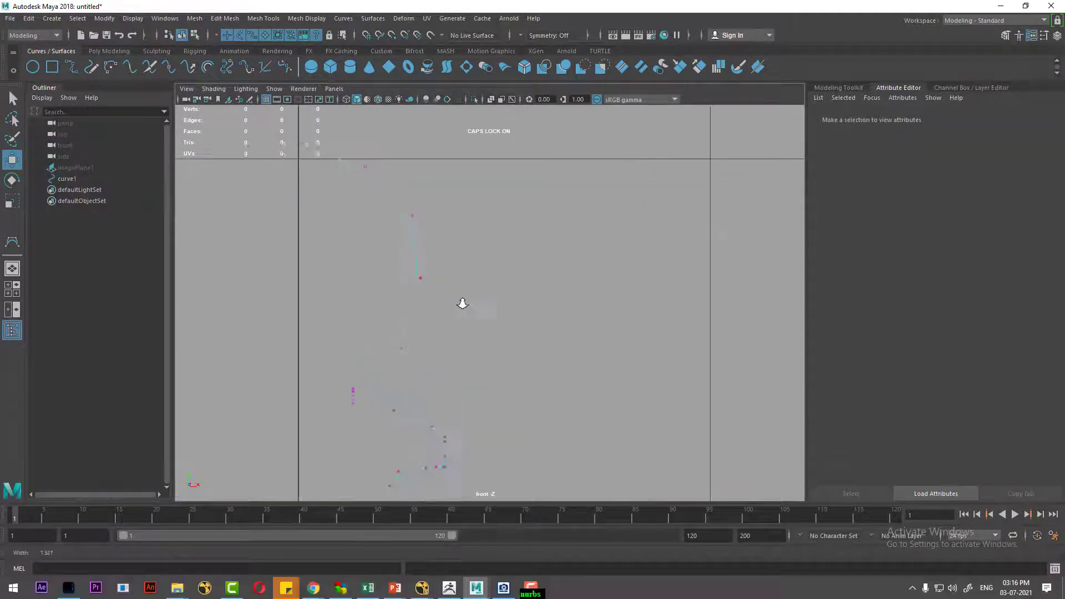
pyautogui.moveTo(416, 227); pyautogui.dragTo(453, 276)
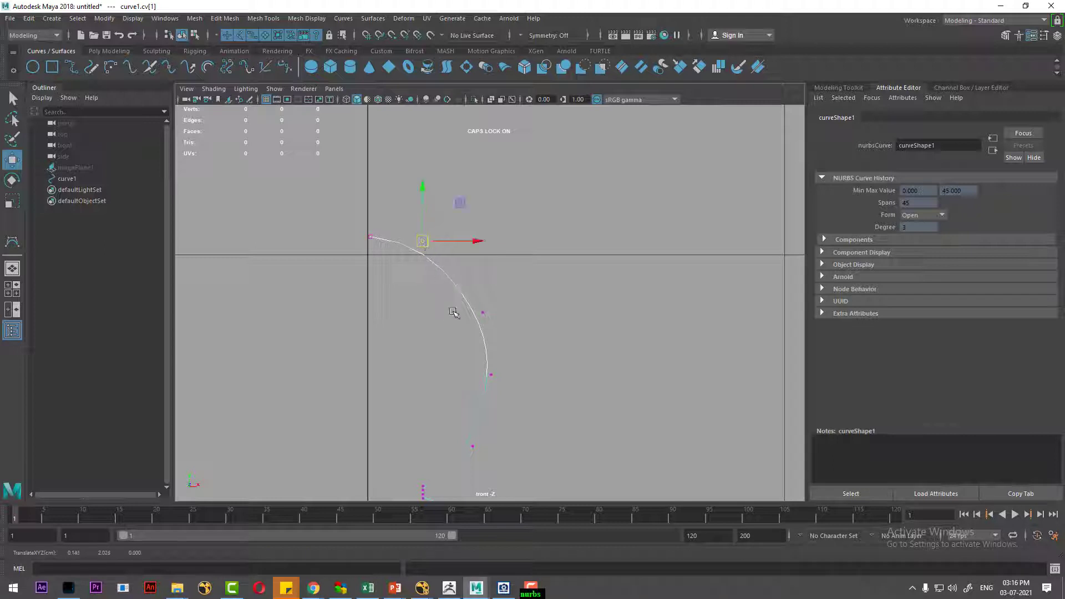
pyautogui.scroll(-5, 499, 305)
pyautogui.scroll(3, 575, 365)
pyautogui.moveTo(477, 249); pyautogui.dragTo(413, 244, button='right')
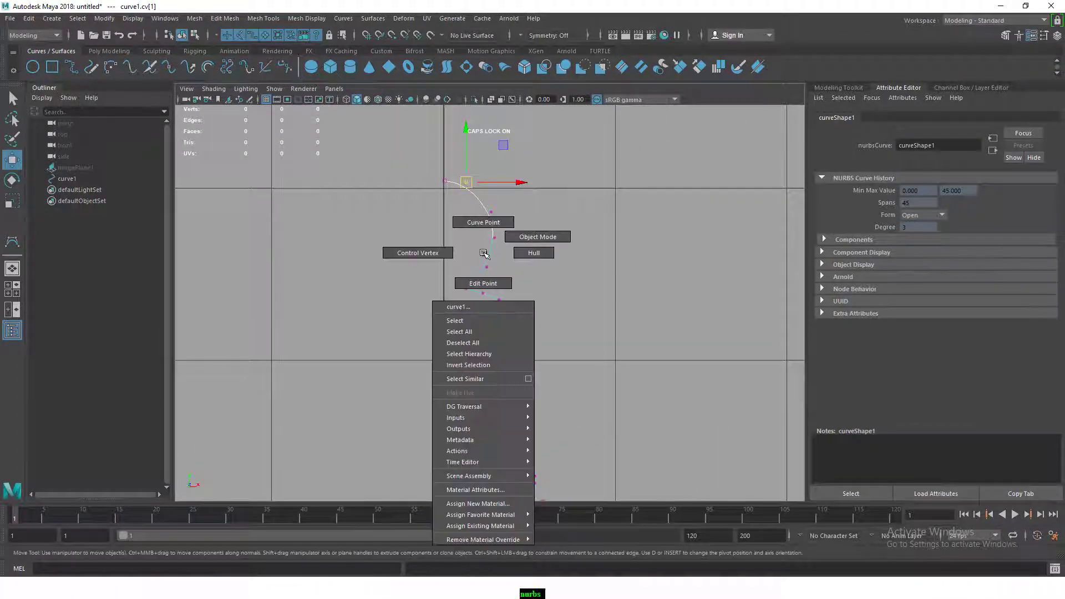
pyautogui.click(476, 194)
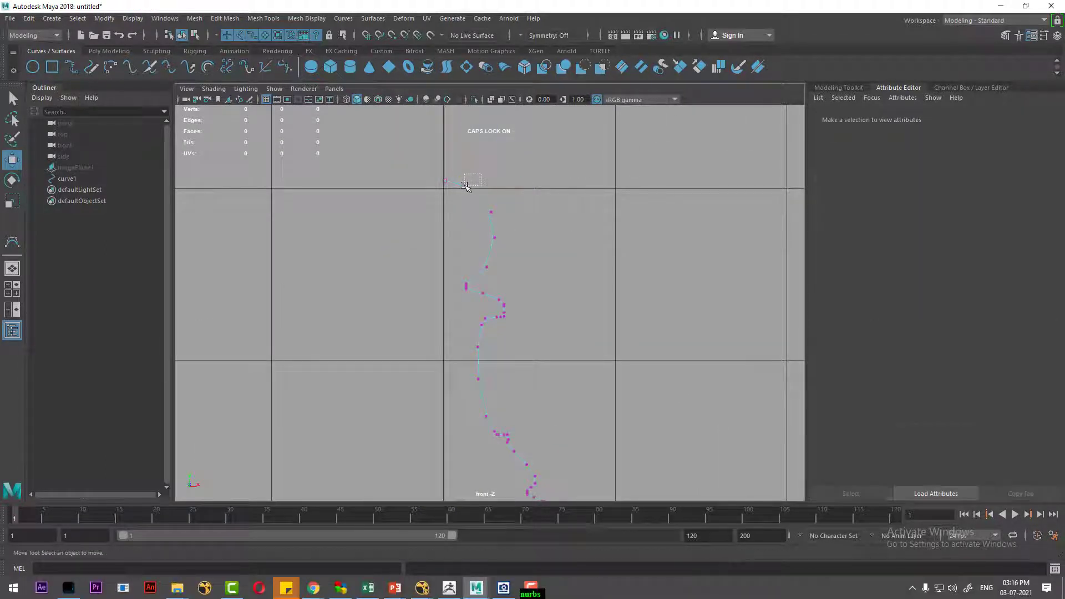
pyautogui.moveTo(465, 186); pyautogui.dragTo(468, 182)
pyautogui.rightClick(491, 244)
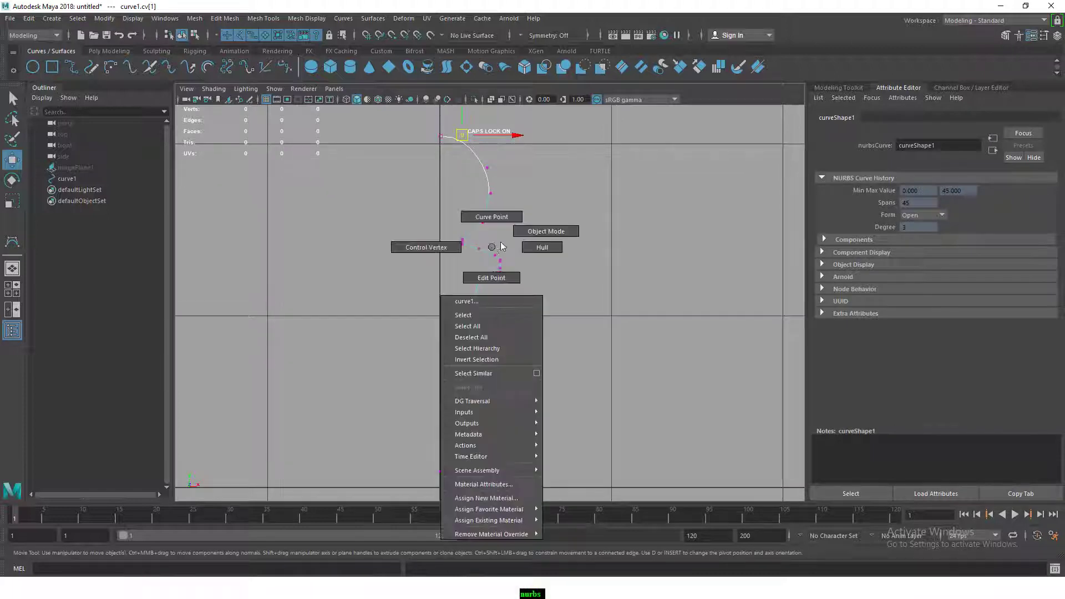
pyautogui.click(492, 216)
pyautogui.scroll(3, 496, 347)
pyautogui.scroll(2, 507, 409)
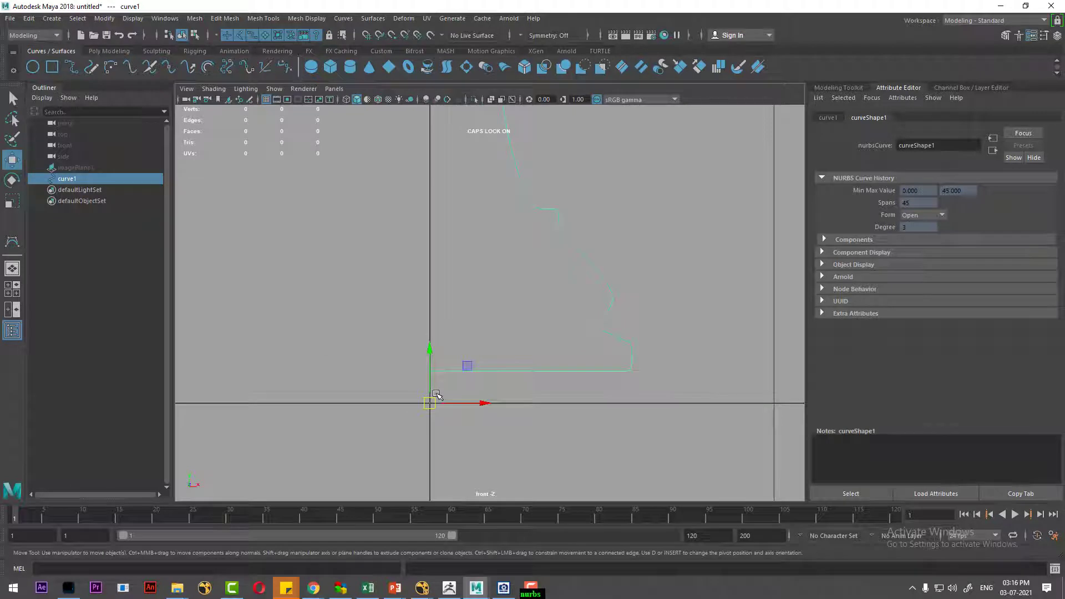
pyautogui.scroll(-5, 510, 462)
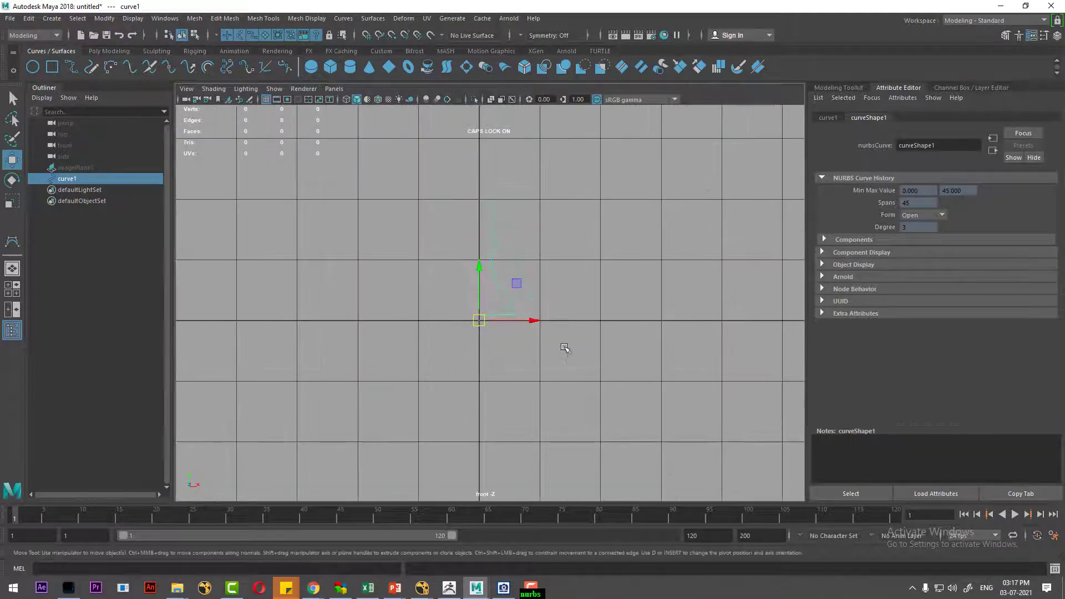
# Switch the viewport to the perspective view and select curve1
pyautogui.press('space')
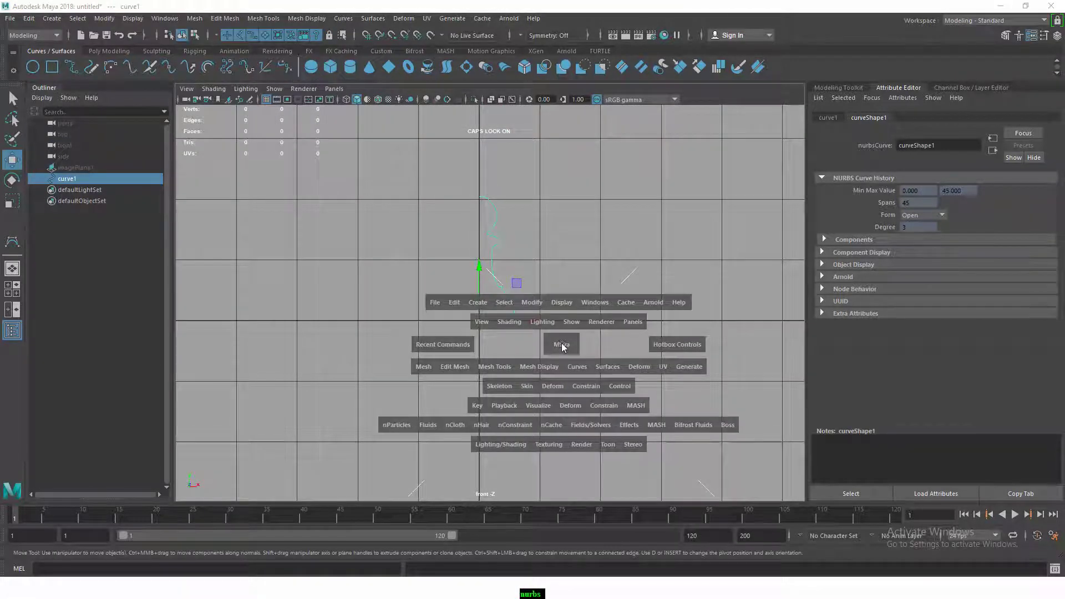
pyautogui.moveTo(562, 344)
pyautogui.mouseDown()
pyautogui.moveTo(555, 312)
pyautogui.moveTo(530, 420)
pyautogui.moveTo(558, 254)
pyautogui.moveTo(527, 303)
pyautogui.mouseUp()
pyautogui.click(559, 255)
pyautogui.click(512, 279)
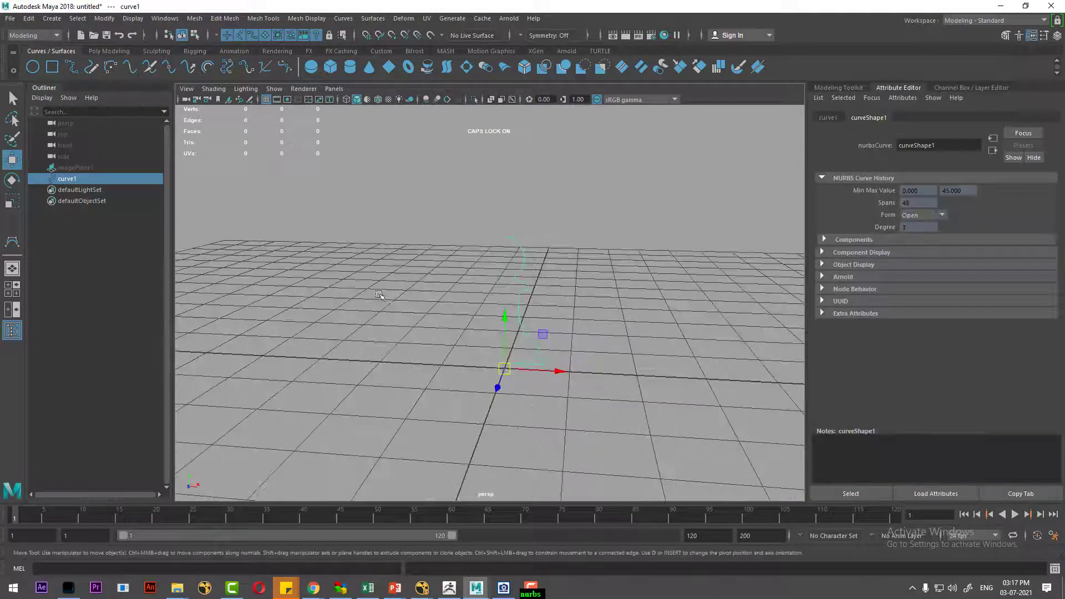
# Revolve curve1 a full 360° into revolvedSurface1, then reselect the profile curve
pyautogui.click(373, 19)
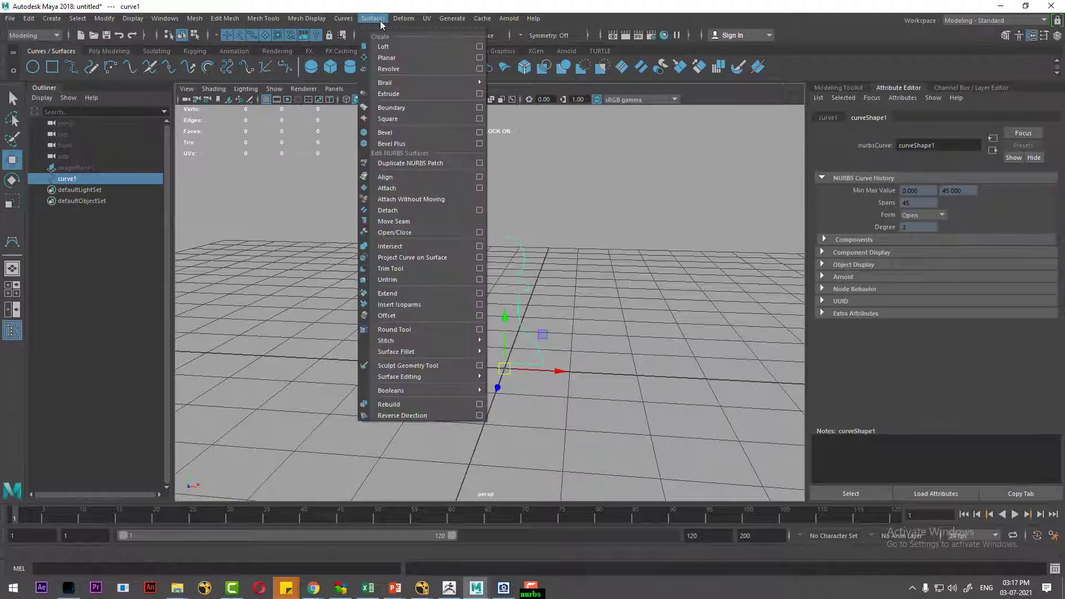
pyautogui.click(400, 67)
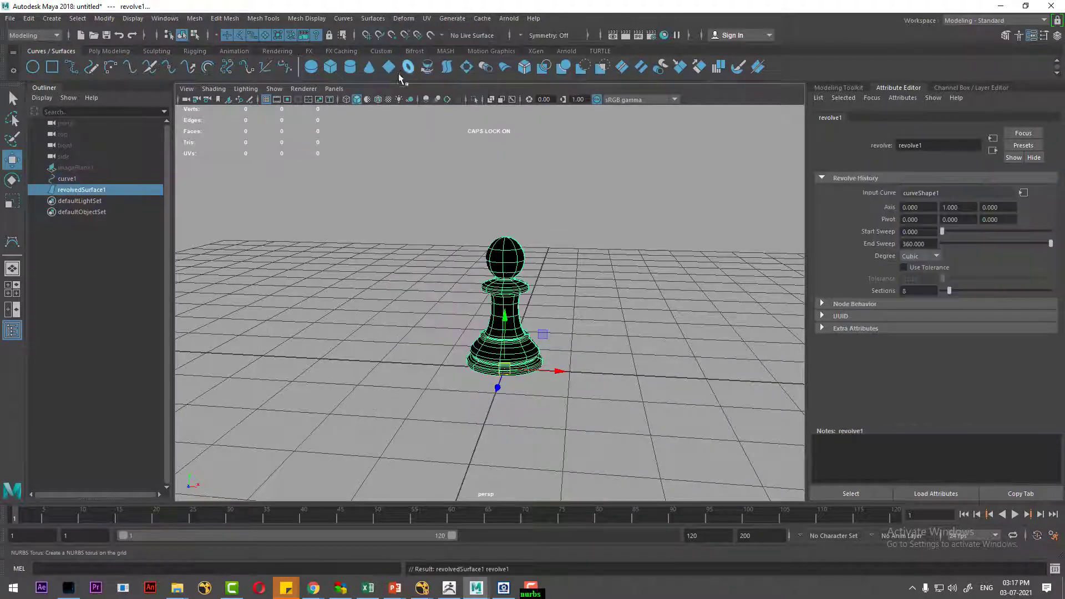
pyautogui.moveTo(758, 371)
pyautogui.keyDown('alt'); pyautogui.mouseDown()
pyautogui.moveTo(626, 343)
pyautogui.moveTo(566, 404)
pyautogui.moveTo(573, 368)
pyautogui.moveTo(607, 406)
pyautogui.moveTo(618, 403)
pyautogui.mouseUp(); pyautogui.keyUp('alt')
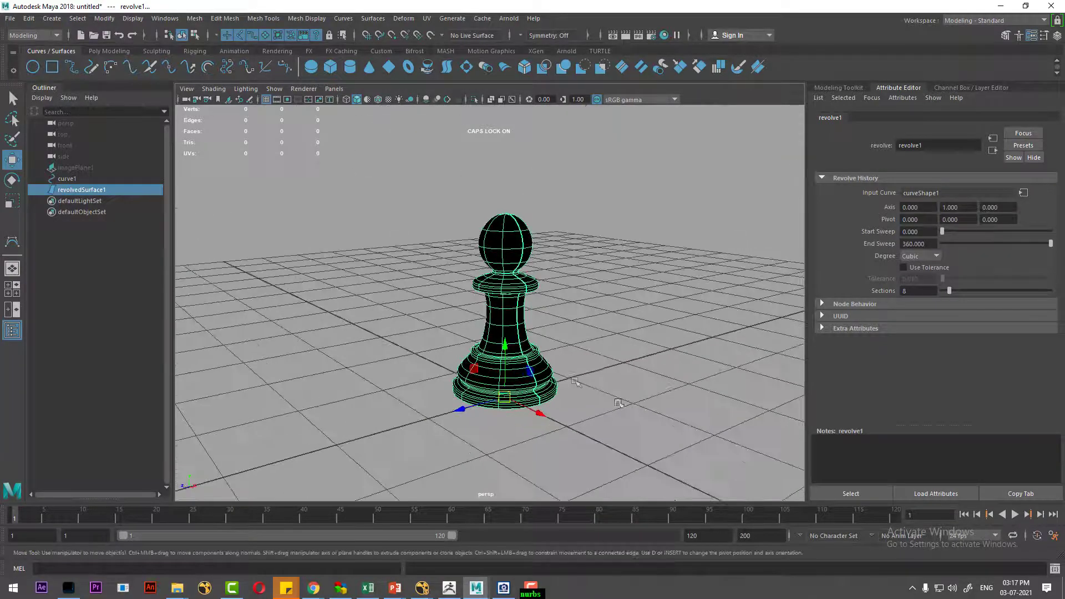
pyautogui.click(563, 239)
pyautogui.click(526, 282)
pyautogui.click(573, 280)
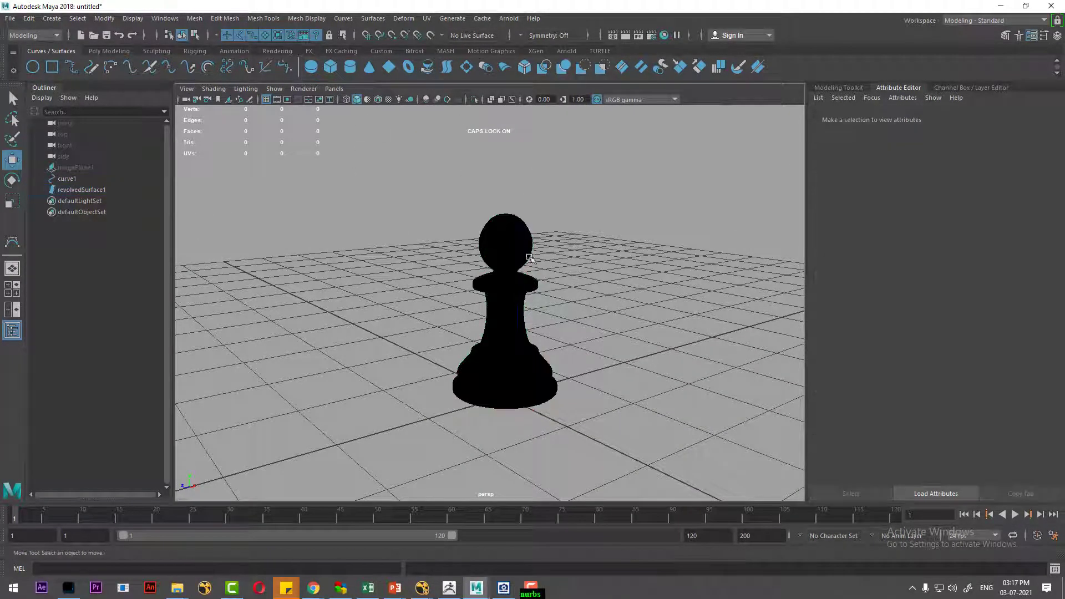
pyautogui.click(520, 247)
pyautogui.click(530, 250)
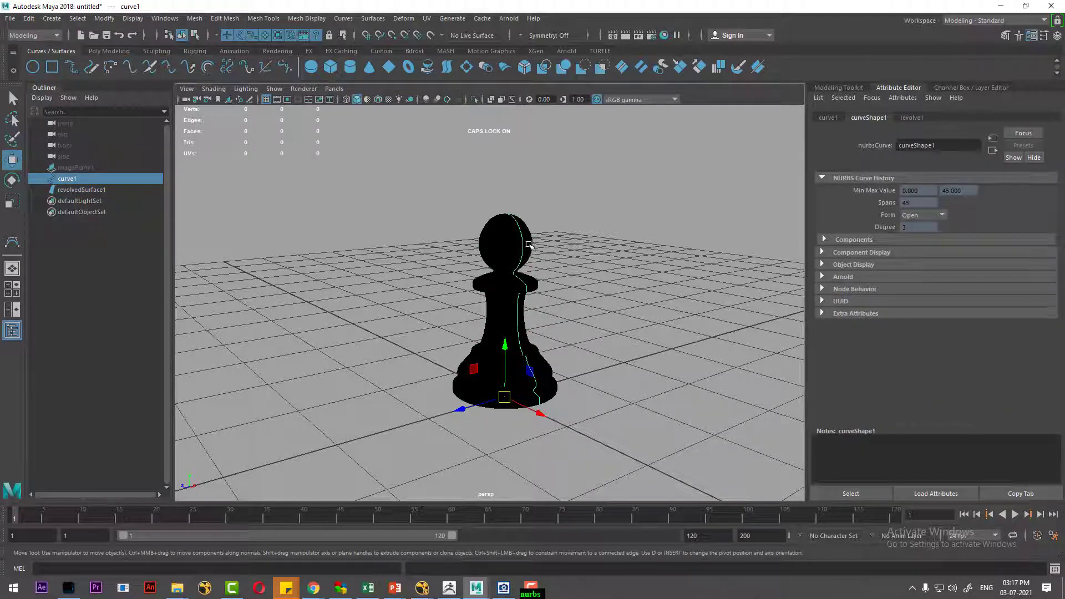
# Reverse the pawn surface's direction so it shades grey, viewing it from a level angle
pyautogui.click(373, 19)
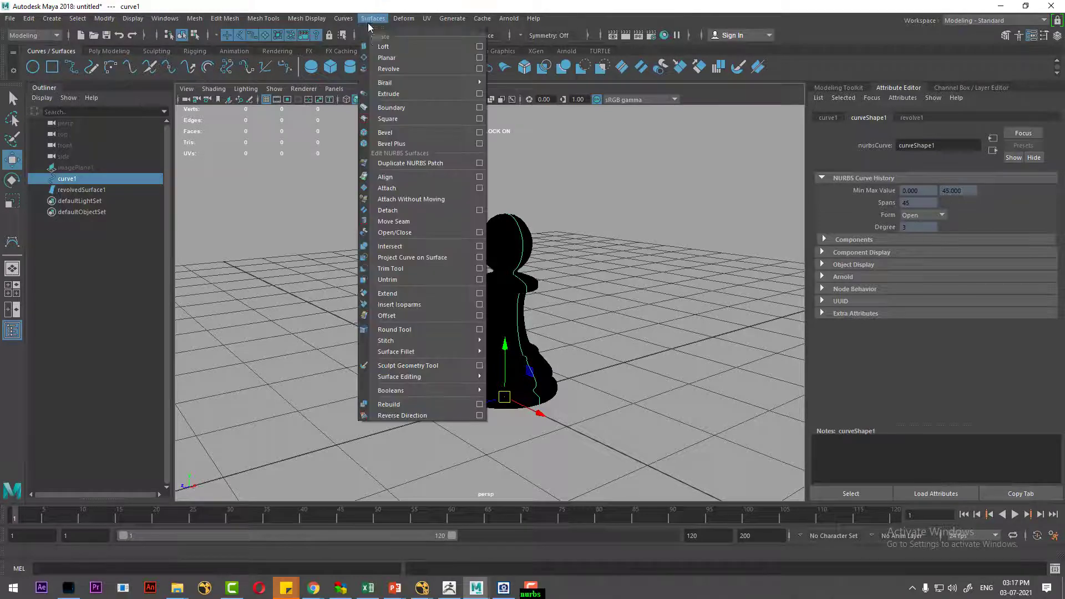
pyautogui.click(417, 414)
pyautogui.moveTo(515, 338)
pyautogui.keyDown('alt'); pyautogui.mouseDown()
pyautogui.moveTo(477, 352)
pyautogui.moveTo(555, 355)
pyautogui.moveTo(532, 332)
pyautogui.mouseUp(); pyautogui.keyUp('alt')
pyautogui.scroll(3, 471, 353)
pyautogui.scroll(3, 466, 355)
pyautogui.scroll(3, 465, 355)
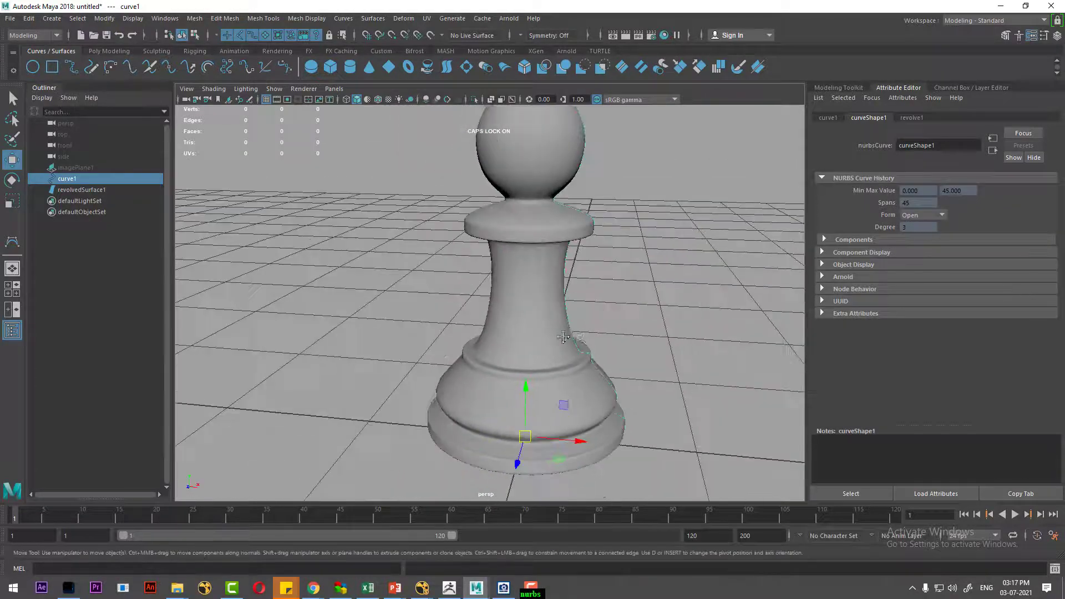
pyautogui.scroll(2, 513, 326)
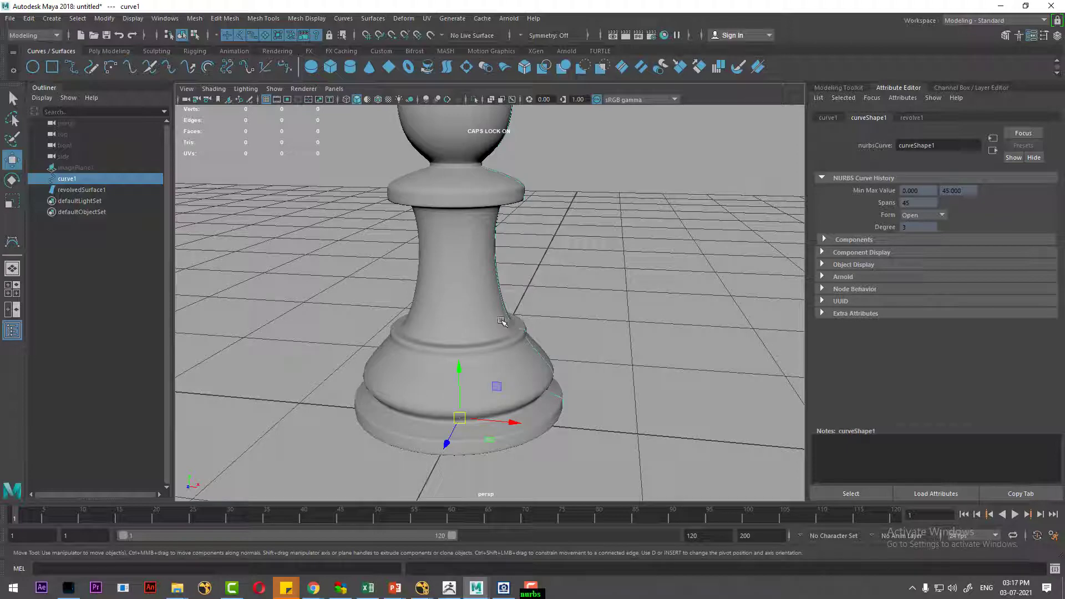
pyautogui.scroll(-3, 502, 321)
pyautogui.scroll(-2, 488, 327)
# Tilt to a higher view and select revolvedSurface1 instead of curve1
pyautogui.moveTo(488, 328)
pyautogui.keyDown('alt'); pyautogui.mouseDown()
pyautogui.moveTo(452, 341)
pyautogui.moveTo(555, 316)
pyautogui.moveTo(472, 341)
pyautogui.moveTo(535, 336)
pyautogui.mouseUp(); pyautogui.keyUp('alt')
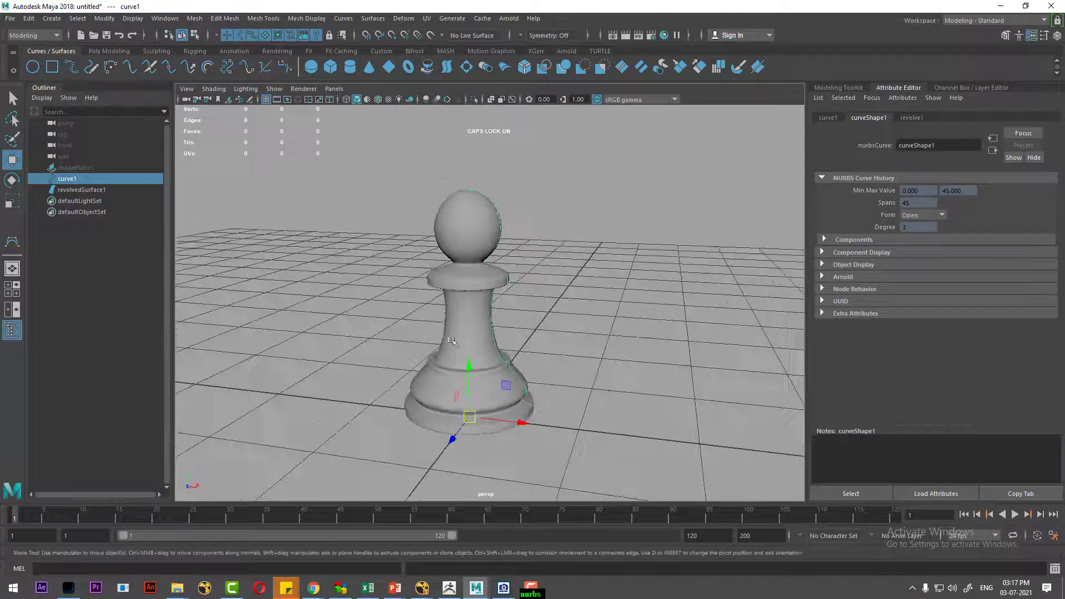
pyautogui.click(630, 297)
pyautogui.scroll(-1, 559, 303)
pyautogui.scroll(-2, 559, 302)
pyautogui.click(473, 341)
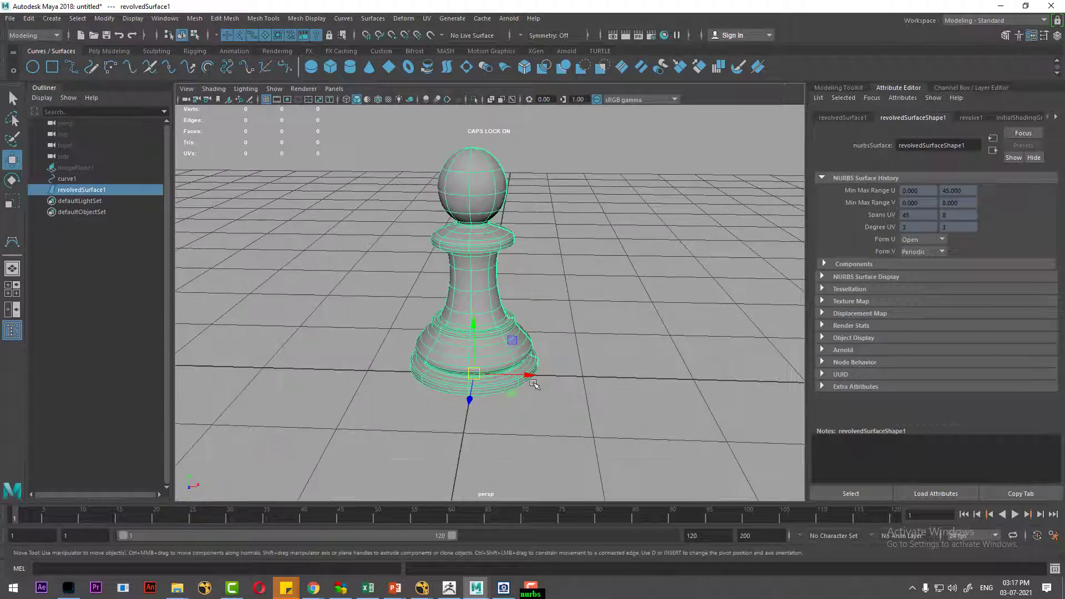
pyautogui.moveTo(531, 376); pyautogui.dragTo(401, 371)
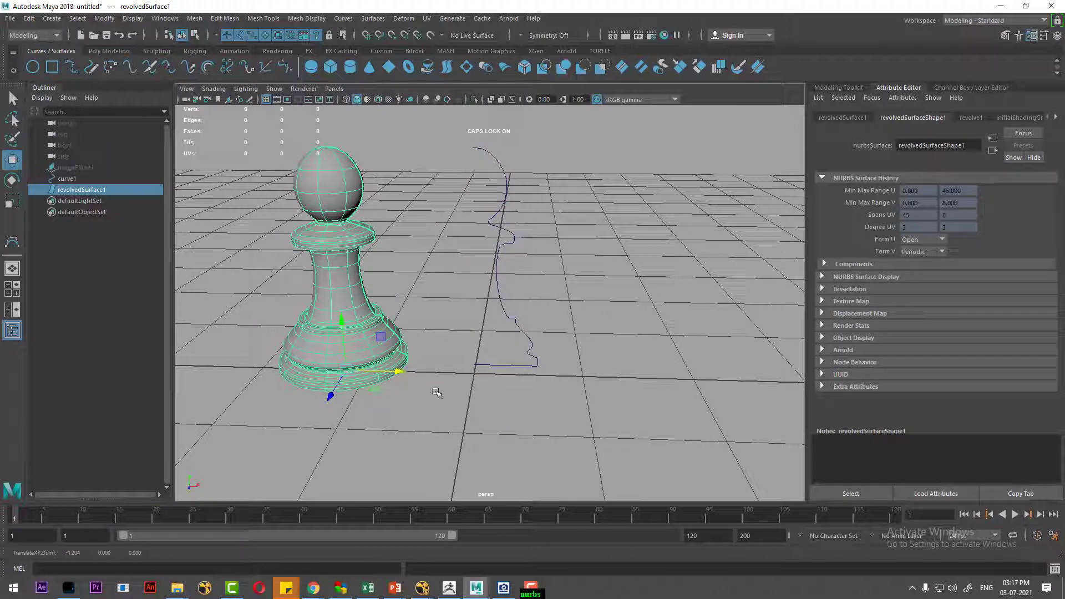
pyautogui.hotkey('ctrl', 'z')
pyautogui.click(553, 325)
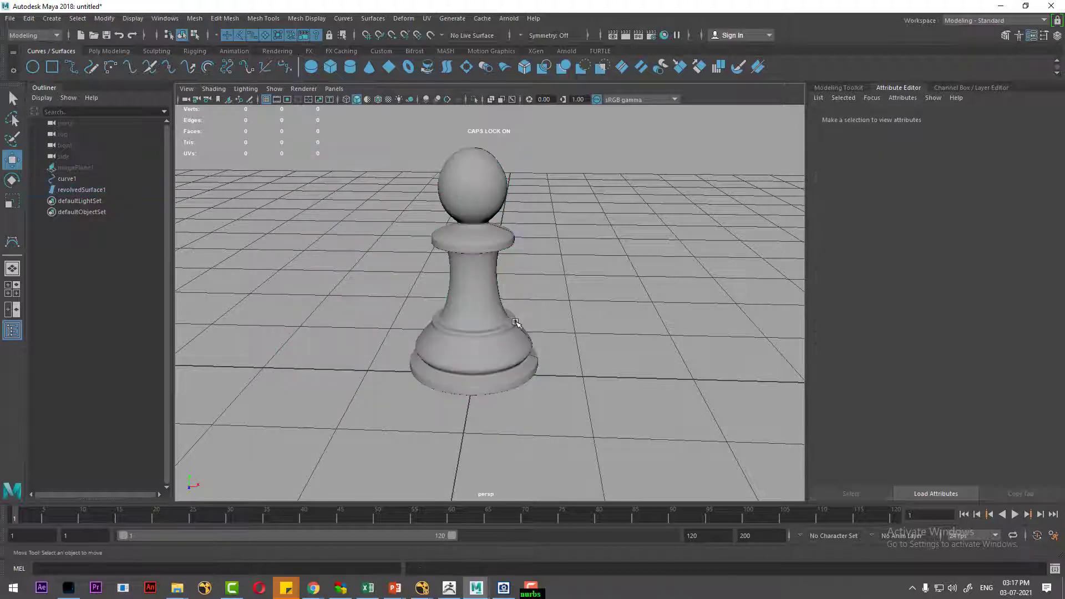
pyautogui.click(515, 323)
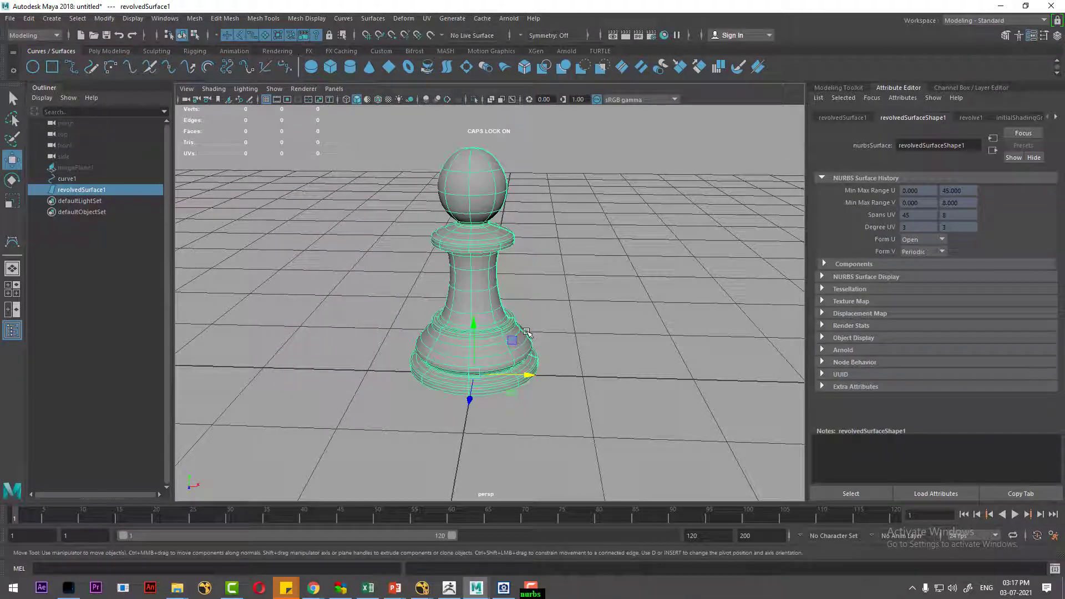
pyautogui.click(546, 312)
pyautogui.click(469, 313)
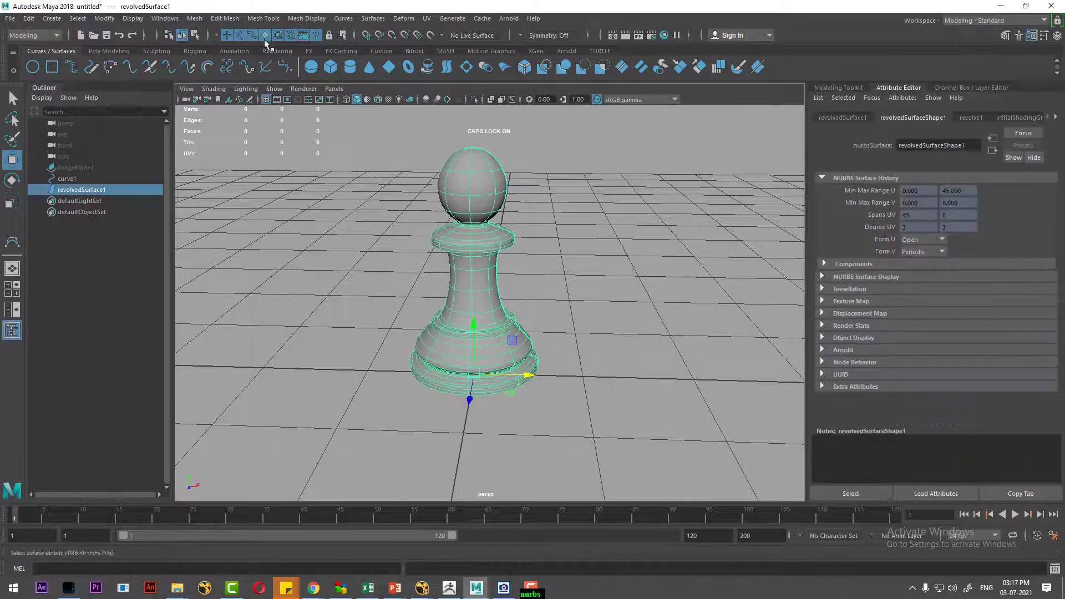
pyautogui.click(586, 258)
pyautogui.click(505, 276)
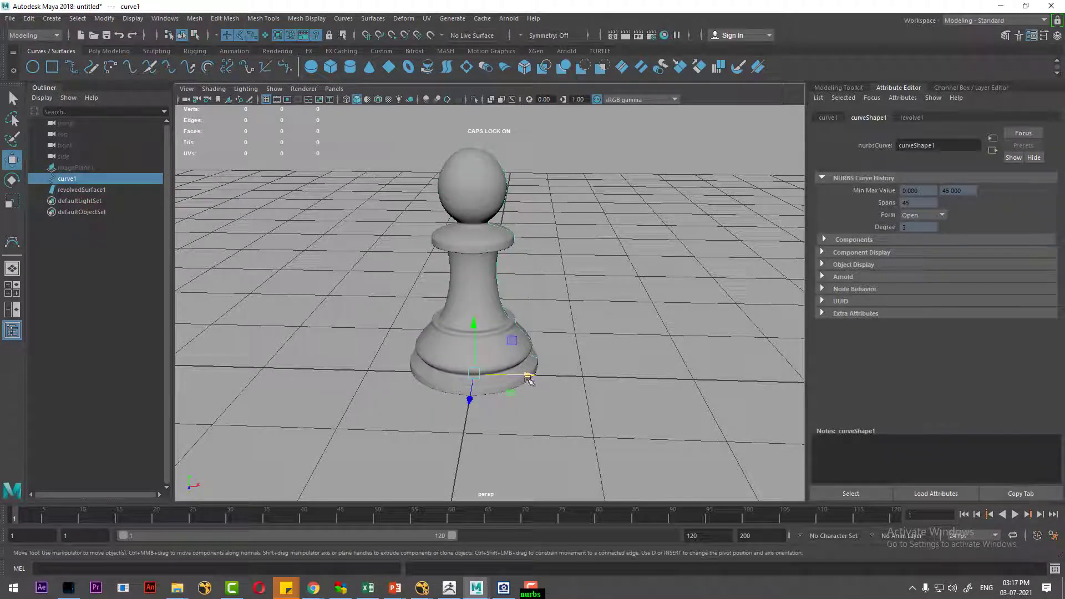
pyautogui.scroll(3, 590, 382)
pyautogui.scroll(2, 590, 388)
pyautogui.scroll(-3, 590, 390)
pyautogui.scroll(5, 590, 388)
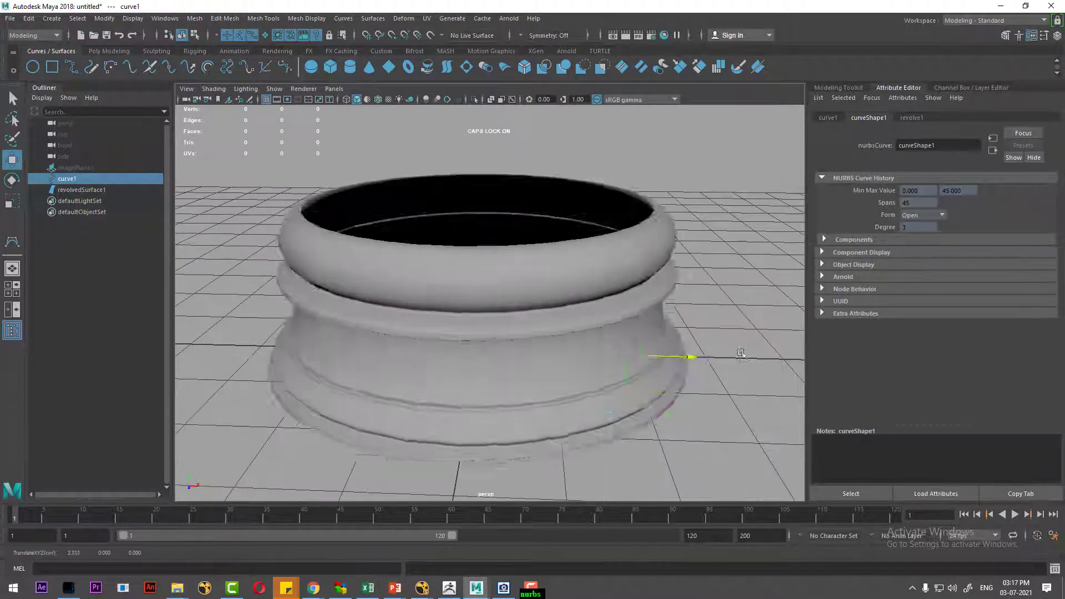
pyautogui.moveTo(590, 389)
pyautogui.keyDown('alt'); pyautogui.mouseDown()
pyautogui.moveTo(481, 359)
pyautogui.moveTo(509, 294)
pyautogui.moveTo(520, 318)
pyautogui.mouseUp(); pyautogui.keyUp('alt')
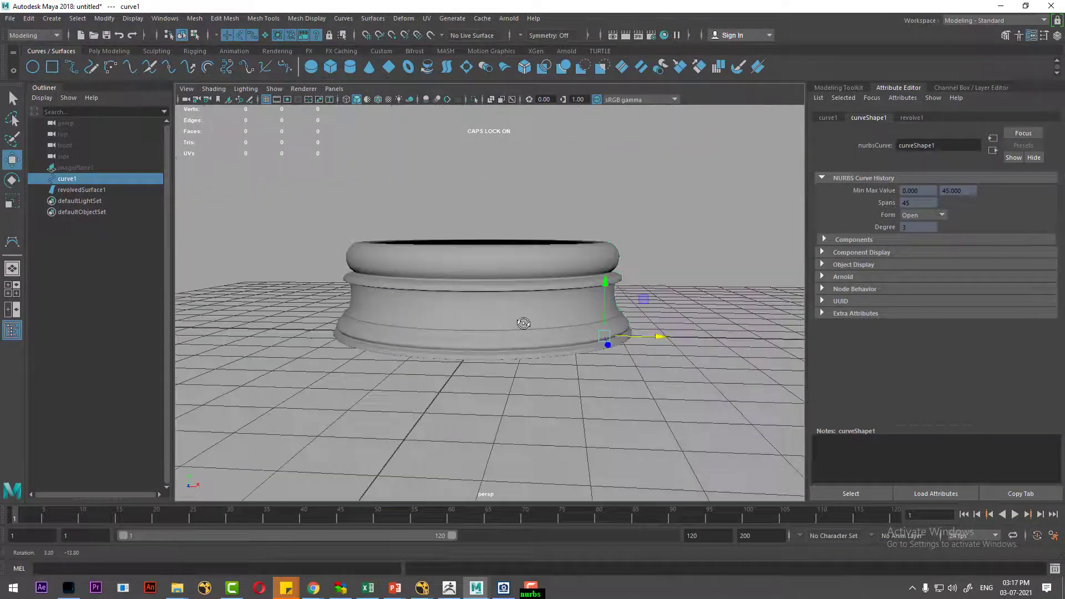
pyautogui.scroll(-2, 526, 325)
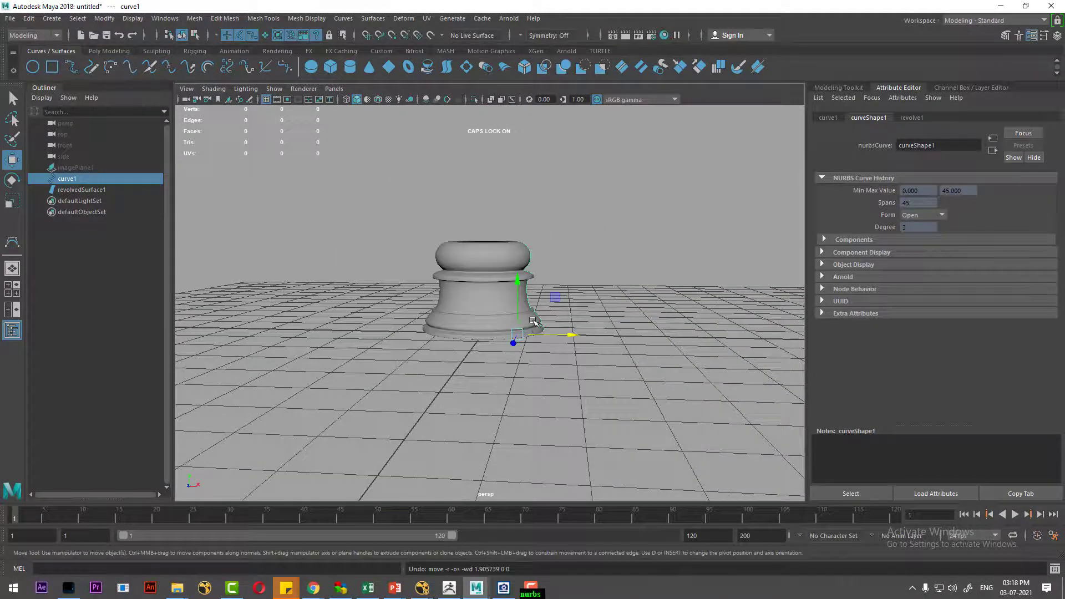
pyautogui.scroll(-2, 532, 323)
pyautogui.click(570, 361)
# Nudge curve1's top control vertex along X in Control Vertex mode
pyautogui.moveTo(570, 361)
pyautogui.keyDown('alt'); pyautogui.mouseDown()
pyautogui.moveTo(488, 131)
pyautogui.moveTo(561, 373)
pyautogui.mouseUp(); pyautogui.keyUp('alt')
pyautogui.scroll(3, 476, 266)
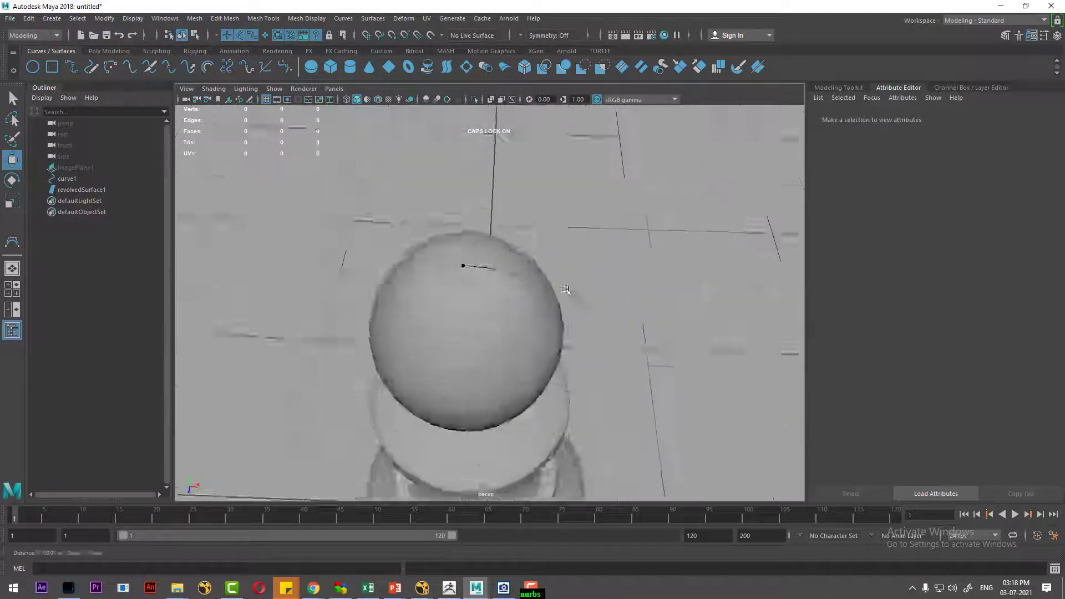
pyautogui.scroll(2, 527, 258)
pyautogui.click(524, 248)
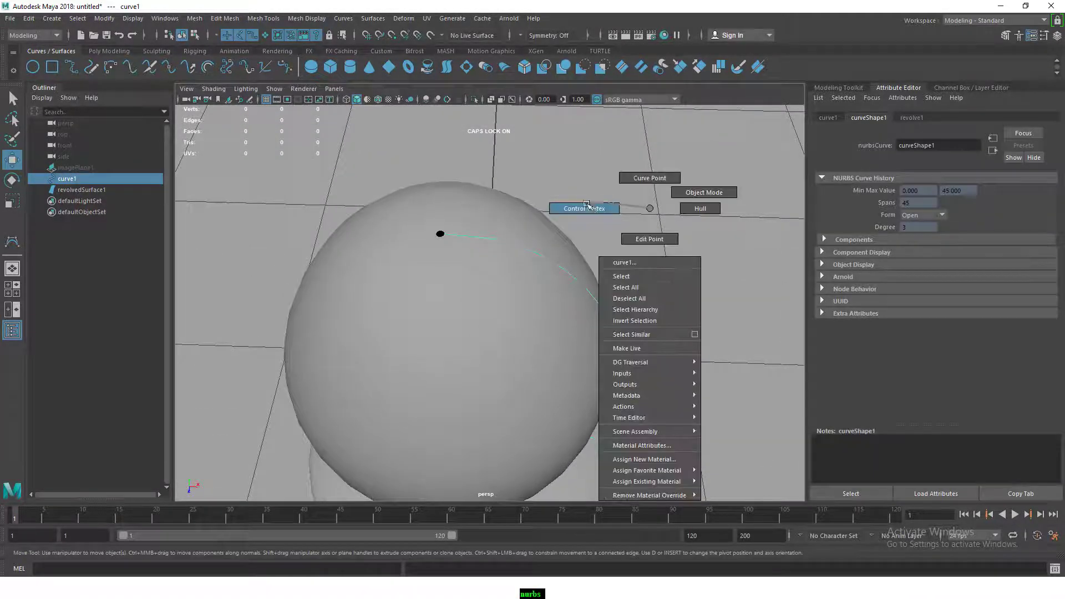
pyautogui.moveTo(648, 204); pyautogui.dragTo(584, 207, button='right')
pyautogui.click(441, 234)
pyautogui.moveTo(499, 235); pyautogui.dragTo(499, 235)
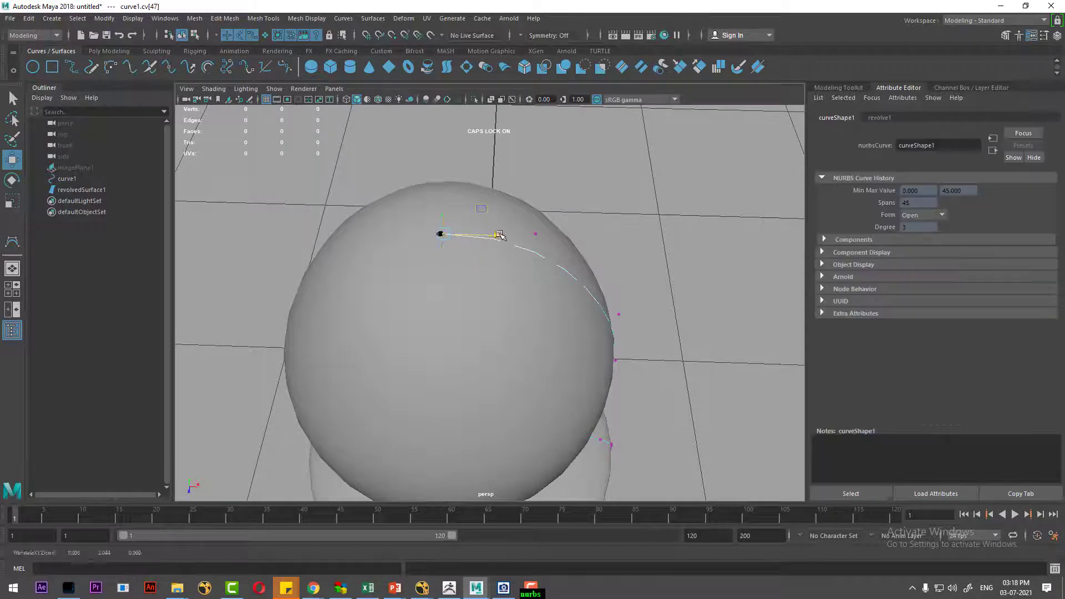
pyautogui.moveTo(493, 239); pyautogui.dragTo(561, 252, button='right')
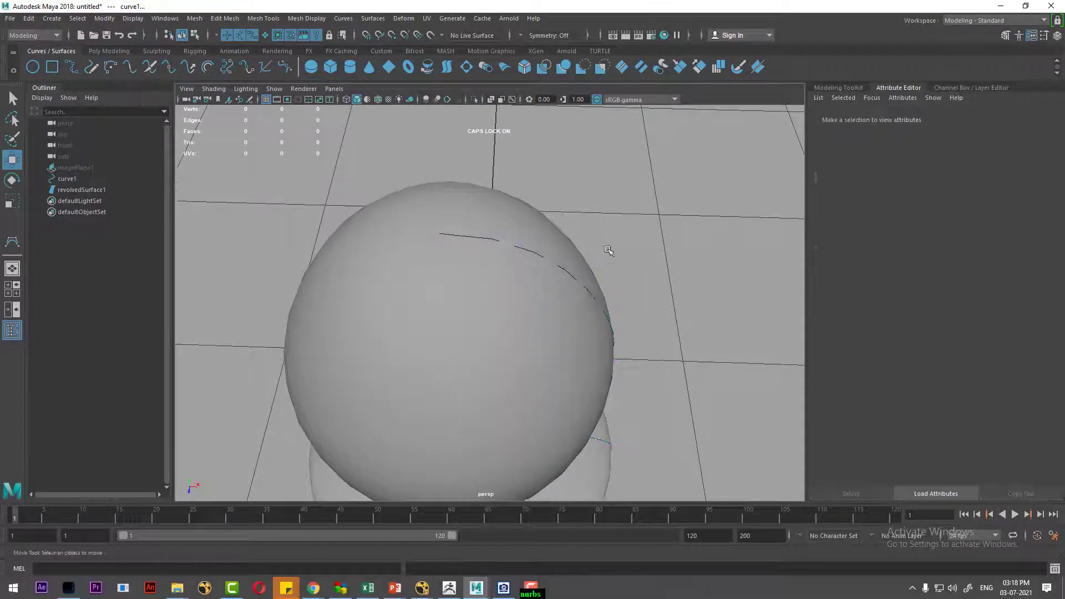
# Delete the pawn and curve's construction history with Edit > Delete by Type > History
pyautogui.scroll(-5, 582, 211)
pyautogui.scroll(-2, 612, 180)
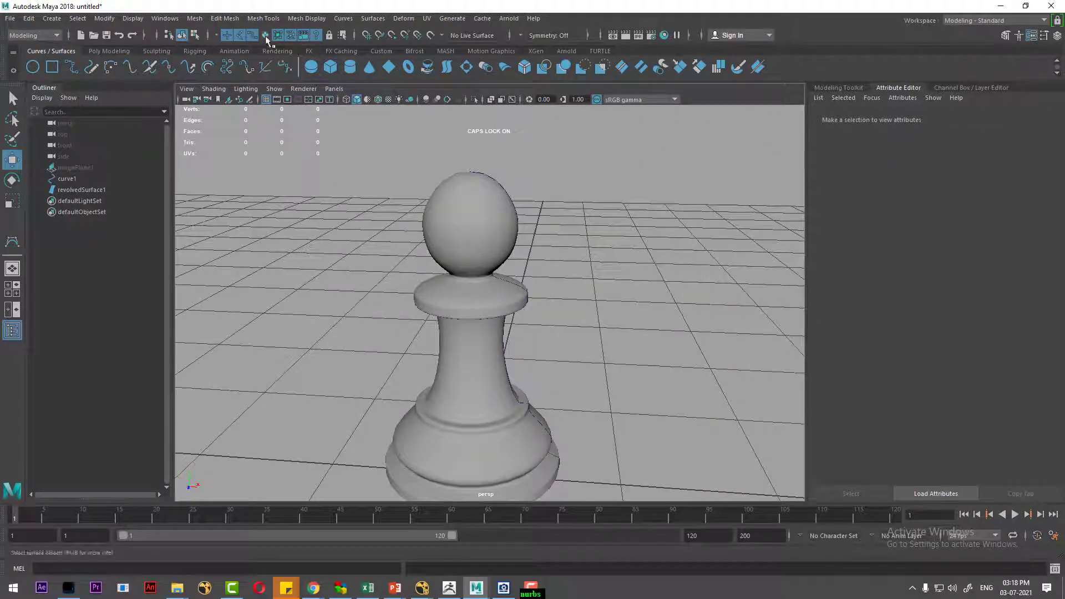
pyautogui.moveTo(661, 215); pyautogui.dragTo(378, 382)
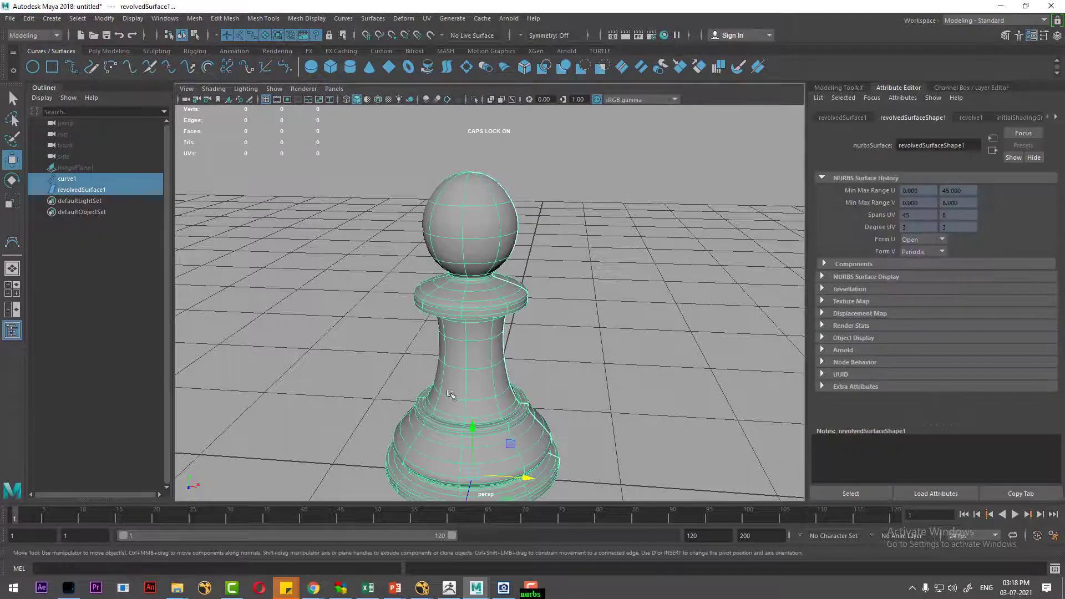
pyautogui.click(28, 18)
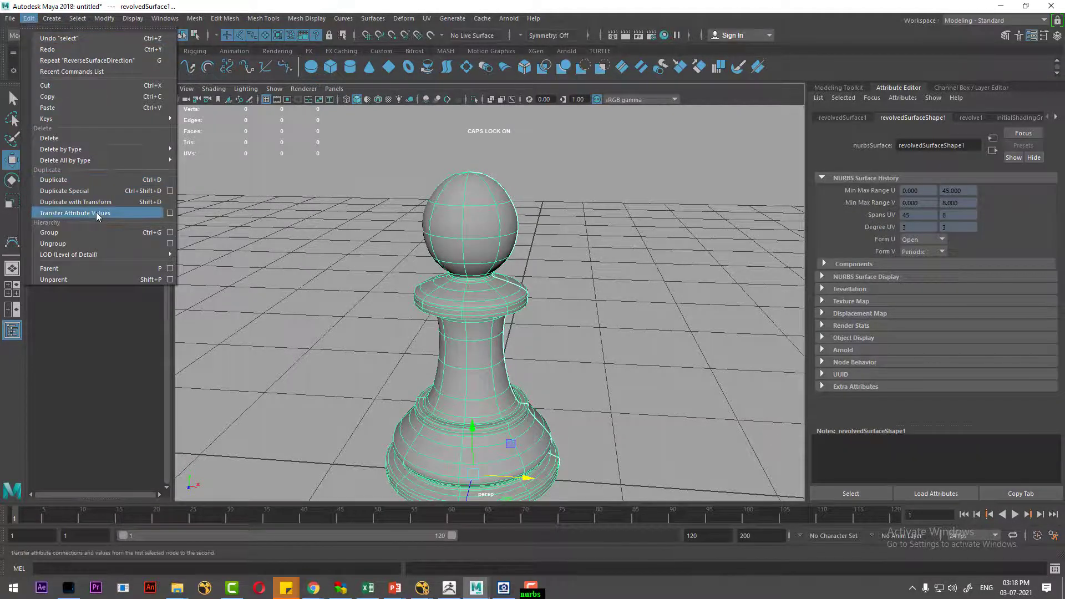
pyautogui.moveTo(61, 149)
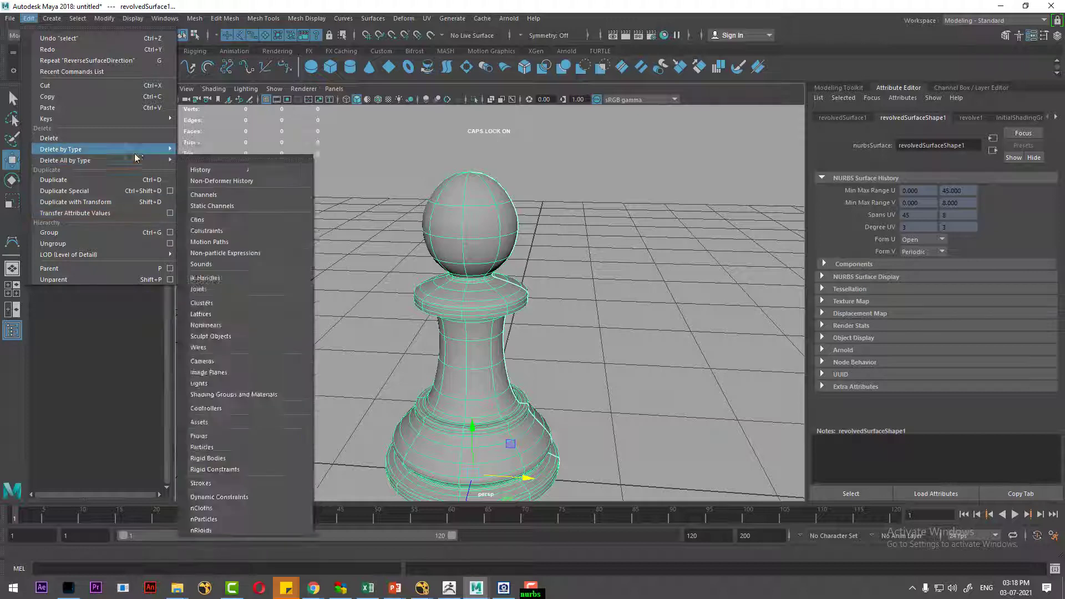
pyautogui.click(250, 158)
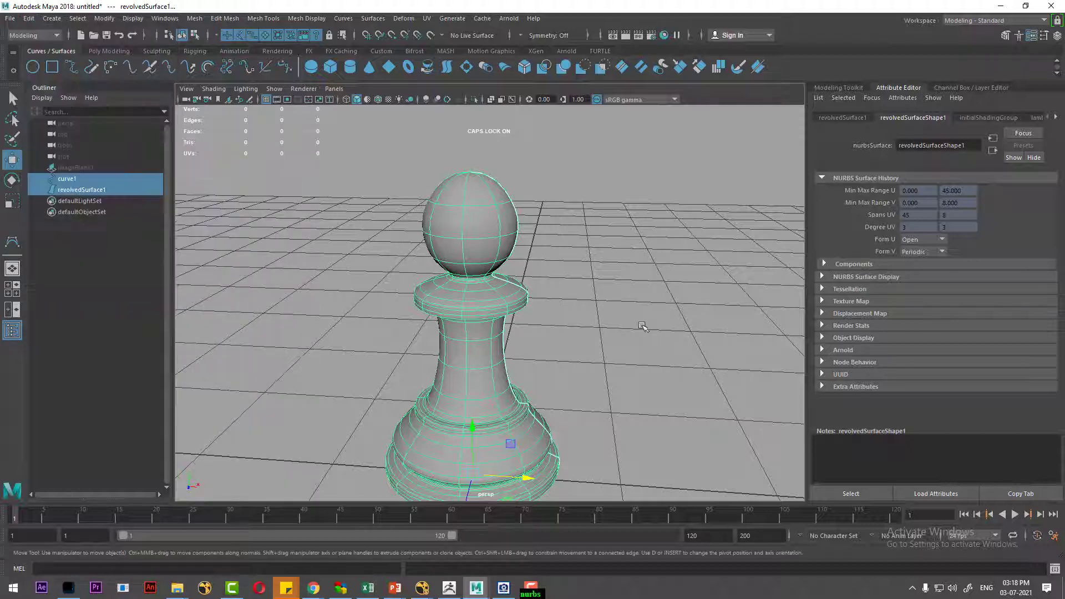
pyautogui.scroll(-5, 513, 306)
pyautogui.scroll(4, 513, 307)
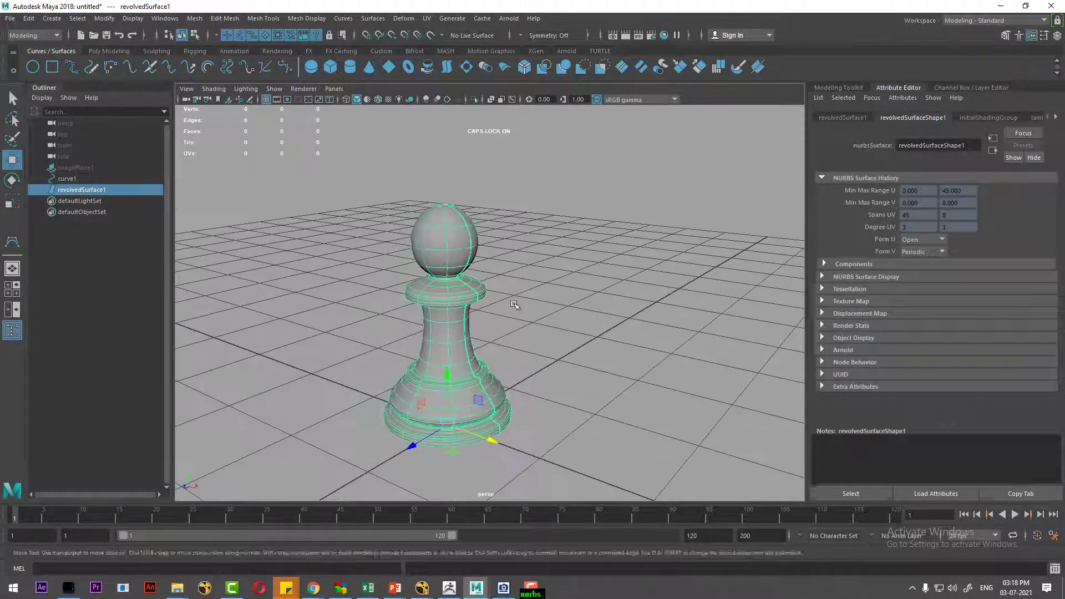
# Select curve1 on its own and slide it away from the pawn along X
pyautogui.click(494, 297)
pyautogui.moveTo(510, 207); pyautogui.dragTo(588, 345)
pyautogui.click(515, 361)
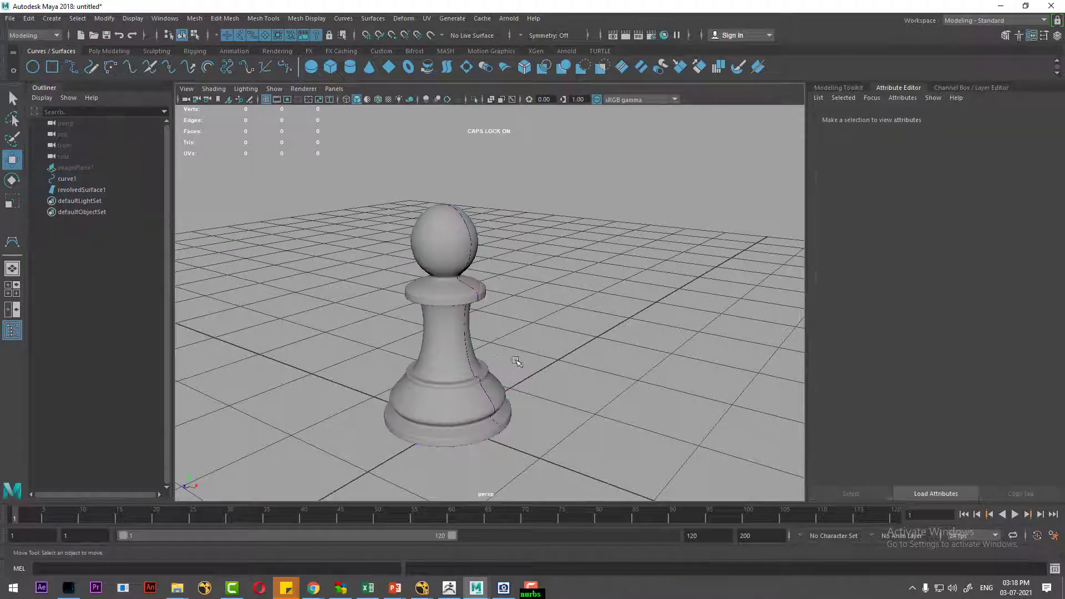
pyautogui.click(470, 326)
pyautogui.click(509, 417)
pyautogui.moveTo(483, 438)
pyautogui.mouseDown()
pyautogui.moveTo(578, 444)
pyautogui.moveTo(588, 456)
pyautogui.mouseUp()
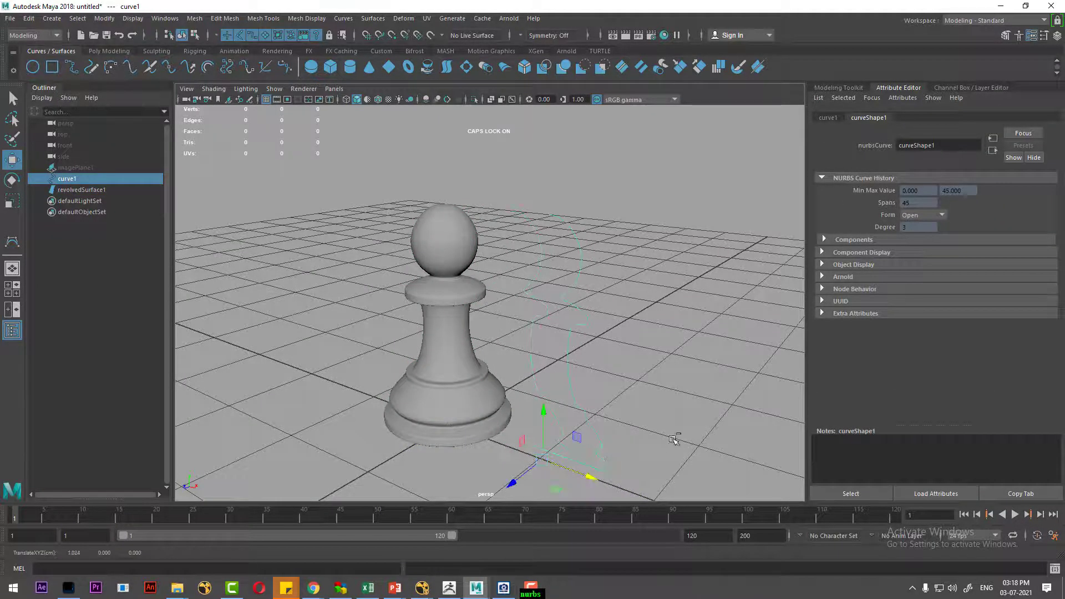
# Assign the pawn and its curve to a new layer1 and hide that layer
pyautogui.click(674, 309)
pyautogui.moveTo(674, 308)
pyautogui.keyDown('alt'); pyautogui.mouseDown()
pyautogui.moveTo(578, 294)
pyautogui.moveTo(421, 438)
pyautogui.mouseUp(); pyautogui.keyUp('alt')
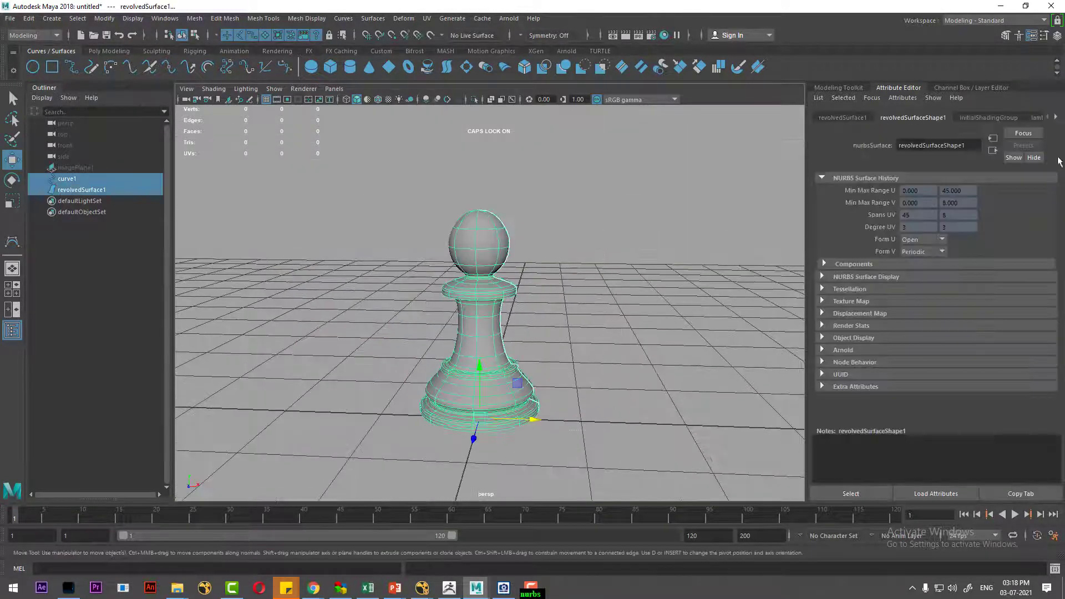
pyautogui.click(1056, 35)
pyautogui.click(1053, 362)
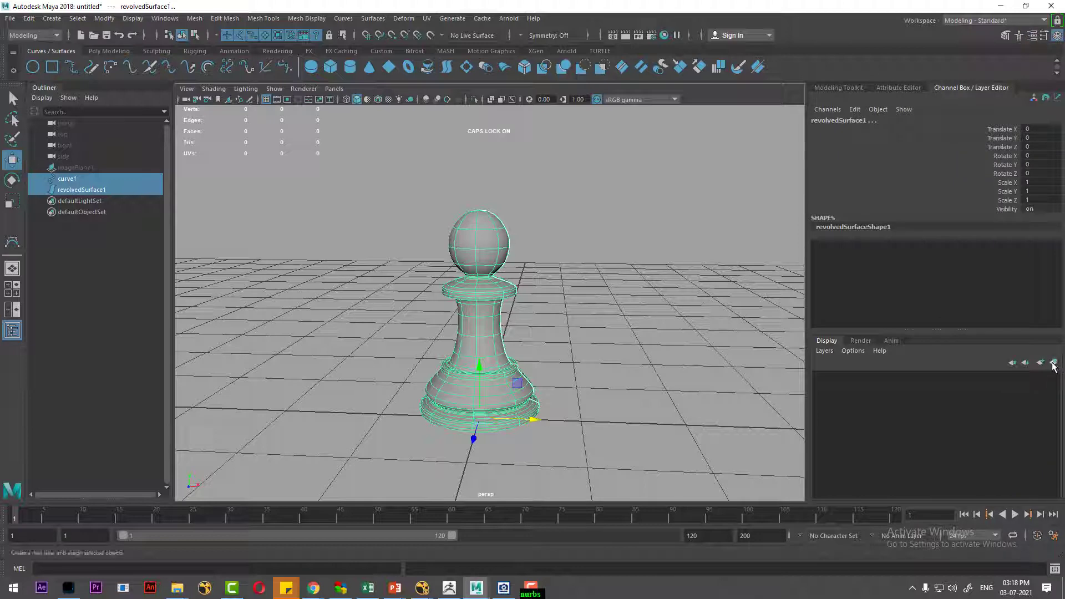
pyautogui.click(816, 377)
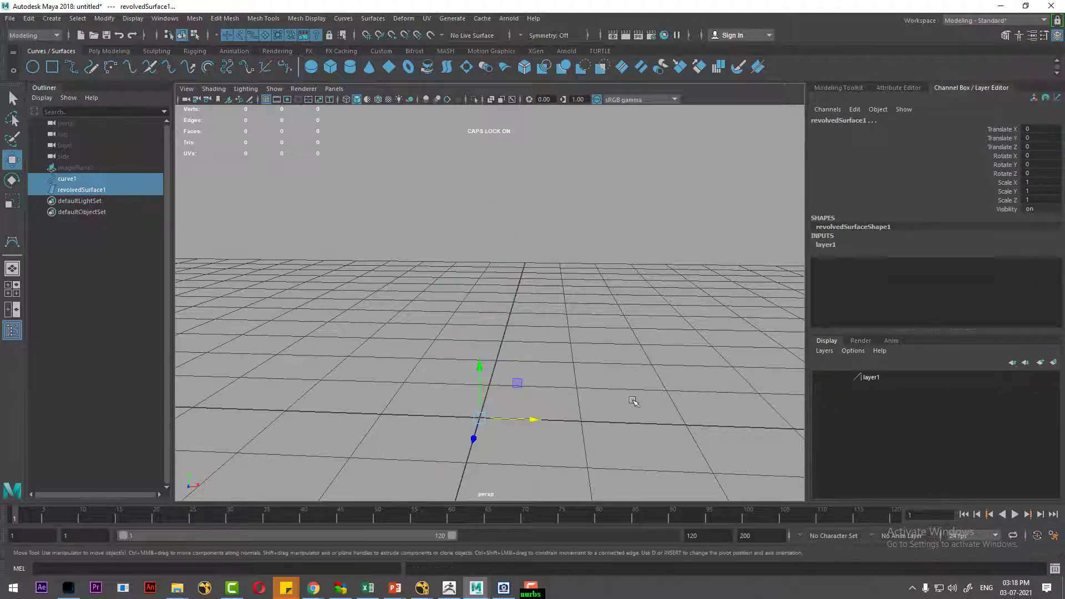
# Find the chess-pieces reference imagePlane1 and delete it
pyautogui.click(547, 394)
pyautogui.keyDown('alt'); pyautogui.moveTo(547, 394); pyautogui.dragTo(546, 351); pyautogui.keyUp('alt')
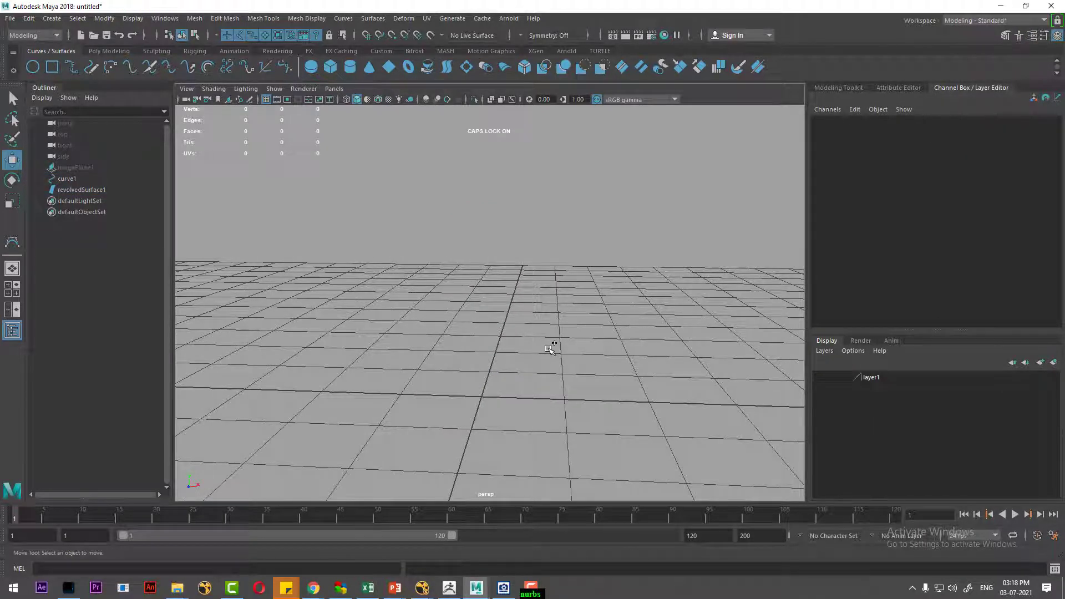
pyautogui.moveTo(542, 368)
pyautogui.keyDown('alt'); pyautogui.mouseDown(button='right')
pyautogui.moveTo(424, 231)
pyautogui.moveTo(429, 298)
pyautogui.moveTo(472, 277)
pyautogui.mouseUp(button='right'); pyautogui.keyUp('alt')
pyautogui.keyDown('alt'); pyautogui.moveTo(472, 278); pyautogui.dragTo(522, 361); pyautogui.keyUp('alt')
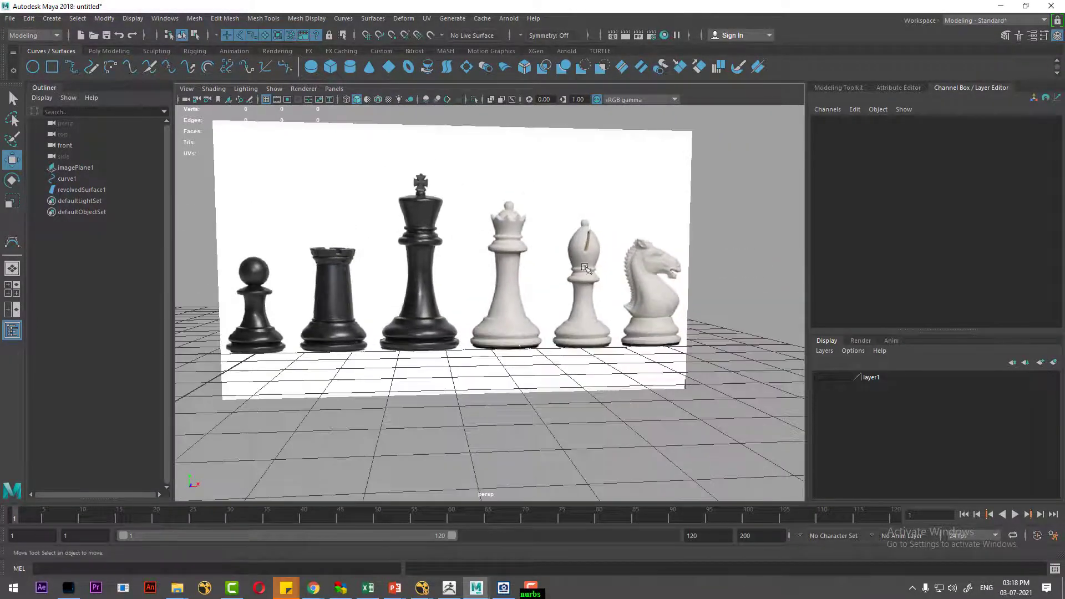
pyautogui.click(523, 363)
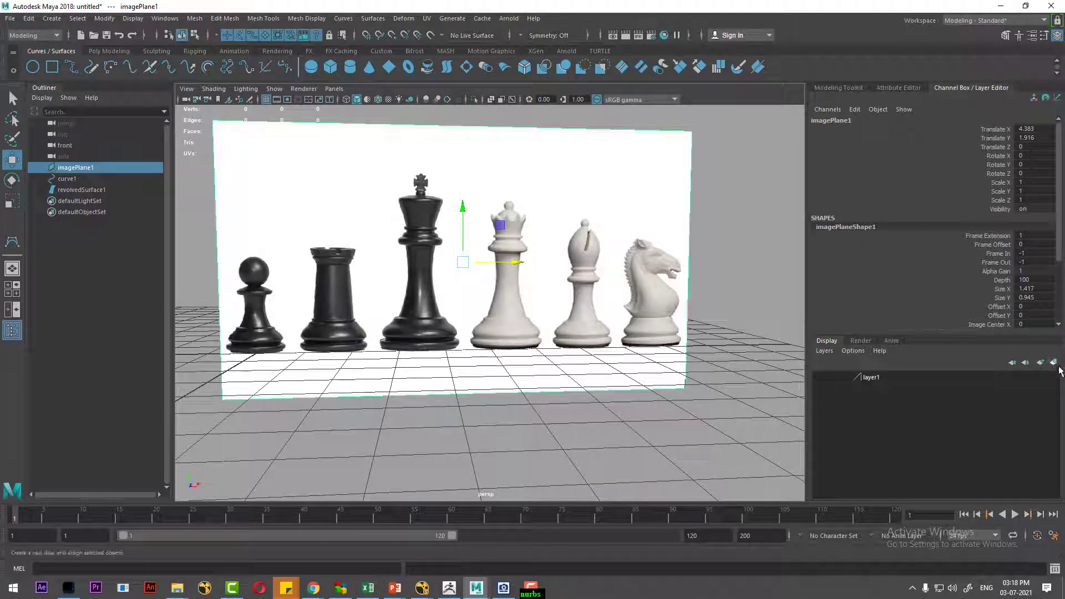
pyautogui.press('Delete')
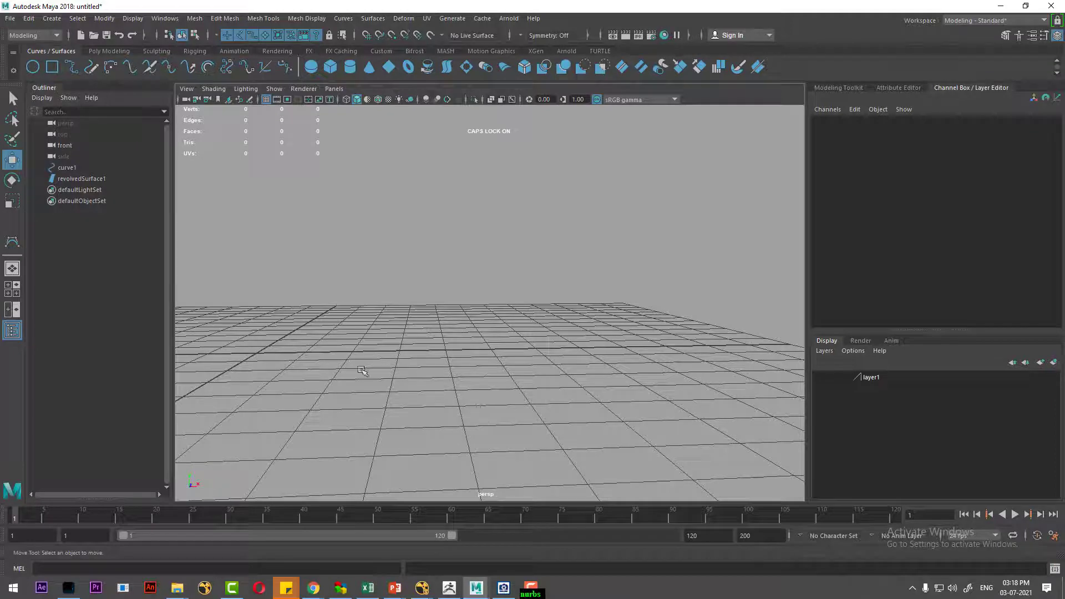
pyautogui.press('space')
# In front view, import the wine-glass JPG from Desktop > NURBS as an image plane
pyautogui.moveTo(361, 370); pyautogui.dragTo(405, 377)
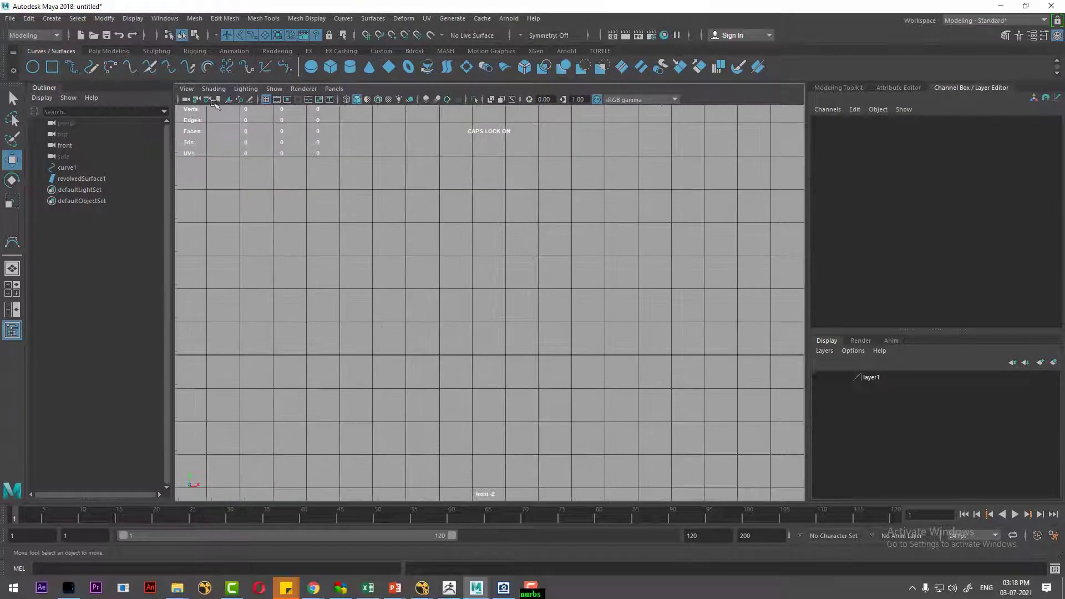
pyautogui.click(186, 90)
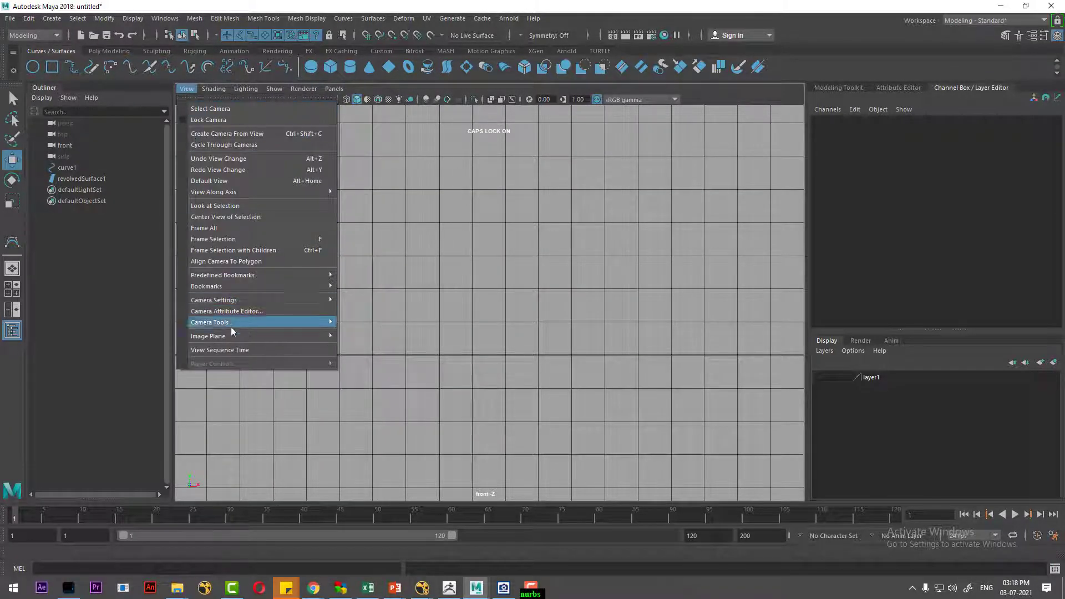
pyautogui.moveTo(208, 335)
pyautogui.click(375, 348)
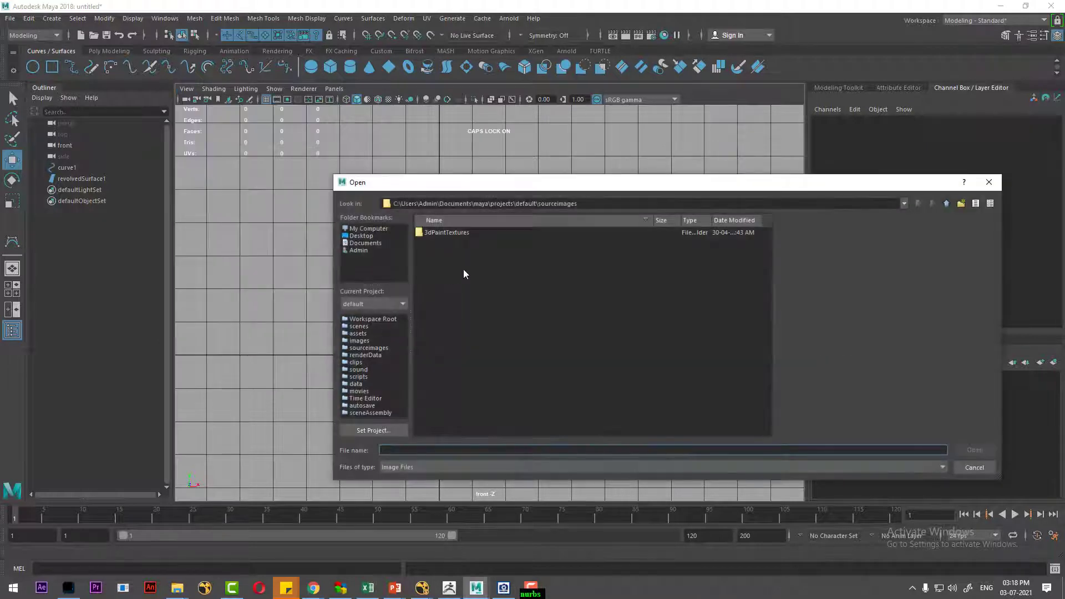
pyautogui.click(356, 238)
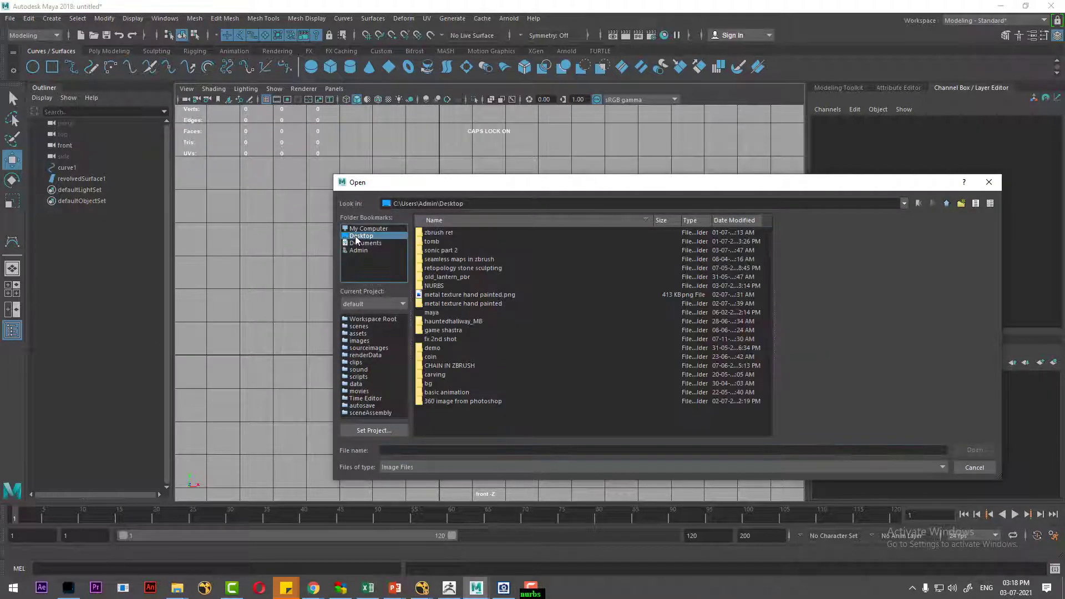
pyautogui.click(440, 332)
pyautogui.press('n')
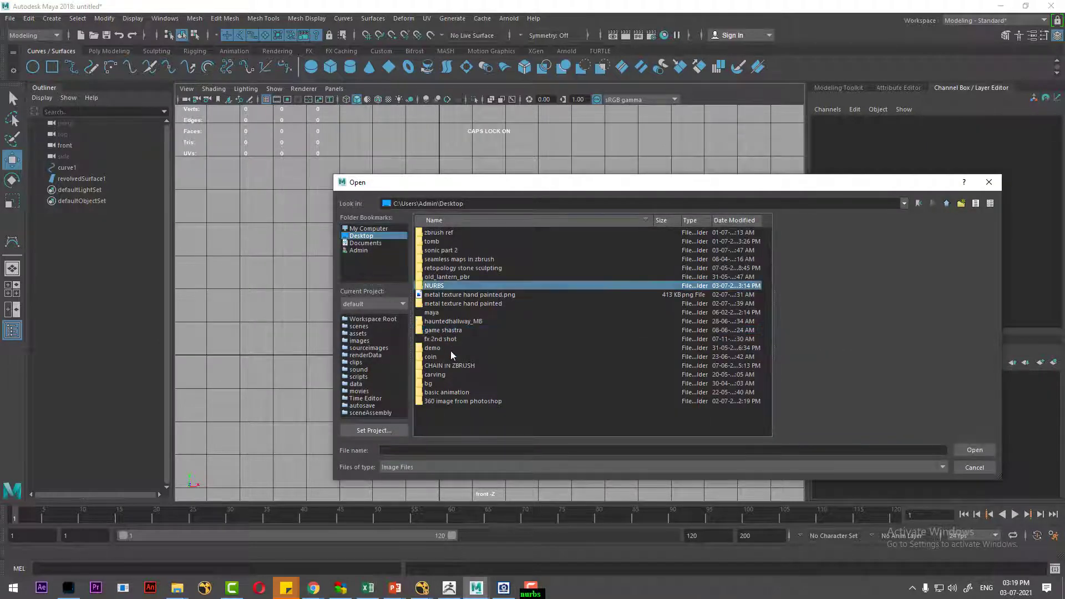
pyautogui.doubleClick(444, 286)
pyautogui.click(440, 251)
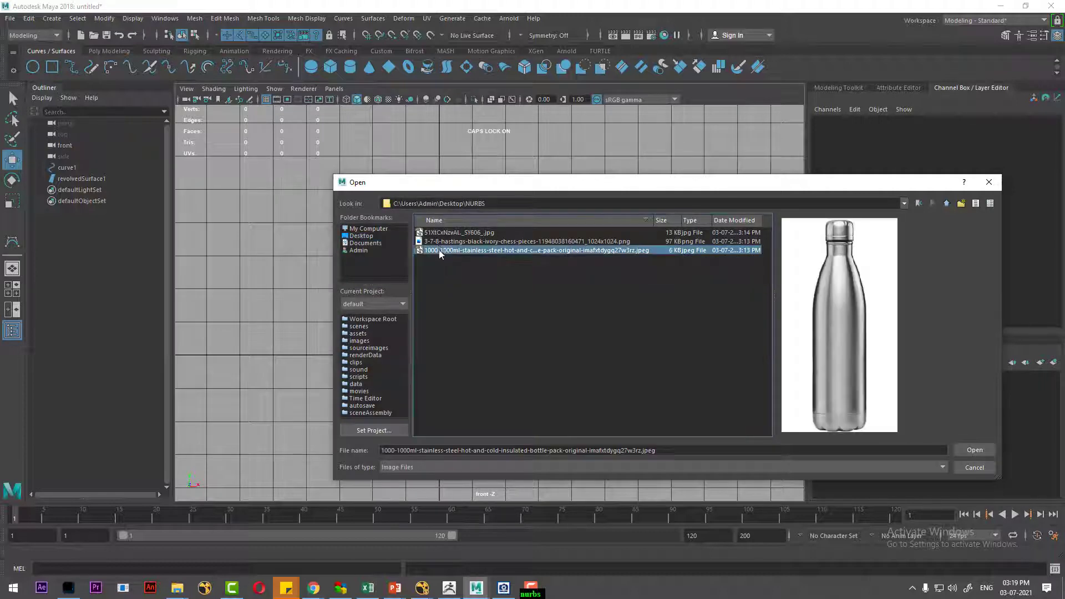
pyautogui.click(444, 233)
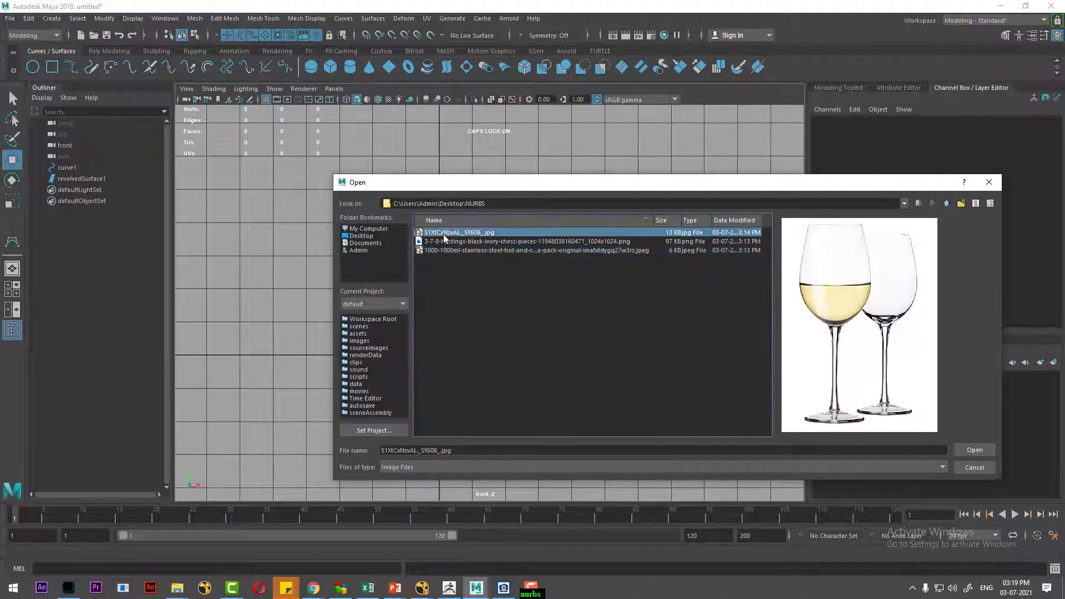
pyautogui.doubleClick(443, 233)
# Move the wine-glass imagePlane1 to about X -0.651, Y 2.557, then zoom and recentre the view
pyautogui.click(488, 388)
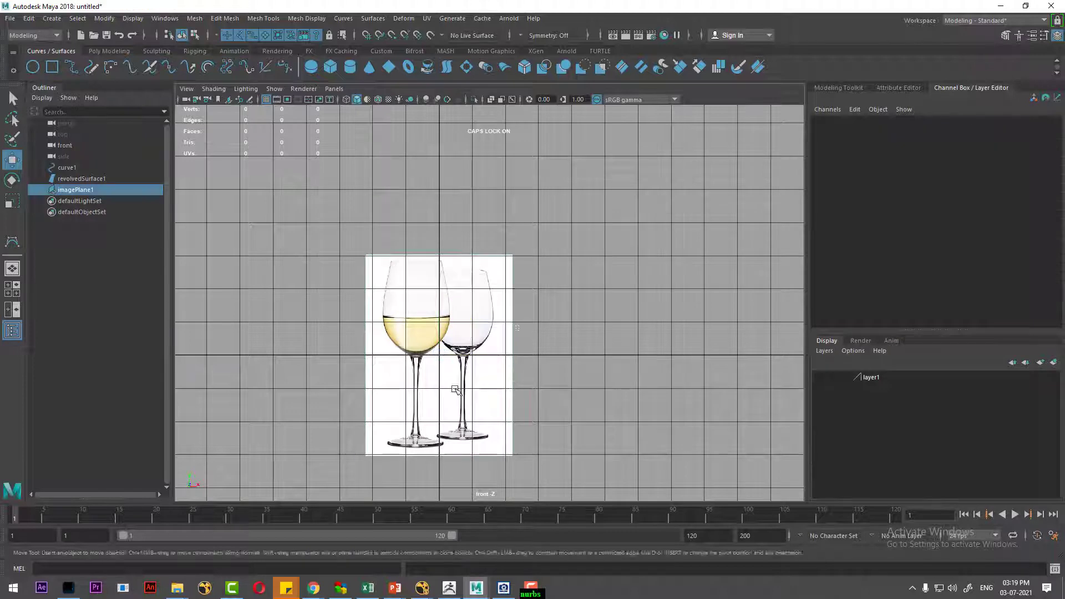
pyautogui.scroll(3, 471, 385)
pyautogui.scroll(1, 444, 366)
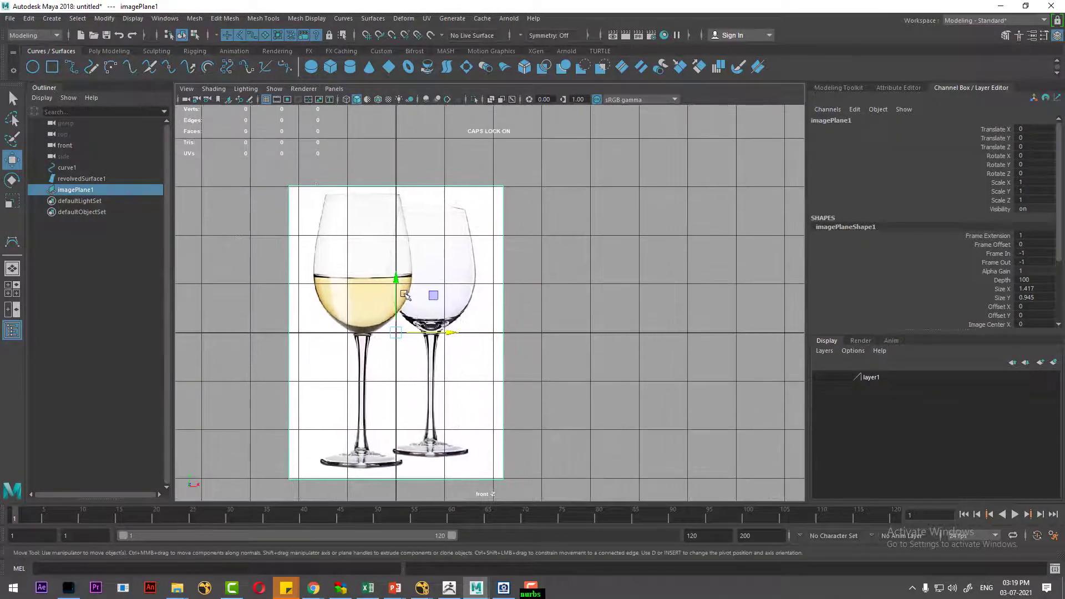
pyautogui.moveTo(405, 291); pyautogui.dragTo(392, 157)
pyautogui.keyDown('alt'); pyautogui.moveTo(445, 333); pyautogui.dragTo(436, 381, button='middle'); pyautogui.keyUp('alt')
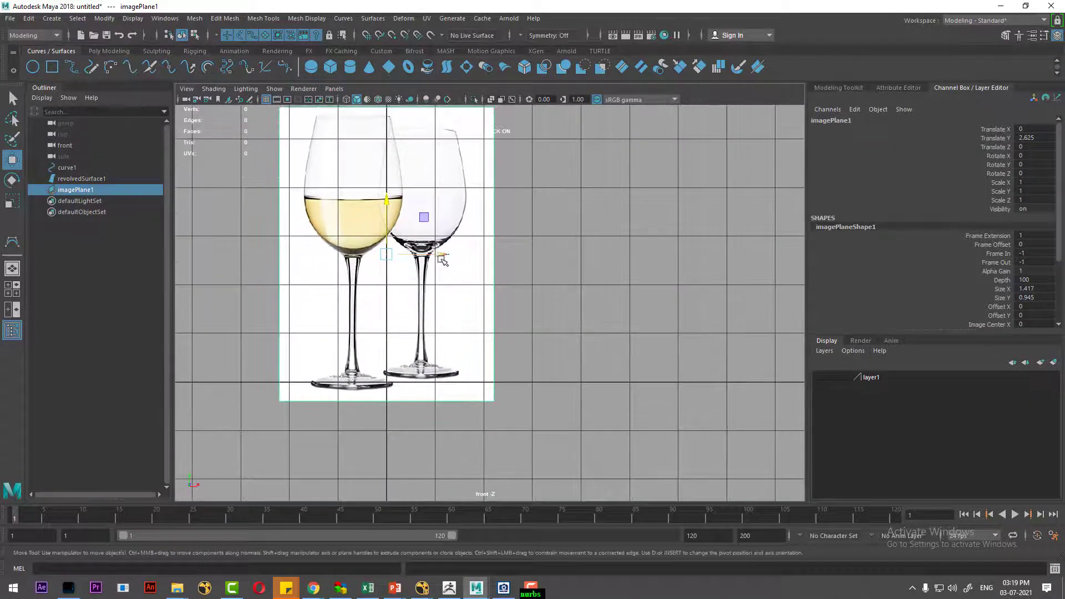
pyautogui.moveTo(442, 258); pyautogui.dragTo(409, 257)
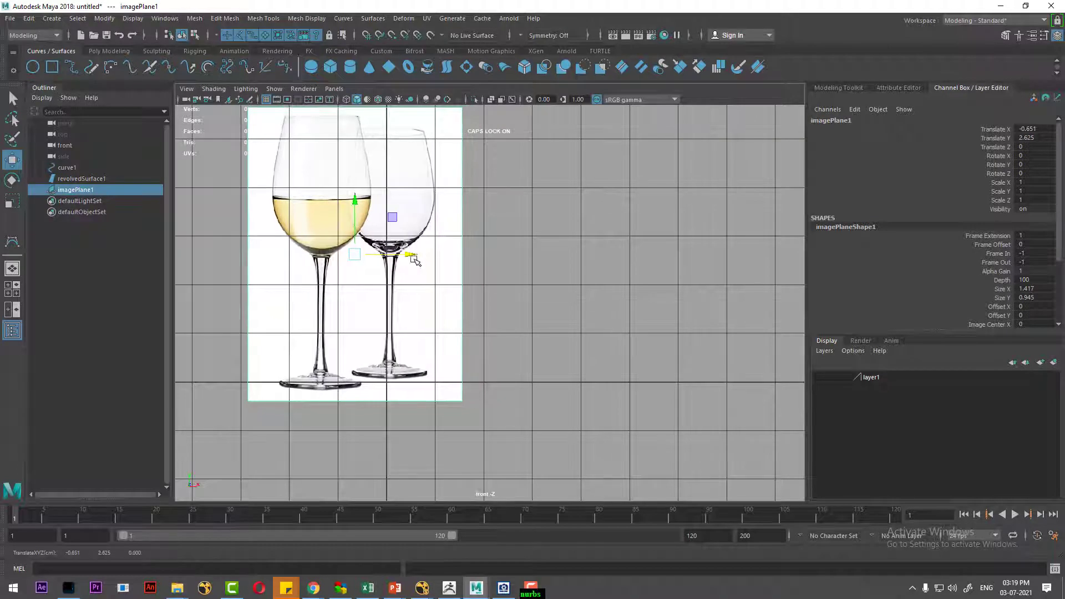
pyautogui.keyDown('alt'); pyautogui.moveTo(412, 256); pyautogui.dragTo(386, 245, button='middle'); pyautogui.keyUp('alt')
pyautogui.moveTo(362, 267); pyautogui.dragTo(356, 267)
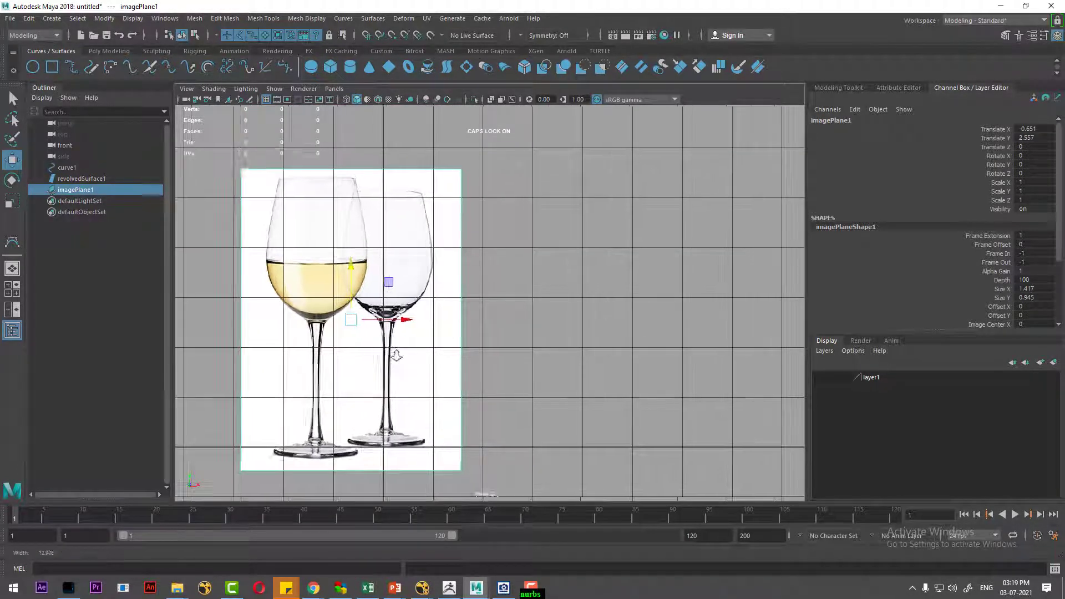
pyautogui.moveTo(380, 255)
pyautogui.keyDown('alt'); pyautogui.mouseDown(button='right')
pyautogui.moveTo(409, 374)
pyautogui.moveTo(398, 316)
pyautogui.moveTo(429, 388)
pyautogui.mouseUp(button='right'); pyautogui.keyUp('alt')
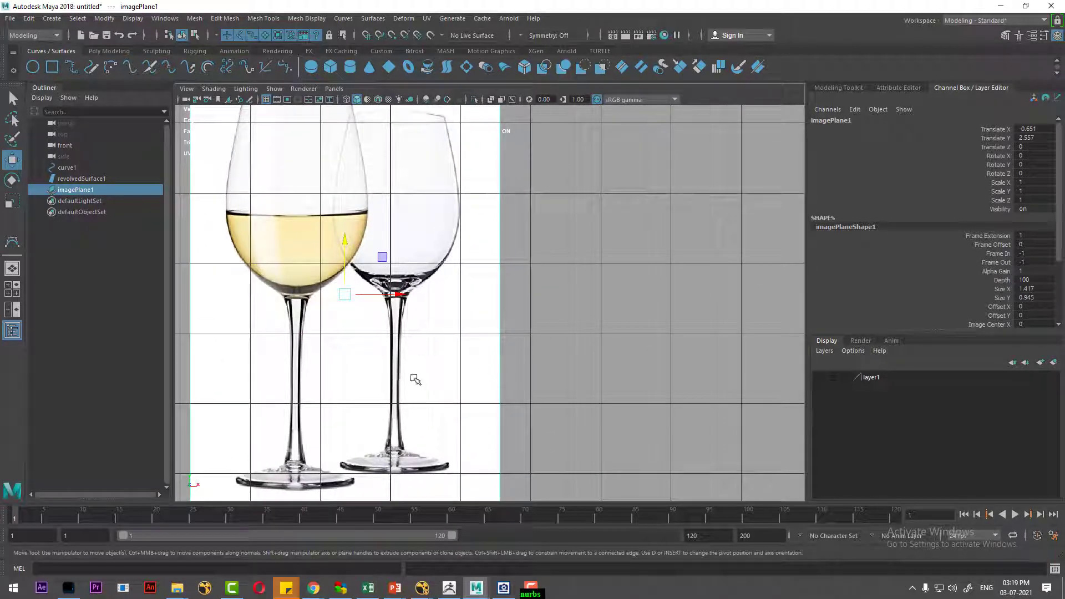
pyautogui.keyDown('alt'); pyautogui.moveTo(502, 357); pyautogui.dragTo(523, 371, button='middle'); pyautogui.keyUp('alt')
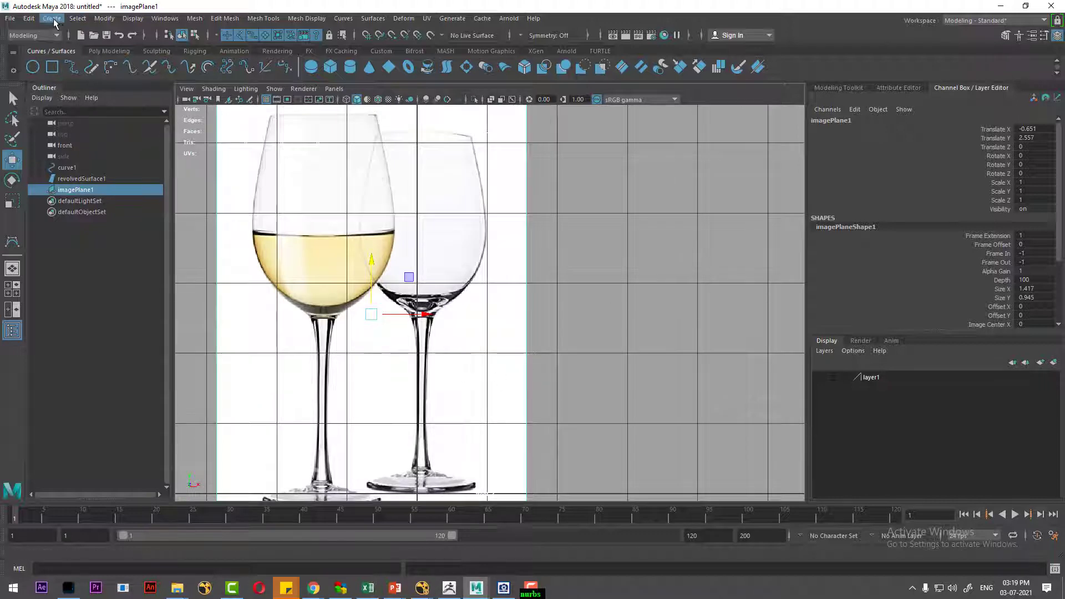
# Activate the CV Curve Tool and bring the right glass's stem into view
pyautogui.click(54, 20)
pyautogui.moveTo(76, 102)
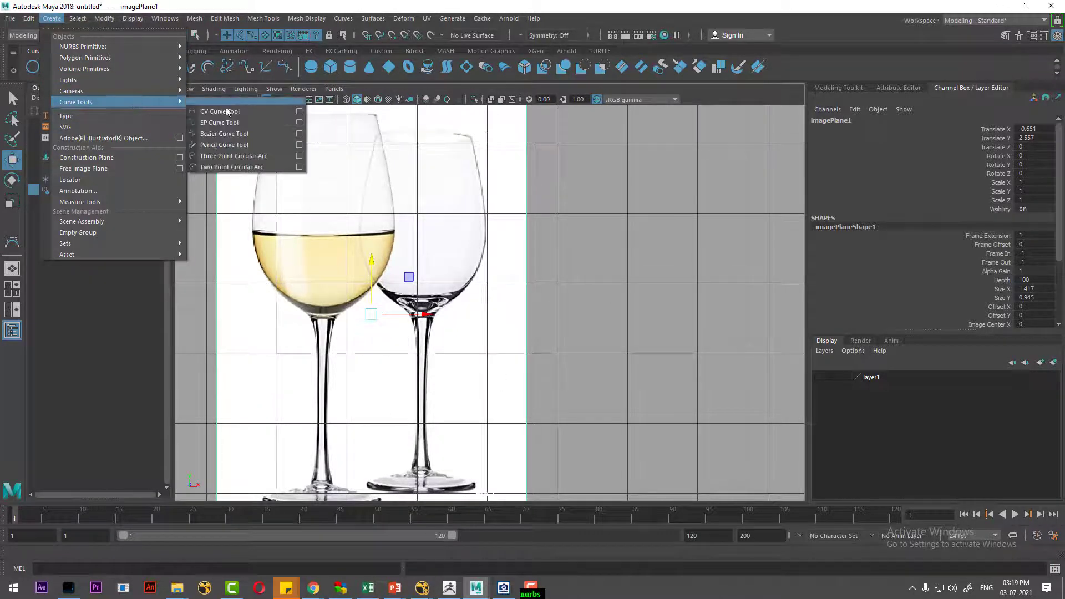
pyautogui.click(228, 112)
pyautogui.scroll(4, 489, 340)
pyautogui.scroll(1, 475, 347)
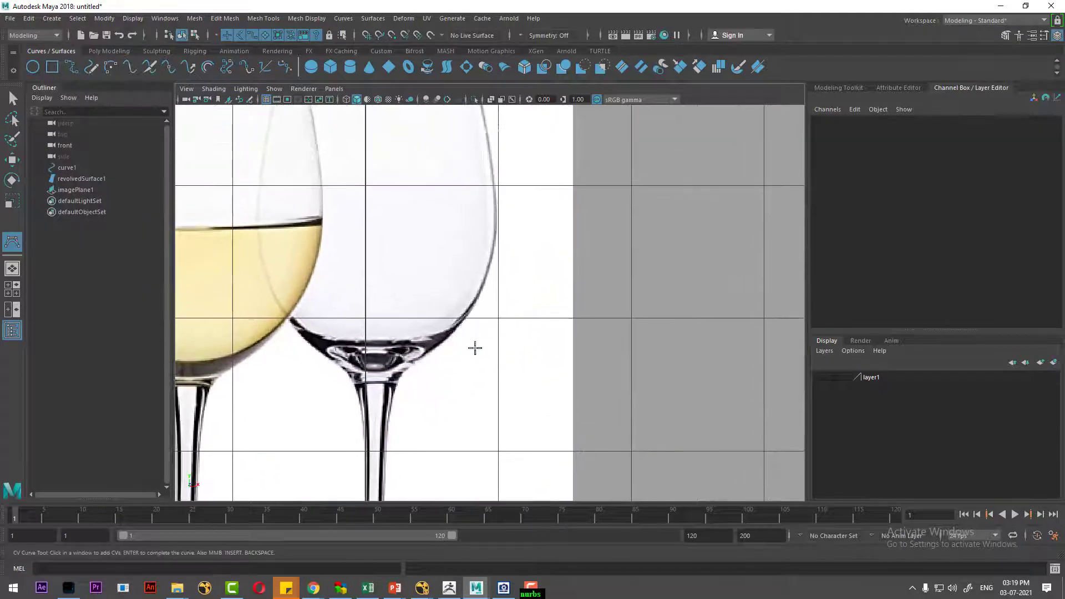
pyautogui.scroll(-3, 475, 348)
pyautogui.scroll(3, 528, 437)
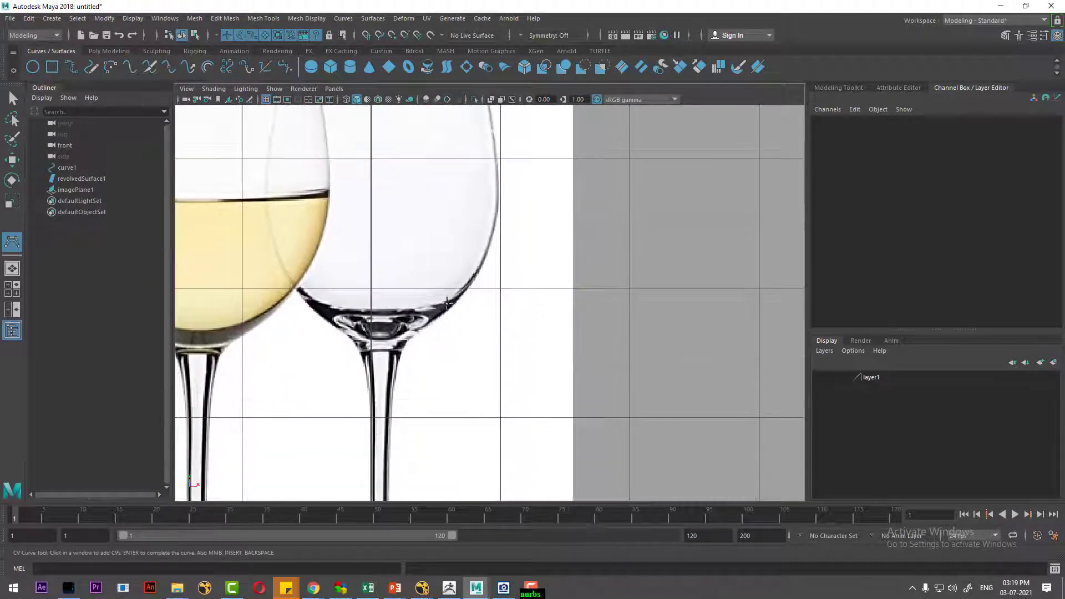
pyautogui.moveTo(447, 303)
pyautogui.keyDown('alt'); pyautogui.mouseDown(button='middle')
pyautogui.moveTo(450, 221)
pyautogui.moveTo(409, 369)
pyautogui.mouseUp(button='middle'); pyautogui.keyUp('alt')
# Move imagePlane1 left to X -0.725, then return to the CV Curve Tool
pyautogui.press('w')
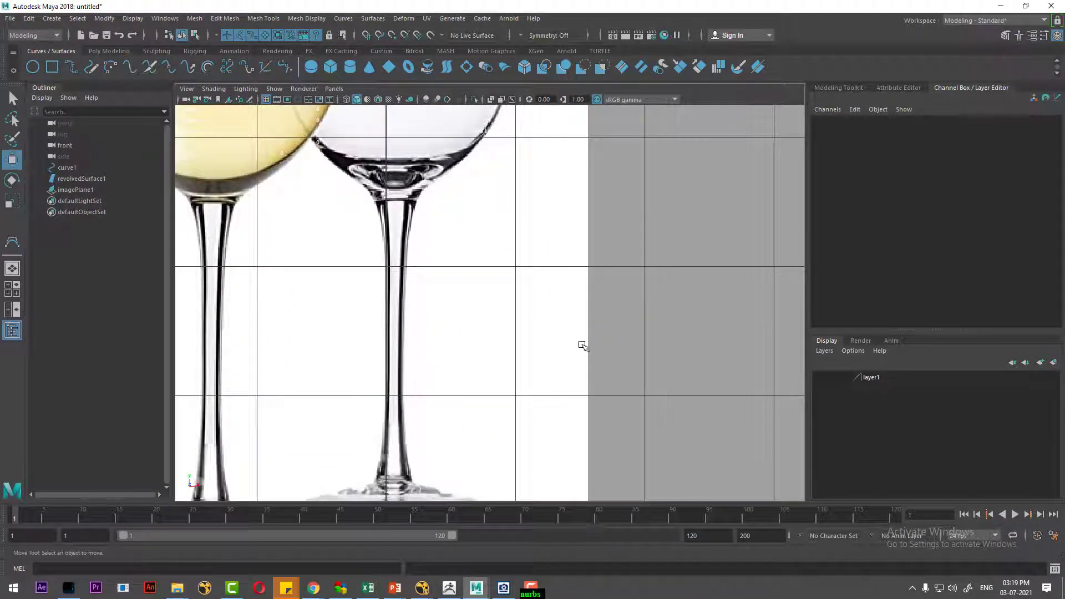
pyautogui.click(592, 349)
pyautogui.scroll(-2, 474, 336)
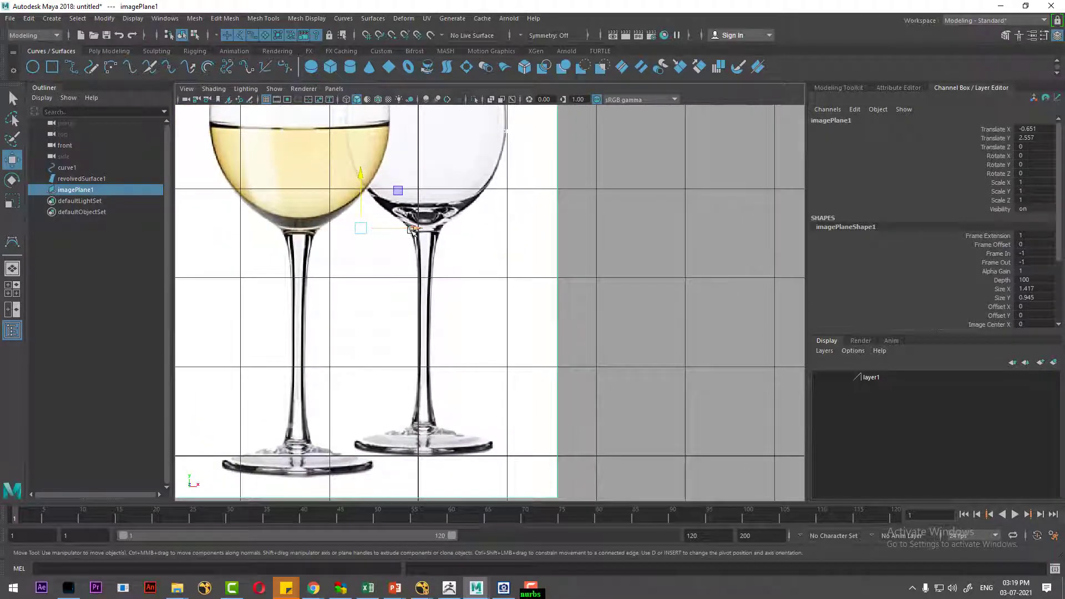
pyautogui.moveTo(411, 230); pyautogui.dragTo(405, 229)
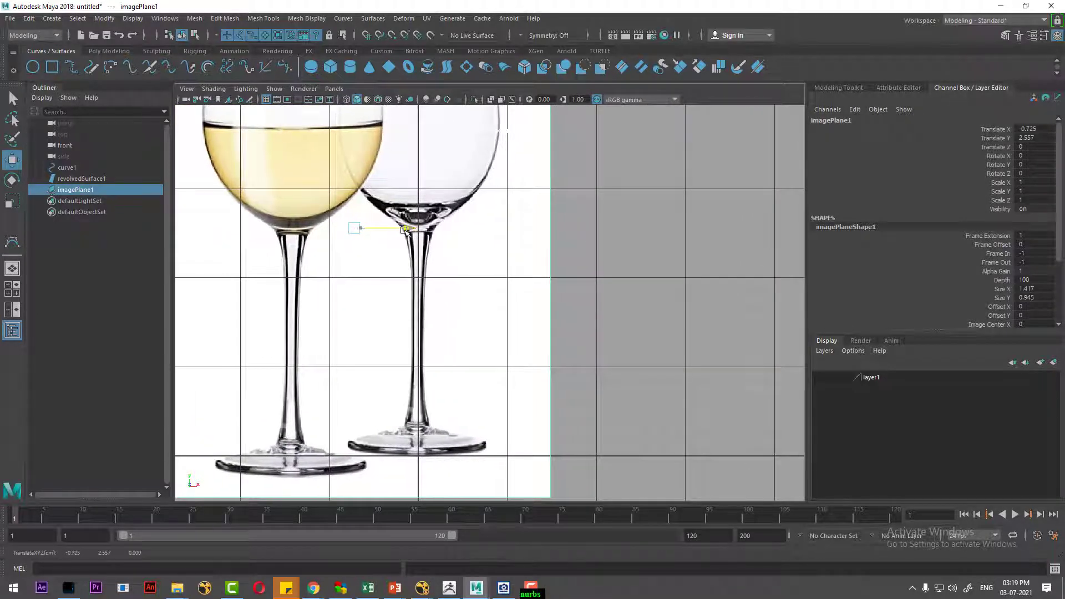
pyautogui.keyDown('alt'); pyautogui.moveTo(407, 229); pyautogui.dragTo(444, 272, button='middle'); pyautogui.keyUp('alt')
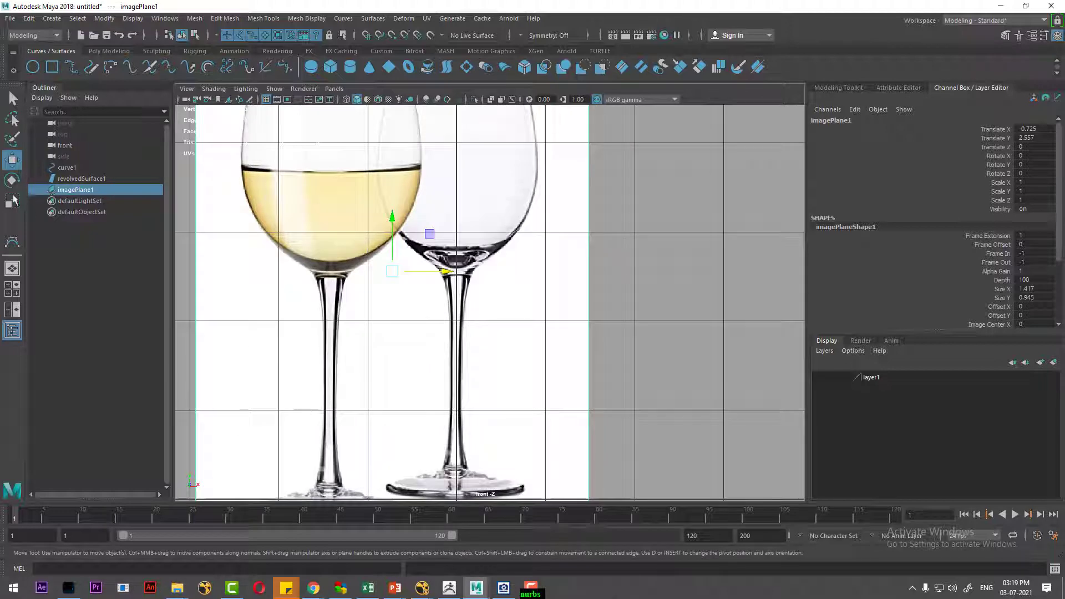
pyautogui.click(12, 243)
# Start curve2 at the bowl's base centre and place CVs up the bowl's right edge
pyautogui.scroll(2, 610, 263)
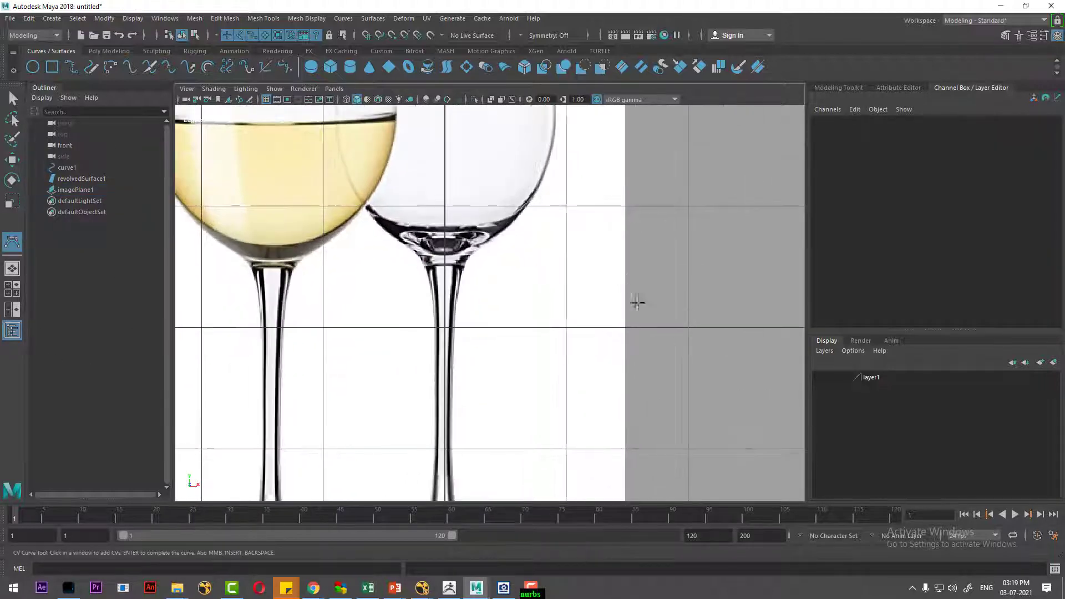
pyautogui.scroll(2, 638, 302)
pyautogui.scroll(2, 613, 442)
pyautogui.click(425, 318)
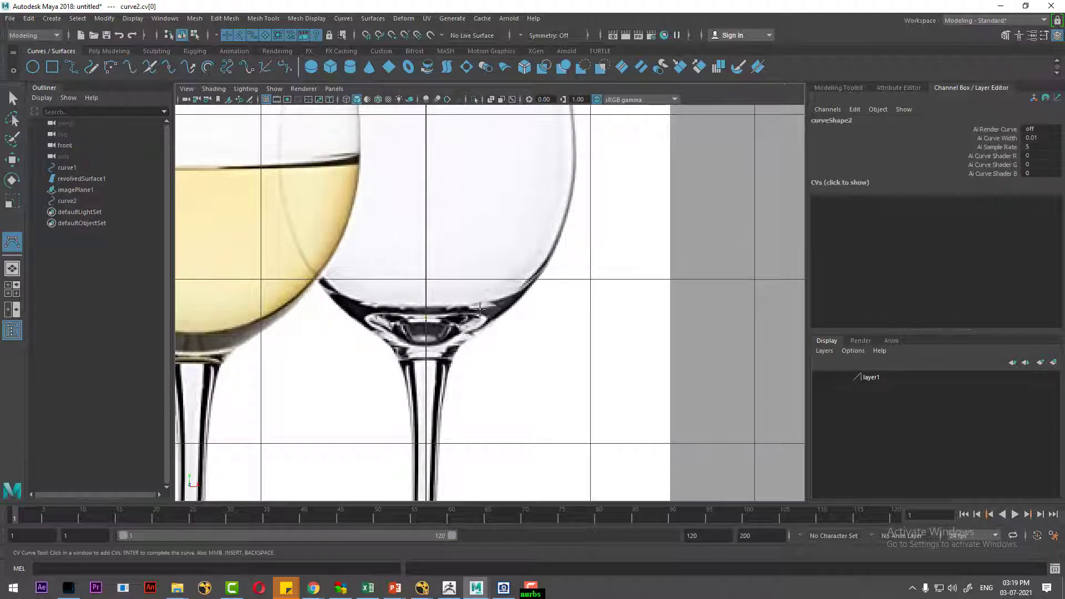
pyautogui.click(470, 310)
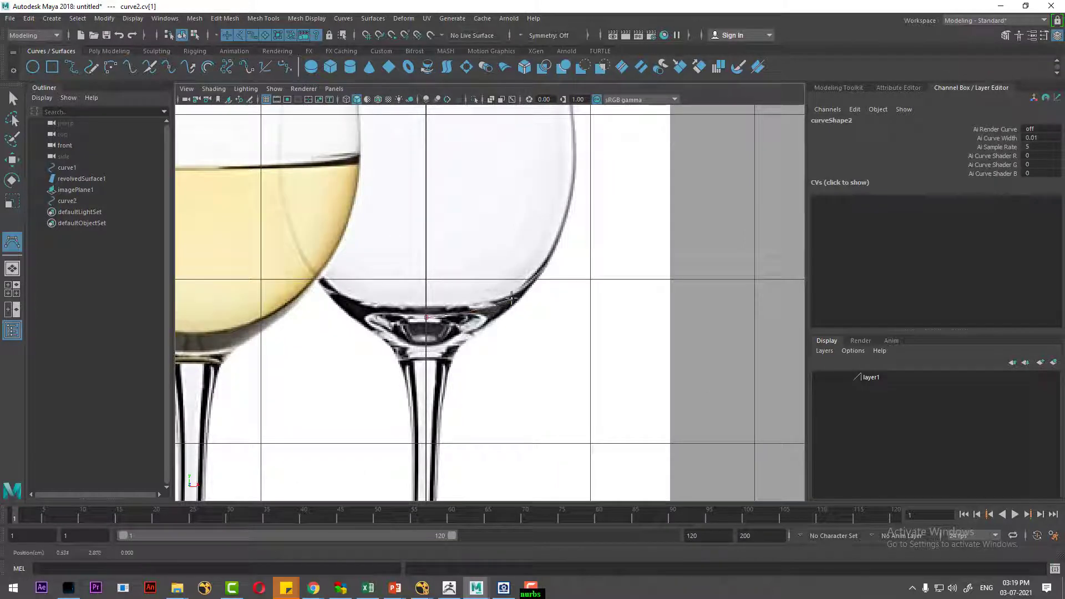
pyautogui.click(532, 268)
pyautogui.click(540, 259)
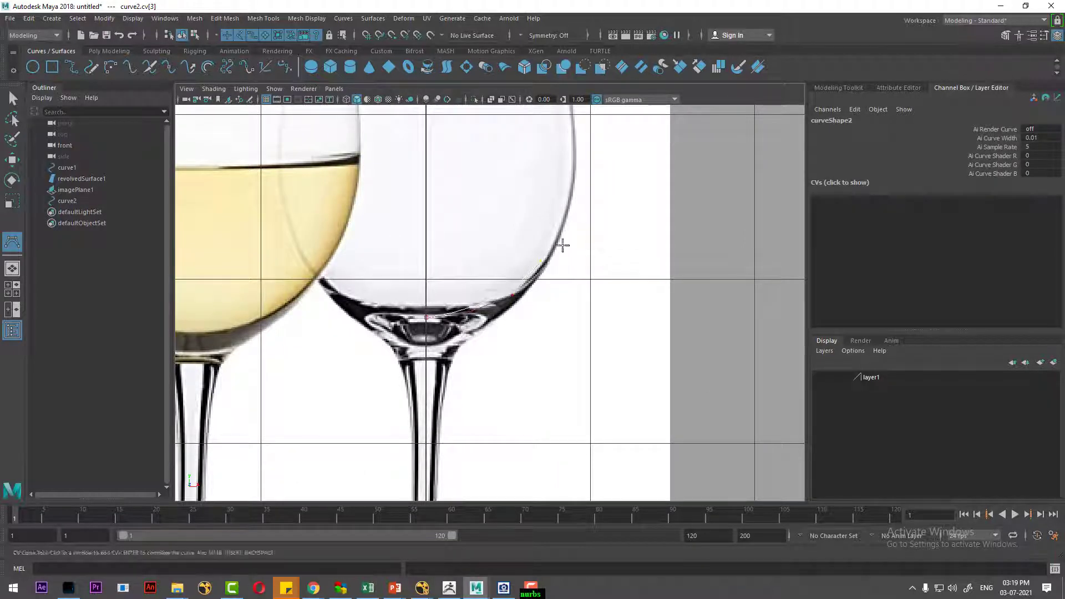
pyautogui.keyDown('alt'); pyautogui.moveTo(561, 245); pyautogui.dragTo(561, 385, button='middle'); pyautogui.keyUp('alt')
pyautogui.scroll(1, 561, 385)
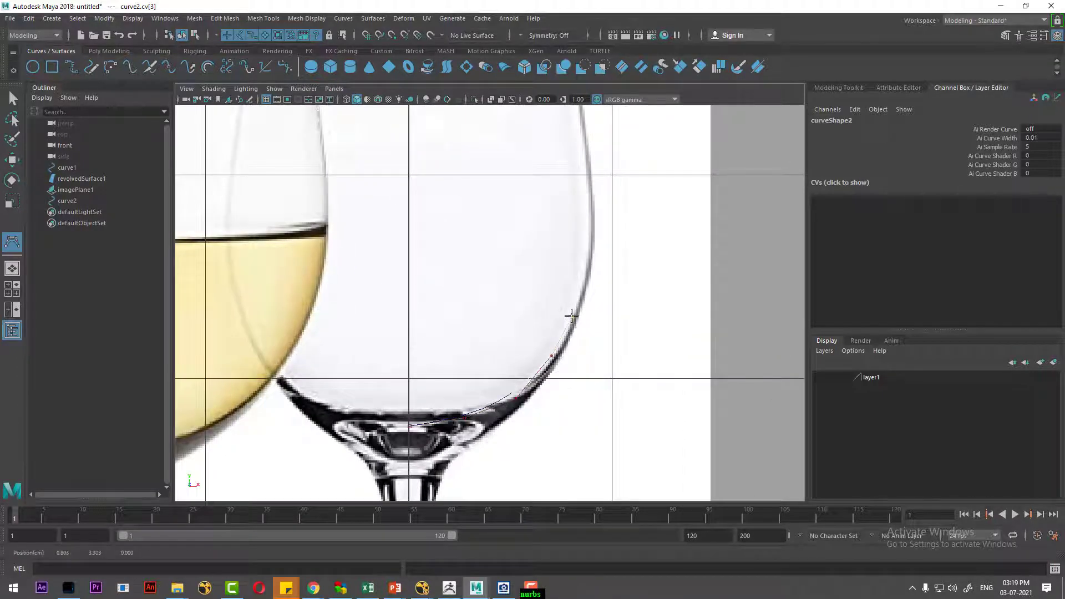
pyautogui.click(572, 317)
pyautogui.keyDown('alt'); pyautogui.moveTo(571, 317); pyautogui.dragTo(571, 377, button='middle'); pyautogui.keyUp('alt')
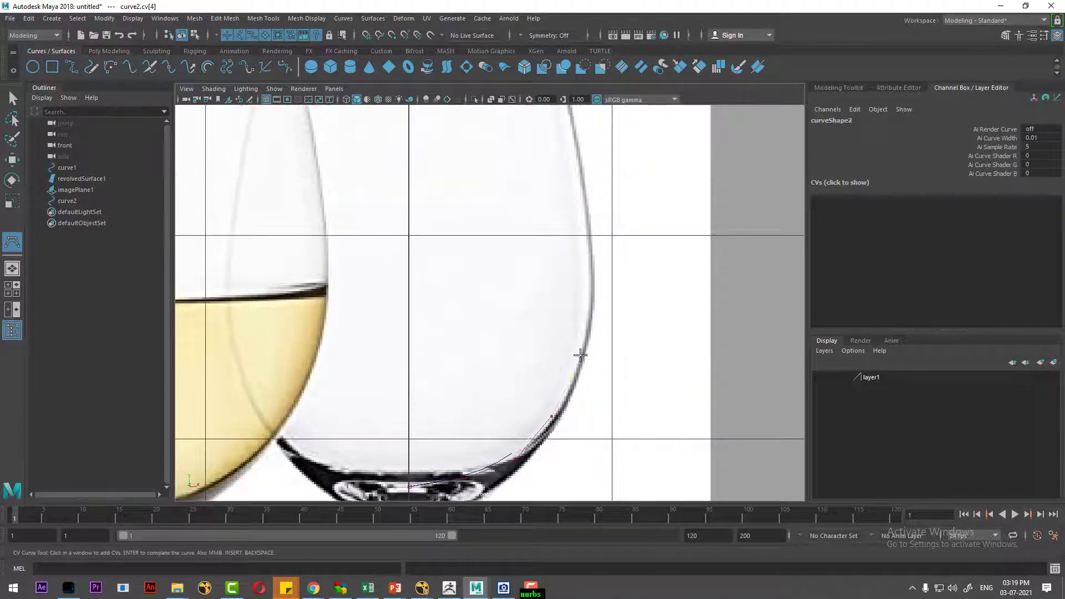
pyautogui.click(588, 312)
pyautogui.keyDown('alt'); pyautogui.moveTo(611, 295); pyautogui.dragTo(580, 352, button='middle'); pyautogui.keyUp('alt')
pyautogui.click(575, 309)
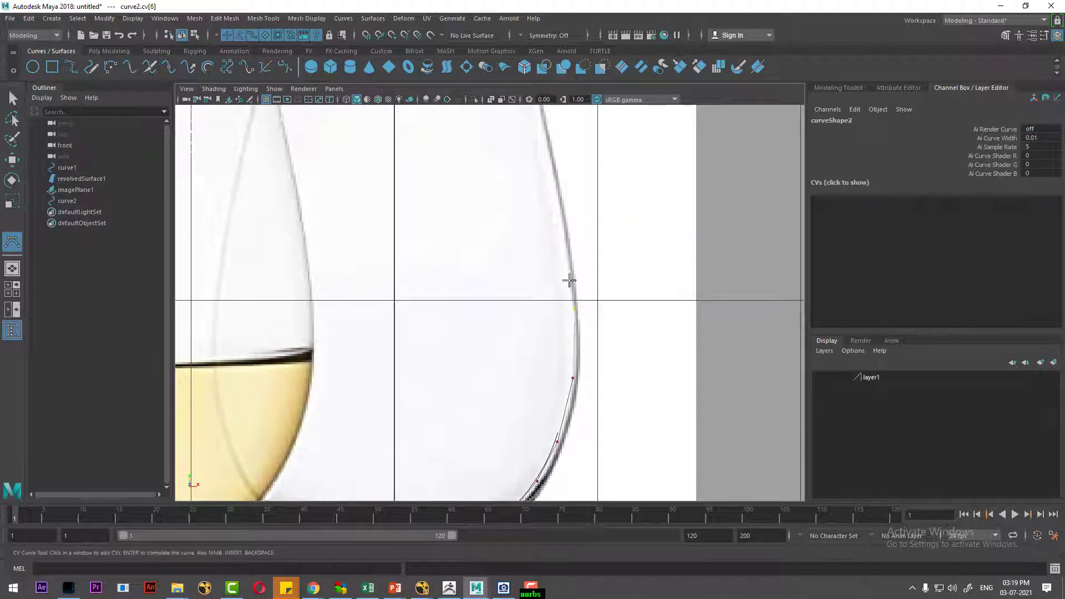
pyautogui.click(560, 229)
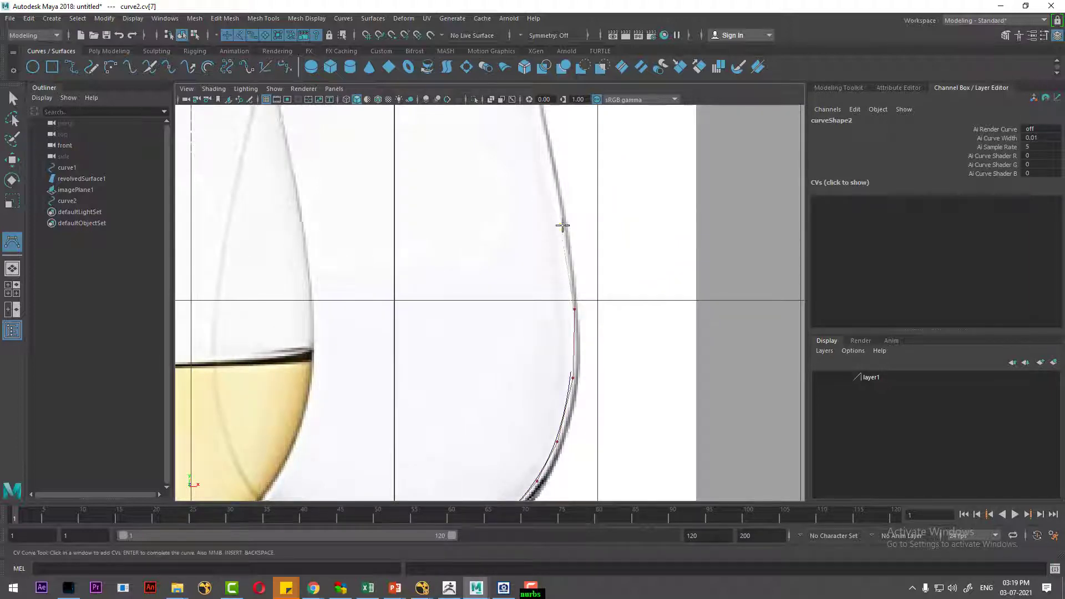
# Add CVs below the rim, at the rim corner, and where the rim turns inward
pyautogui.keyDown('alt'); pyautogui.moveTo(561, 230); pyautogui.dragTo(580, 359, button='middle'); pyautogui.keyUp('alt')
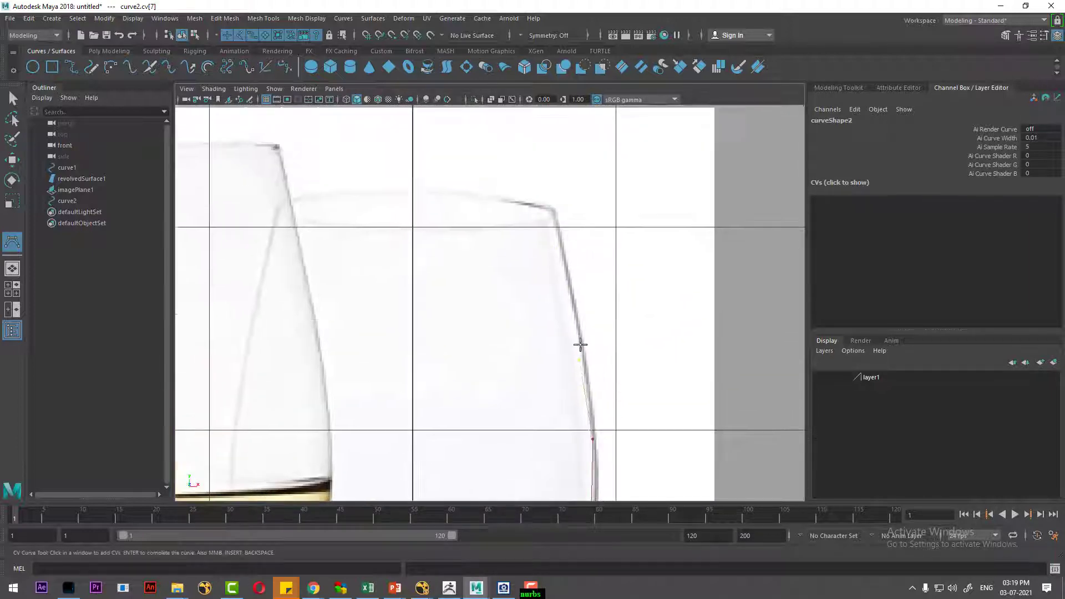
pyautogui.click(568, 296)
pyautogui.scroll(2, 527, 209)
pyautogui.scroll(2, 499, 302)
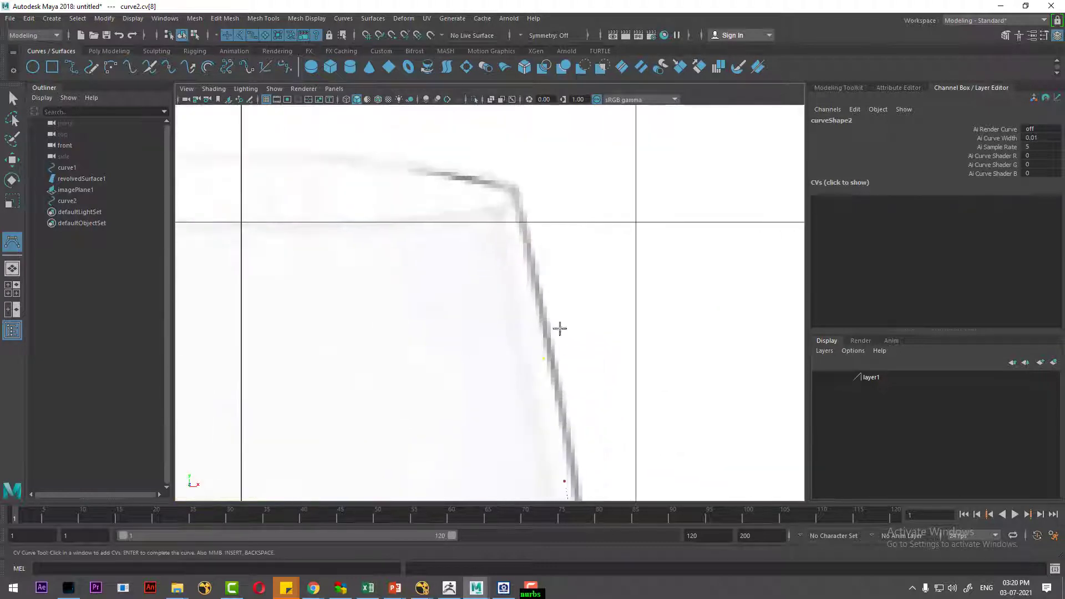
pyautogui.click(516, 246)
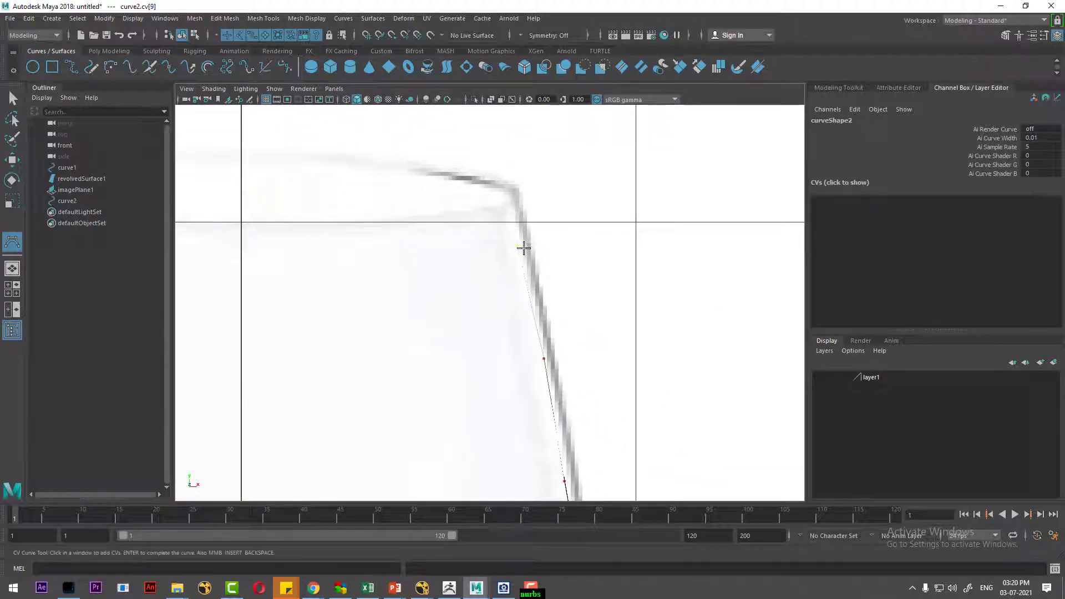
pyautogui.click(505, 200)
pyautogui.scroll(4, 582, 267)
pyautogui.scroll(-2, 518, 376)
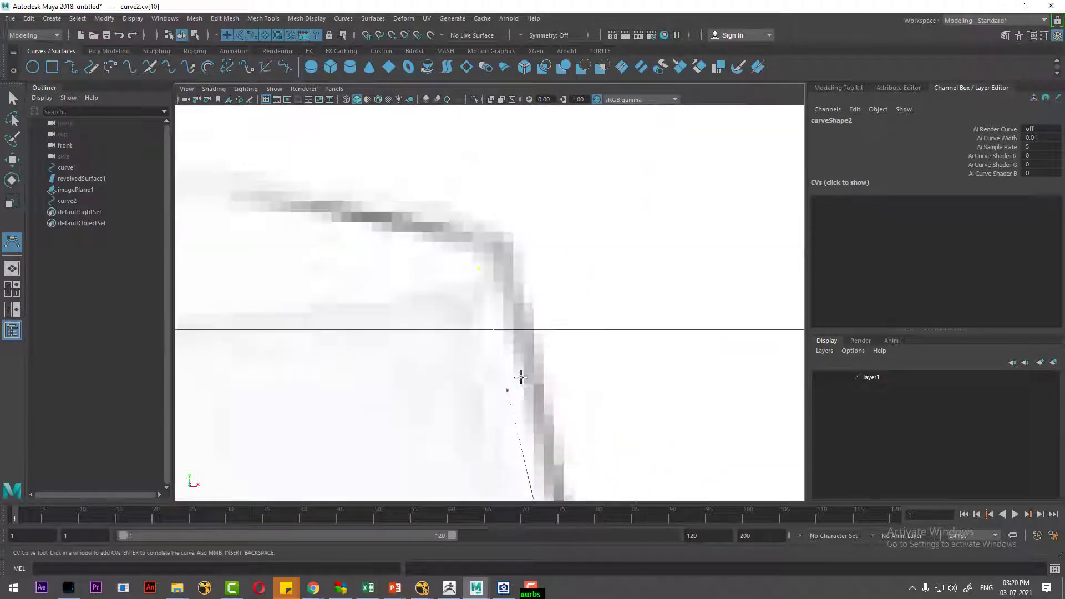
pyautogui.click(493, 253)
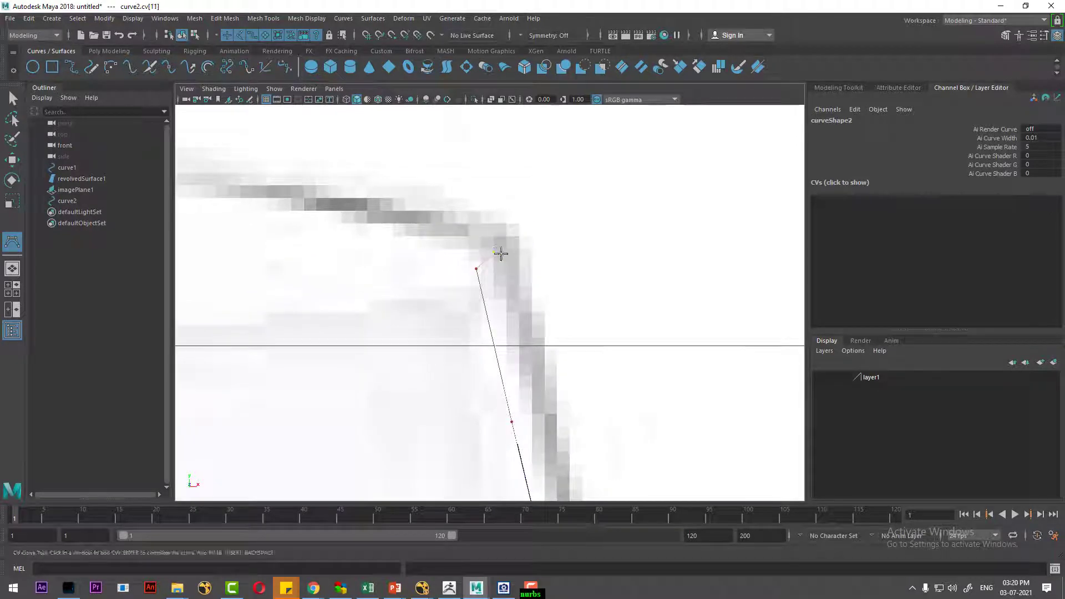
pyautogui.click(529, 267)
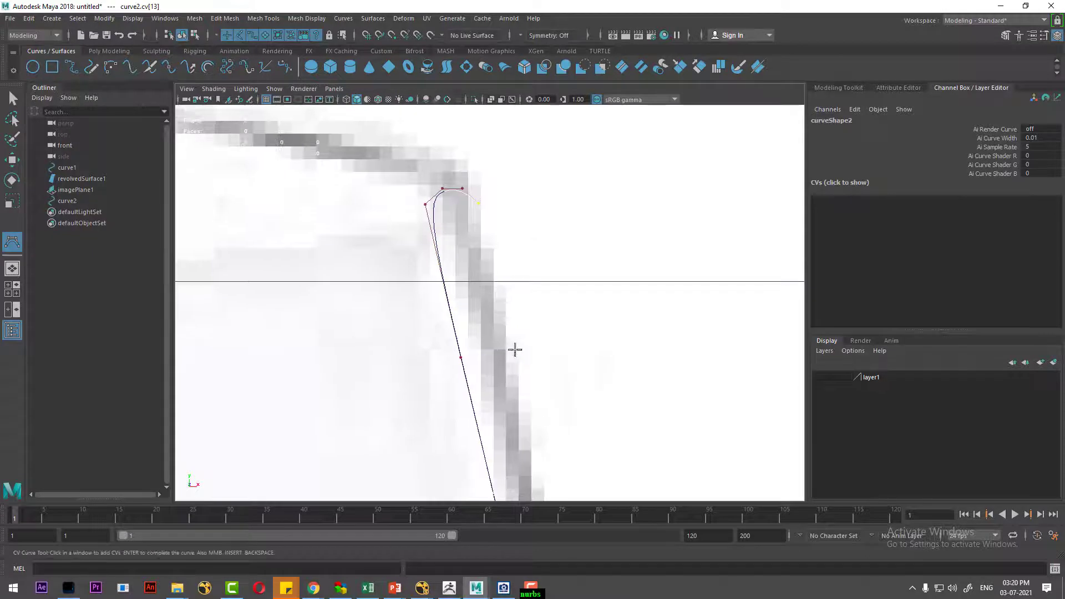
# Place further CVs back down the bowl wall to where it curves inward
pyautogui.keyDown('alt'); pyautogui.moveTo(540, 424); pyautogui.dragTo(515, 285, button='middle'); pyautogui.keyUp('alt')
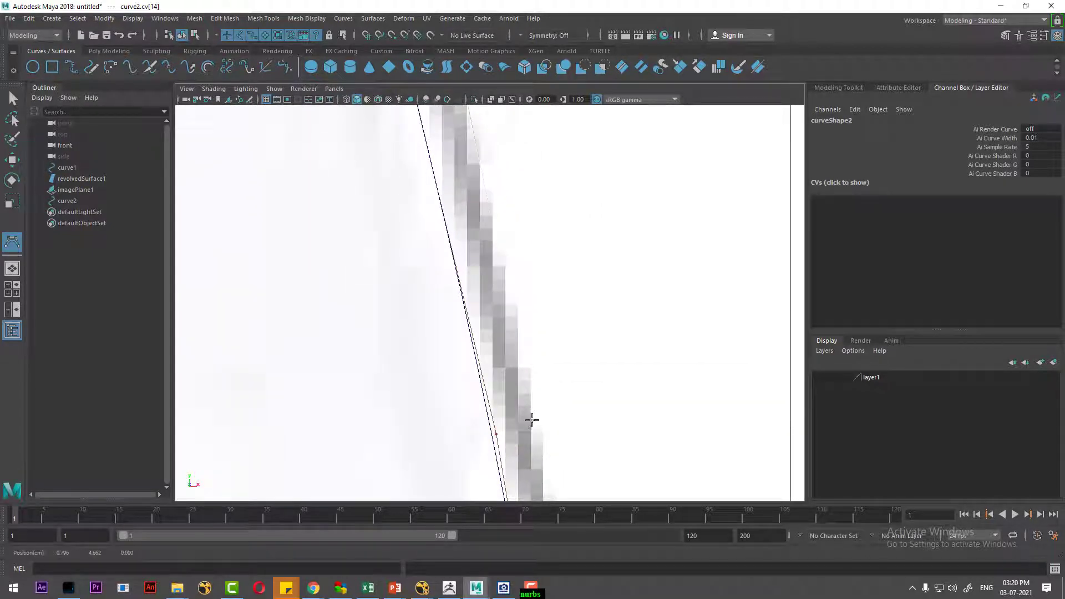
pyautogui.keyDown('alt'); pyautogui.moveTo(531, 424); pyautogui.dragTo(487, 203, button='right'); pyautogui.keyUp('alt')
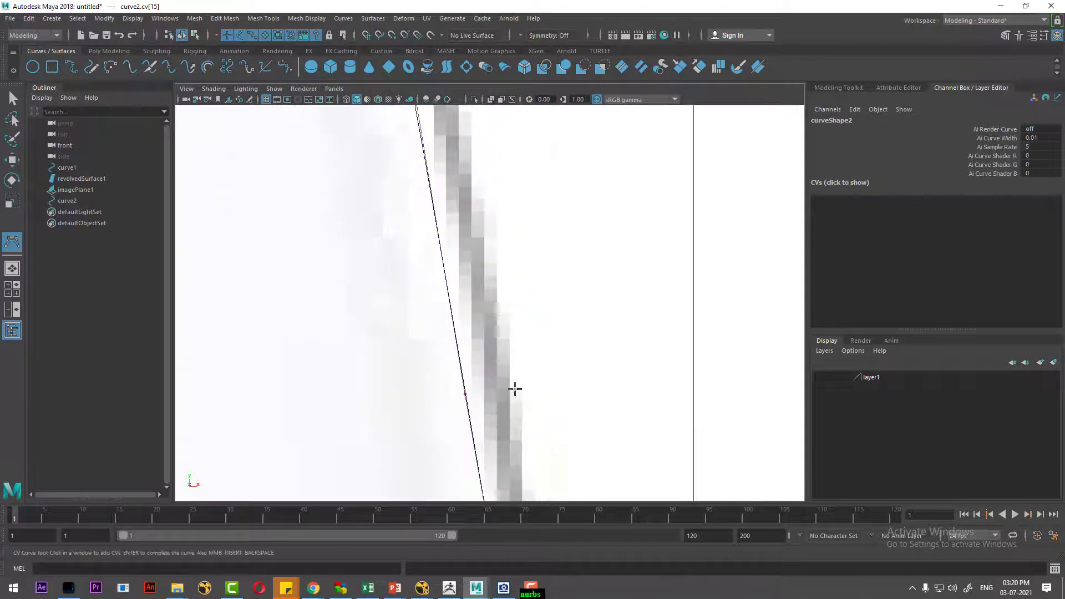
pyautogui.click(514, 389)
pyautogui.keyDown('alt'); pyautogui.moveTo(499, 361); pyautogui.dragTo(511, 185, button='right'); pyautogui.keyUp('alt')
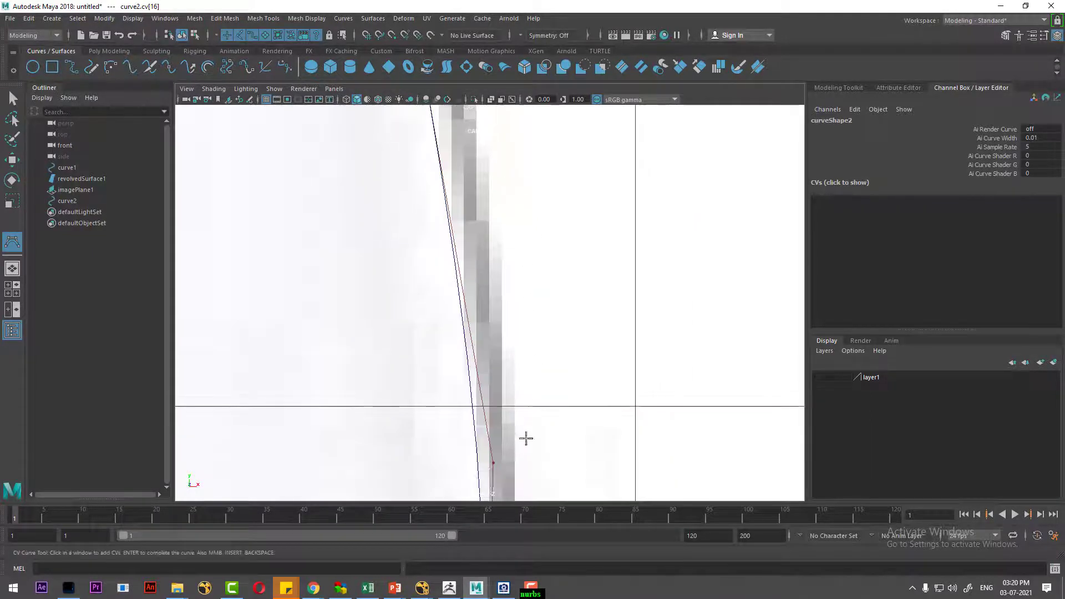
pyautogui.keyDown('alt'); pyautogui.moveTo(526, 439); pyautogui.dragTo(492, 166, button='middle'); pyautogui.keyUp('alt')
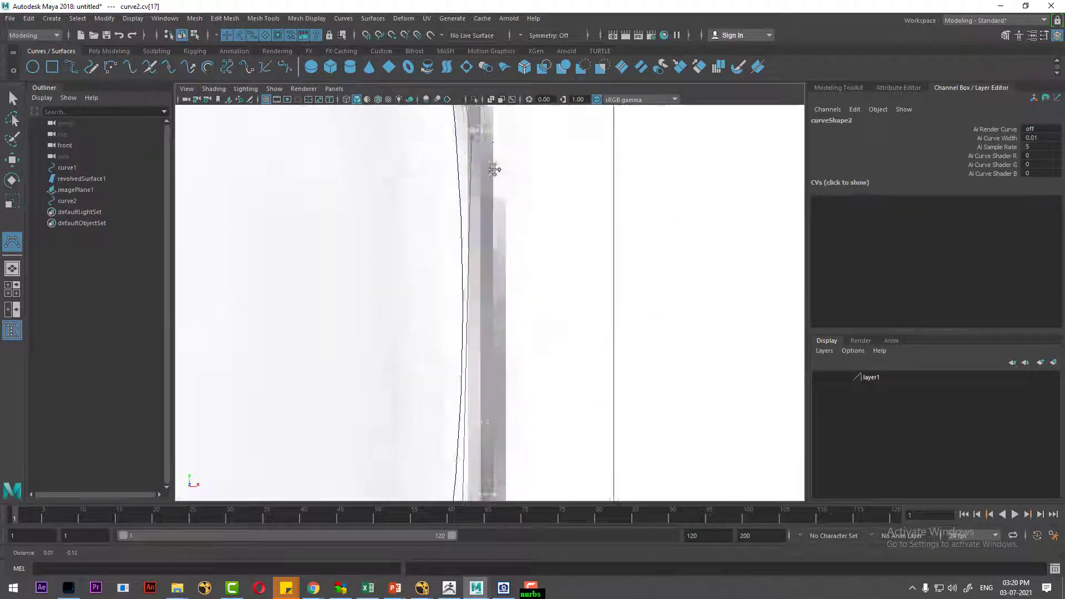
pyautogui.moveTo(491, 166)
pyautogui.keyDown('alt'); pyautogui.mouseDown(button='right')
pyautogui.moveTo(538, 221)
pyautogui.moveTo(487, 316)
pyautogui.mouseUp(button='right'); pyautogui.keyUp('alt')
pyautogui.click(491, 316)
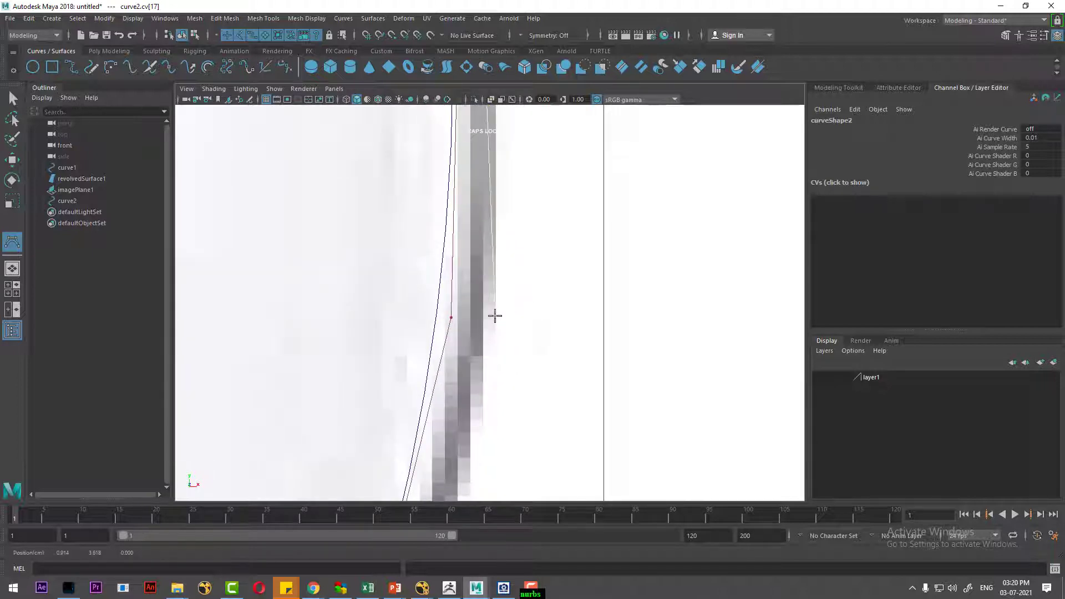
pyautogui.click(500, 378)
pyautogui.keyDown('alt'); pyautogui.moveTo(500, 378); pyautogui.dragTo(480, 303, button='right'); pyautogui.keyUp('alt')
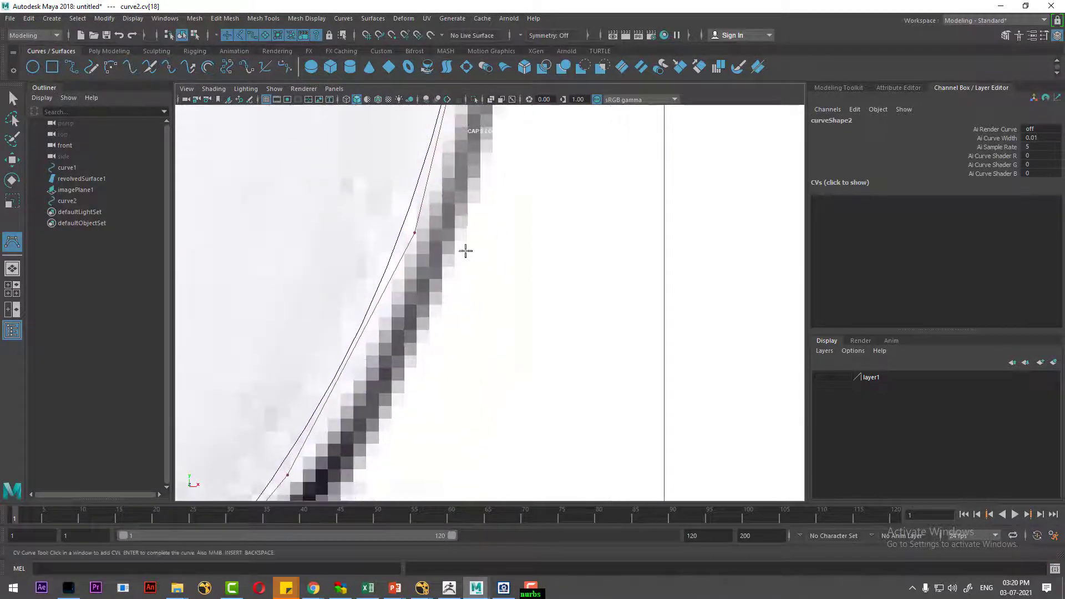
pyautogui.keyDown('alt'); pyautogui.moveTo(413, 381); pyautogui.dragTo(429, 343, button='middle'); pyautogui.keyUp('alt')
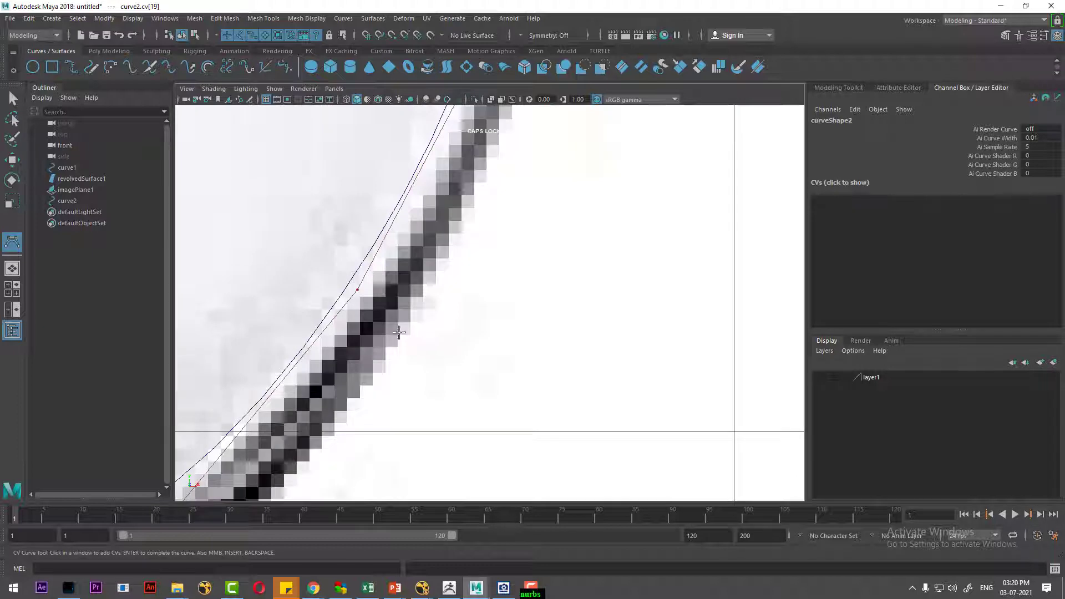
pyautogui.moveTo(334, 360)
pyautogui.keyDown('alt'); pyautogui.mouseDown(button='middle')
pyautogui.moveTo(492, 284)
pyautogui.moveTo(395, 356)
pyautogui.mouseUp(button='middle'); pyautogui.keyUp('alt')
# Add CVs around the bowl's bottom to where it meets the stem
pyautogui.click(395, 357)
pyautogui.scroll(-2, 561, 178)
pyautogui.scroll(-2, 521, 318)
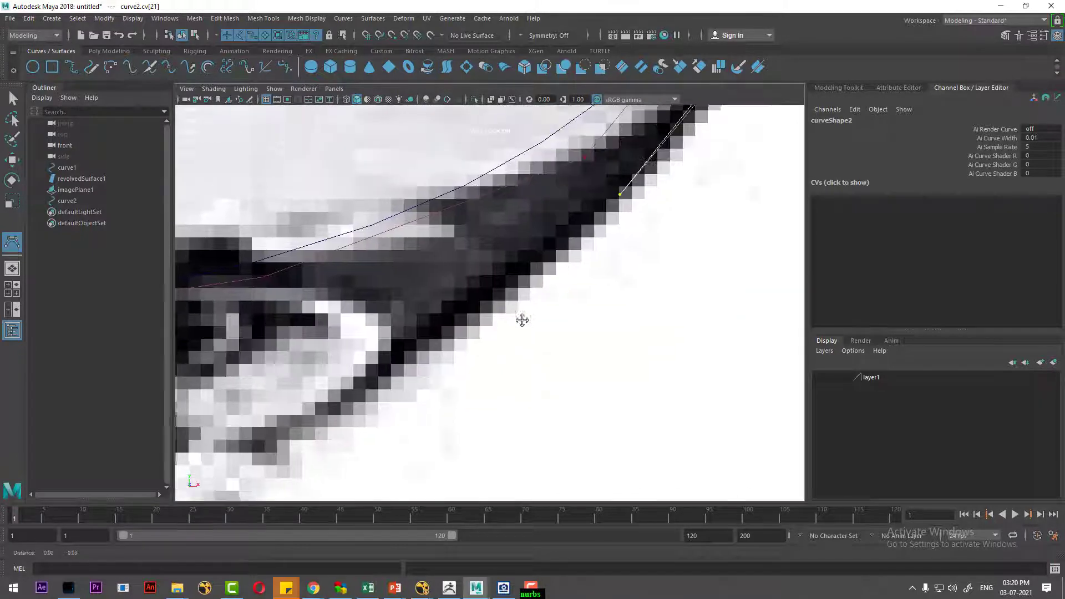
pyautogui.scroll(-3, 458, 332)
pyautogui.scroll(2, 459, 333)
pyautogui.scroll(2, 511, 393)
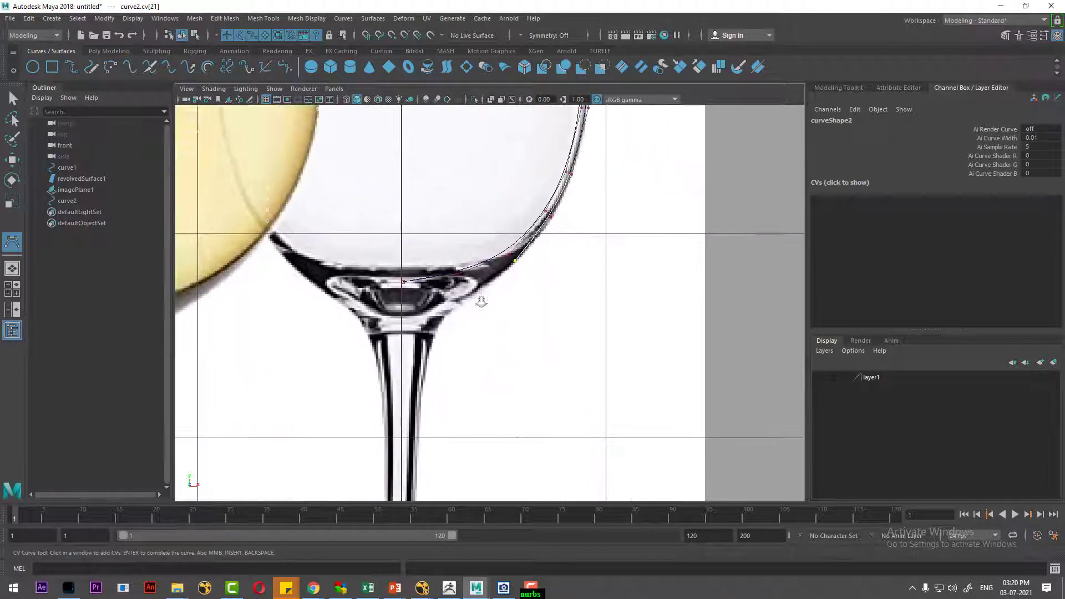
pyautogui.scroll(2, 503, 289)
pyautogui.moveTo(488, 281); pyautogui.dragTo(479, 287)
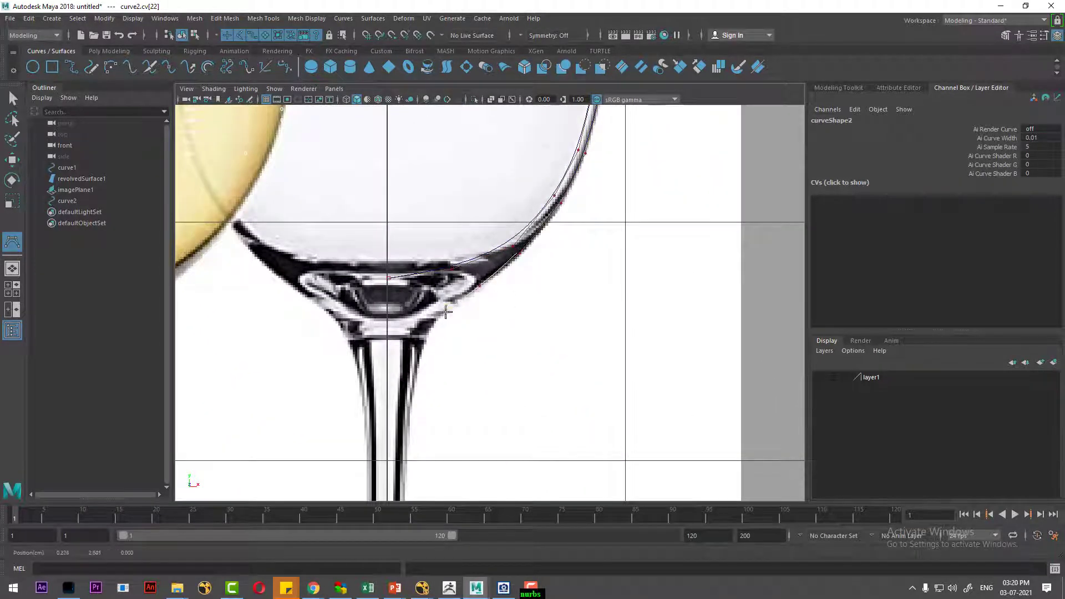
pyautogui.scroll(2, 428, 349)
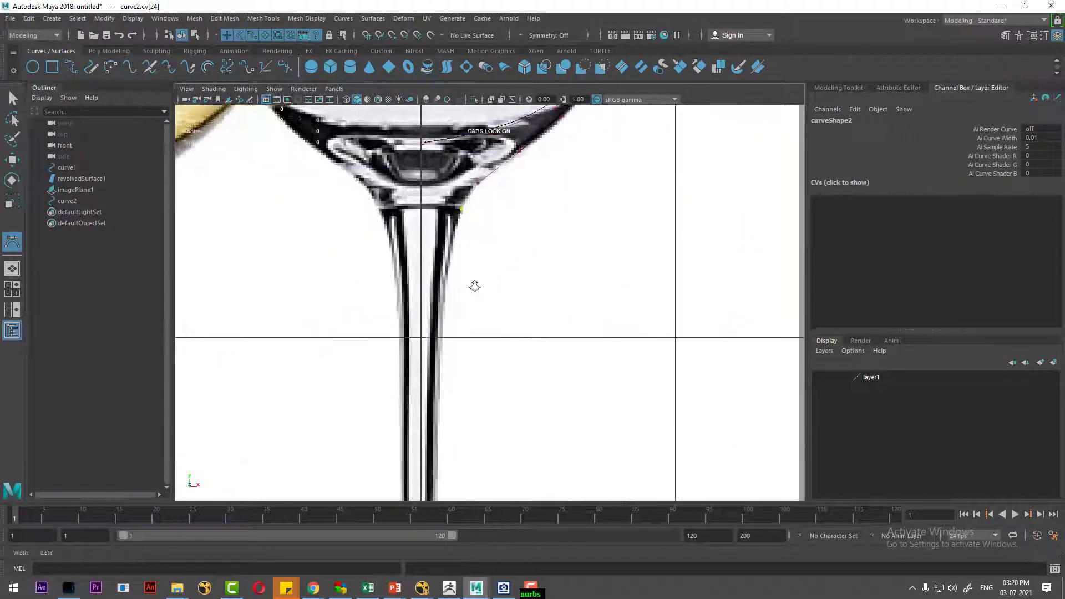
pyautogui.scroll(1, 473, 285)
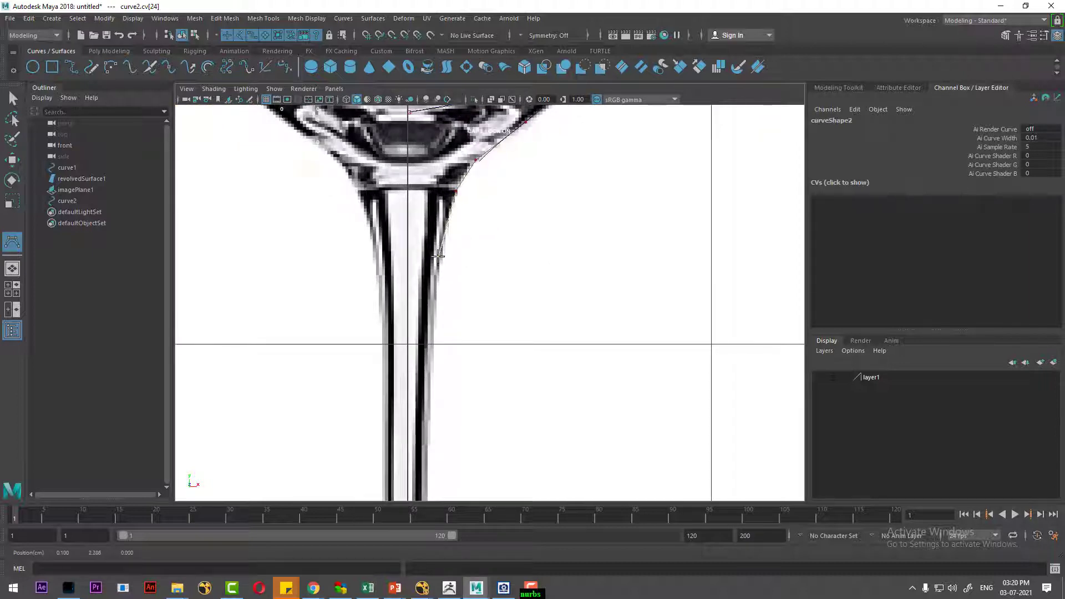
# Continue curve2's CVs down the stem edge to near its base
pyautogui.click(435, 309)
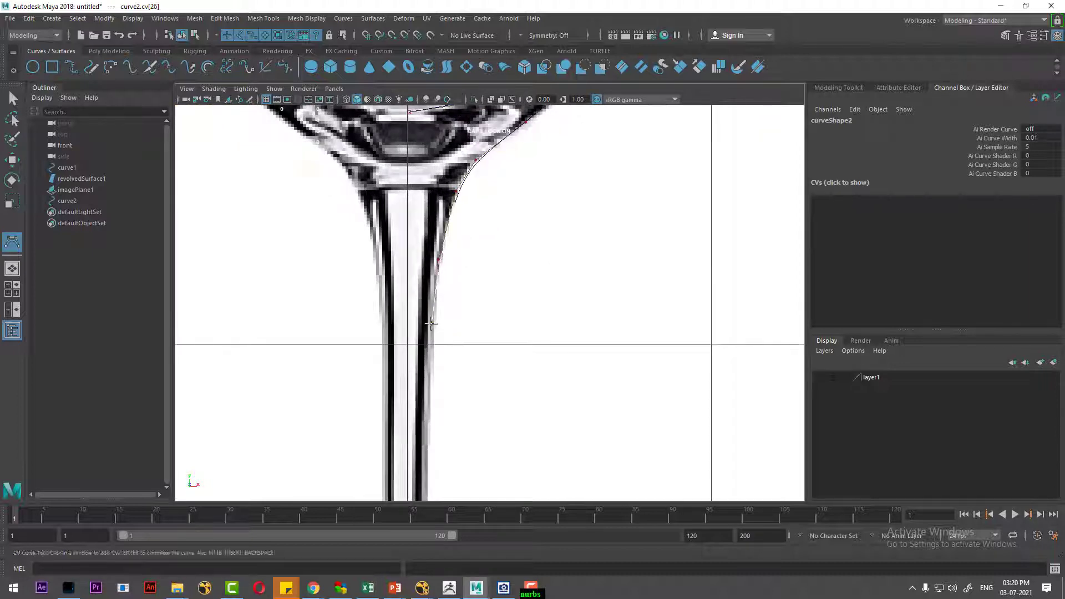
pyautogui.click(431, 316)
pyautogui.keyDown('alt'); pyautogui.moveTo(430, 317); pyautogui.dragTo(394, 251, button='middle'); pyautogui.keyUp('alt')
pyautogui.moveTo(394, 251); pyautogui.dragTo(390, 277)
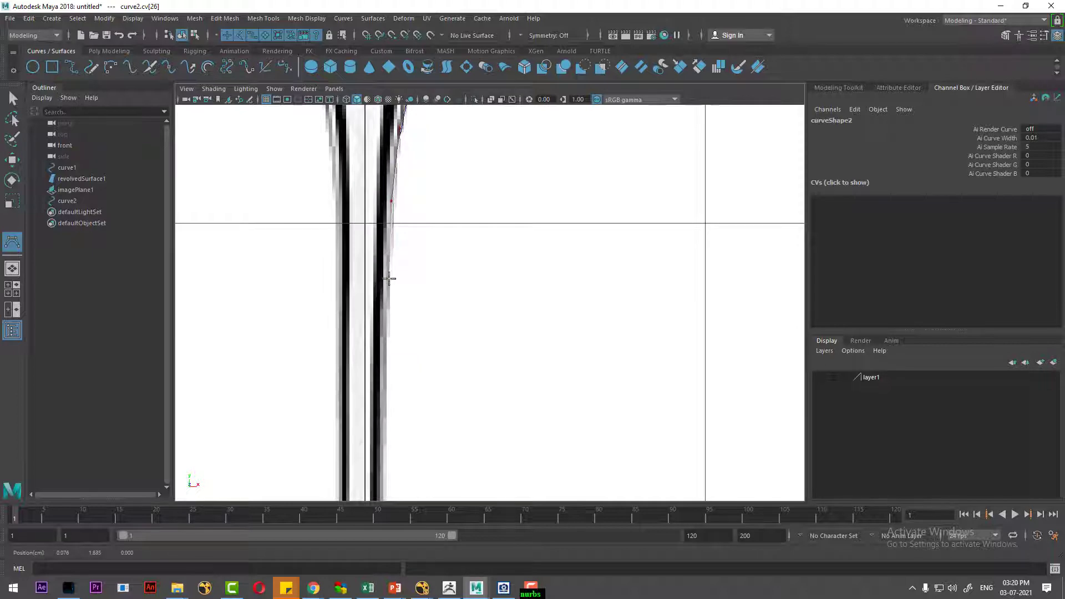
pyautogui.keyDown('alt'); pyautogui.moveTo(390, 279); pyautogui.dragTo(395, 433, button='middle'); pyautogui.keyUp('alt')
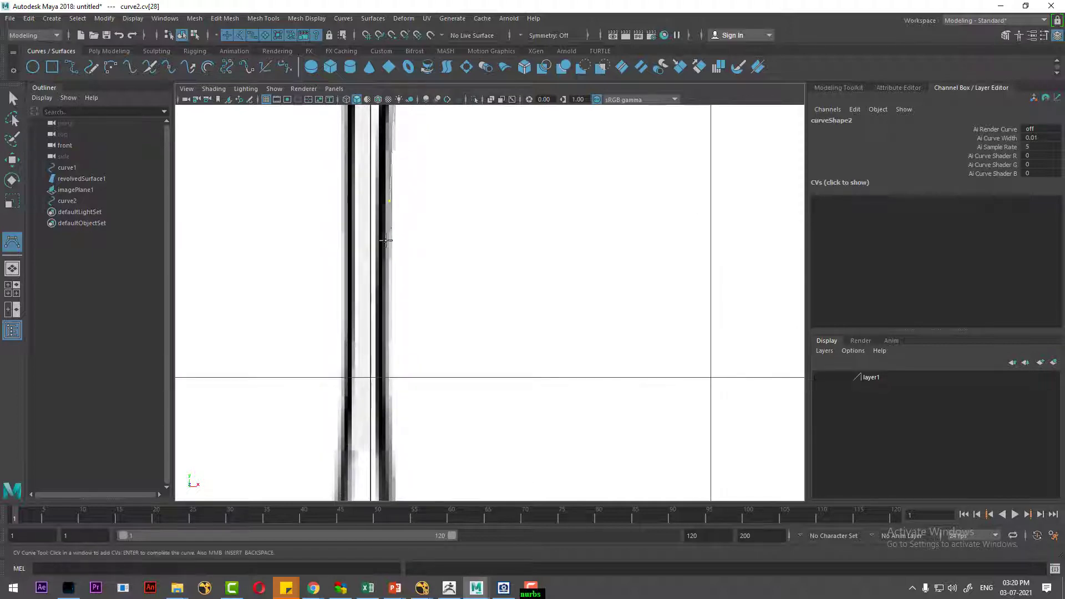
pyautogui.keyDown('alt'); pyautogui.moveTo(398, 339); pyautogui.dragTo(393, 230, button='middle'); pyautogui.keyUp('alt')
pyautogui.click(373, 256)
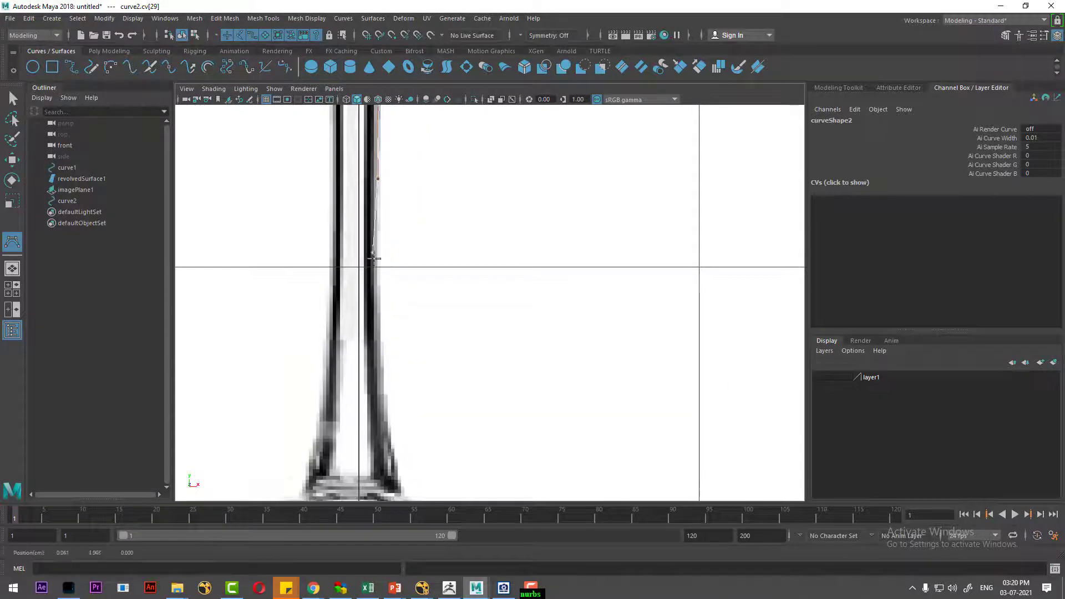
pyautogui.click(376, 282)
pyautogui.scroll(1, 385, 261)
pyautogui.keyDown('alt'); pyautogui.moveTo(402, 393); pyautogui.dragTo(351, 194, button='middle'); pyautogui.keyUp('alt')
pyautogui.scroll(1, 344, 216)
# Place CVs where the stem widens into the foot and across the foot's upper surface
pyautogui.click(336, 235)
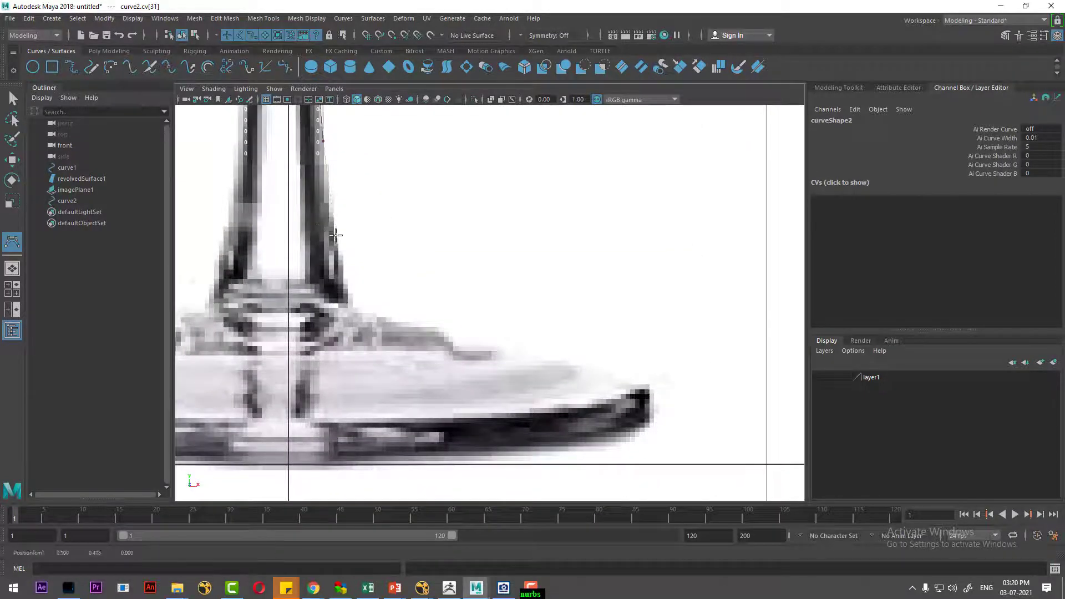
pyautogui.click(339, 262)
pyautogui.click(344, 292)
pyautogui.scroll(1, 385, 226)
pyautogui.scroll(3, 388, 233)
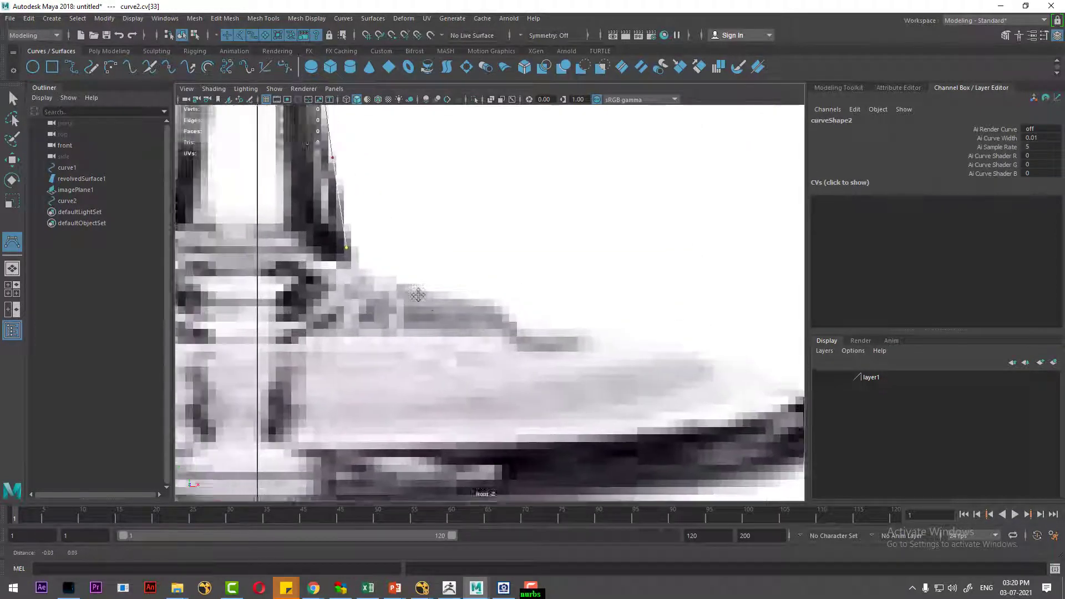
pyautogui.keyDown('alt'); pyautogui.moveTo(417, 294); pyautogui.dragTo(429, 311, button='middle'); pyautogui.keyUp('alt')
pyautogui.click(361, 275)
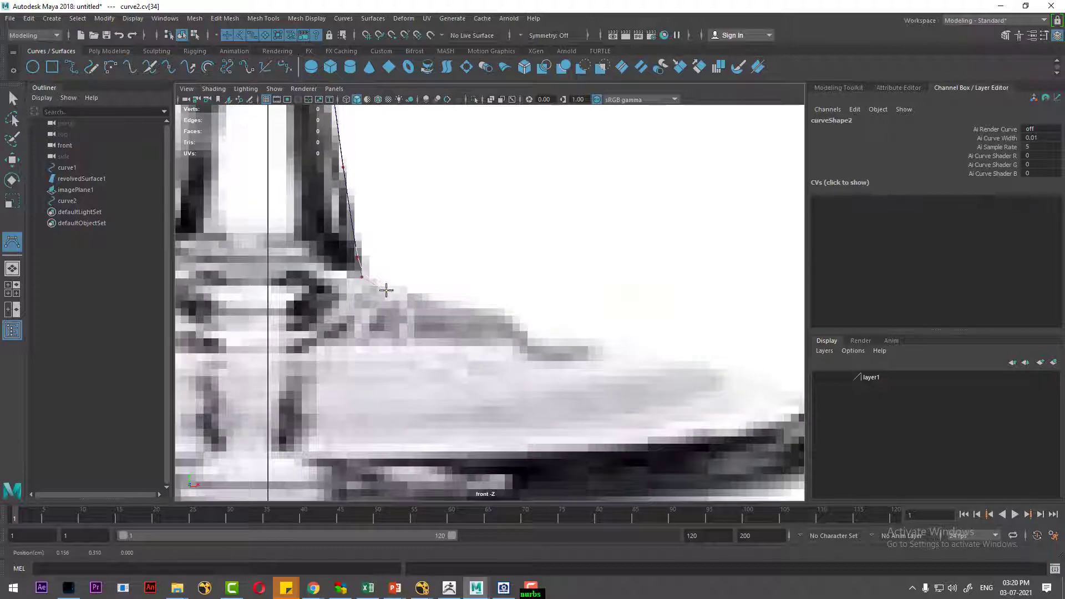
pyautogui.click(386, 290)
pyautogui.click(441, 304)
pyautogui.click(557, 345)
# Extend curve2 out along the foot to its outer tip
pyautogui.keyDown('alt'); pyautogui.moveTo(634, 365); pyautogui.dragTo(489, 322, button='middle'); pyautogui.keyUp('alt')
pyautogui.click(507, 318)
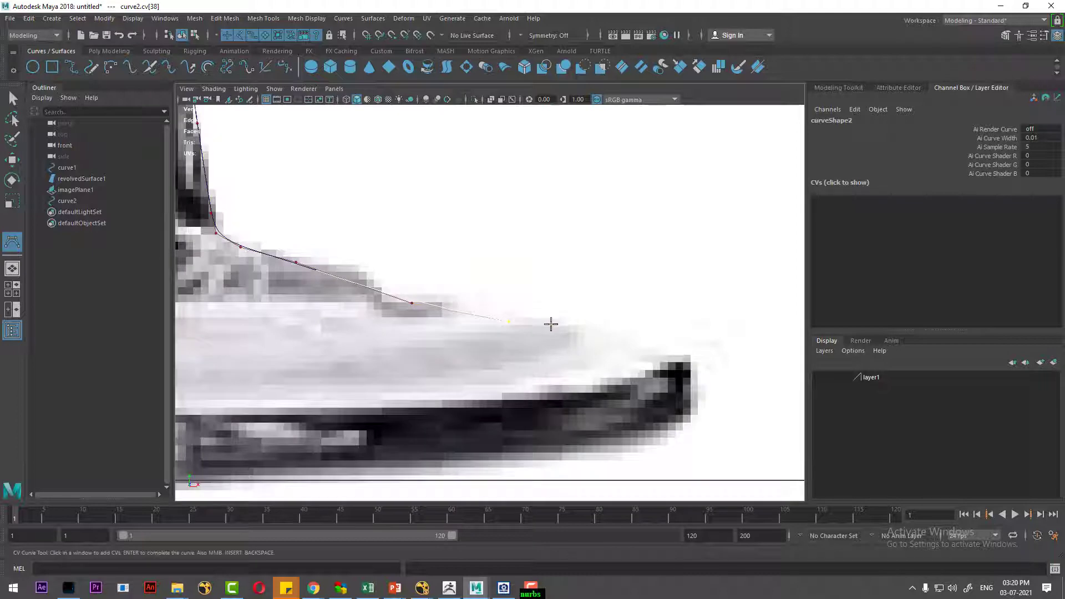
pyautogui.click(560, 325)
pyautogui.scroll(-5, 532, 300)
pyautogui.scroll(-1, 608, 358)
pyautogui.scroll(2, 607, 358)
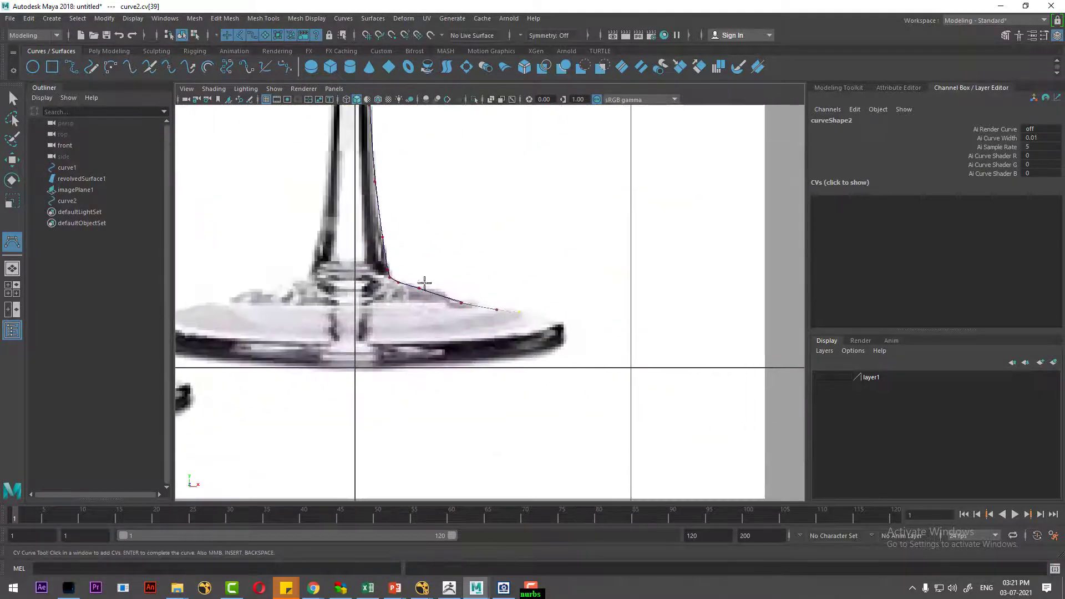
pyautogui.scroll(2, 555, 361)
pyautogui.scroll(2, 527, 367)
pyautogui.click(678, 348)
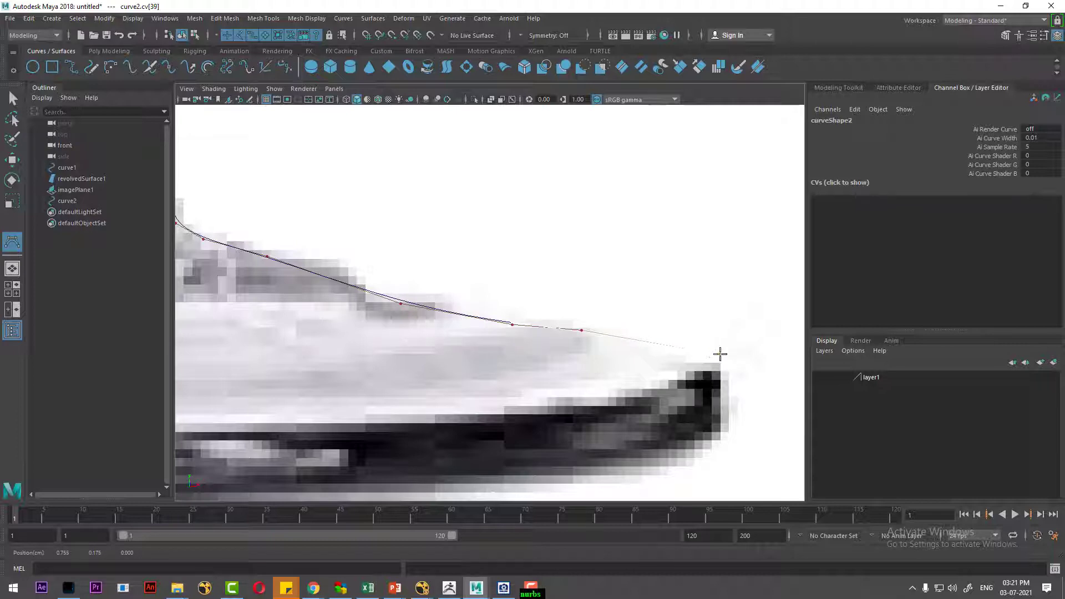
pyautogui.scroll(2, 720, 353)
pyautogui.scroll(2, 666, 361)
pyautogui.scroll(1, 561, 281)
pyautogui.click(587, 277)
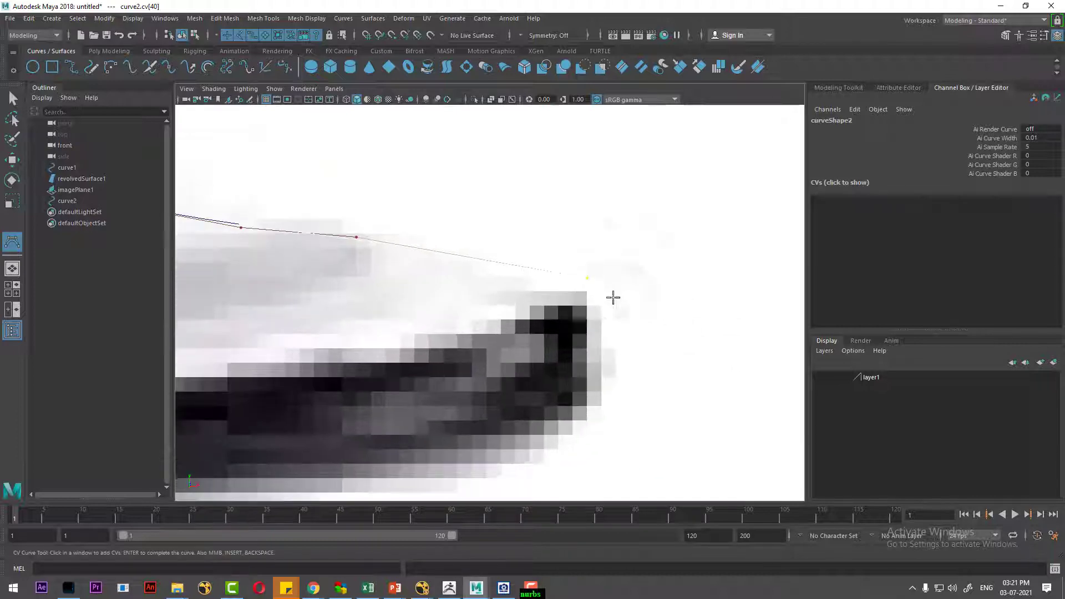
pyautogui.scroll(2, 607, 287)
# Trace CVs down the foot rim and back along the underside to the centre line
pyautogui.click(631, 300)
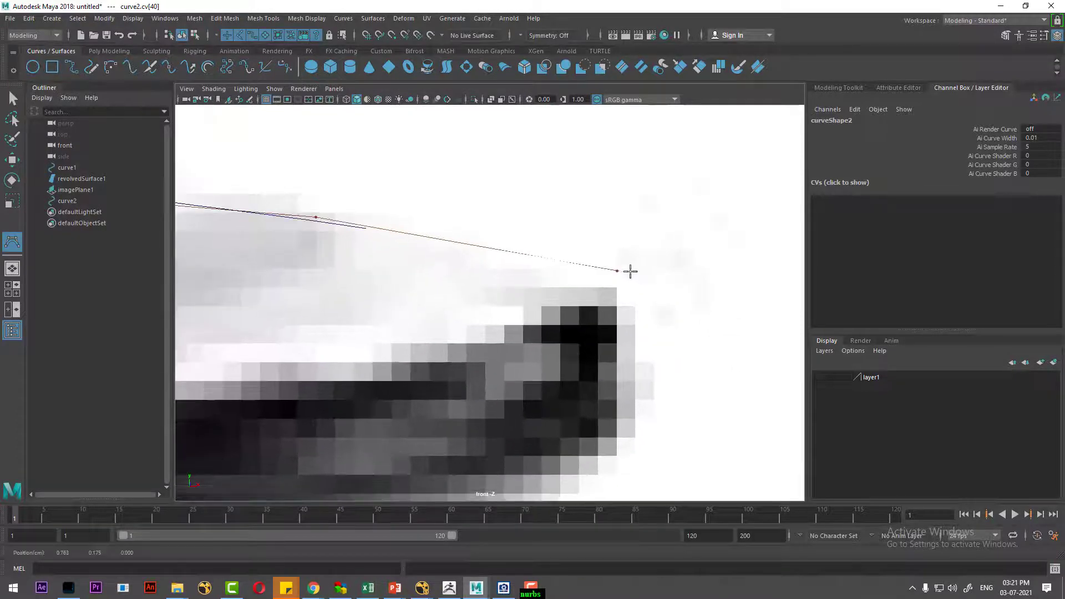
pyautogui.click(631, 300)
pyautogui.click(631, 362)
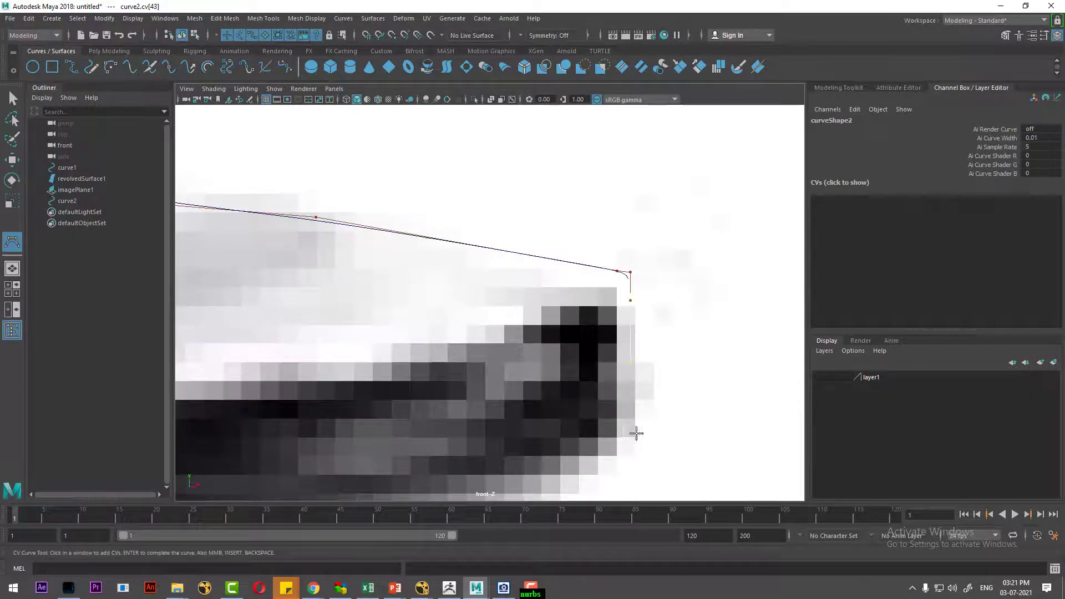
pyautogui.click(629, 431)
pyautogui.keyDown('alt'); pyautogui.moveTo(629, 437); pyautogui.dragTo(671, 307, button='middle'); pyautogui.keyUp('alt')
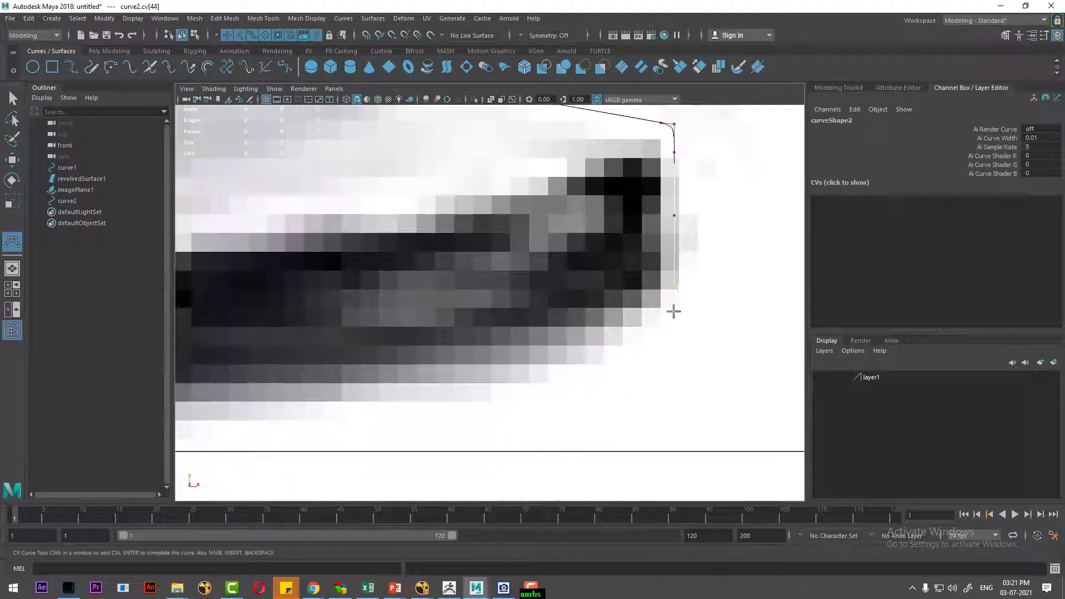
pyautogui.click(673, 307)
pyautogui.scroll(-5, 647, 363)
pyautogui.scroll(3, 507, 290)
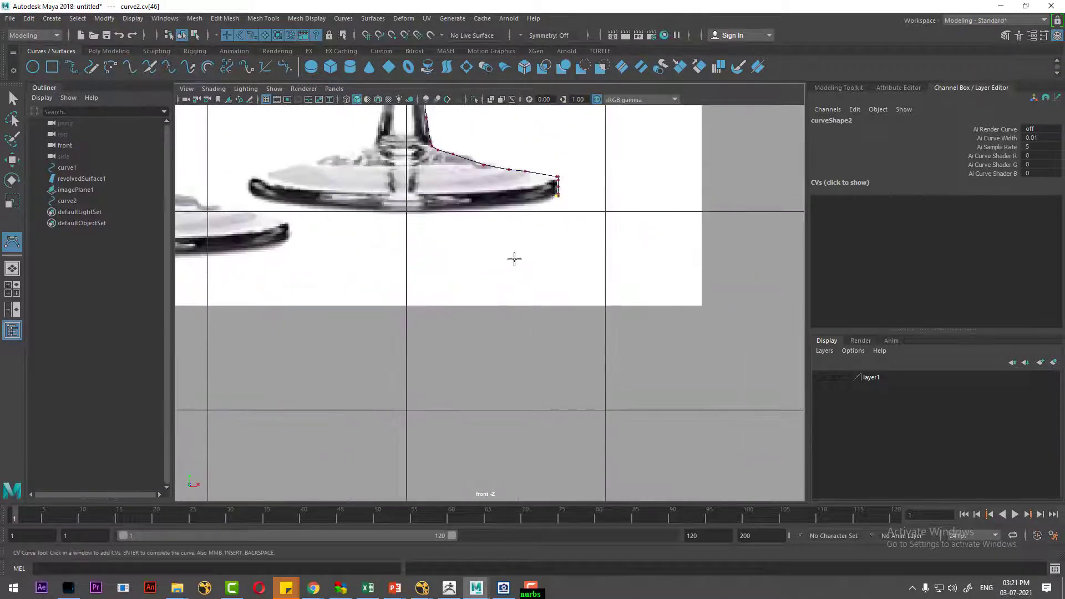
pyautogui.scroll(2, 514, 257)
pyautogui.scroll(2, 597, 400)
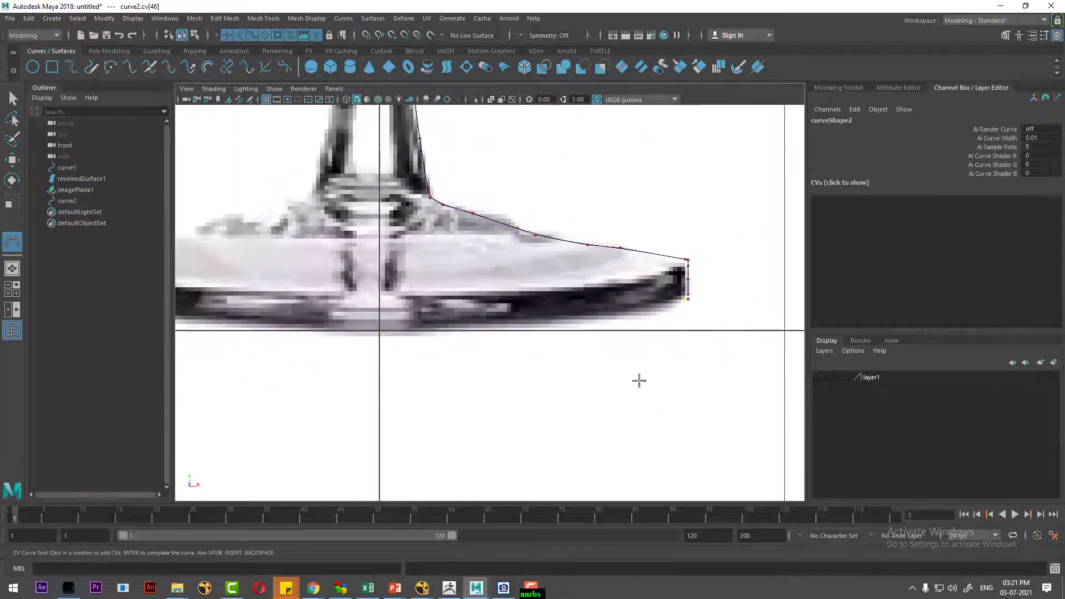
pyautogui.click(654, 300)
pyautogui.click(480, 300)
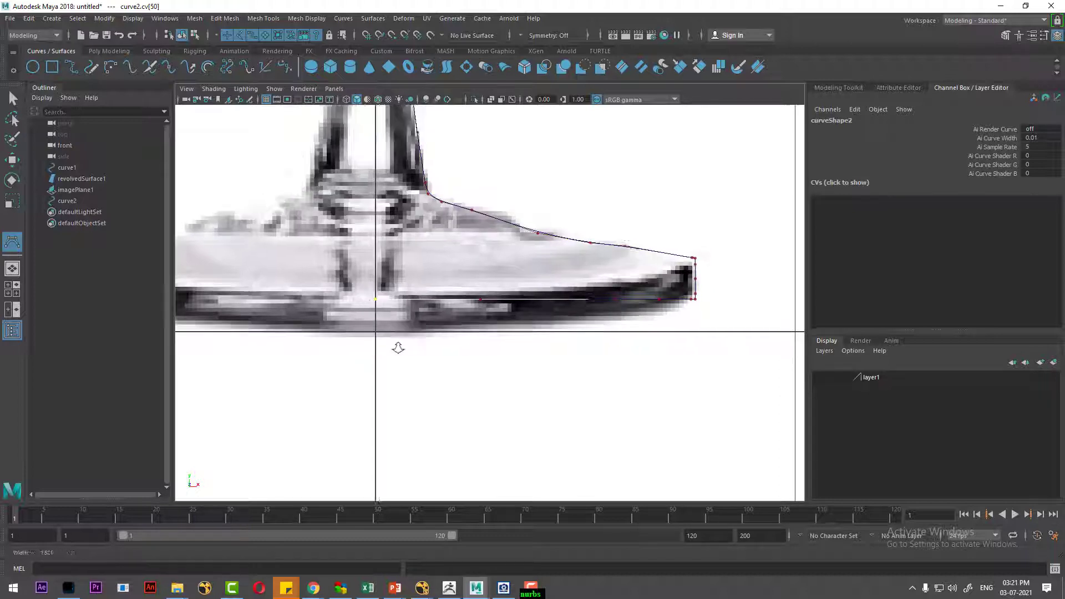
pyautogui.scroll(1, 428, 397)
# Finish curve2 and move its end CV at the base centre into place
pyautogui.press('Return')
pyautogui.press('w')
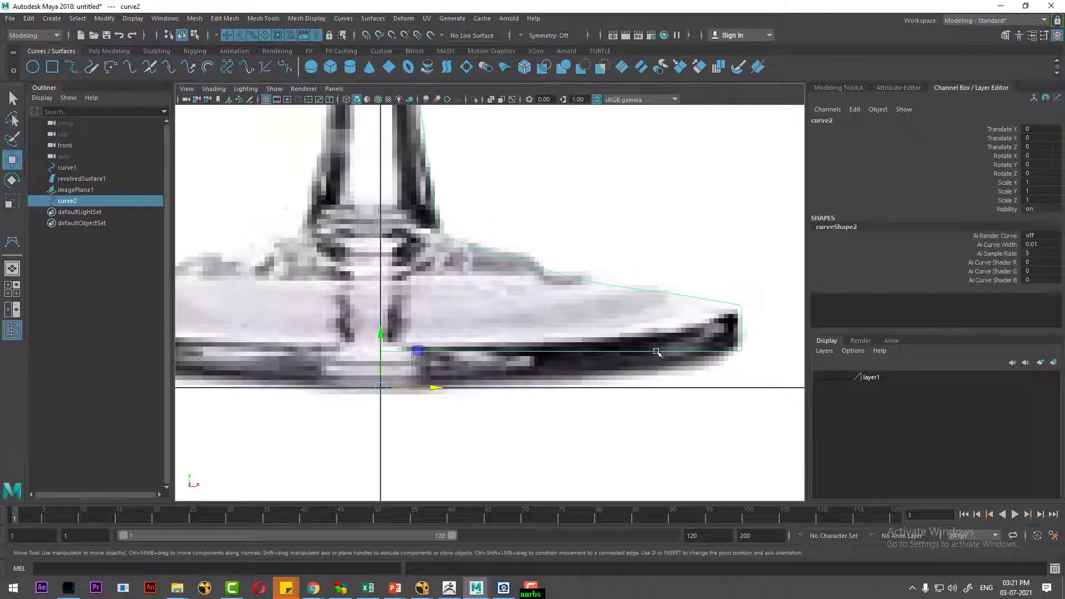
pyautogui.moveTo(656, 352); pyautogui.dragTo(588, 302, button='right')
pyautogui.moveTo(425, 398); pyautogui.dragTo(377, 338)
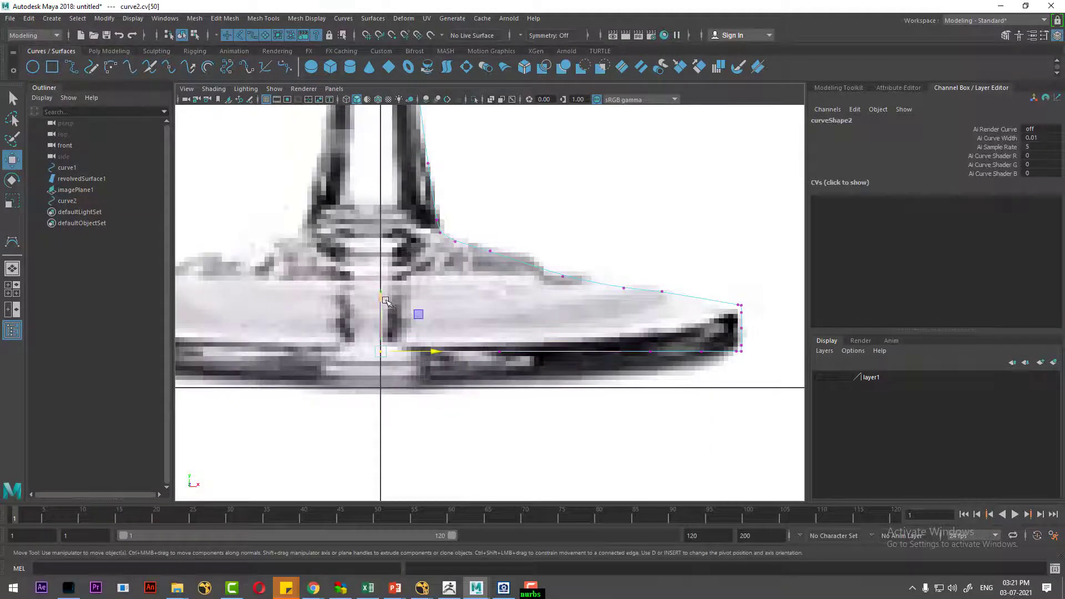
pyautogui.moveTo(388, 300)
pyautogui.mouseDown()
pyautogui.moveTo(495, 302)
pyautogui.moveTo(496, 245)
pyautogui.mouseUp()
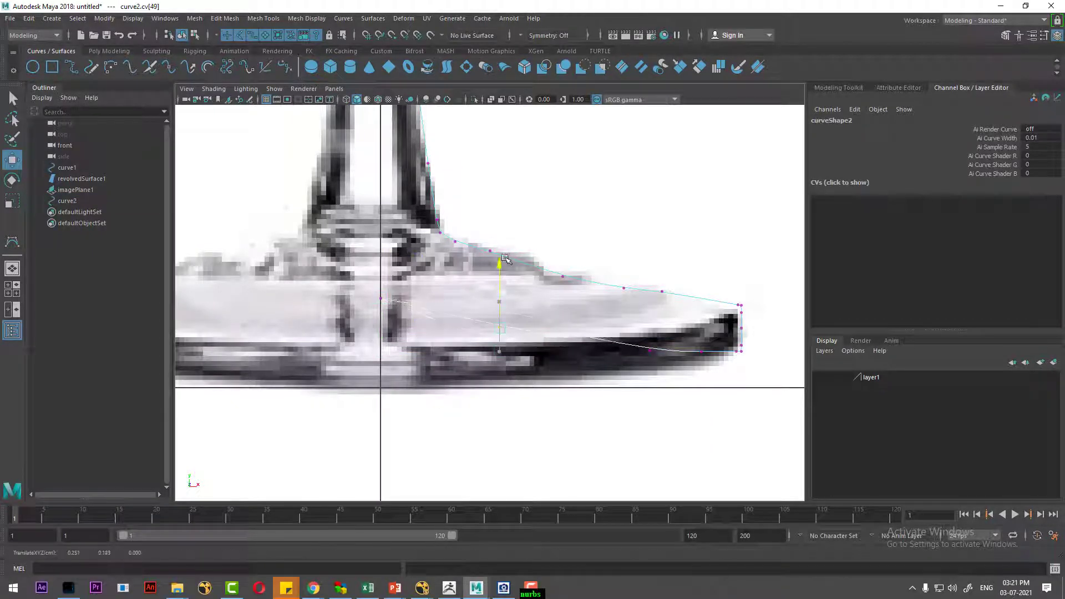
# Move the foot's CVs onto the foot's upper outline and outer rim
pyautogui.click(650, 351)
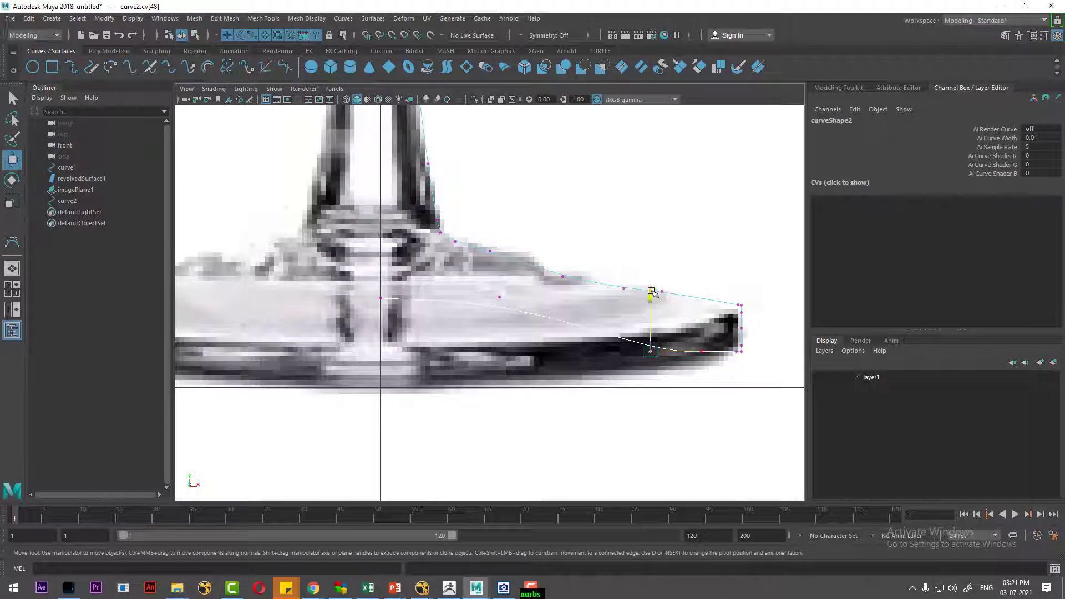
pyautogui.scroll(2, 612, 392)
pyautogui.click(517, 303)
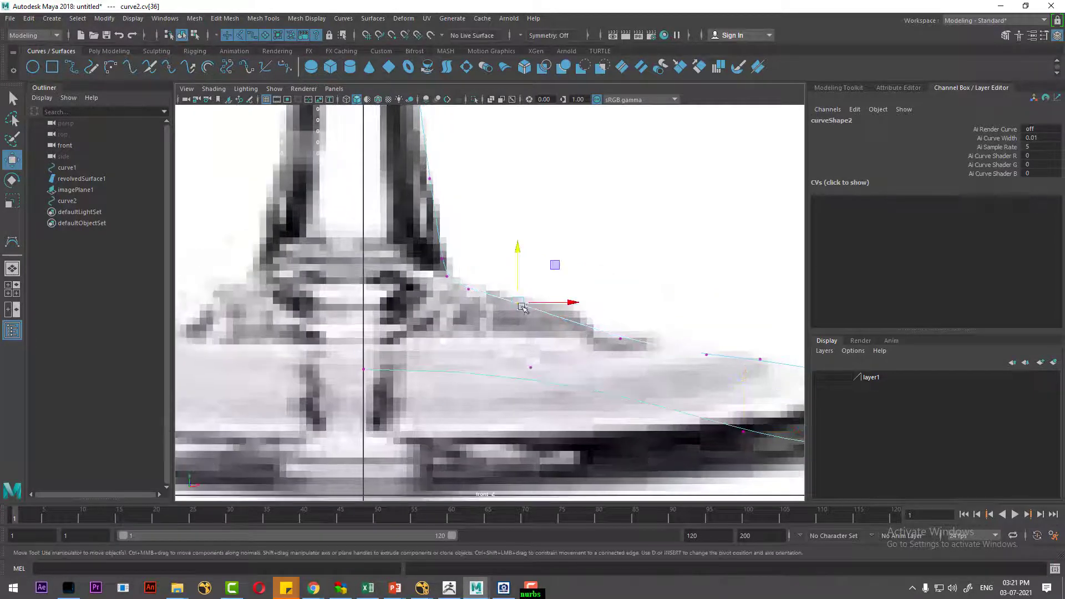
pyautogui.moveTo(518, 302); pyautogui.dragTo(534, 317)
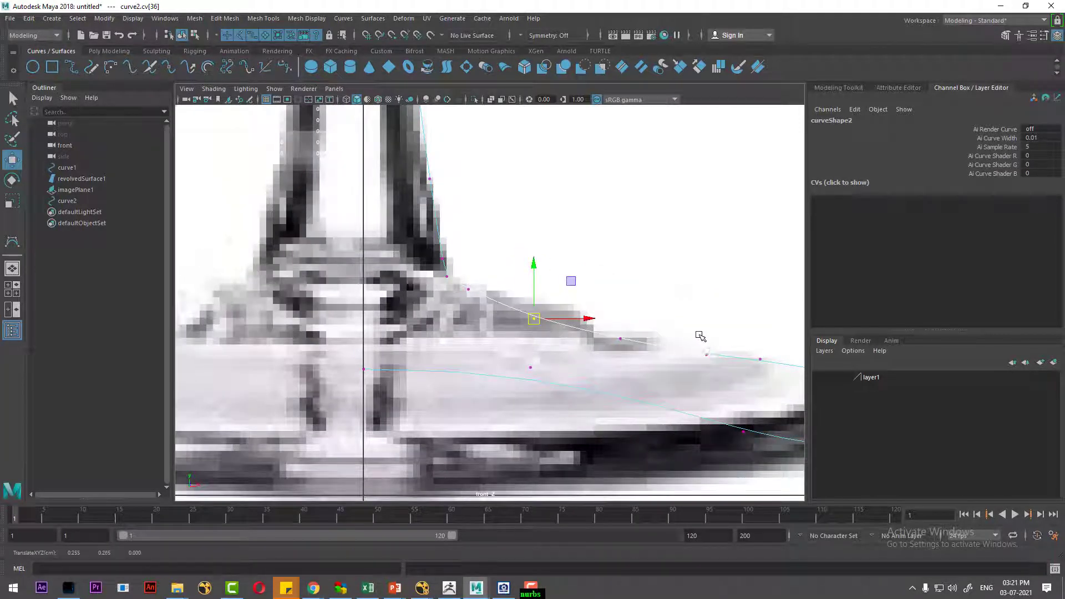
pyautogui.keyDown('alt'); pyautogui.moveTo(700, 336); pyautogui.dragTo(553, 321, button='middle'); pyautogui.keyUp('alt')
pyautogui.click(613, 345)
pyautogui.moveTo(638, 346); pyautogui.dragTo(653, 355)
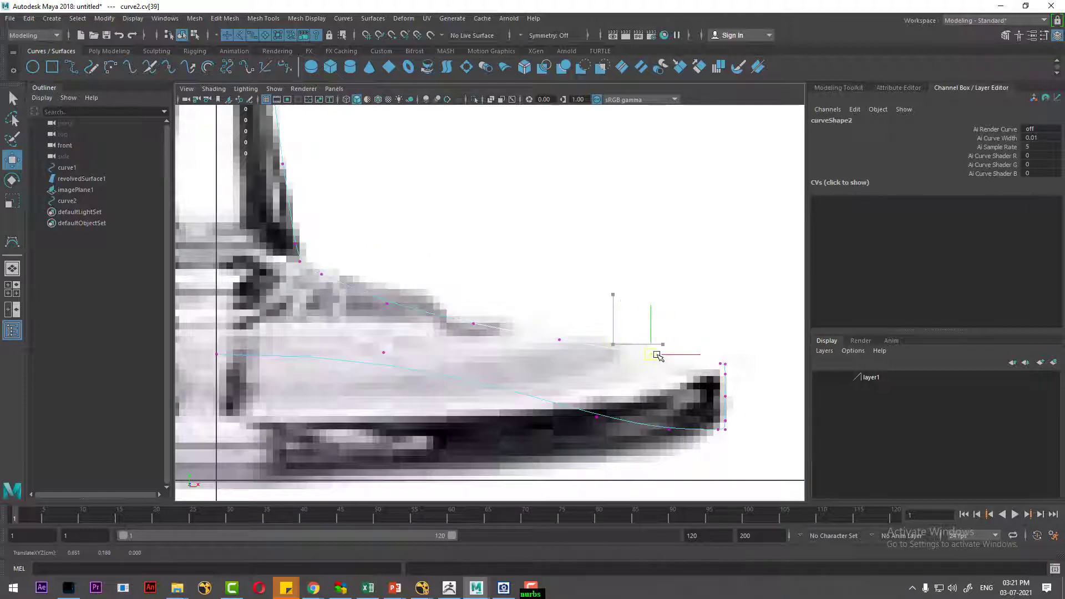
pyautogui.scroll(-6, 563, 333)
pyautogui.scroll(2, 563, 333)
# Return to Object Mode and hide imagePlane1 with Ctrl+H
pyautogui.rightClick(533, 249)
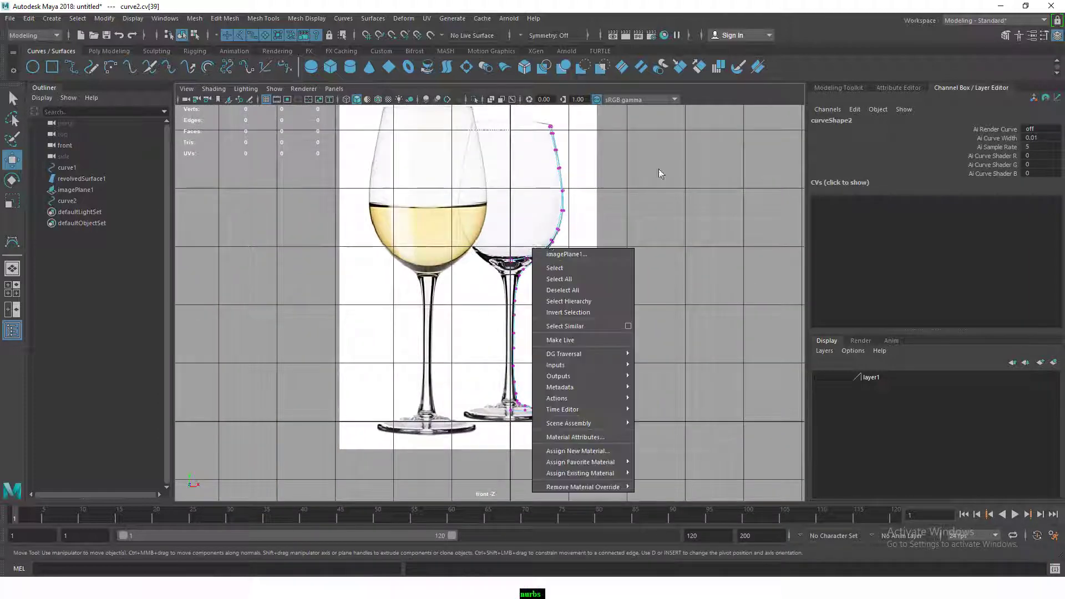
pyautogui.moveTo(577, 207); pyautogui.dragTo(613, 177, button='right')
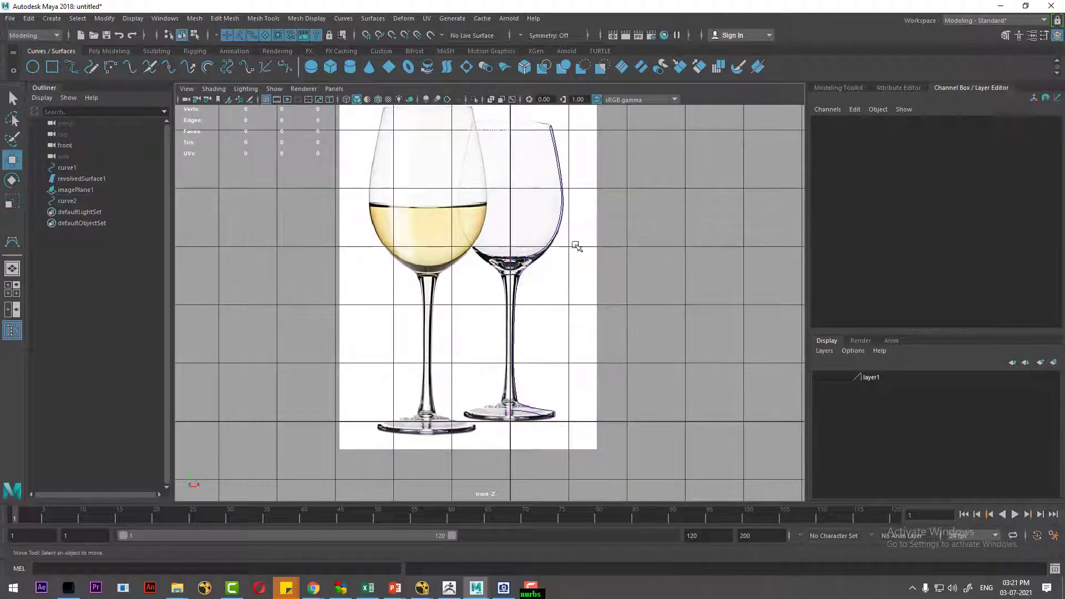
pyautogui.click(586, 337)
pyautogui.hotkey('ctrl', 'h')
# Select curve2, frame it, and view it from above in the perspective camera
pyautogui.click(594, 209)
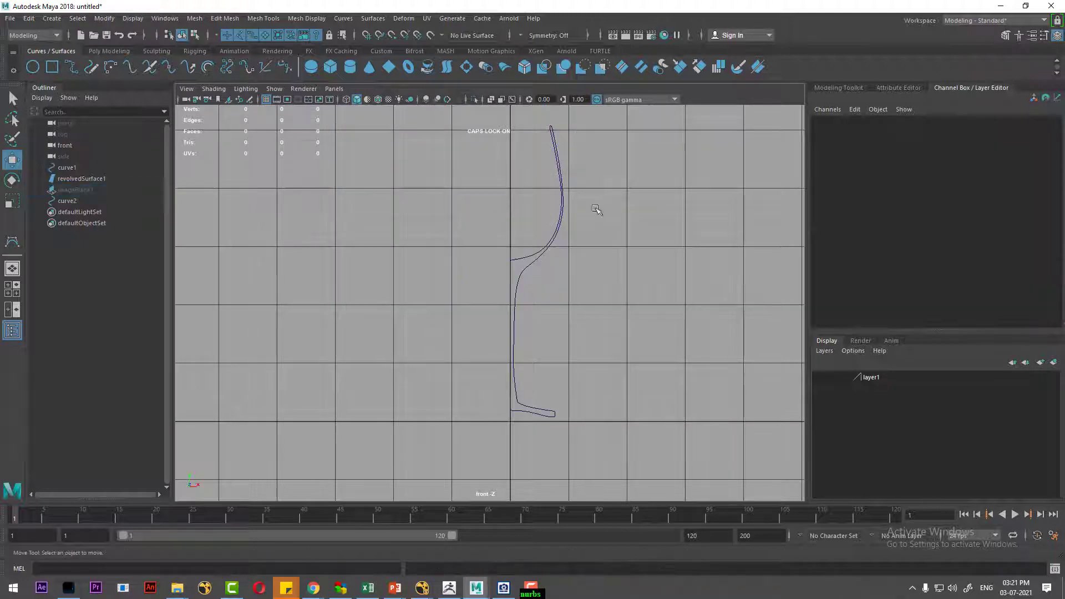
pyautogui.click(598, 227)
pyautogui.press('f')
pyautogui.moveTo(570, 323)
pyautogui.keyDown('alt'); pyautogui.mouseDown(button='middle')
pyautogui.moveTo(613, 311)
pyautogui.moveTo(606, 216)
pyautogui.moveTo(557, 320)
pyautogui.mouseUp(button='middle'); pyautogui.keyUp('alt')
pyautogui.scroll(-5, 557, 320)
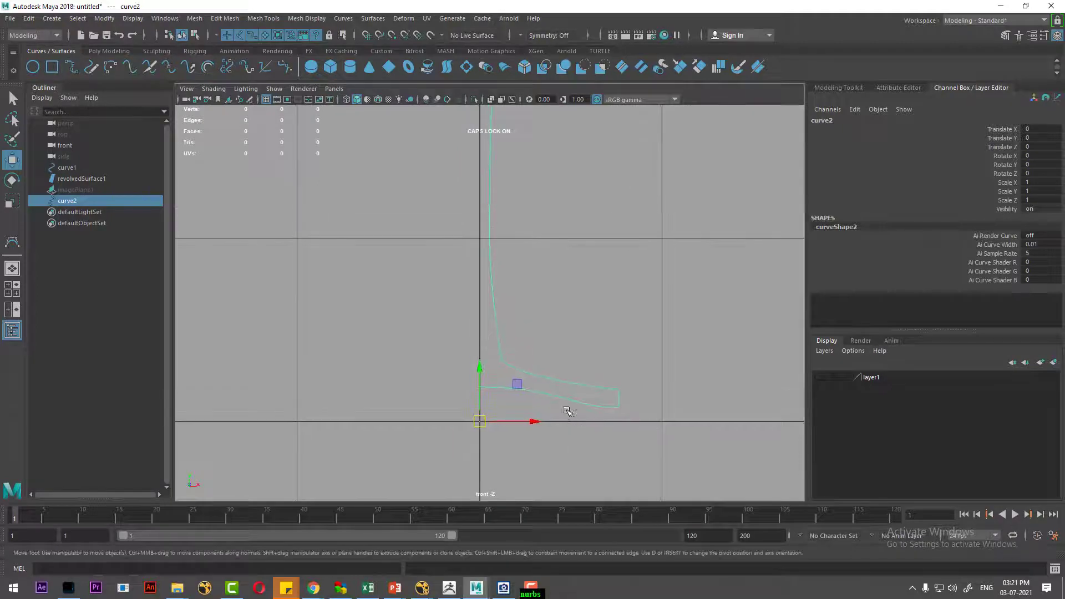
pyautogui.press('space')
pyautogui.moveTo(494, 284)
pyautogui.keyDown('alt'); pyautogui.mouseDown()
pyautogui.moveTo(532, 332)
pyautogui.moveTo(589, 376)
pyautogui.moveTo(581, 350)
pyautogui.moveTo(554, 357)
pyautogui.moveTo(618, 400)
pyautogui.mouseUp(); pyautogui.keyUp('alt')
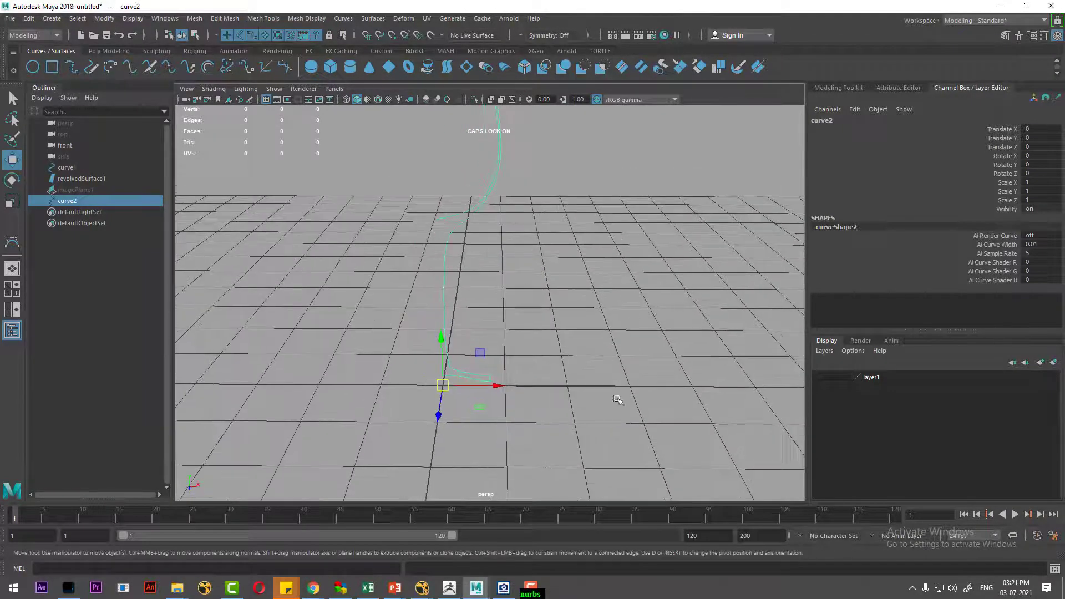
# Revolve curve2 into a 360° wine-glass surface with Surfaces > Revolve
pyautogui.click(375, 19)
pyautogui.click(398, 67)
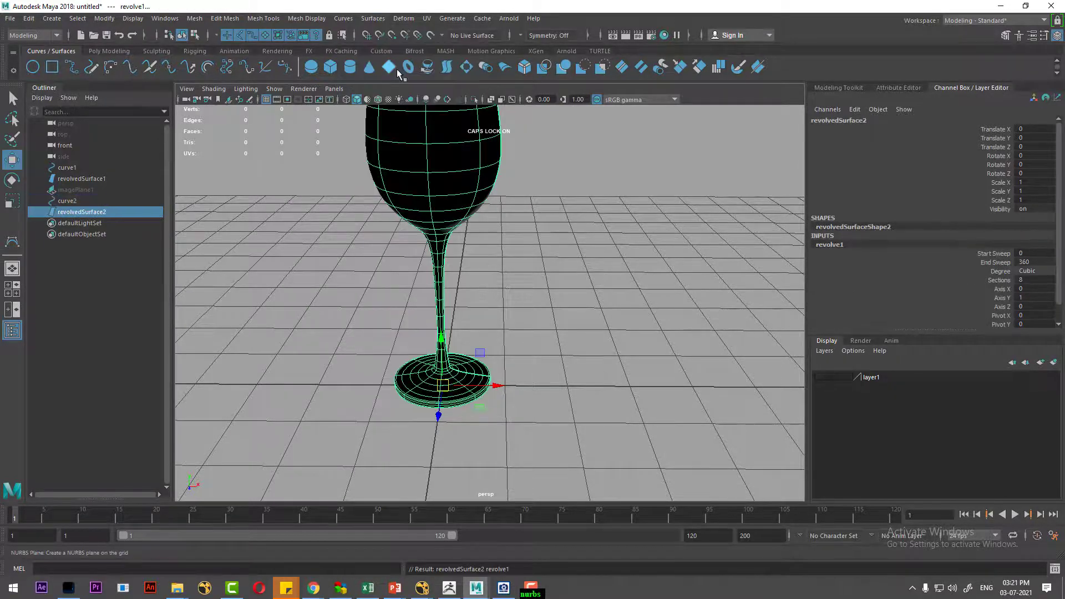
pyautogui.moveTo(488, 266)
pyautogui.keyDown('alt'); pyautogui.mouseDown()
pyautogui.moveTo(517, 290)
pyautogui.moveTo(537, 273)
pyautogui.mouseUp(); pyautogui.keyUp('alt')
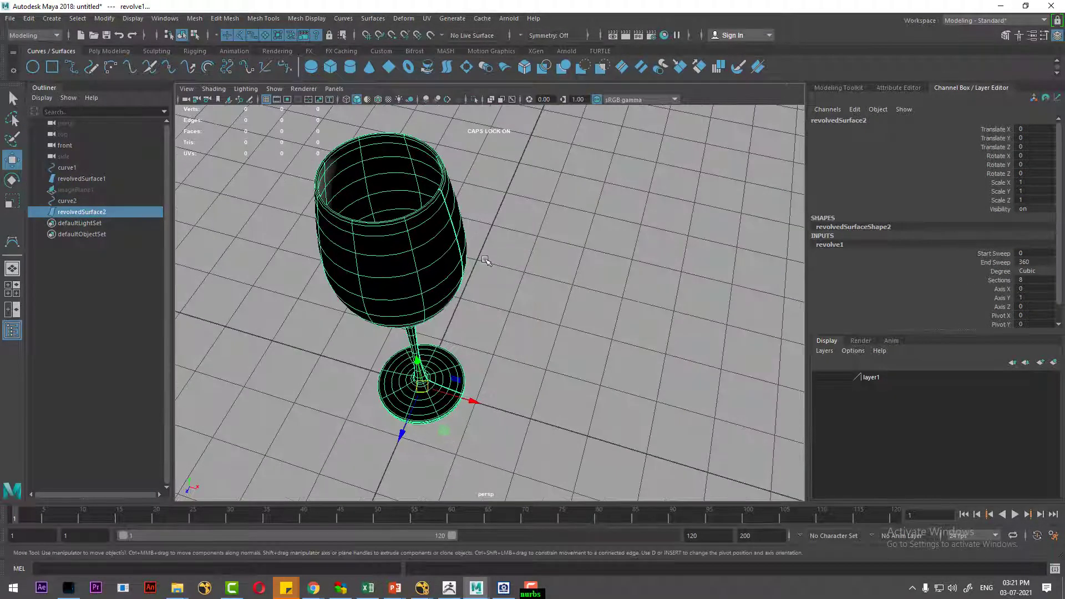
# Reverse curve2's direction so the glass shades grey, then select the glass and curve
pyautogui.click(466, 254)
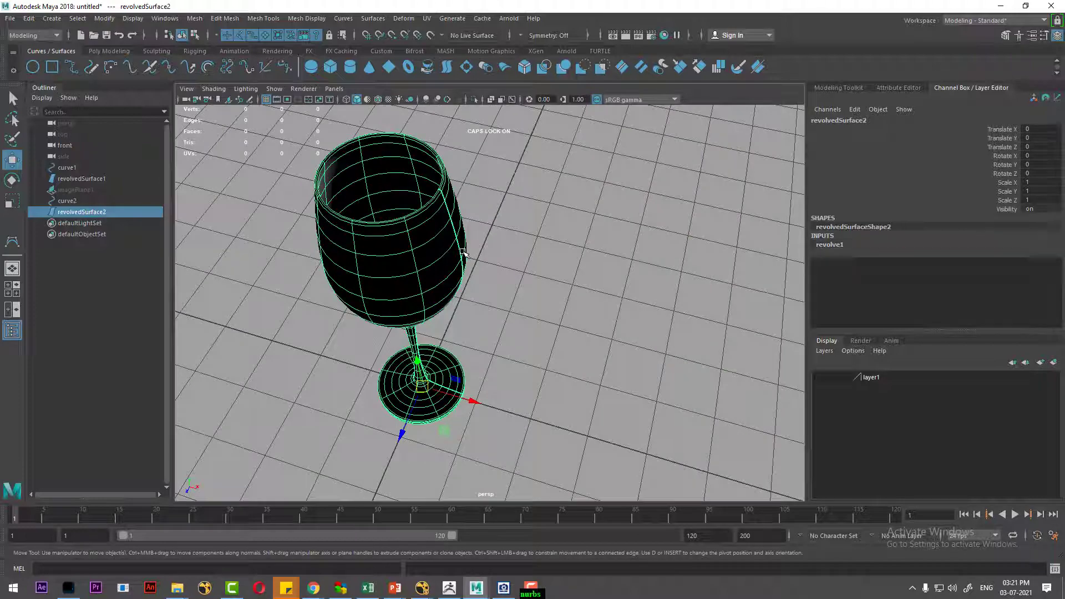
pyautogui.click(342, 19)
pyautogui.click(405, 375)
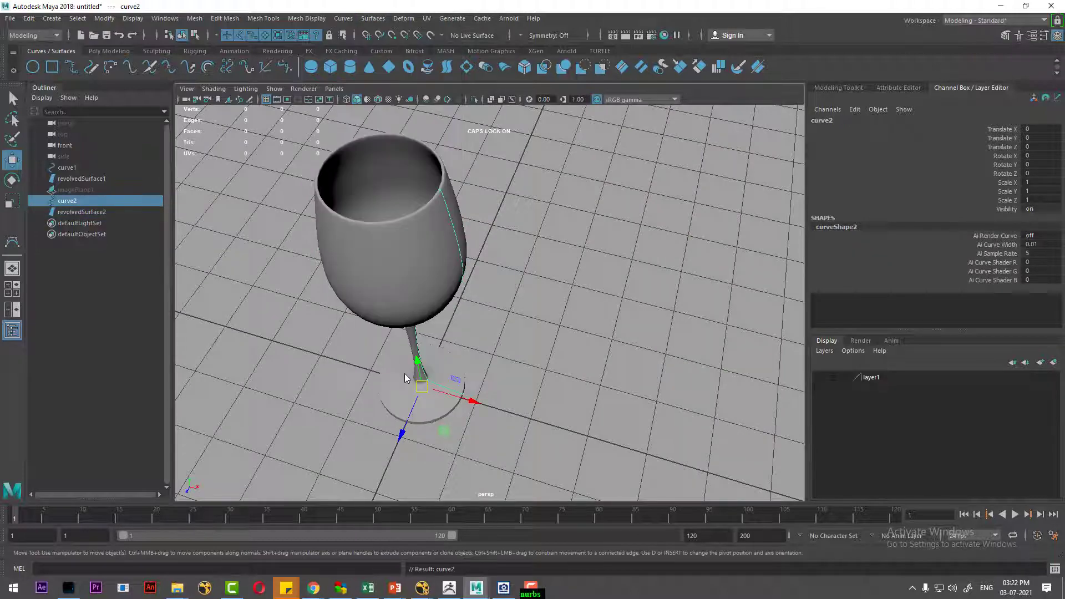
pyautogui.click(613, 337)
pyautogui.moveTo(614, 337)
pyautogui.keyDown('alt'); pyautogui.mouseDown()
pyautogui.moveTo(519, 273)
pyautogui.moveTo(554, 345)
pyautogui.moveTo(555, 297)
pyautogui.moveTo(578, 396)
pyautogui.moveTo(566, 363)
pyautogui.moveTo(549, 380)
pyautogui.mouseUp(); pyautogui.keyUp('alt')
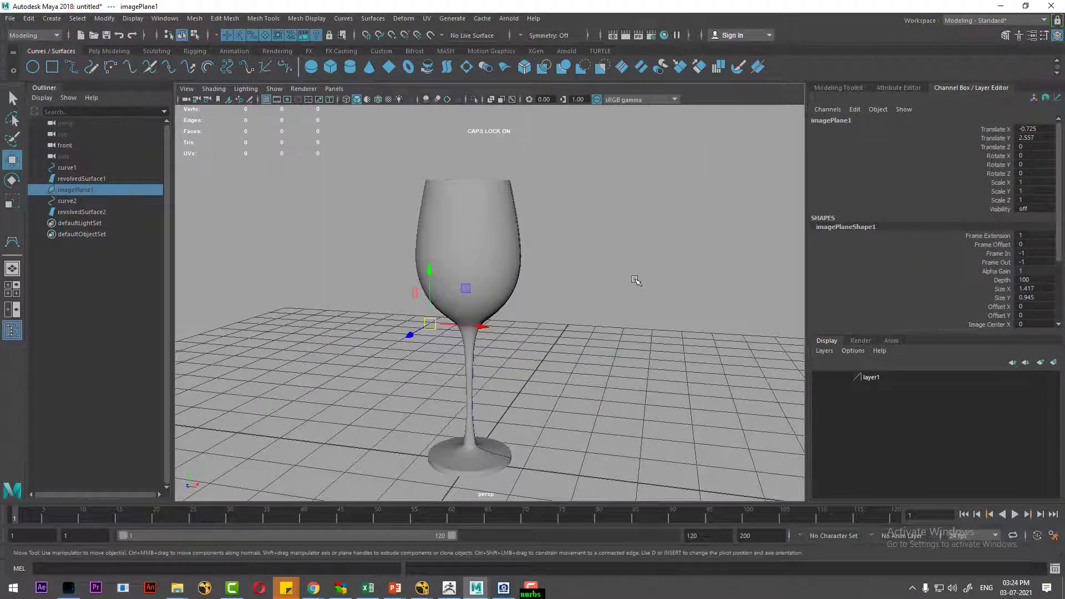
pyautogui.click(635, 267)
pyautogui.moveTo(599, 219); pyautogui.dragTo(374, 488)
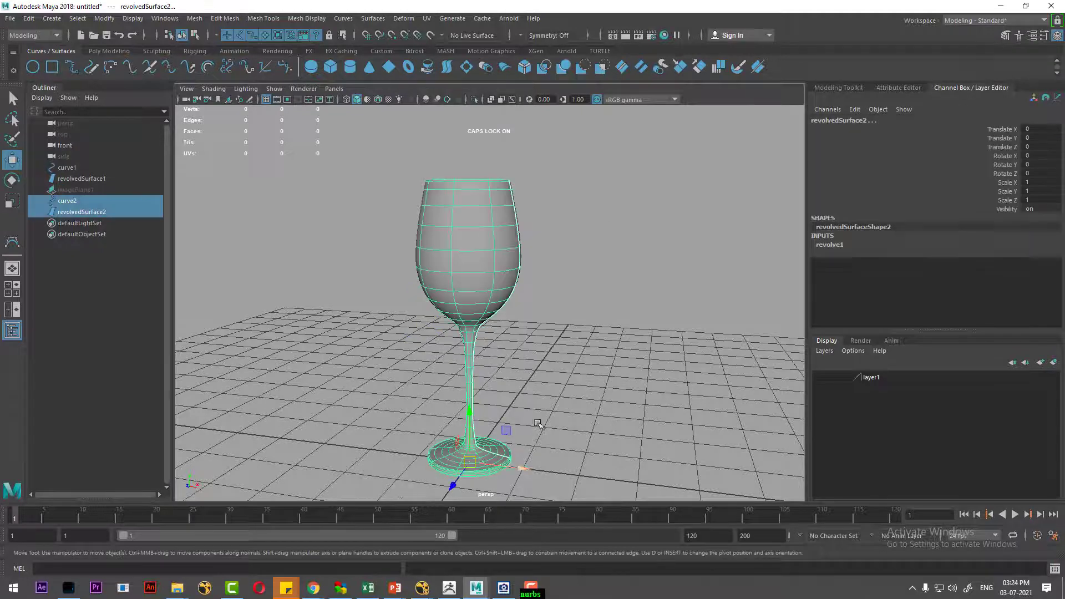
# Delete the glass's construction history via Edit > Delete by Type > History
pyautogui.keyDown('alt'); pyautogui.moveTo(537, 424); pyautogui.dragTo(554, 416); pyautogui.keyUp('alt')
pyautogui.click(29, 18)
pyautogui.moveTo(61, 149)
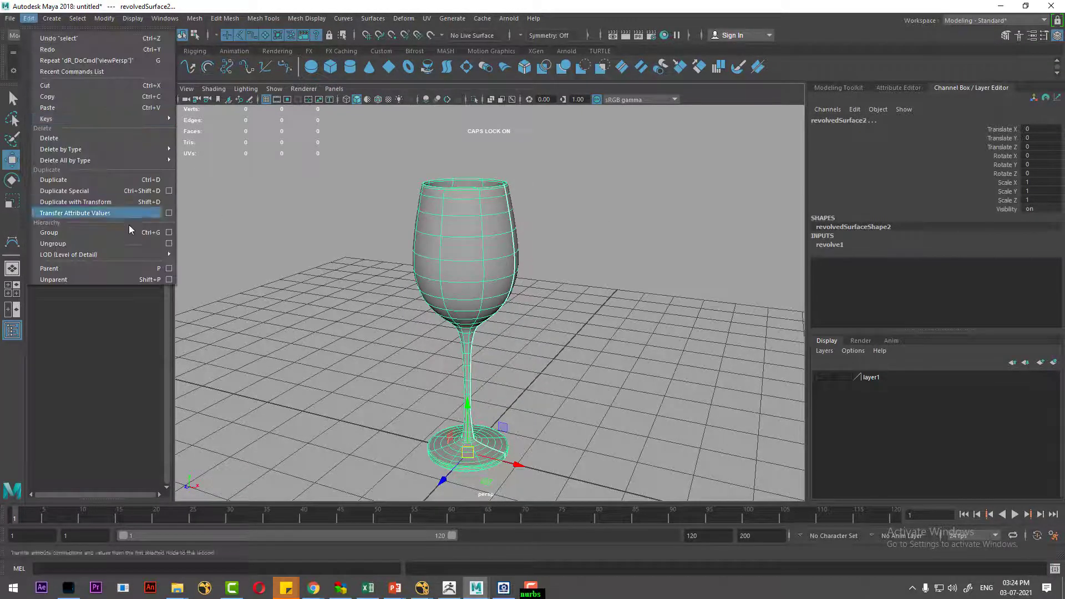
pyautogui.click(213, 161)
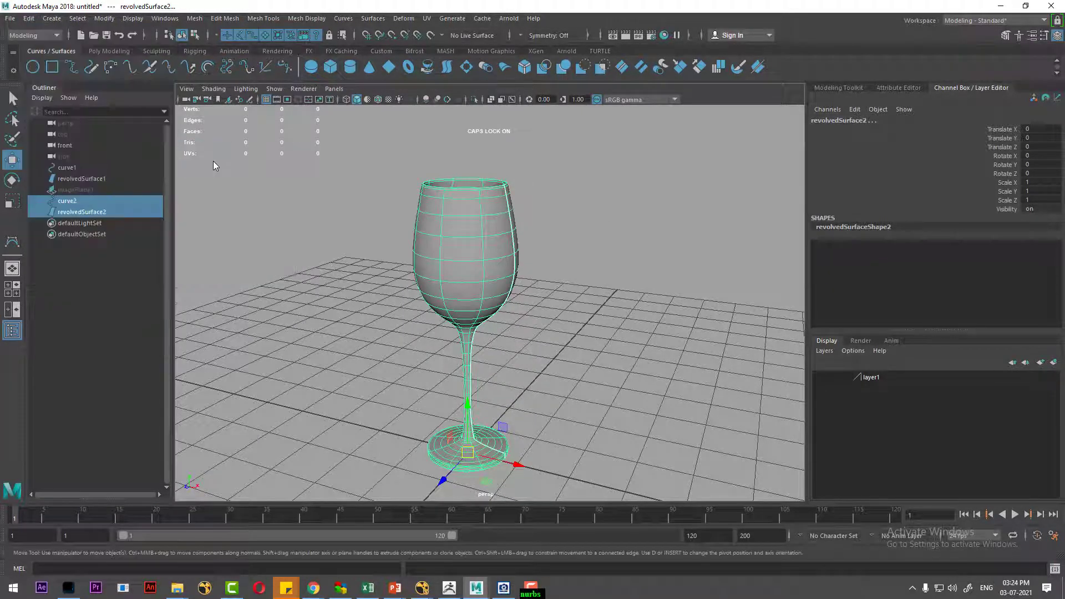
# Put the glass and curve2 in a new blue display layer named GLASS
pyautogui.moveTo(555, 377)
pyautogui.keyDown('alt'); pyautogui.mouseDown()
pyautogui.moveTo(542, 380)
pyautogui.moveTo(609, 325)
pyautogui.moveTo(804, 377)
pyautogui.mouseUp(); pyautogui.keyUp('alt')
pyautogui.click(1054, 364)
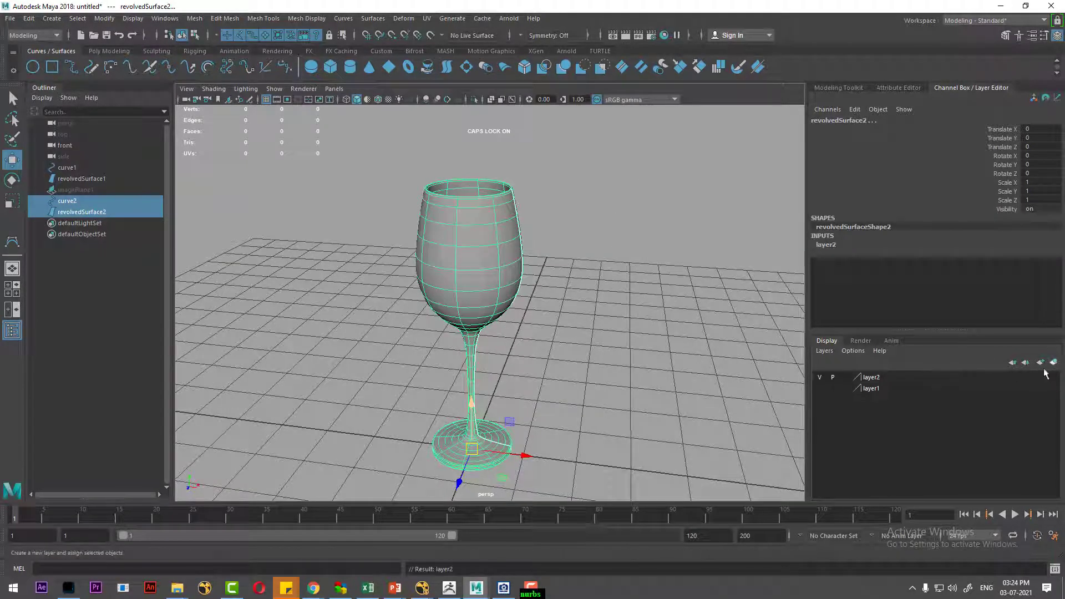
pyautogui.doubleClick(911, 378)
pyautogui.write('GLASS')
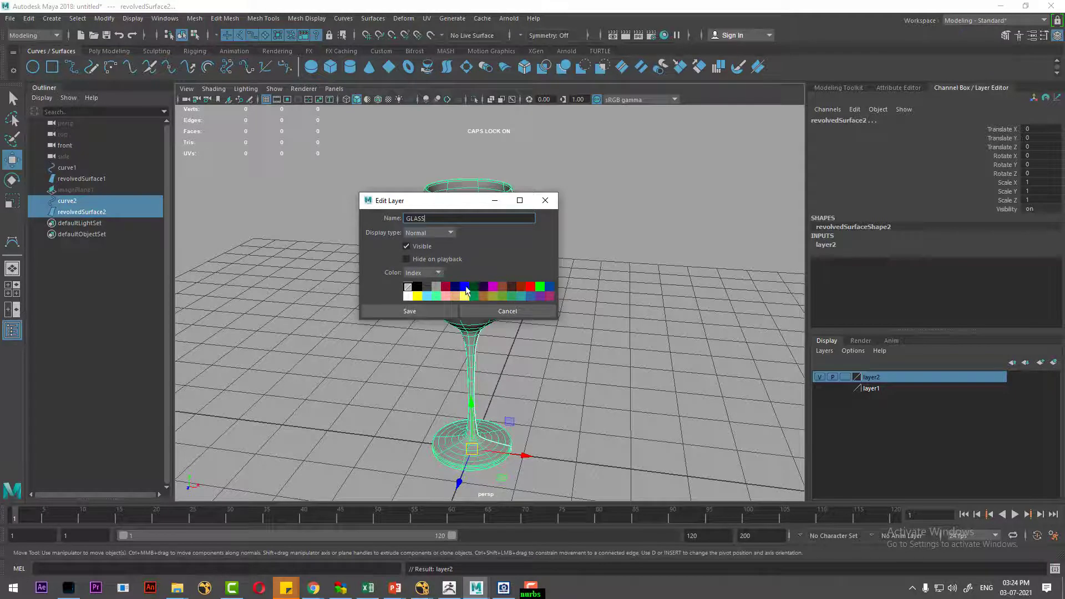
pyautogui.click(424, 309)
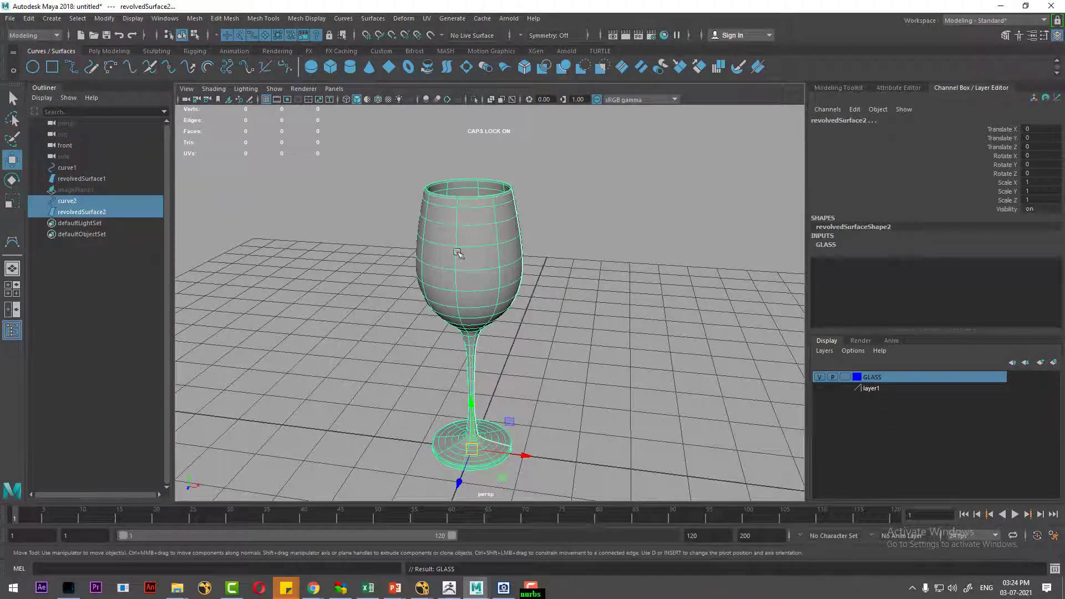
pyautogui.click(613, 351)
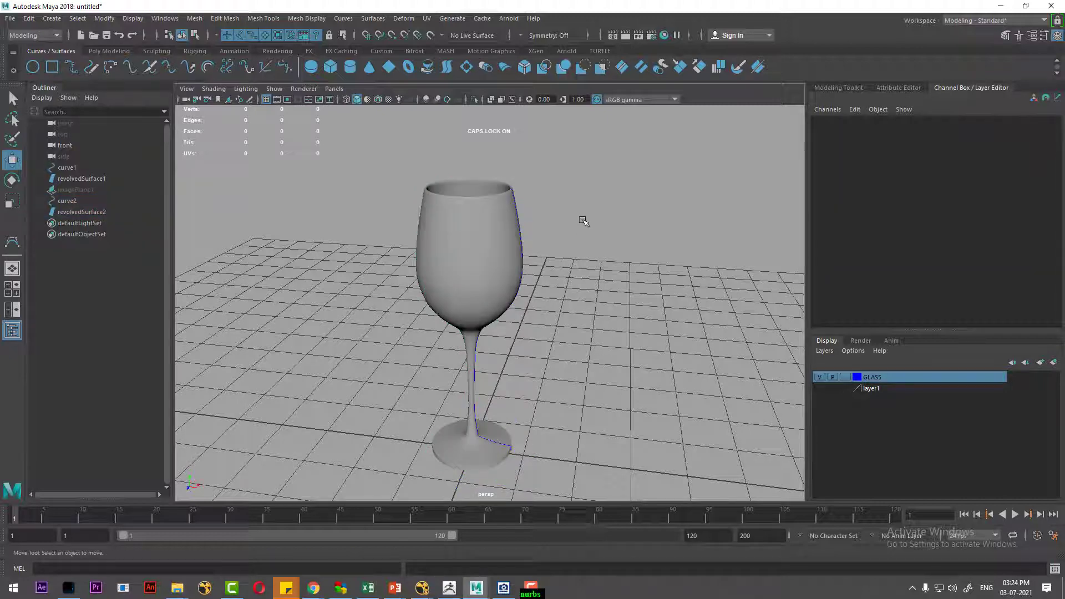
# Group the glass with its profile curve and move group1 to Translate X 4.85
pyautogui.moveTo(503, 396); pyautogui.dragTo(502, 463)
pyautogui.click(560, 408)
pyautogui.moveTo(441, 409)
pyautogui.mouseDown()
pyautogui.moveTo(516, 465)
pyautogui.moveTo(614, 466)
pyautogui.moveTo(513, 442)
pyautogui.mouseUp()
pyautogui.click(553, 402)
pyautogui.hotkey('ctrl', 'z')
pyautogui.hotkey('ctrl', 'z')
pyautogui.moveTo(526, 455); pyautogui.dragTo(749, 484)
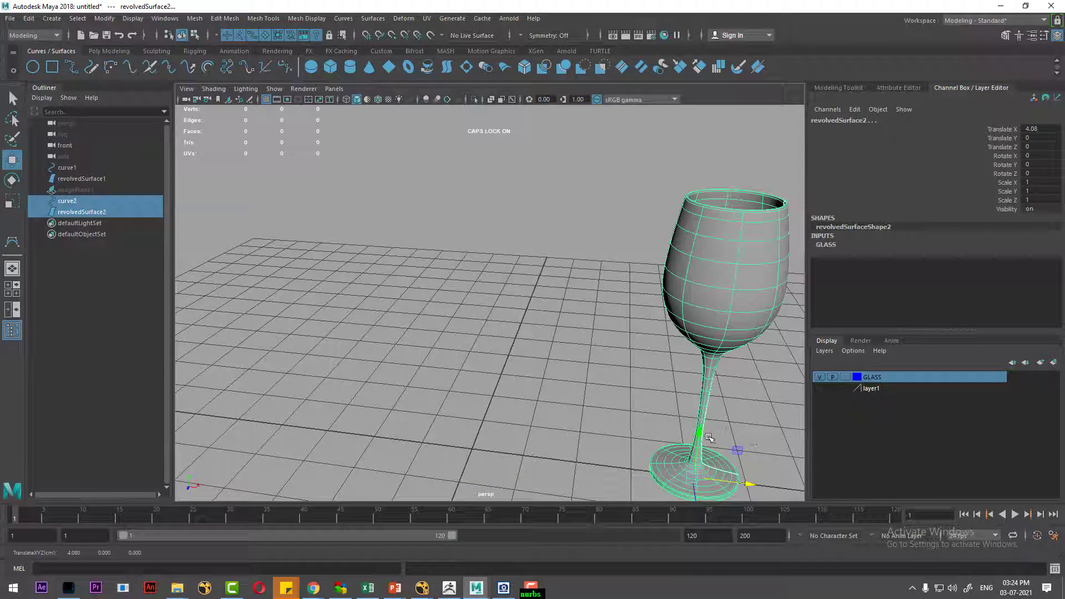
pyautogui.hotkey('ctrl', 'z')
pyautogui.hotkey('ctrl', 'g')
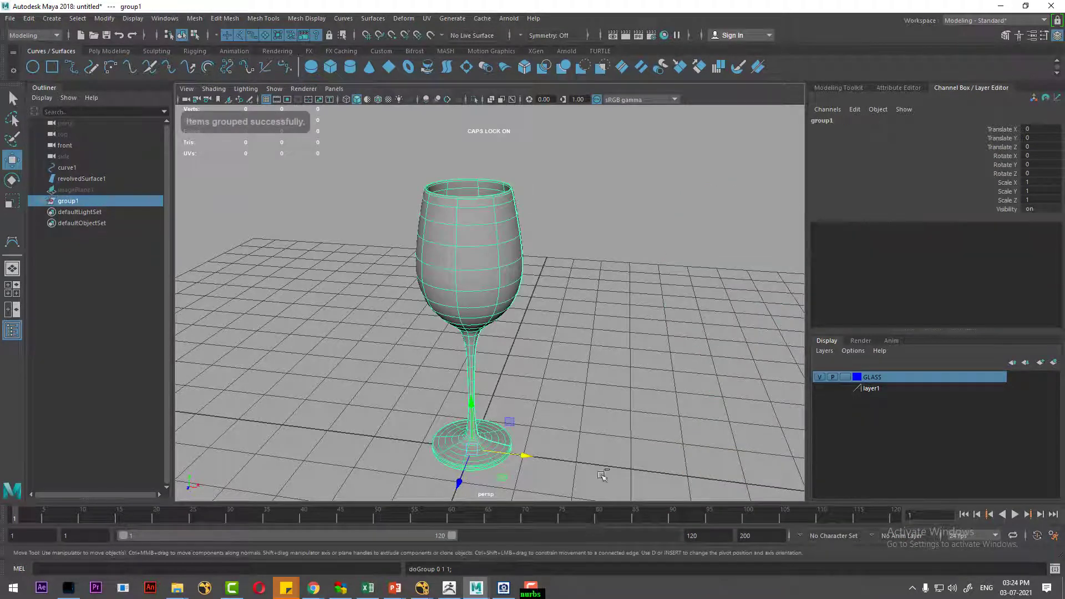
pyautogui.moveTo(537, 460); pyautogui.dragTo(807, 494)
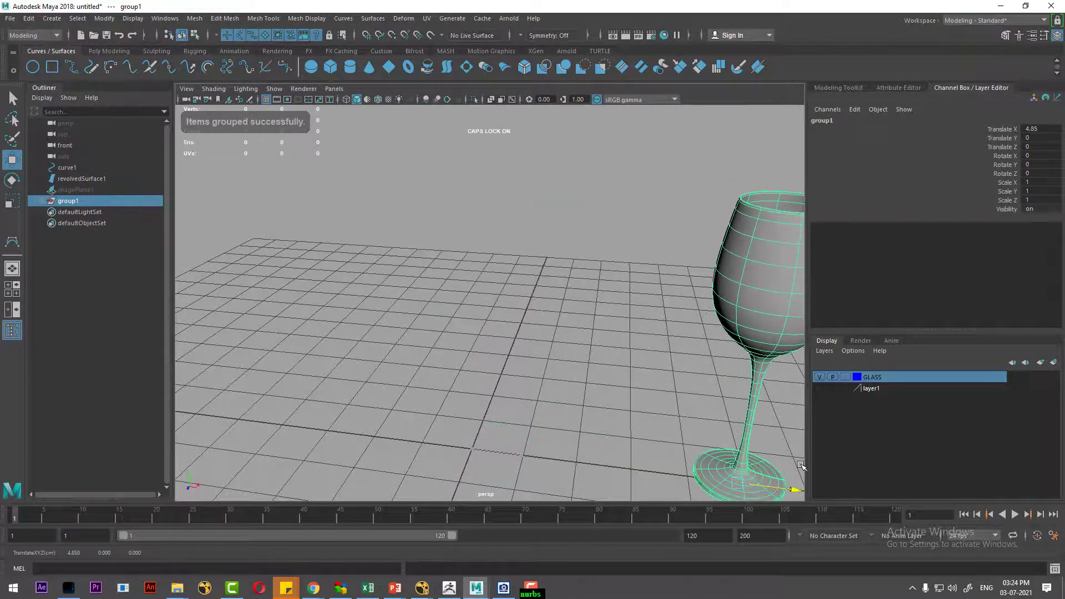
# Hide both the GLASS layer and the pawn's layer
pyautogui.click(819, 388)
pyautogui.moveTo(477, 388)
pyautogui.keyDown('alt'); pyautogui.mouseDown()
pyautogui.moveTo(499, 358)
pyautogui.moveTo(488, 399)
pyautogui.mouseUp(); pyautogui.keyUp('alt')
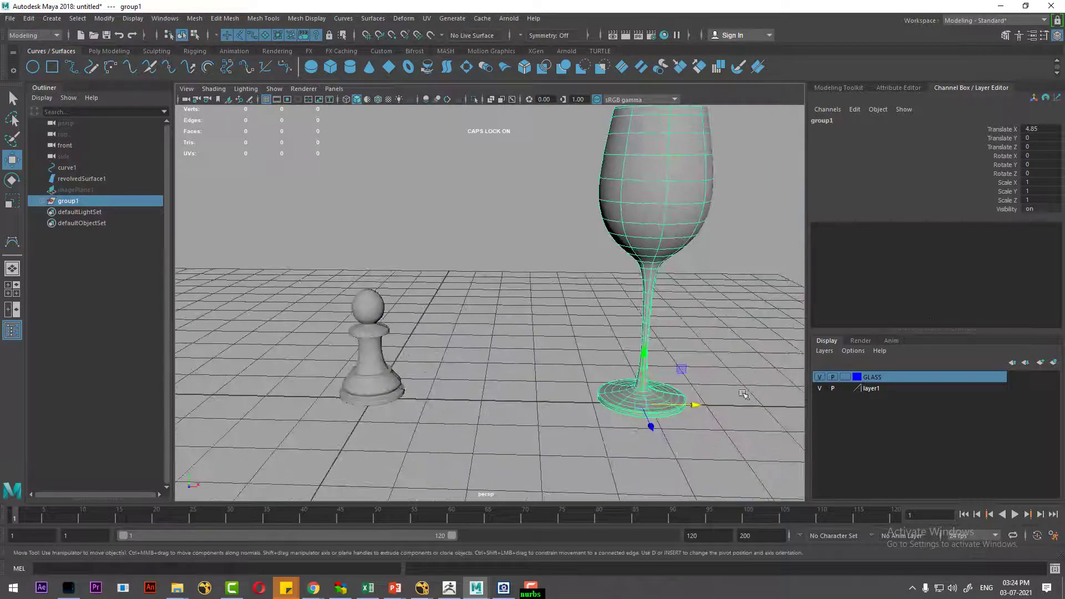
pyautogui.click(819, 377)
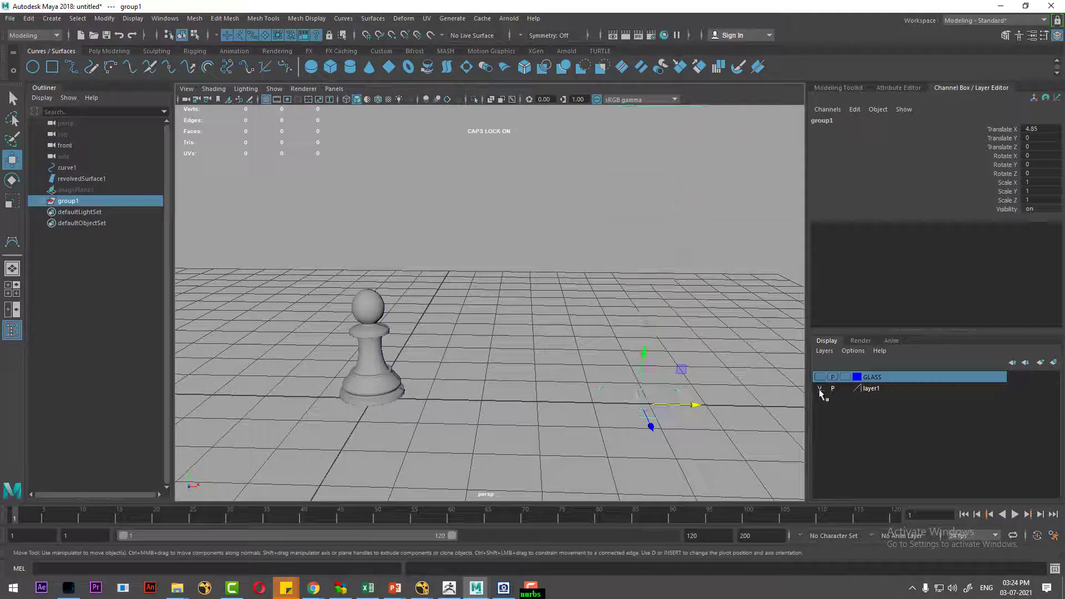
pyautogui.keyDown('alt'); pyautogui.moveTo(638, 389); pyautogui.dragTo(616, 370); pyautogui.keyUp('alt')
# Select the hidden reference image plane and delete it
pyautogui.hotkey('ctrl', 'shift', 'h')
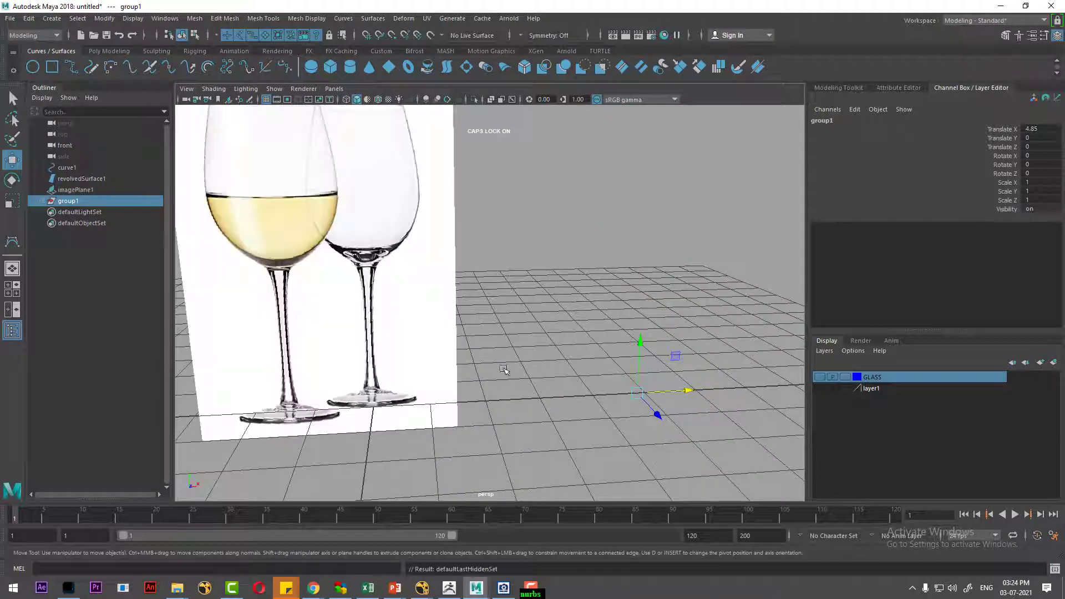
pyautogui.press('f')
pyautogui.press('Delete')
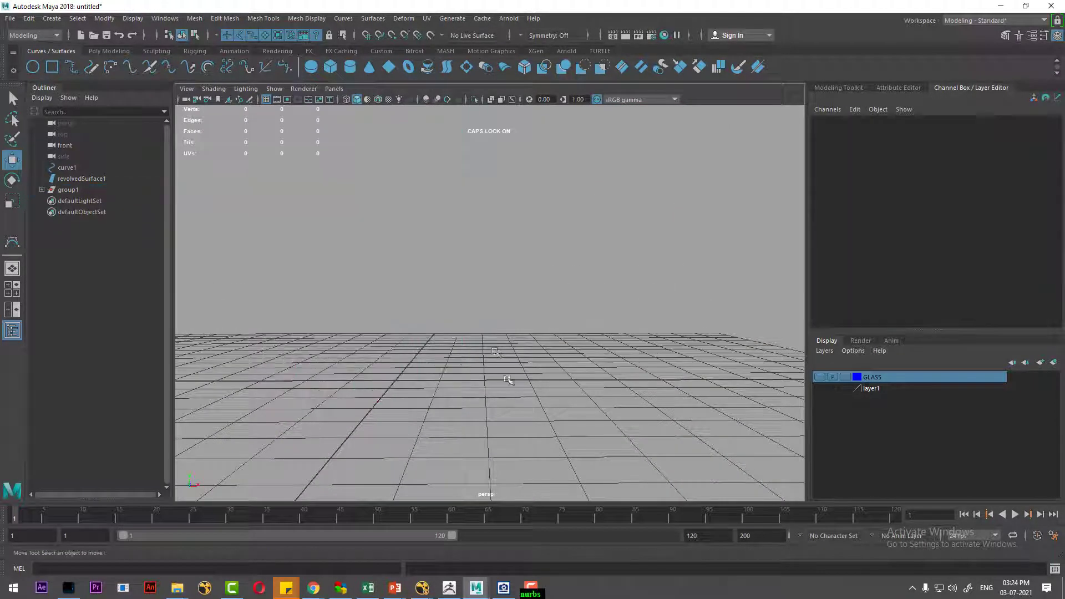
pyautogui.press('space')
# Import the stainless steel bottle image from the NURBS folder as a front-view image plane
pyautogui.moveTo(351, 219); pyautogui.dragTo(348, 251)
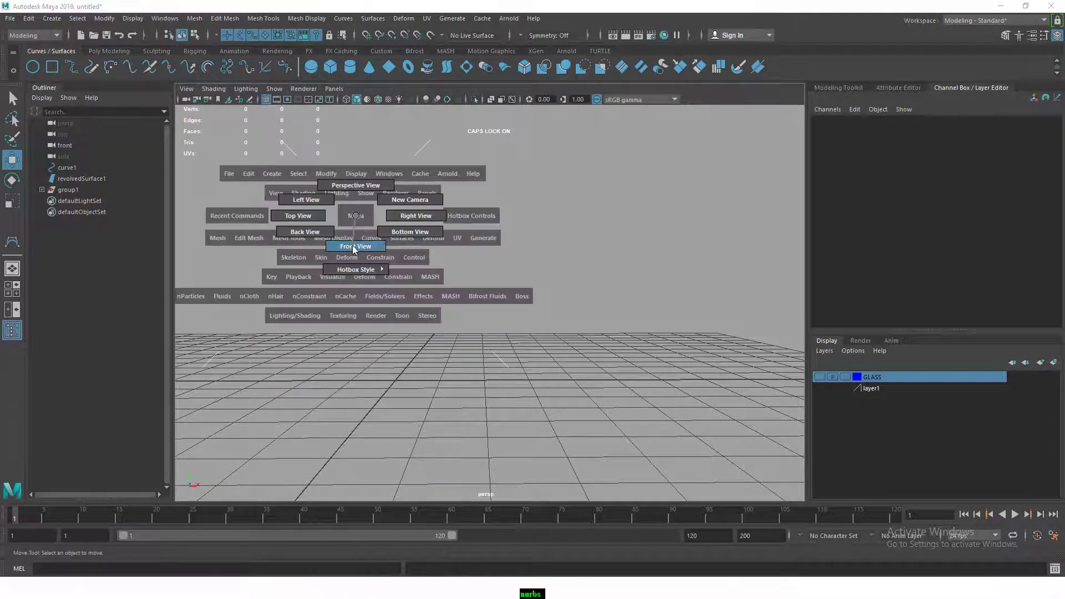
pyautogui.scroll(-5, 424, 330)
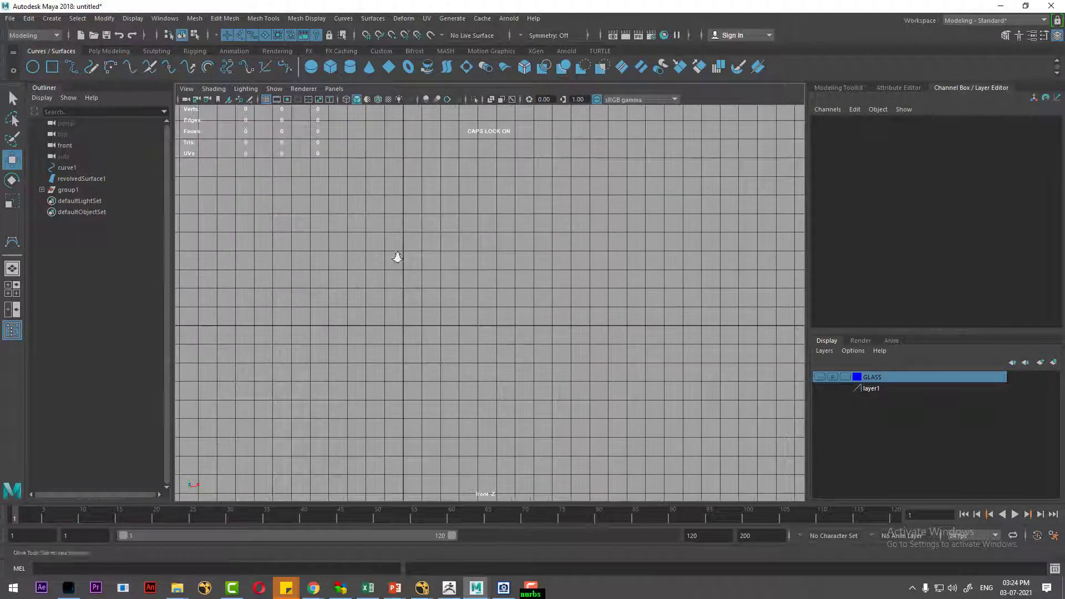
pyautogui.click(186, 89)
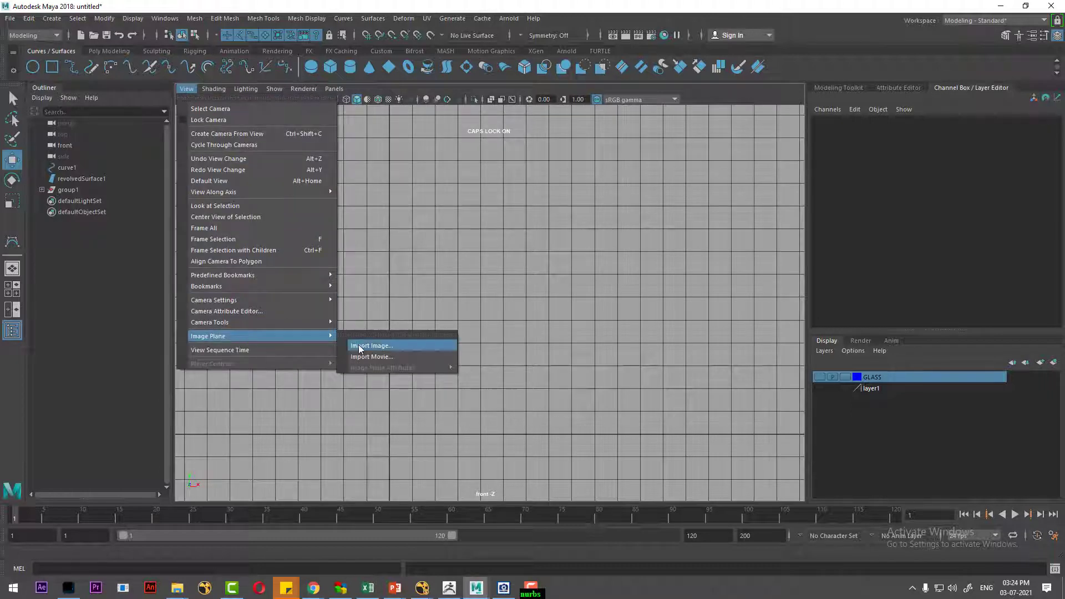
pyautogui.click(358, 345)
pyautogui.click(361, 236)
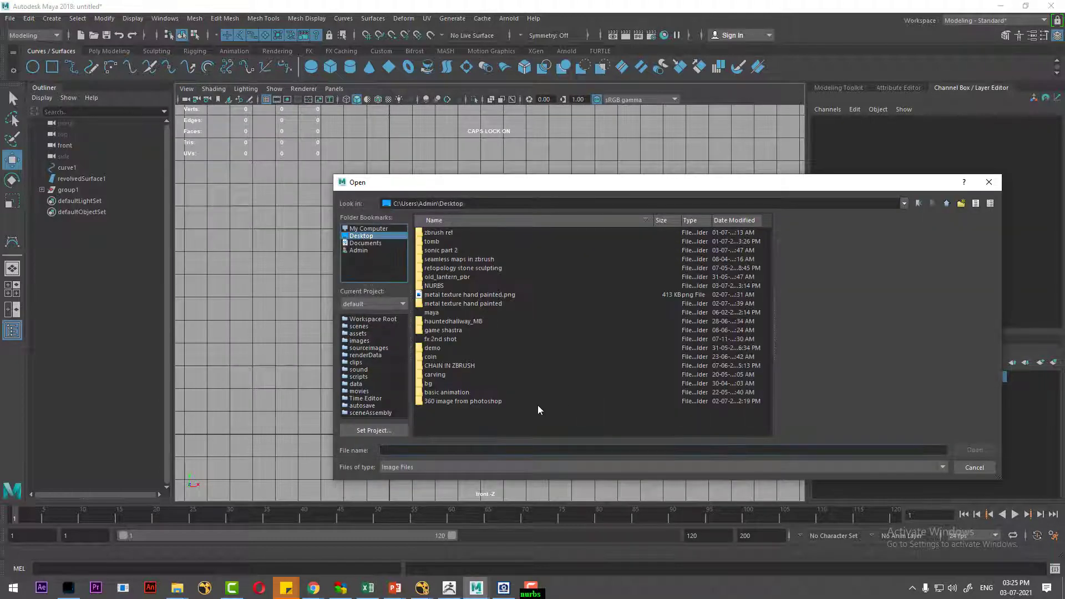
pyautogui.click(441, 322)
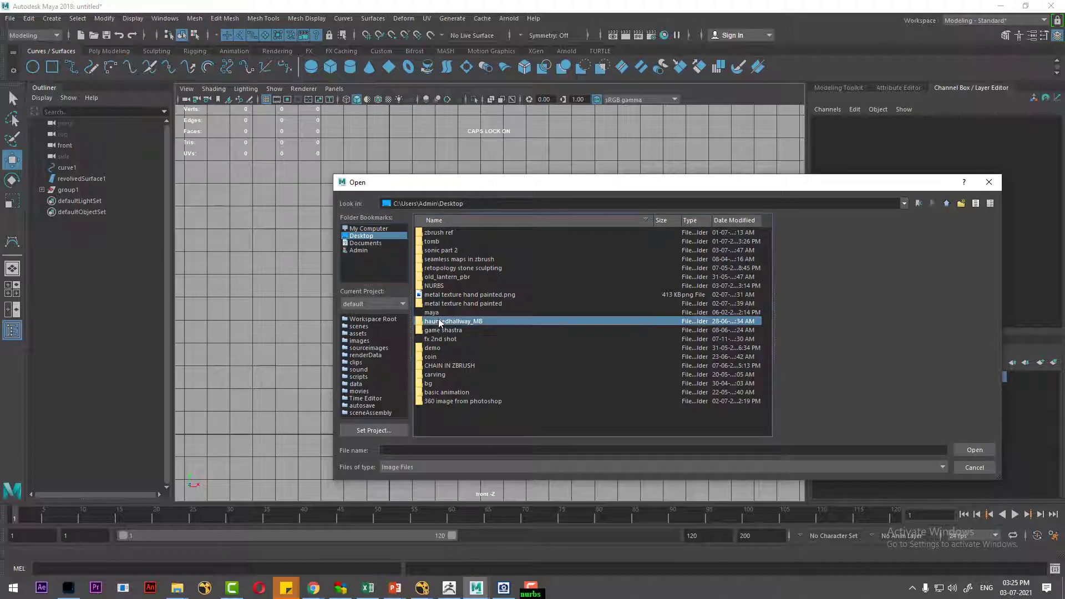
pyautogui.press('n')
pyautogui.doubleClick(439, 287)
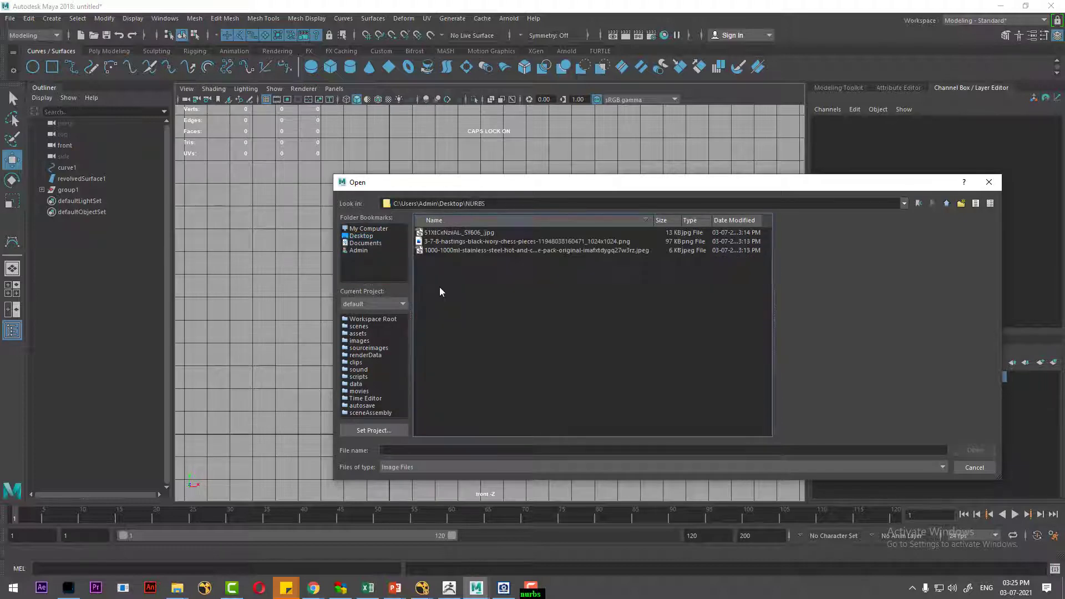
pyautogui.click(445, 250)
pyautogui.doubleClick(446, 250)
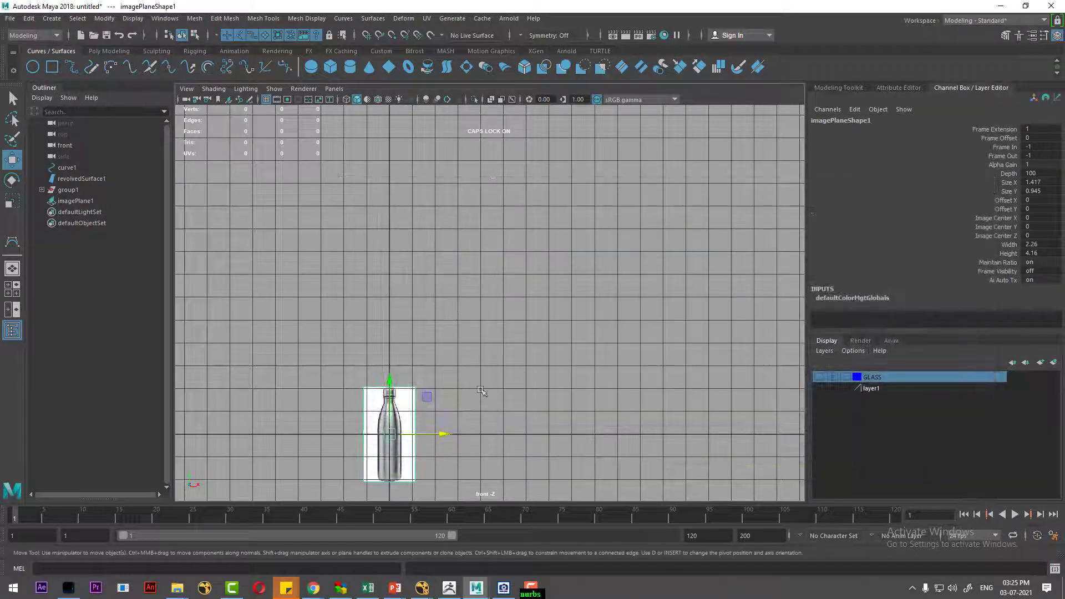
# Raise the bottle image plane to Translate Y 2.074 and frame the view on the cap
pyautogui.press('f')
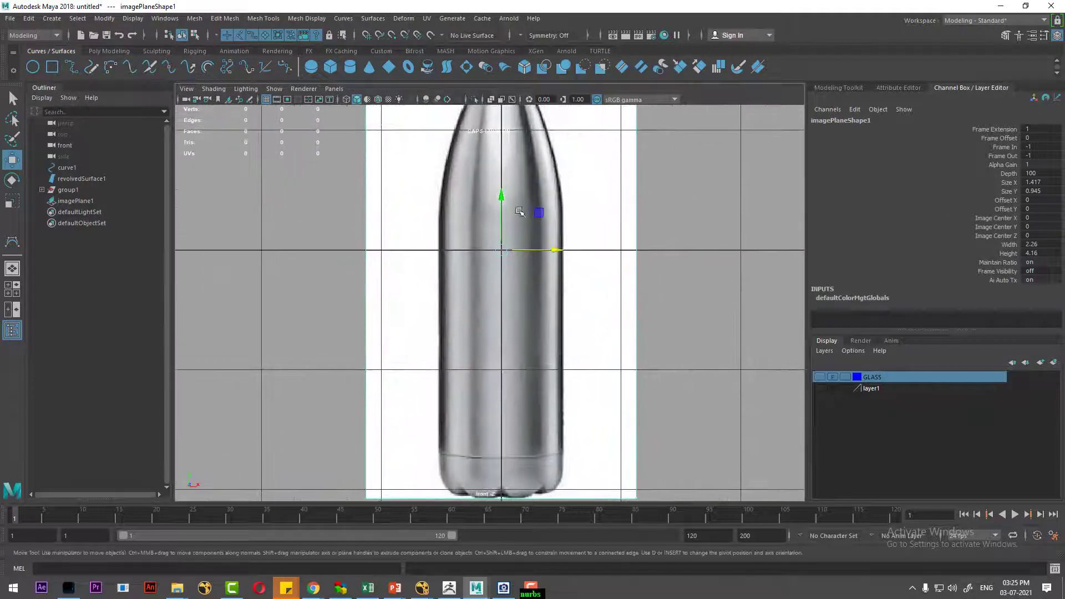
pyautogui.moveTo(502, 211); pyautogui.dragTo(505, 106)
pyautogui.scroll(-3, 515, 244)
pyautogui.scroll(-3, 516, 244)
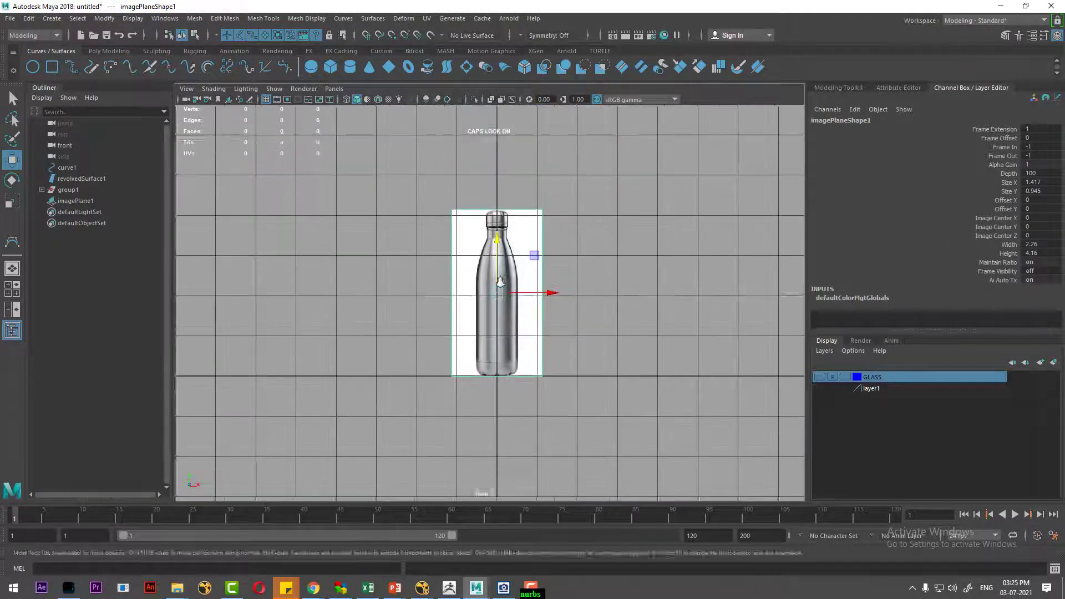
pyautogui.scroll(2, 535, 423)
pyautogui.scroll(2, 583, 364)
pyautogui.scroll(2, 563, 377)
pyautogui.scroll(1, 563, 378)
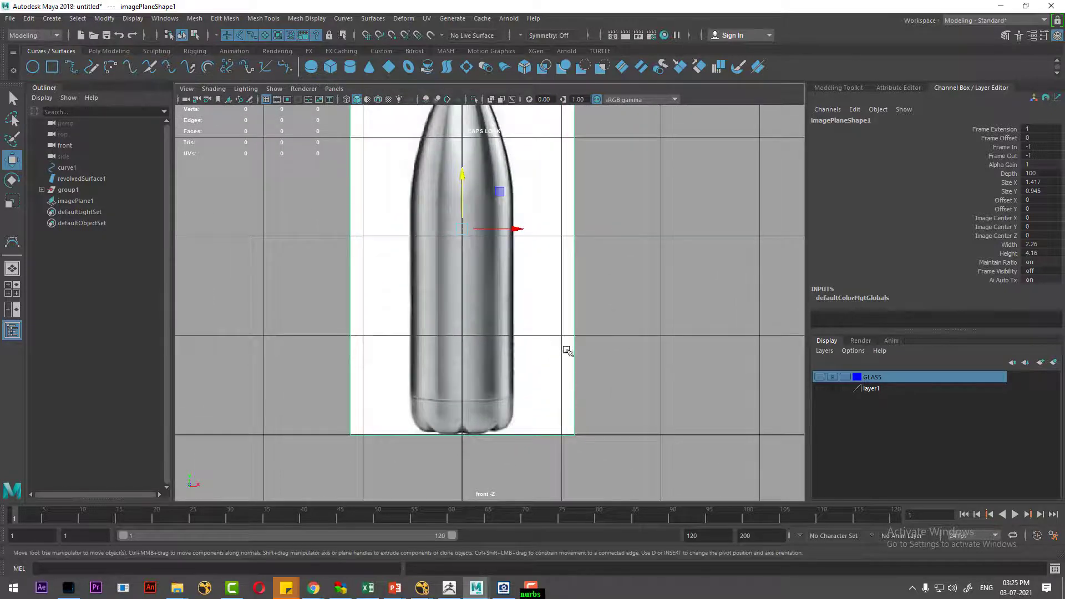
pyautogui.keyDown('alt'); pyautogui.moveTo(565, 352); pyautogui.dragTo(590, 386, button='middle'); pyautogui.keyUp('alt')
pyautogui.moveTo(526, 227); pyautogui.dragTo(498, 300)
pyautogui.click(398, 341)
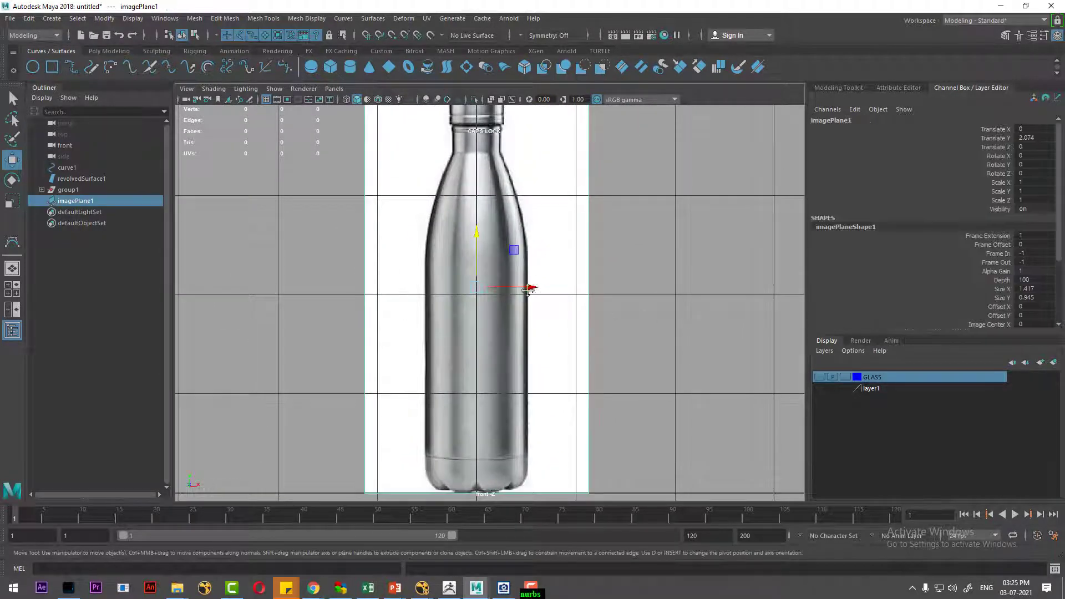
pyautogui.keyDown('alt'); pyautogui.moveTo(527, 295); pyautogui.dragTo(518, 357, button='middle'); pyautogui.keyUp('alt')
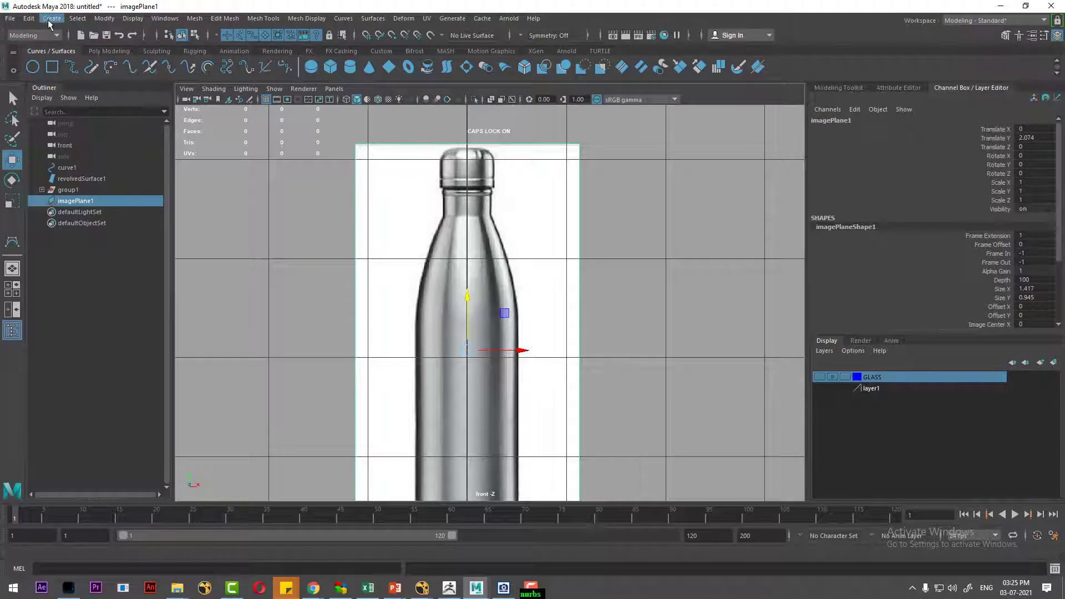
# With the CV Curve Tool, trace the cap from its top centre across to the rounded corner
pyautogui.click(51, 18)
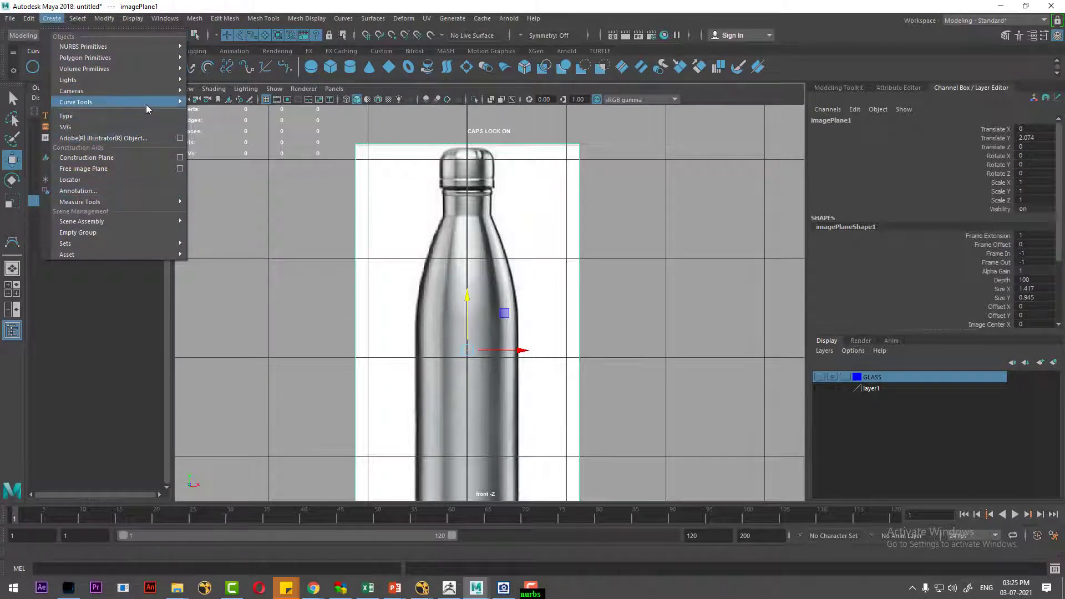
pyautogui.moveTo(75, 101)
pyautogui.click(206, 111)
pyautogui.scroll(3, 575, 261)
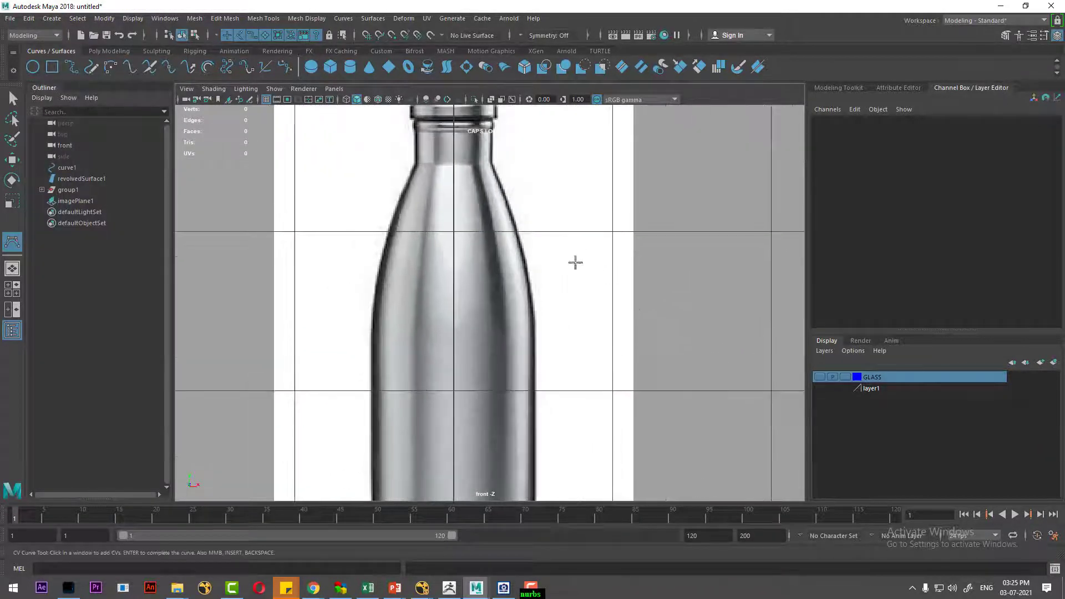
pyautogui.scroll(3, 575, 261)
pyautogui.scroll(5, 475, 358)
pyautogui.scroll(2, 409, 254)
pyautogui.scroll(3, 409, 254)
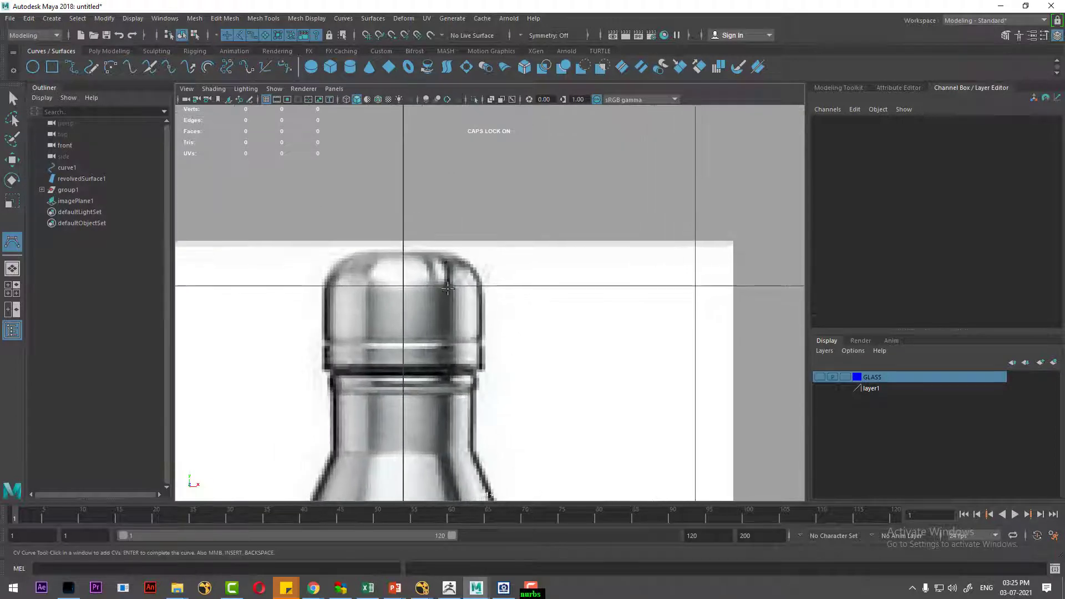
pyautogui.scroll(2, 401, 249)
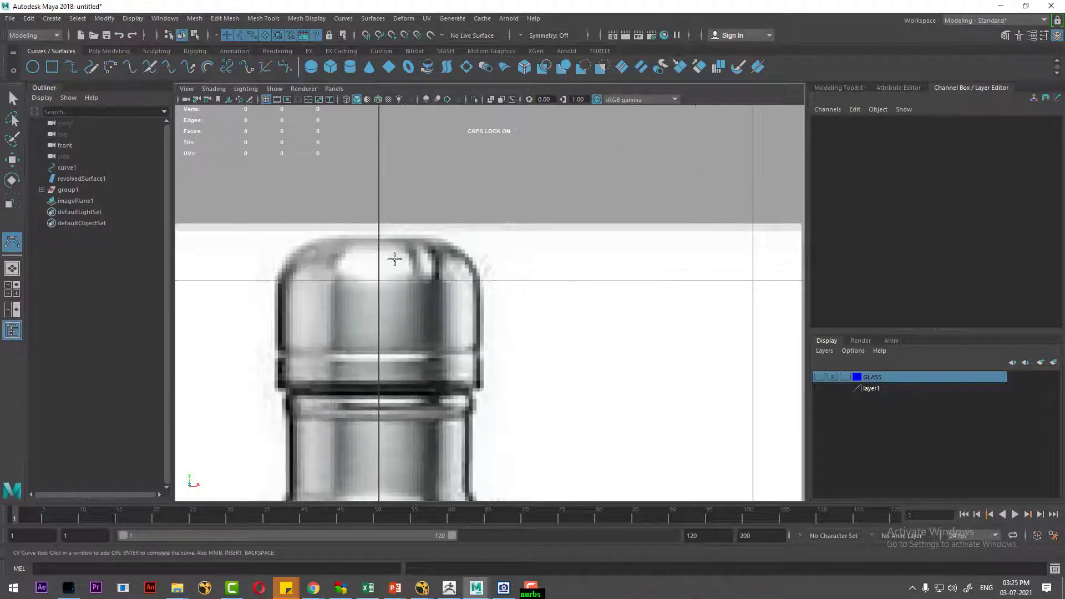
pyautogui.click(378, 240)
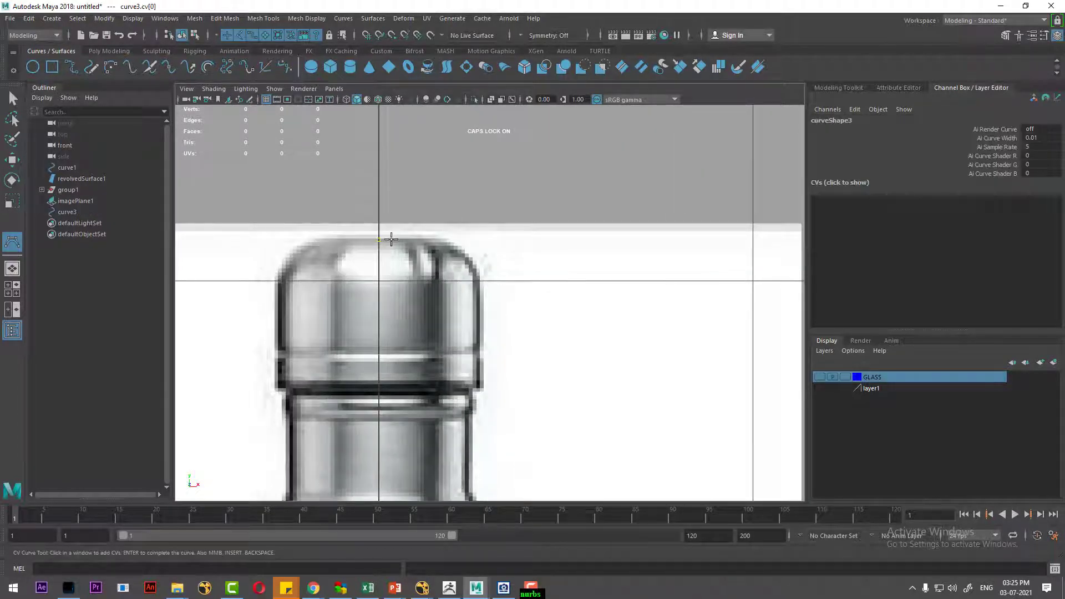
pyautogui.click(393, 240)
pyautogui.click(437, 240)
pyautogui.click(474, 265)
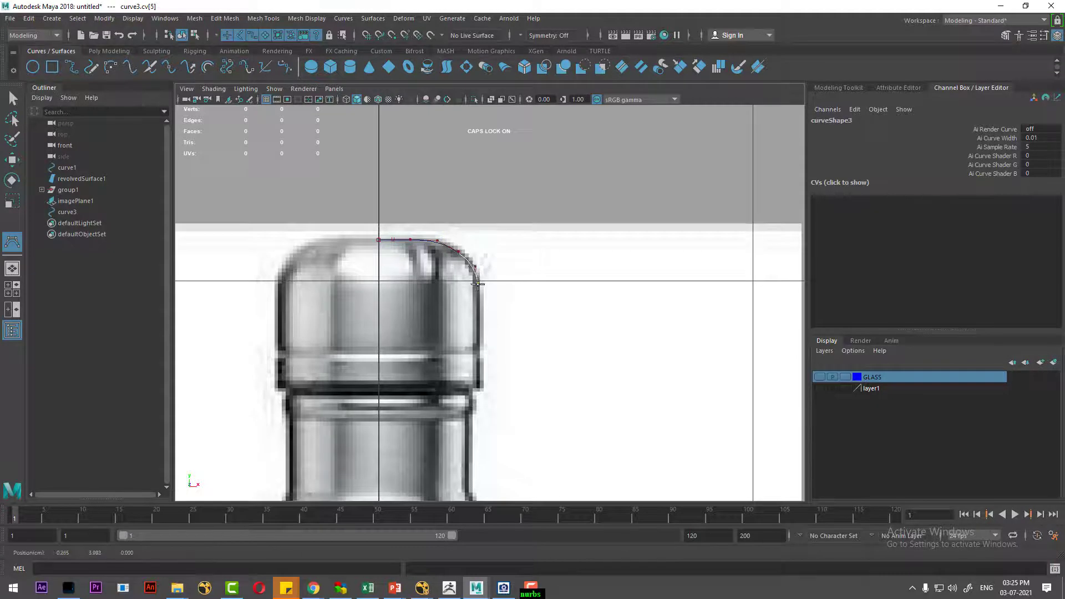
# Continue the CV curve down the side of the bottle cap
pyautogui.keyDown('alt'); pyautogui.moveTo(477, 285); pyautogui.dragTo(438, 203, button='middle'); pyautogui.keyUp('alt')
pyautogui.click(449, 238)
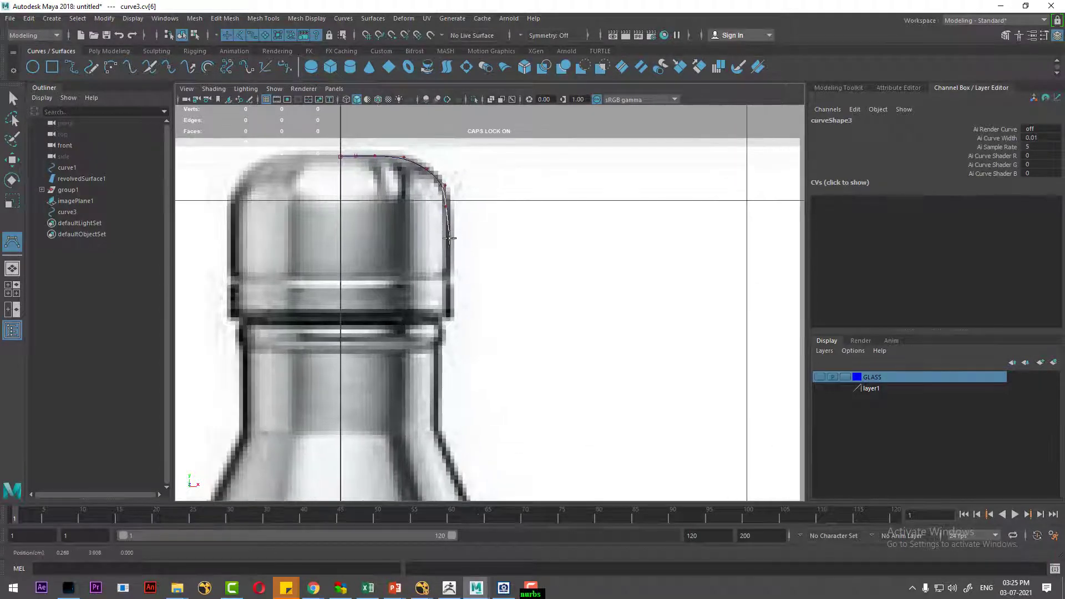
pyautogui.click(446, 275)
pyautogui.scroll(4, 502, 349)
pyautogui.scroll(4, 566, 411)
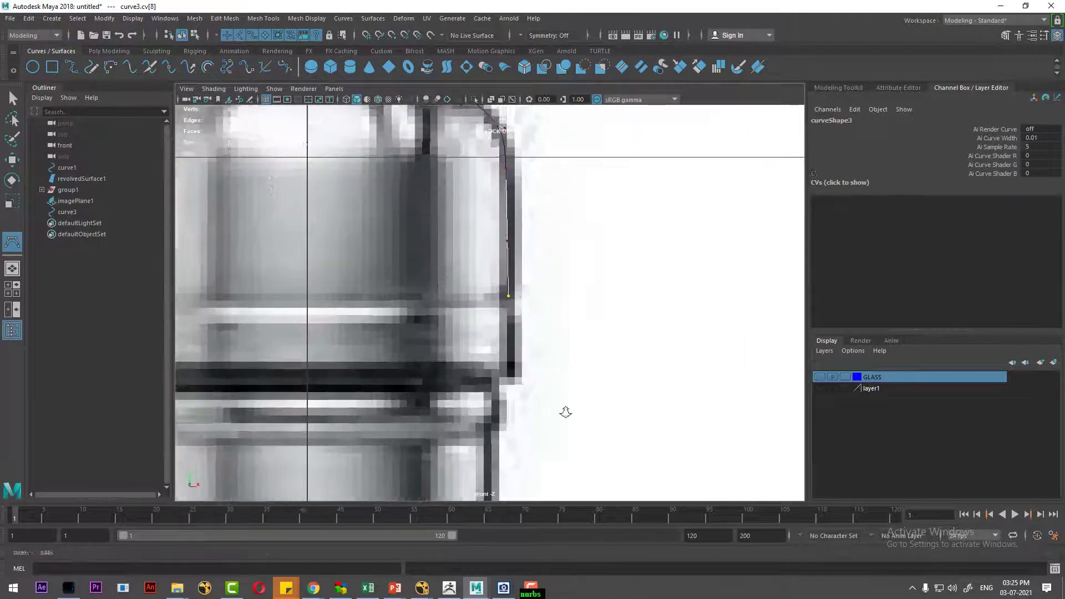
pyautogui.scroll(4, 589, 386)
pyautogui.click(537, 284)
pyautogui.moveTo(553, 303); pyautogui.dragTo(552, 296)
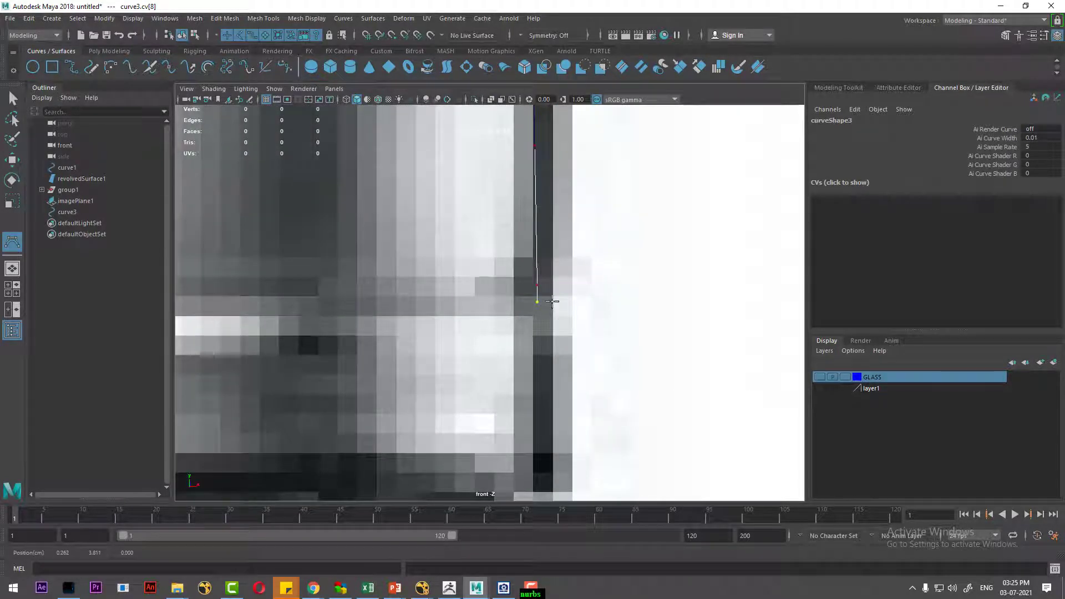
pyautogui.click(559, 305)
pyautogui.click(560, 328)
# Finish the curve with points around the cap rim down to the collar ring
pyautogui.scroll(-5, 533, 358)
pyautogui.scroll(2, 554, 407)
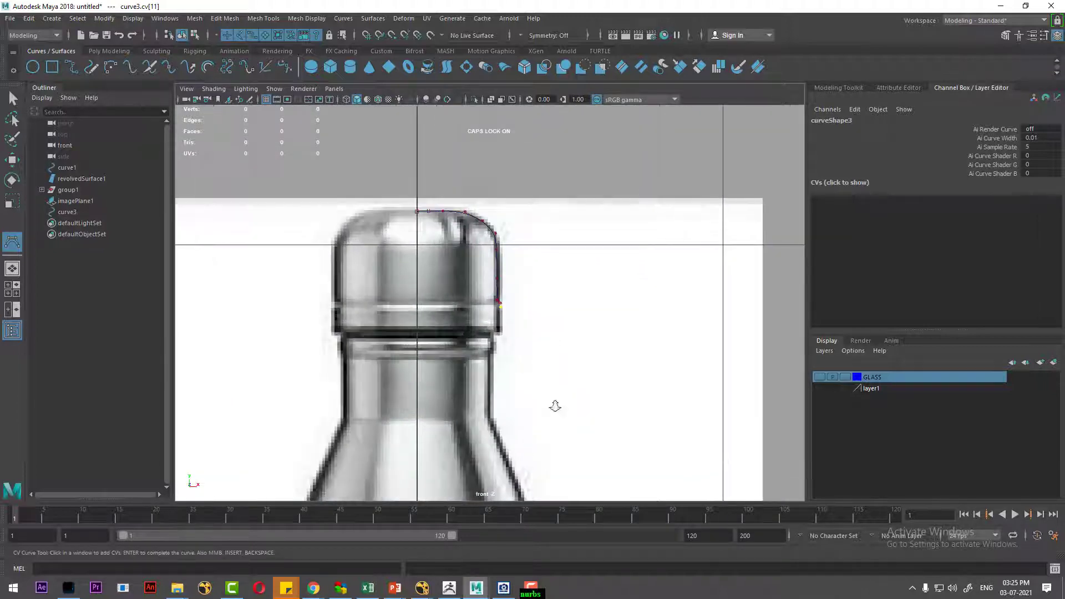
pyautogui.scroll(2, 542, 373)
pyautogui.scroll(2, 507, 345)
pyautogui.click(508, 336)
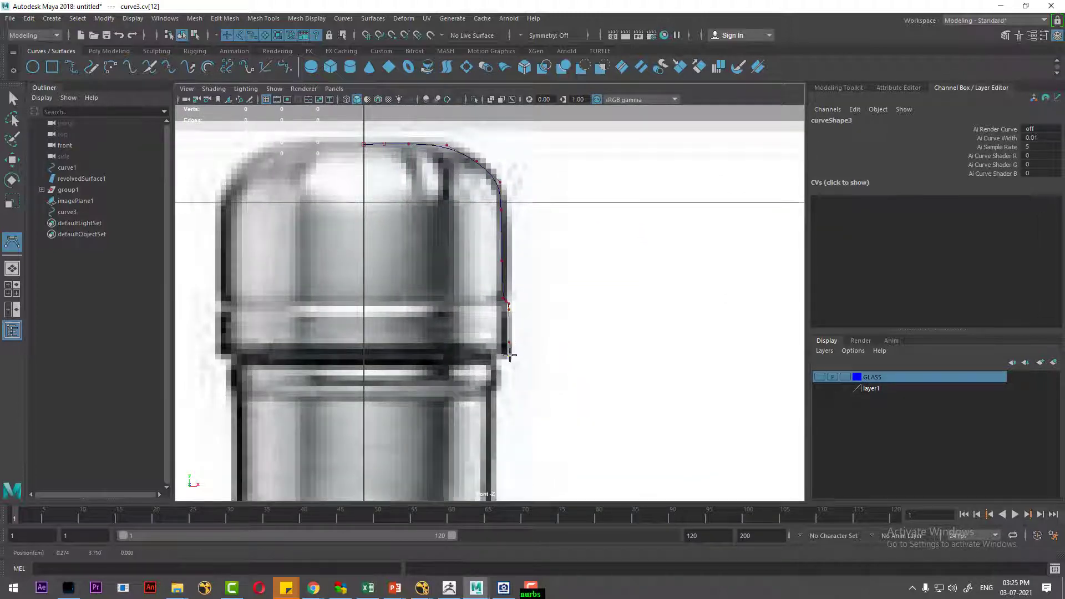
pyautogui.click(509, 348)
pyautogui.scroll(1, 526, 340)
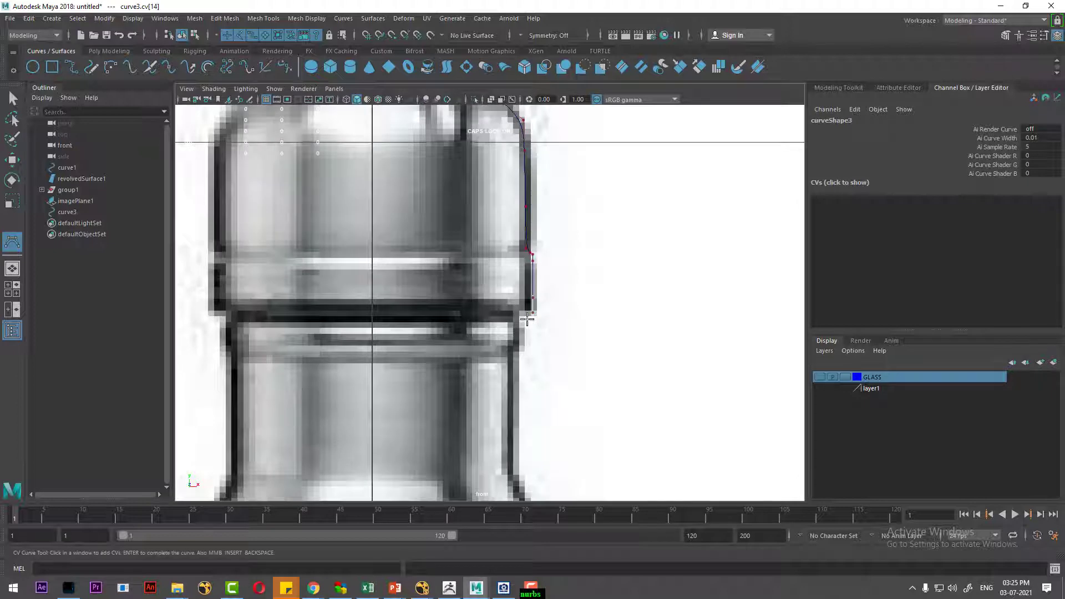
pyautogui.scroll(1, 552, 331)
pyautogui.click(544, 327)
pyautogui.click(543, 318)
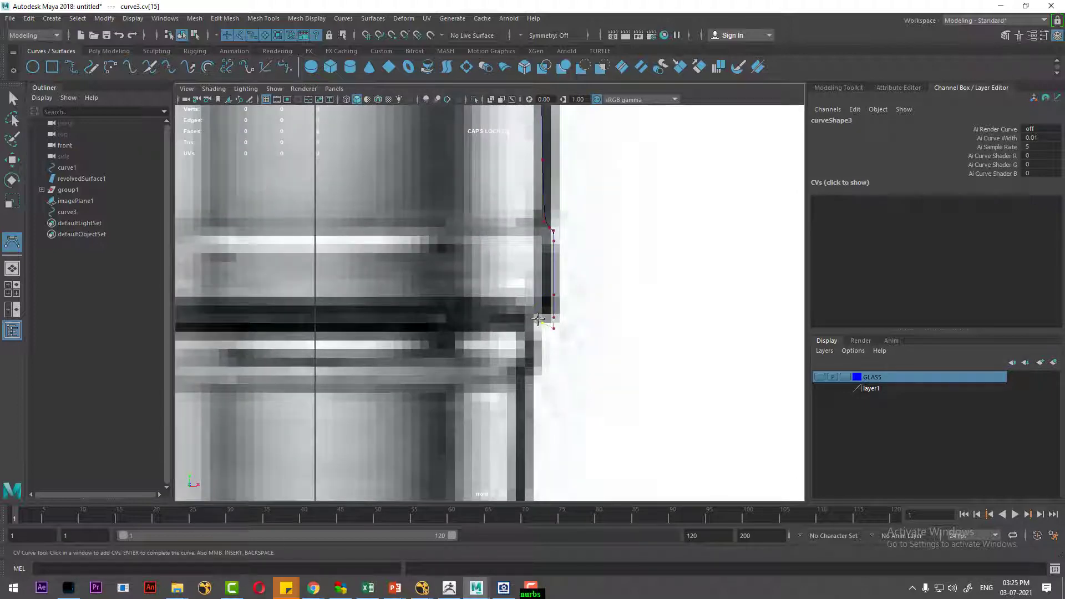
pyautogui.scroll(-10, 532, 316)
pyautogui.scroll(5, 499, 277)
pyautogui.scroll(4, 477, 299)
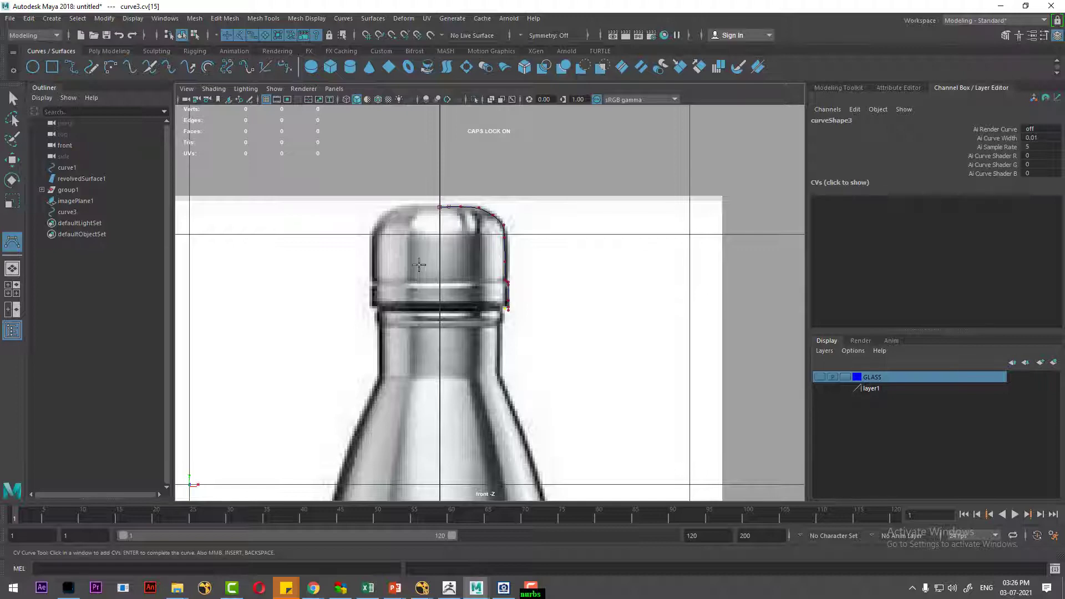
# Add CV points along the cap's lower edge and around the neck ring corner
pyautogui.scroll(2, 484, 251)
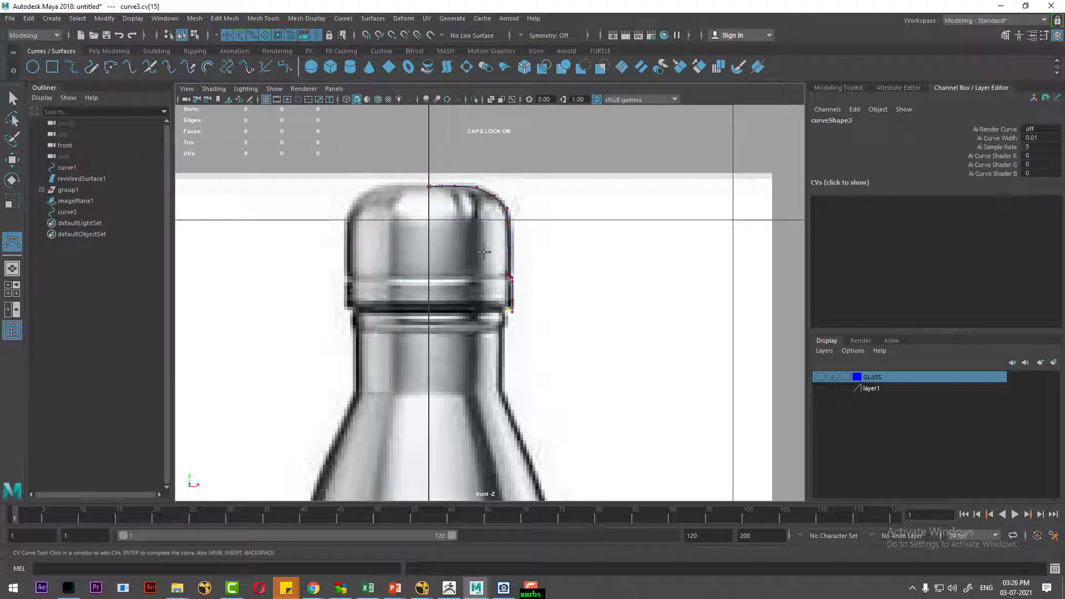
pyautogui.scroll(4, 495, 311)
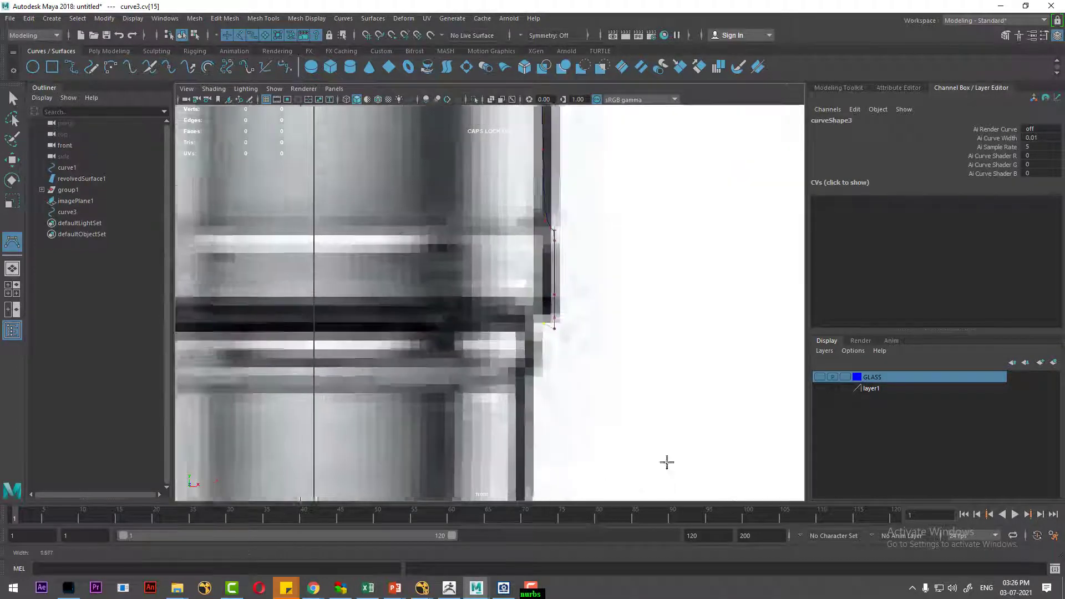
pyautogui.scroll(2, 555, 333)
pyautogui.click(551, 328)
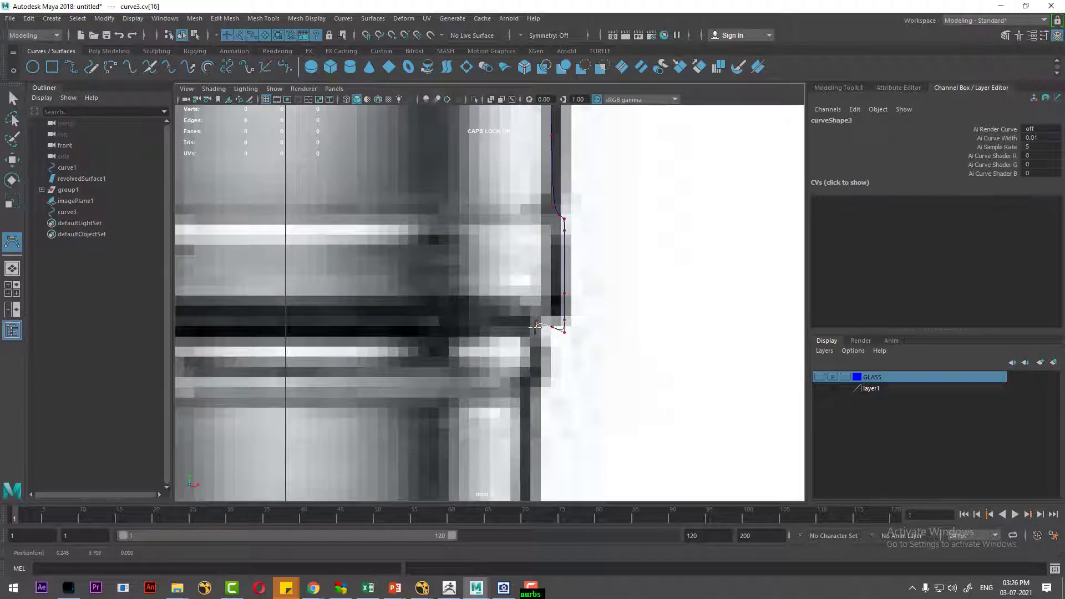
pyautogui.click(537, 322)
pyautogui.click(538, 343)
pyautogui.keyDown('alt'); pyautogui.moveTo(569, 355); pyautogui.dragTo(661, 333, button='middle'); pyautogui.keyUp('alt')
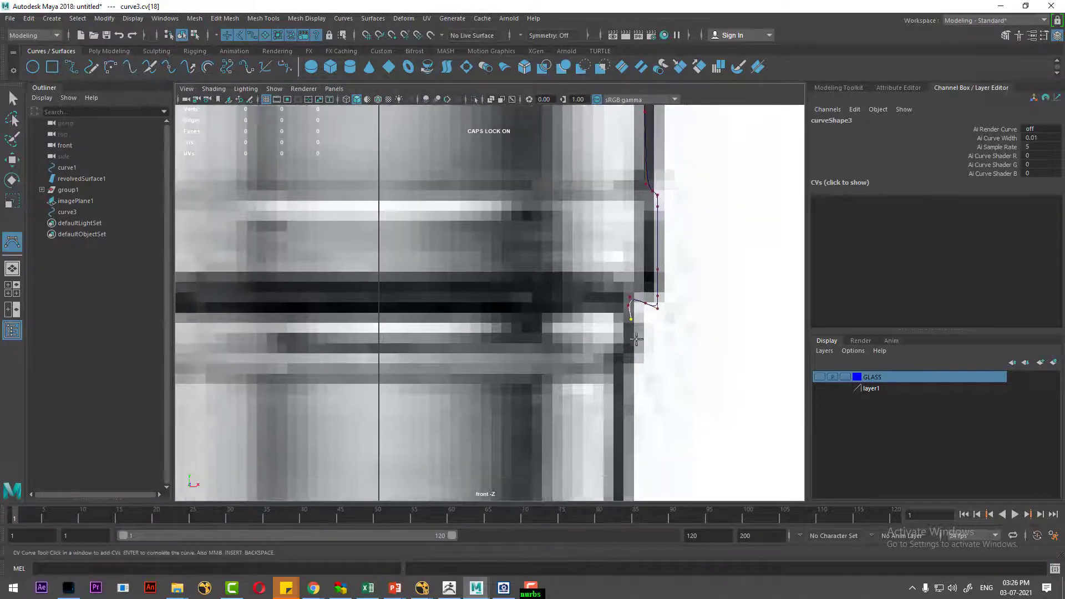
pyautogui.click(641, 333)
pyautogui.click(639, 360)
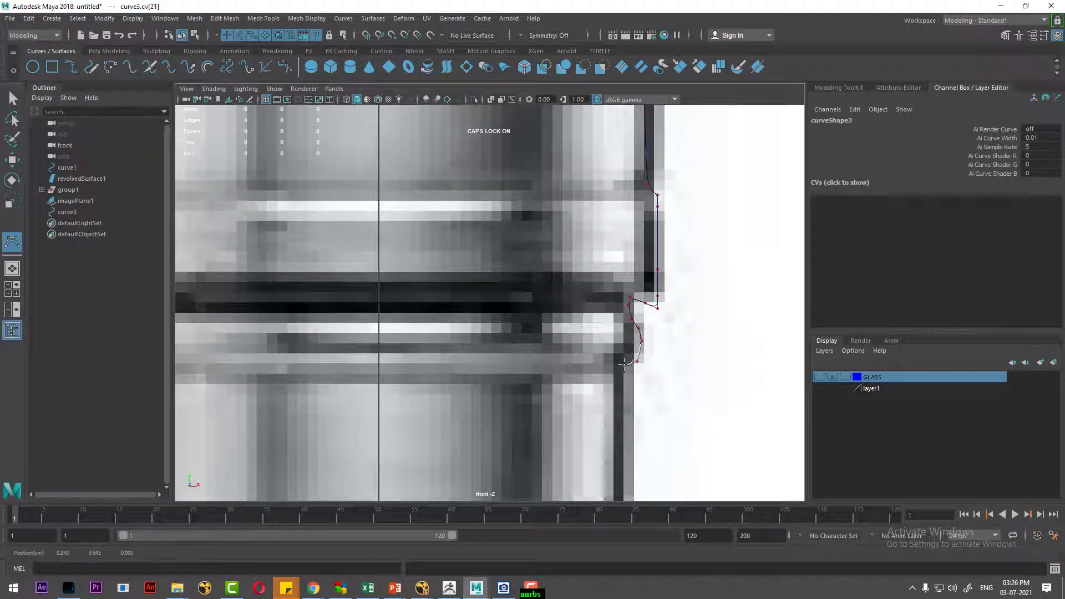
# Continue CVs down the neck toward the shoulder, deleting one misplaced point
pyautogui.scroll(-5, 633, 366)
pyautogui.scroll(3, 548, 269)
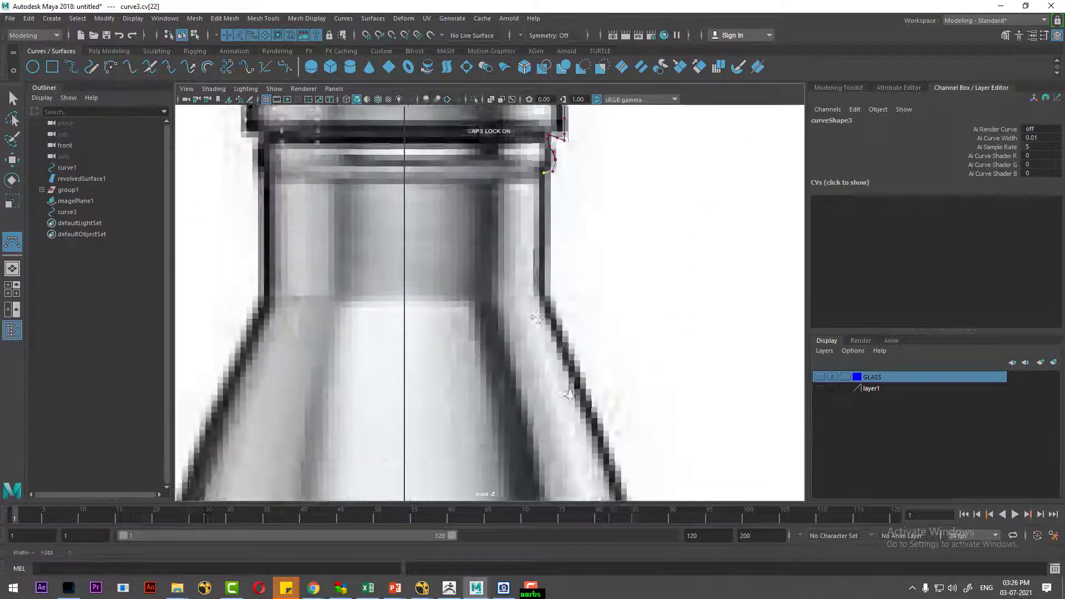
pyautogui.scroll(3, 549, 270)
pyautogui.scroll(3, 551, 273)
pyautogui.click(556, 275)
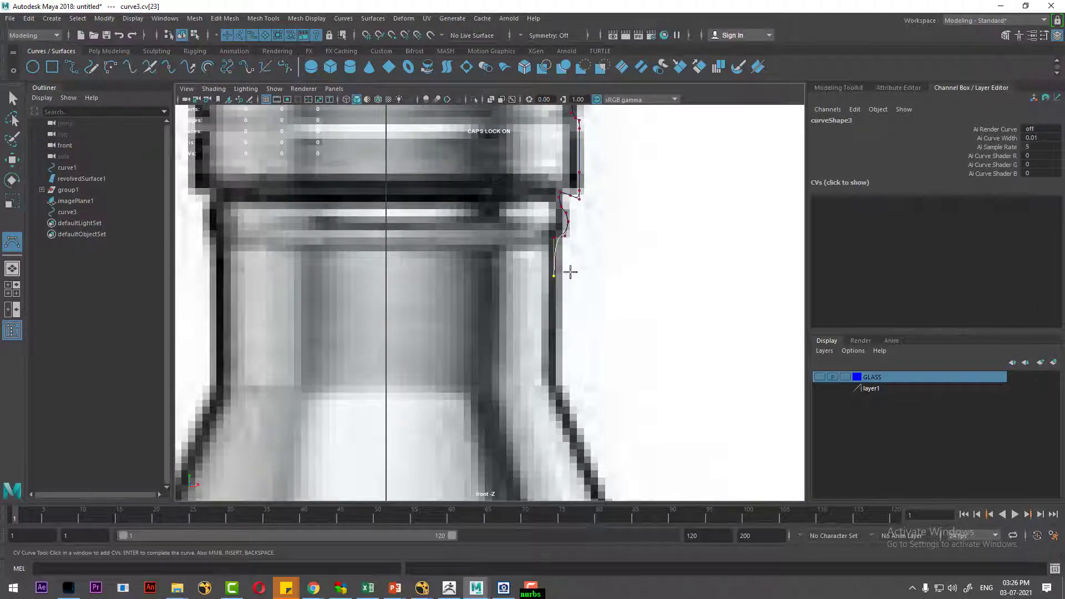
pyautogui.press('BackSpace')
pyautogui.click(557, 264)
pyautogui.click(554, 285)
pyautogui.click(554, 333)
pyautogui.click(555, 377)
pyautogui.keyDown('alt'); pyautogui.moveTo(582, 376); pyautogui.dragTo(564, 300, button='middle'); pyautogui.keyUp('alt')
# Place CVs down the sloping shoulder to where it meets the body
pyautogui.click(546, 341)
pyautogui.click(557, 377)
pyautogui.scroll(-5, 557, 377)
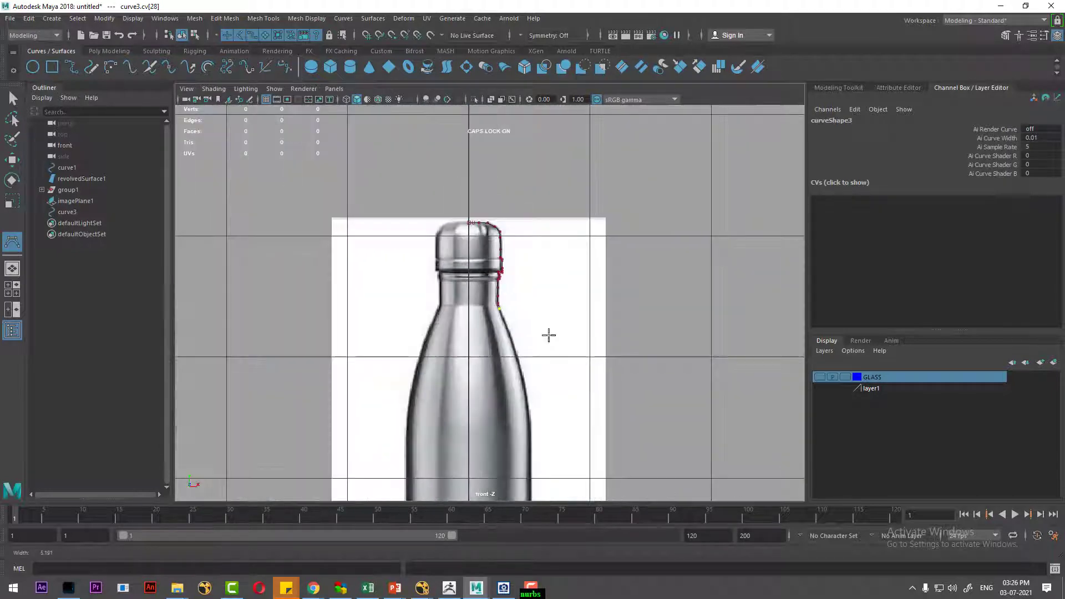
pyautogui.scroll(2, 547, 333)
pyautogui.scroll(3, 543, 392)
pyautogui.scroll(1, 558, 328)
pyautogui.click(517, 255)
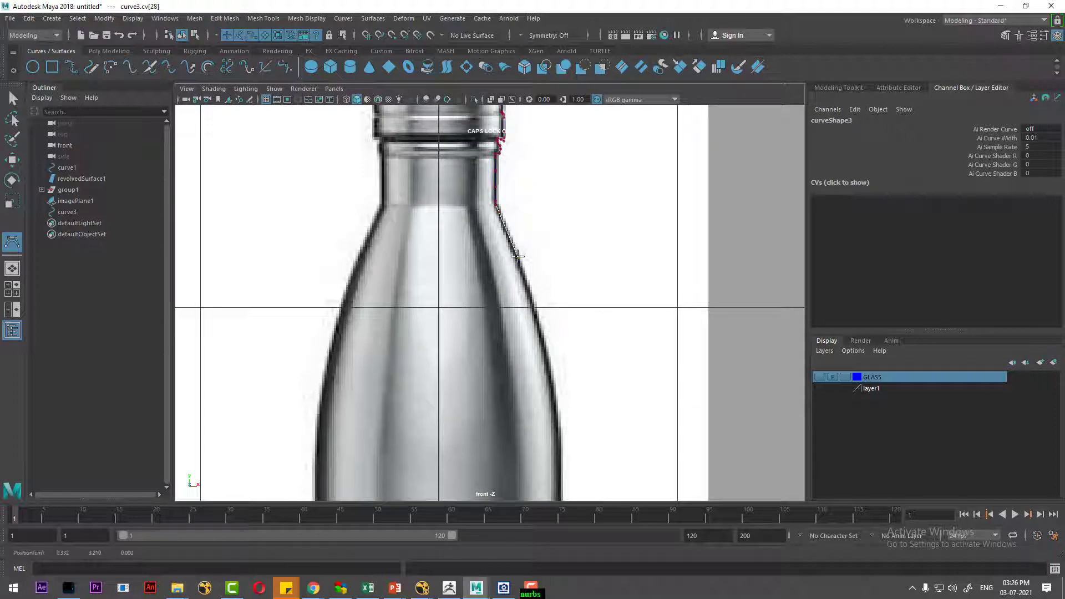
pyautogui.click(537, 330)
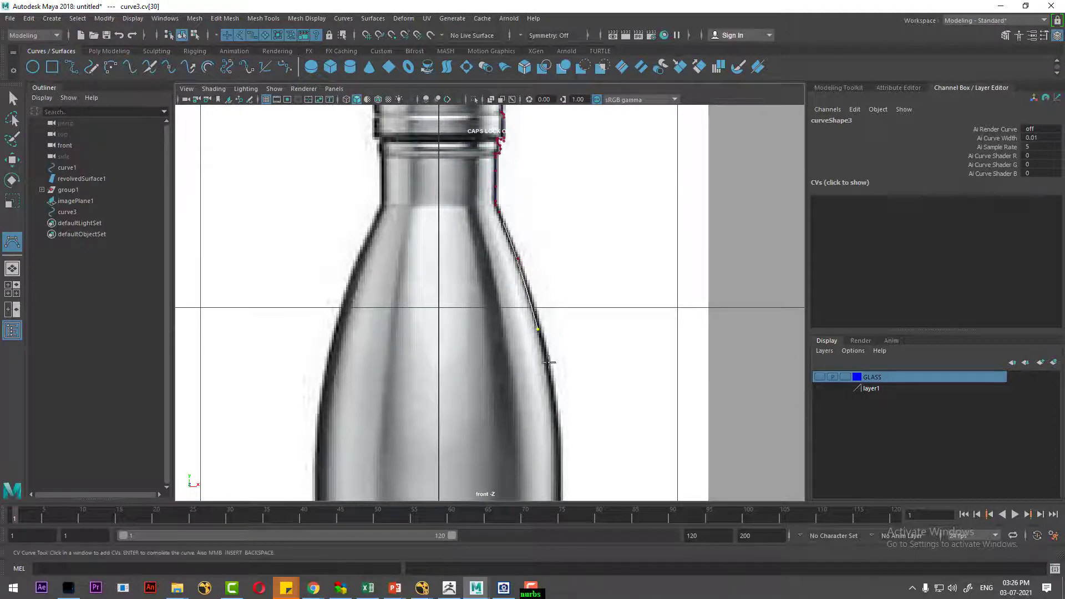
pyautogui.click(550, 383)
pyautogui.keyDown('alt'); pyautogui.moveTo(551, 383); pyautogui.dragTo(538, 240, button='middle'); pyautogui.keyUp('alt')
# Trace CVs down the straight body edge of the bottle
pyautogui.click(542, 266)
pyautogui.click(547, 286)
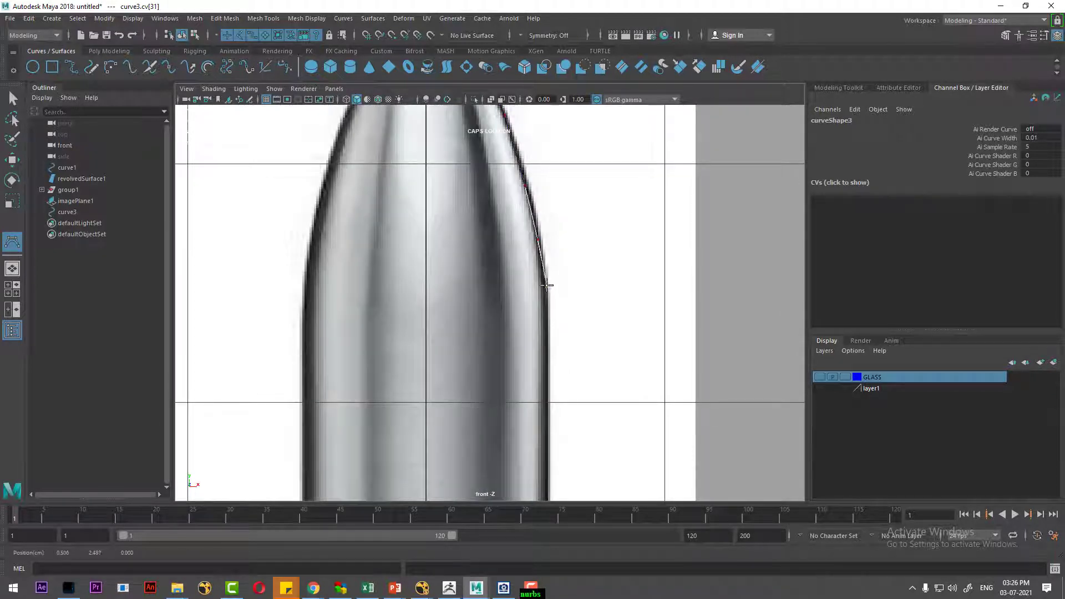
pyautogui.click(546, 305)
pyautogui.click(547, 335)
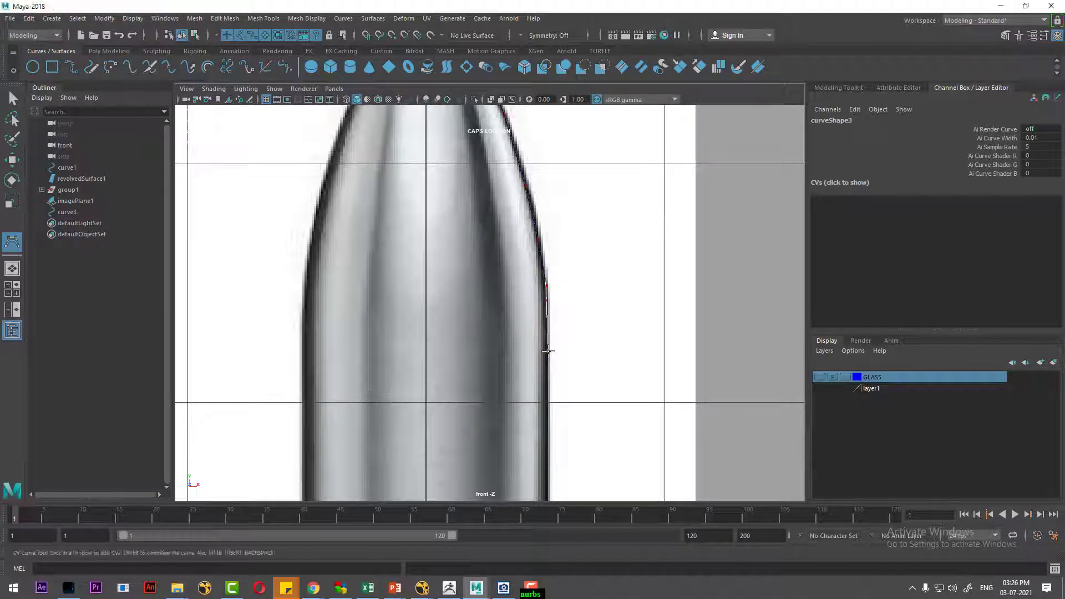
pyautogui.click(551, 392)
pyautogui.keyDown('alt'); pyautogui.moveTo(551, 392); pyautogui.dragTo(559, 231, button='middle'); pyautogui.keyUp('alt')
pyautogui.click(553, 301)
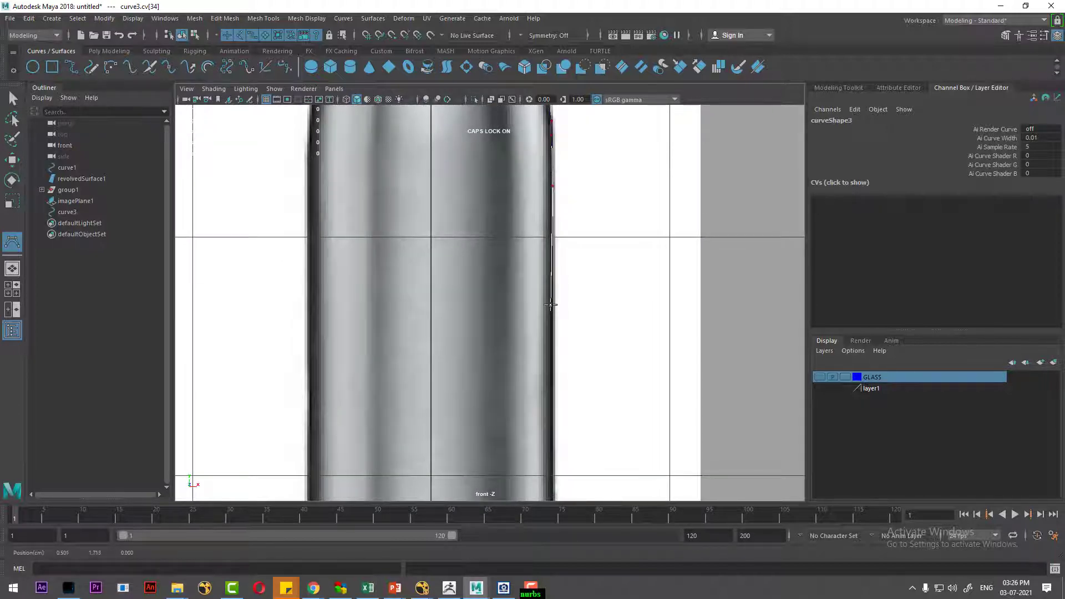
pyautogui.keyDown('alt'); pyautogui.moveTo(554, 452); pyautogui.dragTo(554, 270, button='middle'); pyautogui.keyUp('alt')
pyautogui.click(554, 278)
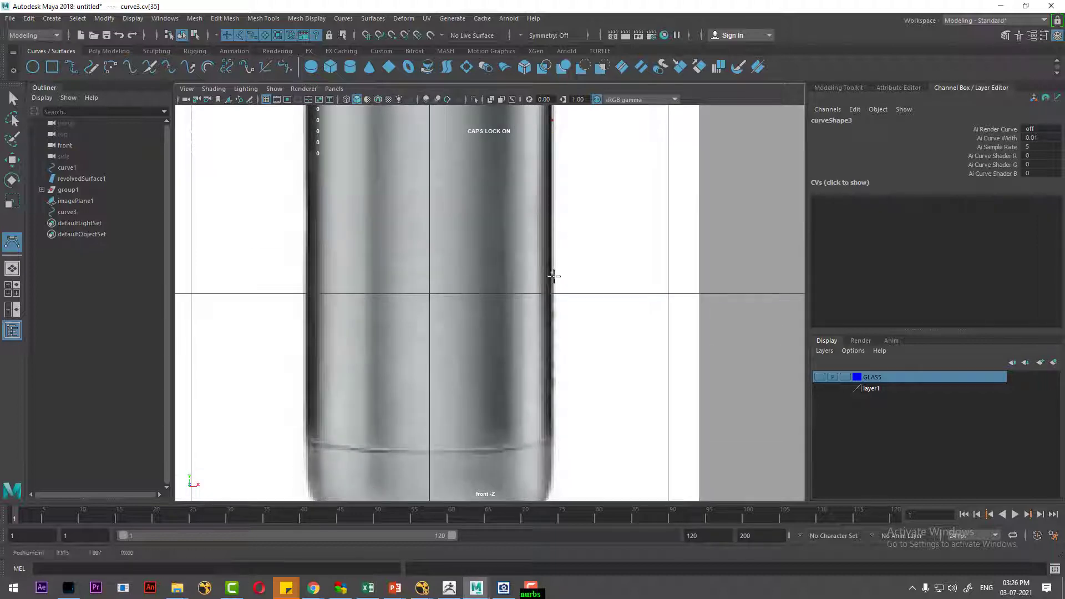
pyautogui.click(551, 383)
# Add CVs down the lower body edge to just above the rounded bottom
pyautogui.keyDown('alt'); pyautogui.moveTo(558, 376); pyautogui.dragTo(554, 344, button='middle'); pyautogui.keyUp('alt')
pyautogui.scroll(1, 554, 344)
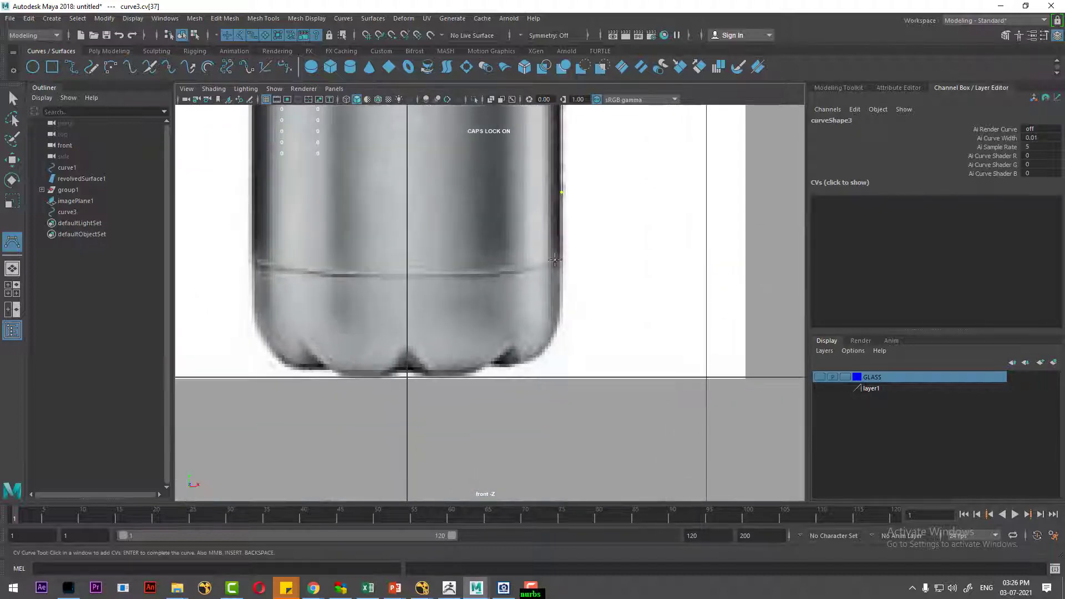
pyautogui.click(554, 256)
pyautogui.scroll(3, 534, 321)
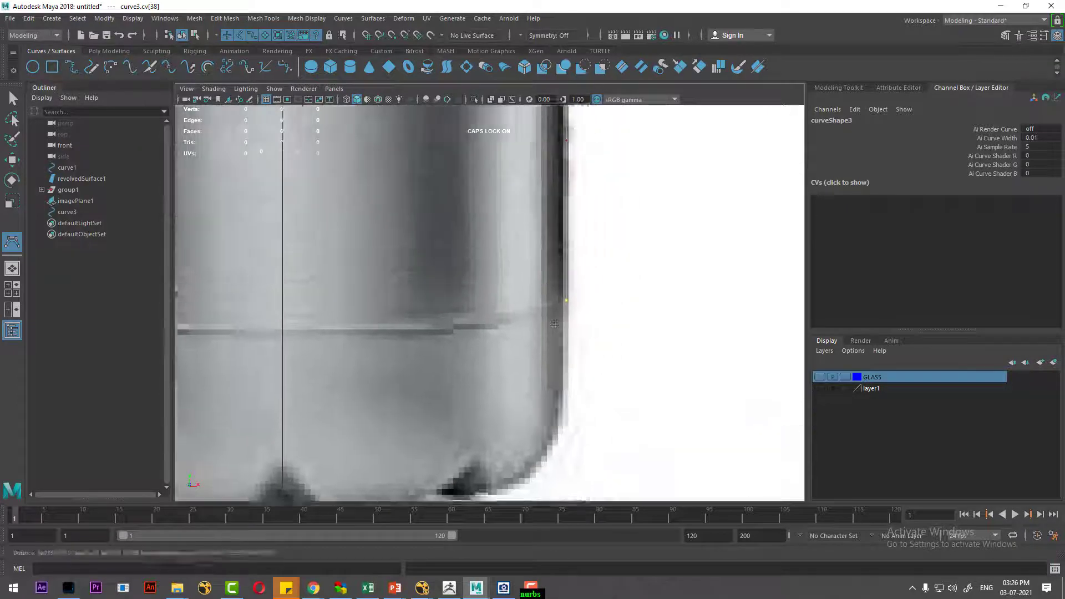
pyautogui.scroll(3, 608, 425)
pyautogui.scroll(2, 609, 425)
pyautogui.keyDown('alt'); pyautogui.moveTo(590, 369); pyautogui.dragTo(599, 357, button='middle'); pyautogui.keyUp('alt')
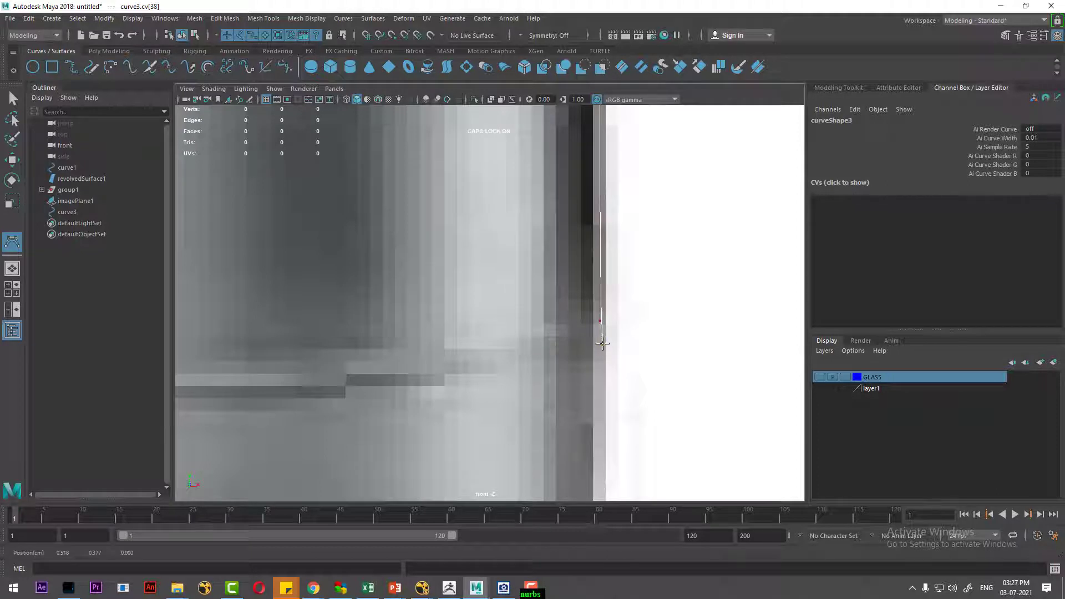
pyautogui.click(602, 344)
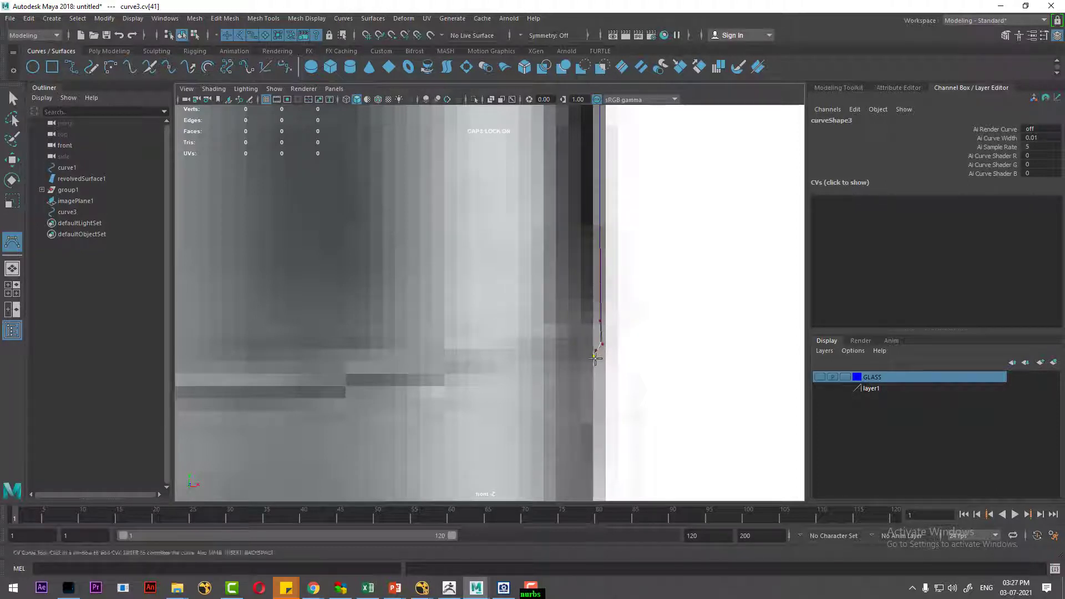
pyautogui.click(599, 359)
pyautogui.click(603, 365)
pyautogui.keyDown('alt'); pyautogui.moveTo(594, 404); pyautogui.dragTo(624, 337, button='middle'); pyautogui.keyUp('alt')
pyautogui.scroll(-10, 624, 337)
pyautogui.scroll(2, 516, 356)
pyautogui.scroll(2, 554, 254)
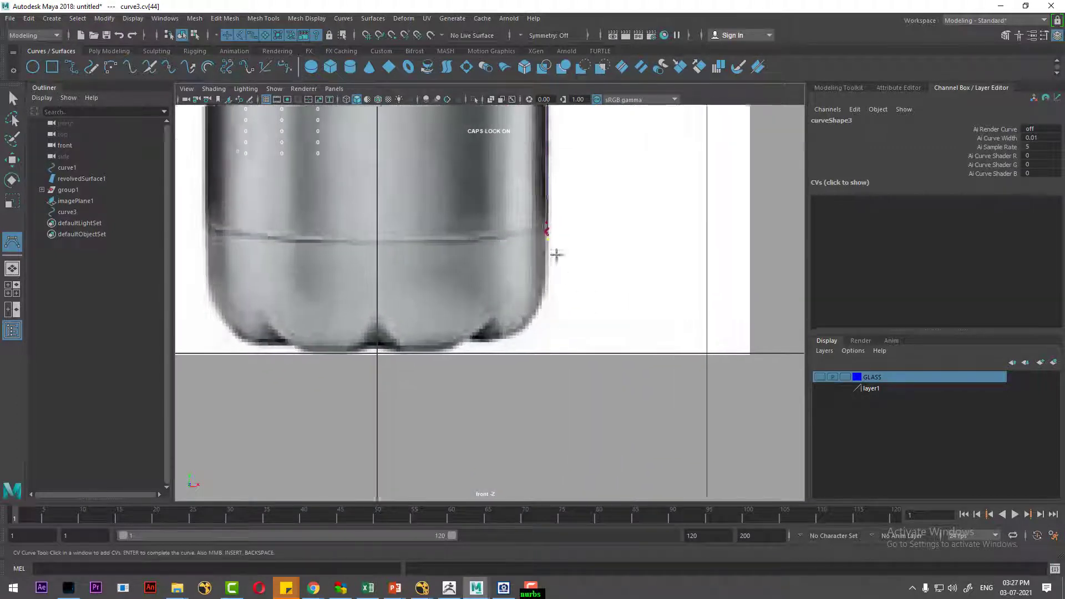
pyautogui.scroll(4, 570, 406)
pyautogui.scroll(-1, 599, 266)
# Trace CVs around the rounded bottom corner onto the base
pyautogui.click(599, 218)
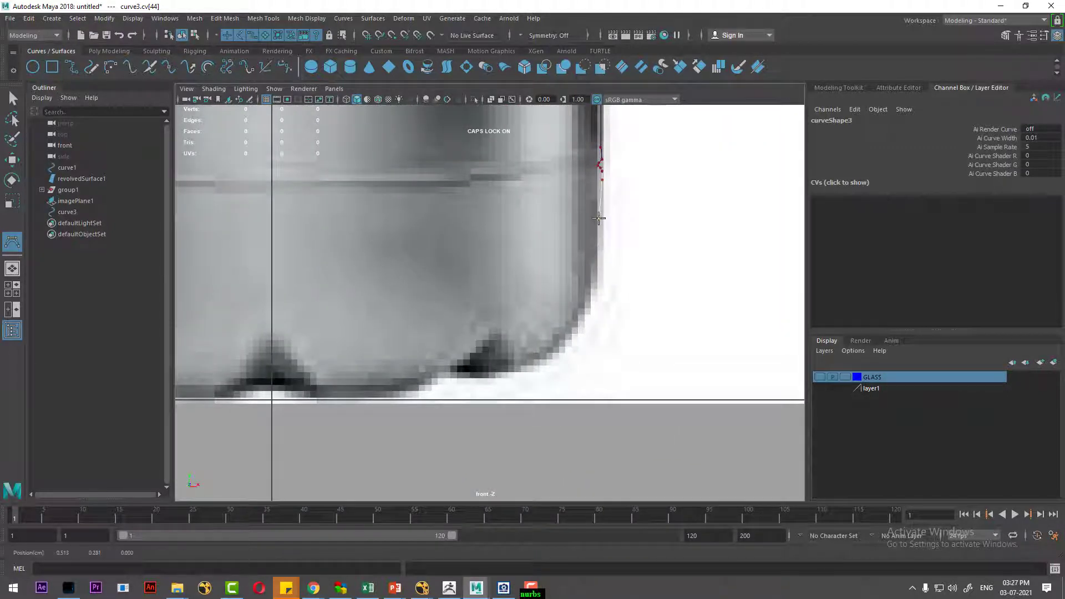
pyautogui.click(599, 253)
pyautogui.click(591, 310)
pyautogui.click(578, 334)
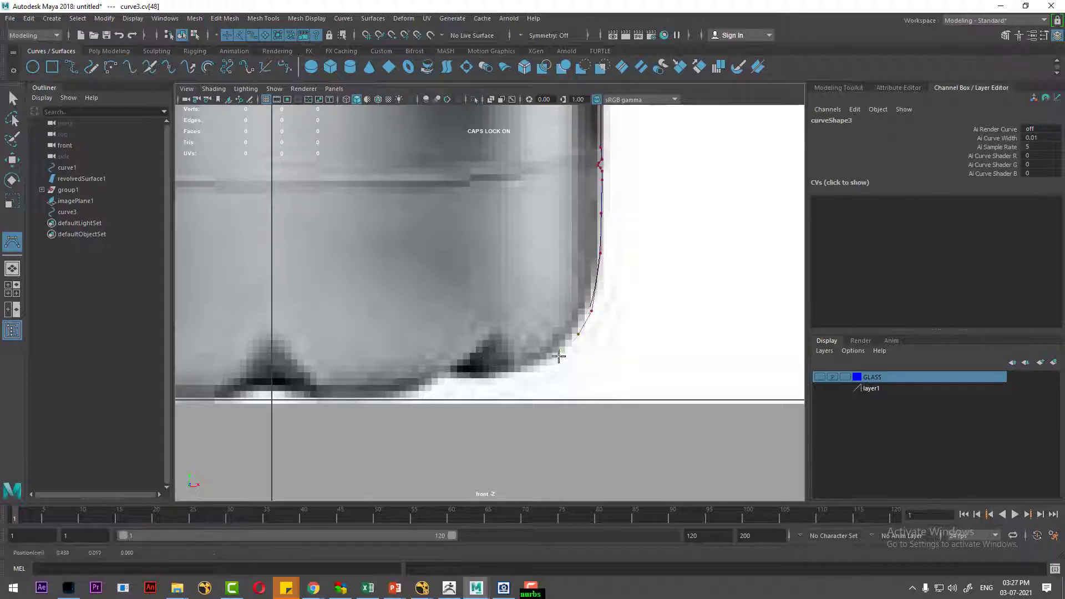
pyautogui.click(539, 371)
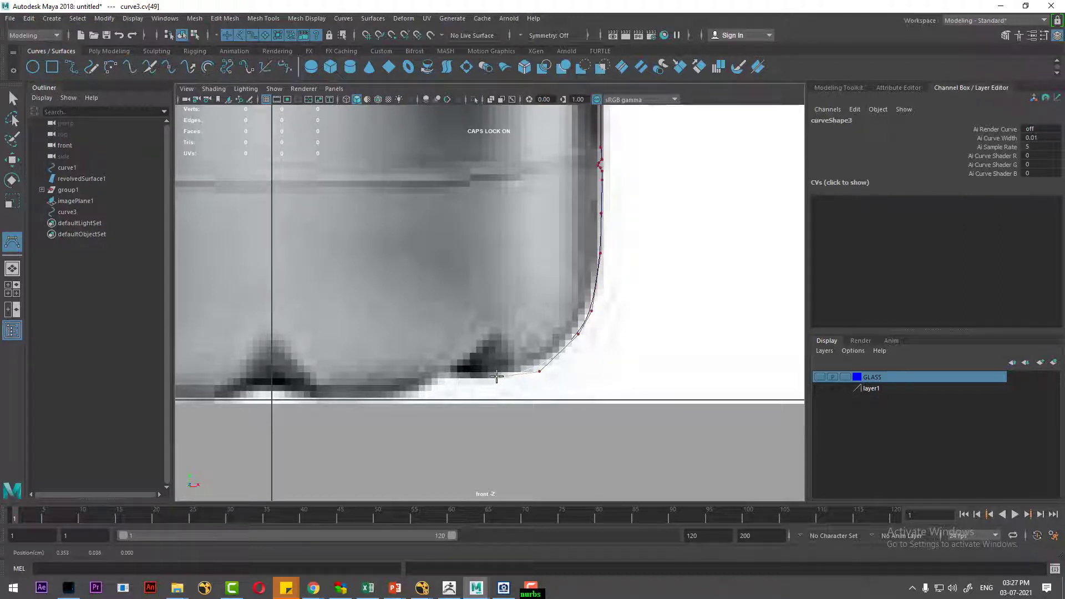
pyautogui.click(496, 376)
# Run CVs along the flat base, ending curve3 at the bottle's centre line
pyautogui.keyDown('alt'); pyautogui.moveTo(496, 377); pyautogui.dragTo(640, 359, button='middle'); pyautogui.keyUp('alt')
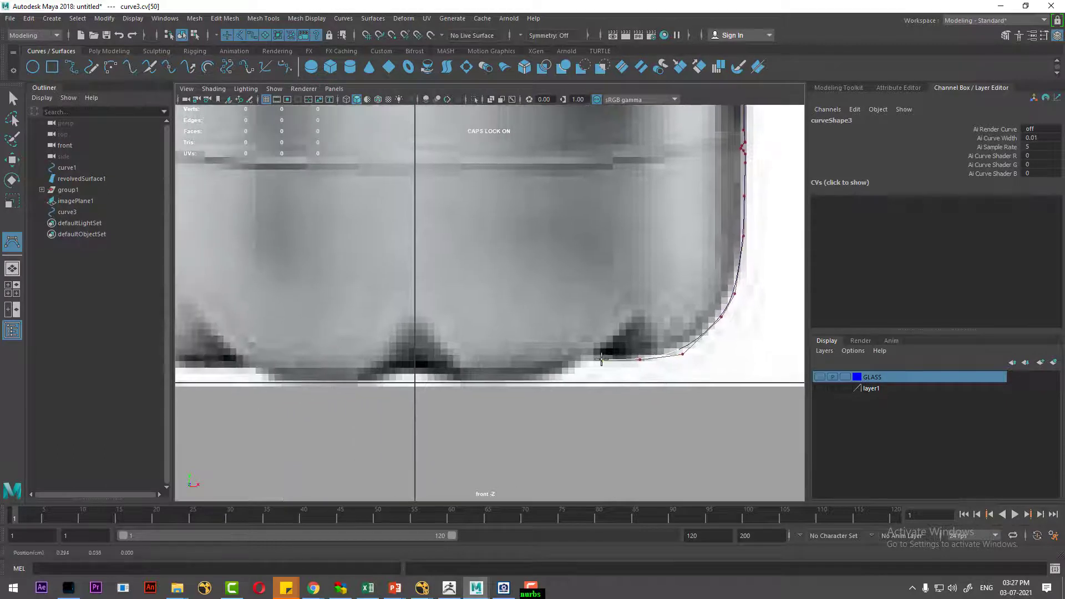
pyautogui.click(599, 359)
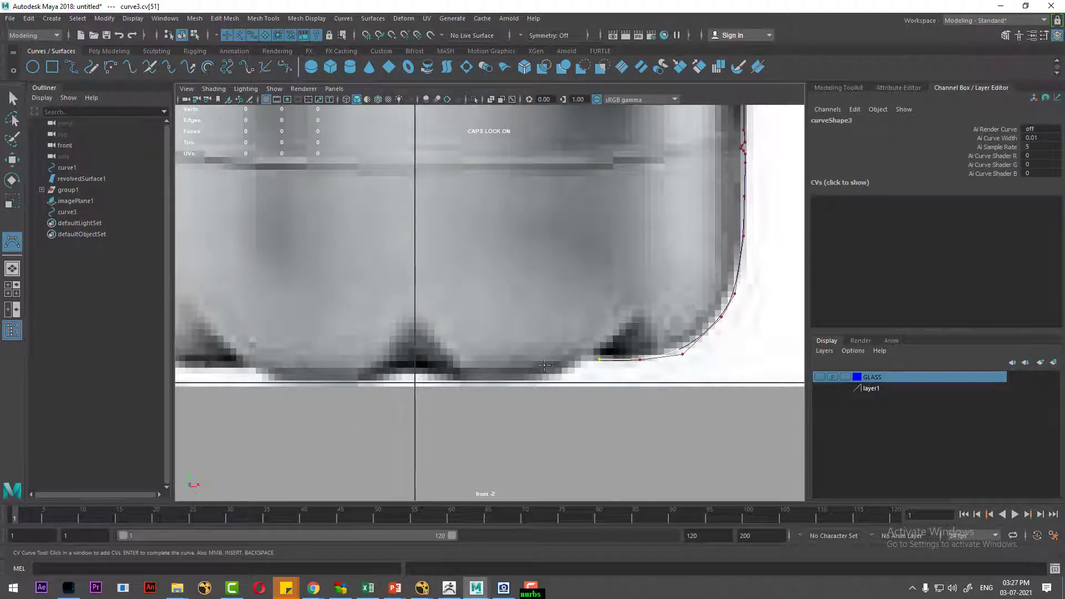
pyautogui.click(513, 361)
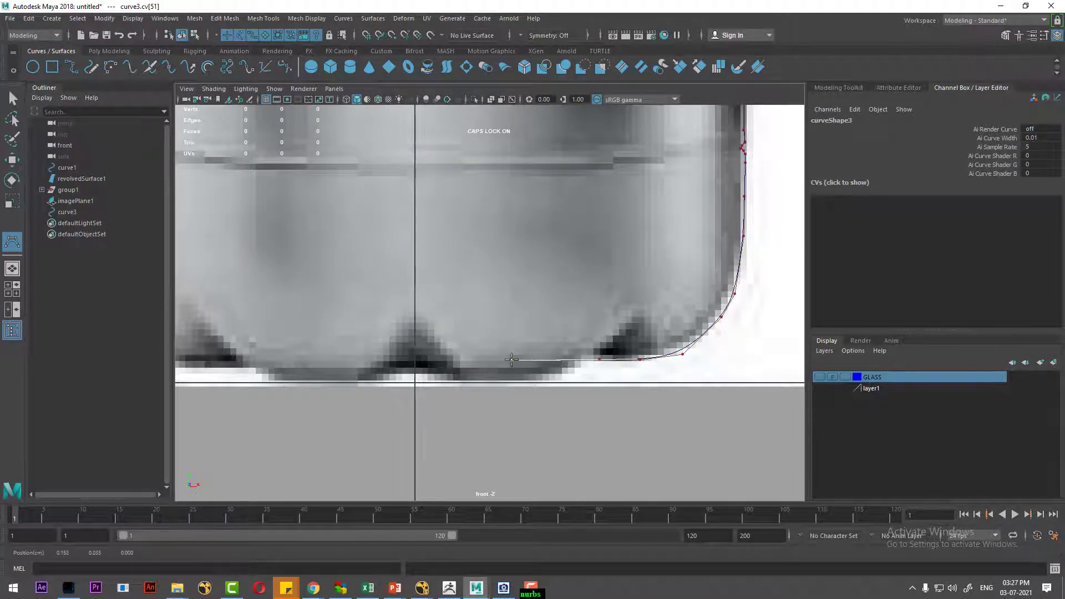
pyautogui.click(511, 359)
pyautogui.click(465, 360)
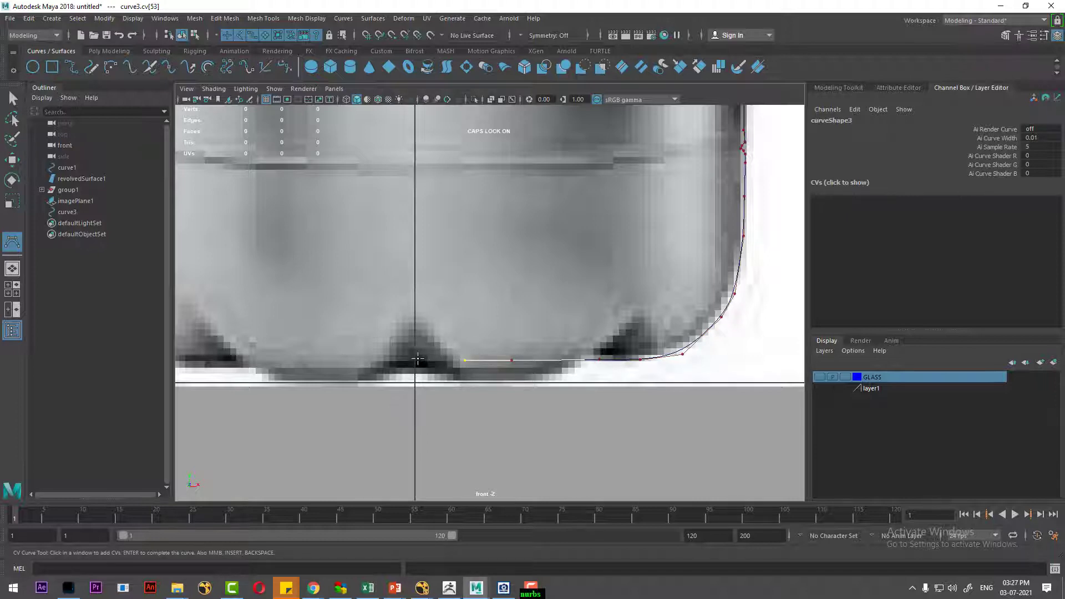
pyautogui.click(415, 361)
# Finish curve3 and isolate it in the perspective view
pyautogui.press('w')
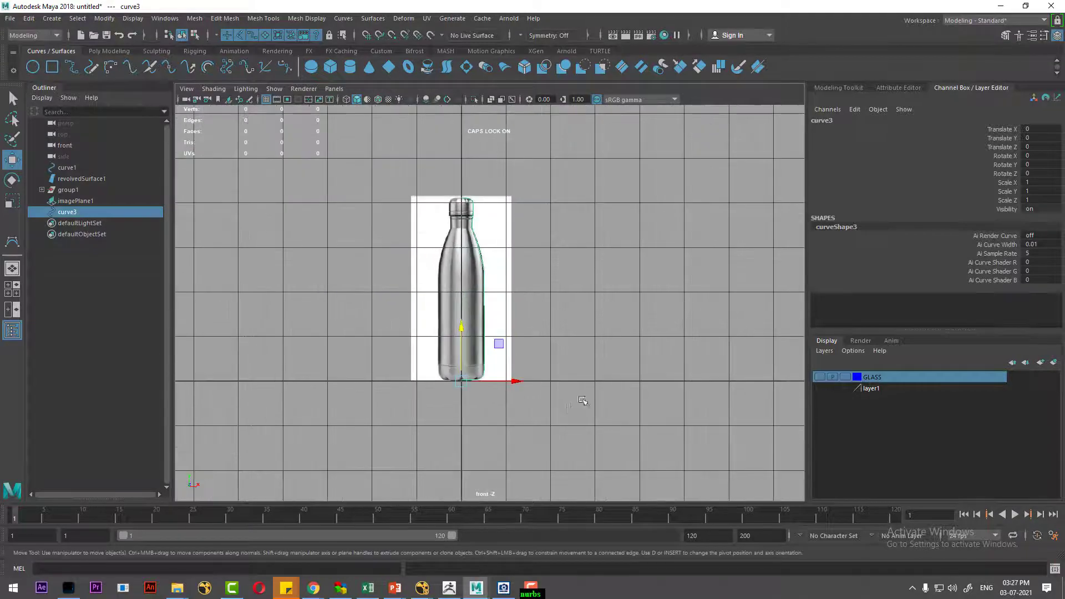
pyautogui.press('space')
pyautogui.press('space')
pyautogui.moveTo(599, 246)
pyautogui.keyDown('alt'); pyautogui.mouseDown()
pyautogui.moveTo(599, 276)
pyautogui.moveTo(503, 320)
pyautogui.moveTo(421, 277)
pyautogui.mouseUp(); pyautogui.keyUp('alt')
pyautogui.hotkey('alt', 'h')
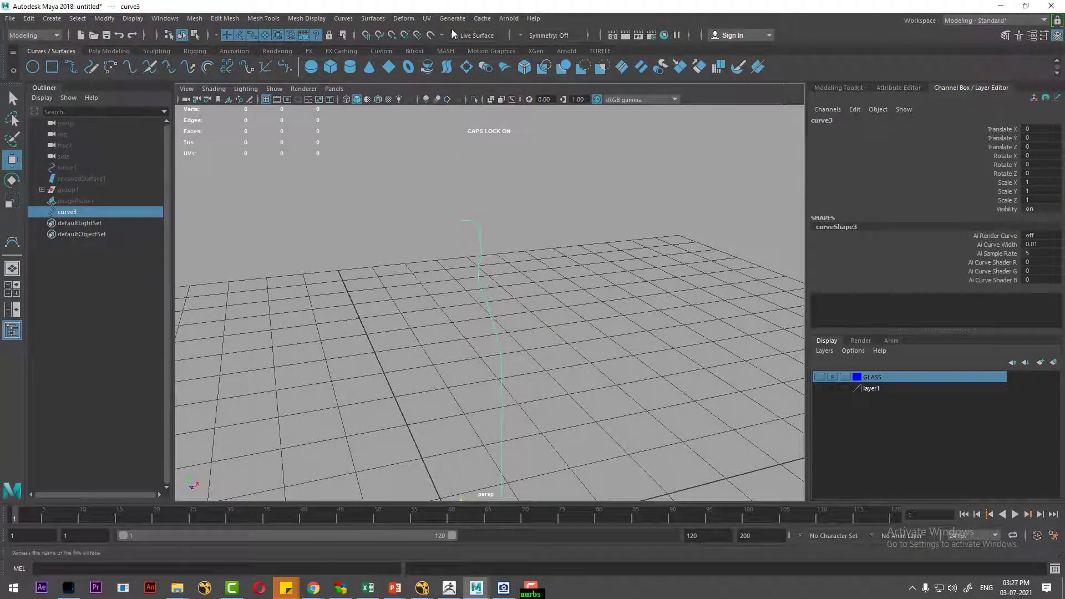
# Apply a trial Y-axis 360° revolve of curve3, inspect it, then undo it
pyautogui.click(373, 19)
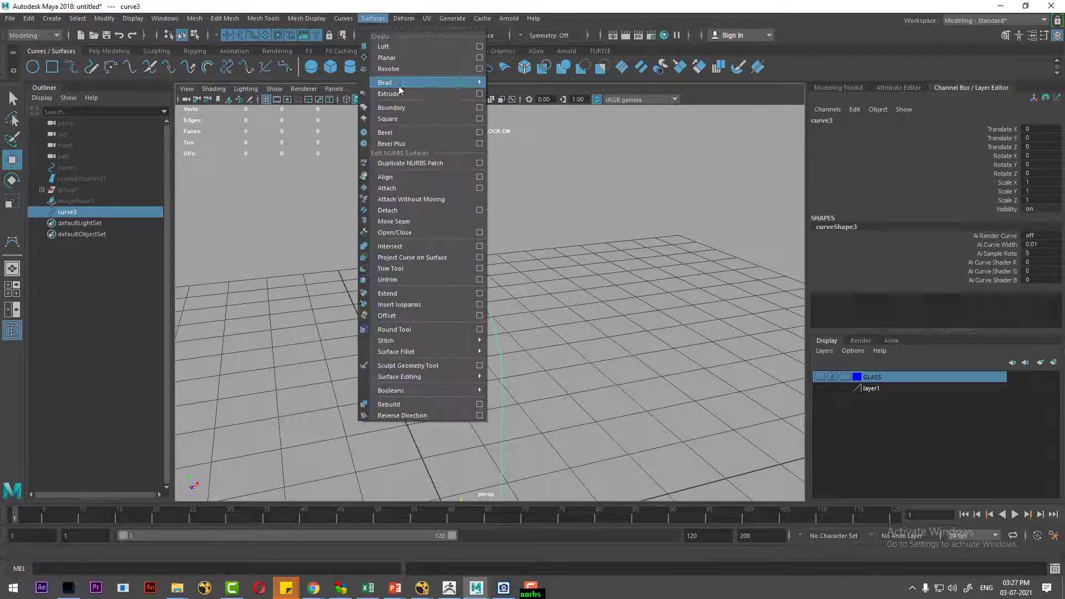
pyautogui.click(478, 66)
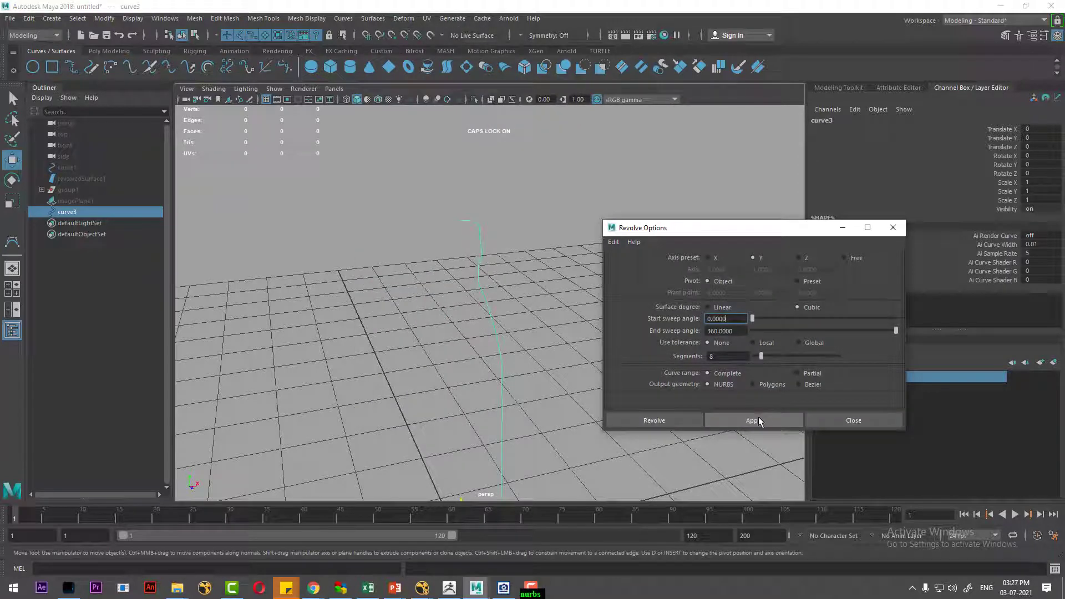
pyautogui.click(759, 421)
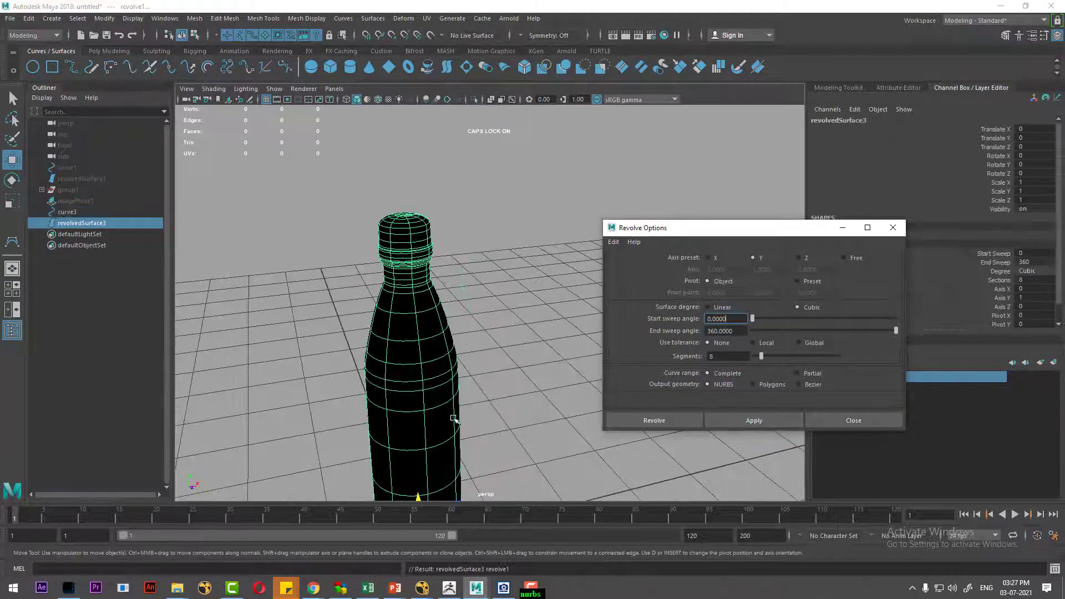
pyautogui.keyDown('alt'); pyautogui.moveTo(453, 419); pyautogui.dragTo(445, 316); pyautogui.keyUp('alt')
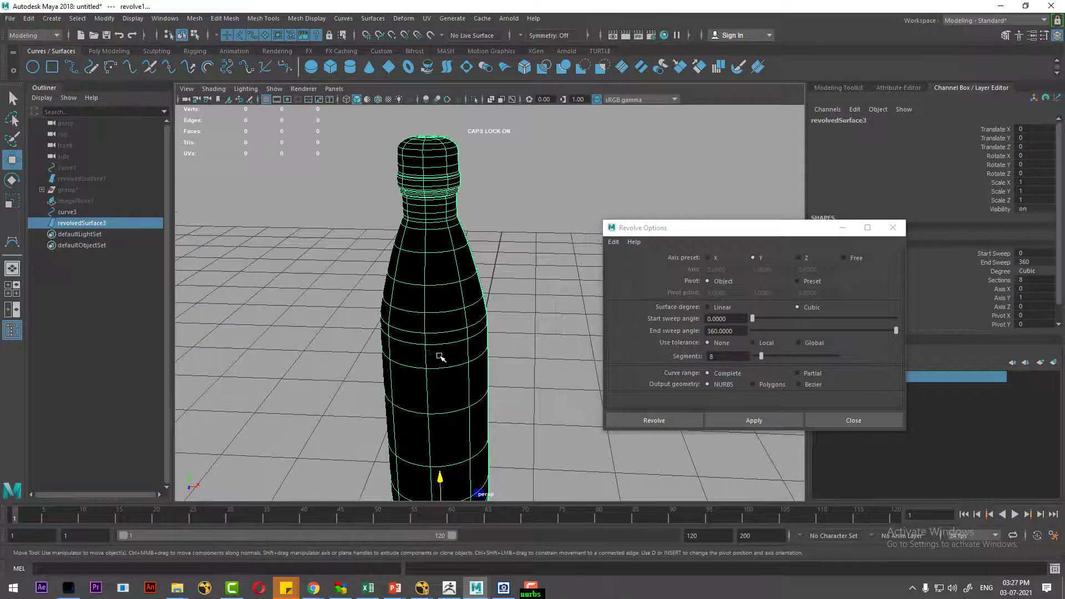
pyautogui.moveTo(440, 357)
pyautogui.keyDown('alt'); pyautogui.mouseDown()
pyautogui.moveTo(435, 269)
pyautogui.moveTo(438, 303)
pyautogui.mouseUp(); pyautogui.keyUp('alt')
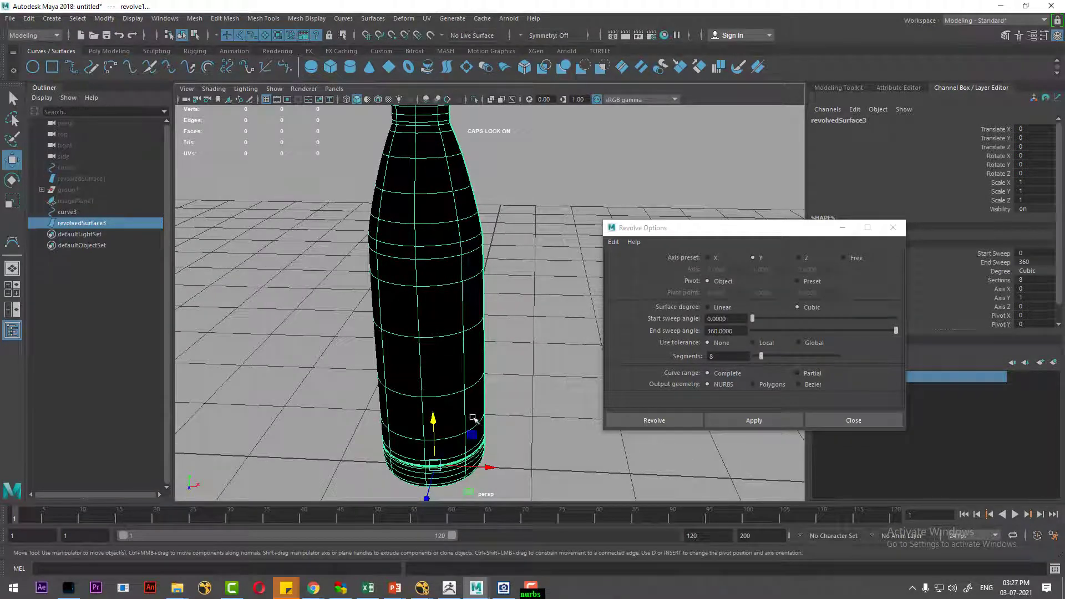
pyautogui.moveTo(474, 419)
pyautogui.keyDown('alt'); pyautogui.mouseDown()
pyautogui.moveTo(478, 388)
pyautogui.moveTo(476, 410)
pyautogui.moveTo(448, 401)
pyautogui.mouseUp(); pyautogui.keyUp('alt')
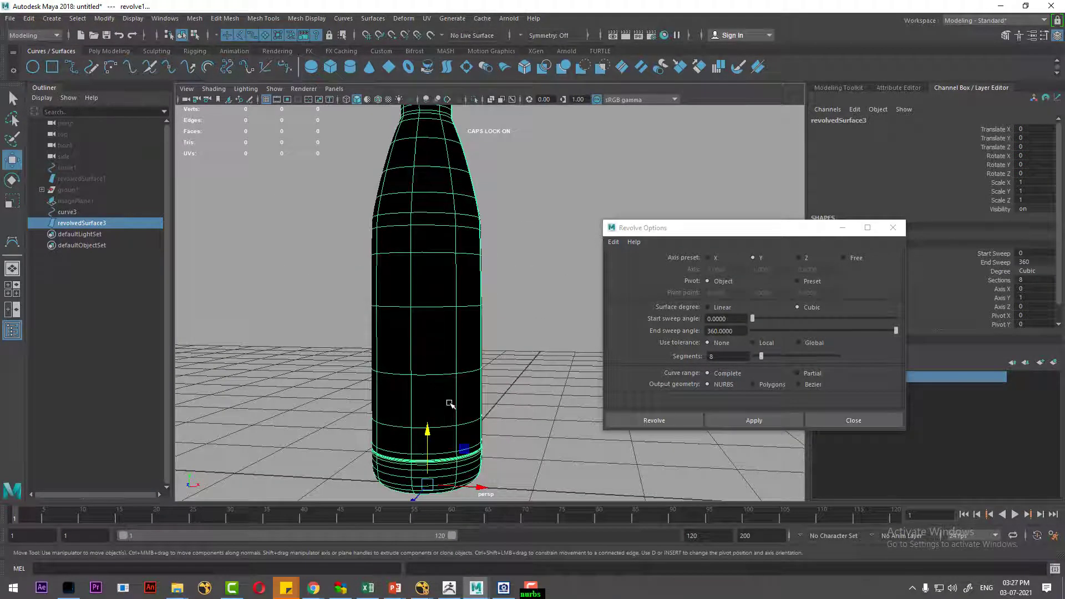
pyautogui.hotkey('ctrl', 'z')
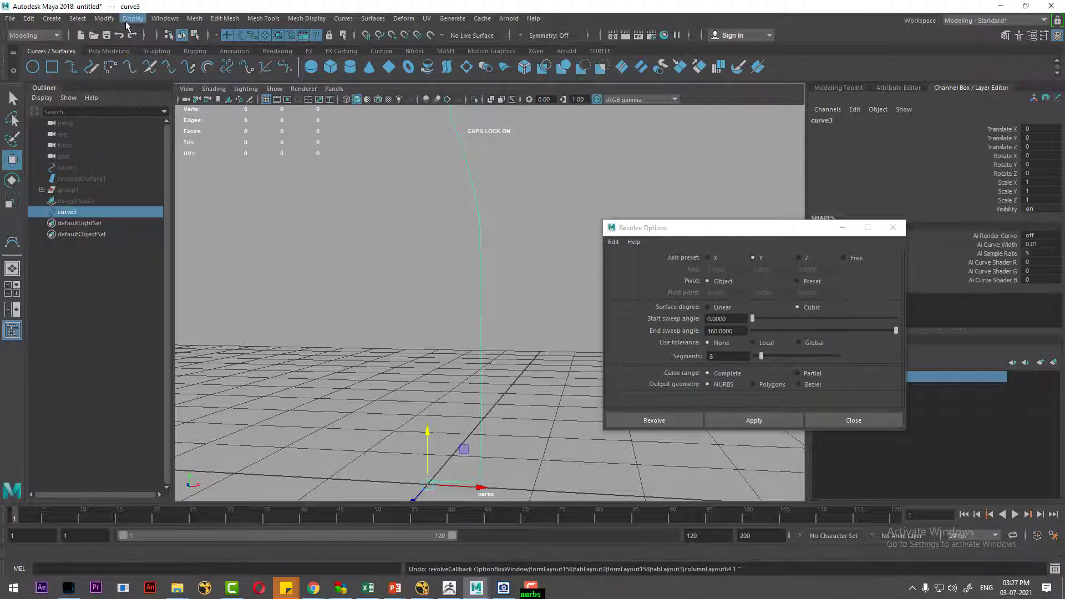
# Show all hidden objects and switch the viewport to the front view
pyautogui.click(133, 18)
pyautogui.moveTo(147, 88)
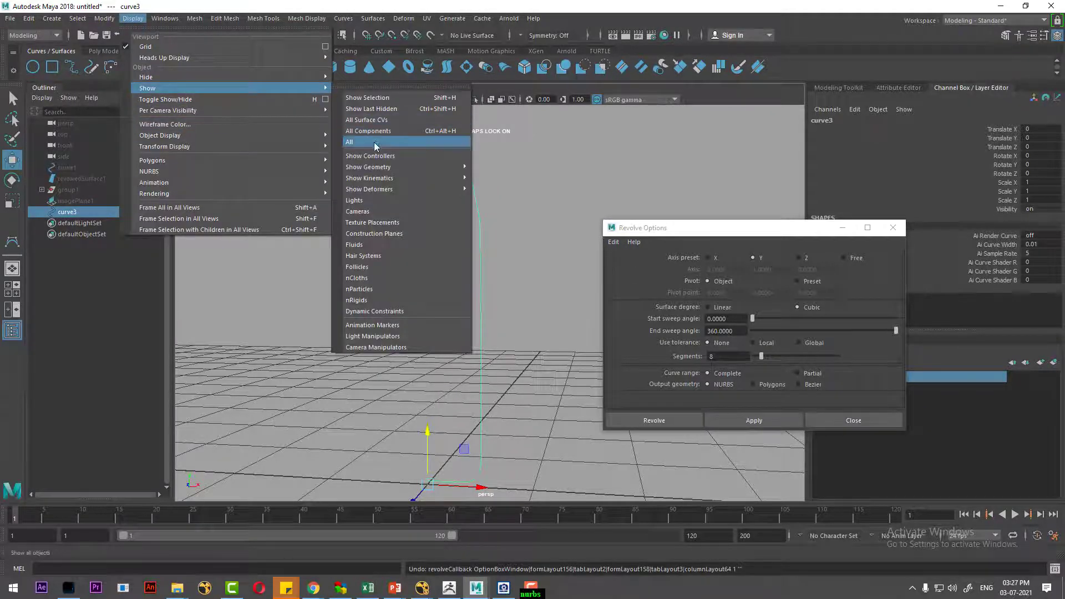
pyautogui.click(383, 147)
pyautogui.press('space')
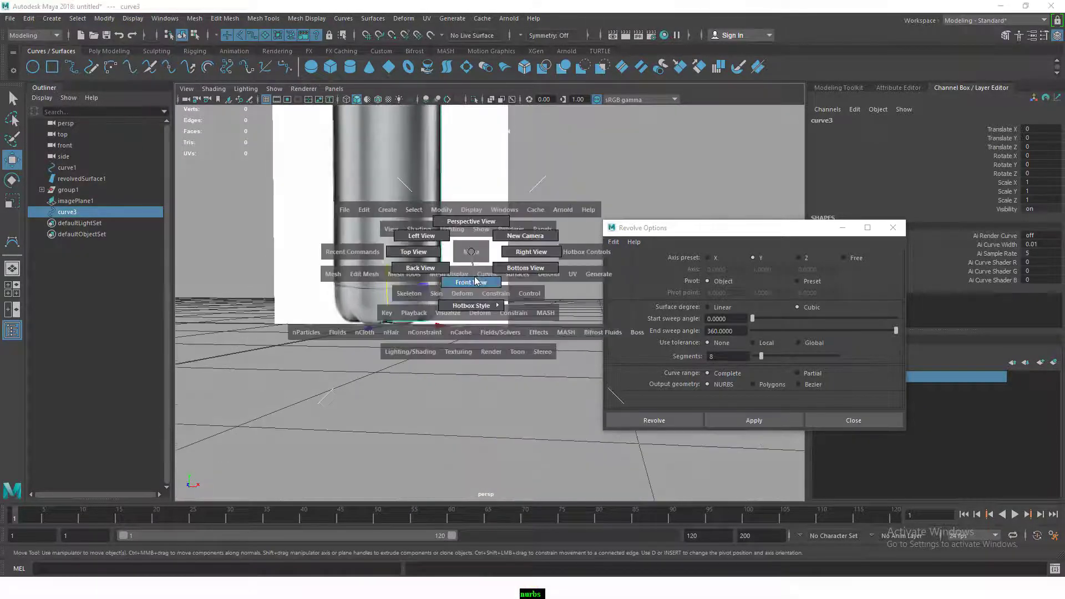
pyautogui.moveTo(473, 250); pyautogui.dragTo(471, 283)
pyautogui.scroll(3, 546, 395)
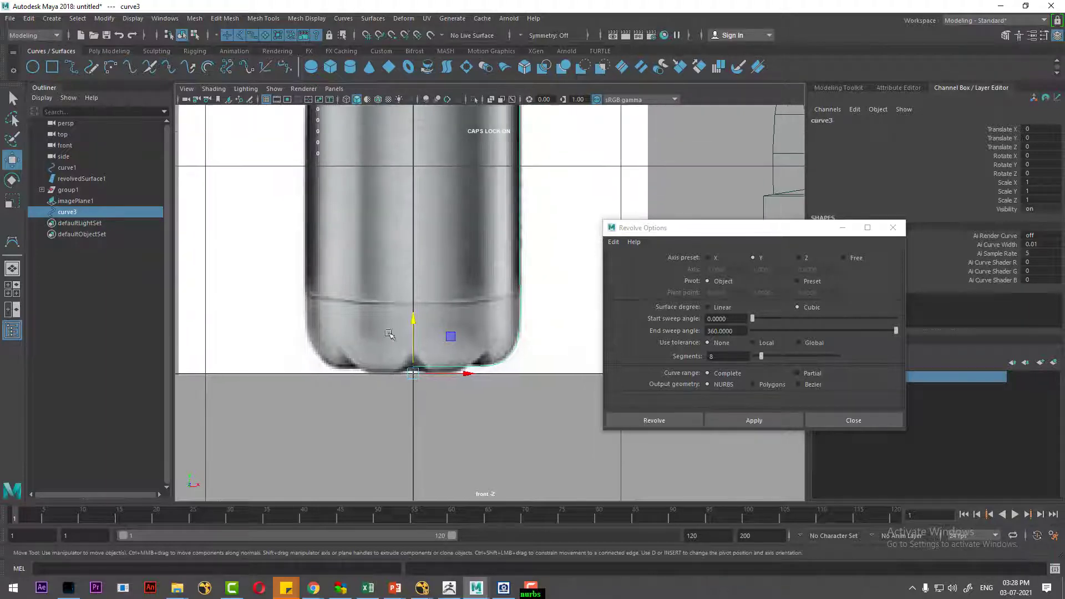
# Return to the perspective view and bring up the Windows Start menu
pyautogui.press('space')
pyautogui.moveTo(416, 380); pyautogui.dragTo(433, 276)
pyautogui.scroll(2, 430, 280)
pyautogui.scroll(1, 417, 306)
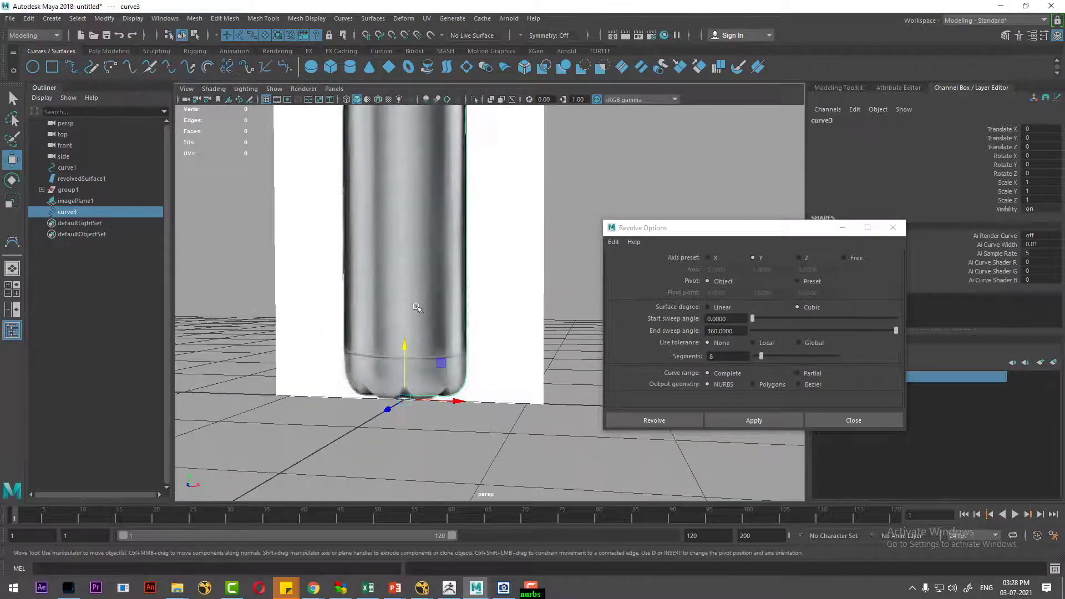
pyautogui.press('super')
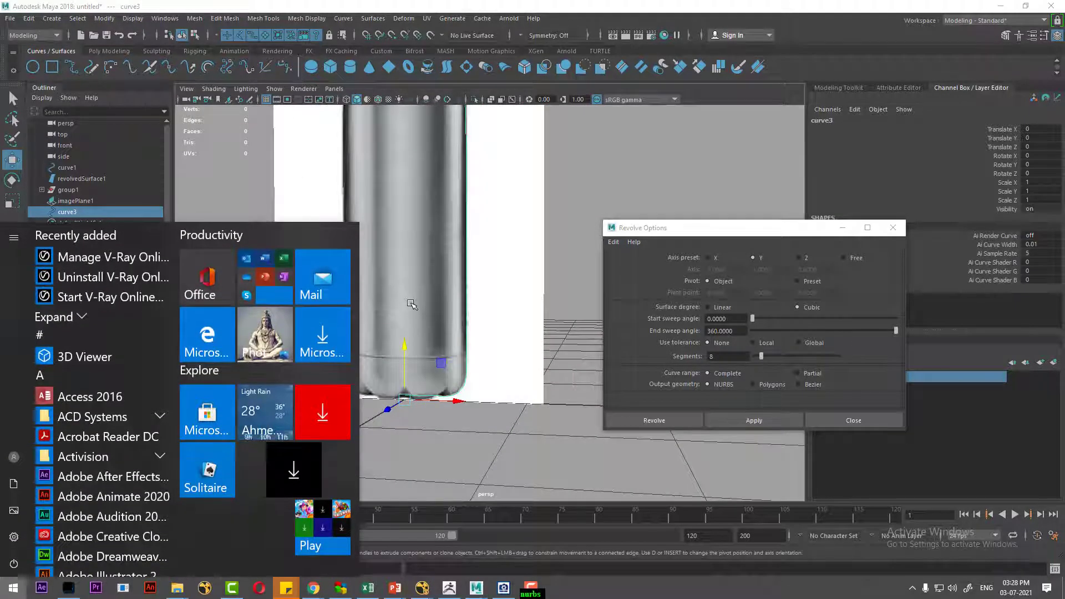
# Launch Calculator via 'CAL', compute 8 × 4 = 32, and minimize it
pyautogui.write('CAL')
pyautogui.press('Return')
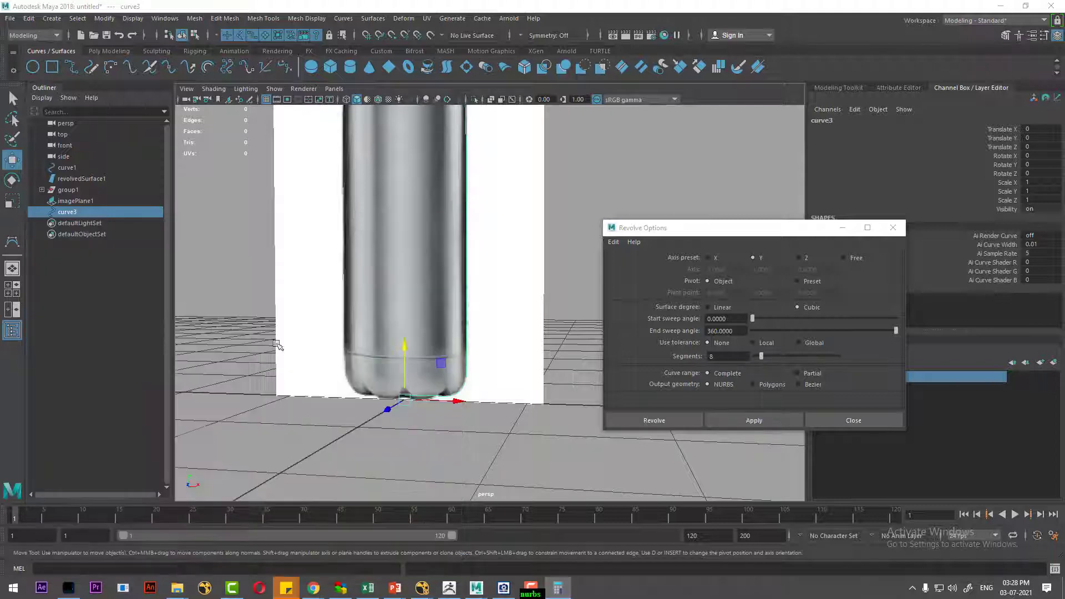
pyautogui.click(177, 404)
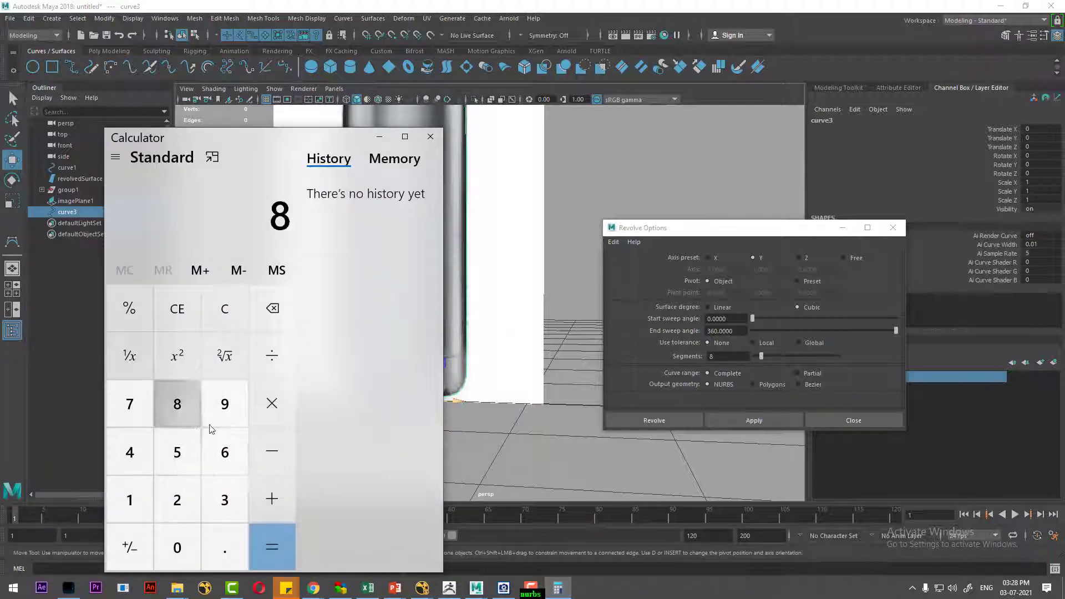
pyautogui.click(272, 408)
pyautogui.click(130, 452)
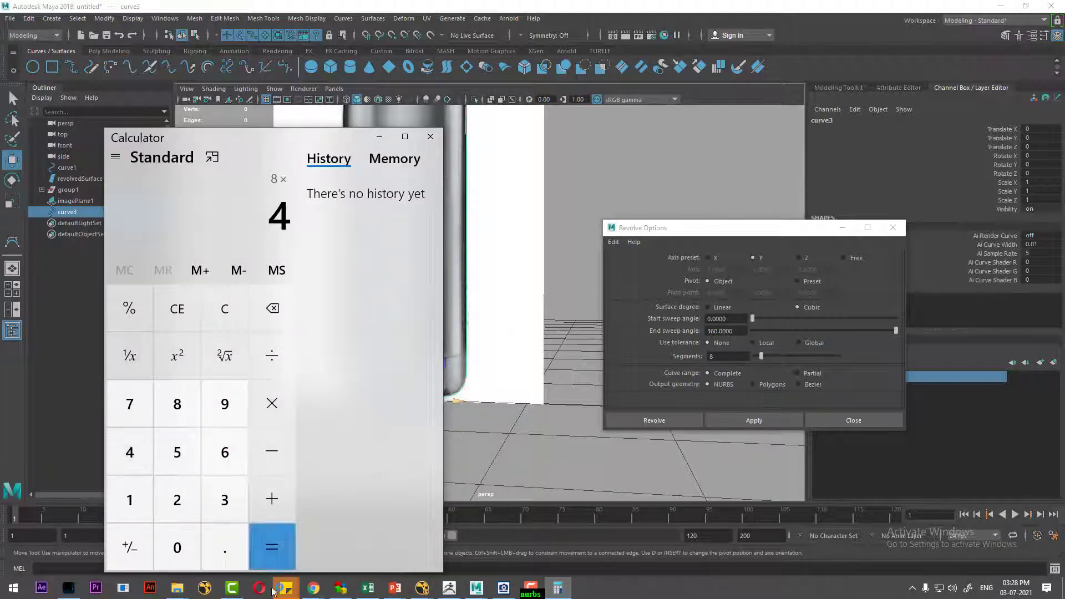
pyautogui.click(272, 546)
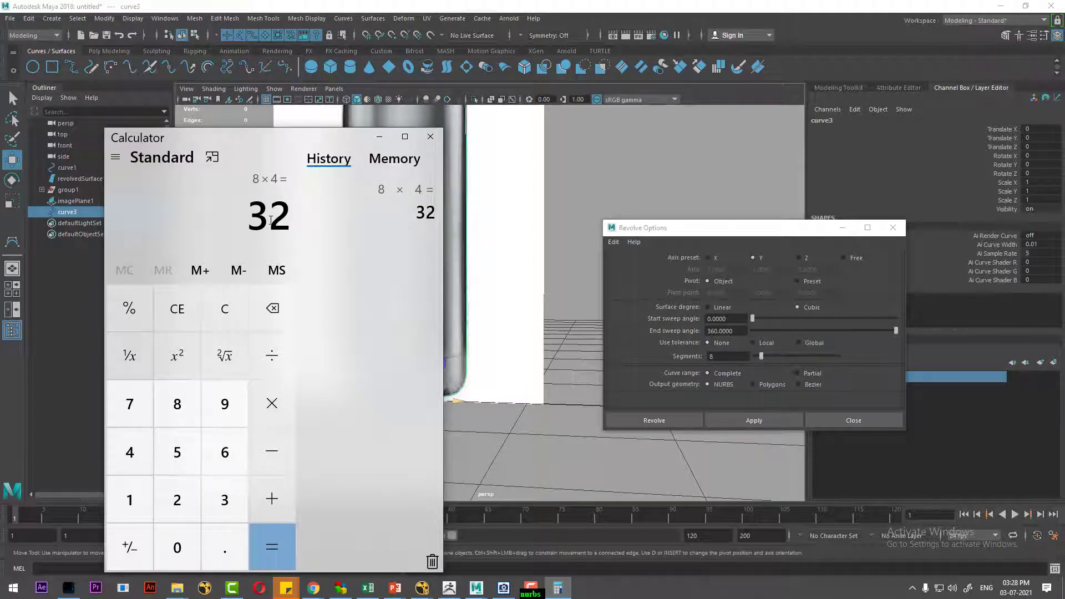
pyautogui.click(378, 139)
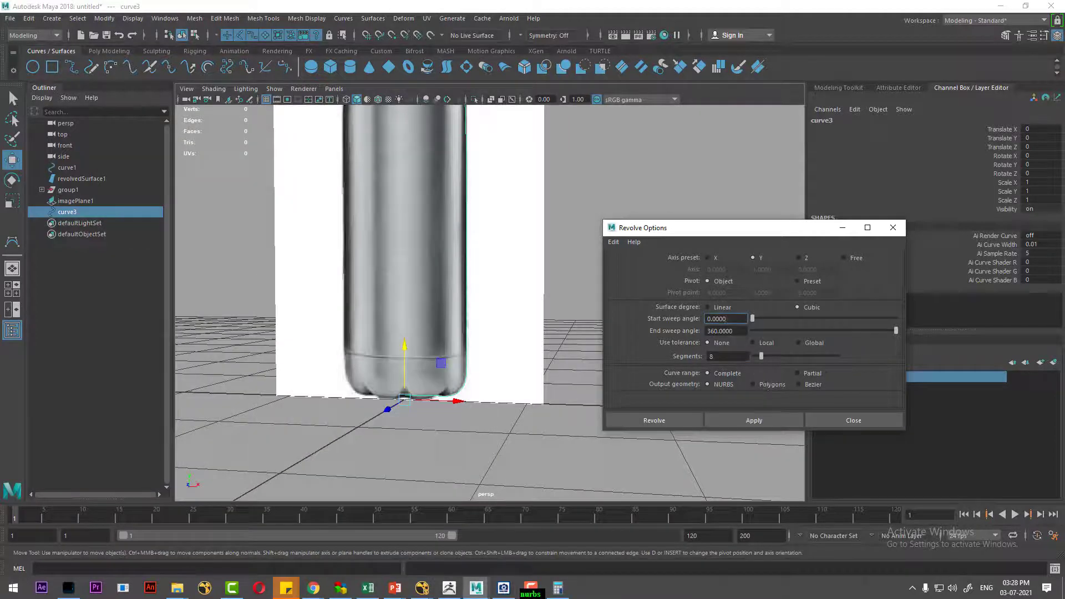
# Revolve curve3 with 32 segments, inspect the bottle, then undo the revolve
pyautogui.write('32')
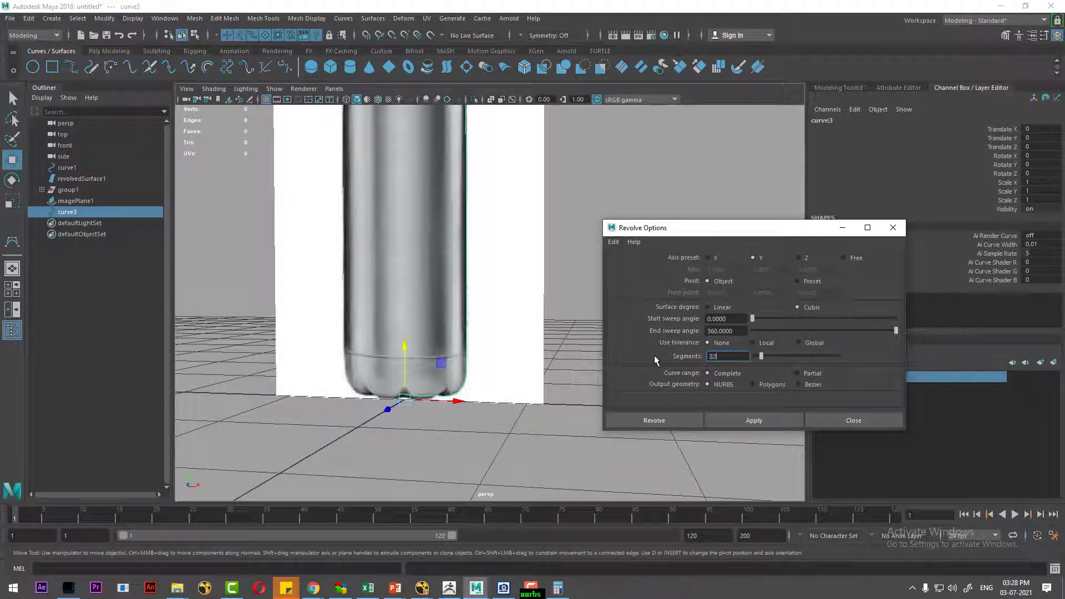
pyautogui.click(655, 424)
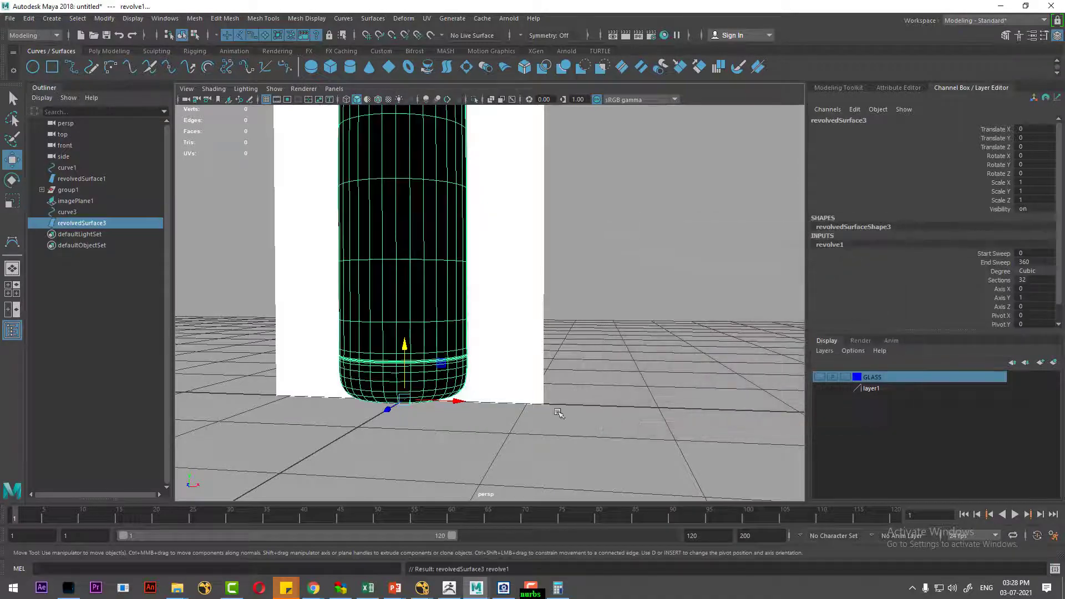
pyautogui.moveTo(458, 320)
pyautogui.keyDown('alt'); pyautogui.mouseDown(button='right')
pyautogui.moveTo(463, 381)
pyautogui.moveTo(581, 405)
pyautogui.moveTo(564, 389)
pyautogui.mouseUp(button='right'); pyautogui.keyUp('alt')
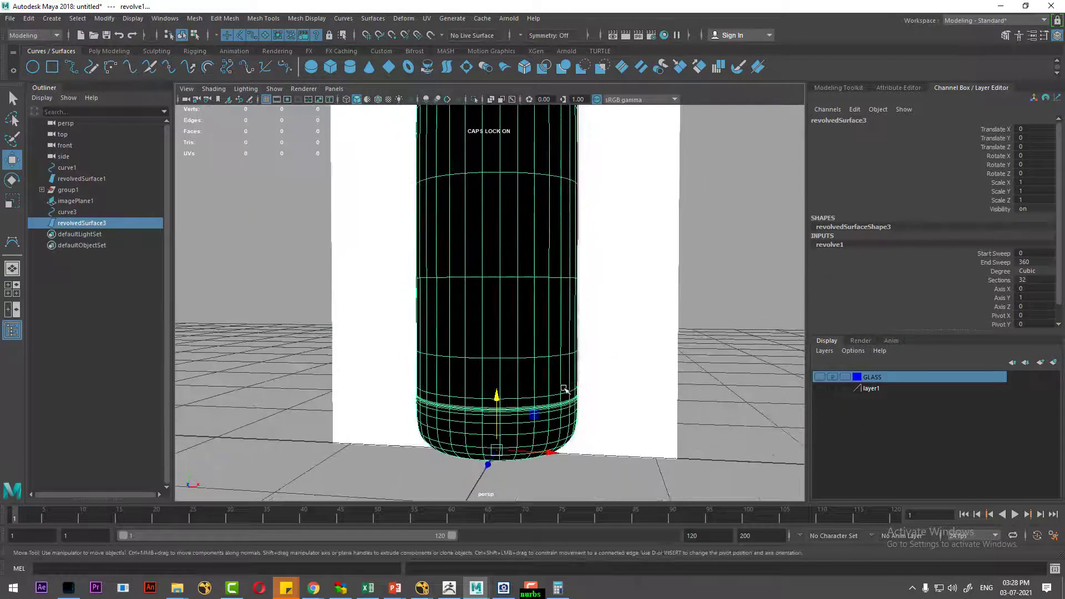
pyautogui.moveTo(560, 391)
pyautogui.keyDown('alt'); pyautogui.mouseDown()
pyautogui.moveTo(504, 344)
pyautogui.moveTo(547, 392)
pyautogui.moveTo(527, 427)
pyautogui.mouseUp(); pyautogui.keyUp('alt')
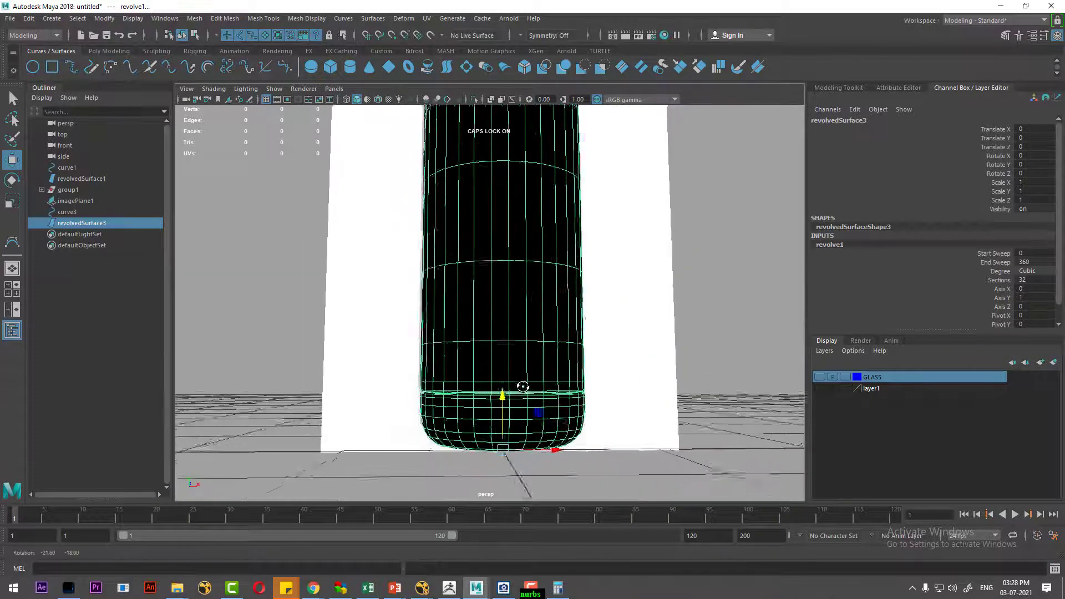
pyautogui.keyDown('alt'); pyautogui.moveTo(527, 428); pyautogui.dragTo(528, 431, button='right'); pyautogui.keyUp('alt')
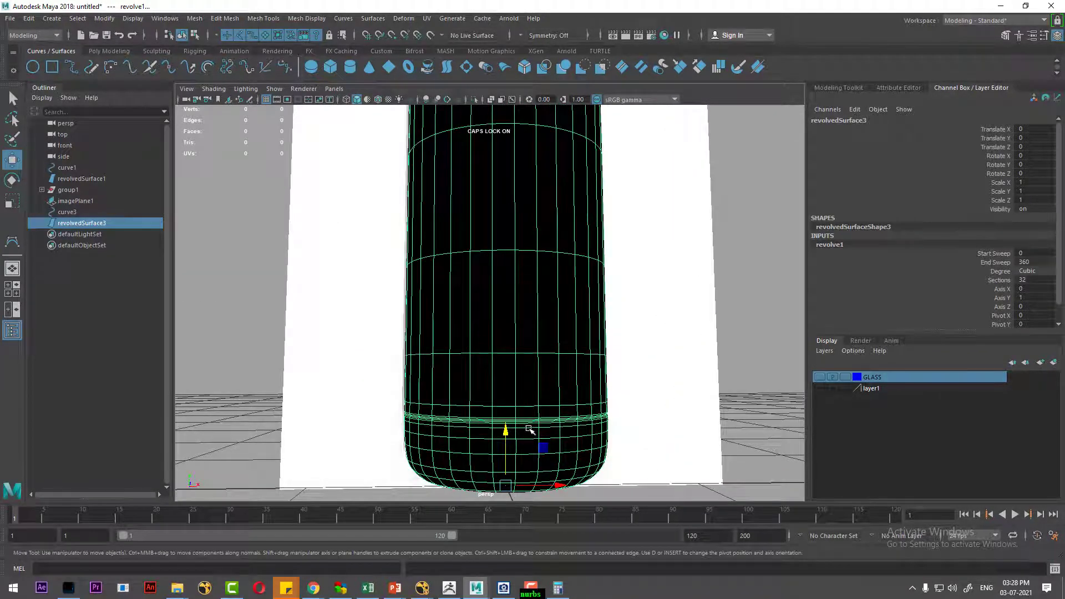
pyautogui.hotkey('ctrl', 'z')
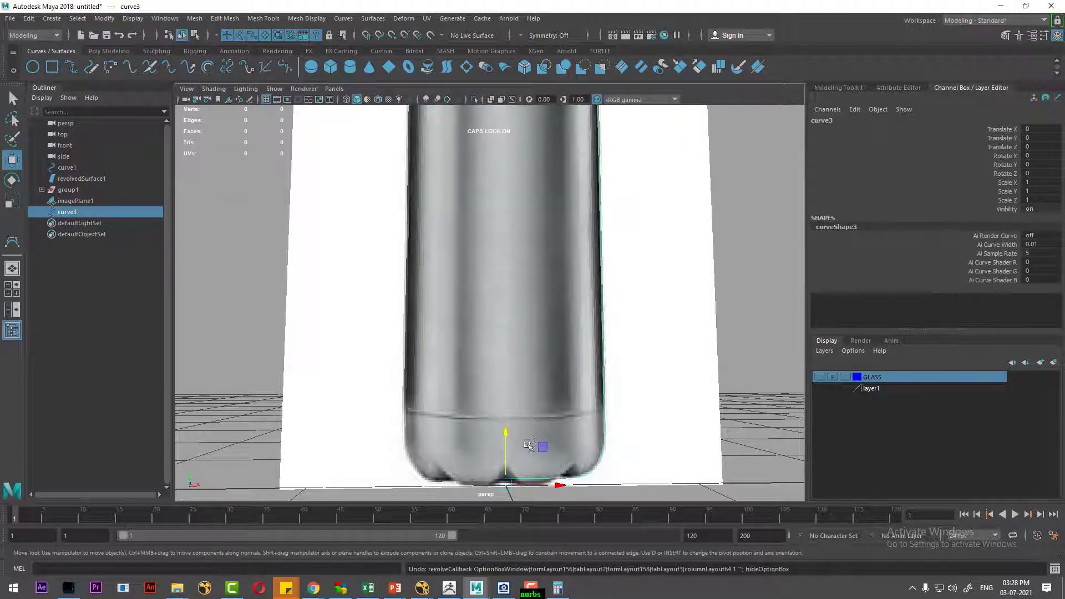
pyautogui.scroll(-2, 528, 445)
# Restore Calculator, compute 6 × 4 = 24, and close it
pyautogui.click(557, 588)
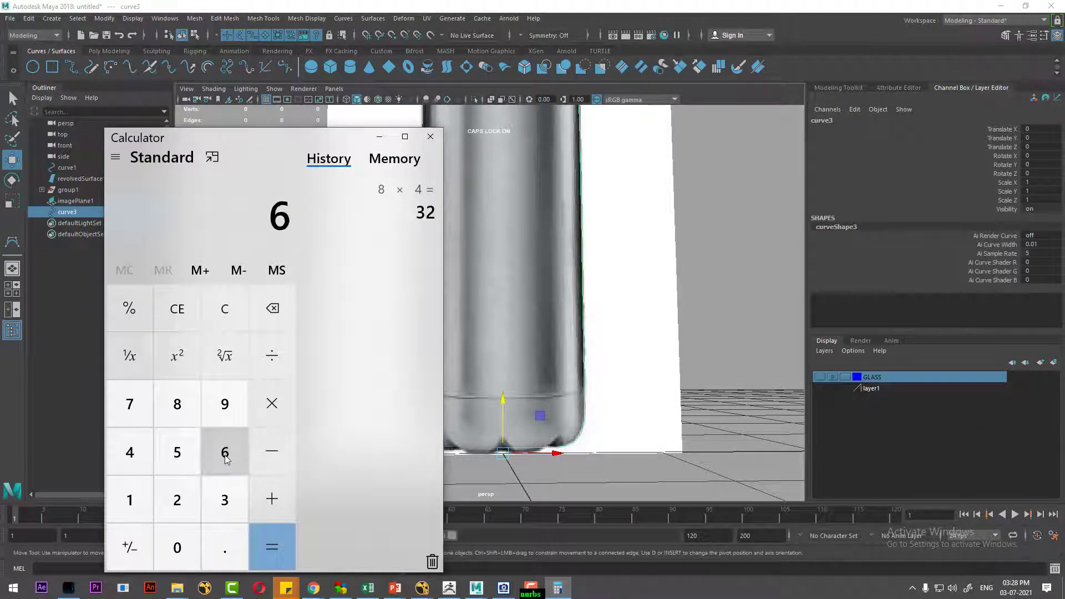
pyautogui.click(272, 404)
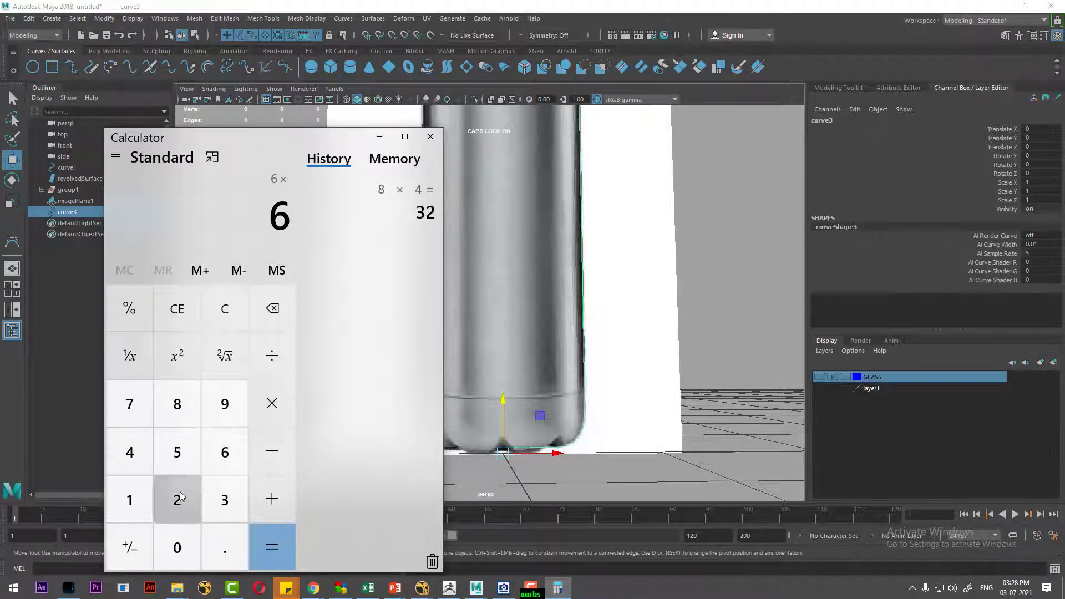
pyautogui.click(133, 452)
pyautogui.click(272, 546)
pyautogui.click(430, 136)
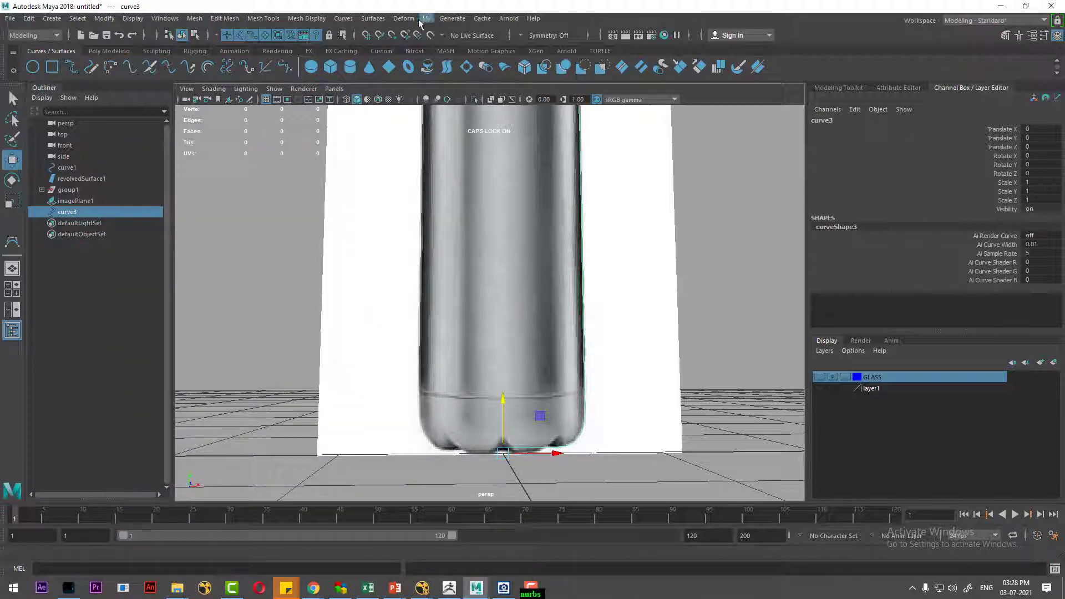
# Revolve curve3 with 24 segments into revolvedSurface3 and close the Revolve options
pyautogui.click(371, 18)
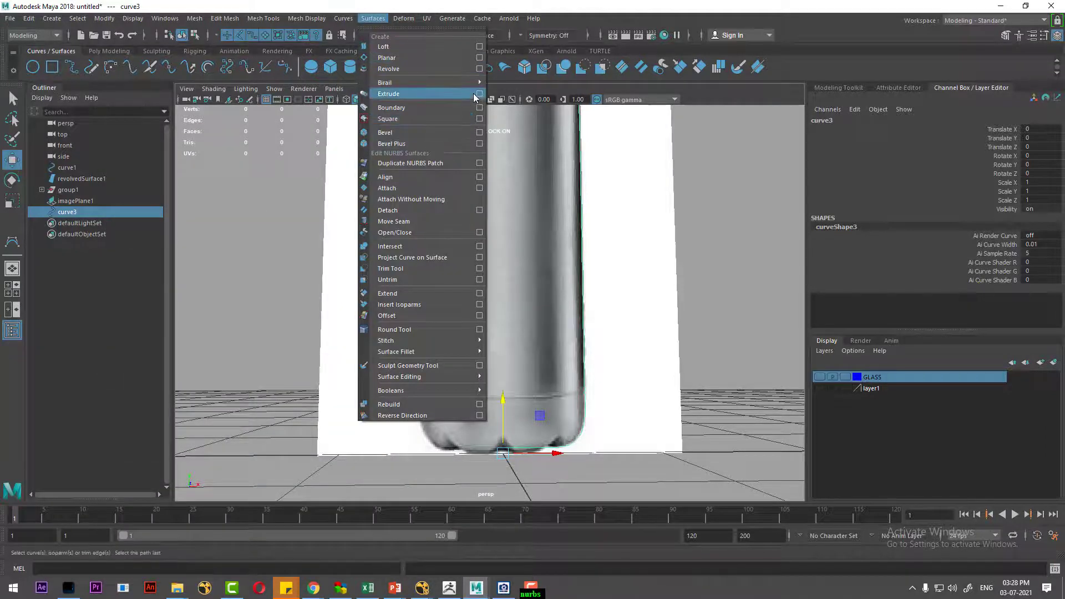
pyautogui.click(480, 69)
pyautogui.write('24')
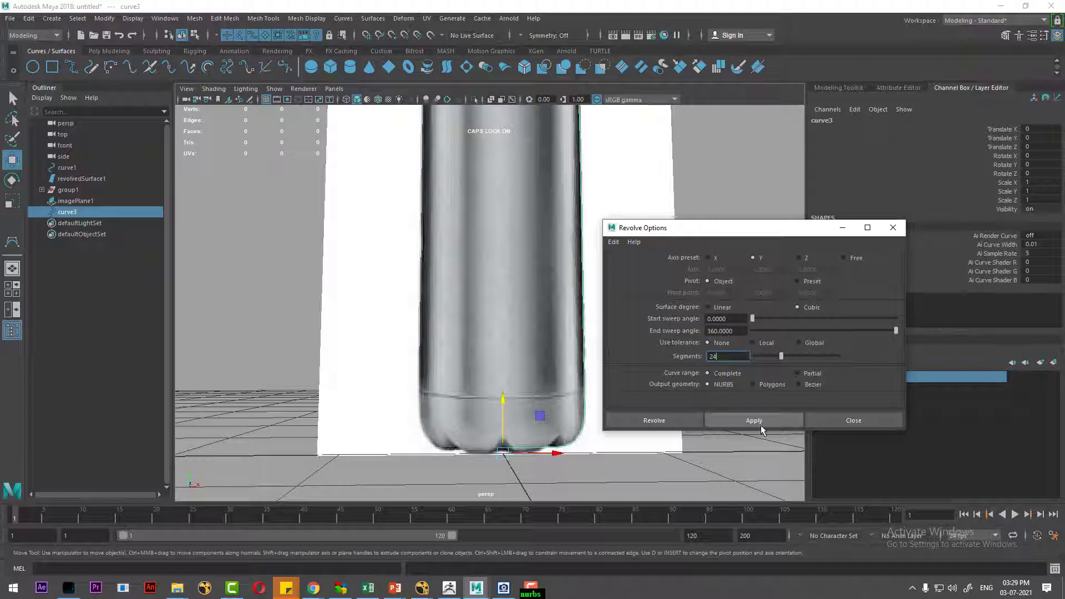
pyautogui.click(753, 420)
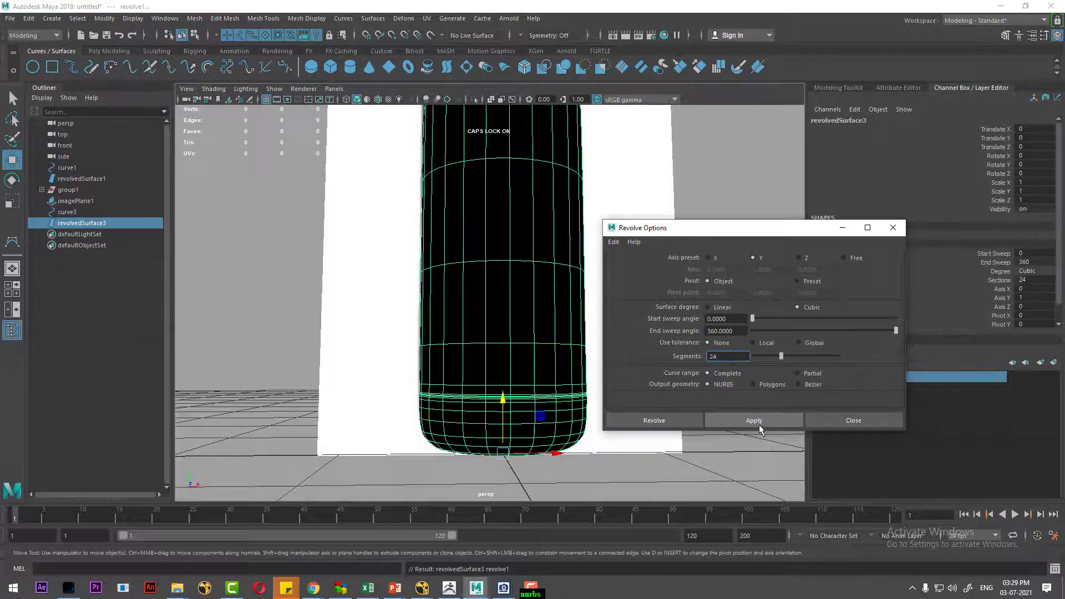
pyautogui.moveTo(554, 460)
pyautogui.keyDown('alt'); pyautogui.mouseDown()
pyautogui.moveTo(488, 461)
pyautogui.moveTo(665, 447)
pyautogui.mouseUp(); pyautogui.keyUp('alt')
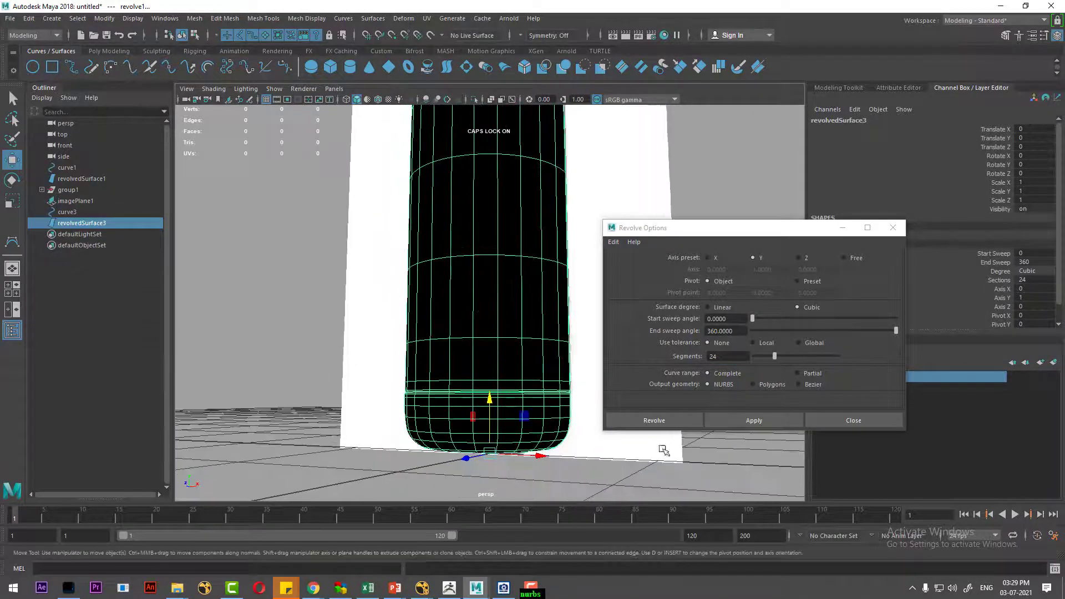
pyautogui.click(854, 421)
pyautogui.moveTo(577, 464)
pyautogui.keyDown('alt'); pyautogui.mouseDown()
pyautogui.moveTo(598, 467)
pyautogui.moveTo(631, 509)
pyautogui.moveTo(561, 380)
pyautogui.moveTo(582, 280)
pyautogui.moveTo(452, 255)
pyautogui.mouseUp(); pyautogui.keyUp('alt')
pyautogui.click(537, 233)
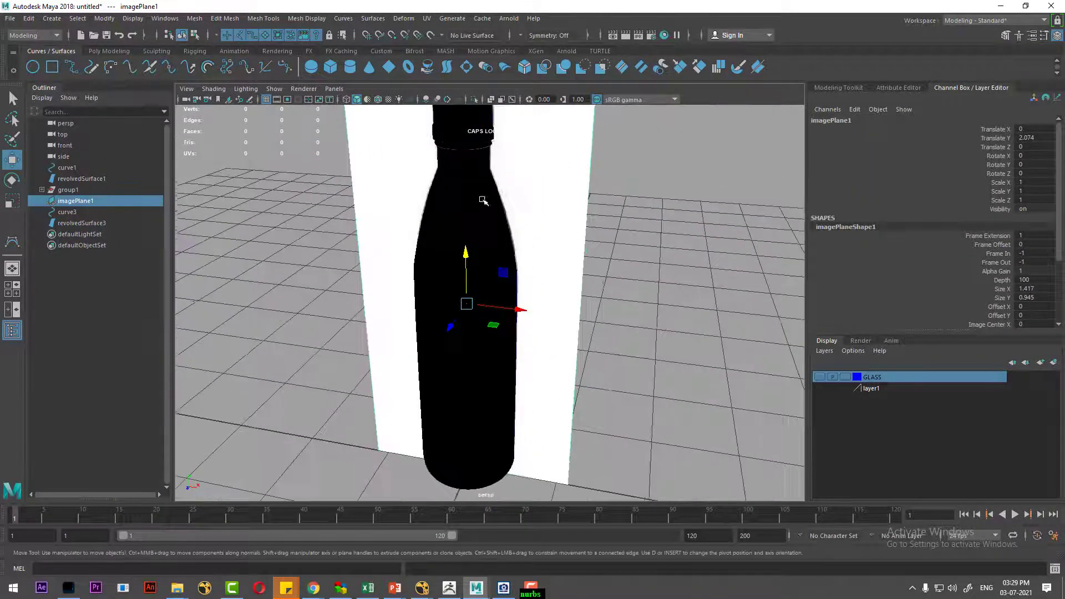
# Select only curve3 and reverse its direction so the bottle shades grey
pyautogui.click(452, 255)
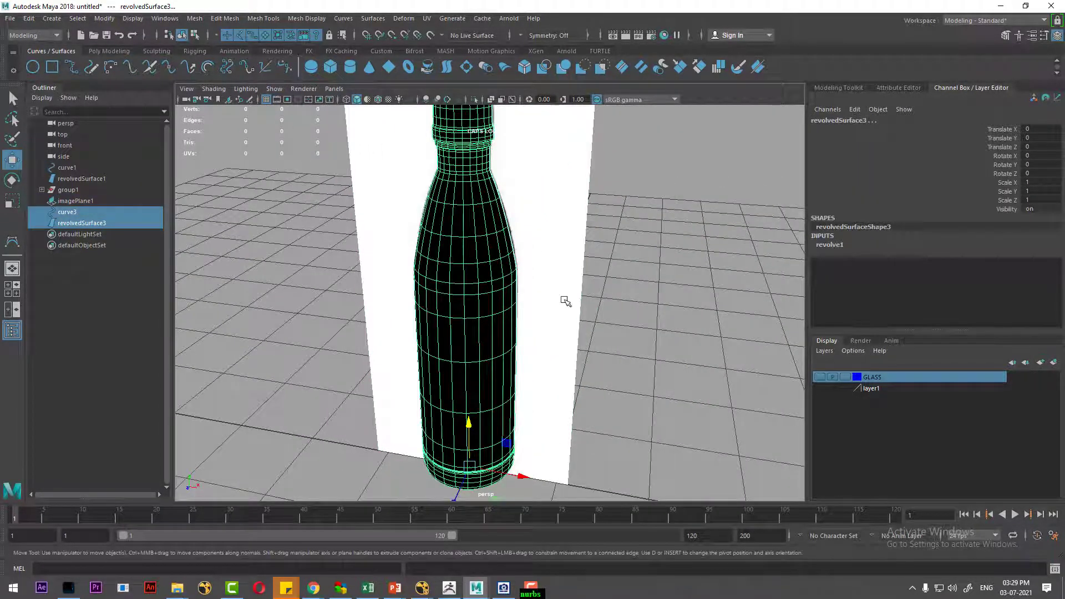
pyautogui.click(223, 232)
pyautogui.click(67, 211)
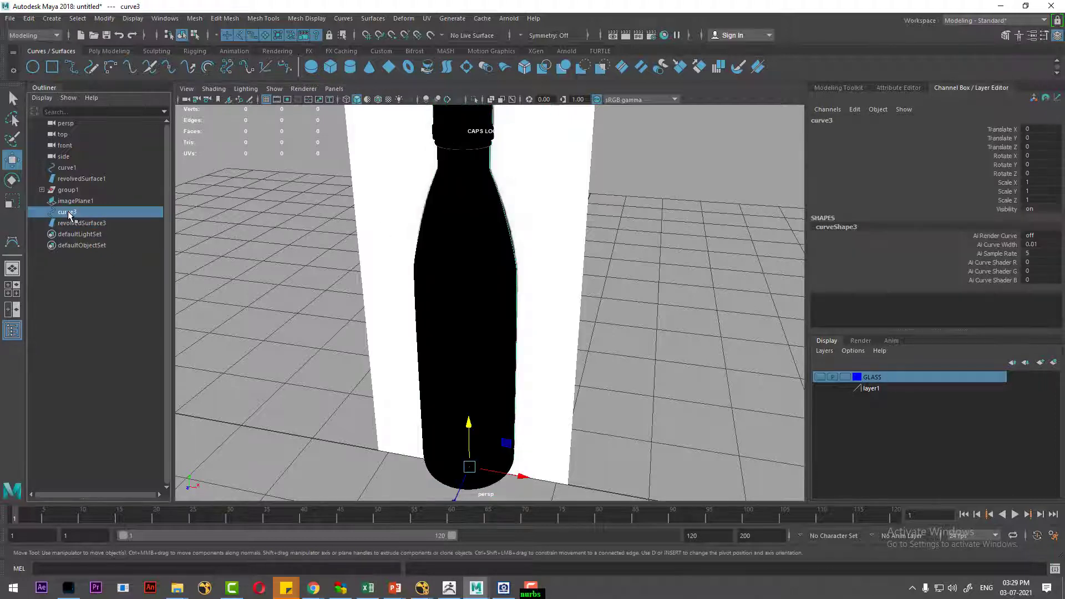
pyautogui.click(351, 20)
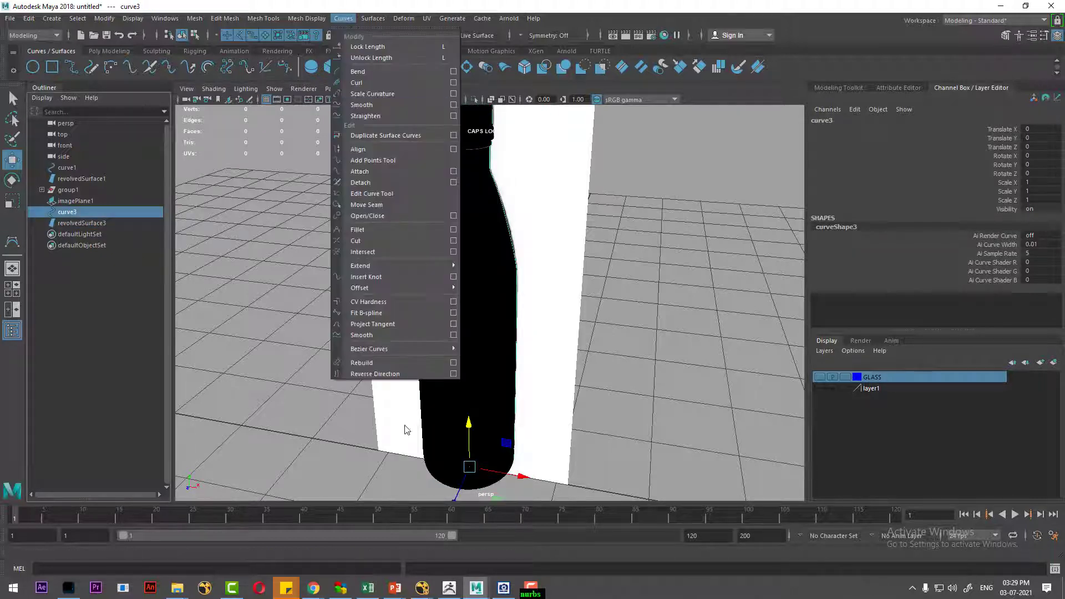
pyautogui.click(395, 380)
pyautogui.moveTo(591, 349)
pyautogui.keyDown('alt'); pyautogui.mouseDown()
pyautogui.moveTo(537, 347)
pyautogui.moveTo(577, 311)
pyautogui.mouseUp(); pyautogui.keyUp('alt')
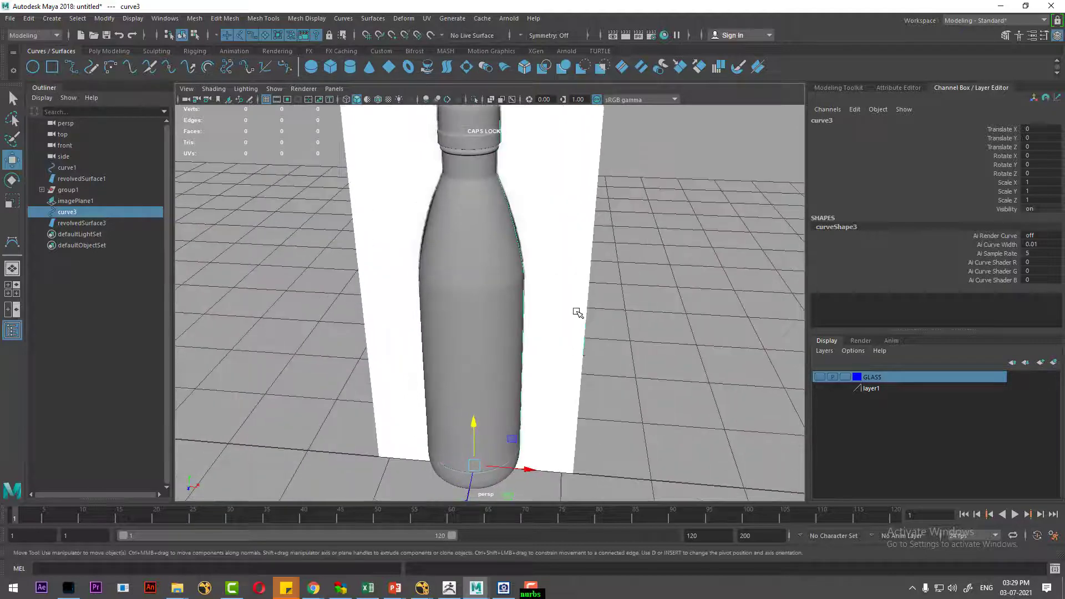
# Hide the reference image plane and select the bottle surface to view its base
pyautogui.click(577, 305)
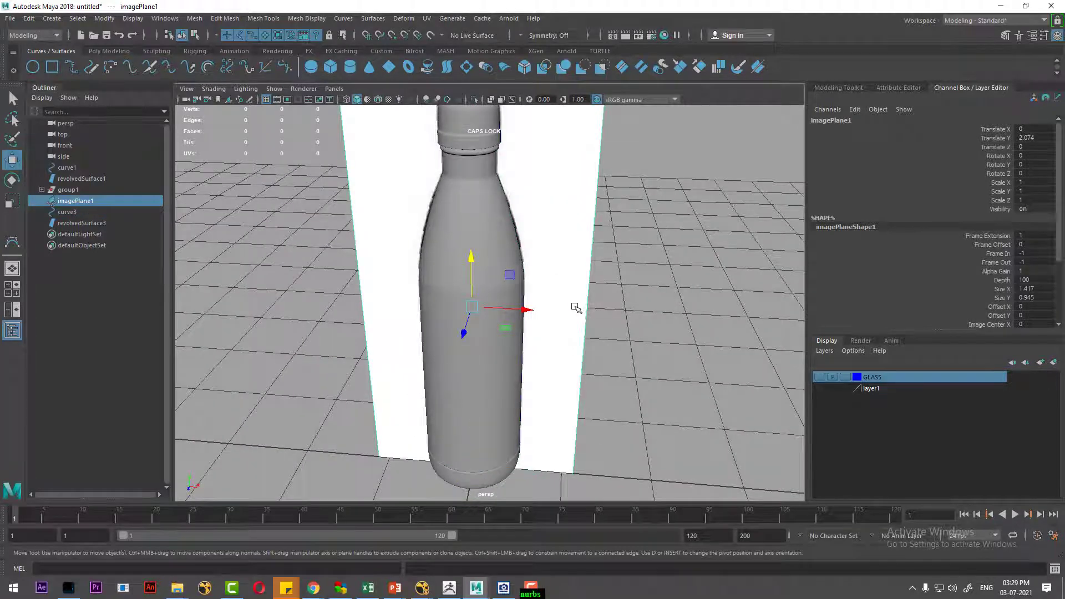
pyautogui.hotkey('ctrl', 'h')
pyautogui.click(527, 427)
pyautogui.scroll(5, 547, 338)
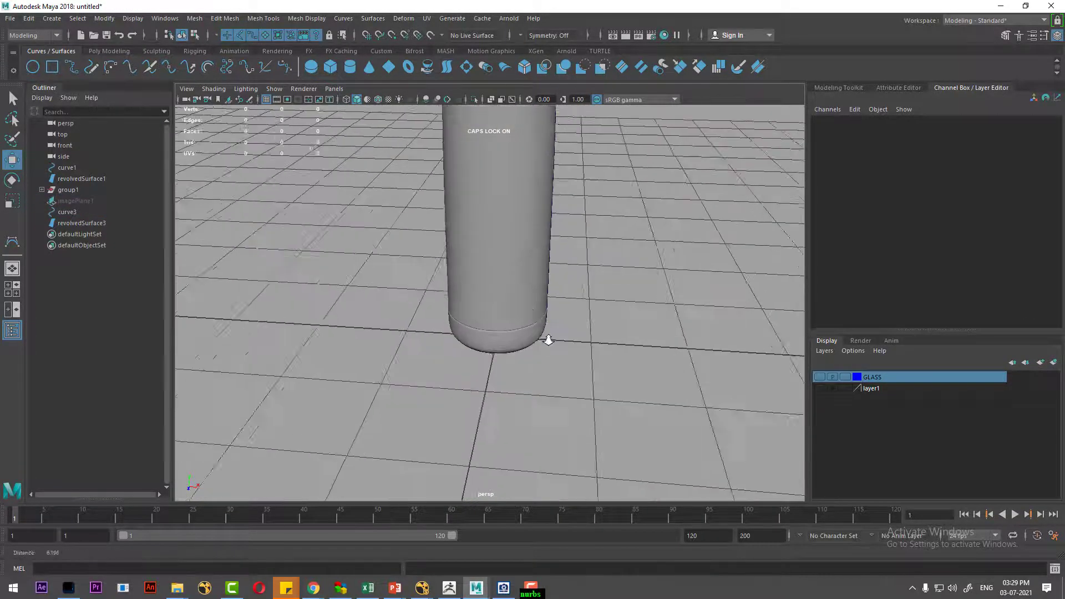
pyautogui.click(515, 354)
pyautogui.keyDown('alt'); pyautogui.moveTo(515, 353); pyautogui.dragTo(664, 247); pyautogui.keyUp('alt')
# Switch revolvedSurface3 to Control Vertex mode and orbit onto the bottle's base
pyautogui.rightClick(665, 247)
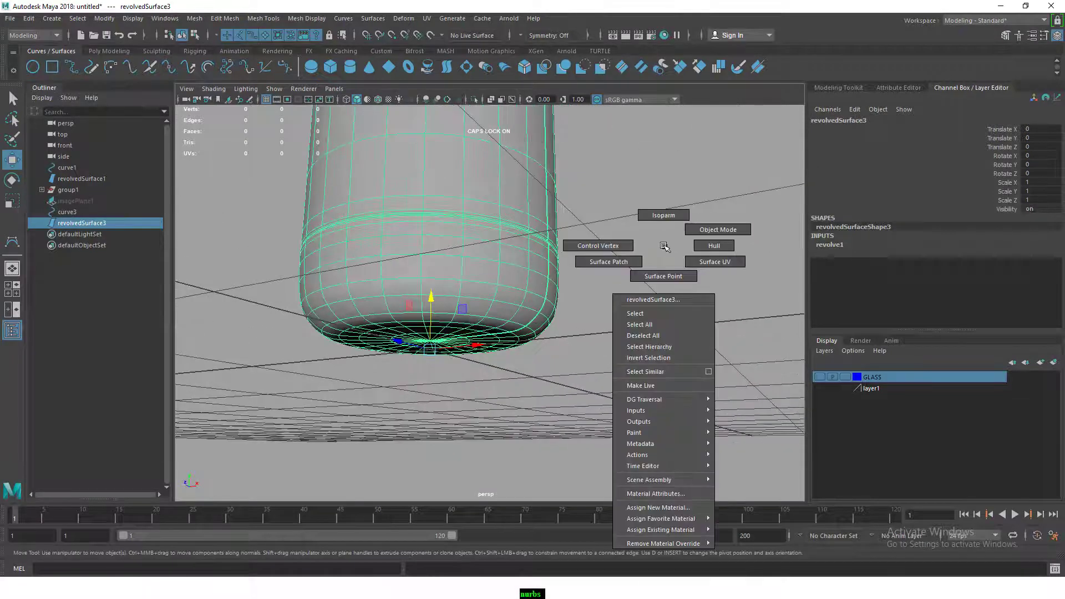
pyautogui.click(598, 246)
pyautogui.moveTo(598, 246)
pyautogui.keyDown('alt'); pyautogui.mouseDown()
pyautogui.moveTo(472, 404)
pyautogui.moveTo(468, 373)
pyautogui.moveTo(508, 383)
pyautogui.moveTo(489, 355)
pyautogui.mouseUp(); pyautogui.keyUp('alt')
pyautogui.press('space')
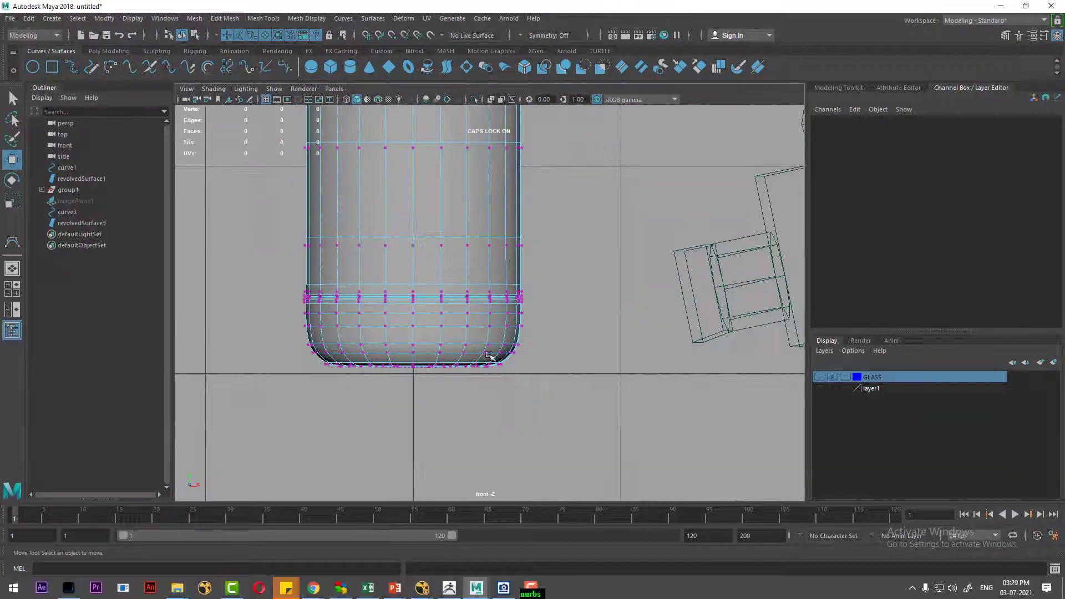
pyautogui.press('space')
pyautogui.moveTo(570, 355); pyautogui.dragTo(559, 337)
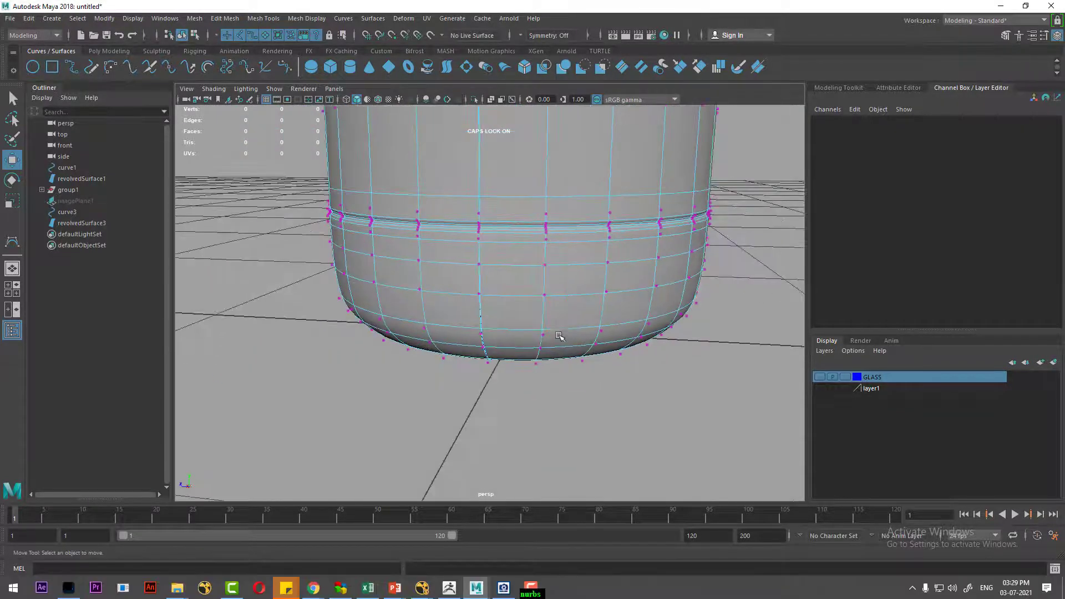
# Marquee-select the first rows of control vertices around the bottle base
pyautogui.moveTo(523, 395); pyautogui.dragTo(571, 355)
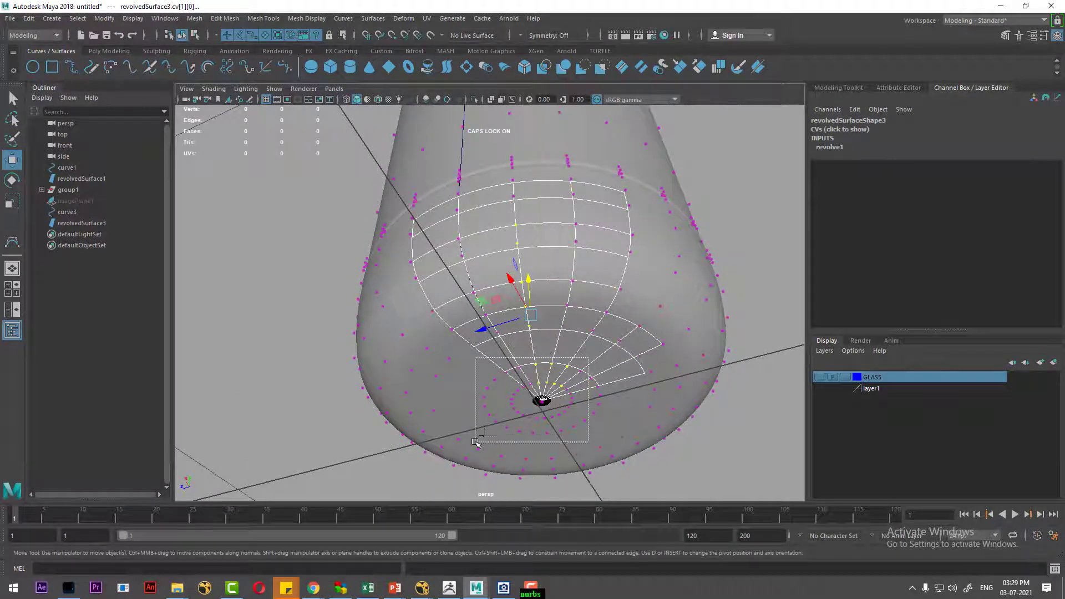
pyautogui.moveTo(476, 442); pyautogui.dragTo(475, 442)
pyautogui.moveTo(476, 442)
pyautogui.keyDown('alt'); pyautogui.mouseDown()
pyautogui.moveTo(574, 401)
pyautogui.moveTo(588, 441)
pyautogui.mouseUp(); pyautogui.keyUp('alt')
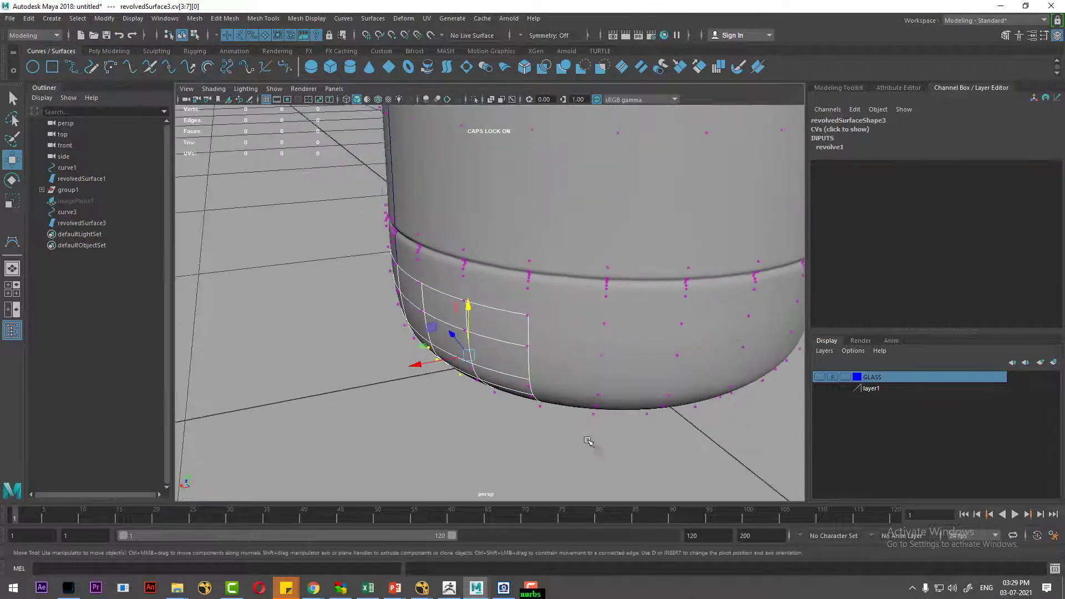
pyautogui.moveTo(585, 399)
pyautogui.keyDown('alt'); pyautogui.mouseDown()
pyautogui.moveTo(590, 442)
pyautogui.moveTo(576, 474)
pyautogui.mouseUp(); pyautogui.keyUp('alt')
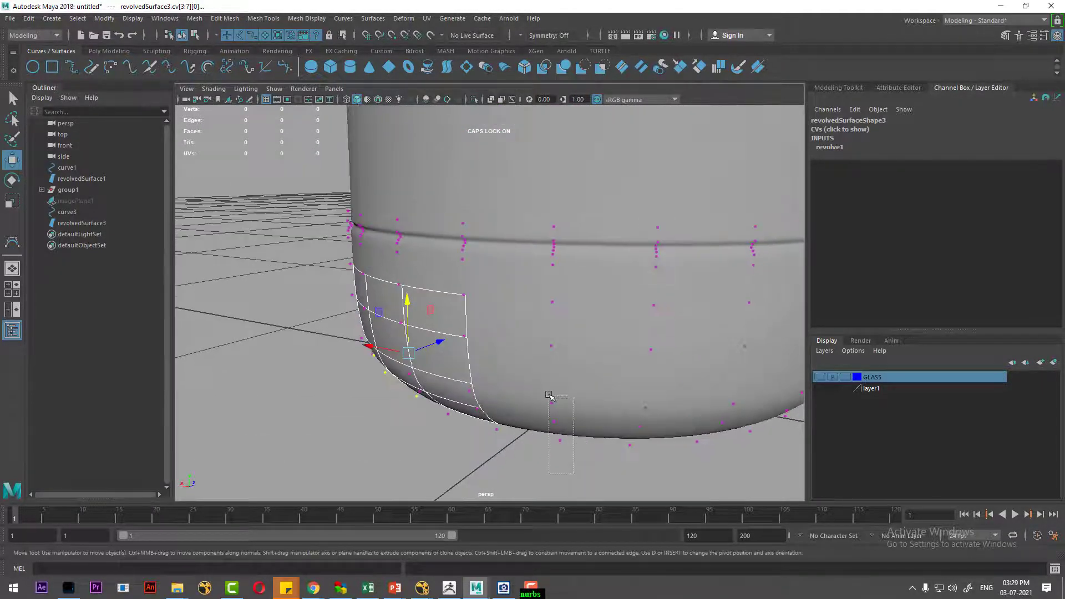
pyautogui.moveTo(549, 395)
pyautogui.keyDown('alt'); pyautogui.mouseDown()
pyautogui.moveTo(537, 483)
pyautogui.moveTo(568, 424)
pyautogui.mouseUp(); pyautogui.keyUp('alt')
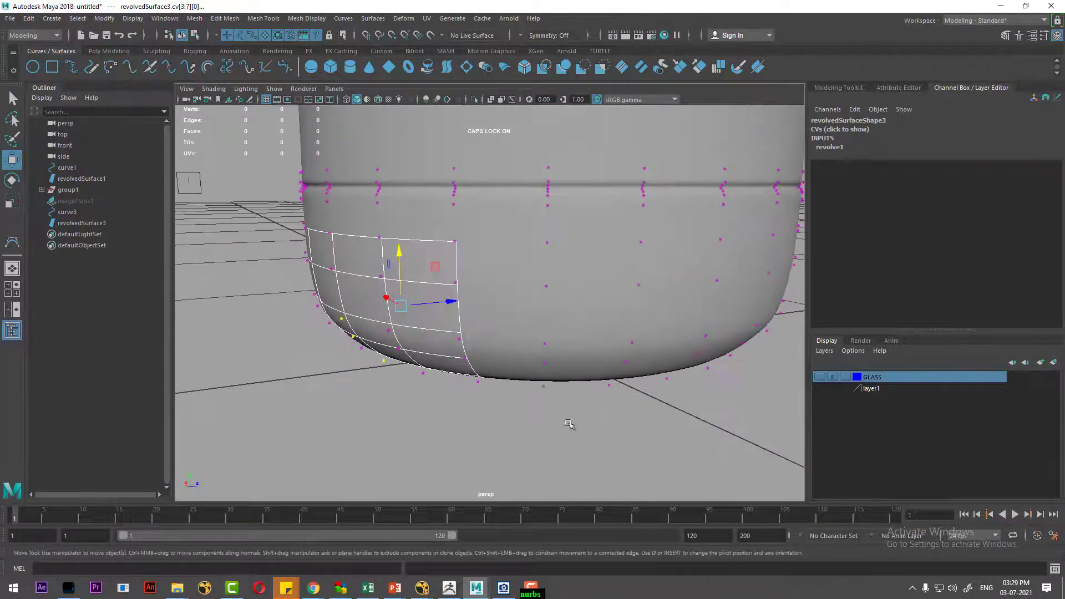
pyautogui.moveTo(532, 329)
pyautogui.keyDown('alt'); pyautogui.mouseDown()
pyautogui.moveTo(570, 371)
pyautogui.moveTo(557, 442)
pyautogui.mouseUp(); pyautogui.keyUp('alt')
# Add more base control-vertex rows to the selection from several angles
pyautogui.keyDown('shift'); pyautogui.moveTo(511, 359); pyautogui.dragTo(530, 387); pyautogui.keyUp('shift')
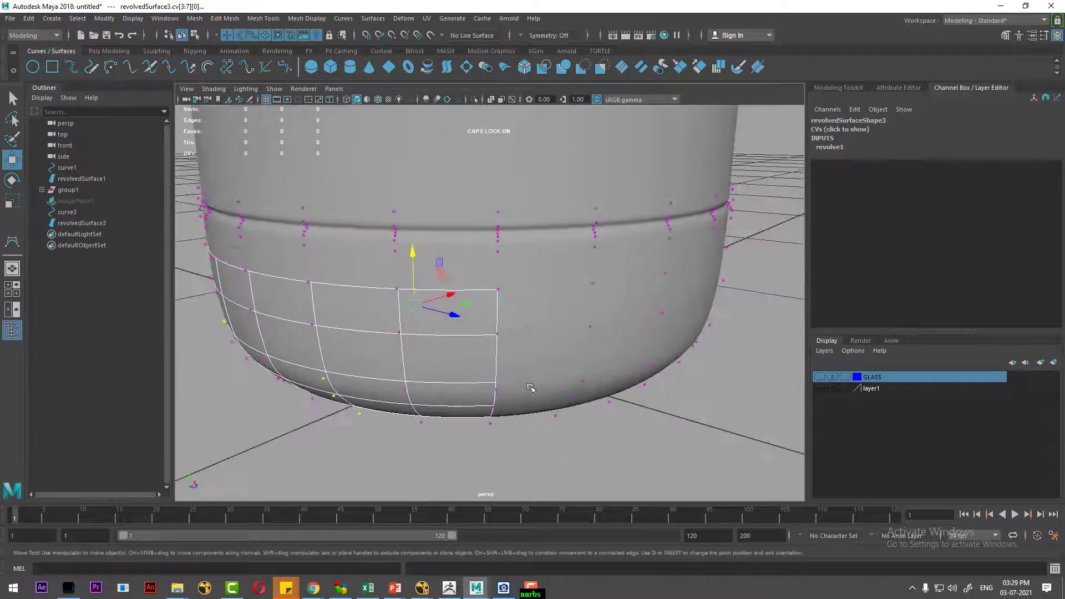
pyautogui.keyDown('alt'); pyautogui.moveTo(558, 463); pyautogui.dragTo(541, 460); pyautogui.keyUp('alt')
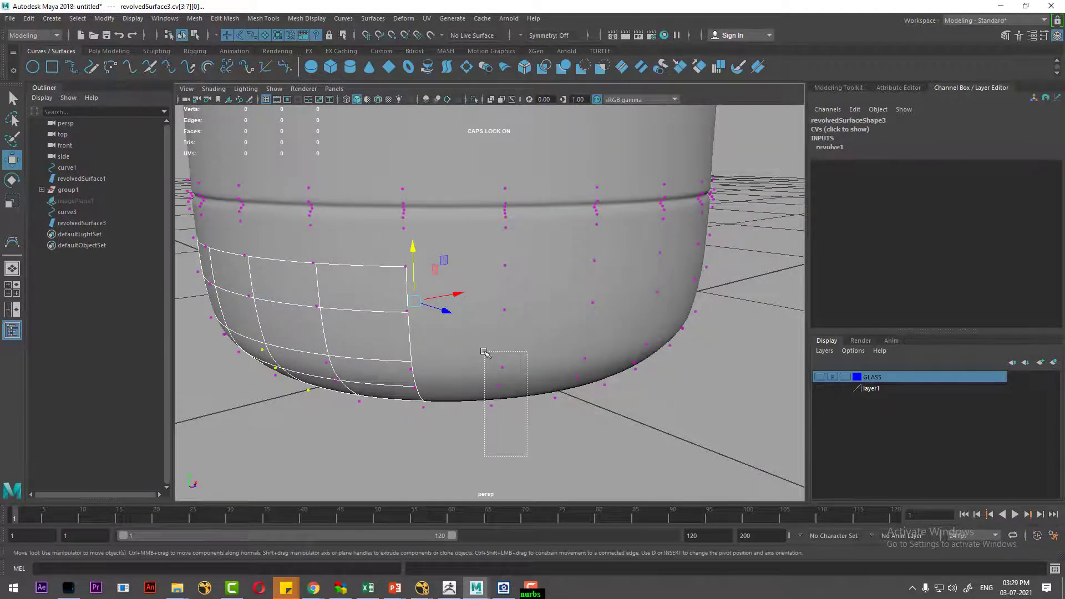
pyautogui.keyDown('shift'); pyautogui.moveTo(484, 352); pyautogui.dragTo(484, 352); pyautogui.keyUp('shift')
pyautogui.keyDown('alt'); pyautogui.moveTo(484, 352); pyautogui.dragTo(476, 381); pyautogui.keyUp('alt')
pyautogui.moveTo(507, 421)
pyautogui.keyDown('alt'); pyautogui.mouseDown()
pyautogui.moveTo(500, 410)
pyautogui.moveTo(482, 425)
pyautogui.mouseUp(); pyautogui.keyUp('alt')
pyautogui.keyDown('shift'); pyautogui.moveTo(458, 348); pyautogui.dragTo(458, 349); pyautogui.keyUp('shift')
pyautogui.moveTo(458, 350)
pyautogui.keyDown('alt'); pyautogui.mouseDown()
pyautogui.moveTo(481, 405)
pyautogui.moveTo(487, 363)
pyautogui.moveTo(520, 373)
pyautogui.moveTo(487, 387)
pyautogui.moveTo(486, 433)
pyautogui.moveTo(459, 393)
pyautogui.moveTo(471, 385)
pyautogui.moveTo(484, 327)
pyautogui.moveTo(626, 354)
pyautogui.moveTo(606, 327)
pyautogui.mouseUp(); pyautogui.keyUp('alt')
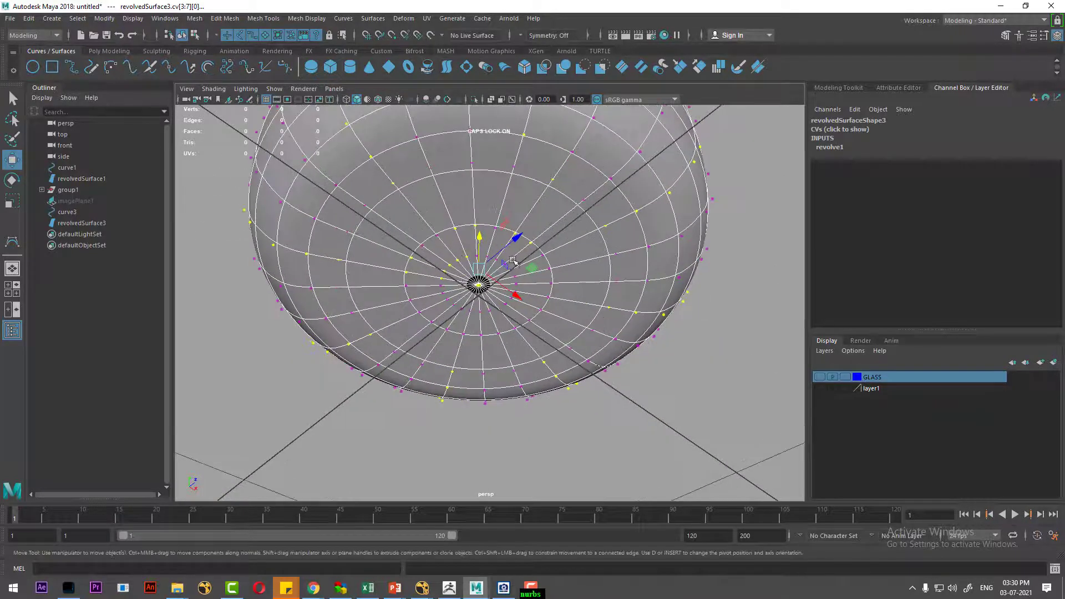
# In wireframe view, refine the selection of base control vertices
pyautogui.press('4')
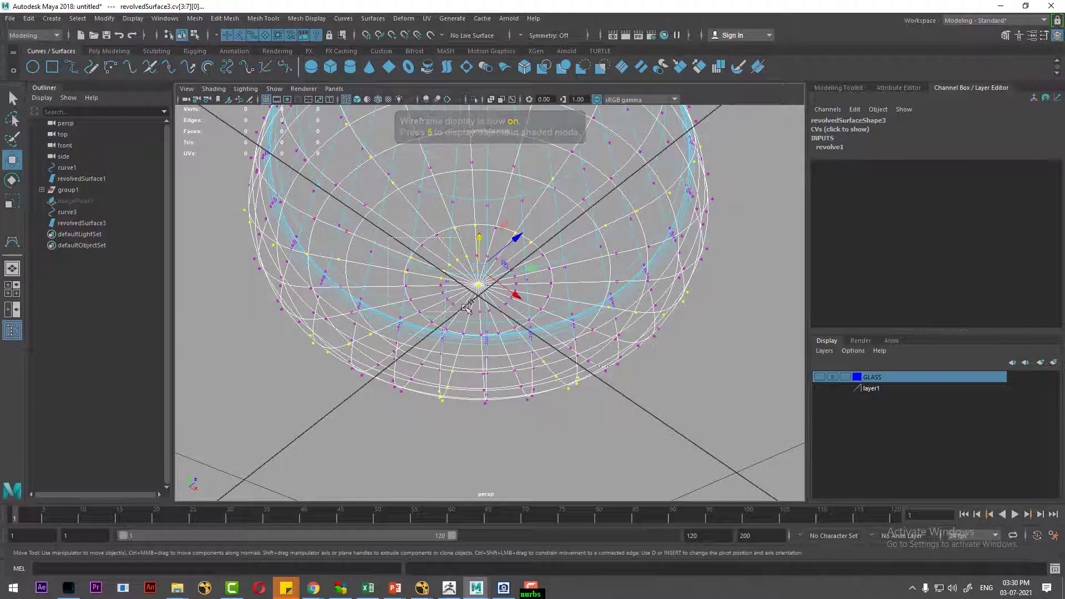
pyautogui.press('capslock')
pyautogui.moveTo(388, 243); pyautogui.dragTo(544, 314)
pyautogui.hotkey('ctrl', 'z')
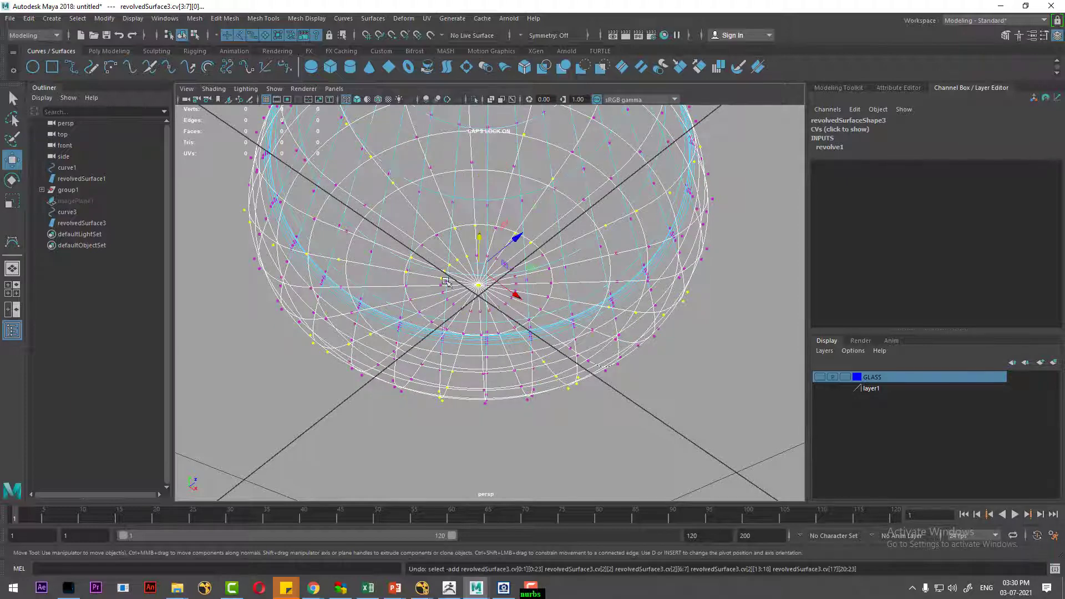
pyautogui.moveTo(384, 217); pyautogui.dragTo(556, 308)
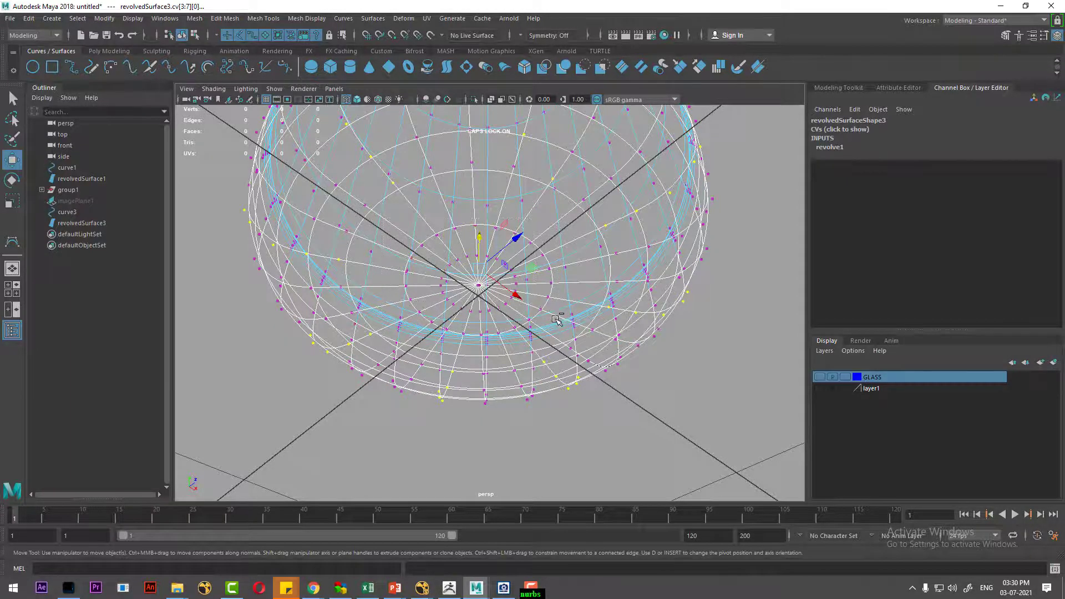
# Return to shaded display and review the bottle's lobed base
pyautogui.press('5')
pyautogui.moveTo(556, 316)
pyautogui.keyDown('alt'); pyautogui.mouseDown()
pyautogui.moveTo(534, 246)
pyautogui.moveTo(492, 325)
pyautogui.moveTo(532, 292)
pyautogui.moveTo(512, 264)
pyautogui.mouseUp(); pyautogui.keyUp('alt')
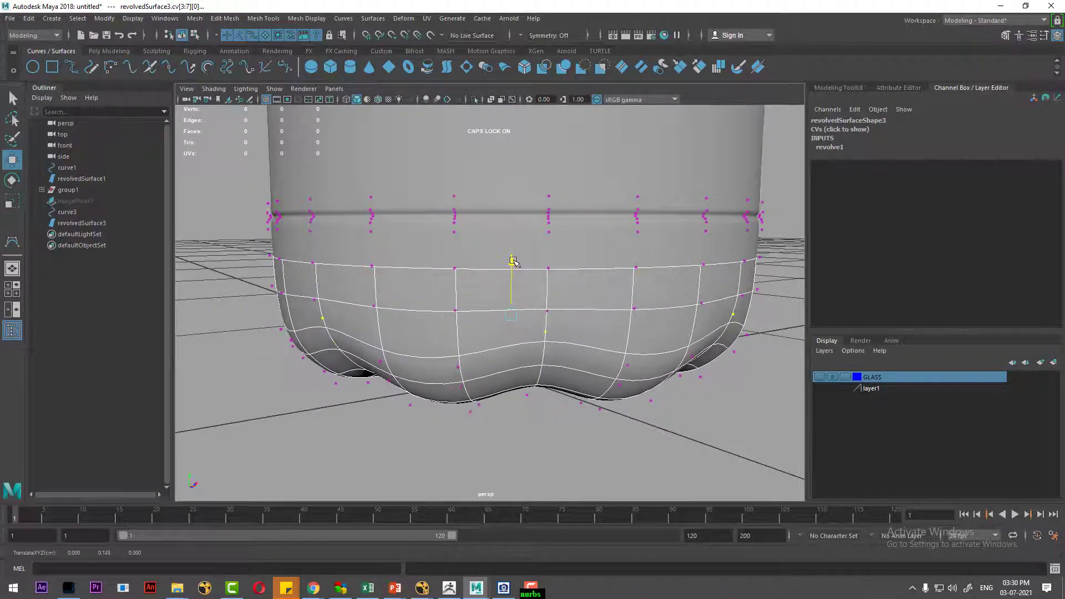
pyautogui.moveTo(503, 353)
pyautogui.keyDown('alt'); pyautogui.mouseDown()
pyautogui.moveTo(525, 252)
pyautogui.moveTo(545, 332)
pyautogui.moveTo(526, 427)
pyautogui.mouseUp(); pyautogui.keyUp('alt')
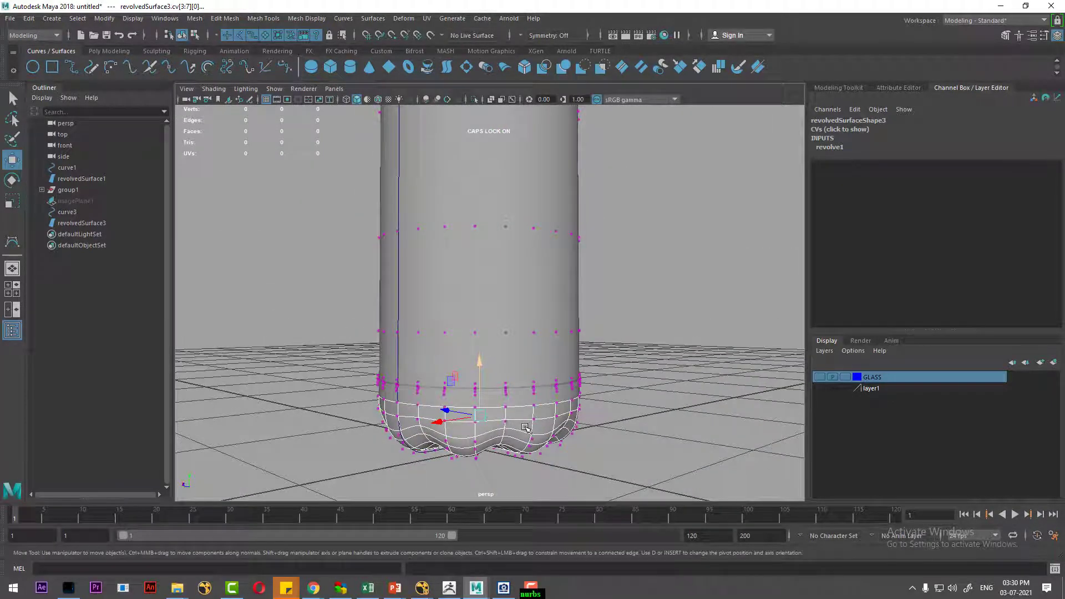
# Return the bottle to Object Mode and clear the selection
pyautogui.moveTo(529, 299); pyautogui.dragTo(596, 305, button='right')
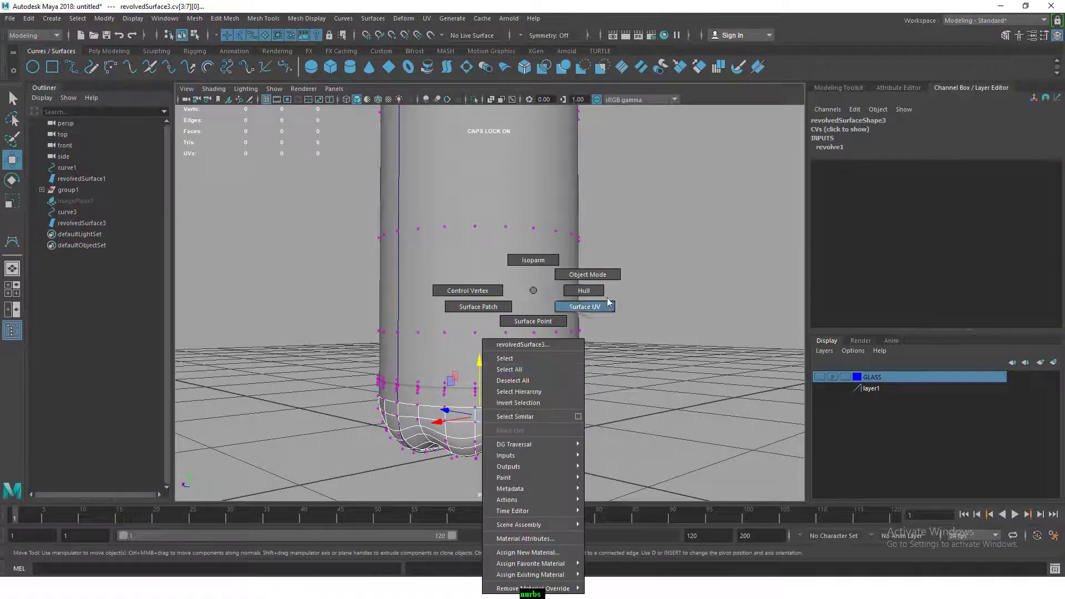
pyautogui.click(604, 283)
pyautogui.moveTo(554, 428)
pyautogui.keyDown('alt'); pyautogui.mouseDown()
pyautogui.moveTo(571, 306)
pyautogui.moveTo(534, 382)
pyautogui.moveTo(639, 379)
pyautogui.mouseUp(); pyautogui.keyUp('alt')
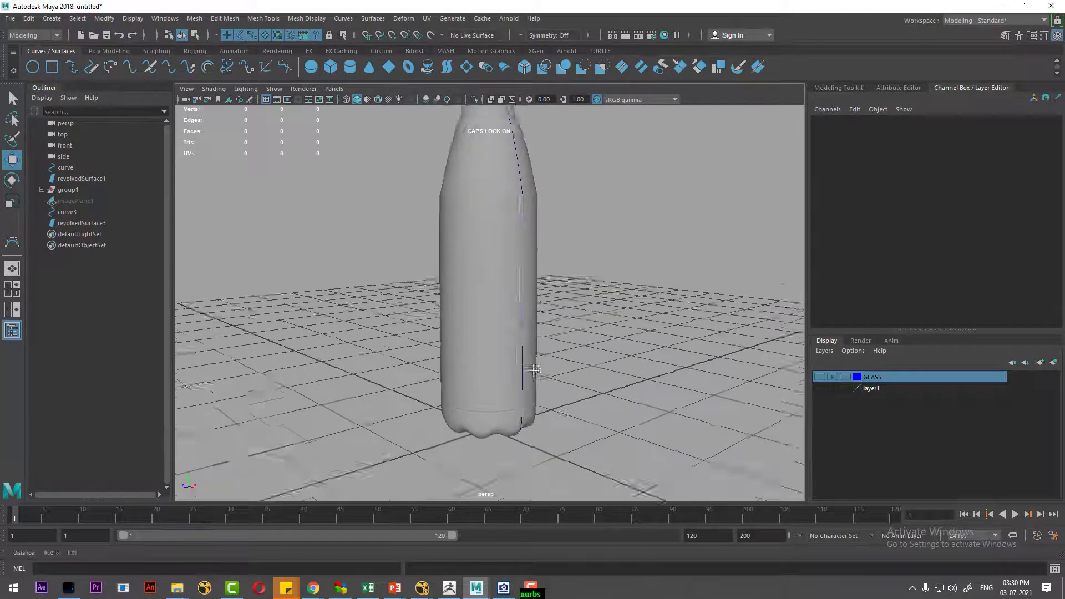
pyautogui.moveTo(569, 421)
pyautogui.keyDown('alt'); pyautogui.mouseDown()
pyautogui.moveTo(554, 426)
pyautogui.moveTo(534, 378)
pyautogui.mouseUp(); pyautogui.keyUp('alt')
# Unhide and select the reference image plane imagePlane1 behind the bottle
pyautogui.click(531, 586)
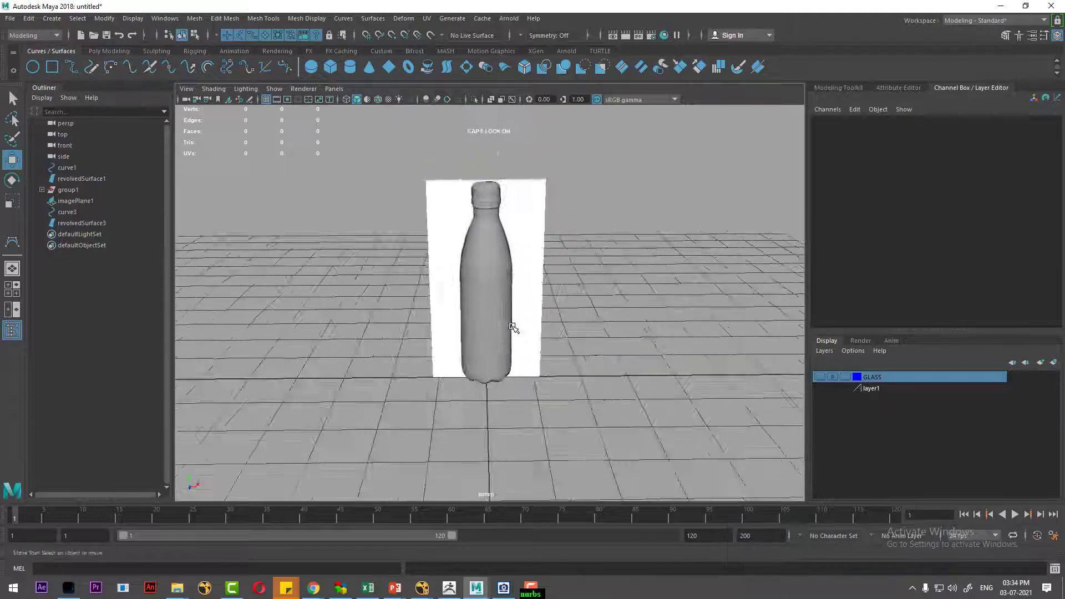
pyautogui.click(554, 304)
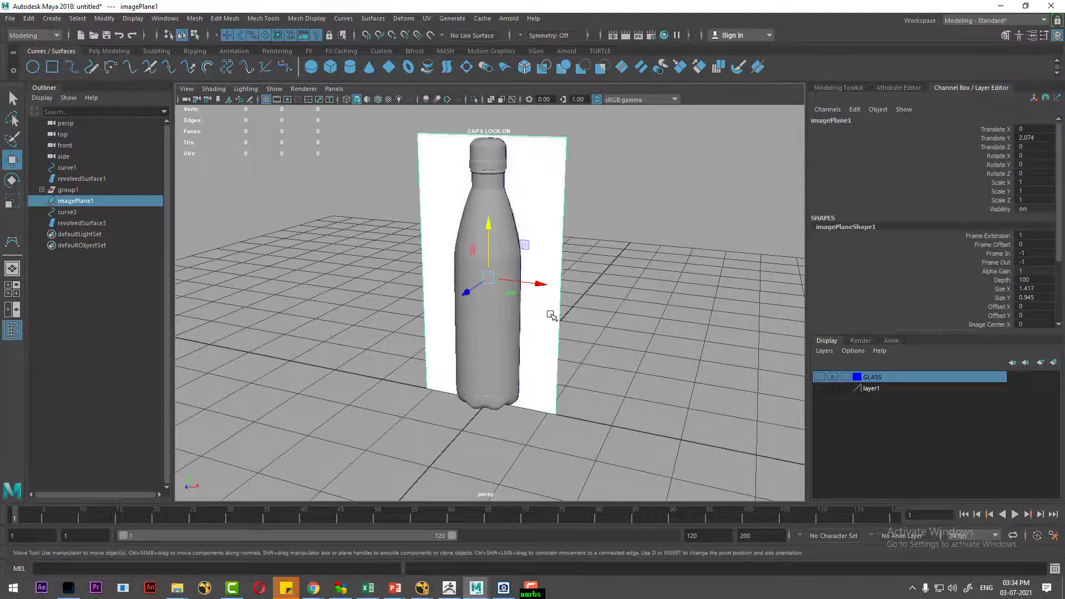
pyautogui.keyDown('alt'); pyautogui.moveTo(549, 300); pyautogui.dragTo(557, 321); pyautogui.keyUp('alt')
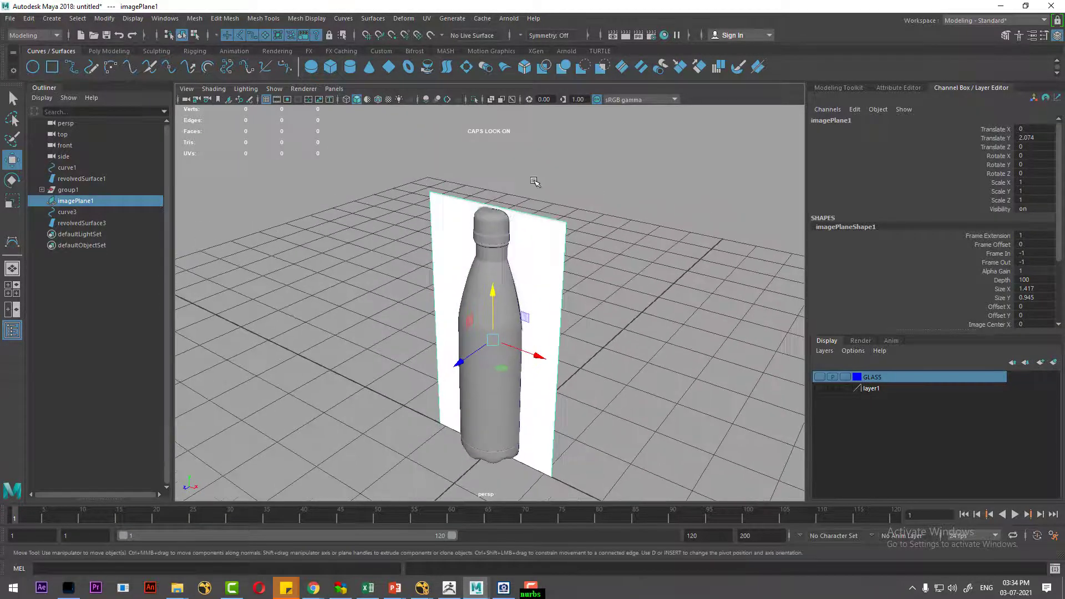
pyautogui.hotkey('ctrl', 'z')
# Delete the bottle's construction history and put revolvedSurface3 on new layer layer2
pyautogui.click(28, 17)
pyautogui.moveTo(61, 149)
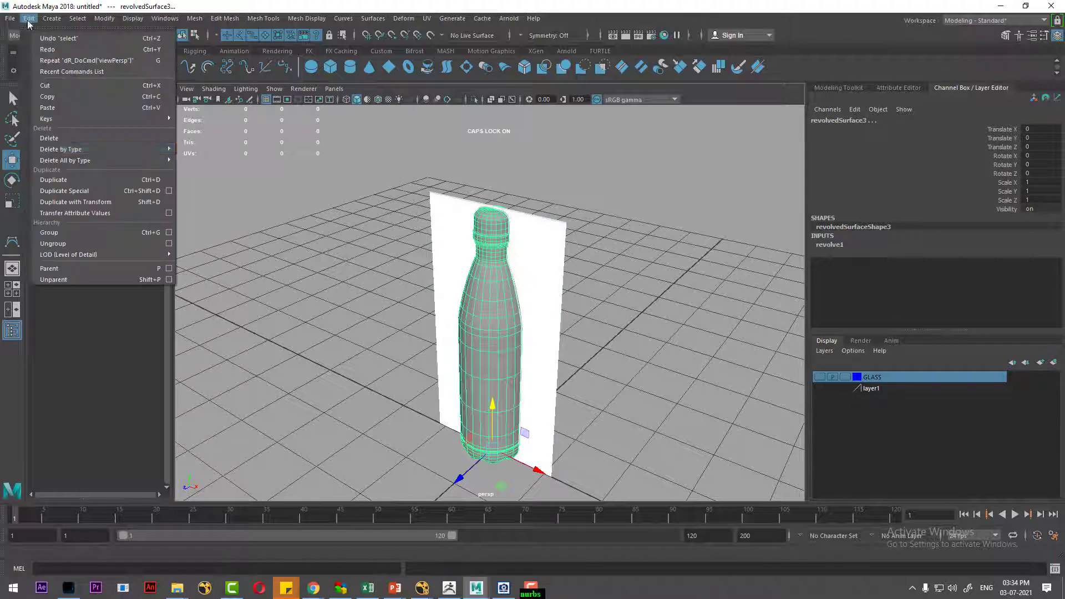
pyautogui.click(199, 158)
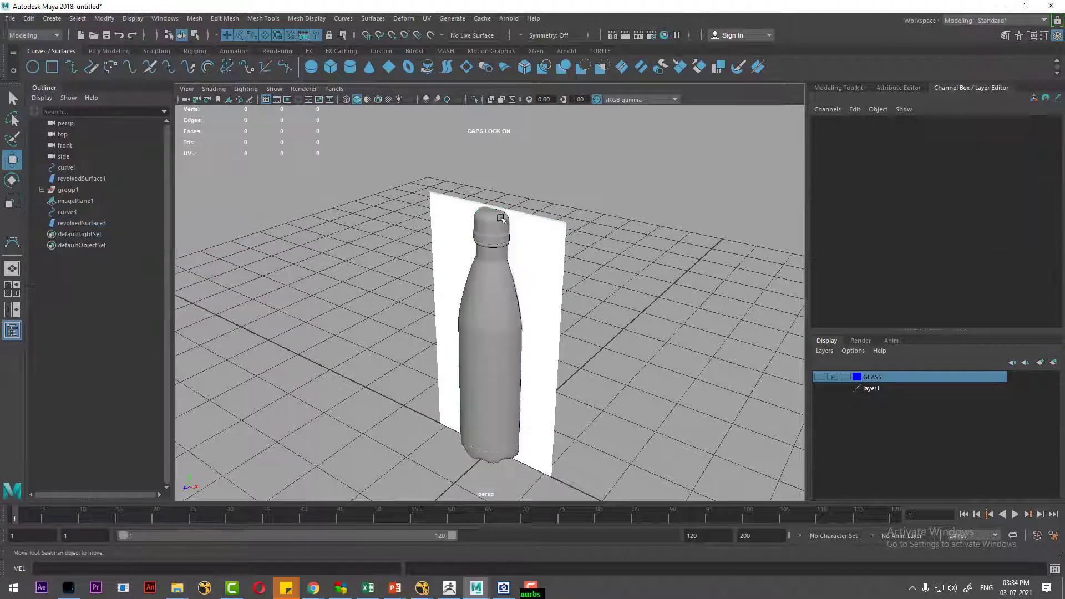
pyautogui.click(1054, 361)
pyautogui.click(821, 377)
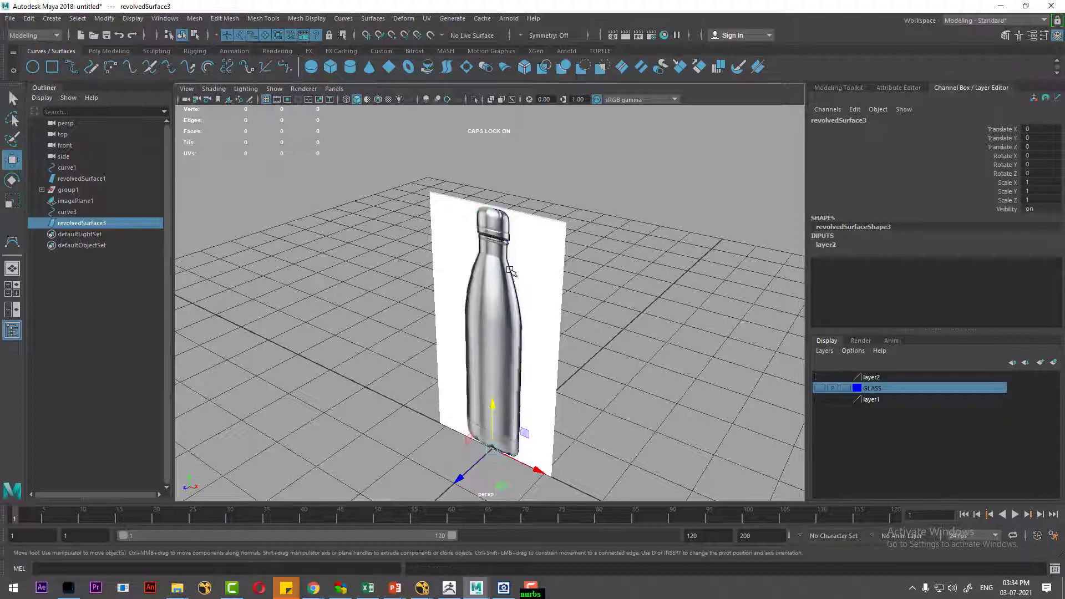
# Add the profile curve curve3 to layer2
pyautogui.click(524, 278)
pyautogui.rightClick(915, 378)
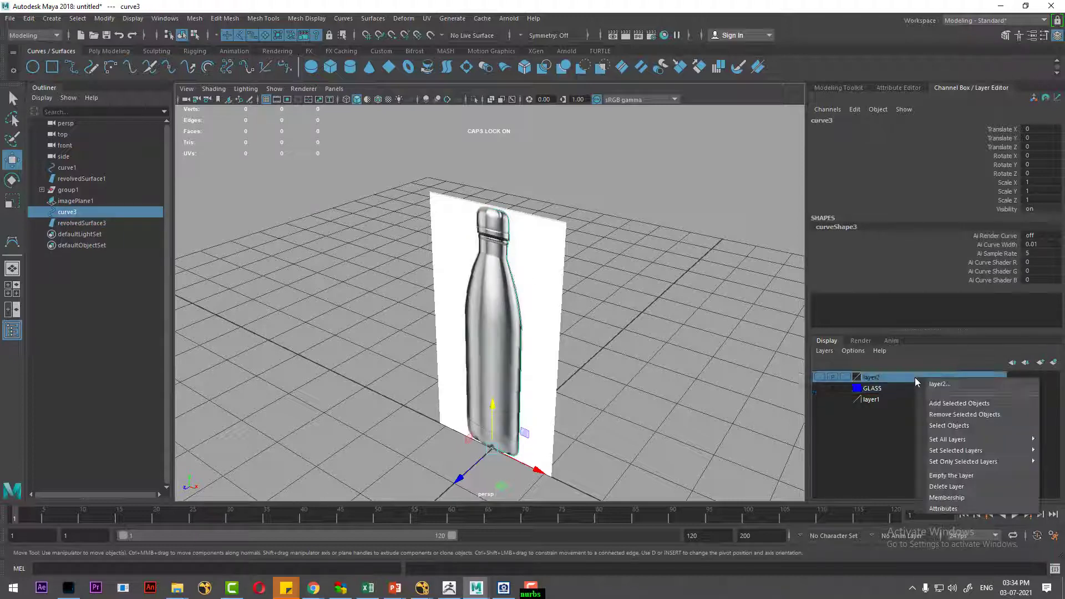
pyautogui.click(943, 403)
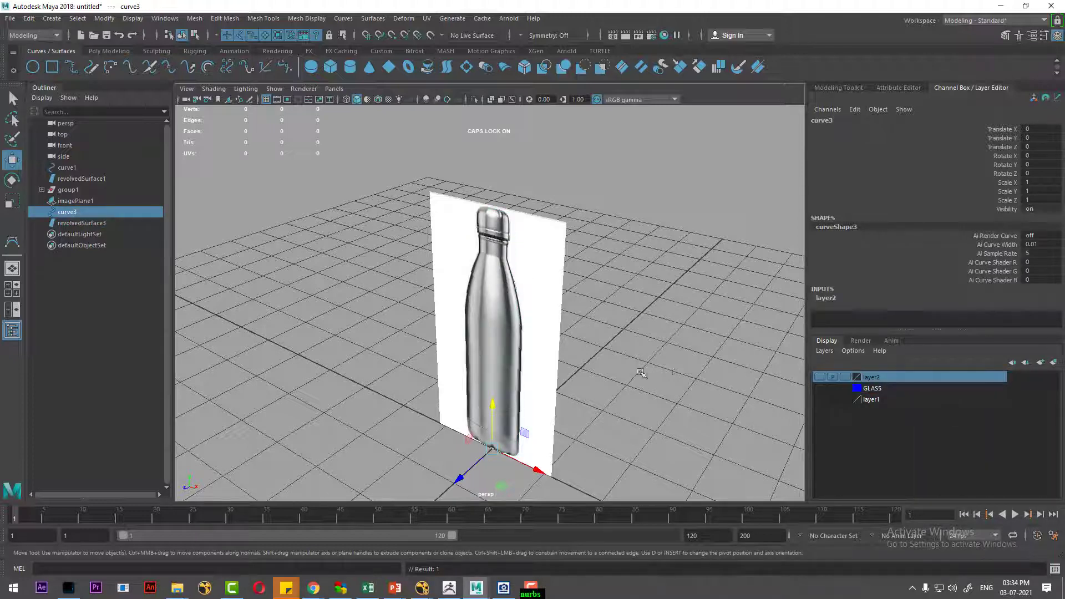
# Switch to the front view and zoom in on the bottle cap
pyautogui.moveTo(641, 373)
pyautogui.keyDown('alt'); pyautogui.mouseDown()
pyautogui.moveTo(677, 352)
pyautogui.moveTo(654, 325)
pyautogui.mouseUp(); pyautogui.keyUp('alt')
pyautogui.scroll(3, 654, 317)
pyautogui.scroll(2, 660, 297)
pyautogui.press('space')
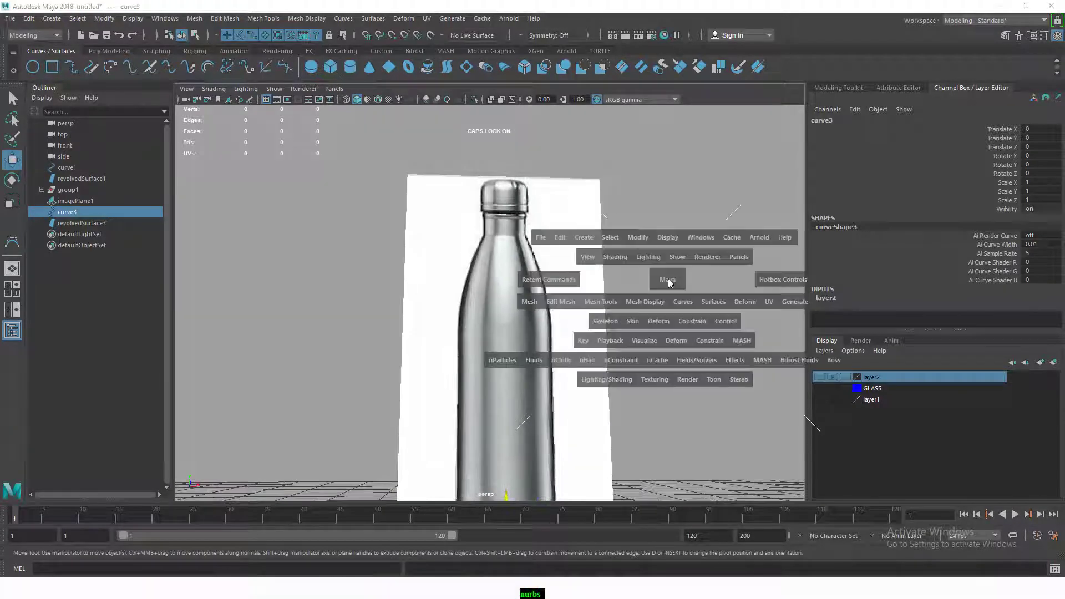
pyautogui.moveTo(669, 283); pyautogui.dragTo(669, 321)
pyautogui.keyDown('alt'); pyautogui.moveTo(579, 463); pyautogui.dragTo(594, 295, button='right'); pyautogui.keyUp('alt')
pyautogui.moveTo(595, 295)
pyautogui.keyDown('alt'); pyautogui.mouseDown(button='middle')
pyautogui.moveTo(589, 406)
pyautogui.moveTo(556, 351)
pyautogui.moveTo(527, 451)
pyautogui.mouseUp(button='middle'); pyautogui.keyUp('alt')
pyautogui.keyDown('alt'); pyautogui.moveTo(527, 451); pyautogui.dragTo(499, 355, button='right'); pyautogui.keyUp('alt')
pyautogui.moveTo(499, 354)
pyautogui.keyDown('alt'); pyautogui.mouseDown(button='middle')
pyautogui.moveTo(519, 369)
pyautogui.moveTo(510, 264)
pyautogui.mouseUp(button='middle'); pyautogui.keyUp('alt')
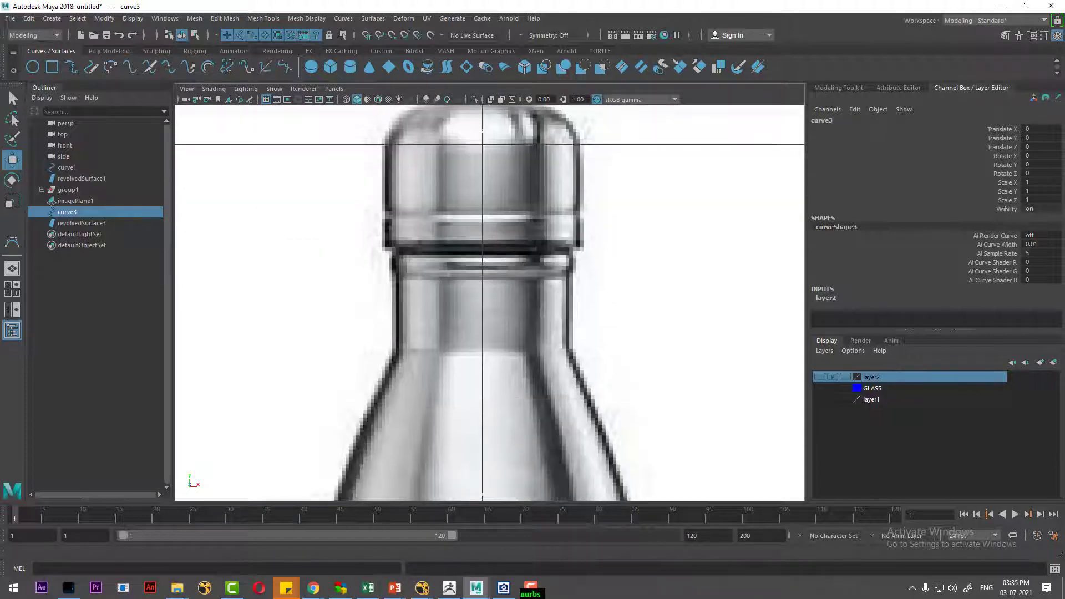
# Start a CV curve tracing the cap's side up to its rounded corner
pyautogui.click(51, 18)
pyautogui.moveTo(116, 90)
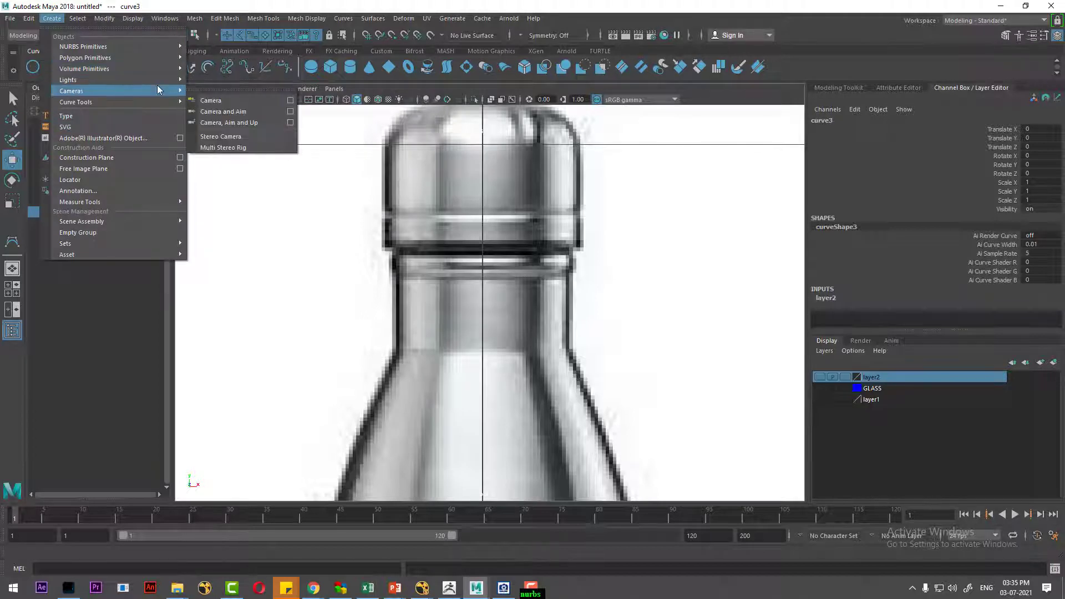
pyautogui.click(222, 110)
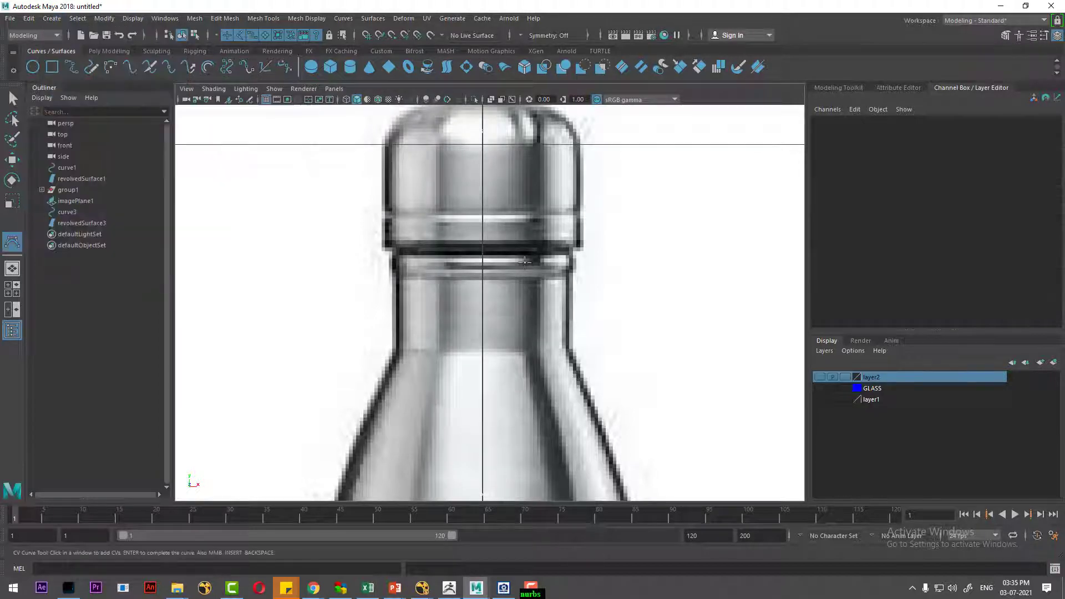
pyautogui.scroll(2, 551, 274)
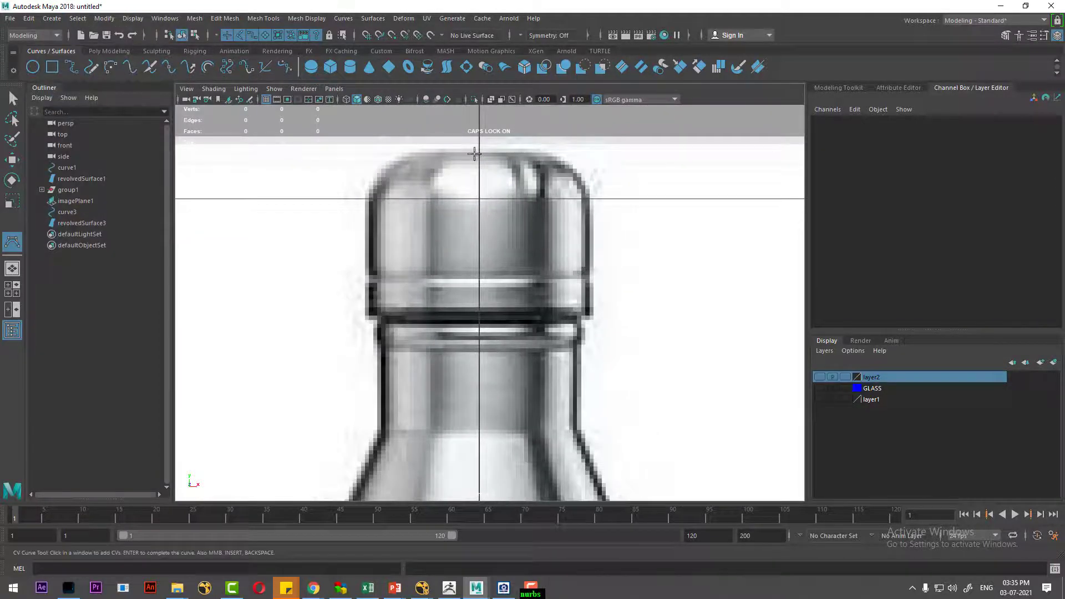
pyautogui.scroll(1, 666, 392)
pyautogui.scroll(2, 608, 327)
pyautogui.click(595, 320)
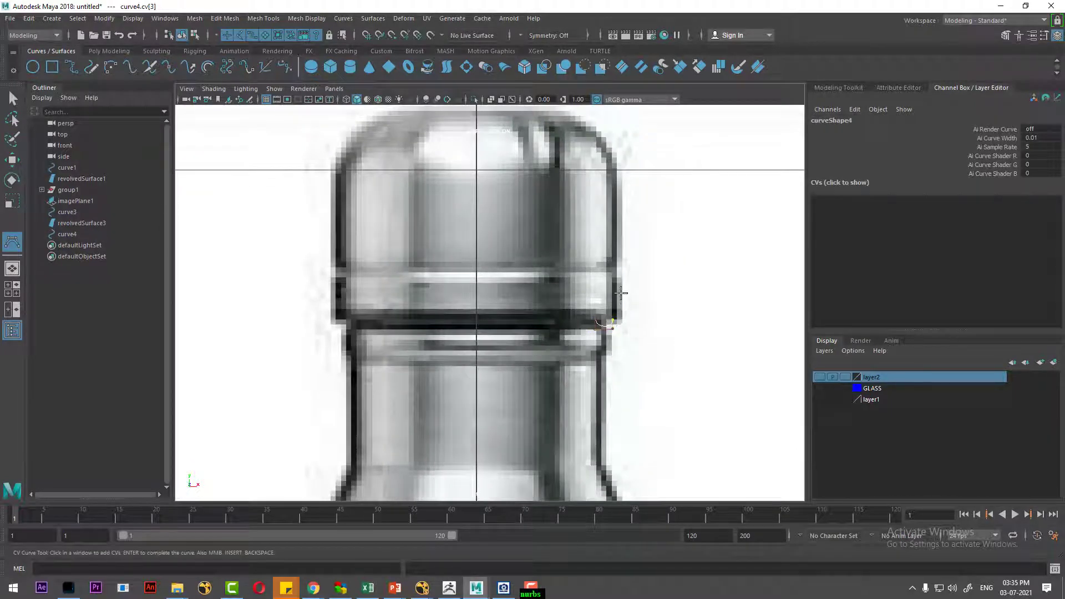
pyautogui.click(612, 288)
pyautogui.click(609, 170)
pyautogui.click(607, 143)
pyautogui.click(581, 128)
# Finish curve4 across the cap top, ending on the centre line
pyautogui.keyDown('alt'); pyautogui.moveTo(582, 173); pyautogui.dragTo(607, 239, button='middle'); pyautogui.keyUp('alt')
pyautogui.click(576, 183)
pyautogui.click(539, 179)
pyautogui.click(506, 180)
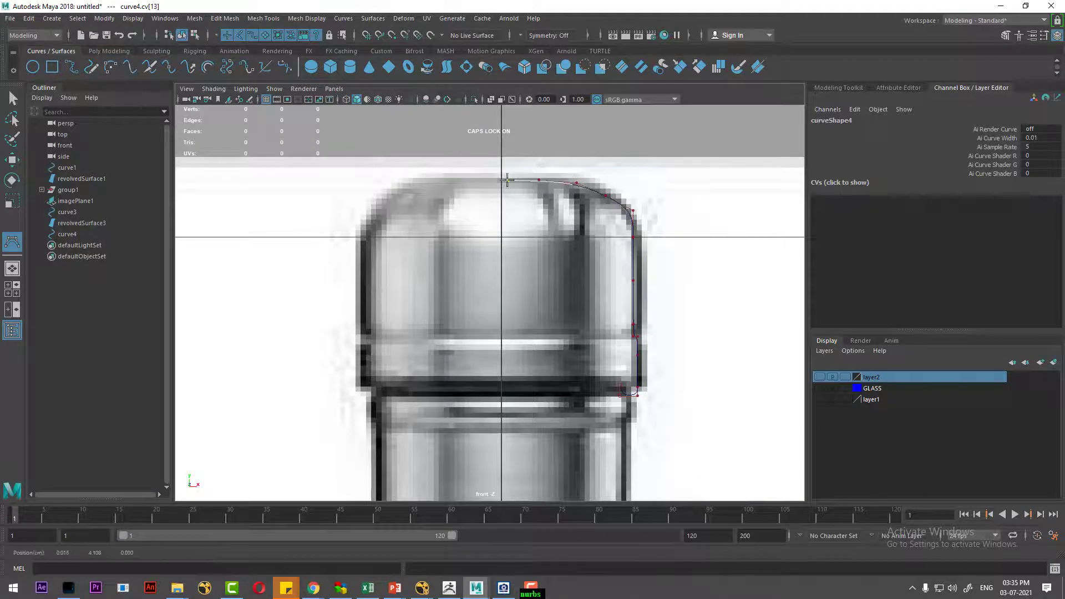
pyautogui.press('Return')
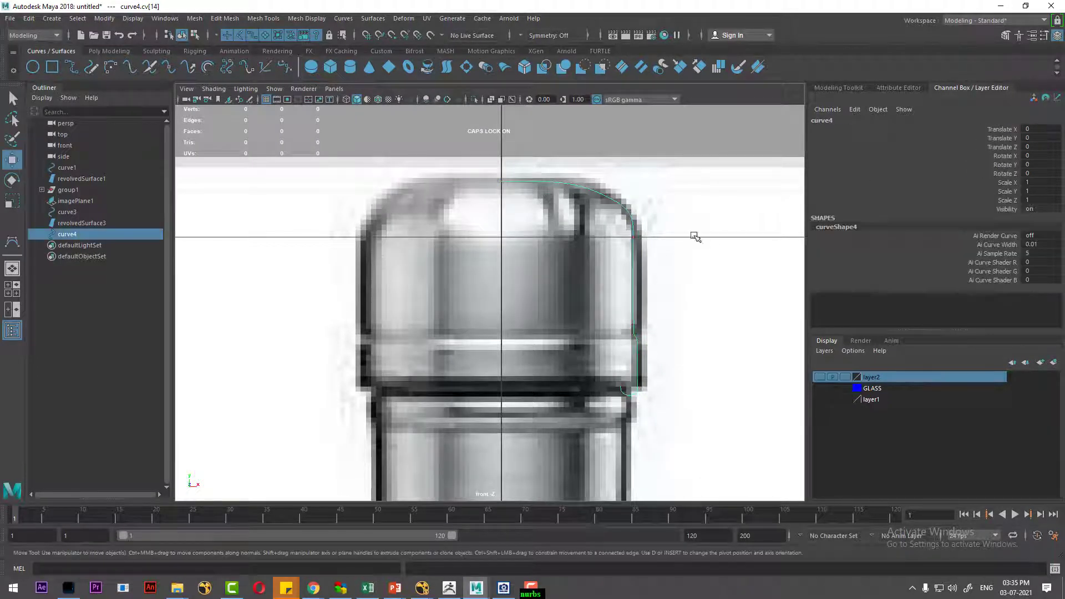
# Adjust curve4's cap-corner control vertex, then reselect the whole curve4
pyautogui.moveTo(620, 194); pyautogui.dragTo(619, 173, button='right')
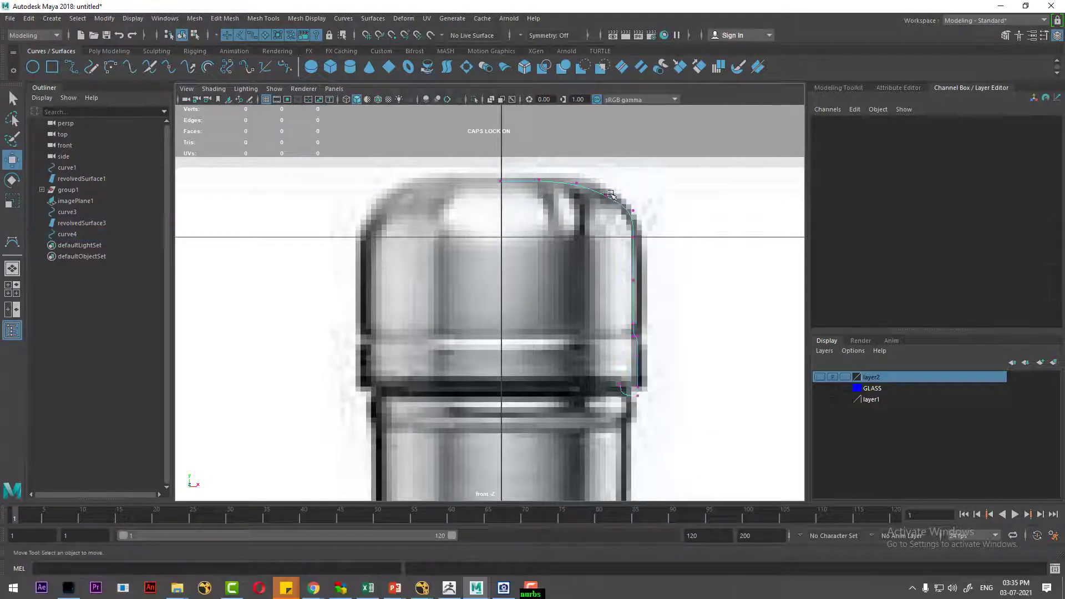
pyautogui.click(608, 194)
pyautogui.scroll(-1, 605, 238)
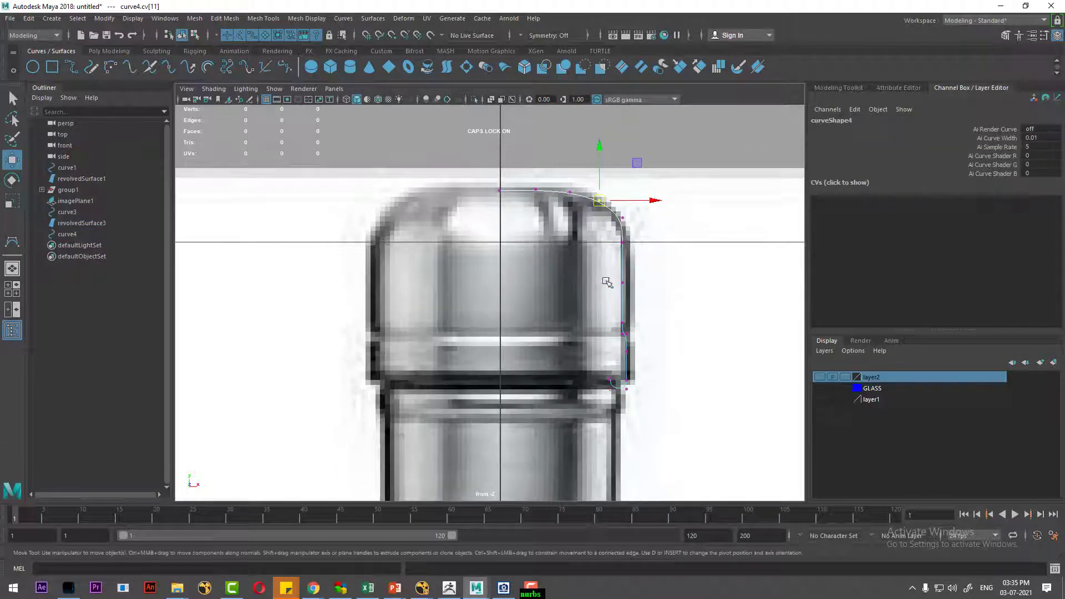
pyautogui.moveTo(617, 225); pyautogui.dragTo(702, 175, button='right')
pyautogui.click(637, 255)
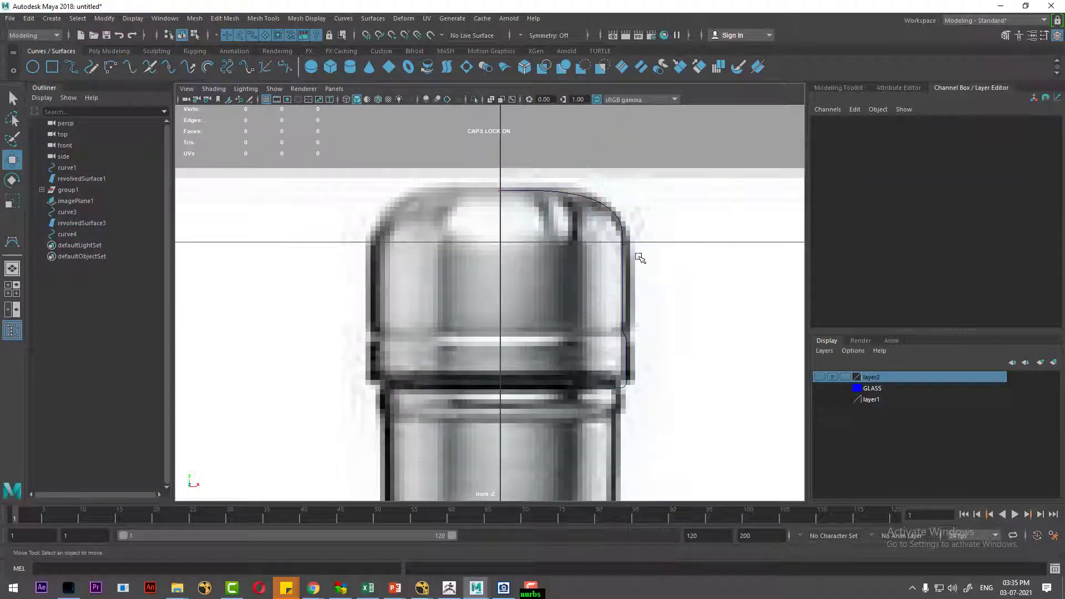
pyautogui.click(625, 285)
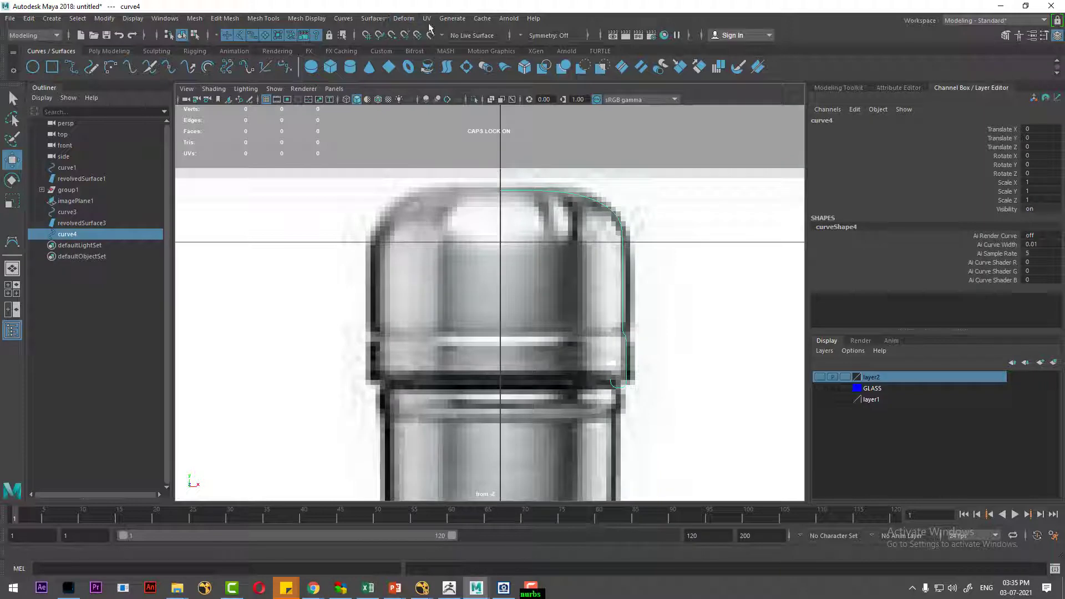
pyautogui.click(371, 18)
# Revolve curve4 into the cap surface revolvedSurface4 and view it in perspective
pyautogui.click(410, 70)
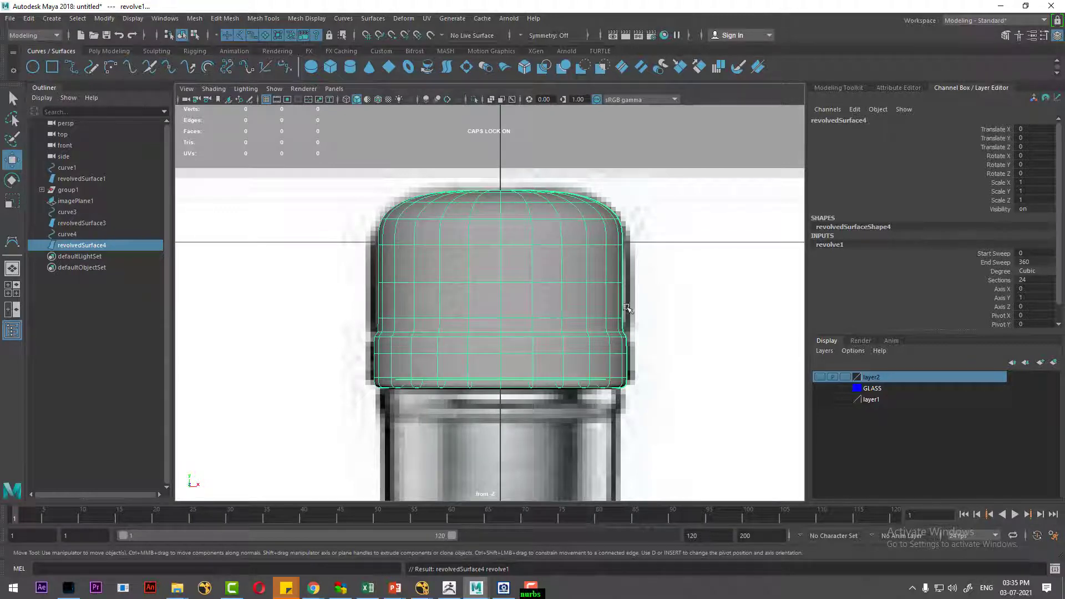
pyautogui.click(540, 361)
pyautogui.keyDown('alt'); pyautogui.moveTo(539, 361); pyautogui.dragTo(523, 363); pyautogui.keyUp('alt')
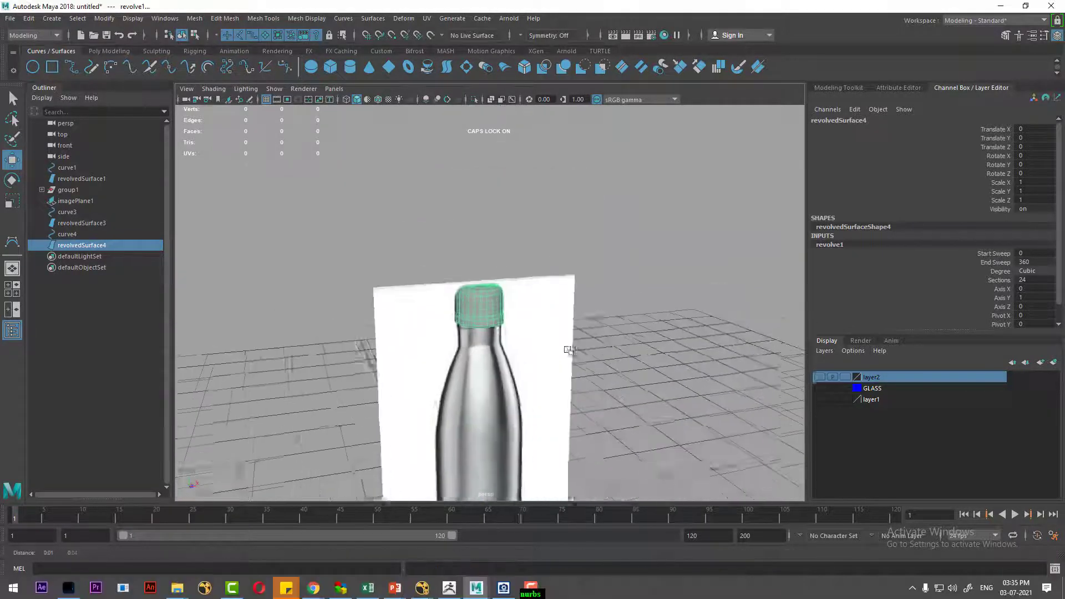
# Hide imagePlane1 and orbit below to view the cap's open underside
pyautogui.click(604, 265)
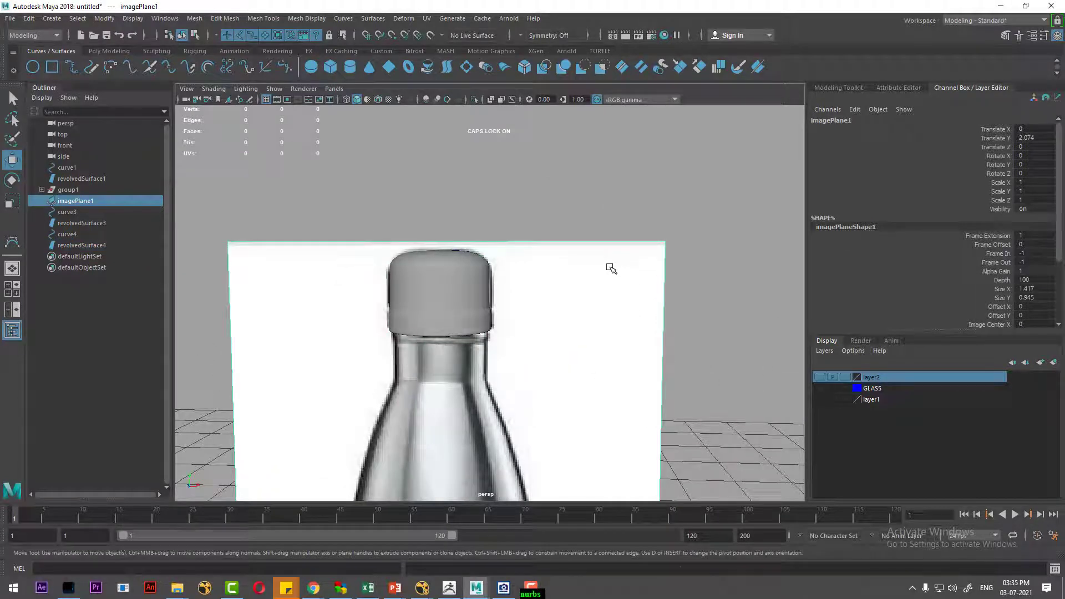
pyautogui.press('h')
pyautogui.moveTo(553, 314)
pyautogui.keyDown('alt'); pyautogui.mouseDown()
pyautogui.moveTo(537, 240)
pyautogui.moveTo(570, 347)
pyautogui.moveTo(584, 333)
pyautogui.moveTo(590, 354)
pyautogui.mouseUp(); pyautogui.keyUp('alt')
pyautogui.keyDown('alt'); pyautogui.moveTo(586, 335); pyautogui.dragTo(606, 387, button='right'); pyautogui.keyUp('alt')
# Select the cap profile curve4 and switch it to Control Vertex mode
pyautogui.click(590, 361)
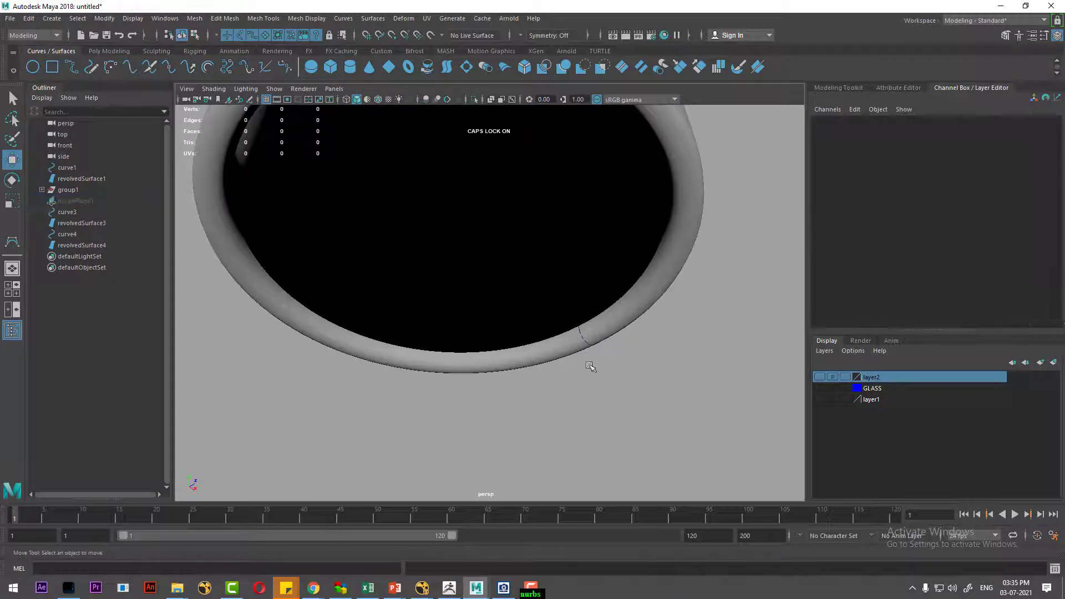
pyautogui.click(577, 338)
pyautogui.keyDown('alt'); pyautogui.moveTo(658, 363); pyautogui.dragTo(647, 371); pyautogui.keyUp('alt')
pyautogui.click(571, 350)
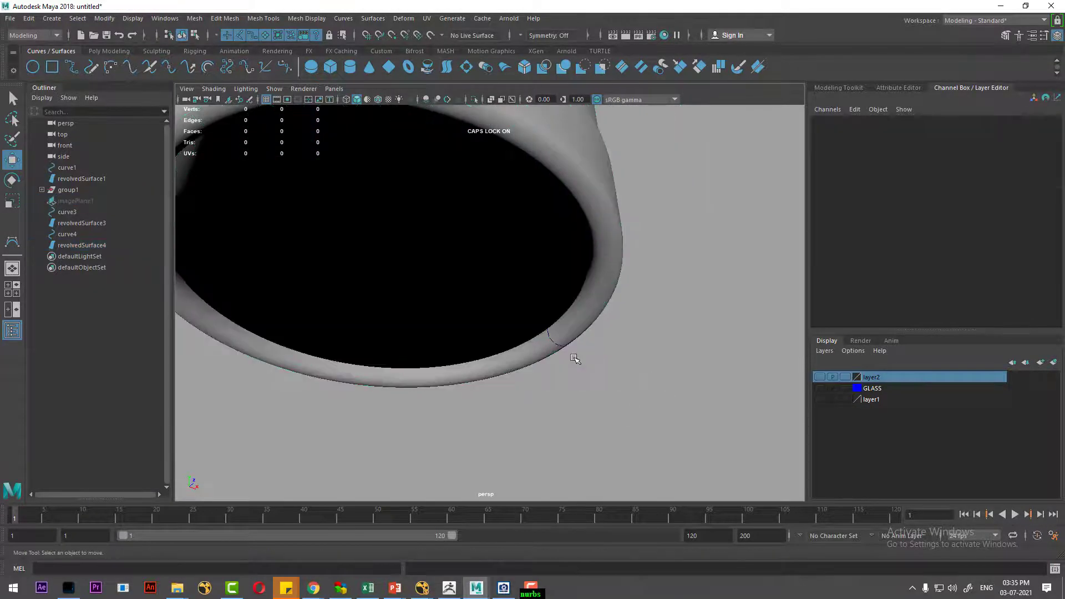
pyautogui.click(554, 343)
pyautogui.click(583, 355)
pyautogui.moveTo(677, 327); pyautogui.dragTo(663, 328, button='right')
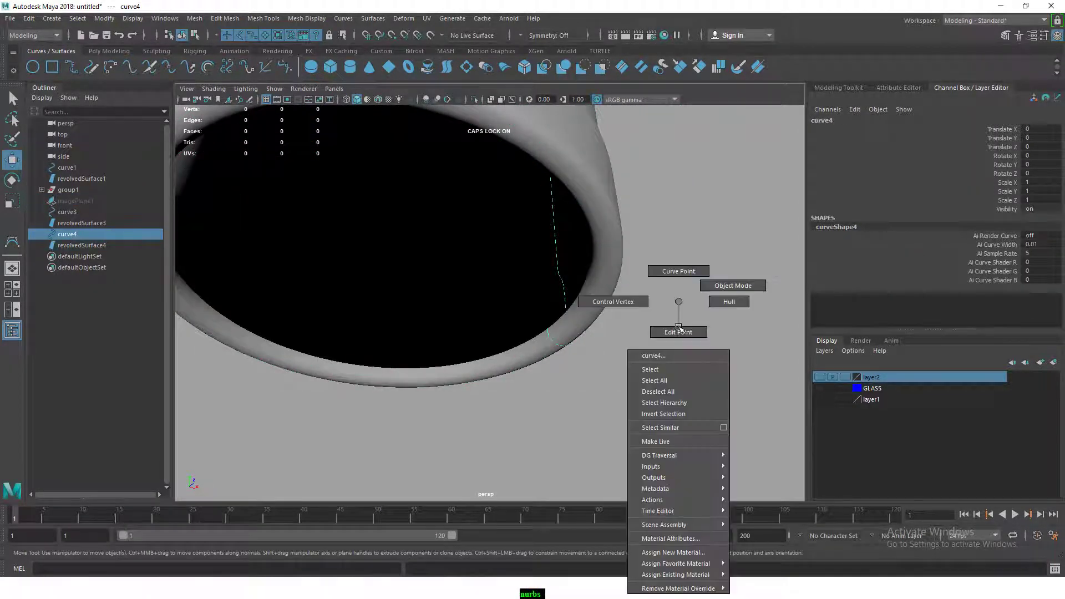
# Move curve4's first control vertex inward onto the centre line
pyautogui.click(549, 329)
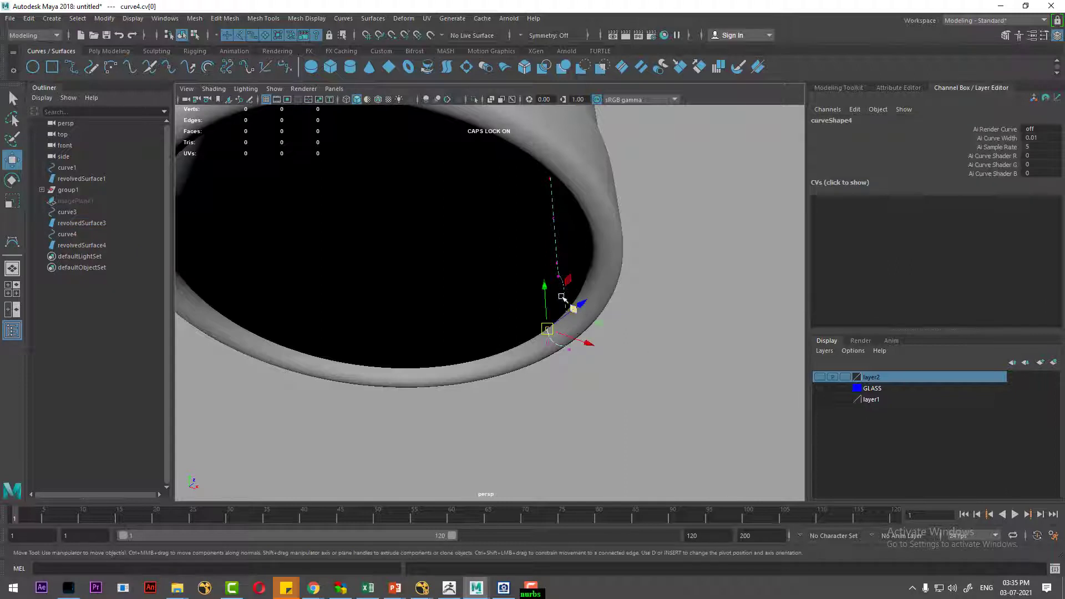
pyautogui.moveTo(546, 287)
pyautogui.keyDown('alt'); pyautogui.mouseDown()
pyautogui.moveTo(505, 222)
pyautogui.moveTo(486, 371)
pyautogui.moveTo(440, 281)
pyautogui.mouseUp(); pyautogui.keyUp('alt')
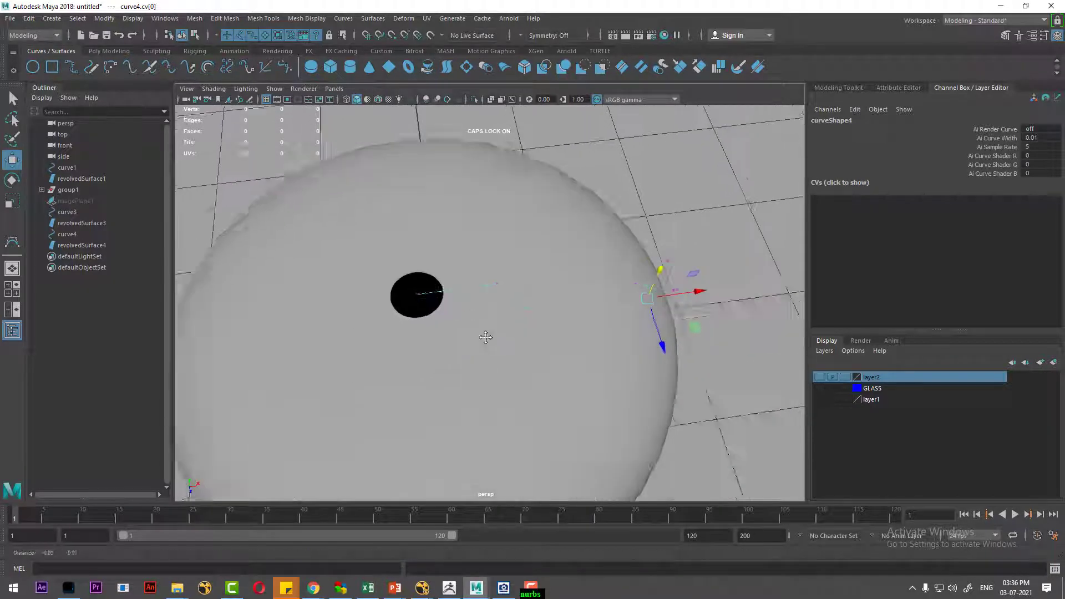
pyautogui.moveTo(423, 274); pyautogui.dragTo(482, 267)
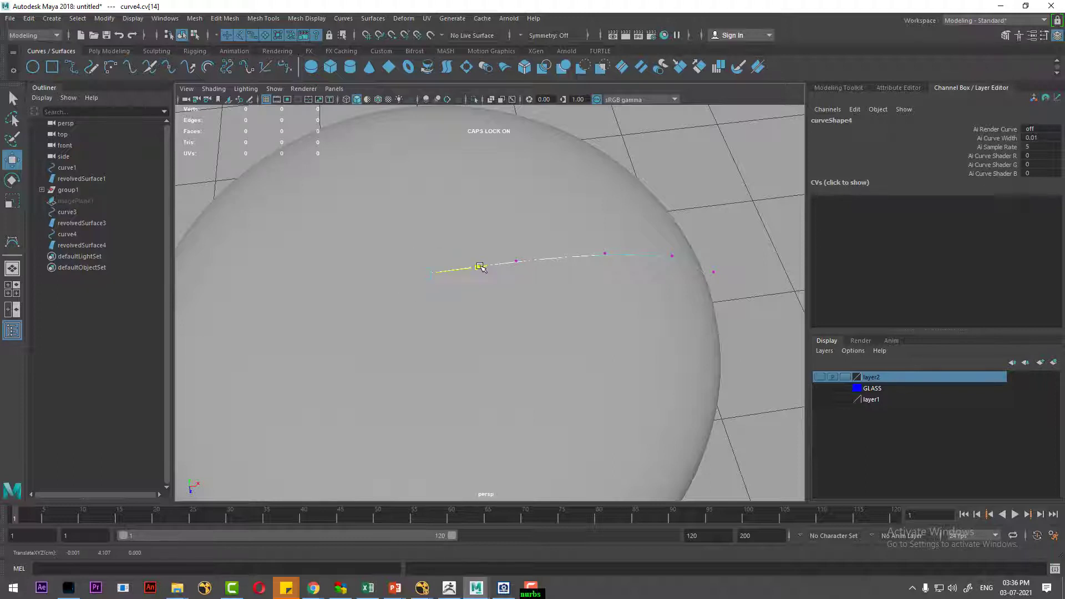
pyautogui.moveTo(480, 267); pyautogui.dragTo(481, 266)
pyautogui.scroll(5, 542, 295)
pyautogui.scroll(-5, 569, 274)
# Switch curve4 to Curve Point mode and pick a spot near the underside rim
pyautogui.moveTo(569, 274)
pyautogui.keyDown('alt'); pyautogui.mouseDown()
pyautogui.moveTo(526, 307)
pyautogui.moveTo(577, 311)
pyautogui.moveTo(573, 322)
pyautogui.mouseUp(); pyautogui.keyUp('alt')
pyautogui.scroll(3, 542, 340)
pyautogui.scroll(2, 546, 333)
pyautogui.scroll(-5, 548, 330)
pyautogui.scroll(3, 572, 323)
pyautogui.rightClick(651, 241)
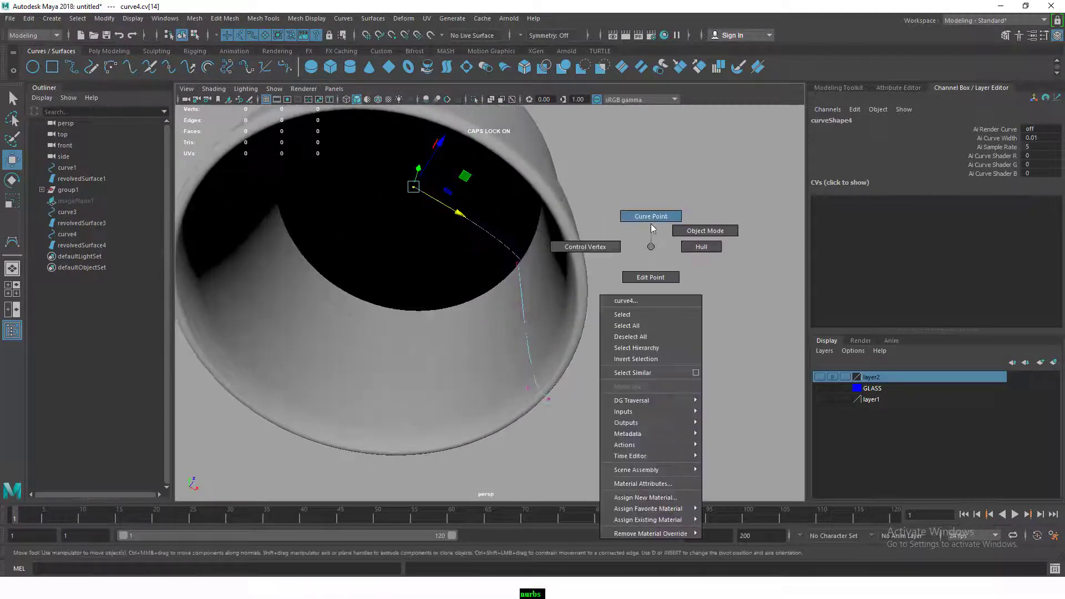
pyautogui.scroll(3, 606, 268)
pyautogui.scroll(2, 544, 314)
pyautogui.click(534, 294)
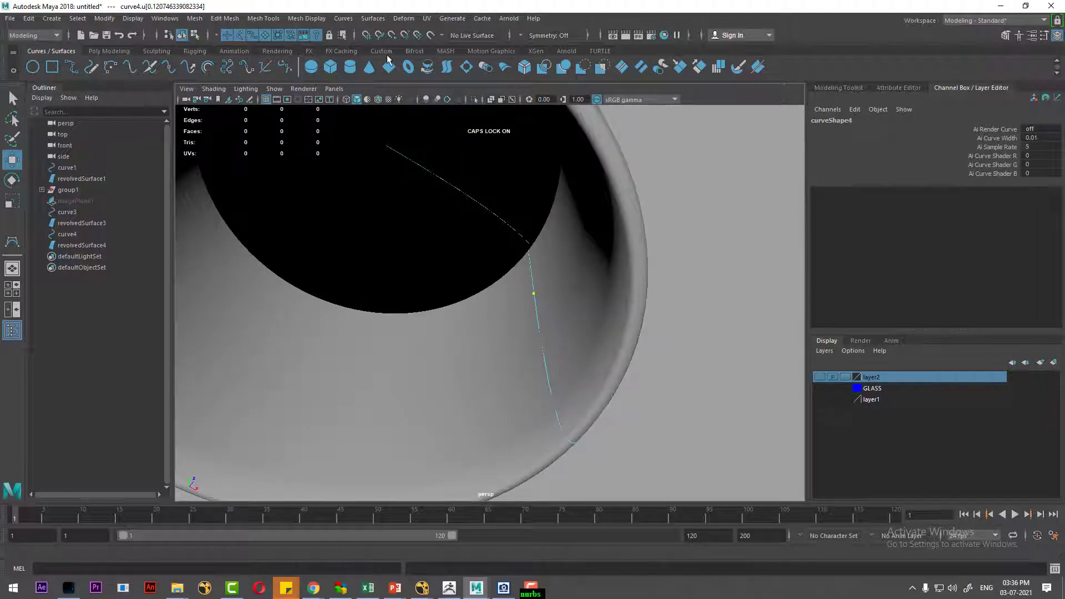
# Pick a curve point on curve4 where the new knot will go
pyautogui.click(343, 19)
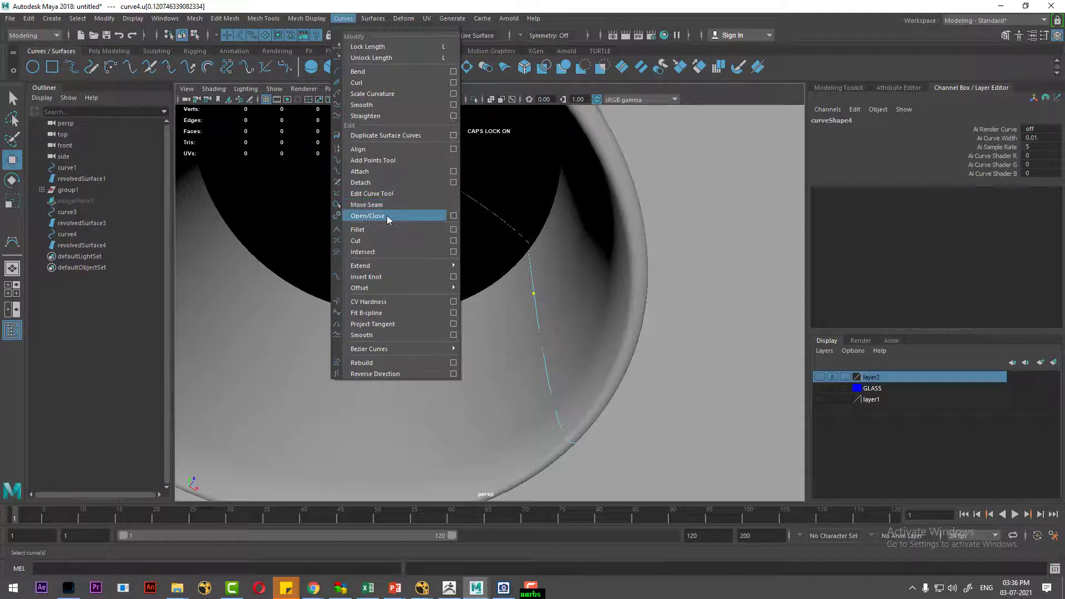
pyautogui.click(382, 277)
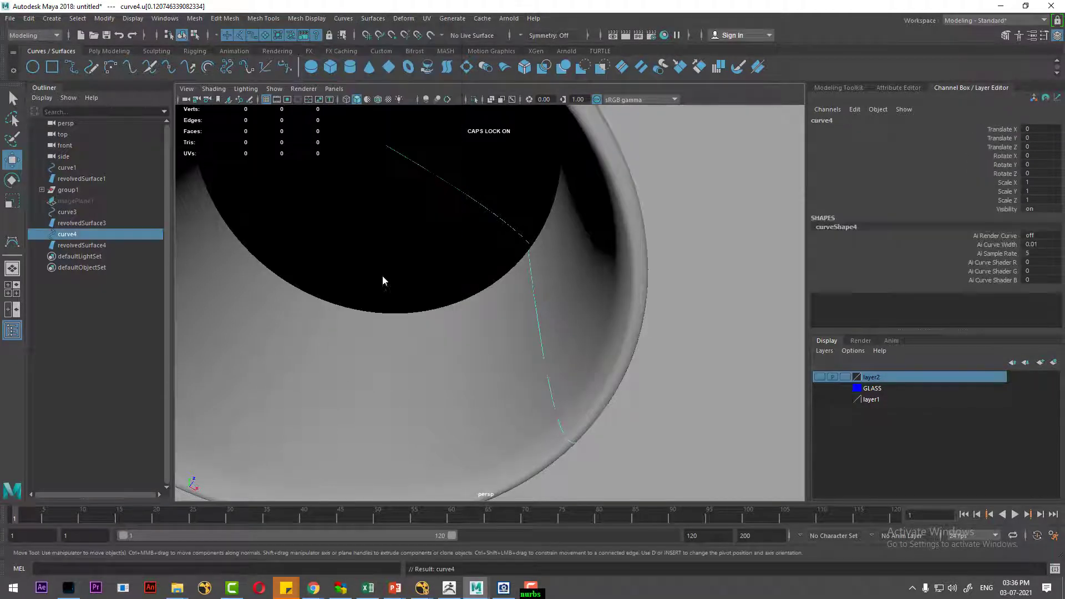
pyautogui.moveTo(690, 238); pyautogui.dragTo(689, 207, button='right')
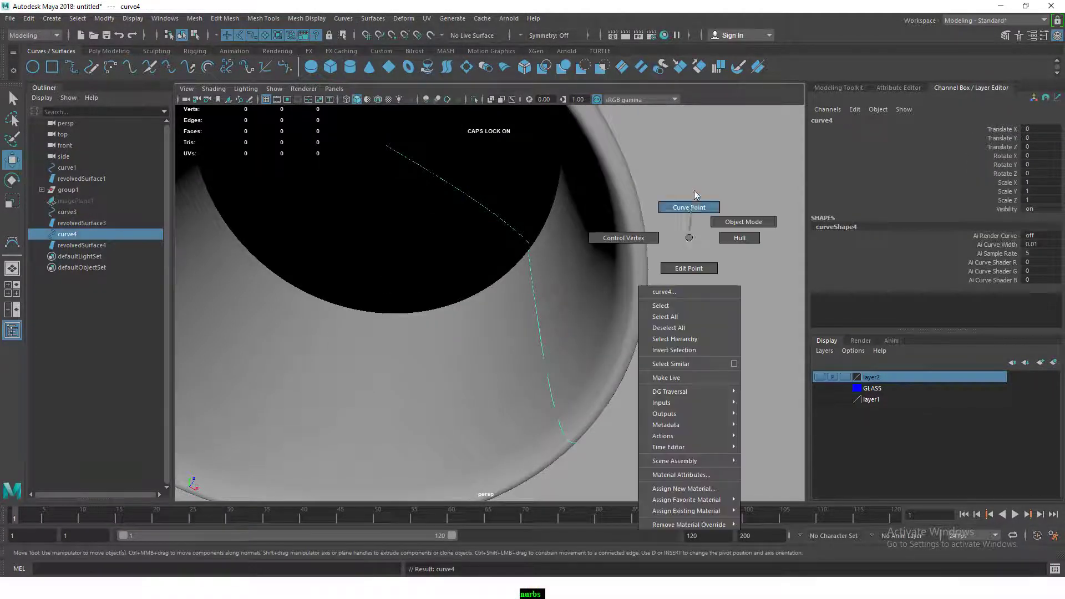
pyautogui.click(531, 269)
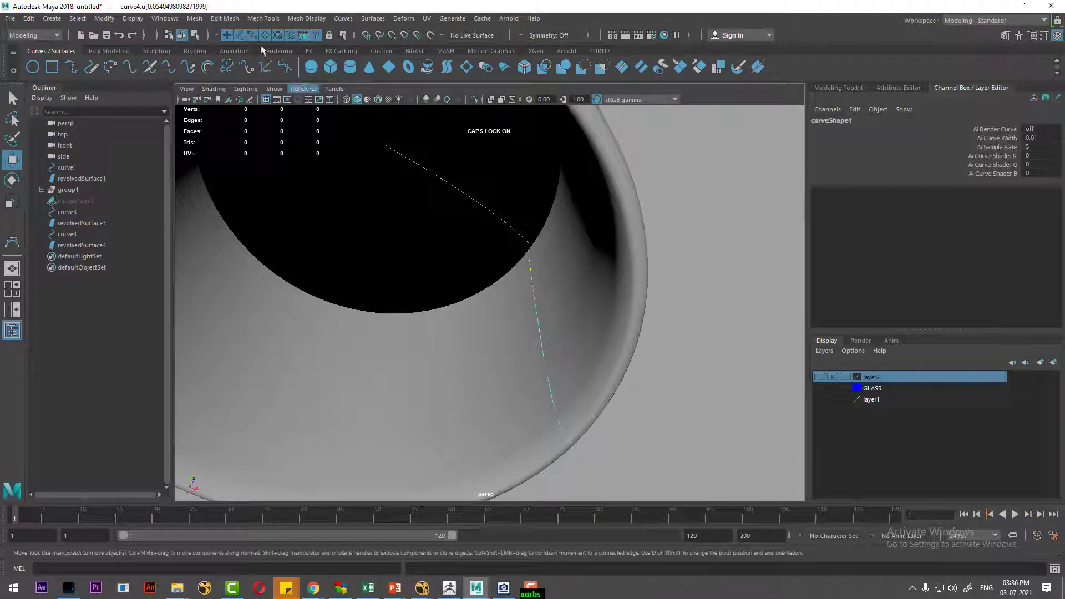
# Insert a knot at that point and reposition curve4's first control vertex cv[0]
pyautogui.click(349, 19)
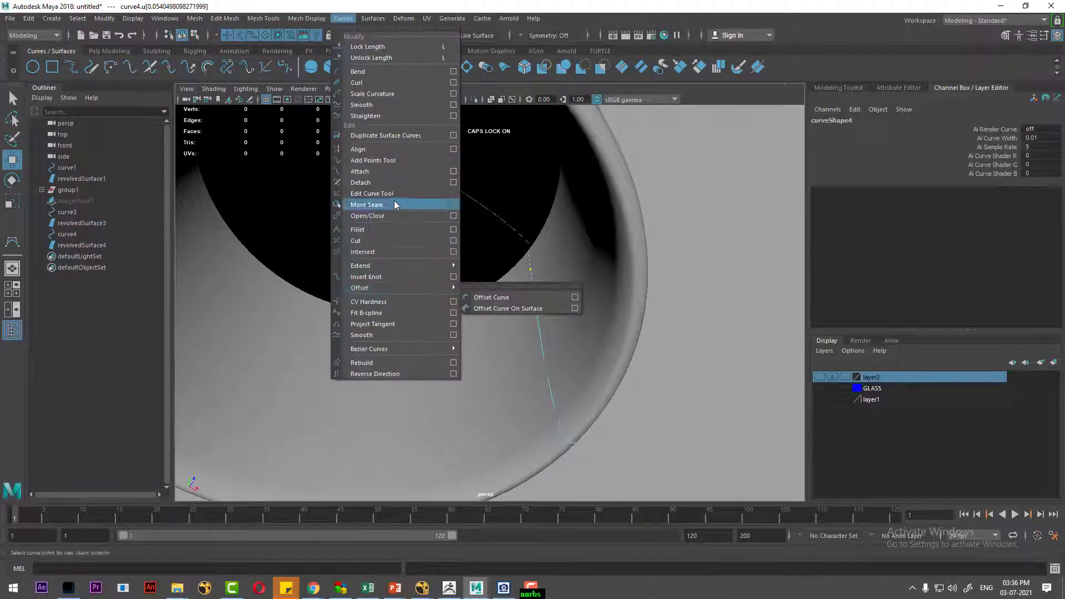
pyautogui.click(394, 277)
pyautogui.moveTo(686, 194); pyautogui.dragTo(614, 201, button='right')
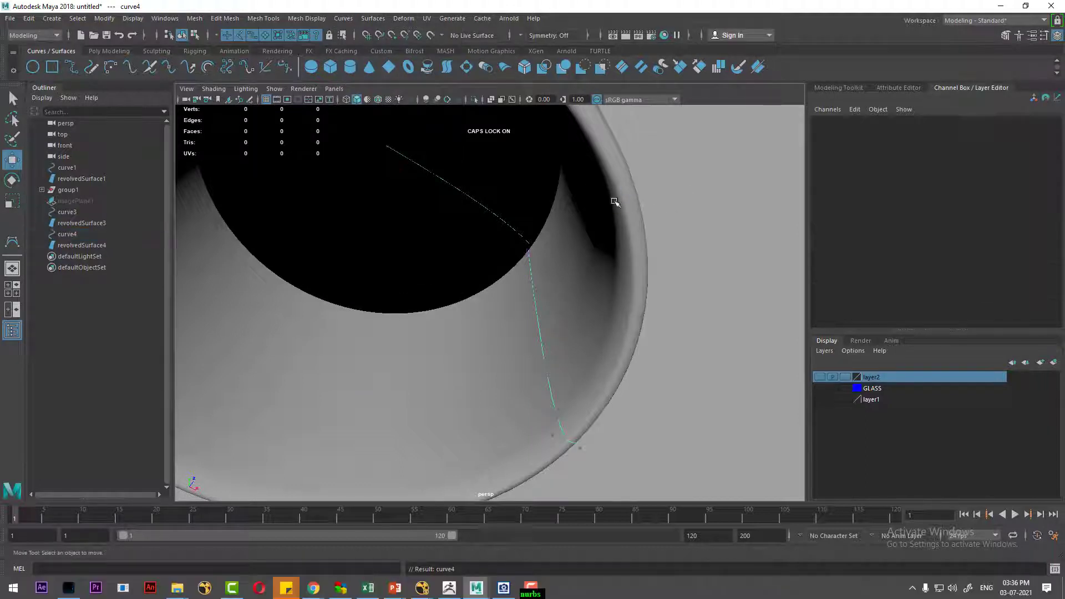
pyautogui.click(529, 249)
pyautogui.keyDown('alt'); pyautogui.moveTo(566, 265); pyautogui.dragTo(411, 251); pyautogui.keyUp('alt')
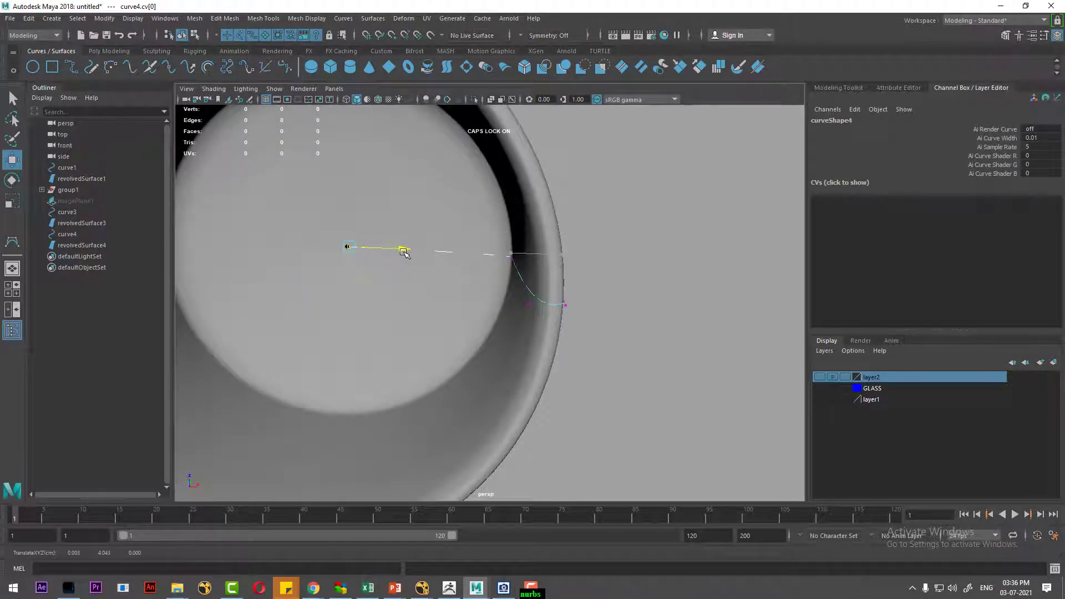
pyautogui.moveTo(404, 259)
pyautogui.keyDown('alt'); pyautogui.mouseDown()
pyautogui.moveTo(526, 285)
pyautogui.moveTo(554, 256)
pyautogui.moveTo(458, 287)
pyautogui.mouseUp(); pyautogui.keyUp('alt')
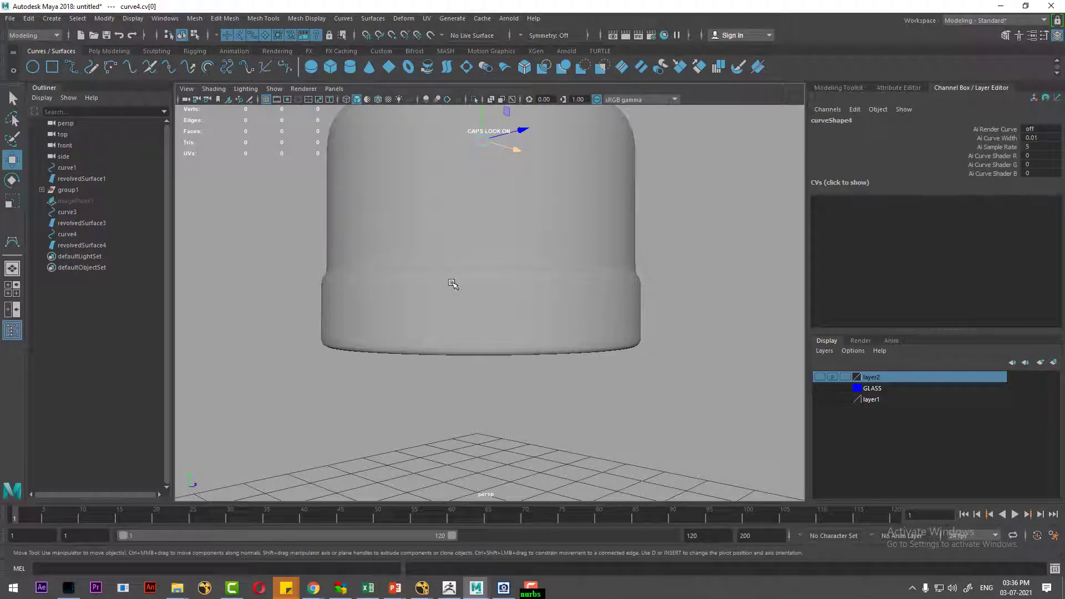
# Zoom in on curve4 and insert a knot at a point on its lower section
pyautogui.moveTo(559, 320)
pyautogui.keyDown('alt'); pyautogui.mouseDown()
pyautogui.moveTo(589, 269)
pyautogui.moveTo(580, 281)
pyautogui.moveTo(519, 275)
pyautogui.mouseUp(); pyautogui.keyUp('alt')
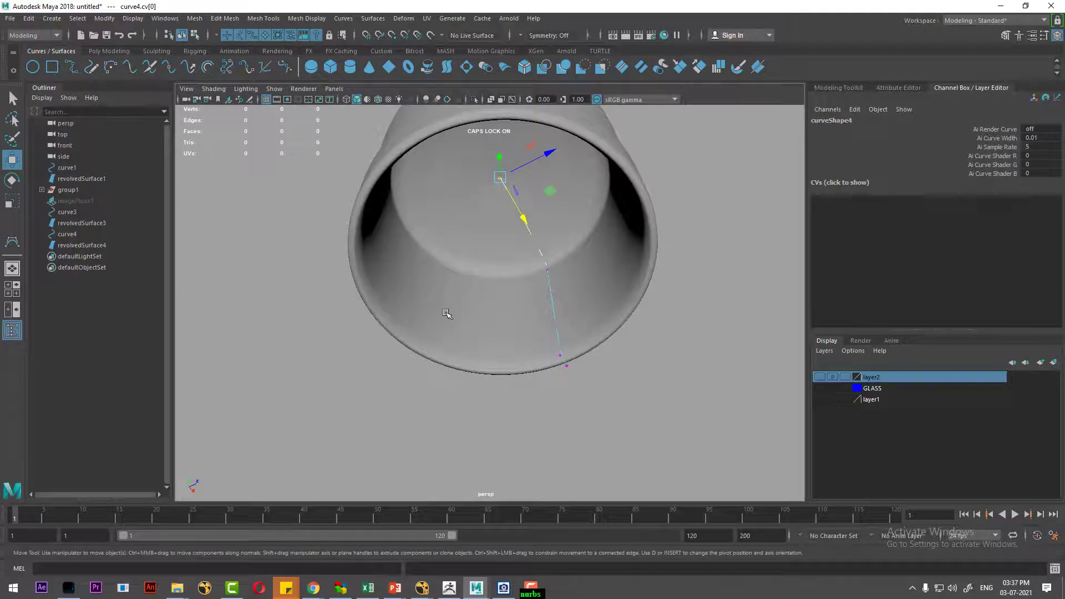
pyautogui.scroll(3, 560, 351)
pyautogui.scroll(2, 542, 350)
pyautogui.scroll(2, 540, 407)
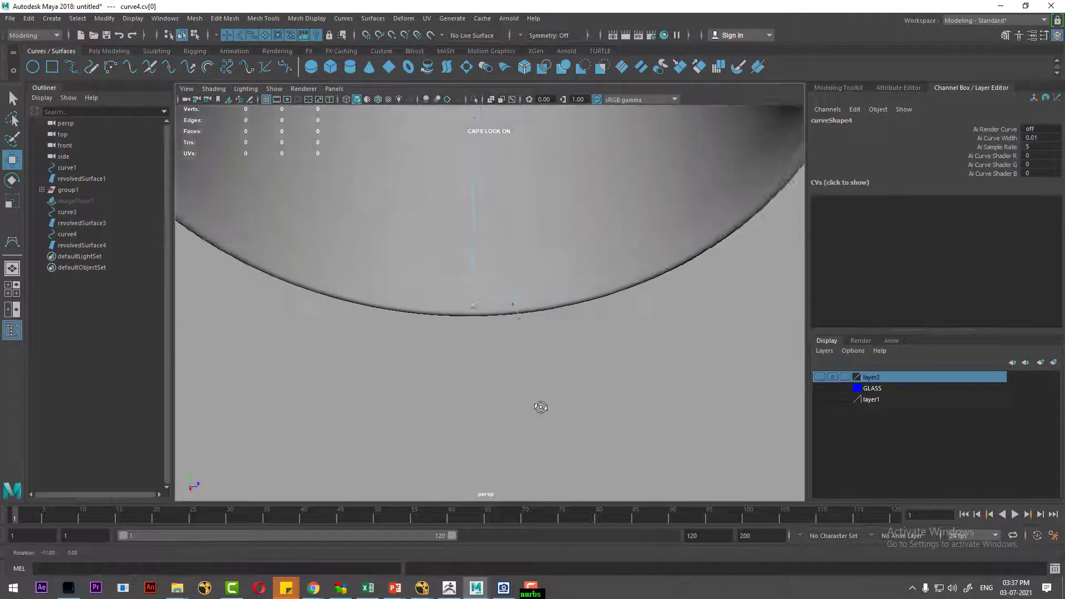
pyautogui.scroll(1, 516, 369)
pyautogui.scroll(2, 516, 370)
pyautogui.scroll(1, 547, 360)
pyautogui.rightClick(537, 356)
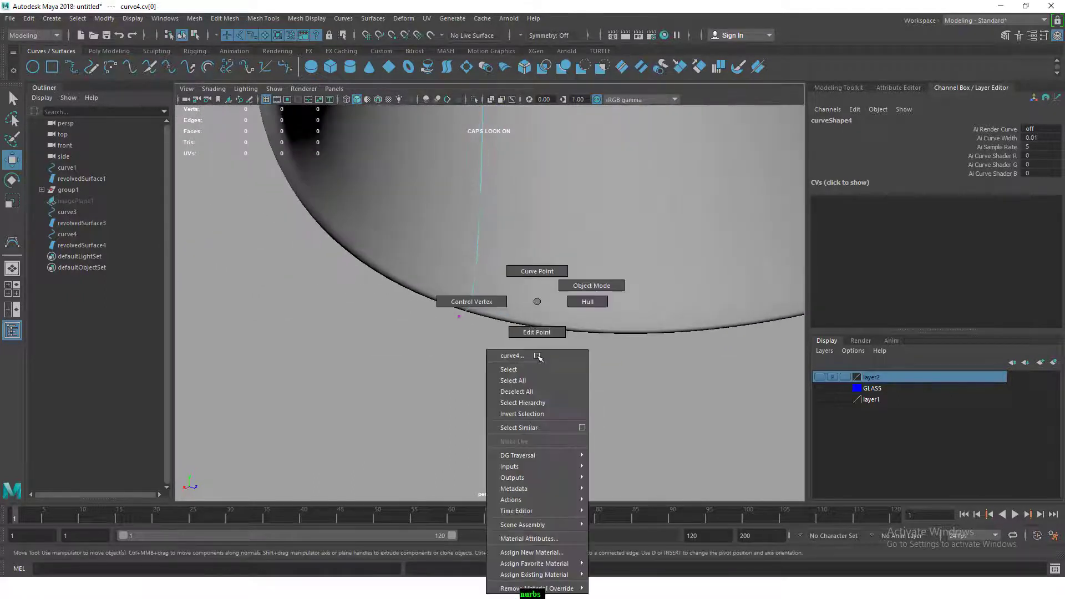
pyautogui.moveTo(538, 373); pyautogui.dragTo(511, 271, button='right')
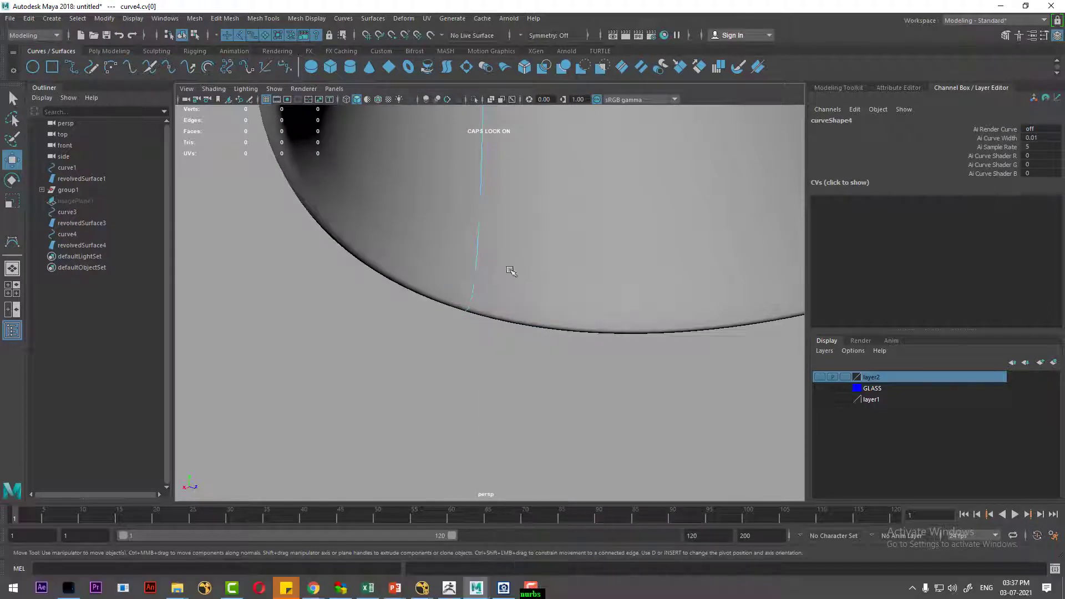
pyautogui.click(474, 288)
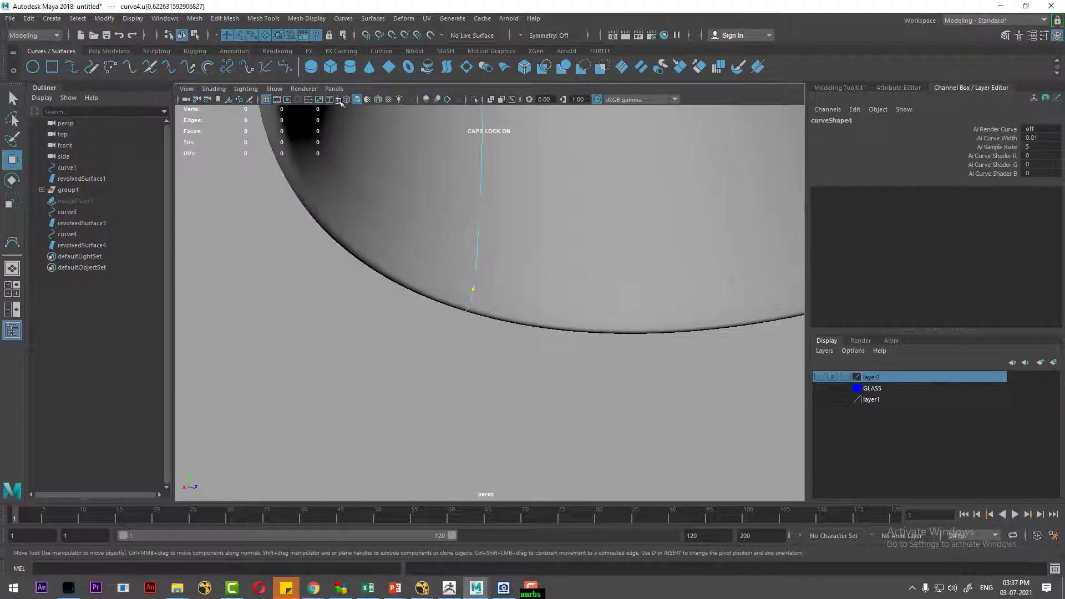
pyautogui.click(343, 19)
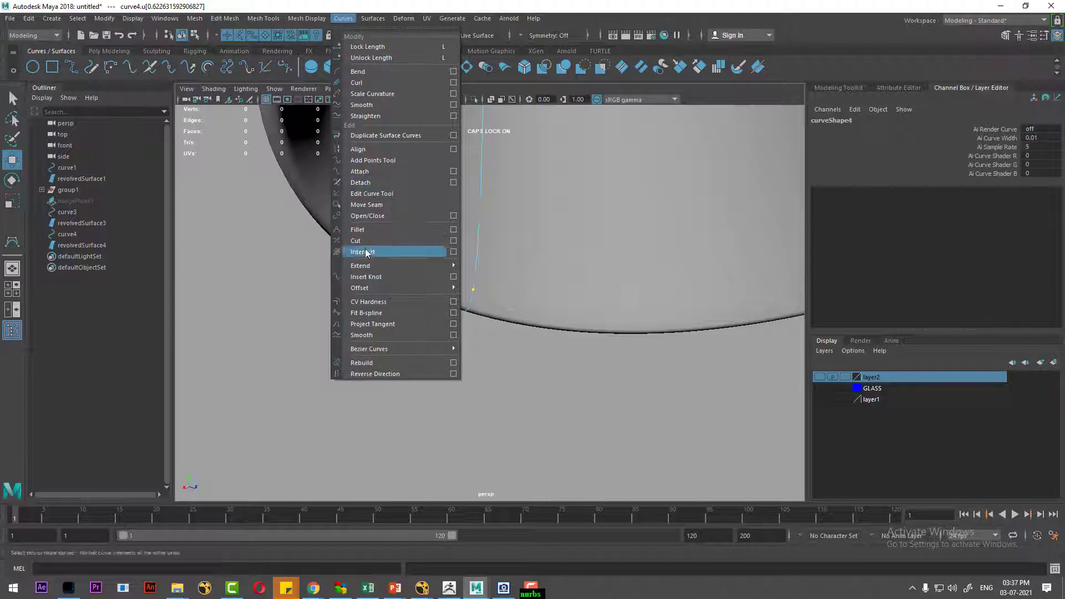
pyautogui.click(371, 281)
# Insert a second knot at another curve point on curve4
pyautogui.moveTo(438, 301); pyautogui.dragTo(423, 272, button='right')
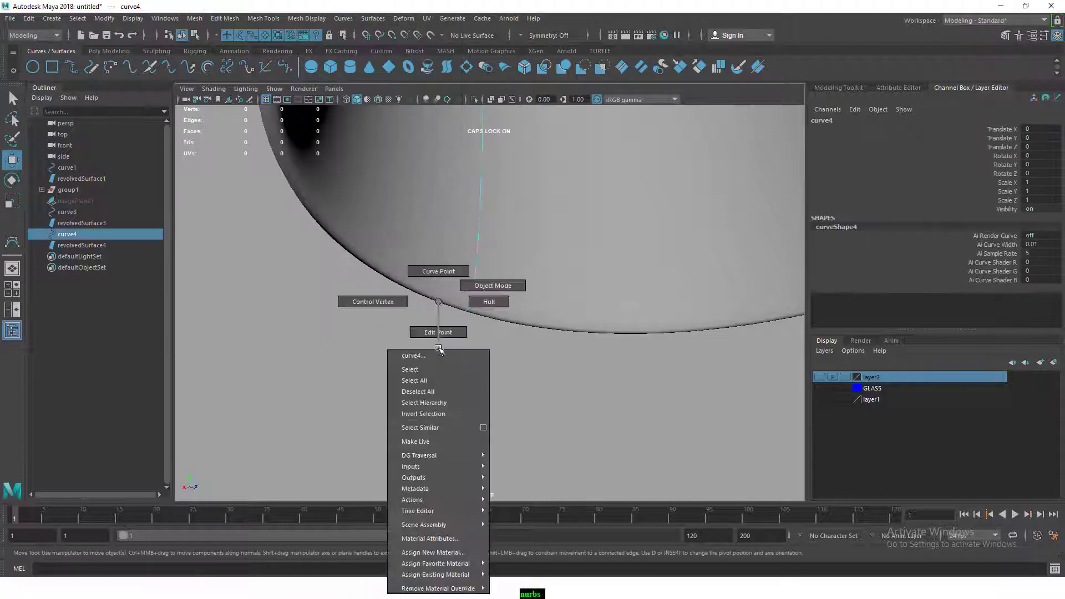
pyautogui.click(464, 267)
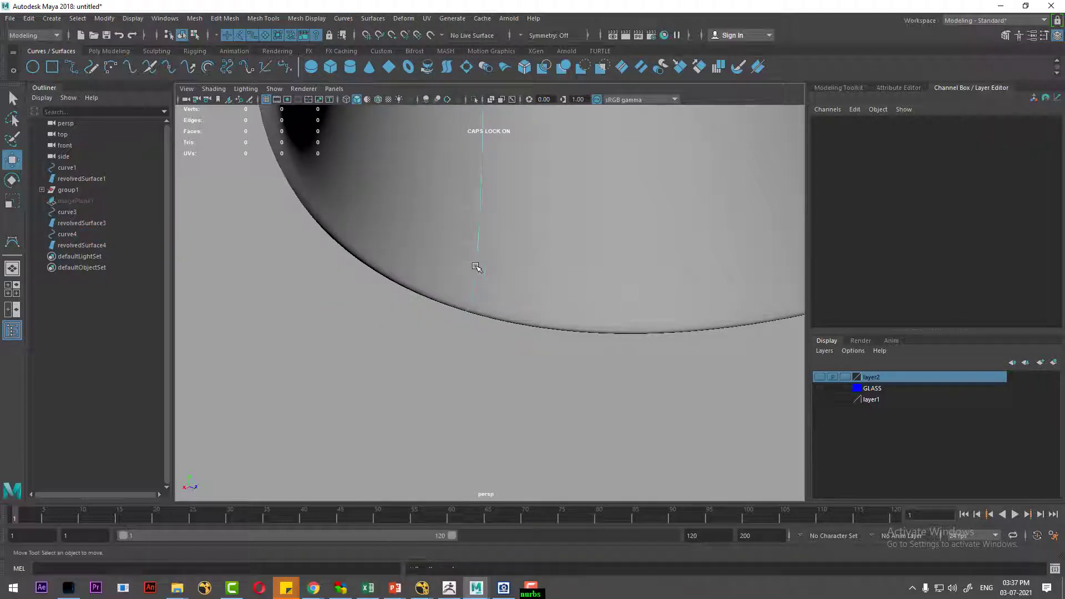
pyautogui.click(475, 265)
pyautogui.click(343, 19)
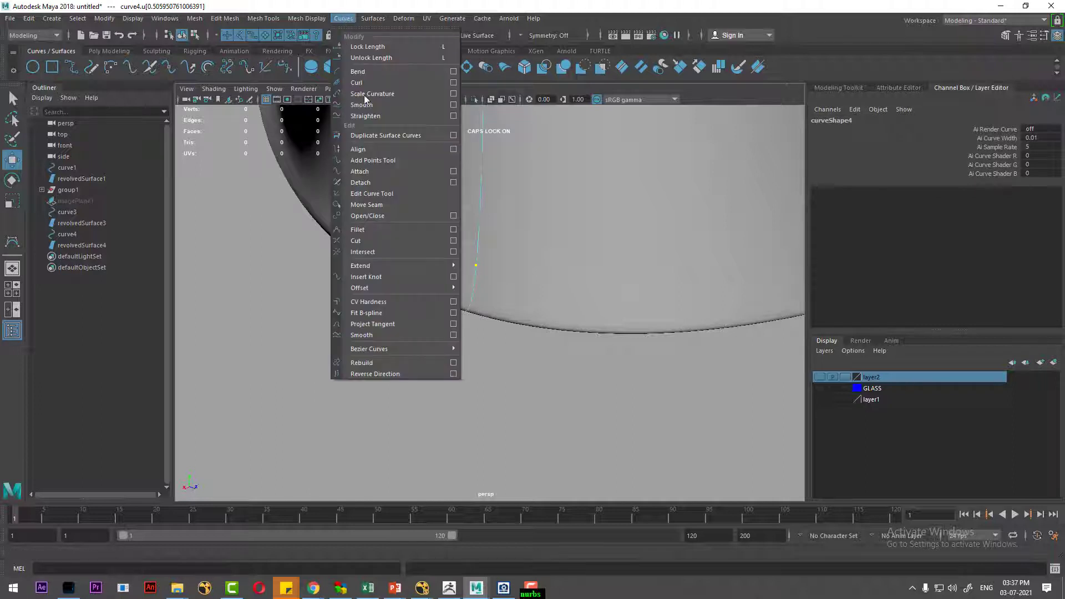
pyautogui.click(366, 277)
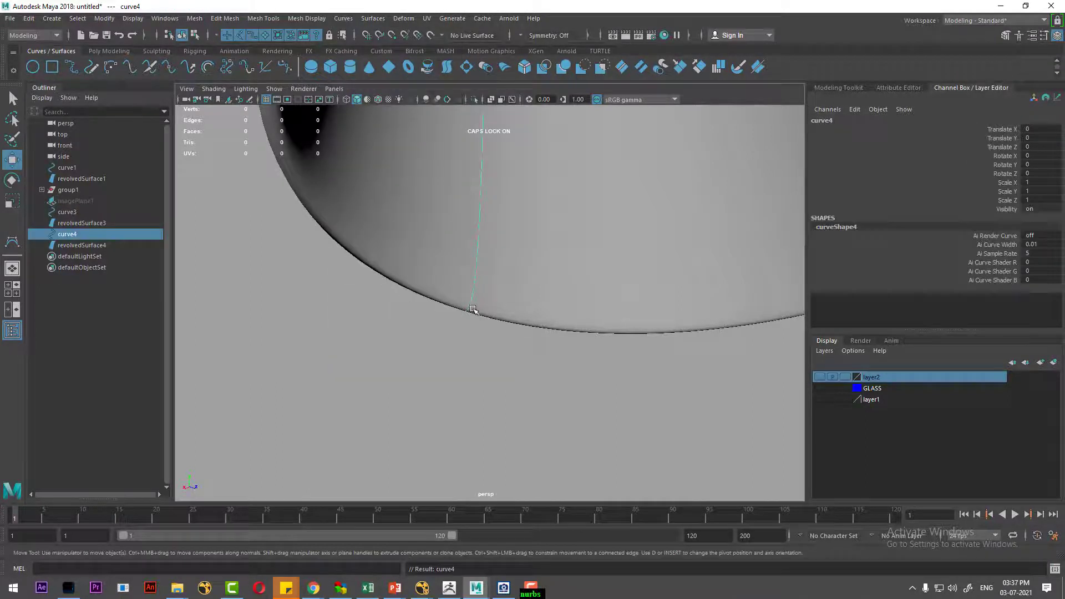
# Reselect curve4 and insert a third knot at a higher curve point
pyautogui.rightClick(480, 263)
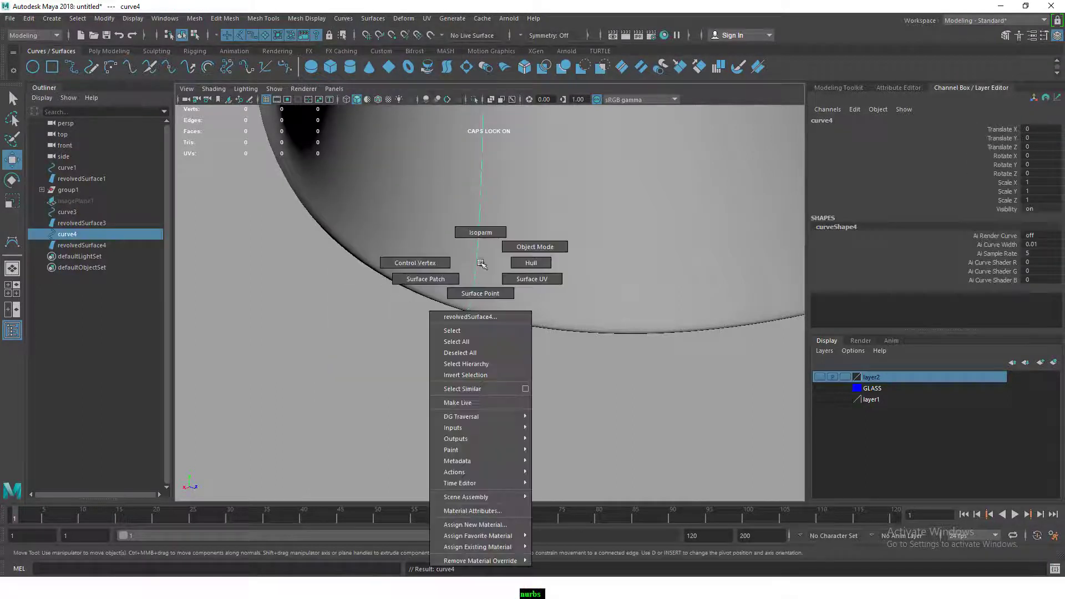
pyautogui.click(417, 263)
pyautogui.moveTo(466, 264); pyautogui.dragTo(510, 249, button='right')
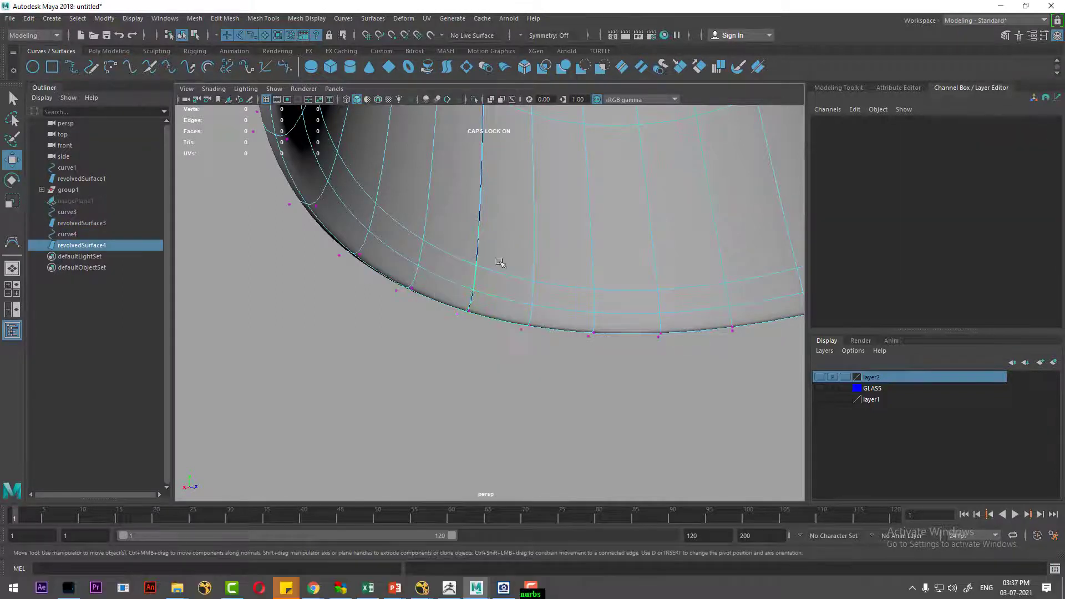
pyautogui.click(480, 294)
pyautogui.rightClick(458, 301)
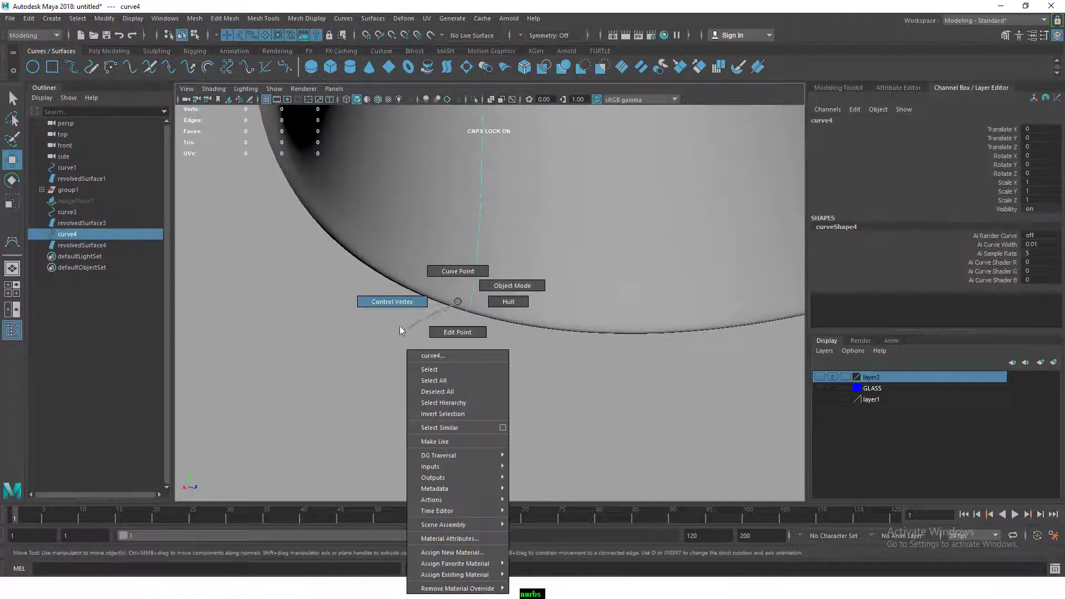
pyautogui.click(479, 247)
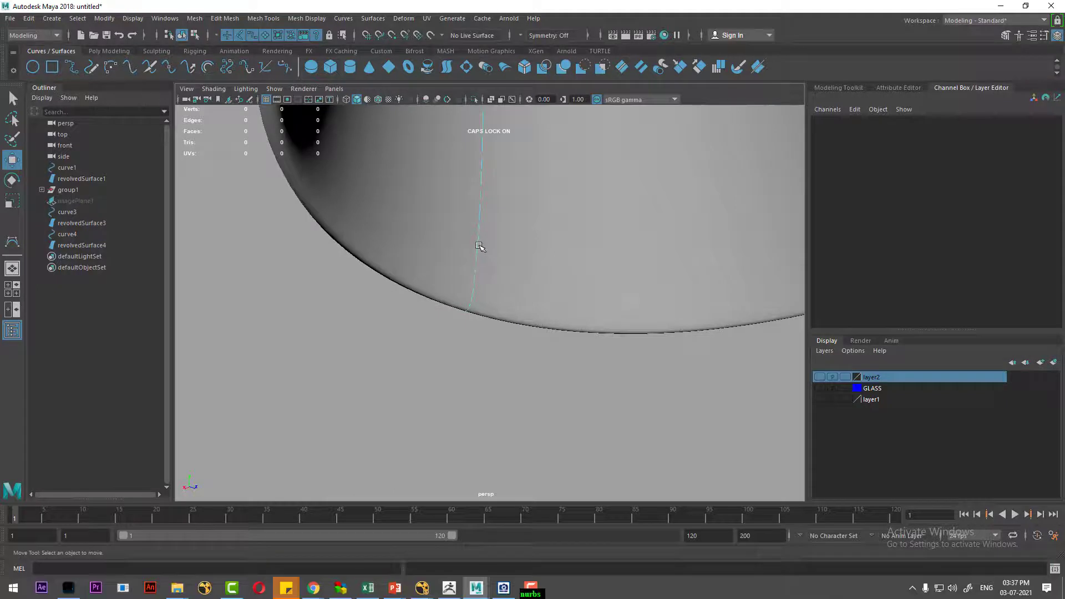
pyautogui.click(478, 238)
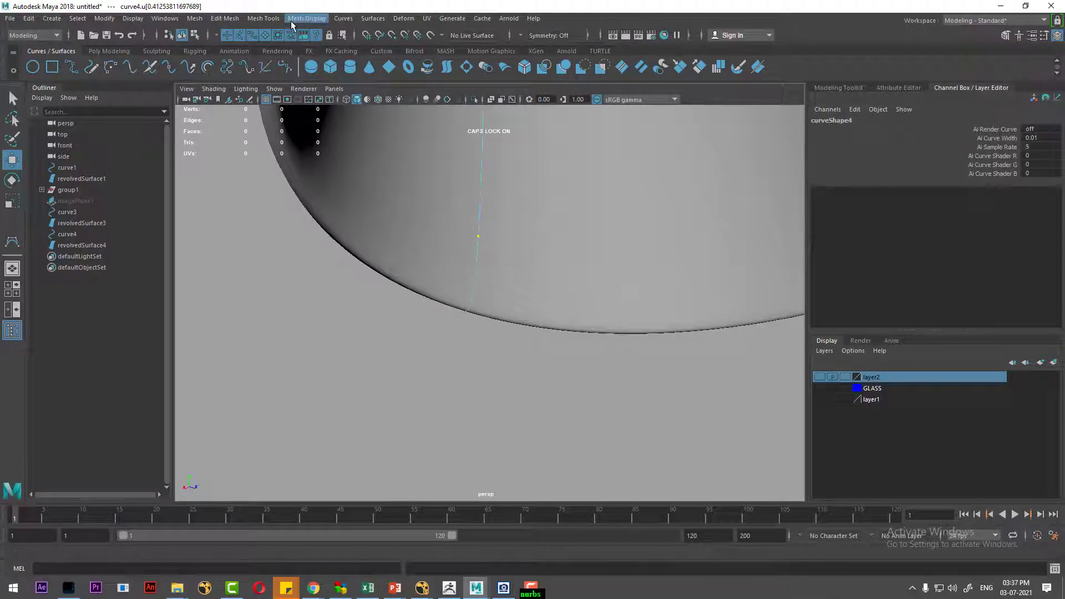
pyautogui.click(341, 18)
pyautogui.moveTo(361, 265)
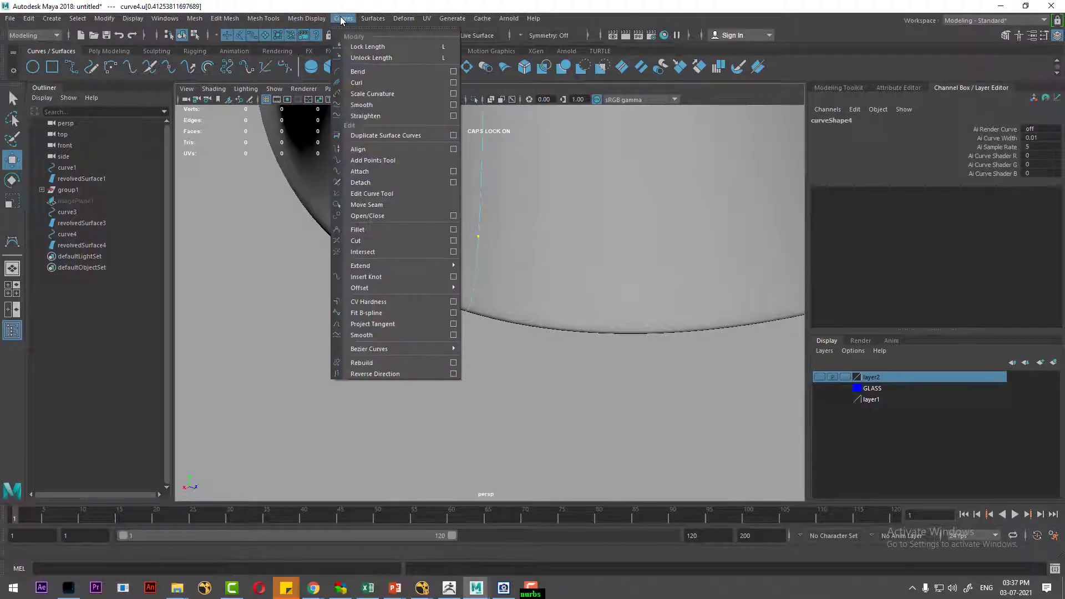
pyautogui.click(390, 276)
# Insert a fourth knot further up curve4
pyautogui.moveTo(465, 302); pyautogui.dragTo(462, 269, button='right')
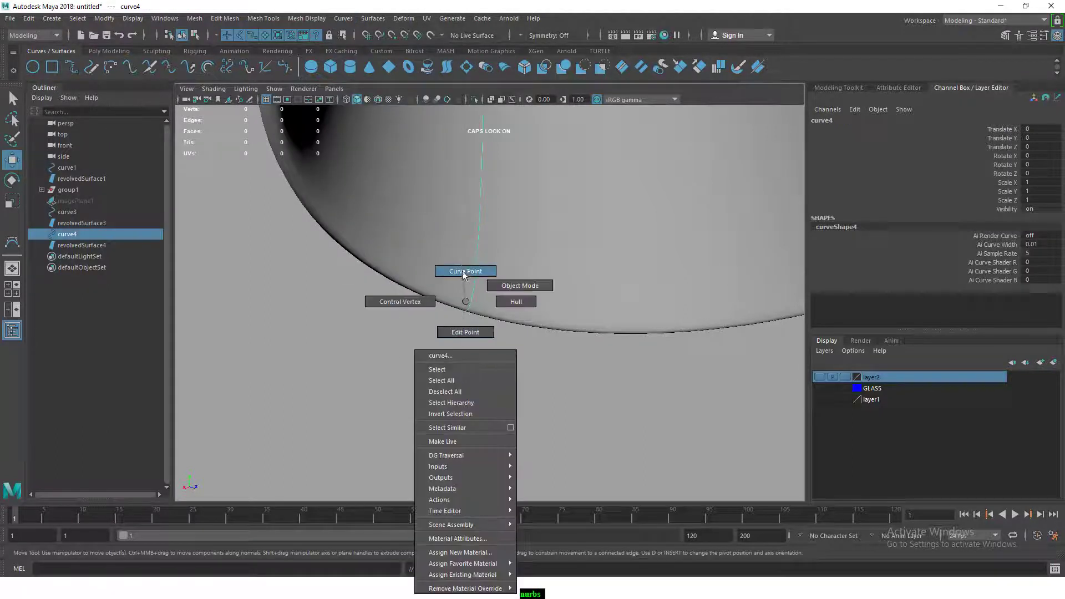
pyautogui.click(486, 242)
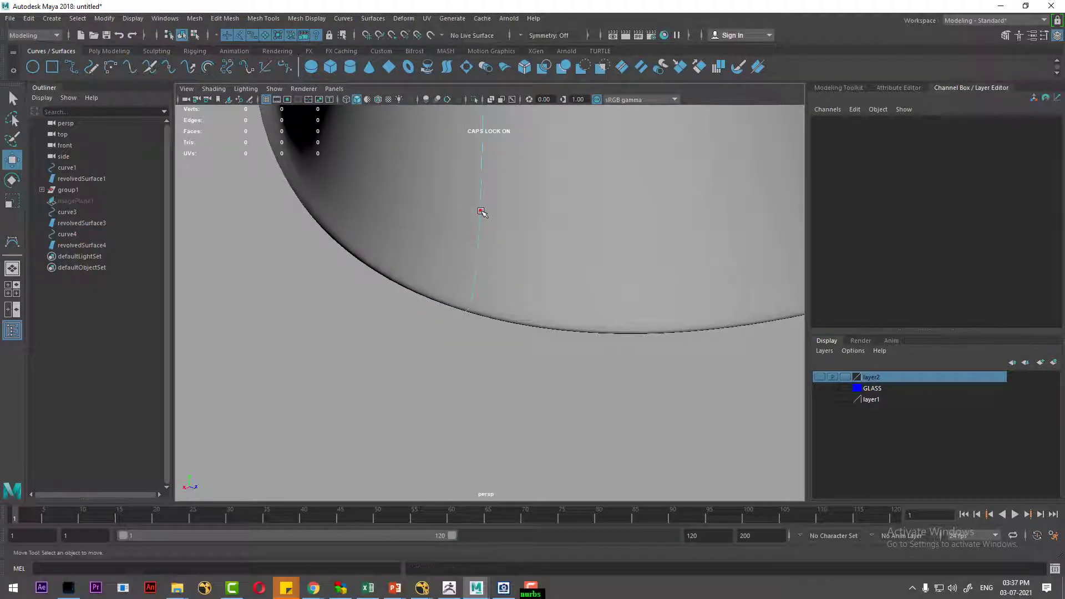
pyautogui.click(480, 214)
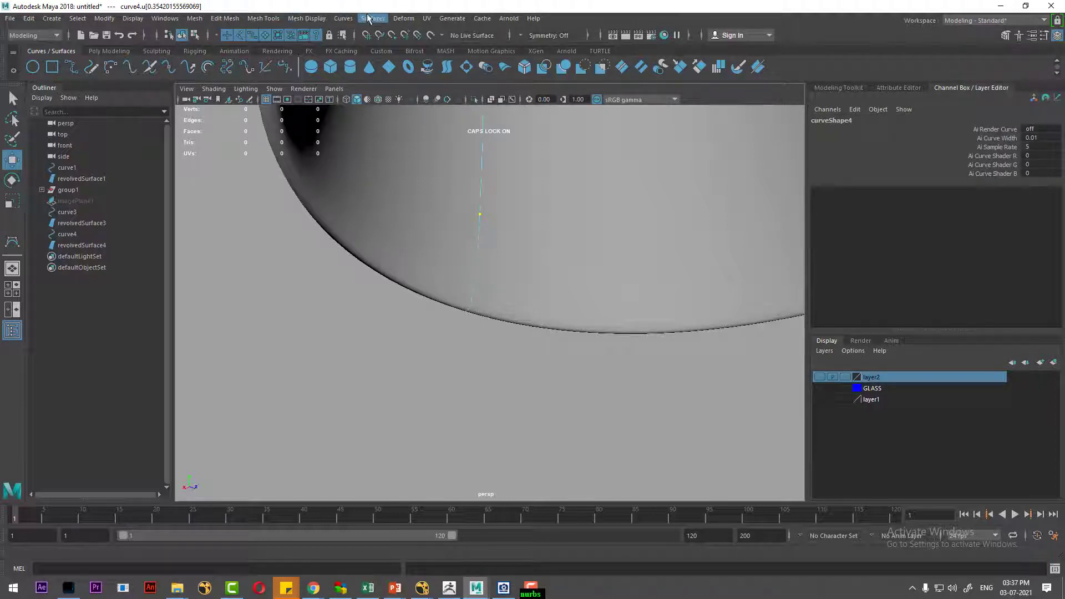
pyautogui.click(343, 18)
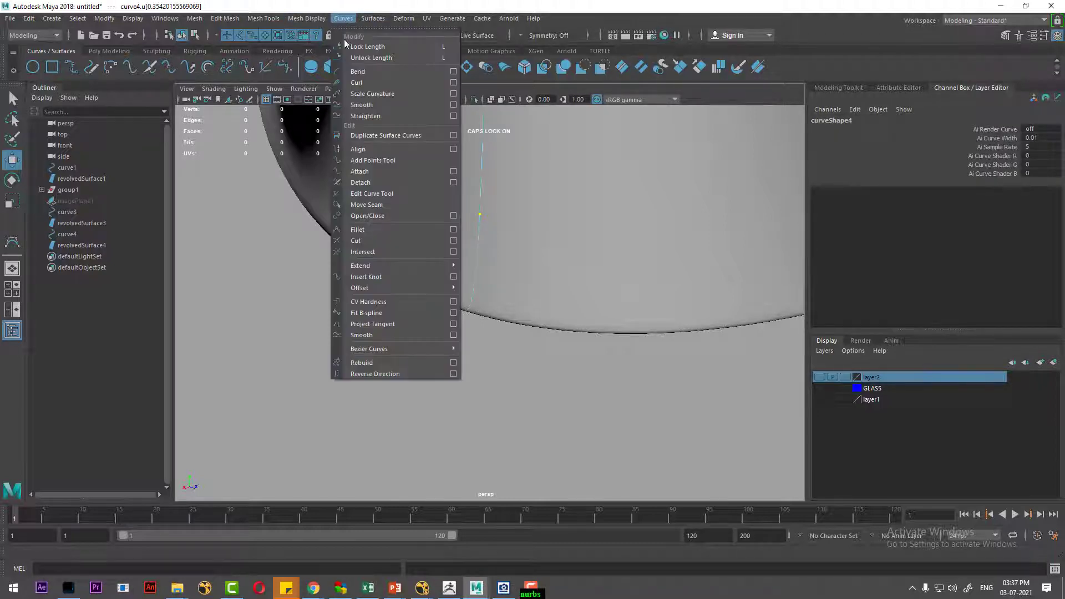
pyautogui.click(380, 277)
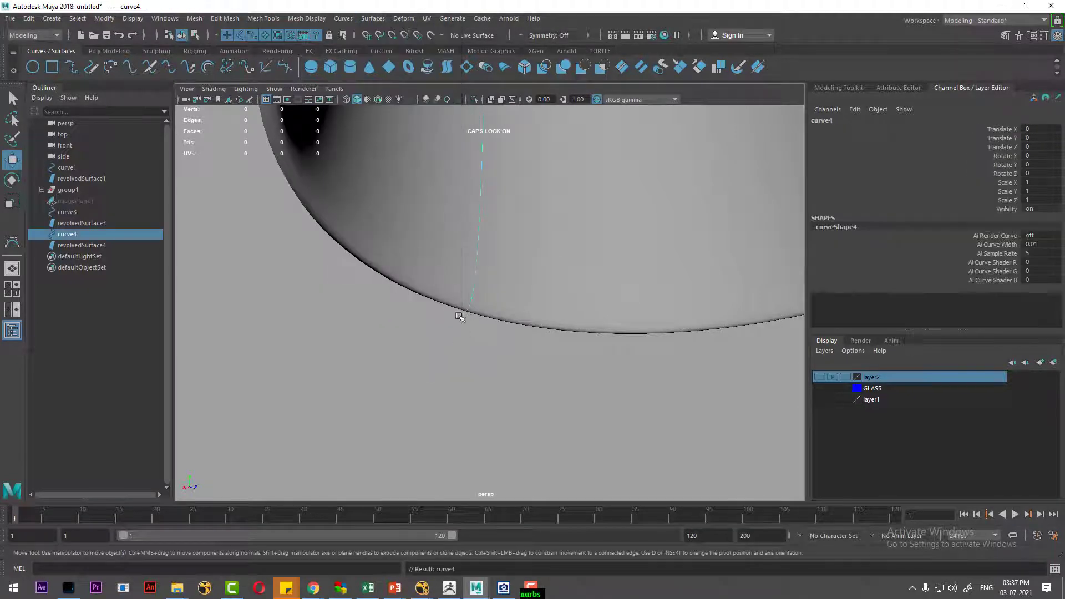
# Show curve4's control vertices and select one near the cap's centre
pyautogui.moveTo(460, 316); pyautogui.dragTo(394, 302, button='right')
pyautogui.keyDown('alt'); pyautogui.moveTo(400, 302); pyautogui.dragTo(456, 285); pyautogui.keyUp('alt')
pyautogui.click(460, 222)
pyautogui.moveTo(465, 222)
pyautogui.keyDown('alt'); pyautogui.mouseDown()
pyautogui.moveTo(483, 151)
pyautogui.moveTo(468, 177)
pyautogui.mouseUp(); pyautogui.keyUp('alt')
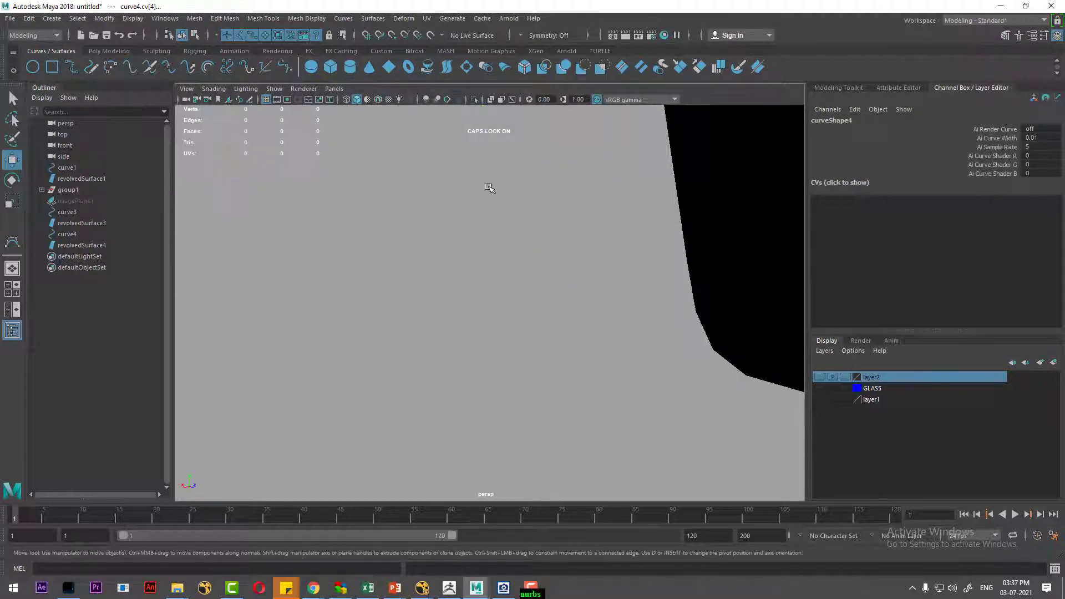
# Pull curve4's control vertices near the bottle base downward in Y
pyautogui.keyDown('alt'); pyautogui.moveTo(539, 368); pyautogui.dragTo(540, 369); pyautogui.keyUp('alt')
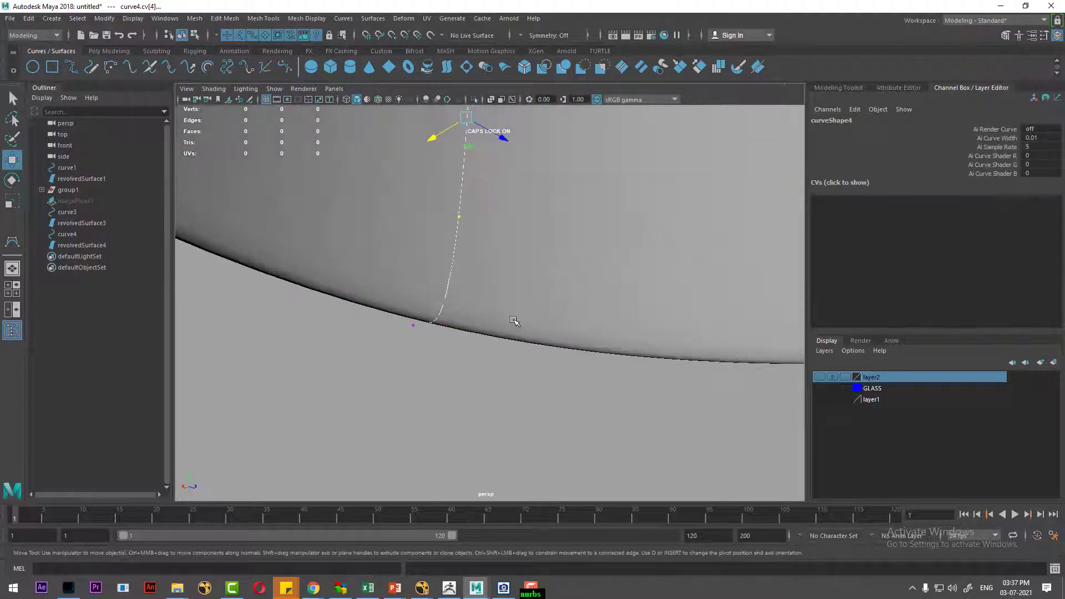
pyautogui.keyDown('shift'); pyautogui.click(557, 420); pyautogui.keyUp('shift')
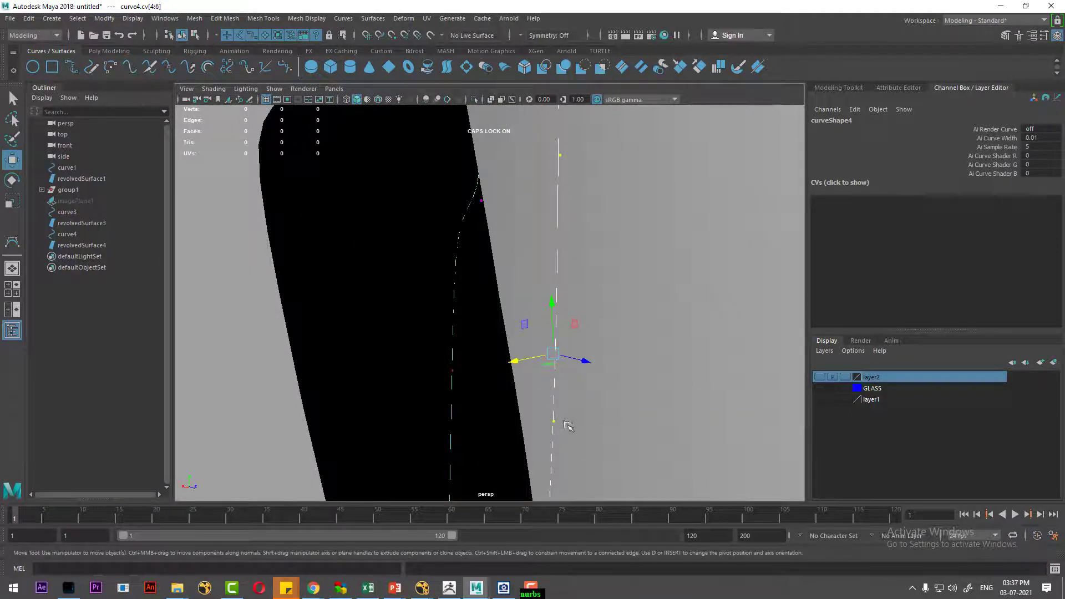
pyautogui.keyDown('alt'); pyautogui.moveTo(565, 423); pyautogui.dragTo(522, 306); pyautogui.keyUp('alt')
pyautogui.moveTo(509, 268); pyautogui.dragTo(508, 277)
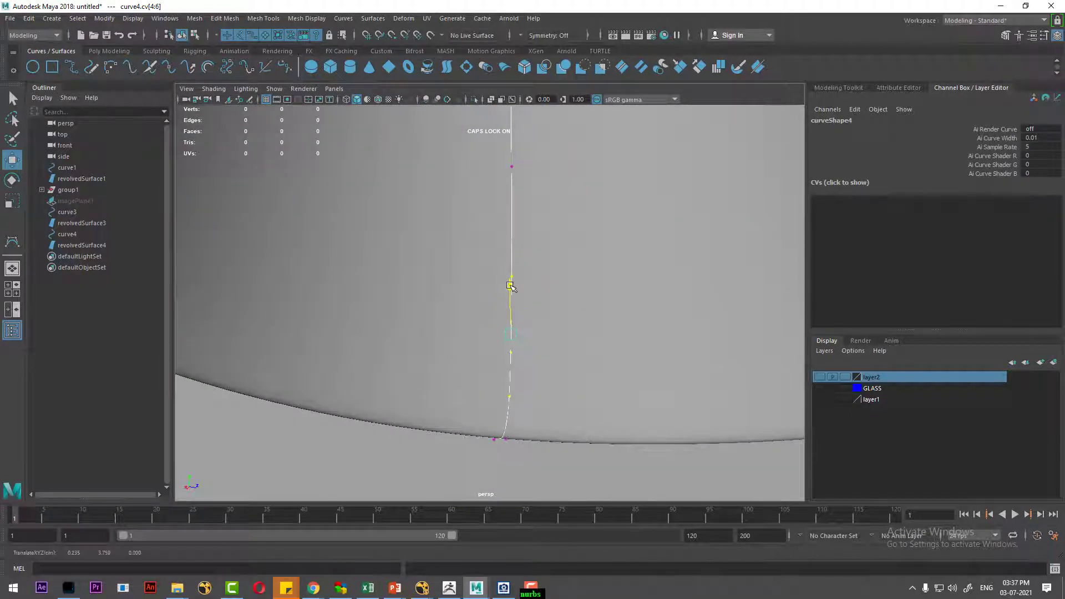
pyautogui.click(510, 169)
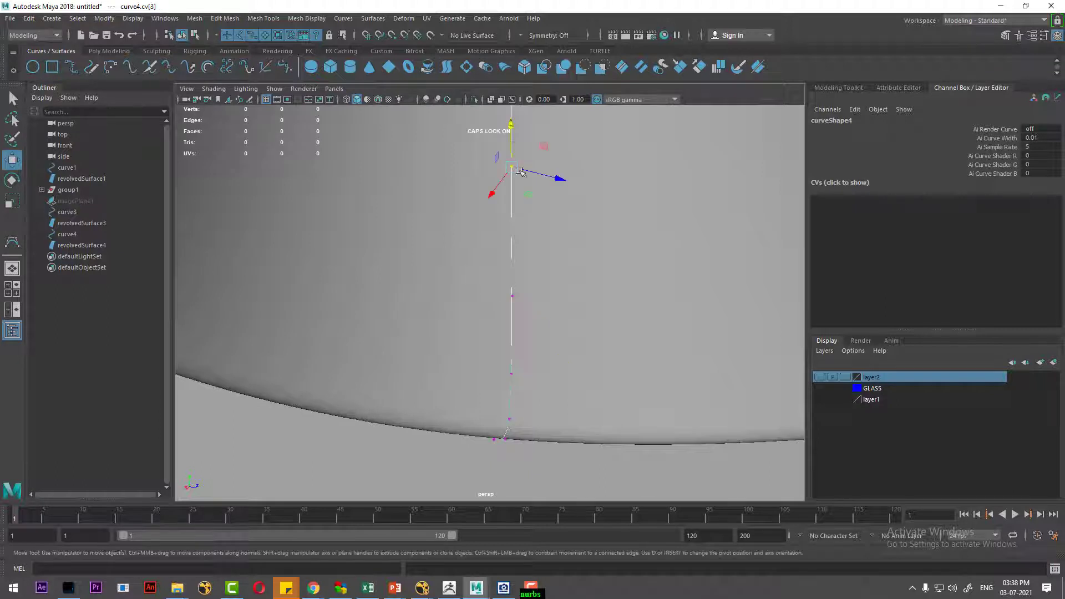
pyautogui.moveTo(515, 126); pyautogui.dragTo(512, 142)
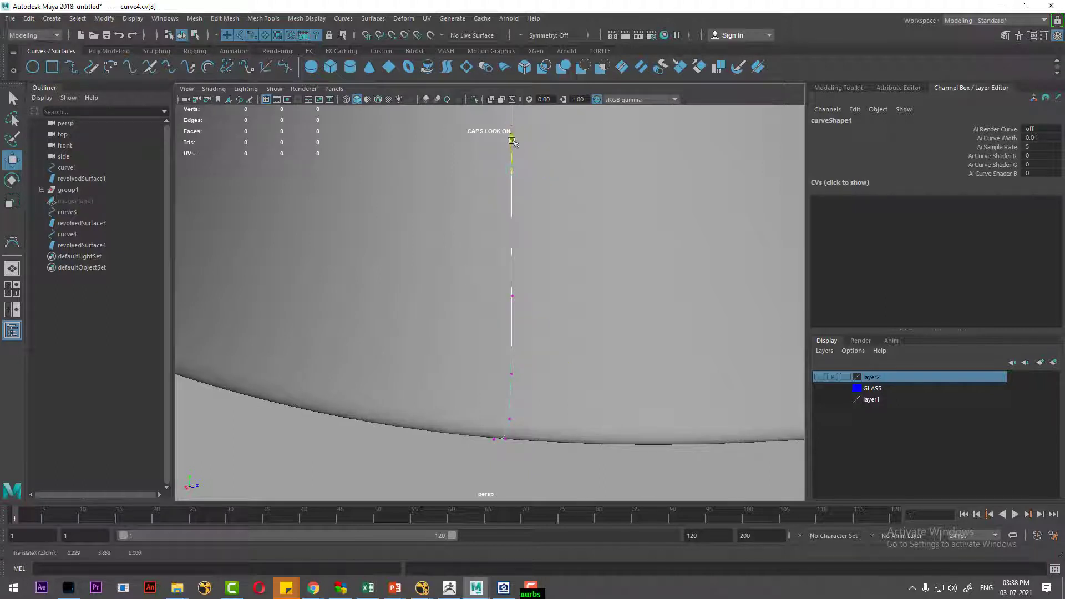
pyautogui.click(511, 296)
pyautogui.moveTo(511, 250)
pyautogui.mouseDown()
pyautogui.moveTo(490, 350)
pyautogui.moveTo(474, 277)
pyautogui.mouseUp()
# Select and deselect the revolved bottle surface, checking its component modes
pyautogui.click(446, 320)
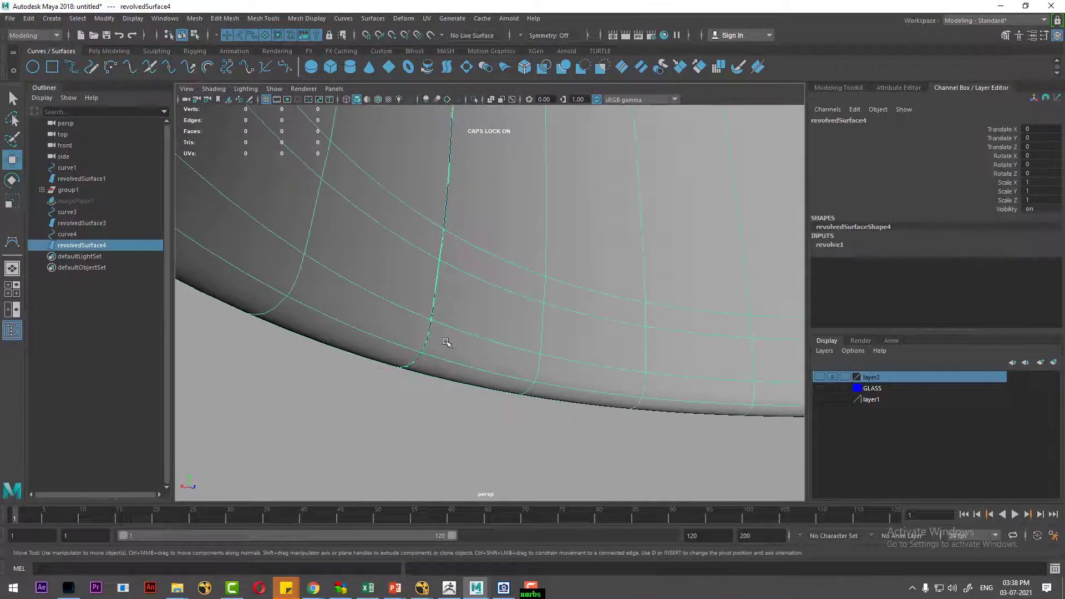
pyautogui.click(438, 386)
pyautogui.click(425, 345)
pyautogui.rightClick(393, 294)
pyautogui.click(409, 404)
pyautogui.click(422, 354)
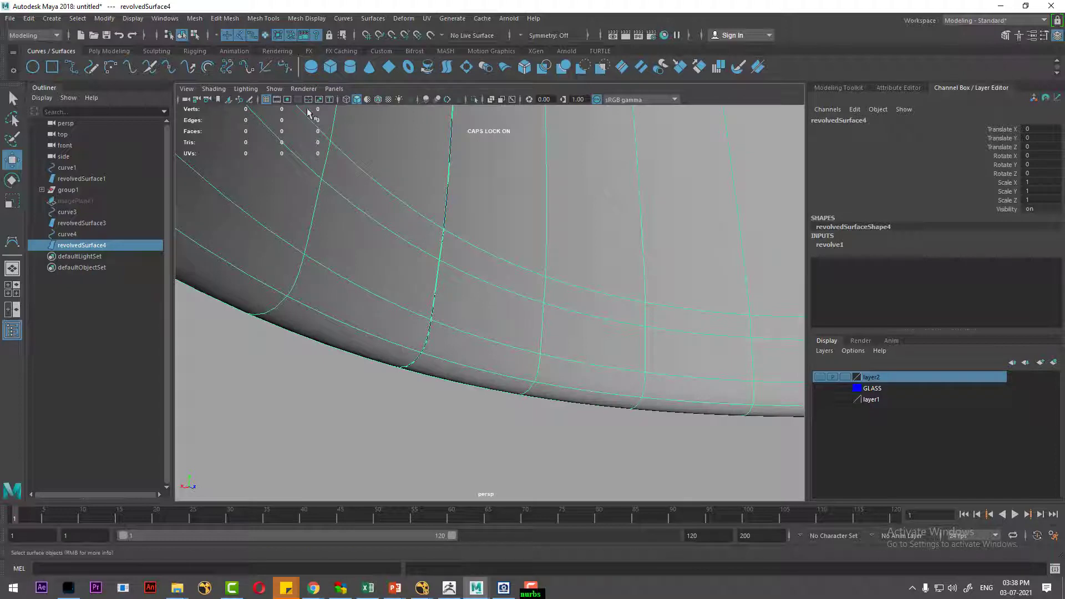
pyautogui.click(411, 343)
# Reselect curve4 and return it to Control Vertex mode
pyautogui.click(427, 336)
pyautogui.rightClick(431, 281)
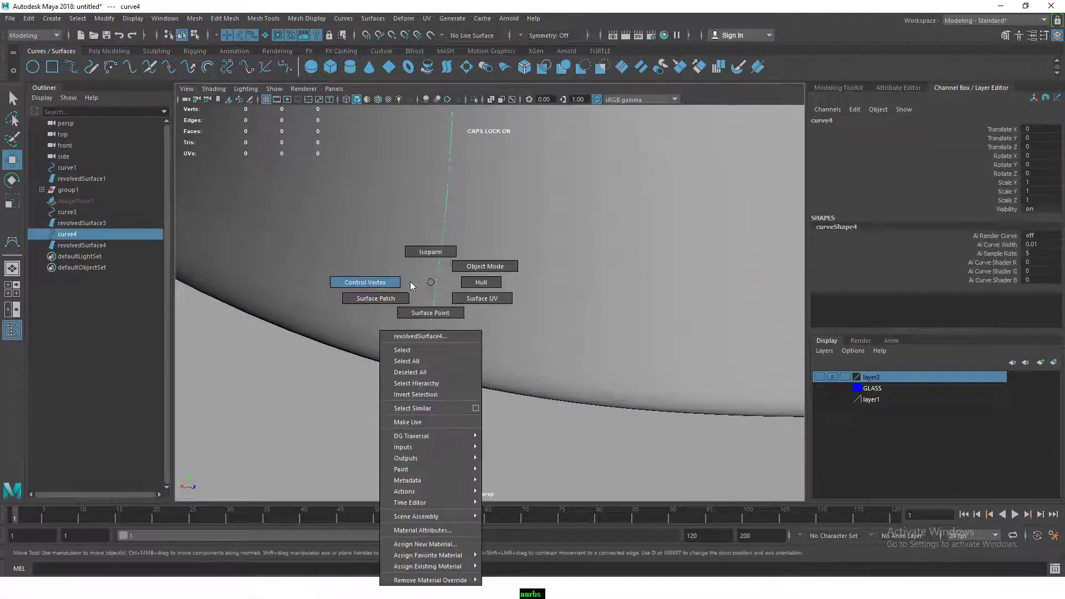
pyautogui.click(374, 284)
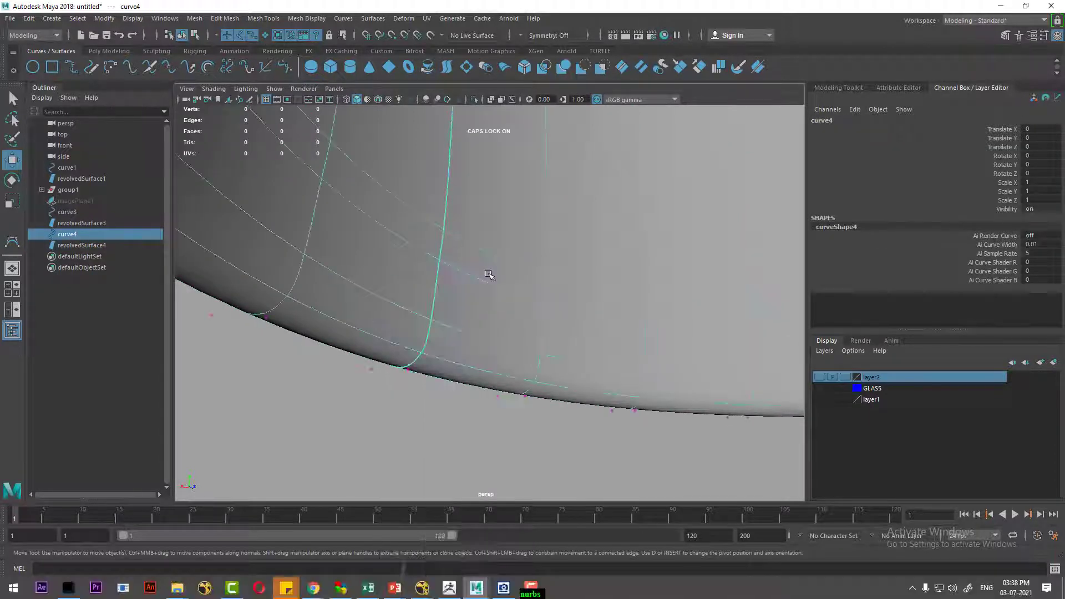
pyautogui.click(417, 423)
pyautogui.rightClick(428, 301)
pyautogui.click(478, 301)
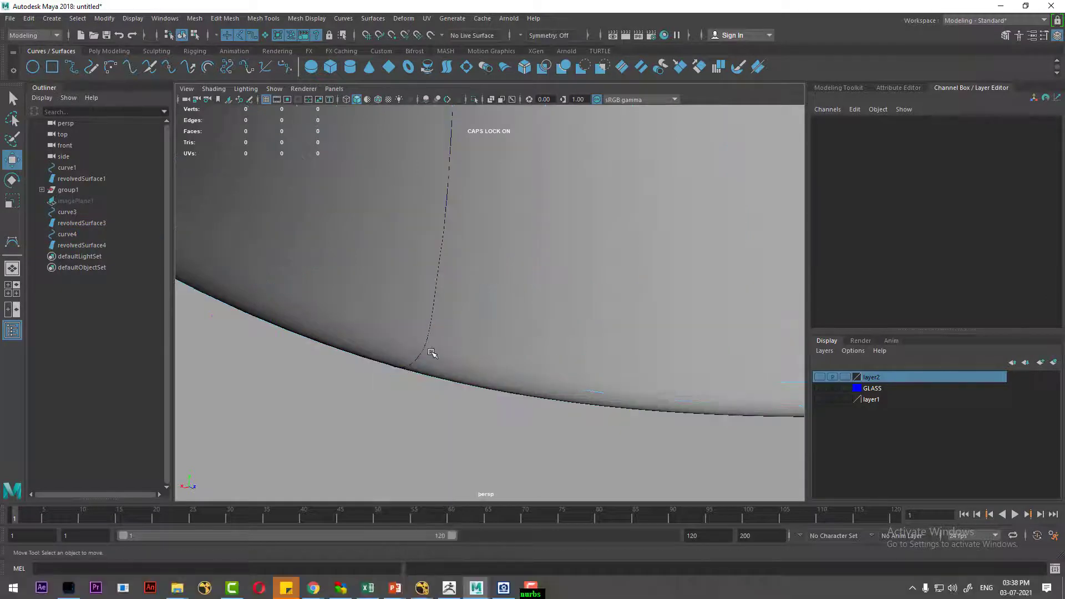
pyautogui.click(421, 351)
pyautogui.rightClick(432, 301)
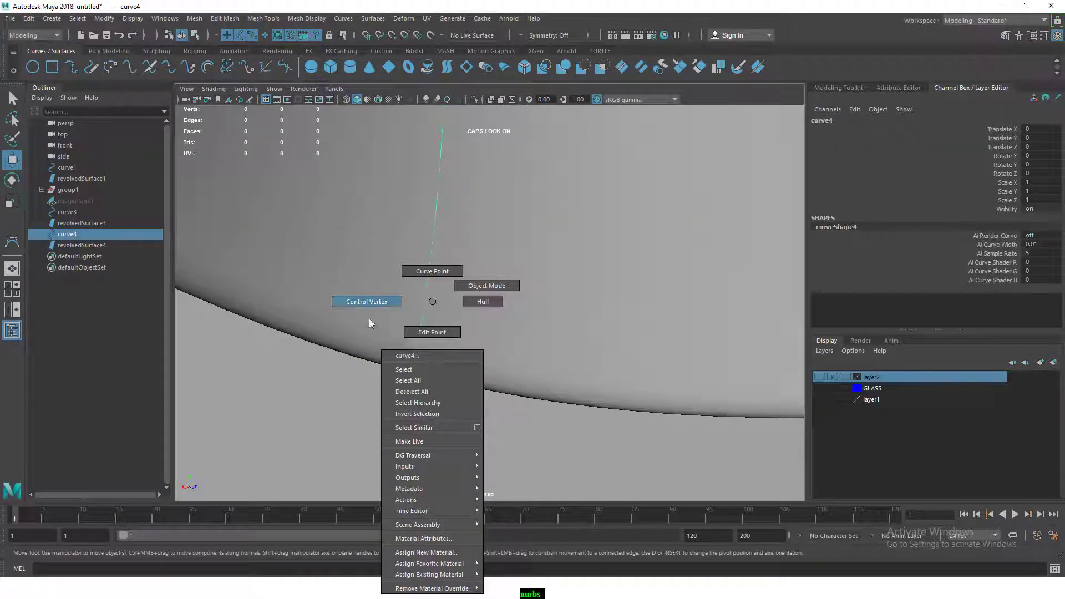
pyautogui.click(367, 300)
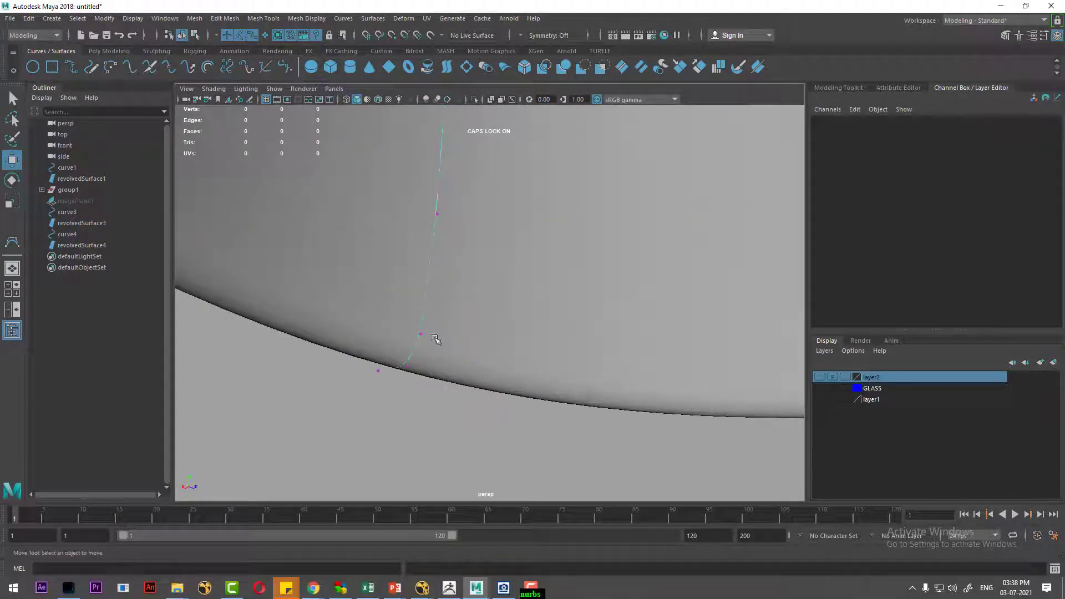
# Nudge curve4's CVs 3 and 4 along Y to refine the base shape
pyautogui.click(440, 215)
pyautogui.moveTo(439, 215); pyautogui.dragTo(426, 240)
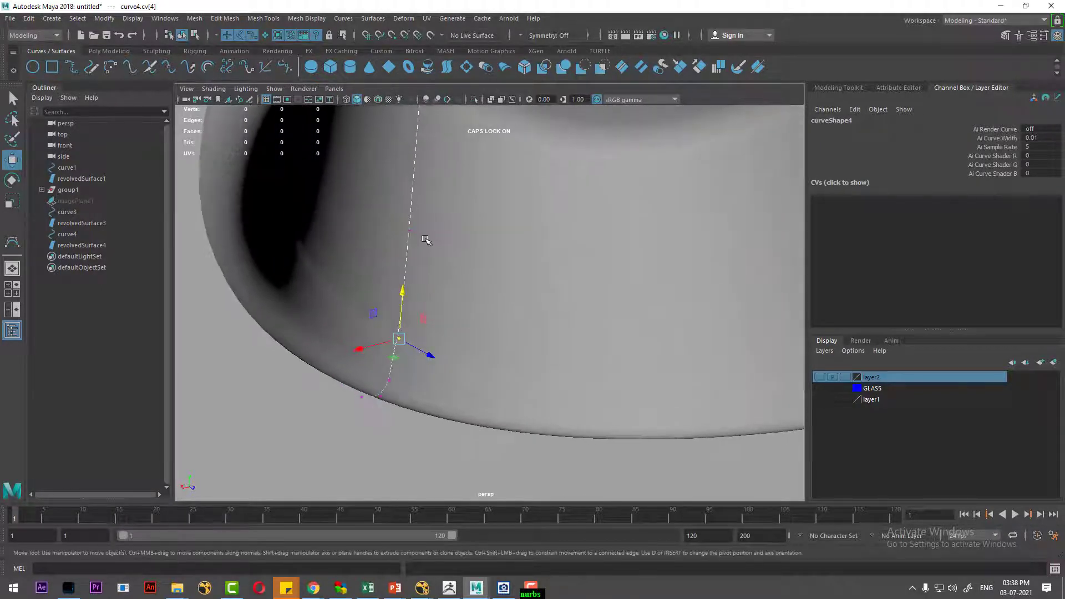
pyautogui.click(411, 232)
pyautogui.moveTo(412, 191)
pyautogui.mouseDown()
pyautogui.moveTo(412, 379)
pyautogui.moveTo(356, 368)
pyautogui.moveTo(445, 324)
pyautogui.moveTo(477, 328)
pyautogui.mouseUp()
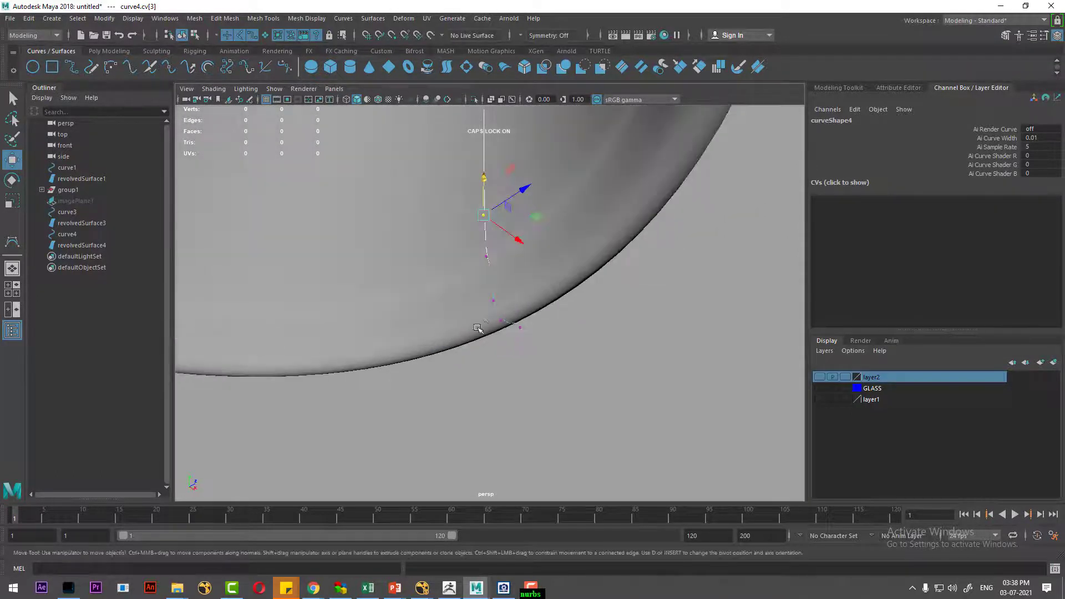
pyautogui.click(488, 257)
# Tumble around the bottle base and pick a curve point on curve4
pyautogui.moveTo(487, 256)
pyautogui.keyDown('alt'); pyautogui.mouseDown()
pyautogui.moveTo(488, 244)
pyautogui.moveTo(491, 286)
pyautogui.moveTo(561, 279)
pyautogui.mouseUp(); pyautogui.keyUp('alt')
pyautogui.moveTo(507, 301)
pyautogui.keyDown('alt'); pyautogui.mouseDown()
pyautogui.moveTo(537, 326)
pyautogui.moveTo(553, 324)
pyautogui.moveTo(507, 243)
pyautogui.moveTo(526, 243)
pyautogui.moveTo(499, 269)
pyautogui.moveTo(506, 245)
pyautogui.moveTo(506, 351)
pyautogui.mouseUp(); pyautogui.keyUp('alt')
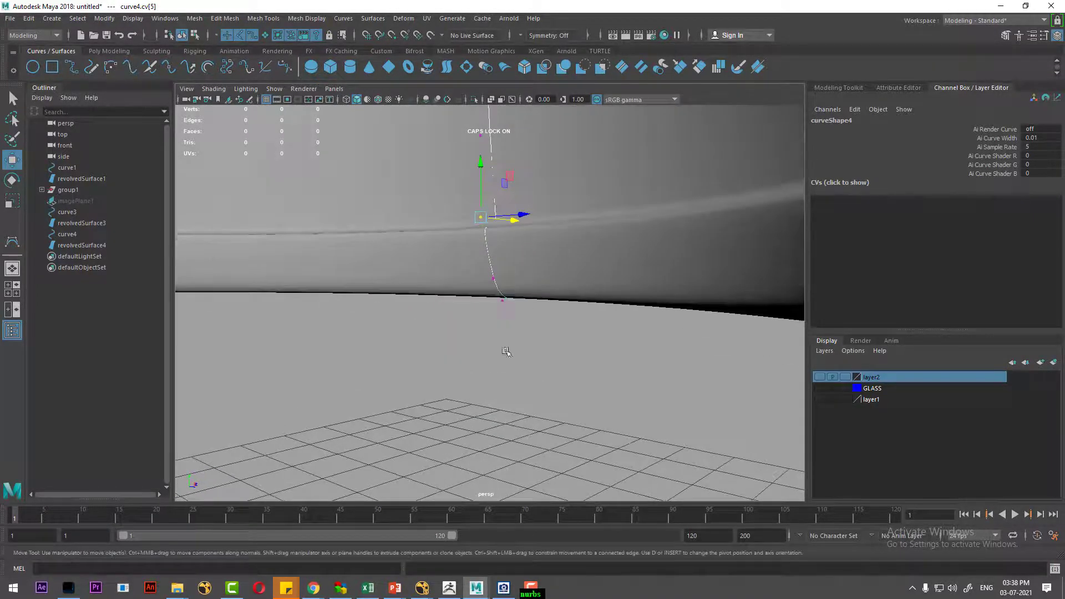
pyautogui.moveTo(505, 301); pyautogui.dragTo(504, 270, button='right')
pyautogui.click(487, 246)
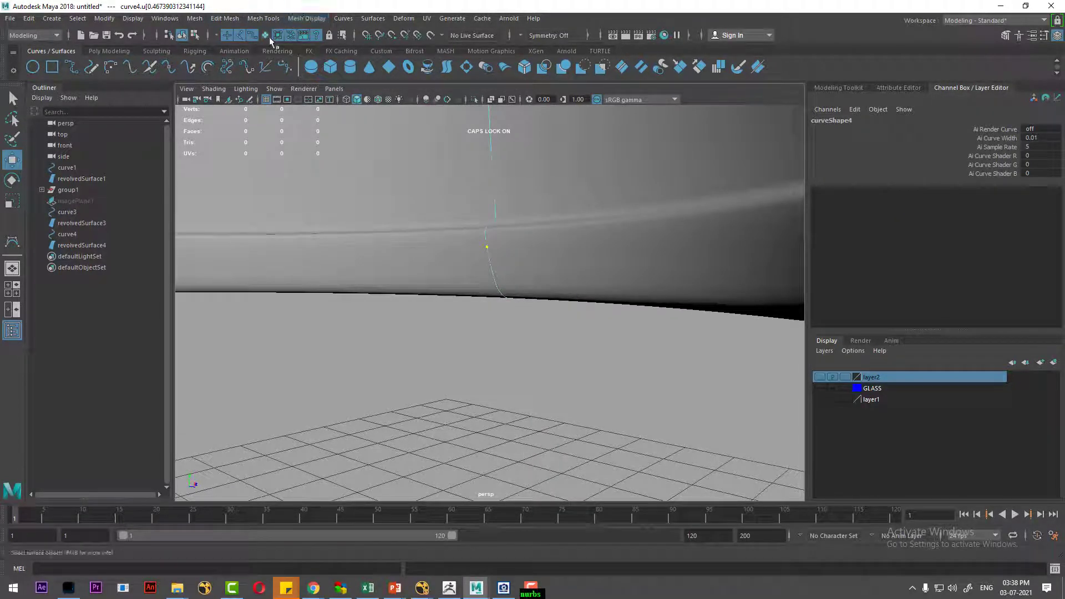
# Insert three knots on curve4 near the base at picked curve points
pyautogui.click(265, 19)
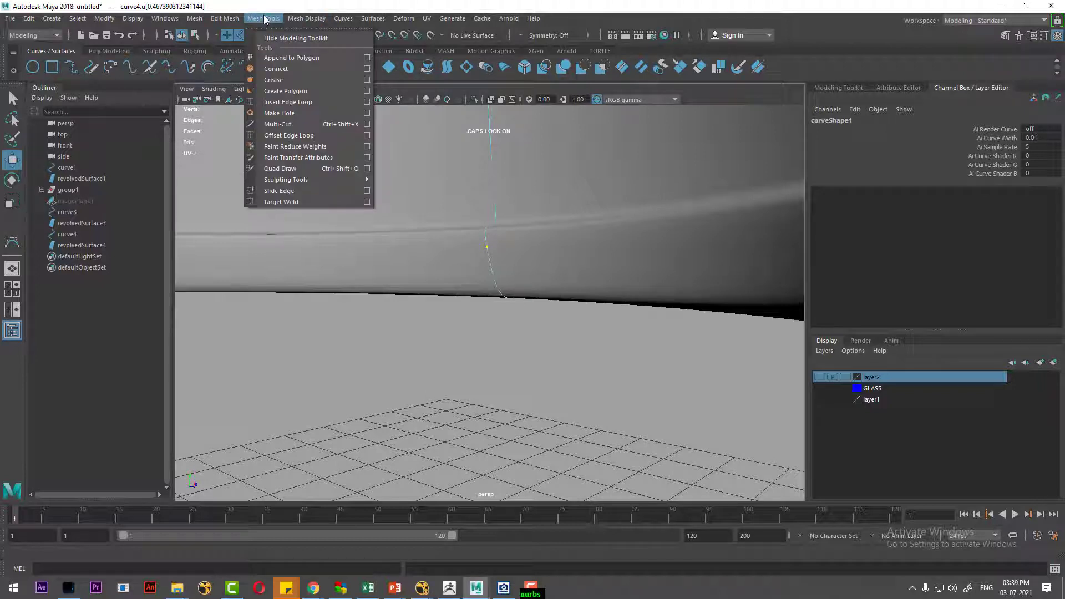
pyautogui.moveTo(343, 18)
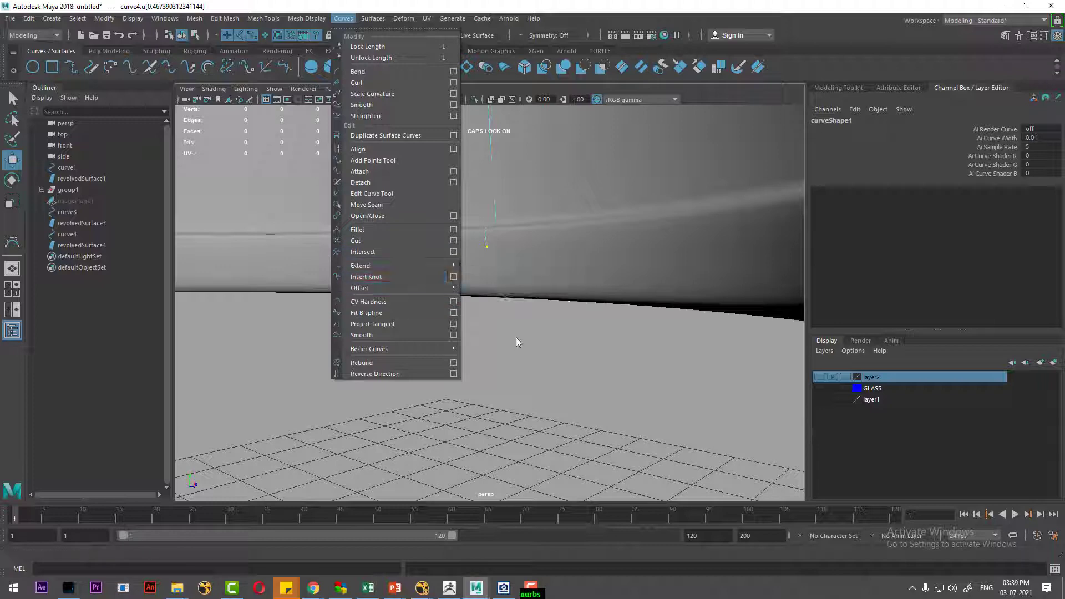
pyautogui.click(391, 275)
pyautogui.moveTo(537, 302)
pyautogui.mouseDown(button='right')
pyautogui.moveTo(531, 258)
pyautogui.moveTo(535, 270)
pyautogui.mouseUp(button='right')
pyautogui.click(491, 268)
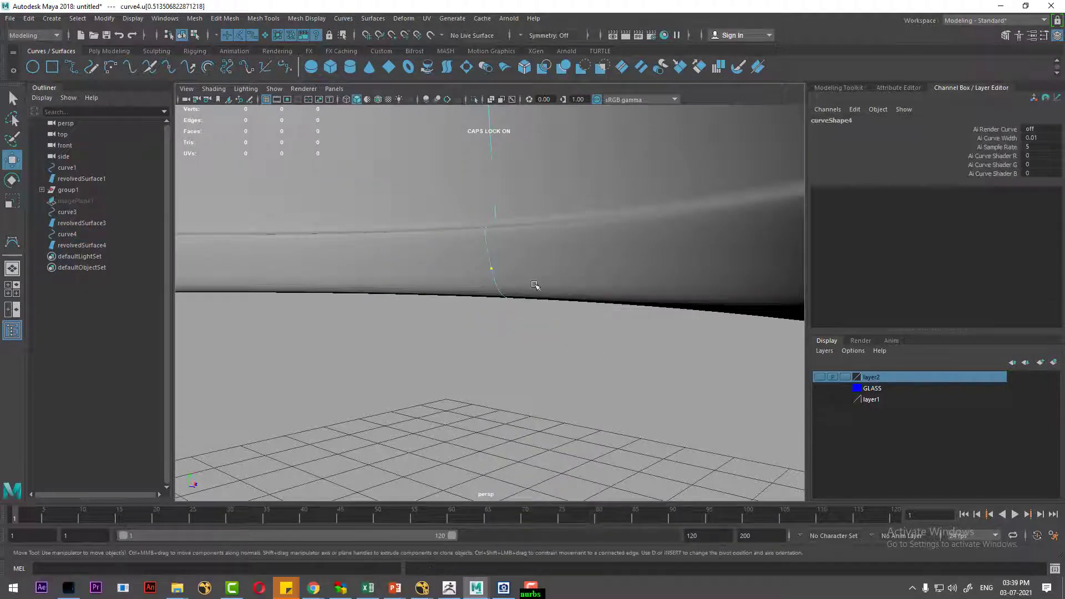
pyautogui.click(343, 18)
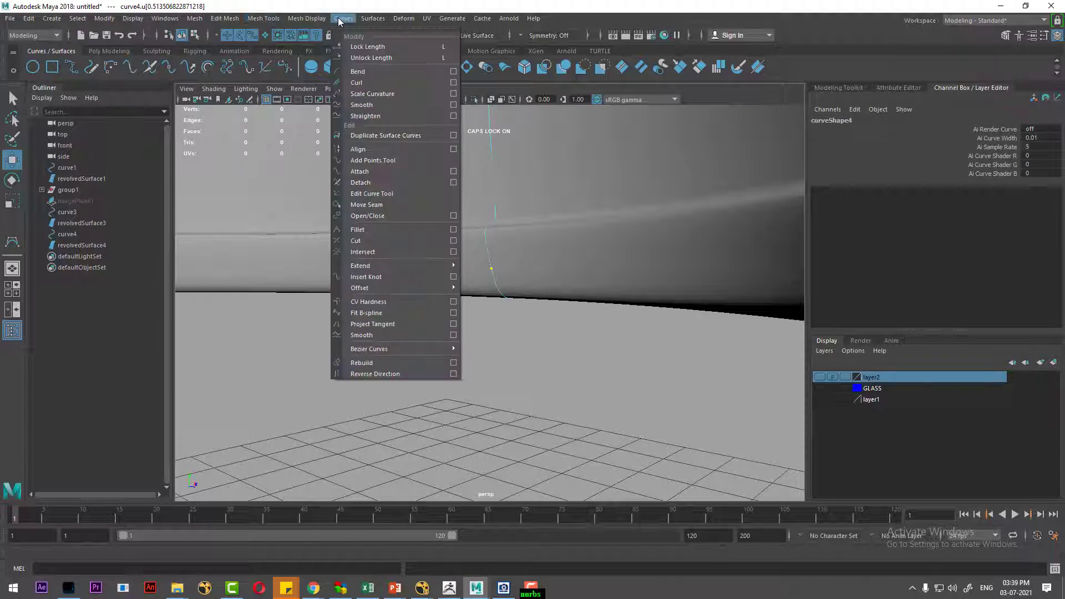
pyautogui.click(401, 277)
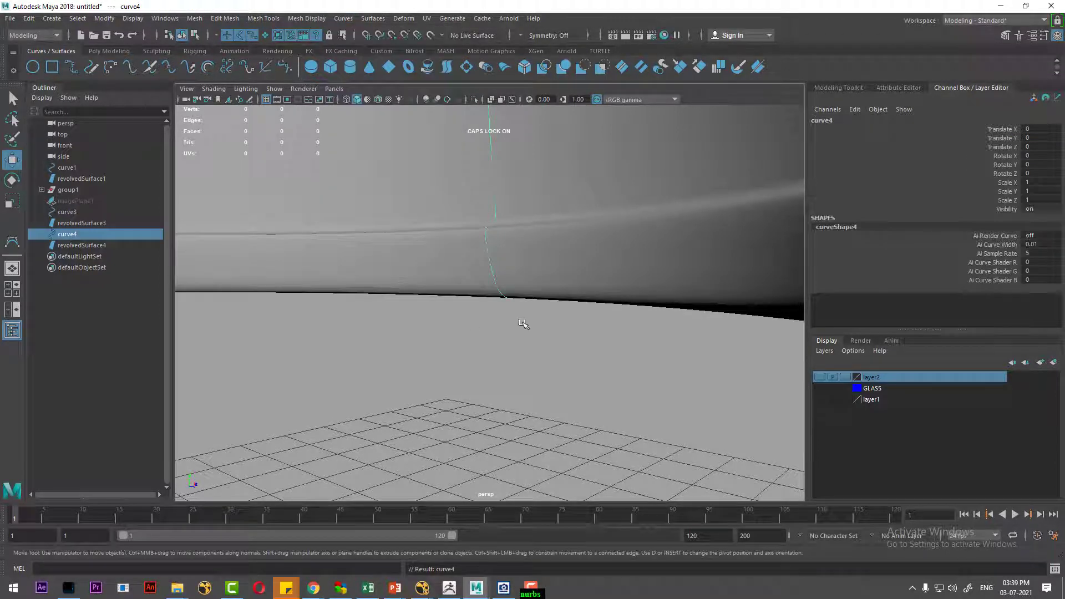
pyautogui.moveTo(522, 301)
pyautogui.mouseDown(button='right')
pyautogui.moveTo(498, 317)
pyautogui.moveTo(519, 272)
pyautogui.mouseUp(button='right')
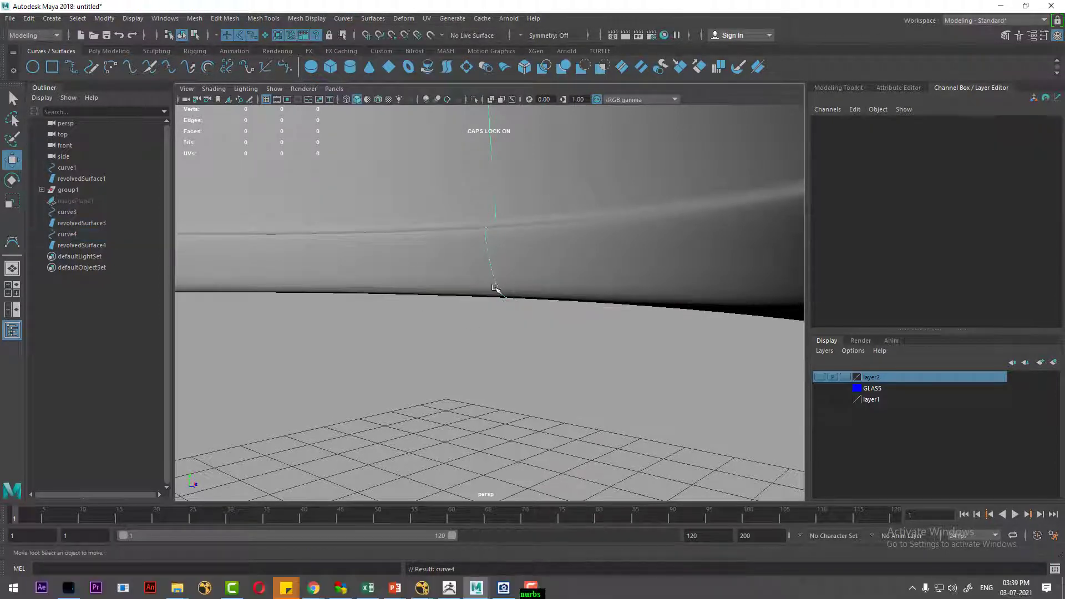
pyautogui.click(495, 289)
pyautogui.click(343, 18)
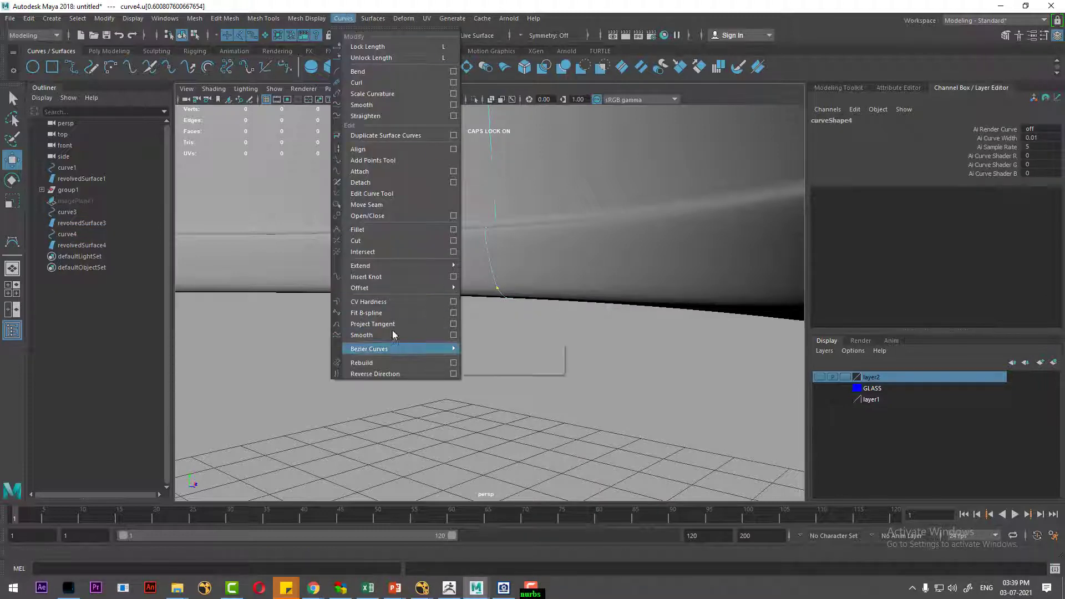
pyautogui.click(398, 277)
# Select the newly added cv[7] and shift it sideways along X
pyautogui.moveTo(518, 302)
pyautogui.mouseDown(button='right')
pyautogui.moveTo(484, 300)
pyautogui.moveTo(504, 290)
pyautogui.mouseUp(button='right')
pyautogui.click(497, 278)
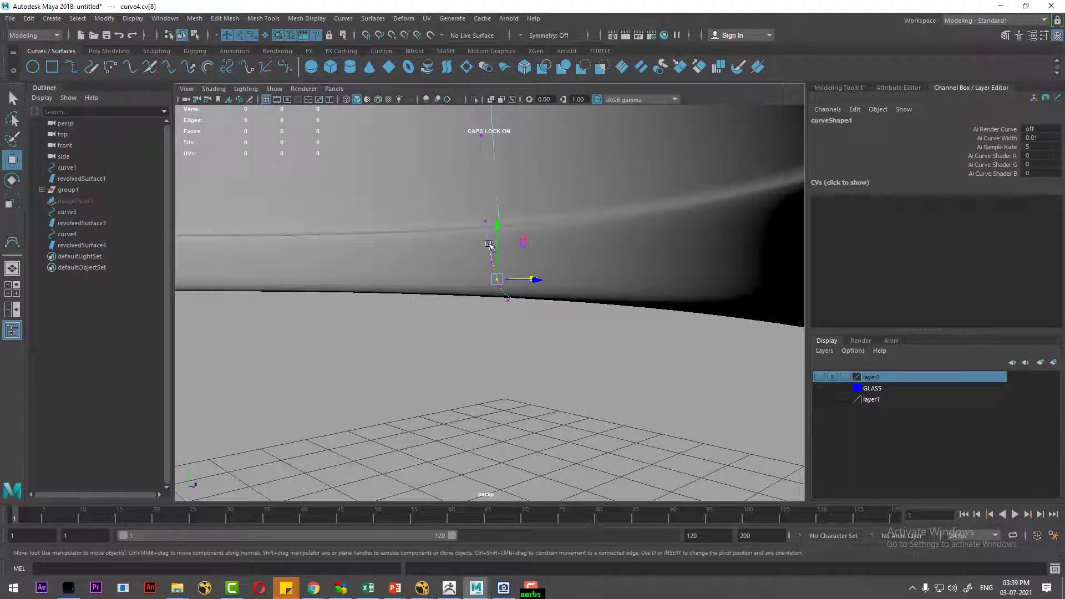
pyautogui.click(492, 261)
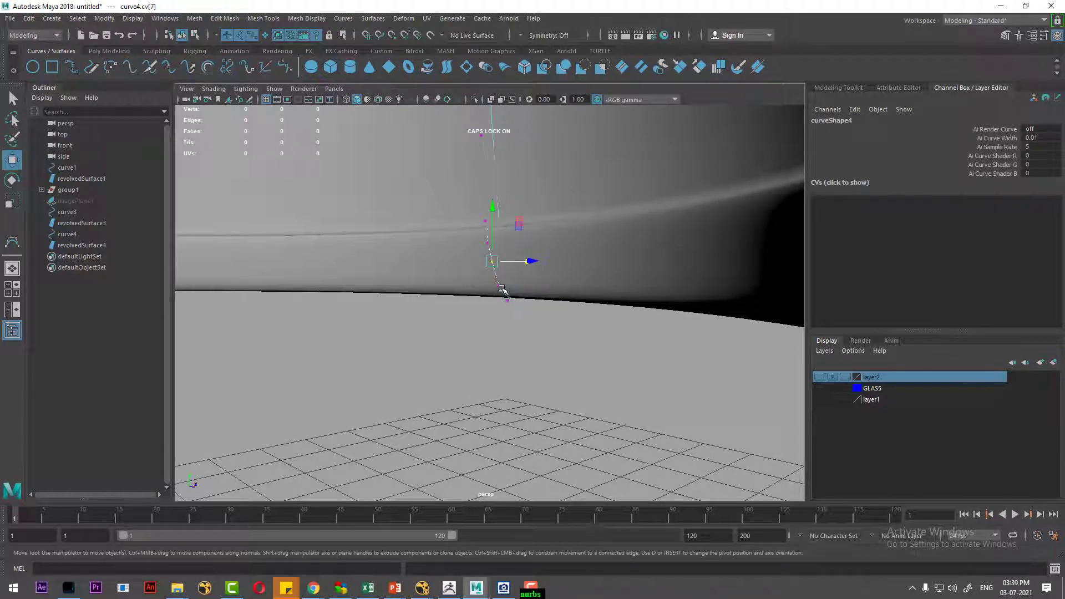
pyautogui.moveTo(519, 277)
pyautogui.keyDown('alt'); pyautogui.mouseDown()
pyautogui.moveTo(638, 331)
pyautogui.moveTo(475, 311)
pyautogui.mouseUp(); pyautogui.keyUp('alt')
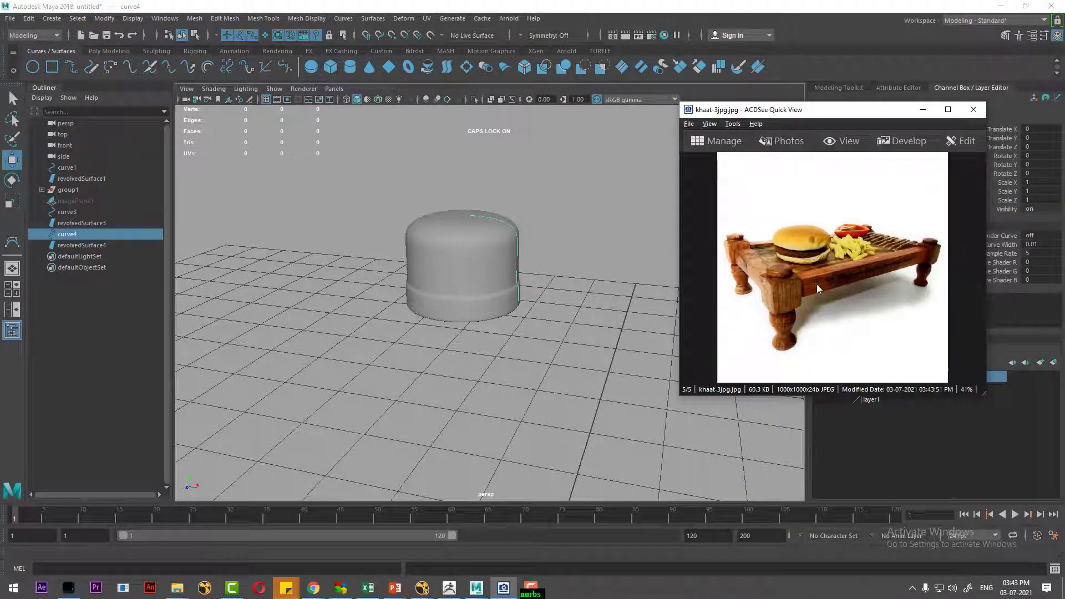
# Zoom the khaat reference photo to 70% and tumble Maya's view of the capped shape
pyautogui.scroll(1, 816, 284)
pyautogui.scroll(1, 854, 284)
pyautogui.scroll(1, 893, 285)
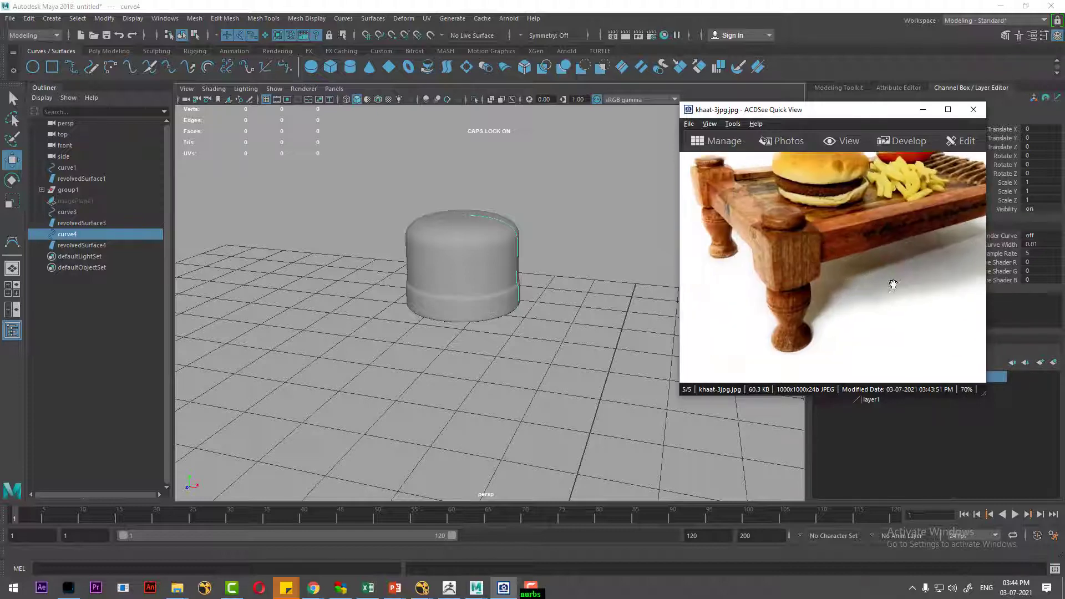
pyautogui.keyDown('alt'); pyautogui.moveTo(522, 355); pyautogui.dragTo(596, 200); pyautogui.keyUp('alt')
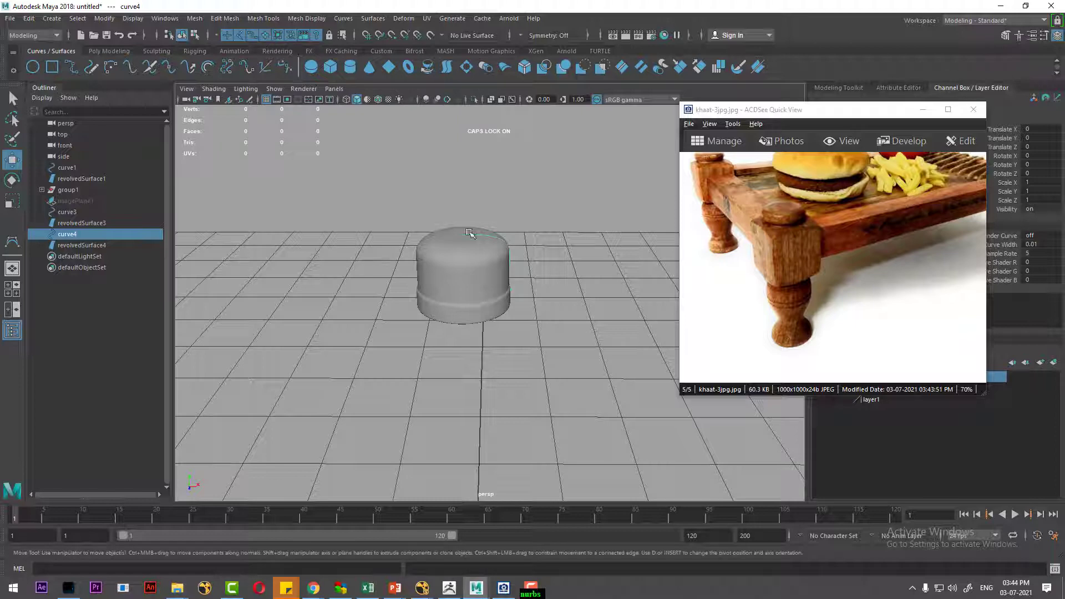
# Delete construction history on curve4 and revolvedSurface4, then reselect both
pyautogui.keyDown('ctrl'); pyautogui.click(81, 244); pyautogui.keyUp('ctrl')
pyautogui.click(29, 18)
pyautogui.moveTo(61, 149)
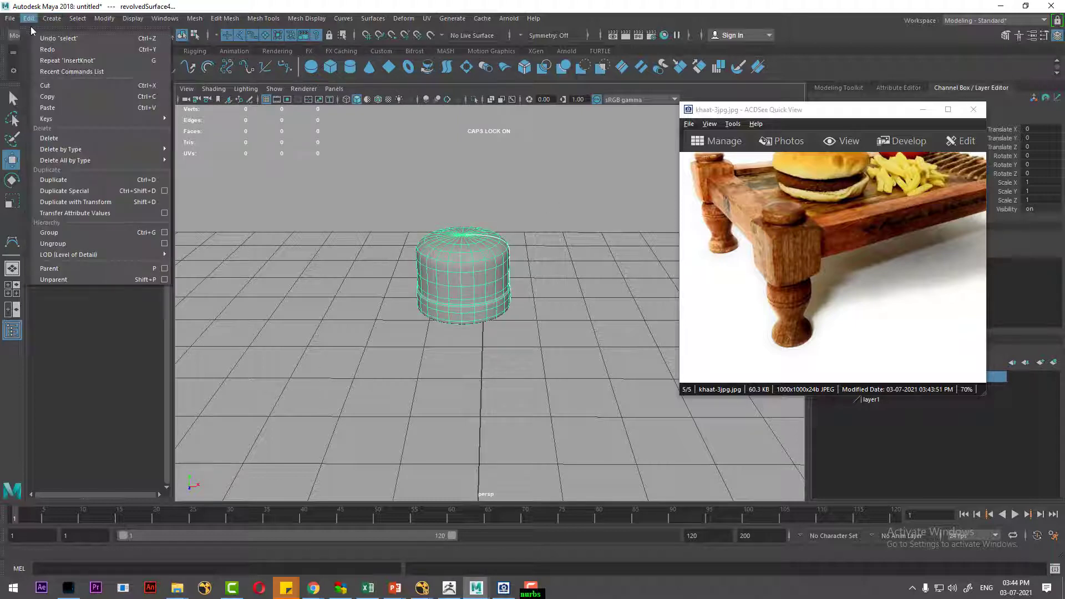
pyautogui.click(216, 159)
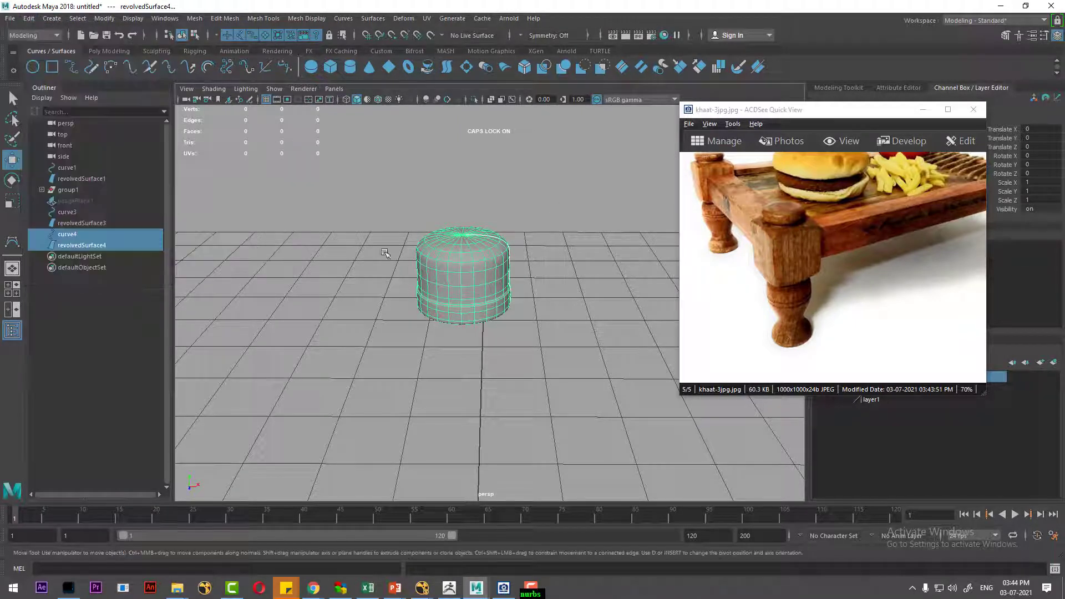
pyautogui.click(542, 221)
pyautogui.click(441, 322)
# Centre revolvedSurface4's pivot and rotate it in X to about -179.5 degrees
pyautogui.press('e')
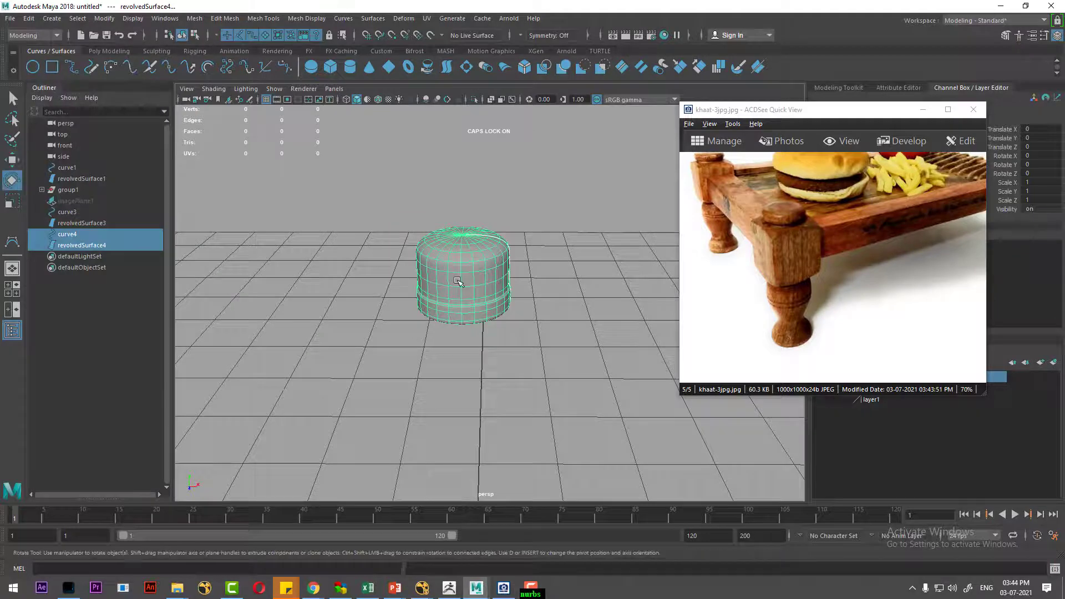
pyautogui.click(114, 18)
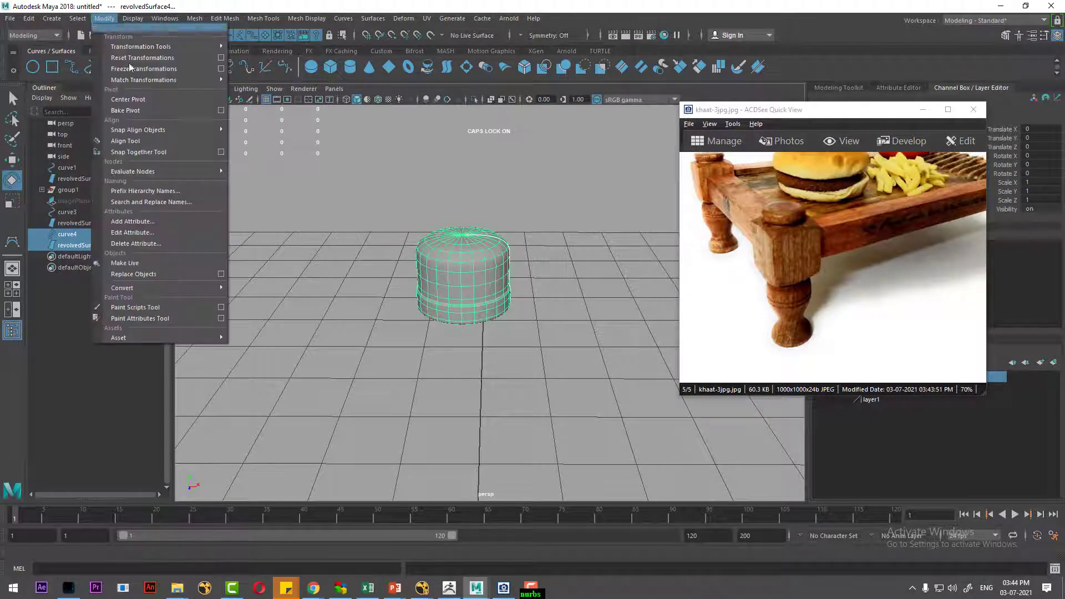
pyautogui.click(138, 99)
pyautogui.moveTo(469, 270); pyautogui.dragTo(469, 214)
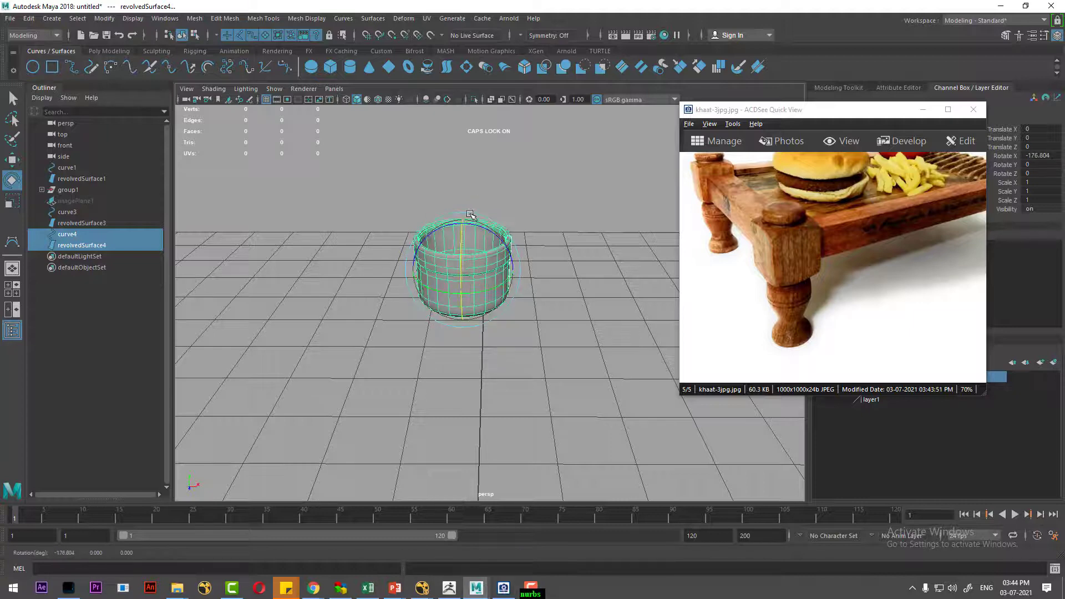
pyautogui.moveTo(488, 368)
pyautogui.keyDown('alt'); pyautogui.mouseDown()
pyautogui.moveTo(451, 364)
pyautogui.moveTo(460, 360)
pyautogui.mouseUp(); pyautogui.keyUp('alt')
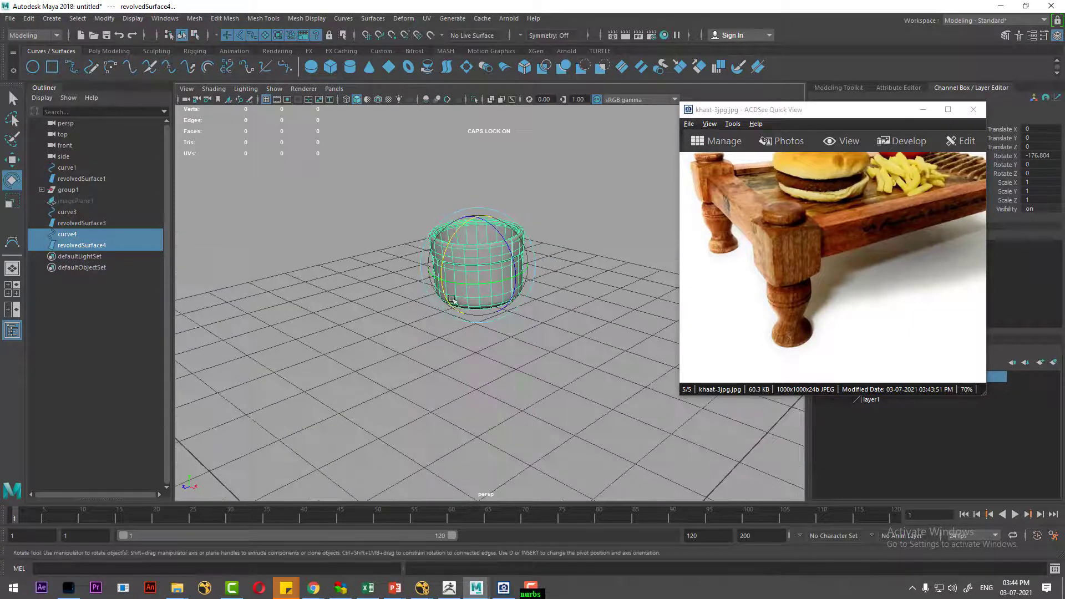
pyautogui.moveTo(455, 244); pyautogui.dragTo(463, 264)
# In front view, move the flipped surface down below the bottle
pyautogui.press('space')
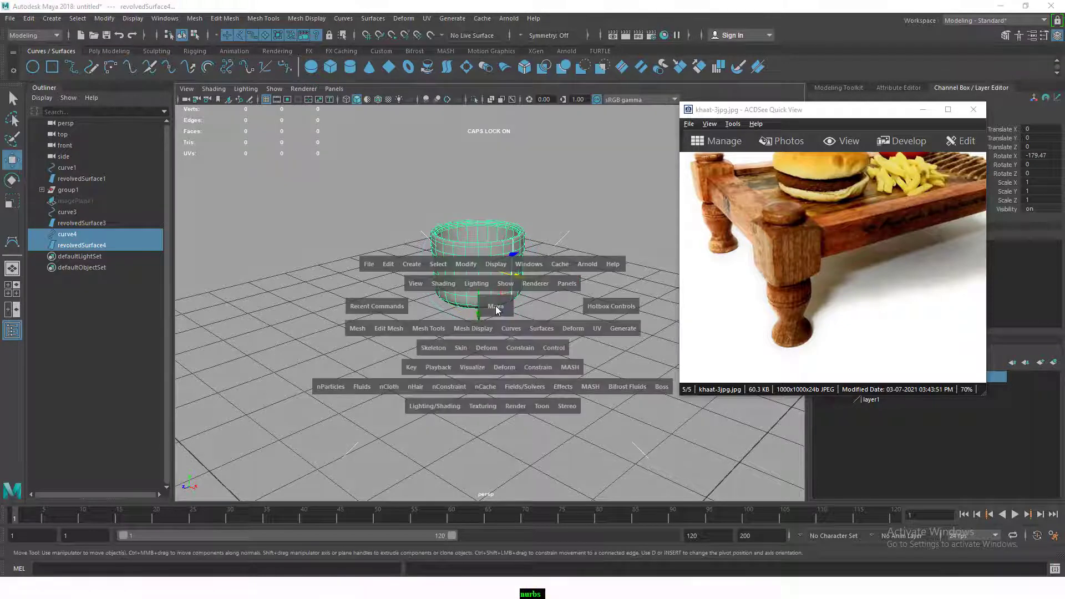
pyautogui.moveTo(488, 309); pyautogui.dragTo(488, 344)
pyautogui.press('w')
pyautogui.scroll(-5, 470, 300)
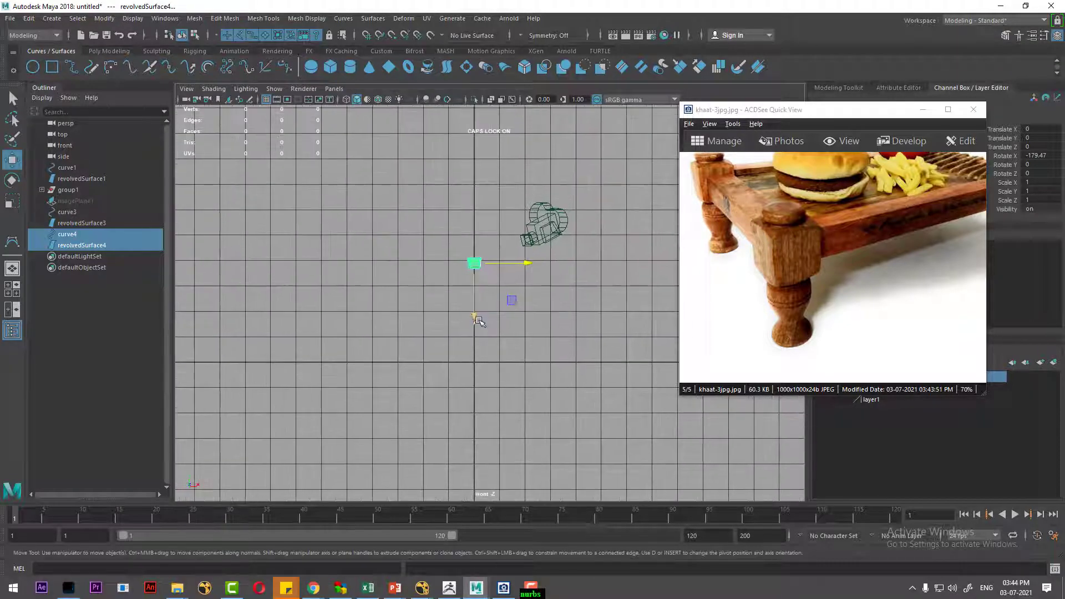
pyautogui.moveTo(470, 300)
pyautogui.mouseDown()
pyautogui.moveTo(482, 402)
pyautogui.moveTo(613, 355)
pyautogui.mouseUp()
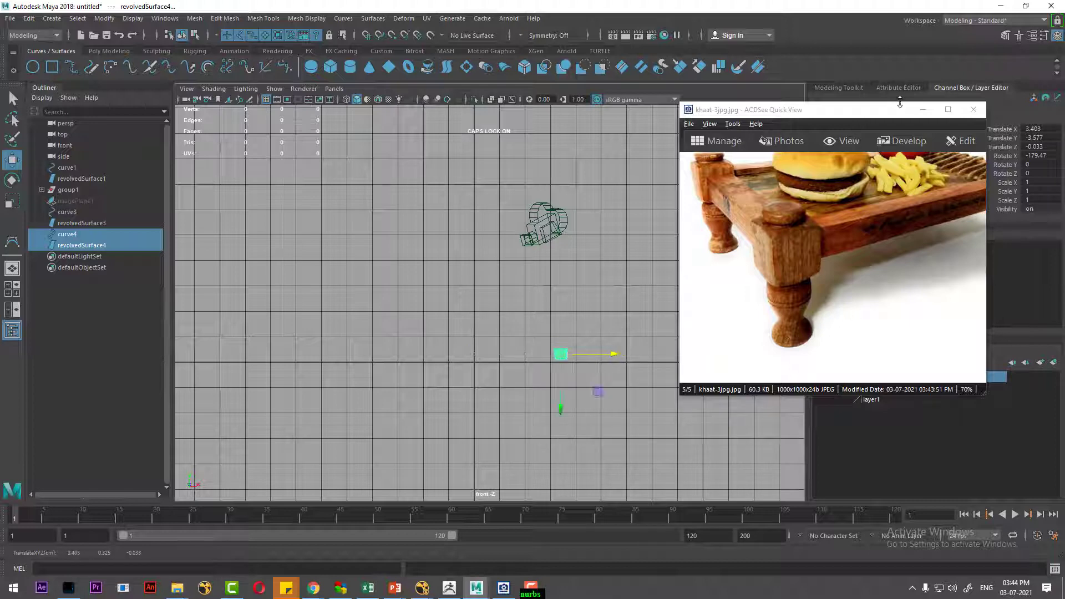
pyautogui.moveTo(899, 103); pyautogui.dragTo(281, 275)
# Pick layer2, return to the perspective view, tumble the camera and clear the selection
pyautogui.click(875, 388)
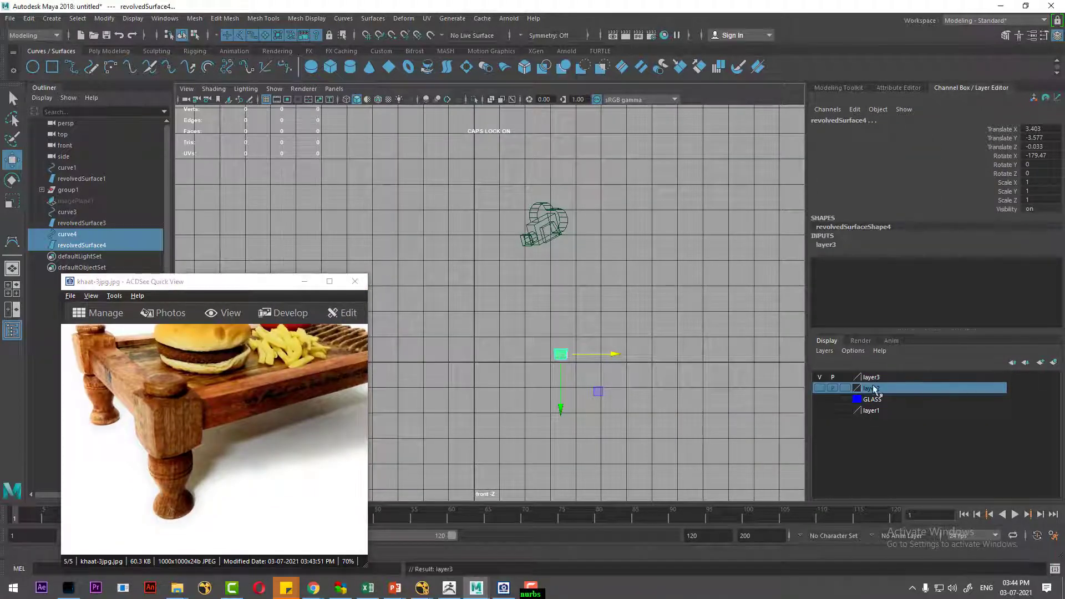
pyautogui.moveTo(194, 282); pyautogui.dragTo(758, 76)
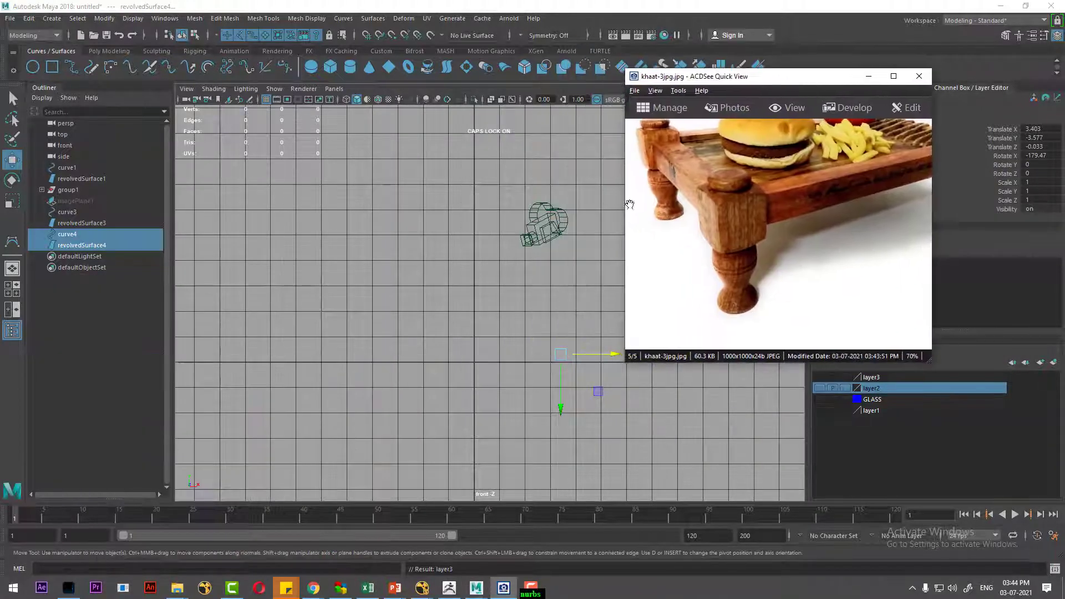
pyautogui.scroll(1, 469, 353)
pyautogui.press('space')
pyautogui.moveTo(469, 353); pyautogui.dragTo(460, 219)
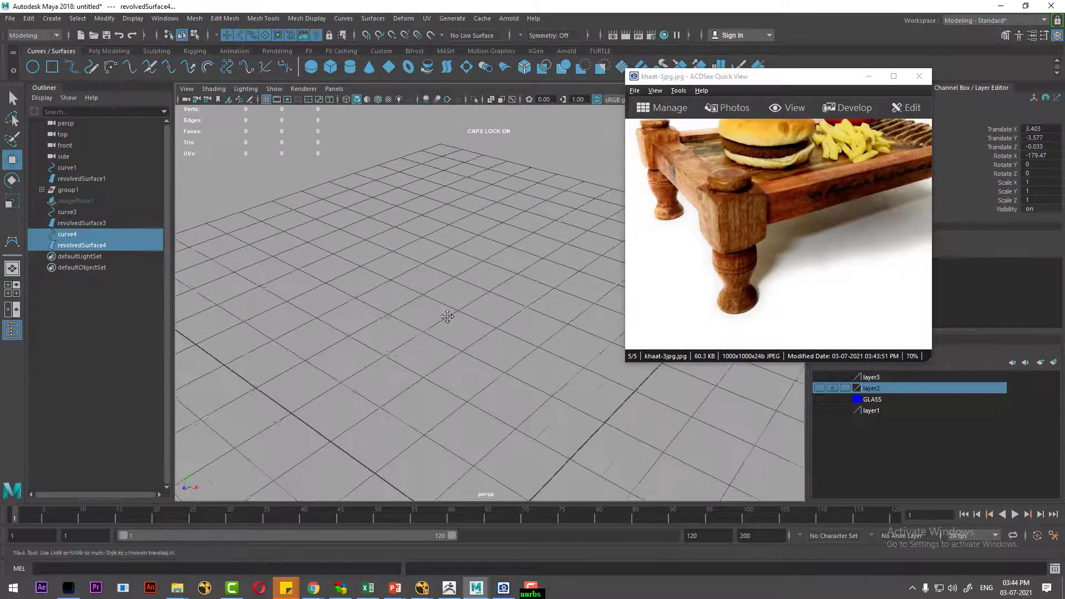
pyautogui.moveTo(462, 331)
pyautogui.keyDown('alt'); pyautogui.mouseDown()
pyautogui.moveTo(476, 361)
pyautogui.moveTo(416, 333)
pyautogui.moveTo(452, 344)
pyautogui.mouseUp(); pyautogui.keyUp('alt')
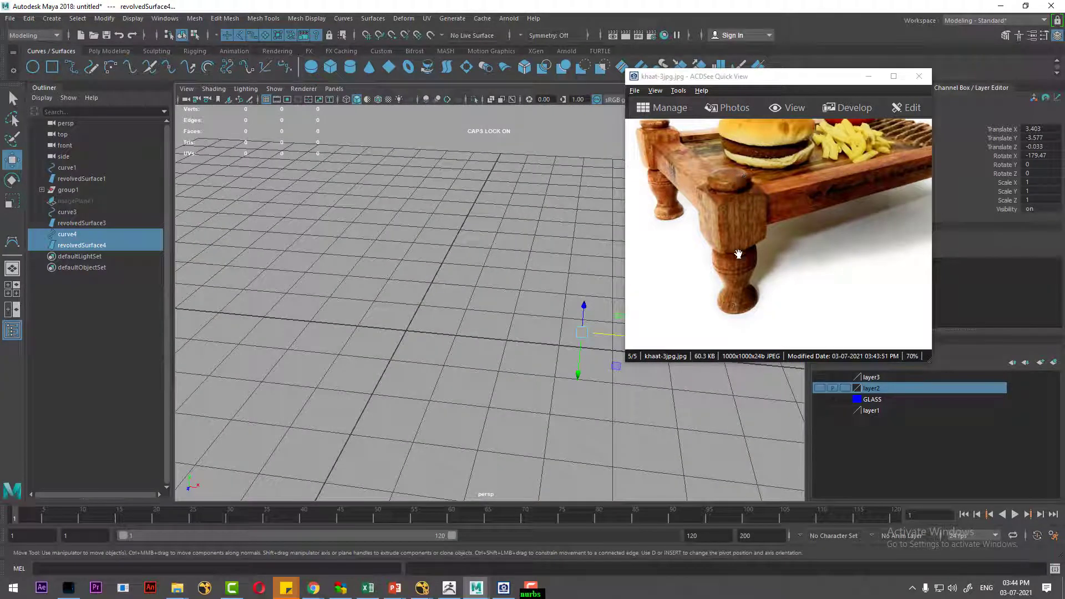
pyautogui.moveTo(454, 311)
pyautogui.keyDown('alt'); pyautogui.mouseDown()
pyautogui.moveTo(468, 309)
pyautogui.moveTo(438, 347)
pyautogui.mouseUp(); pyautogui.keyUp('alt')
pyautogui.click(429, 363)
# Tear off the NURBS Primitives panel and create a circle and a square at the origin
pyautogui.click(53, 20)
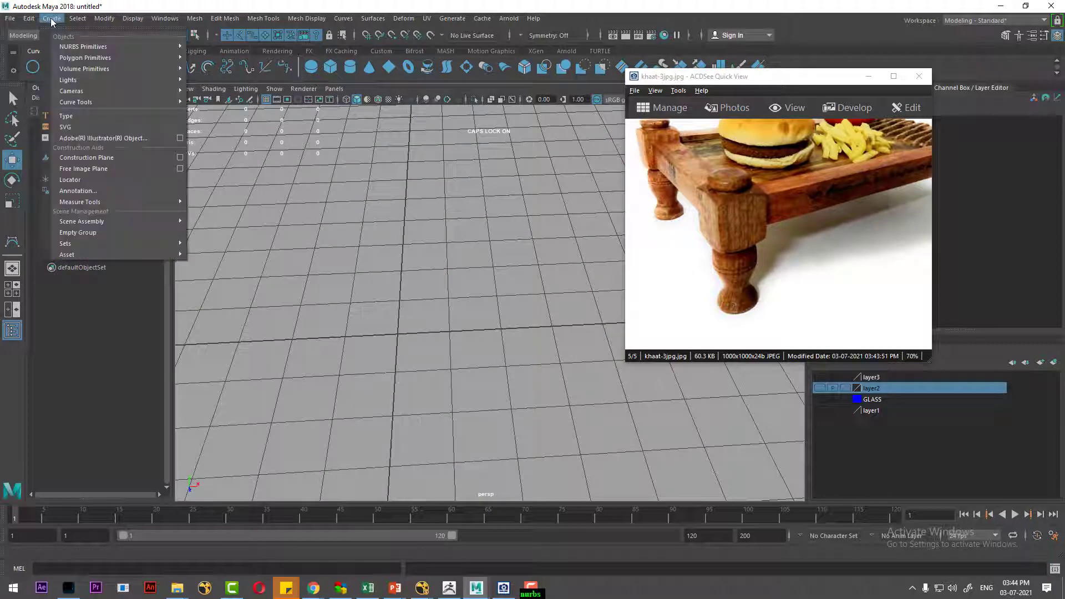
pyautogui.moveTo(84, 47)
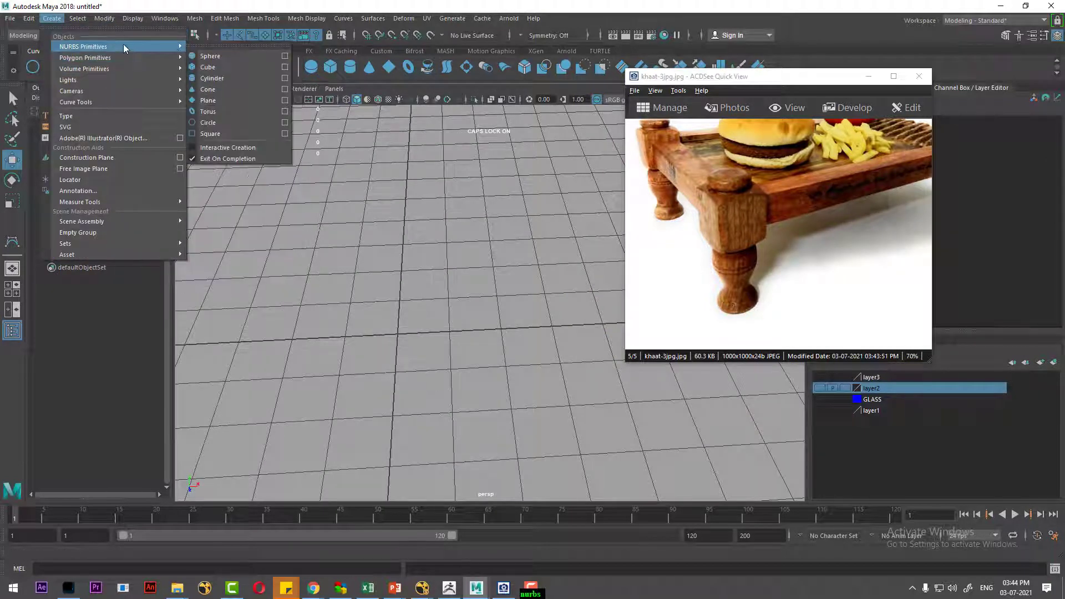
pyautogui.click(241, 43)
pyautogui.click(223, 114)
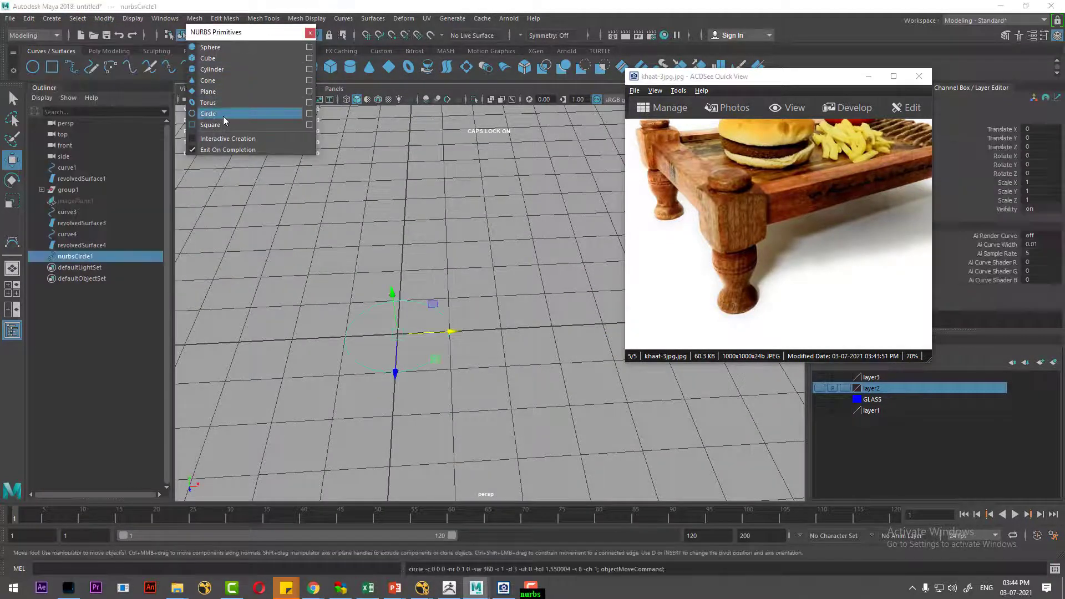
pyautogui.moveTo(465, 309)
pyautogui.keyDown('alt'); pyautogui.mouseDown()
pyautogui.moveTo(444, 409)
pyautogui.moveTo(475, 369)
pyautogui.mouseUp(); pyautogui.keyUp('alt')
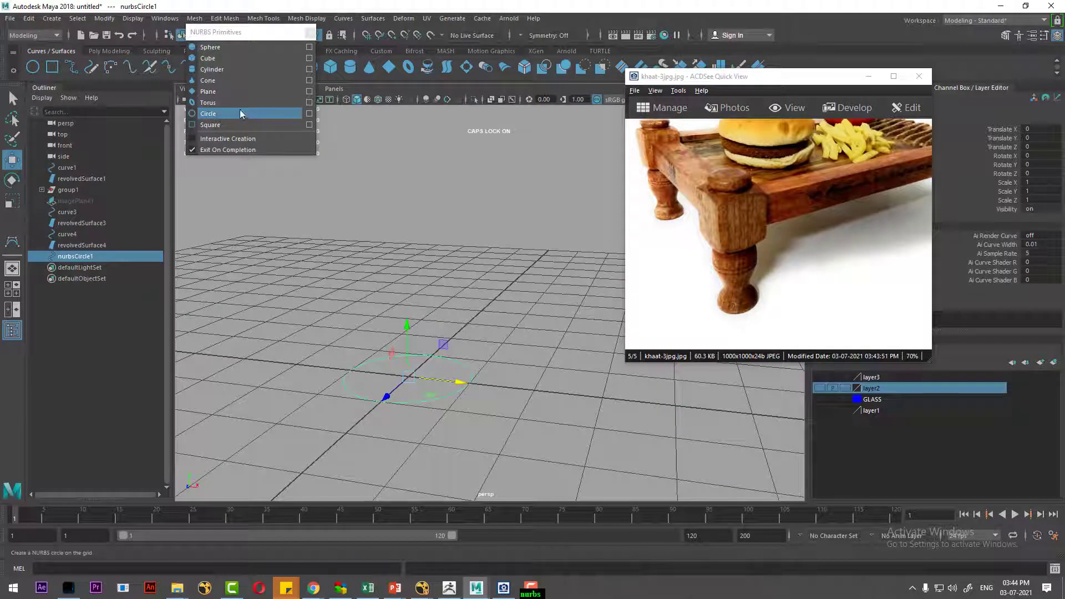
pyautogui.click(231, 124)
pyautogui.moveTo(433, 388)
pyautogui.keyDown('alt'); pyautogui.mouseDown()
pyautogui.moveTo(476, 423)
pyautogui.moveTo(518, 337)
pyautogui.moveTo(521, 377)
pyautogui.mouseUp(); pyautogui.keyUp('alt')
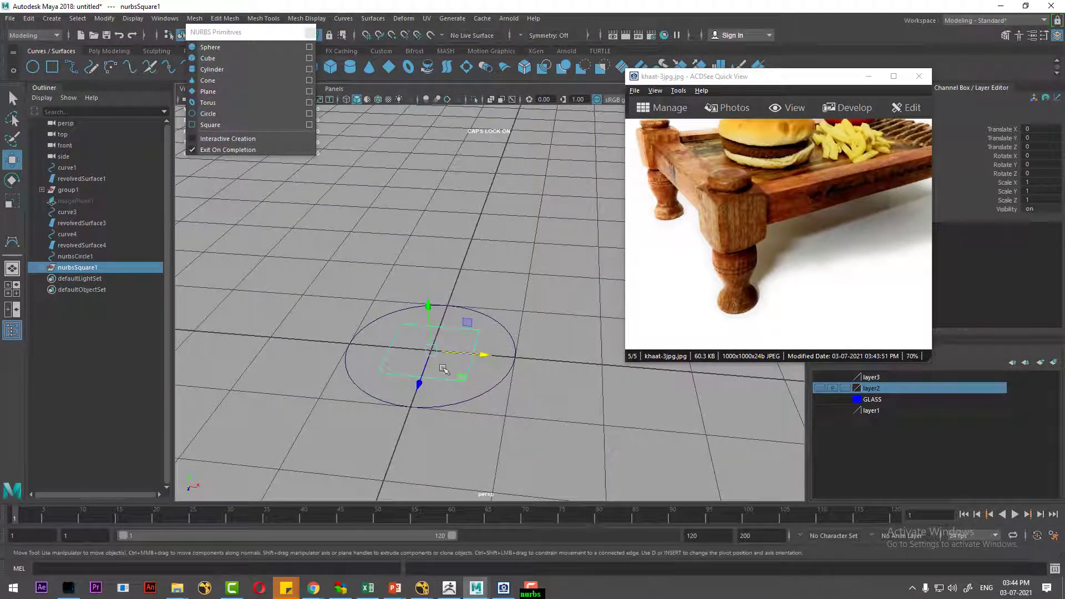
# Move the primitives panel and photo window aside and tumble to inspect the circle
pyautogui.moveTo(249, 32)
pyautogui.mouseDown()
pyautogui.moveTo(244, 75)
pyautogui.moveTo(136, 163)
pyautogui.mouseUp()
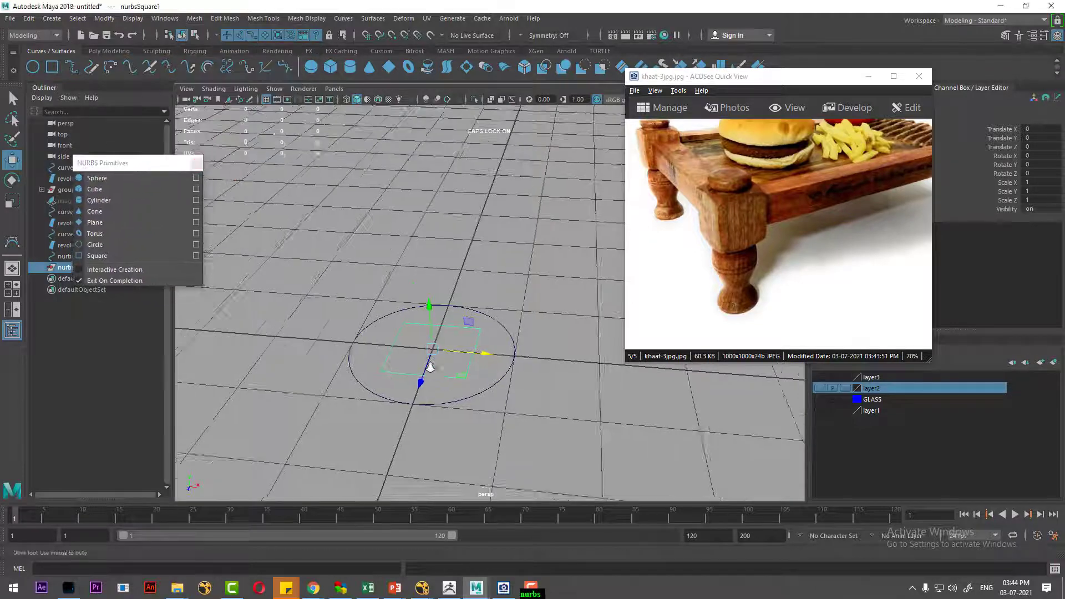
pyautogui.keyDown('alt'); pyautogui.moveTo(431, 367); pyautogui.dragTo(469, 376); pyautogui.keyUp('alt')
pyautogui.moveTo(750, 94); pyautogui.dragTo(854, 117)
pyautogui.keyDown('alt'); pyautogui.moveTo(470, 265); pyautogui.dragTo(377, 222); pyautogui.keyUp('alt')
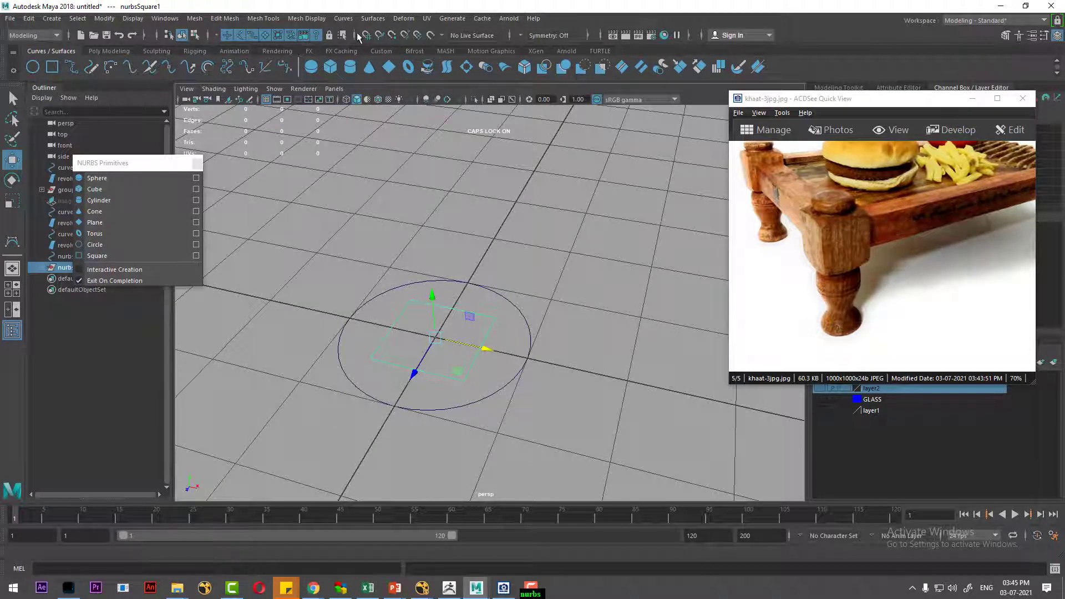
pyautogui.click(344, 18)
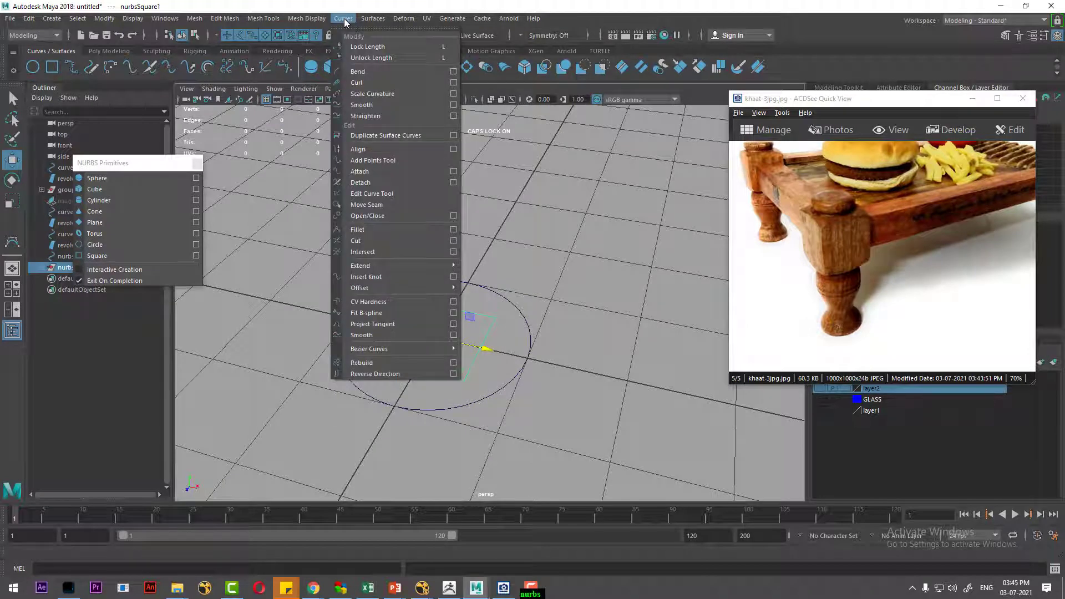
# Attach the square curves using the Connect method and shift the square back along Z
pyautogui.click(454, 172)
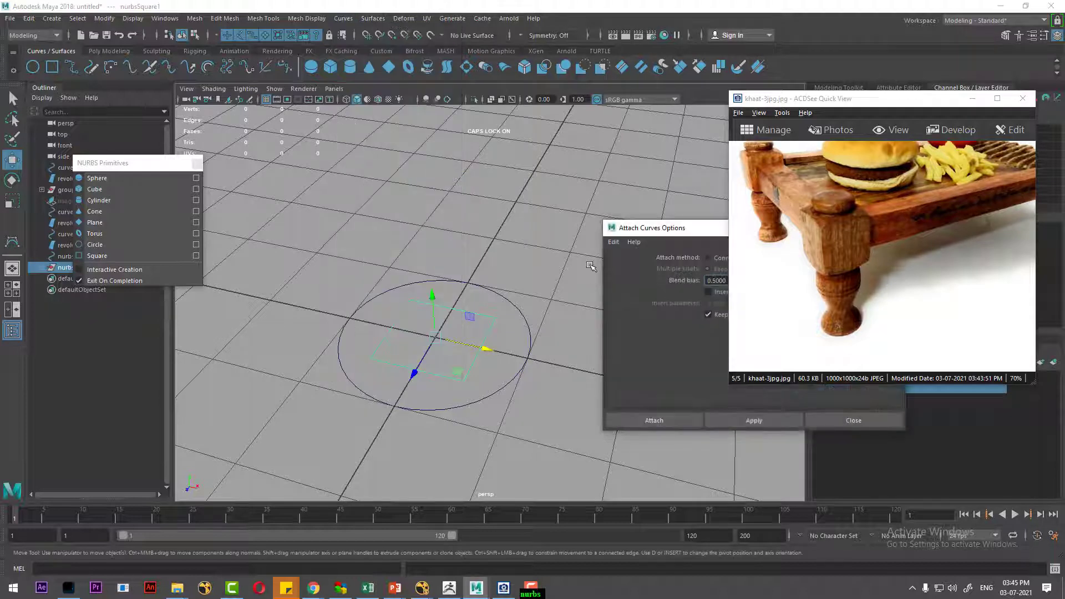
pyautogui.moveTo(633, 223)
pyautogui.mouseDown()
pyautogui.moveTo(313, 12)
pyautogui.moveTo(305, 19)
pyautogui.mouseUp()
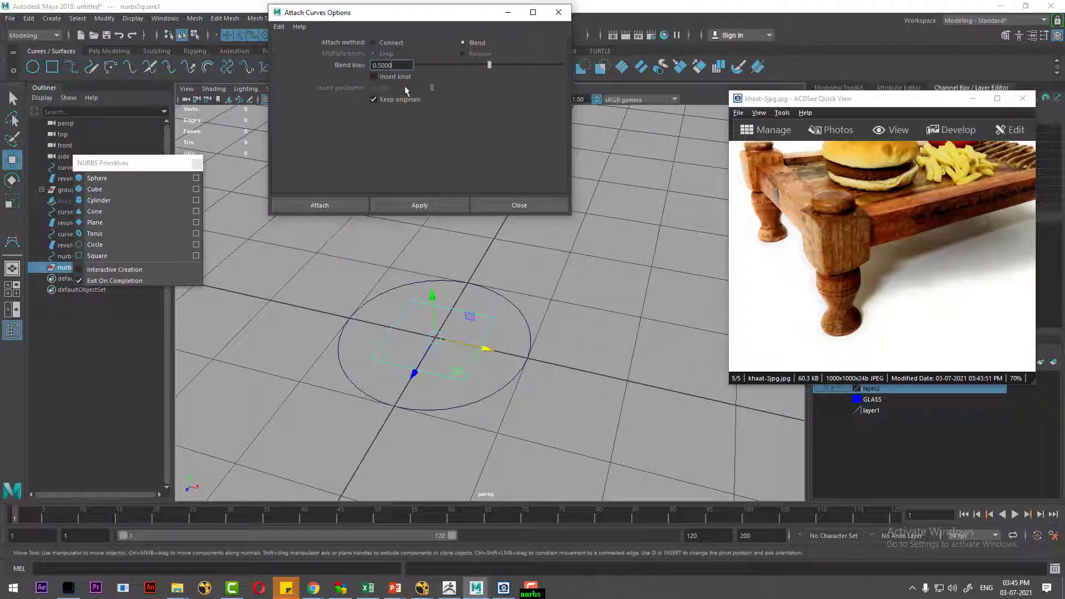
pyautogui.click(389, 43)
pyautogui.click(426, 211)
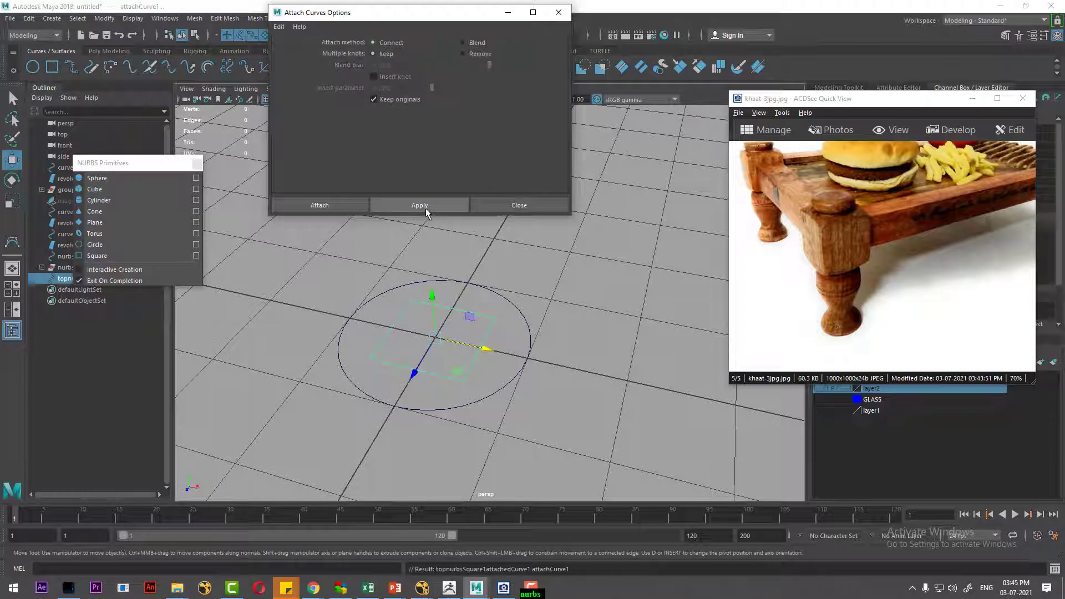
pyautogui.moveTo(411, 393); pyautogui.dragTo(533, 253)
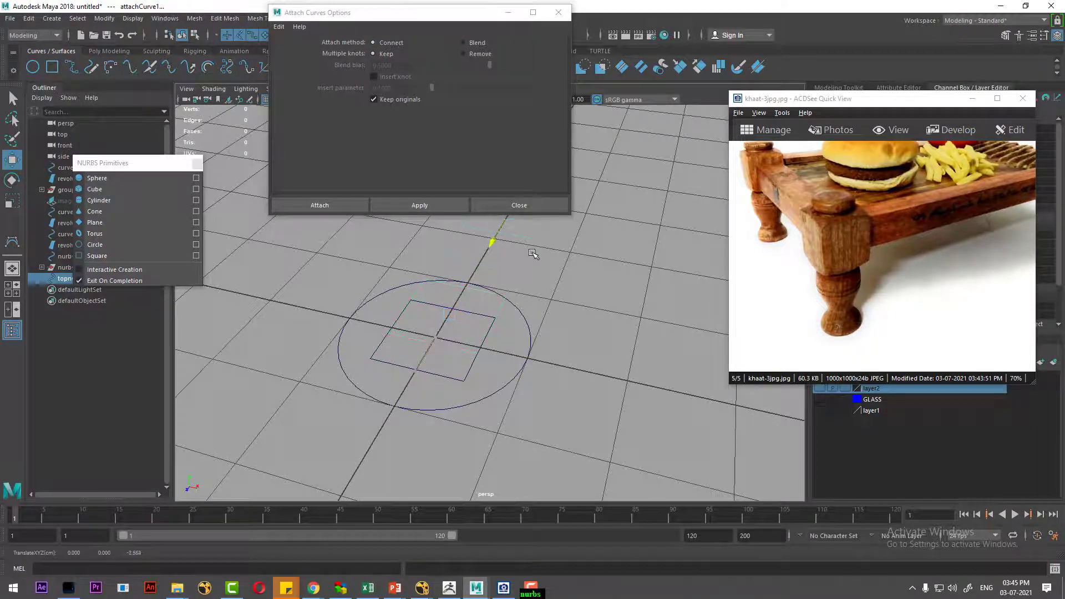
pyautogui.click(519, 205)
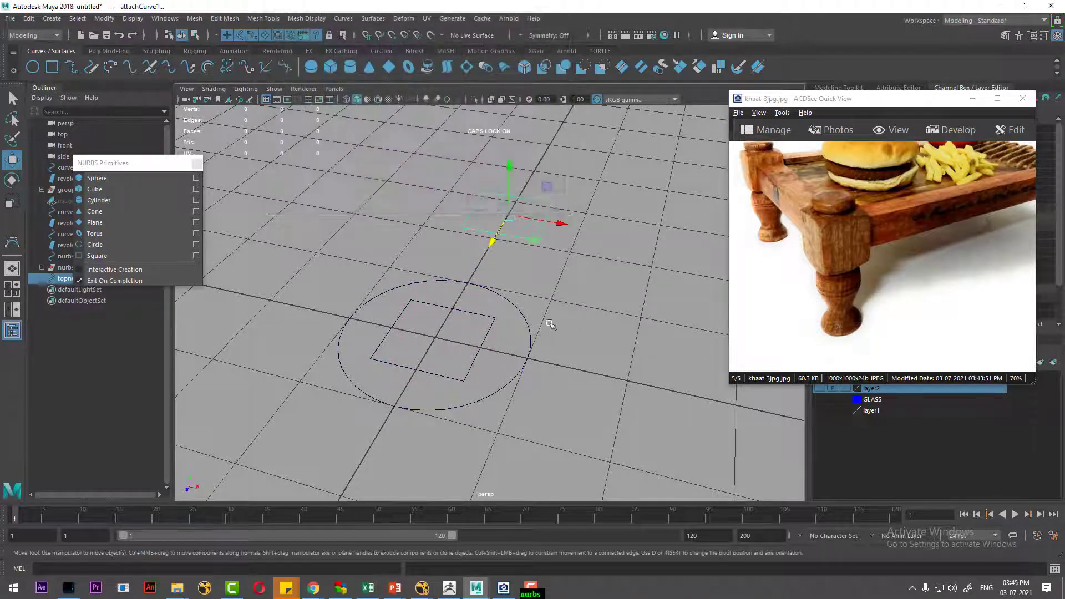
# Try raising the bottom square curve, undo that move, and select the left square curve
pyautogui.click(456, 312)
pyautogui.moveTo(433, 297); pyautogui.dragTo(429, 275)
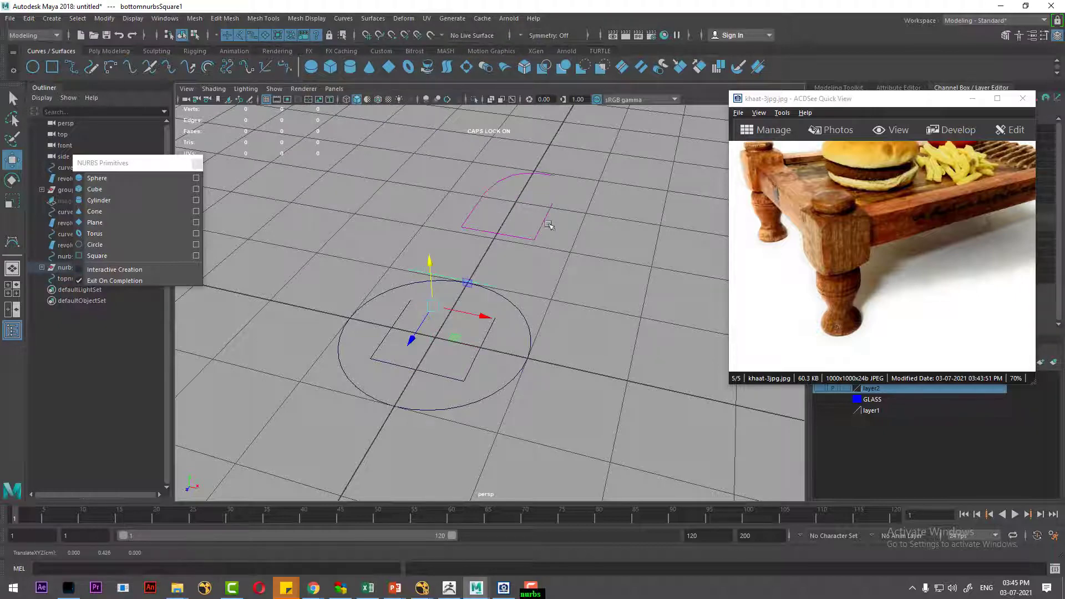
pyautogui.keyDown('alt'); pyautogui.moveTo(520, 260); pyautogui.dragTo(484, 330); pyautogui.keyUp('alt')
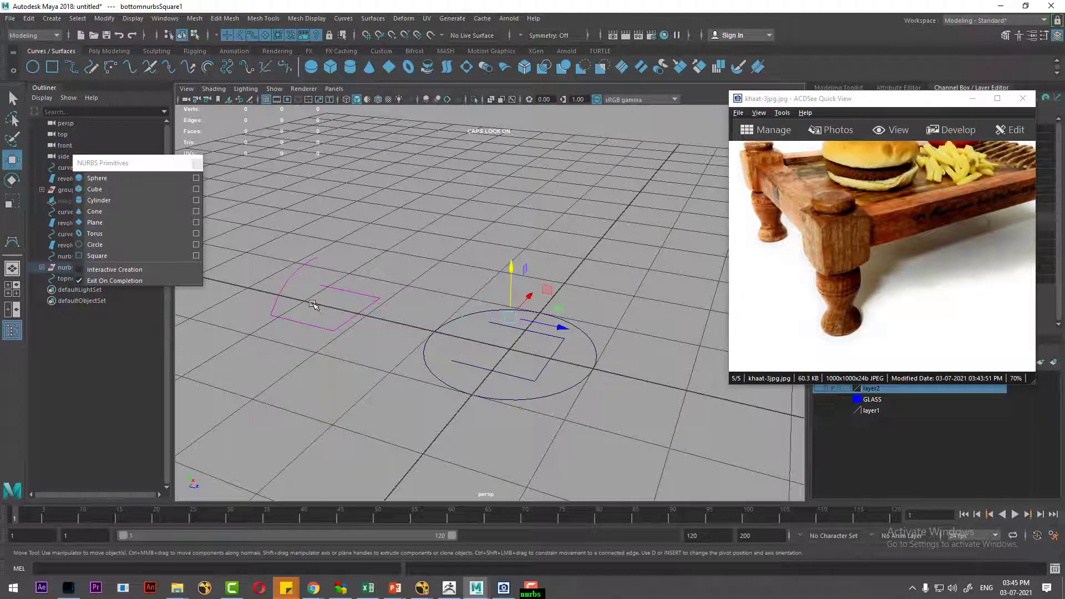
pyautogui.hotkey('ctrl', 'z')
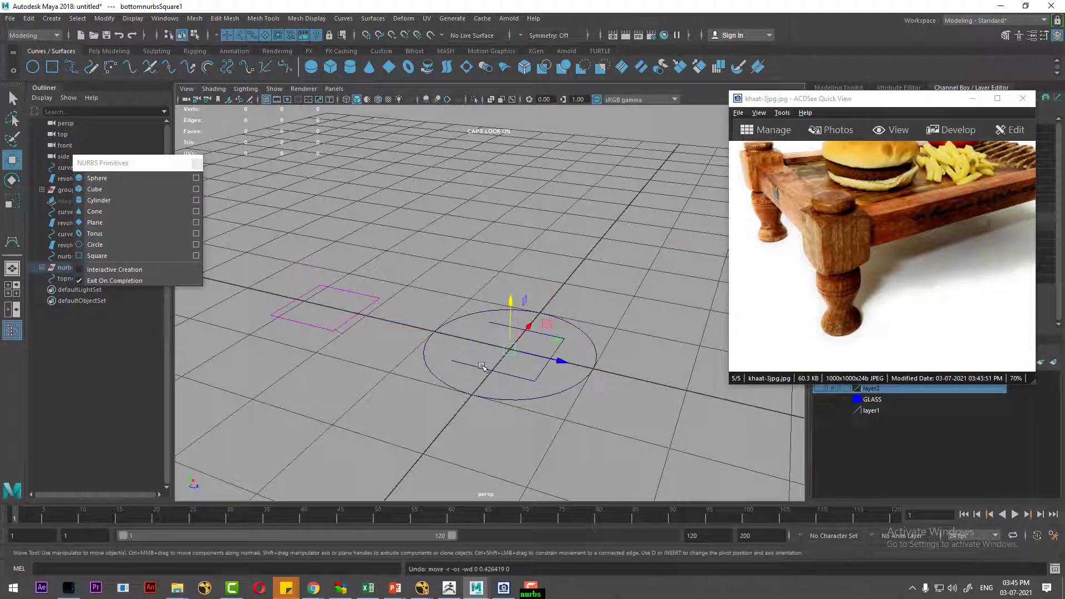
pyautogui.click(481, 366)
pyautogui.keyDown('alt'); pyautogui.moveTo(478, 366); pyautogui.dragTo(490, 365); pyautogui.keyUp('alt')
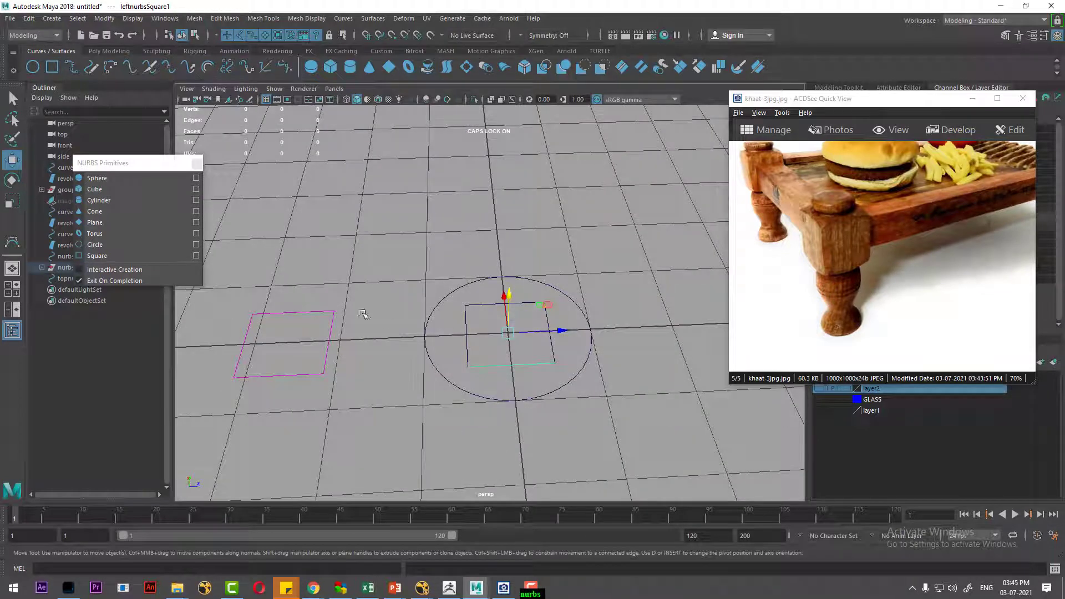
# Move the inner square's top edge curve up along Y
pyautogui.click(331, 325)
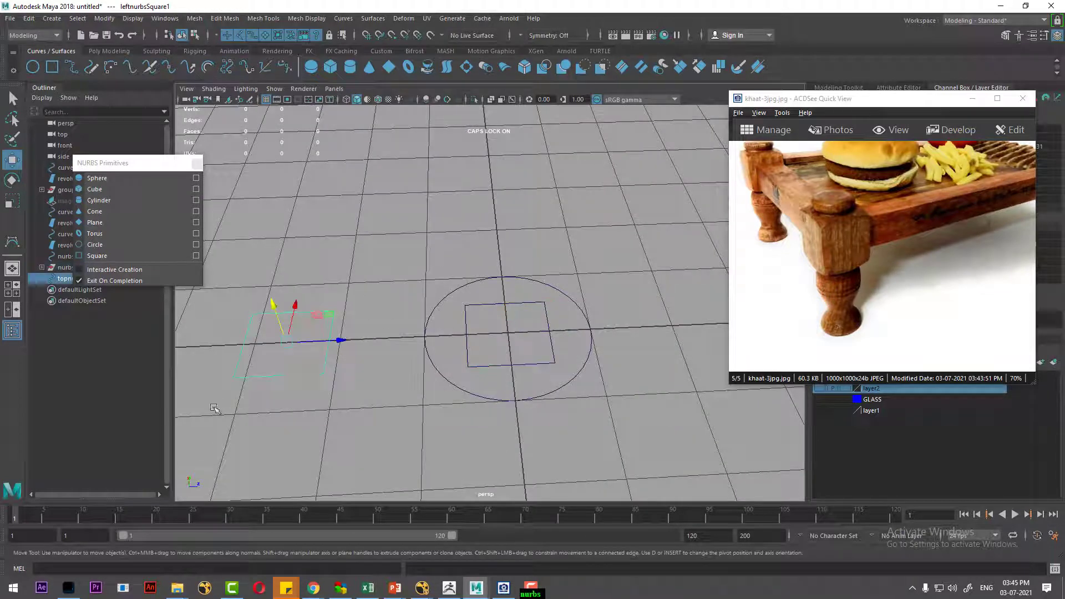
pyautogui.click(23, 17)
pyautogui.click(222, 161)
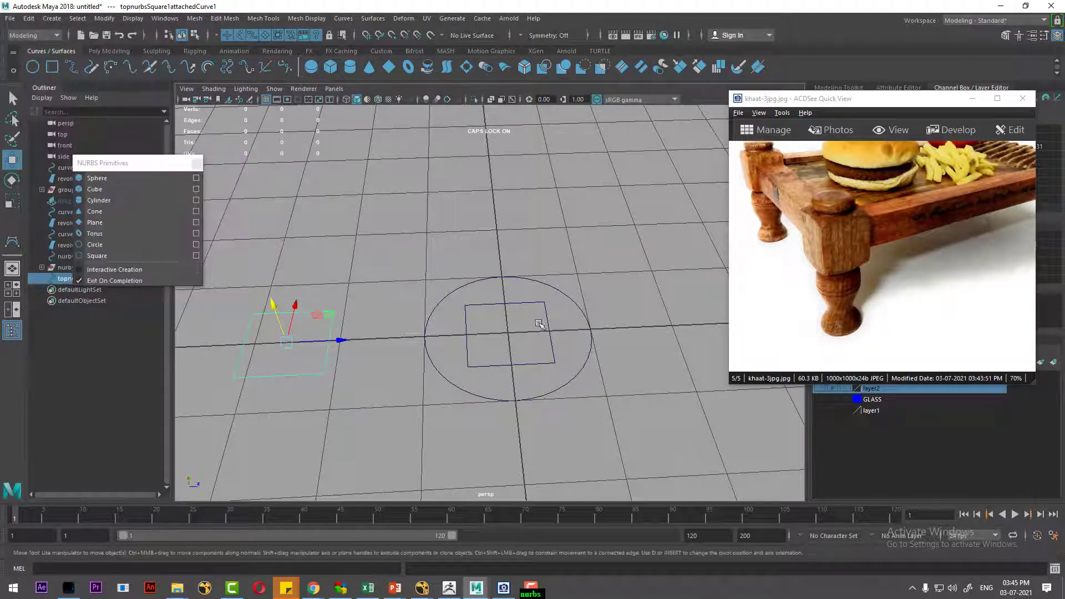
pyautogui.click(515, 304)
pyautogui.moveTo(510, 291); pyautogui.dragTo(509, 253)
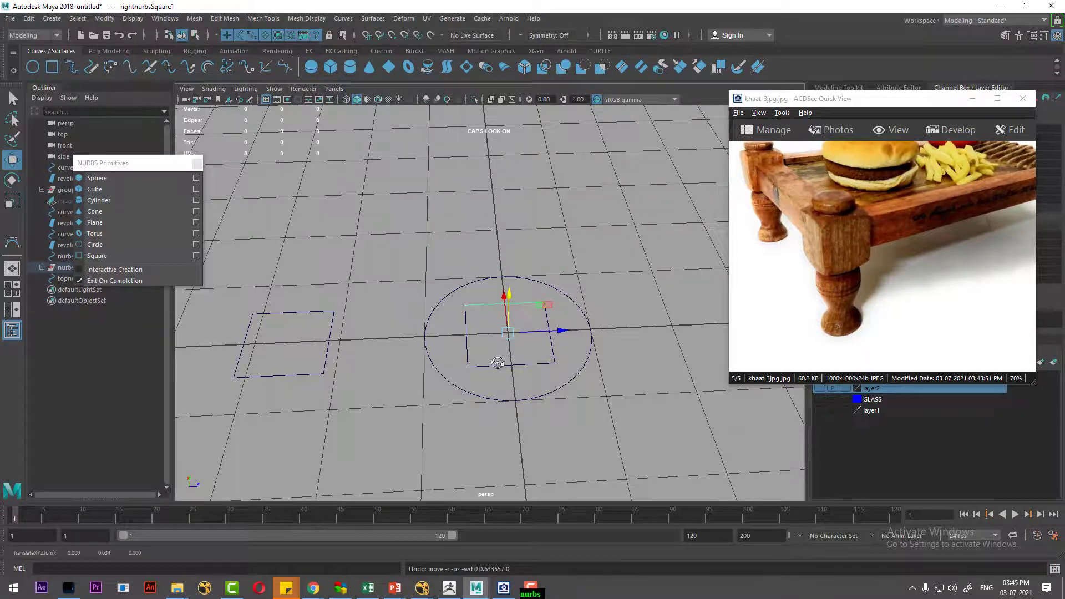
pyautogui.moveTo(498, 363)
pyautogui.keyDown('alt'); pyautogui.mouseDown()
pyautogui.moveTo(496, 341)
pyautogui.moveTo(446, 299)
pyautogui.mouseUp(); pyautogui.keyUp('alt')
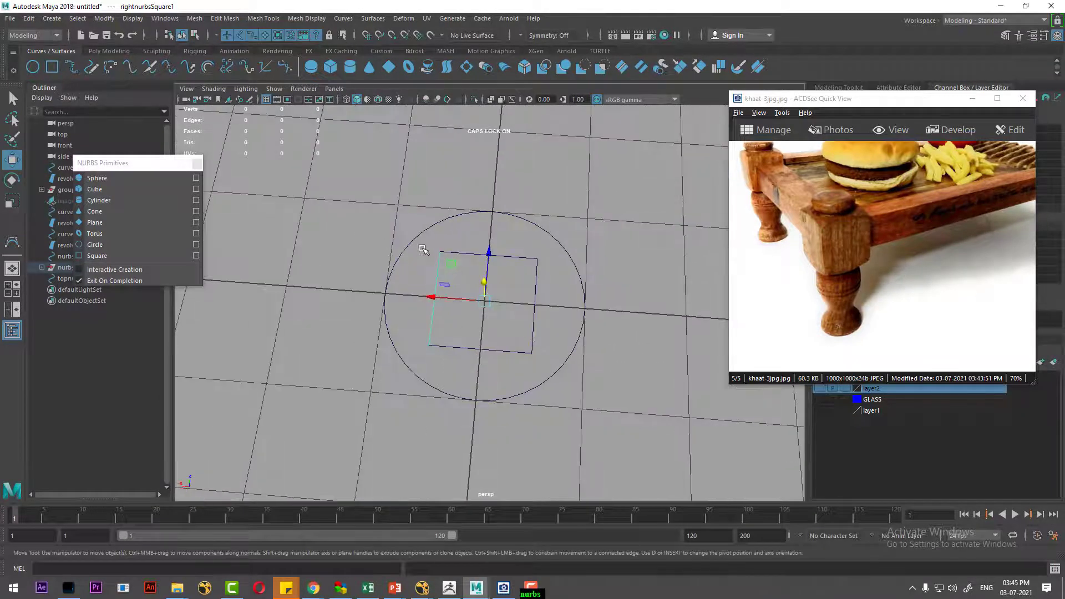
# Delete the square outline around the circle and select nurbsCircle1 at the origin
pyautogui.click(535, 355)
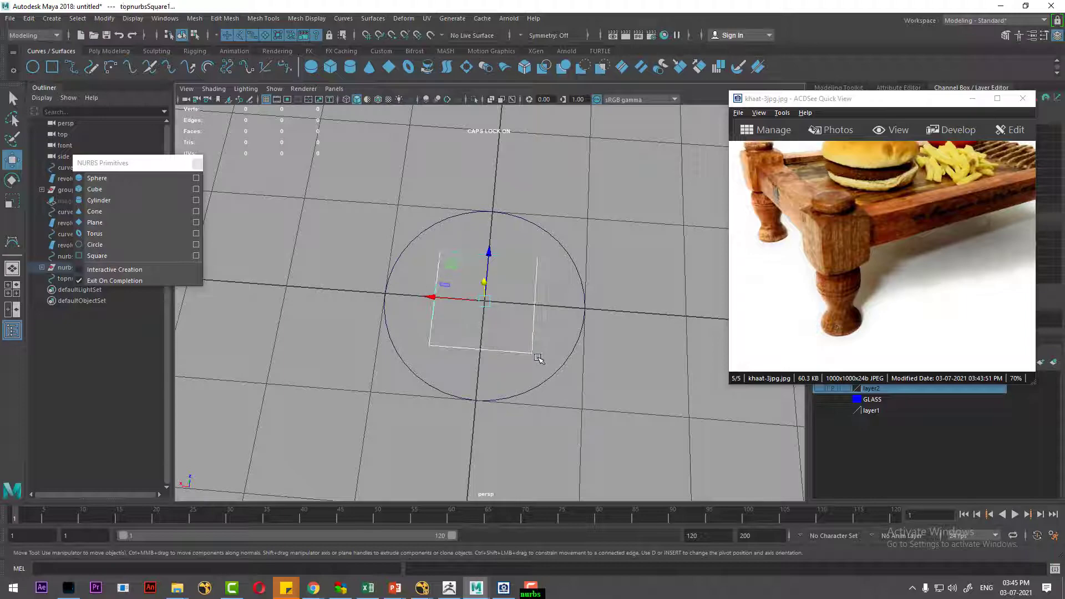
pyautogui.press('Delete')
pyautogui.click(554, 370)
pyautogui.moveTo(525, 381)
pyautogui.keyDown('alt'); pyautogui.mouseDown()
pyautogui.moveTo(452, 354)
pyautogui.moveTo(523, 340)
pyautogui.mouseUp(); pyautogui.keyUp('alt')
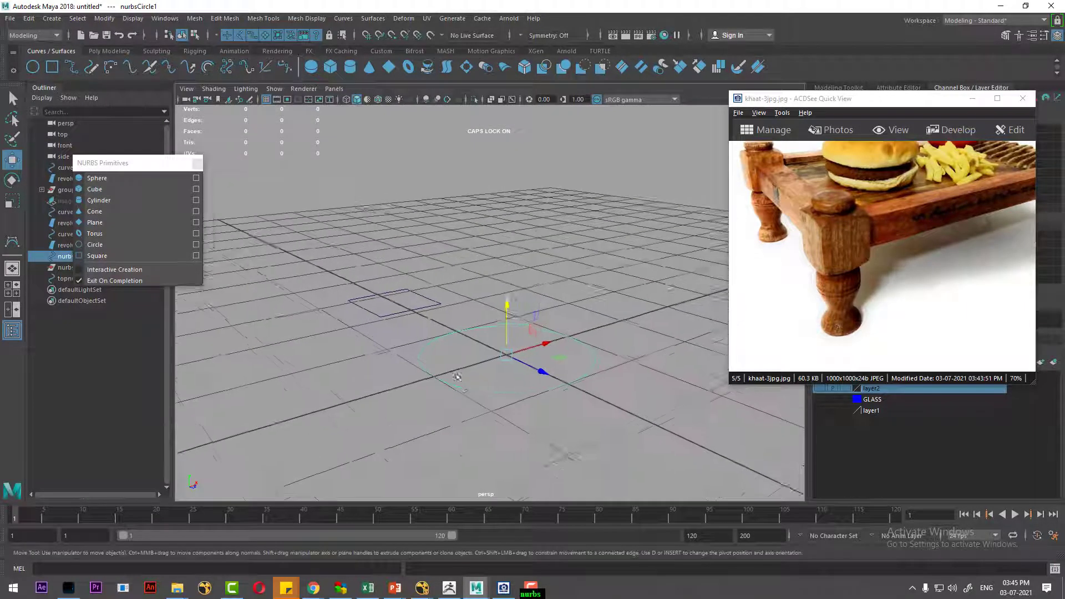
# Duplicate the circle, raise the copy slightly, and shrink it a little
pyautogui.hotkey('ctrl', 'd')
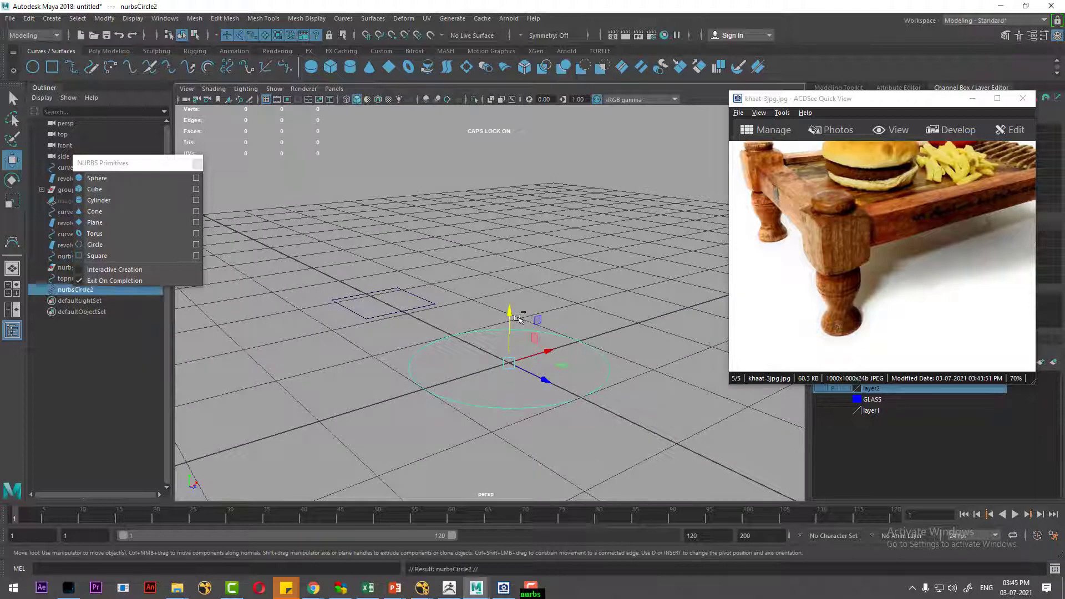
pyautogui.moveTo(513, 309); pyautogui.dragTo(522, 257)
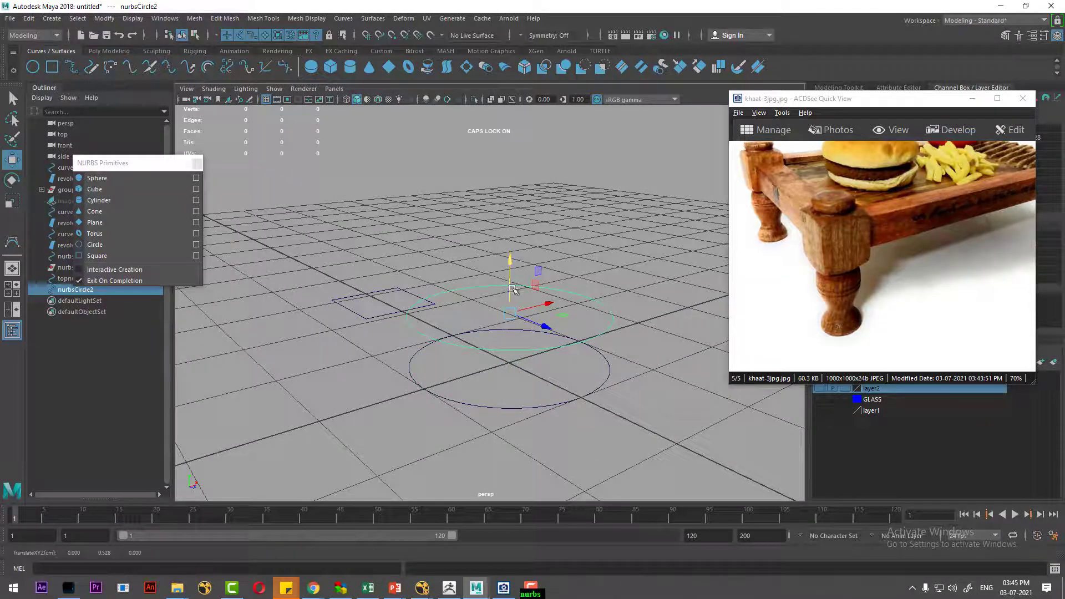
pyautogui.press('r')
pyautogui.moveTo(508, 314)
pyautogui.mouseDown()
pyautogui.moveTo(469, 329)
pyautogui.moveTo(442, 294)
pyautogui.moveTo(453, 297)
pyautogui.moveTo(461, 334)
pyautogui.moveTo(497, 365)
pyautogui.mouseUp()
pyautogui.press('w')
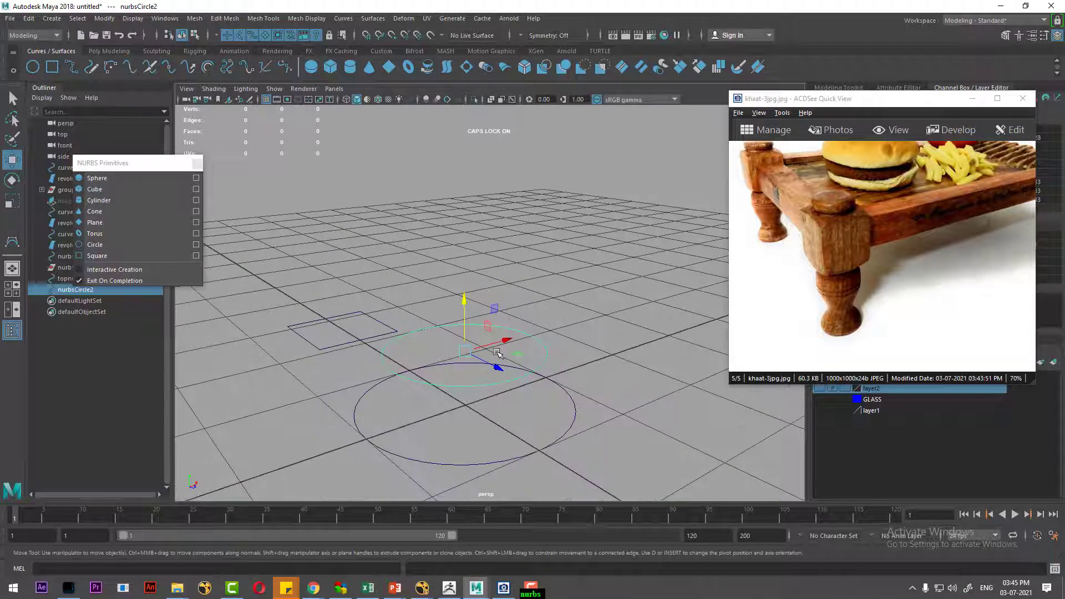
# Duplicate another circle, raise it higher up, and enlarge it slightly
pyautogui.hotkey('ctrl', 'd')
pyautogui.moveTo(474, 302); pyautogui.dragTo(462, 177)
pyautogui.press('r')
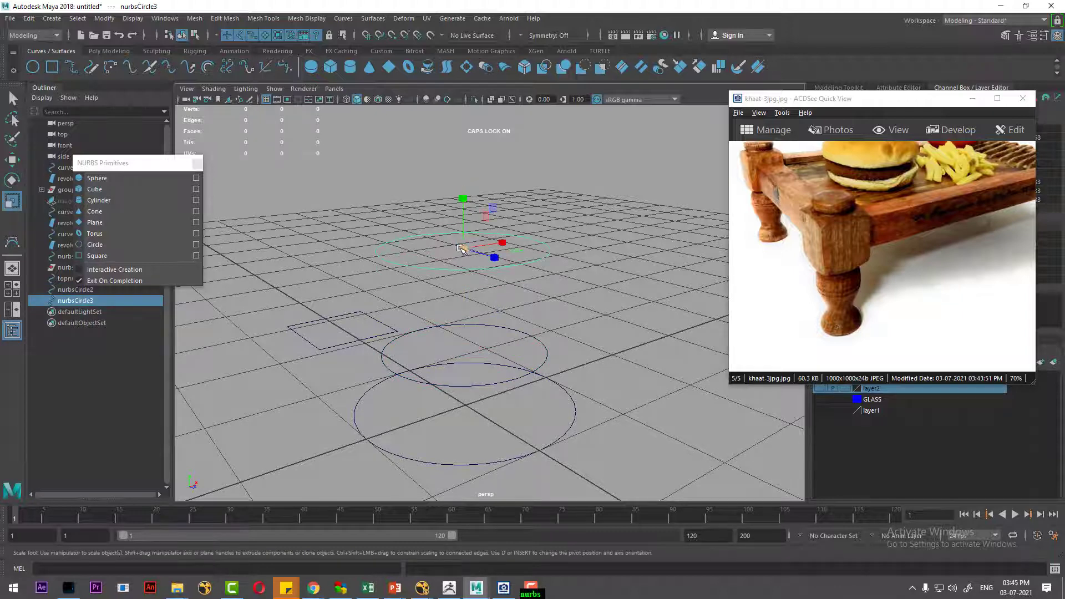
pyautogui.moveTo(482, 233); pyautogui.dragTo(798, 322, button='middle')
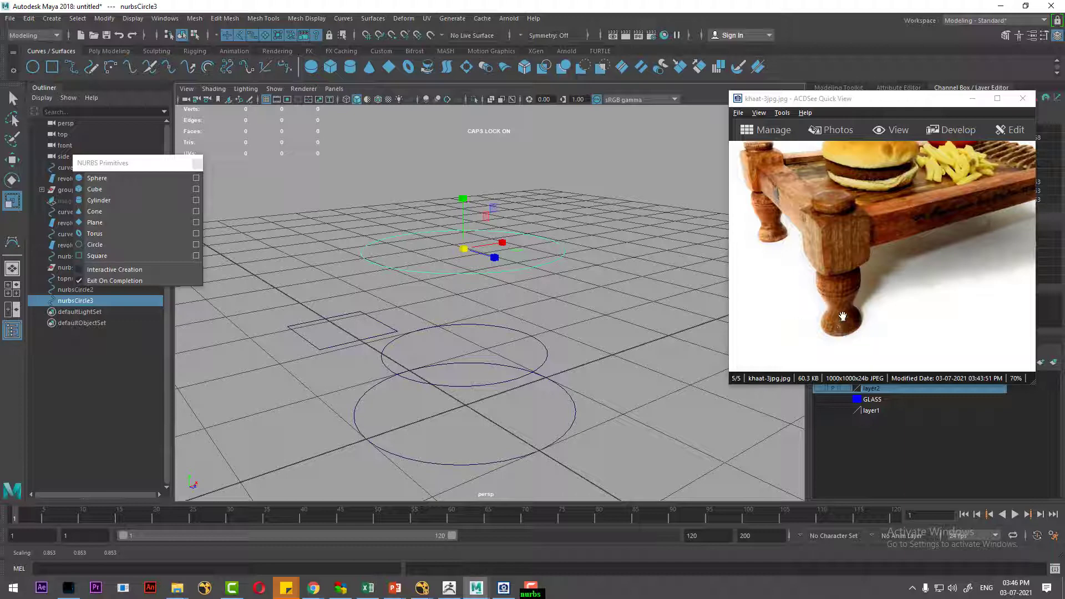
pyautogui.keyDown('alt'); pyautogui.moveTo(582, 360); pyautogui.dragTo(908, 312); pyautogui.keyUp('alt')
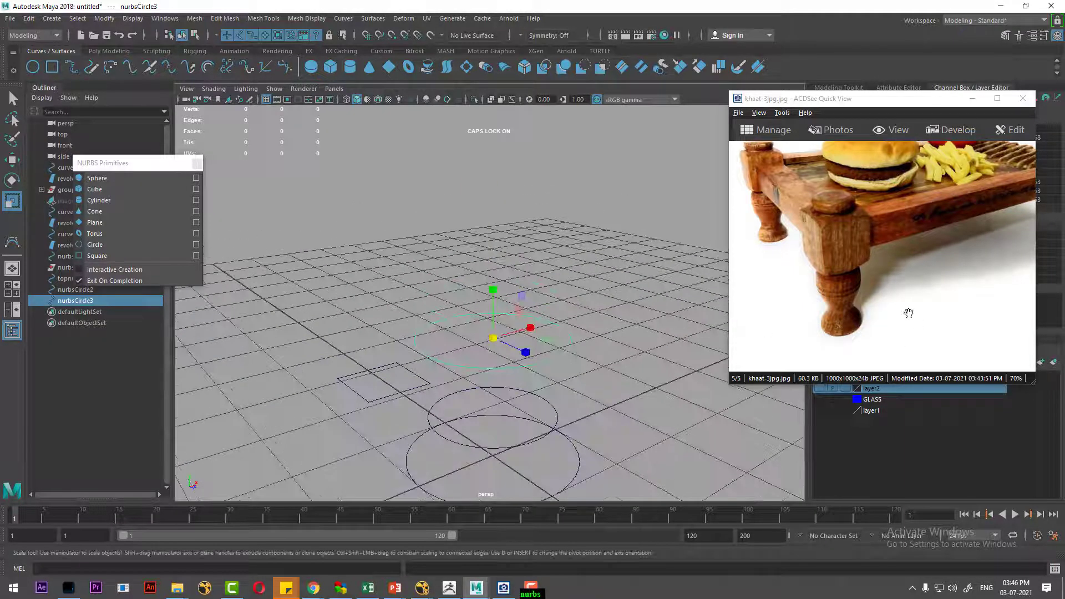
pyautogui.press('w')
# Add a fourth circle copy at the top of the stack and check the spacing
pyautogui.hotkey('ctrl', 'd')
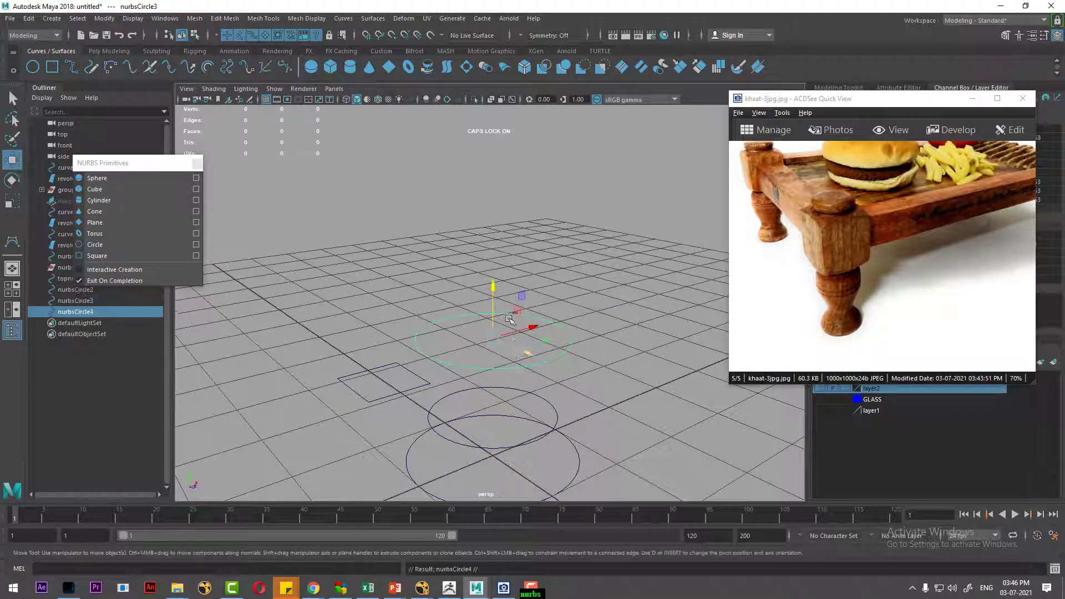
pyautogui.moveTo(492, 285); pyautogui.dragTo(491, 234)
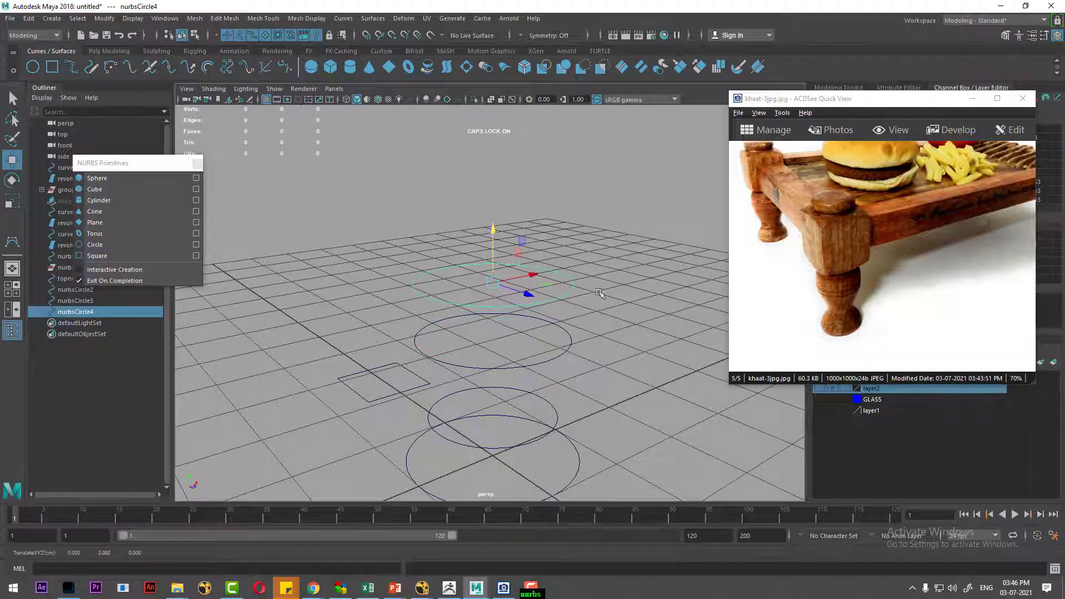
pyautogui.moveTo(665, 388)
pyautogui.keyDown('alt'); pyautogui.mouseDown()
pyautogui.moveTo(634, 416)
pyautogui.moveTo(699, 400)
pyautogui.mouseUp(); pyautogui.keyUp('alt')
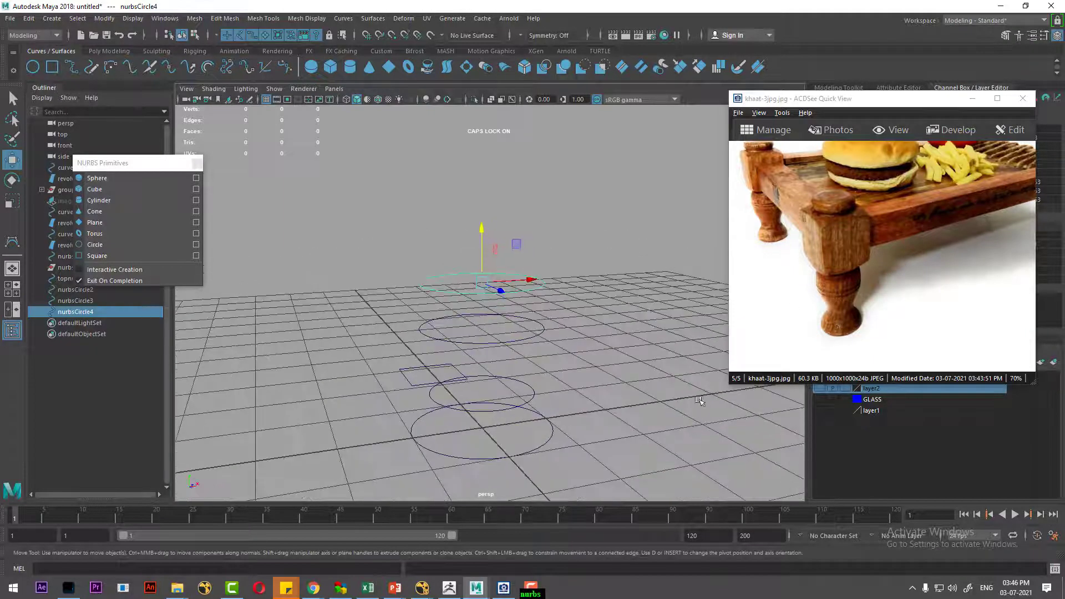
pyautogui.keyDown('alt'); pyautogui.moveTo(498, 401); pyautogui.dragTo(527, 427); pyautogui.keyUp('alt')
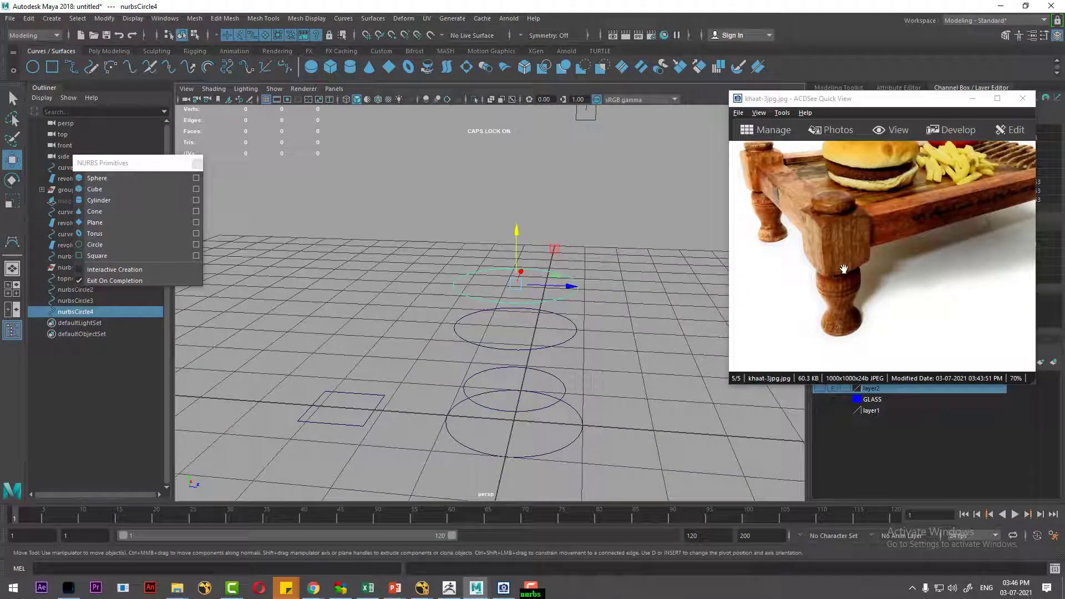
pyautogui.click(368, 402)
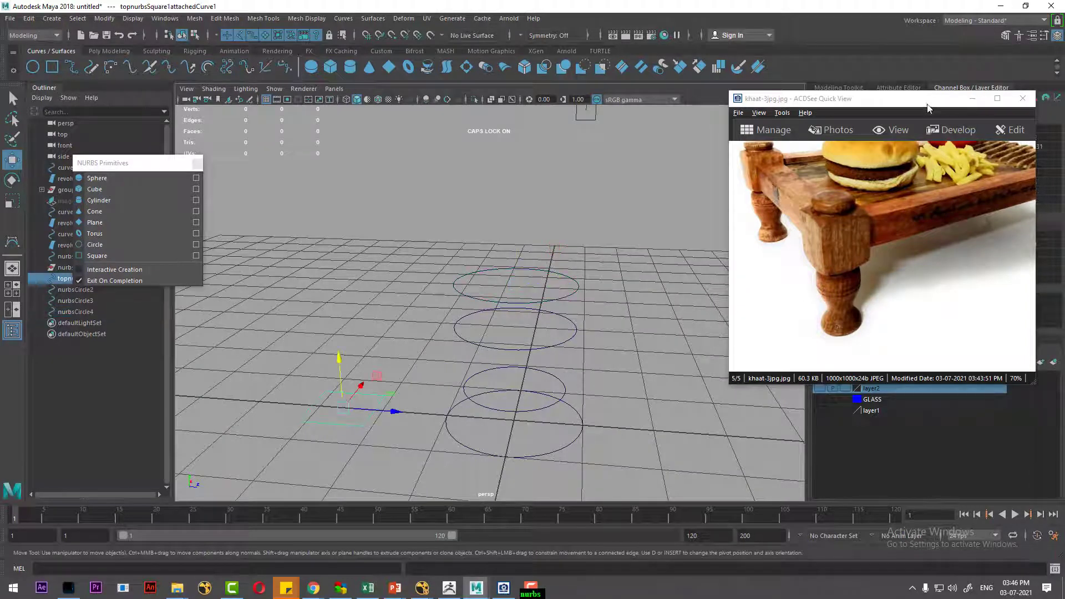
# Set the square's Translate Z to 0 and lift it up to height 2.503
pyautogui.moveTo(933, 99); pyautogui.dragTo(473, 295)
pyautogui.click(1045, 147)
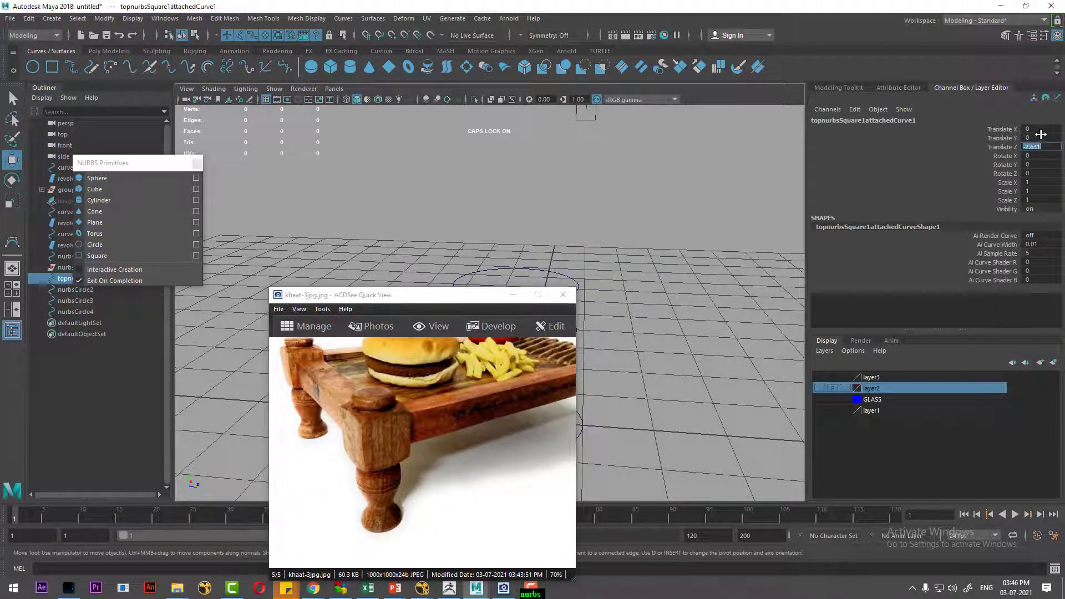
pyautogui.write('0')
pyautogui.press('Return')
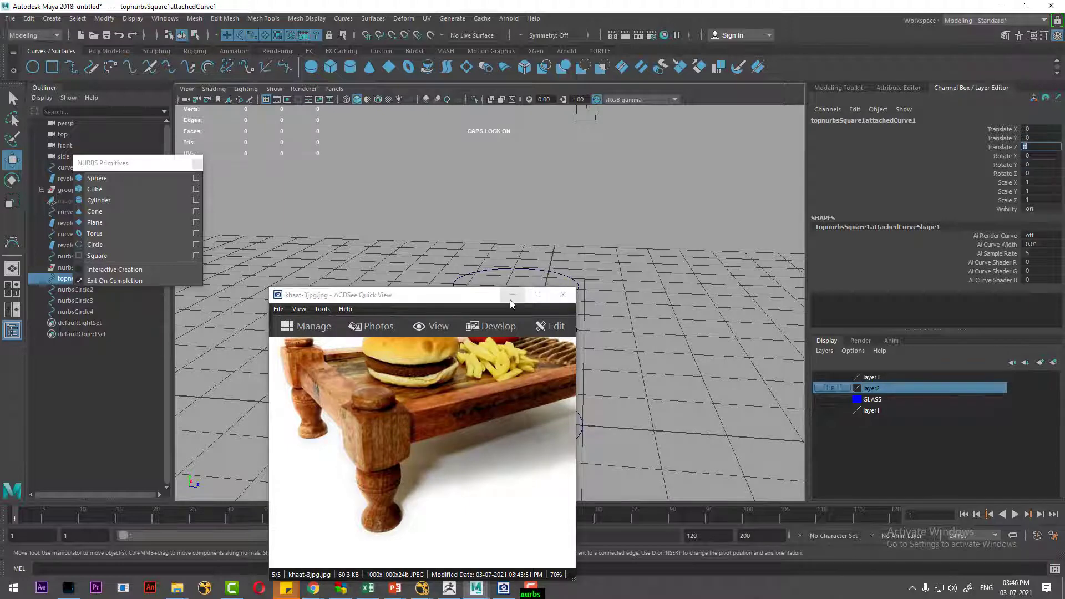
pyautogui.moveTo(480, 294); pyautogui.dragTo(192, 83)
pyautogui.moveTo(554, 365)
pyautogui.keyDown('alt'); pyautogui.mouseDown()
pyautogui.moveTo(513, 383)
pyautogui.moveTo(501, 199)
pyautogui.mouseUp(); pyautogui.keyUp('alt')
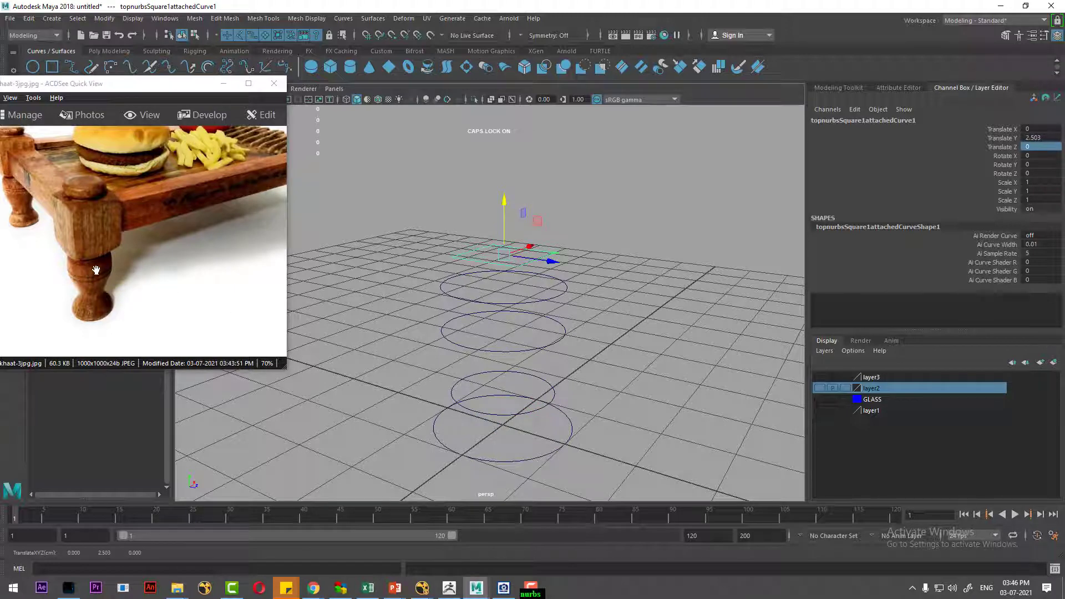
# Enlarge the square to scale 1.723 around the circles in Top view
pyautogui.press('space')
pyautogui.moveTo(555, 285); pyautogui.dragTo(554, 261)
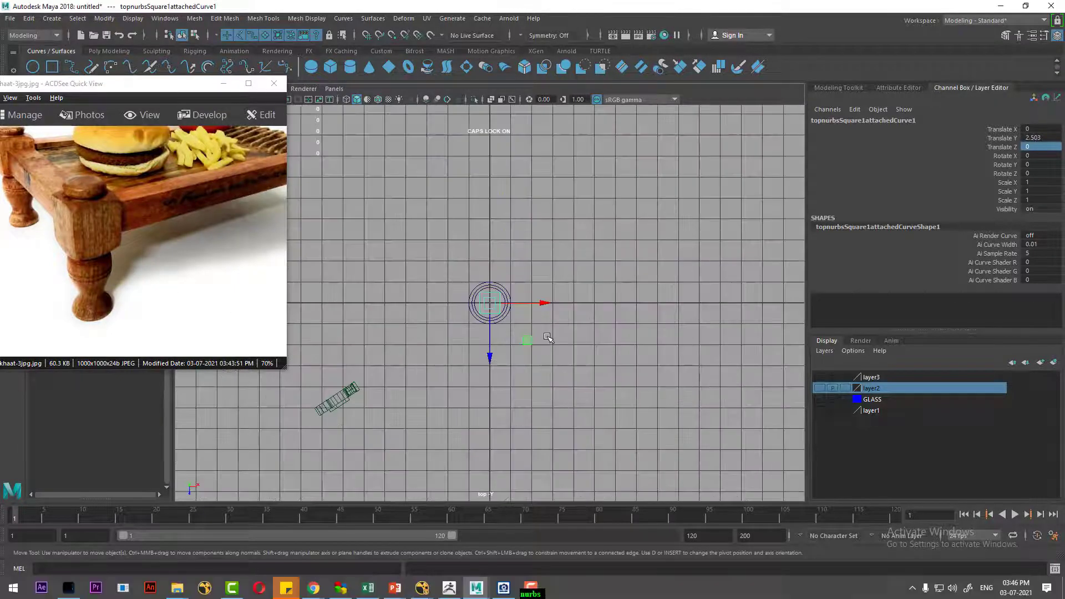
pyautogui.press('r')
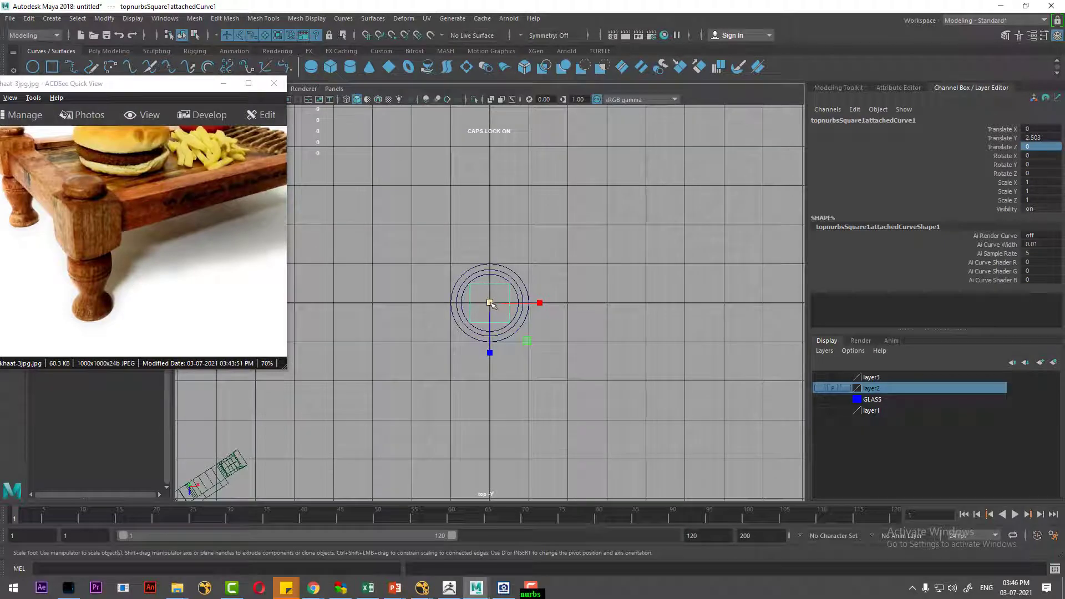
pyautogui.moveTo(490, 303); pyautogui.dragTo(509, 286)
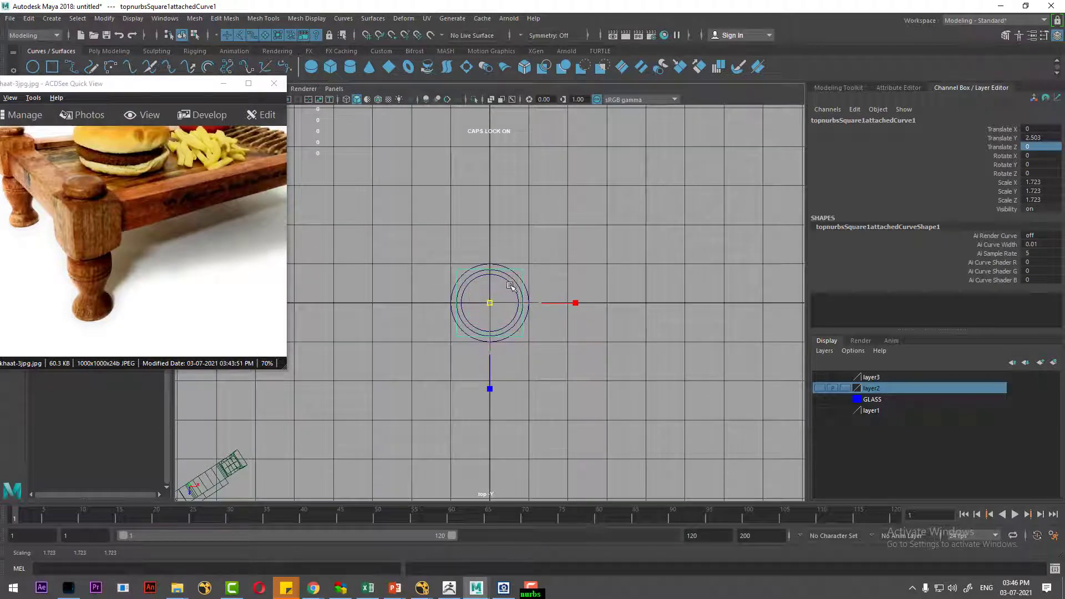
# Duplicate the square and raise the copy to height 3.986 up the stack
pyautogui.press('space')
pyautogui.moveTo(573, 363)
pyautogui.mouseDown()
pyautogui.moveTo(559, 269)
pyautogui.moveTo(617, 374)
pyautogui.moveTo(644, 331)
pyautogui.moveTo(685, 347)
pyautogui.mouseUp()
pyautogui.hotkey('ctrl', 'd')
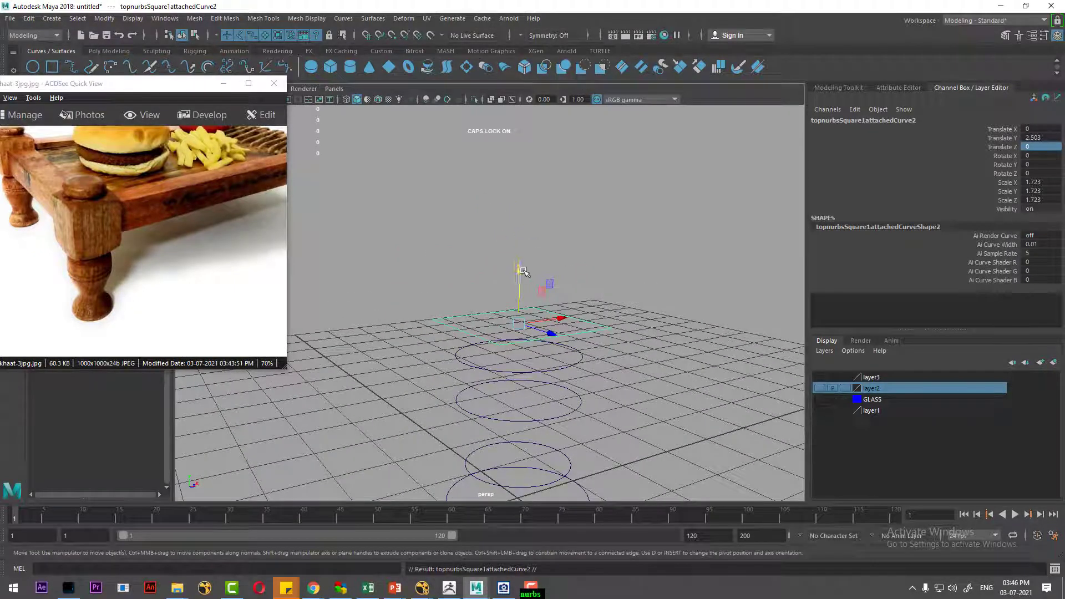
pyautogui.moveTo(523, 271); pyautogui.dragTo(517, 224)
pyautogui.moveTo(511, 188)
pyautogui.mouseDown()
pyautogui.moveTo(511, 154)
pyautogui.moveTo(585, 373)
pyautogui.moveTo(623, 431)
pyautogui.moveTo(606, 450)
pyautogui.mouseUp()
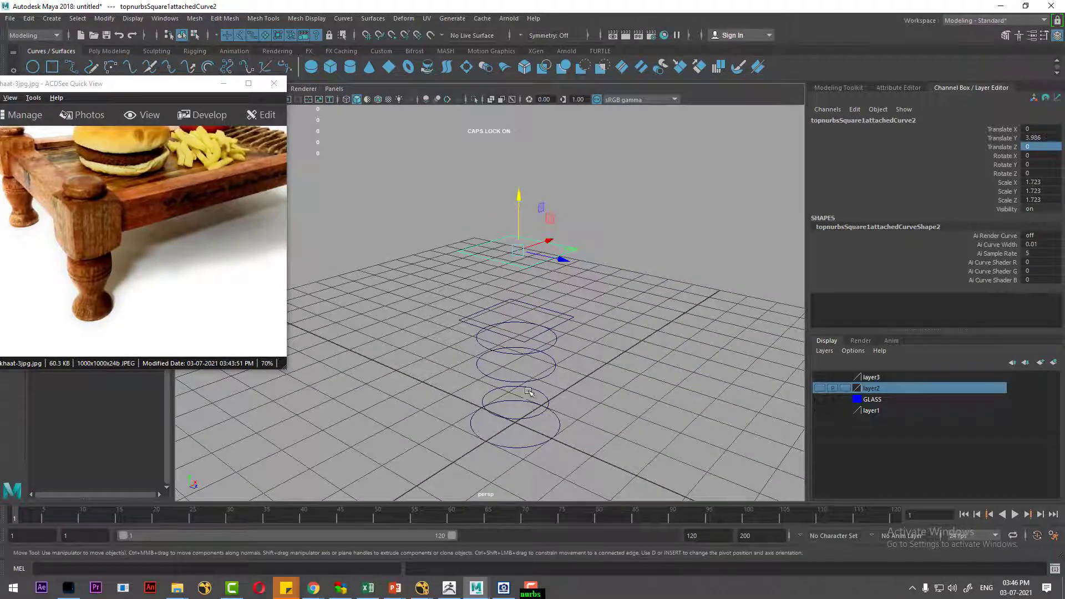
# Duplicate nurbsCircle4 and place a smaller copy above the square profile
pyautogui.click(551, 346)
pyautogui.keyDown('alt'); pyautogui.moveTo(605, 368); pyautogui.dragTo(589, 366); pyautogui.keyUp('alt')
pyautogui.hotkey('ctrl', 'd')
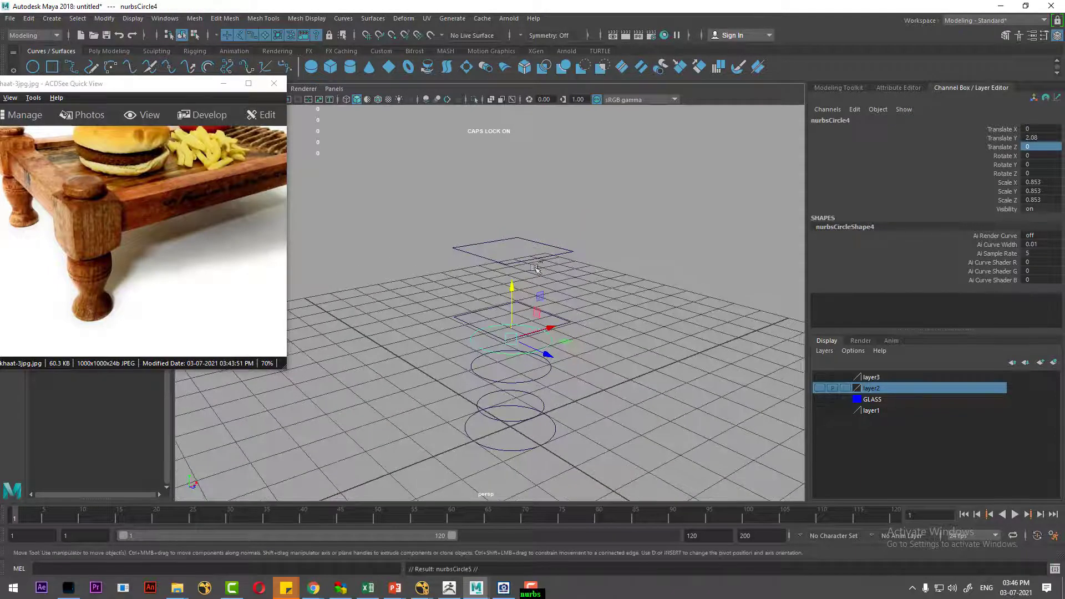
pyautogui.moveTo(514, 289); pyautogui.dragTo(514, 173)
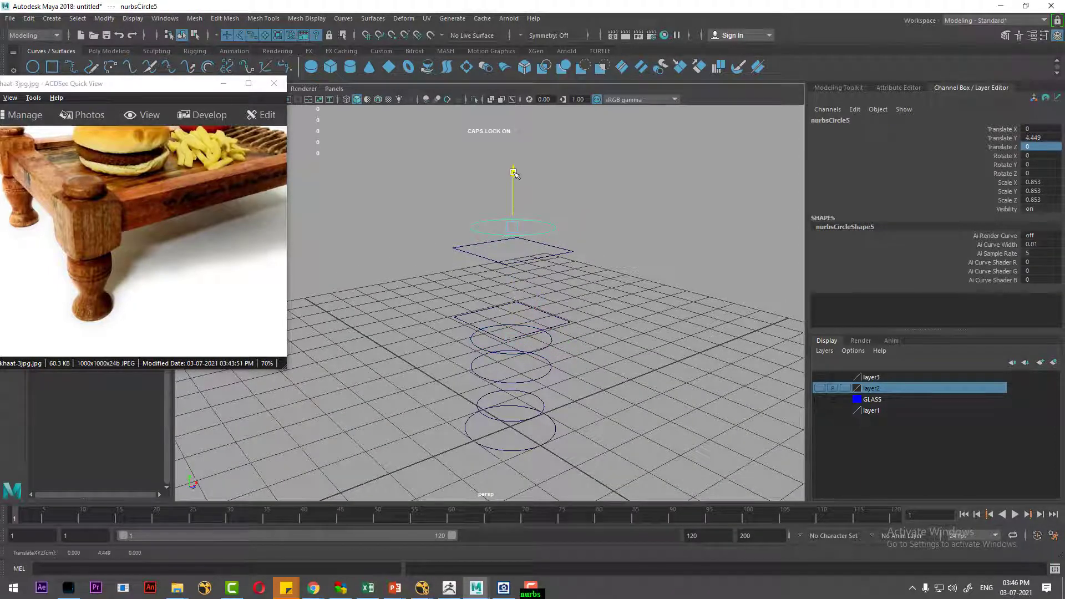
pyautogui.press('r')
pyautogui.moveTo(529, 243)
pyautogui.keyDown('alt'); pyautogui.mouseDown()
pyautogui.moveTo(513, 266)
pyautogui.moveTo(491, 263)
pyautogui.moveTo(524, 191)
pyautogui.moveTo(514, 188)
pyautogui.moveTo(535, 261)
pyautogui.moveTo(527, 346)
pyautogui.mouseUp(); pyautogui.keyUp('alt')
pyautogui.press('w')
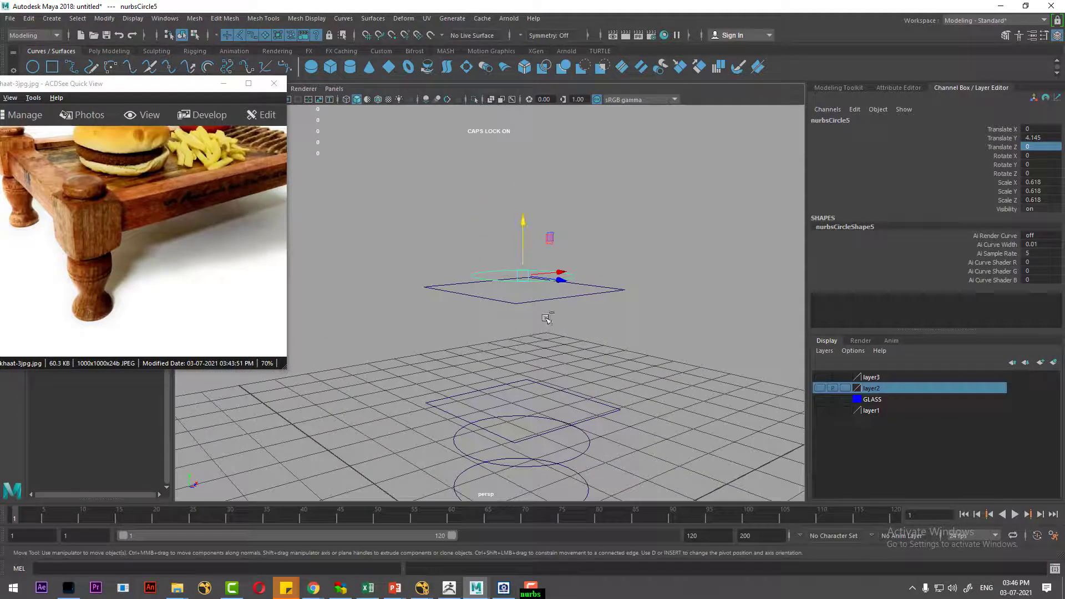
# Add two more circle copies higher up the stack, enlarging the first one slightly
pyautogui.hotkey('ctrl', 'd')
pyautogui.moveTo(523, 233); pyautogui.dragTo(521, 191)
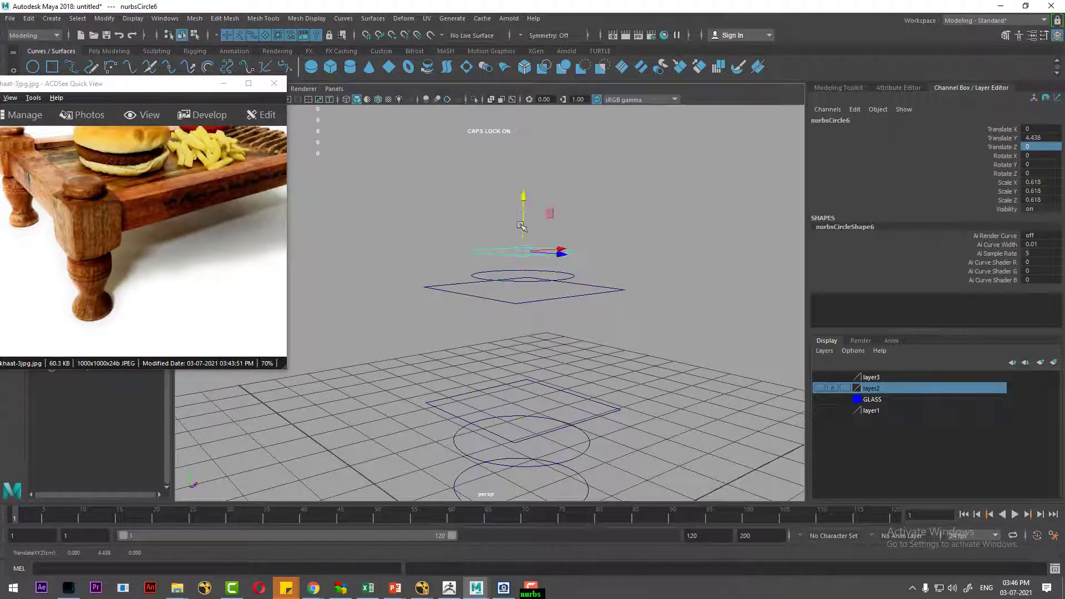
pyautogui.press('r')
pyautogui.moveTo(523, 251); pyautogui.dragTo(540, 252)
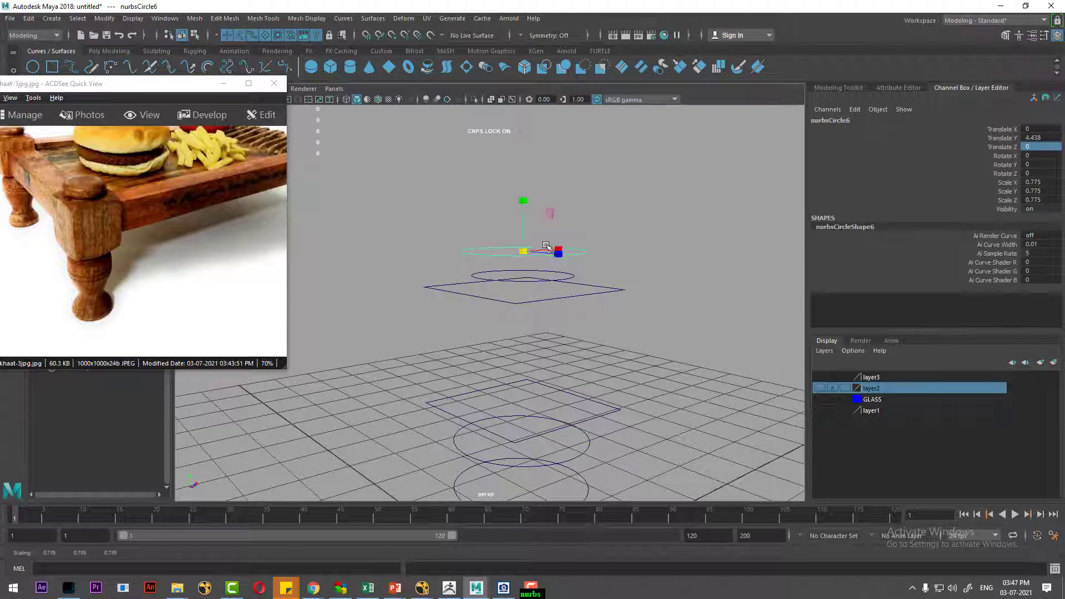
pyautogui.press('w')
pyautogui.hotkey('ctrl', 'd')
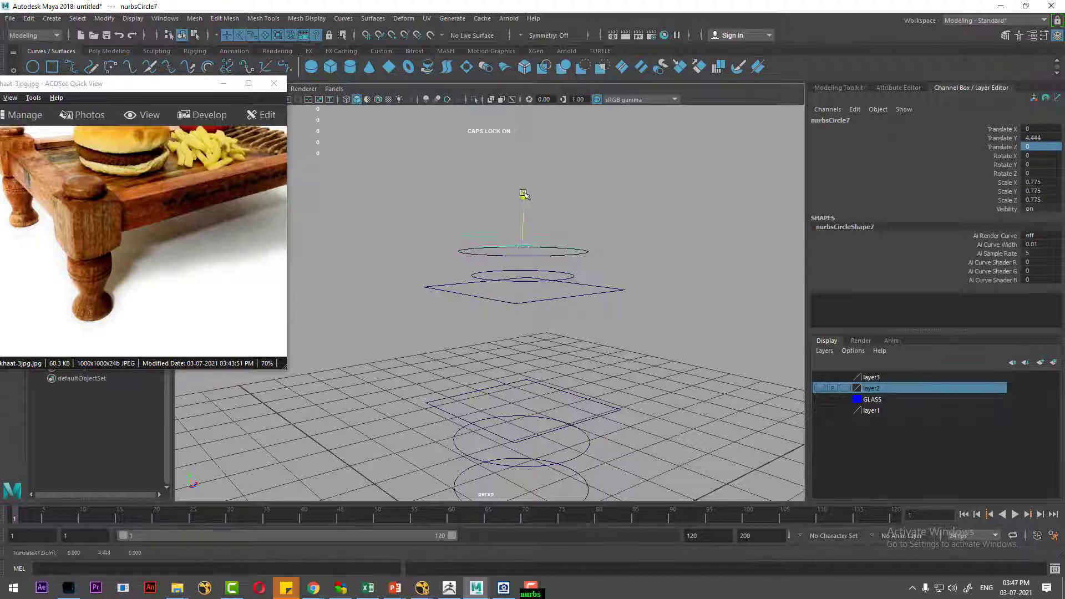
pyautogui.moveTo(524, 197); pyautogui.dragTo(526, 165)
# Add nurbsCircle8 and nurbsCircle9 at the top, with nurbsCircle9 scaled to 0.161
pyautogui.scroll(2, 542, 261)
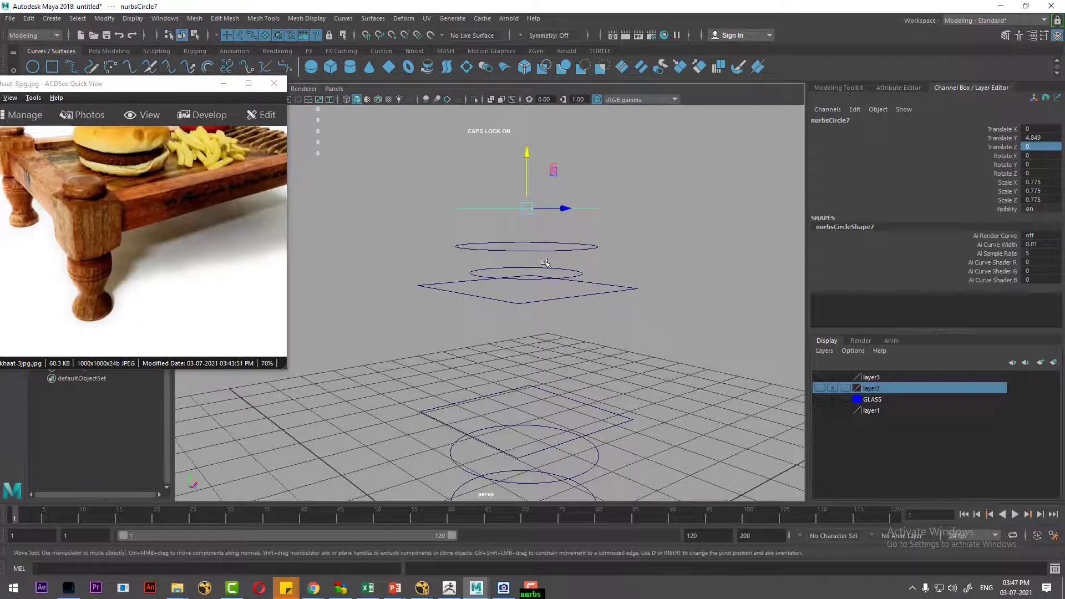
pyautogui.hotkey('ctrl', 'd')
pyautogui.moveTo(537, 188)
pyautogui.mouseDown()
pyautogui.moveTo(534, 159)
pyautogui.moveTo(509, 195)
pyautogui.mouseUp()
pyautogui.press('r')
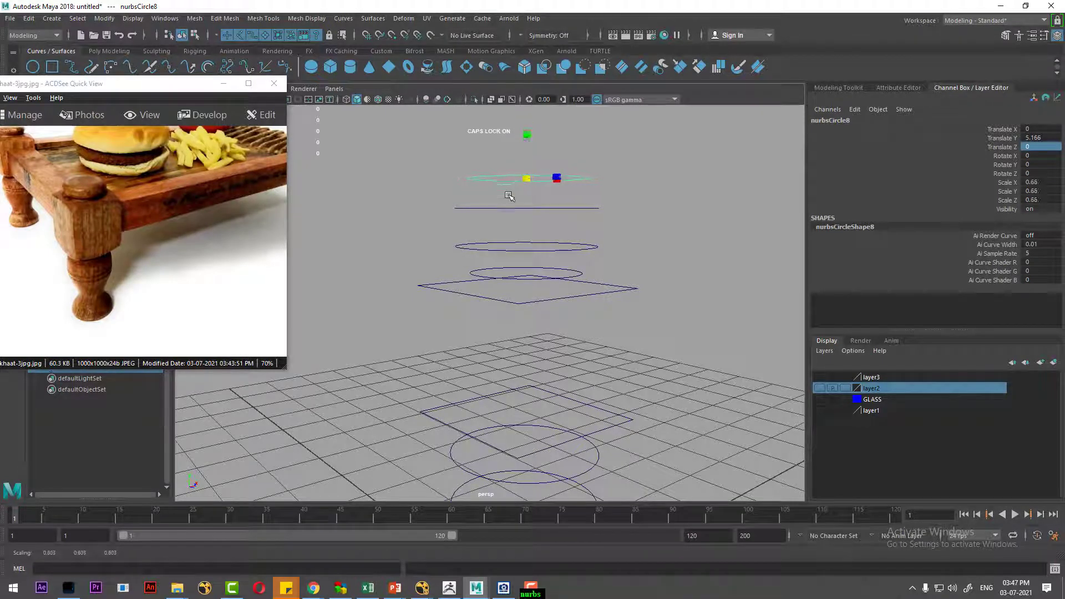
pyautogui.keyDown('alt'); pyautogui.moveTo(511, 238); pyautogui.dragTo(492, 328); pyautogui.keyUp('alt')
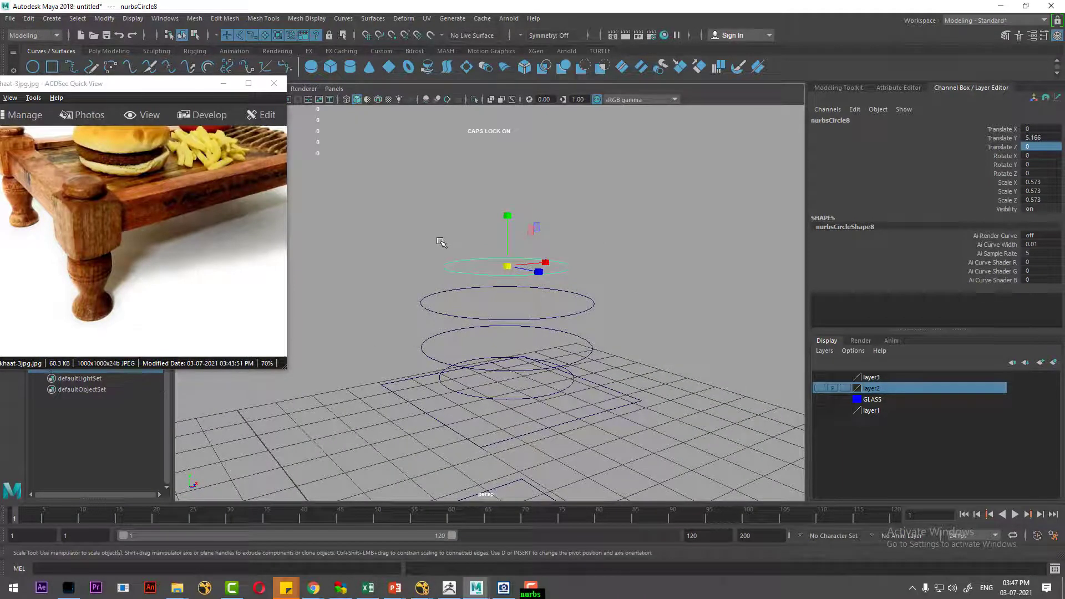
pyautogui.hotkey('ctrl', 'd')
pyautogui.moveTo(508, 244)
pyautogui.mouseDown()
pyautogui.moveTo(510, 224)
pyautogui.moveTo(430, 272)
pyautogui.moveTo(522, 288)
pyautogui.mouseUp()
pyautogui.press('w')
pyautogui.keyDown('alt'); pyautogui.moveTo(523, 288); pyautogui.dragTo(540, 397, button='right'); pyautogui.keyUp('alt')
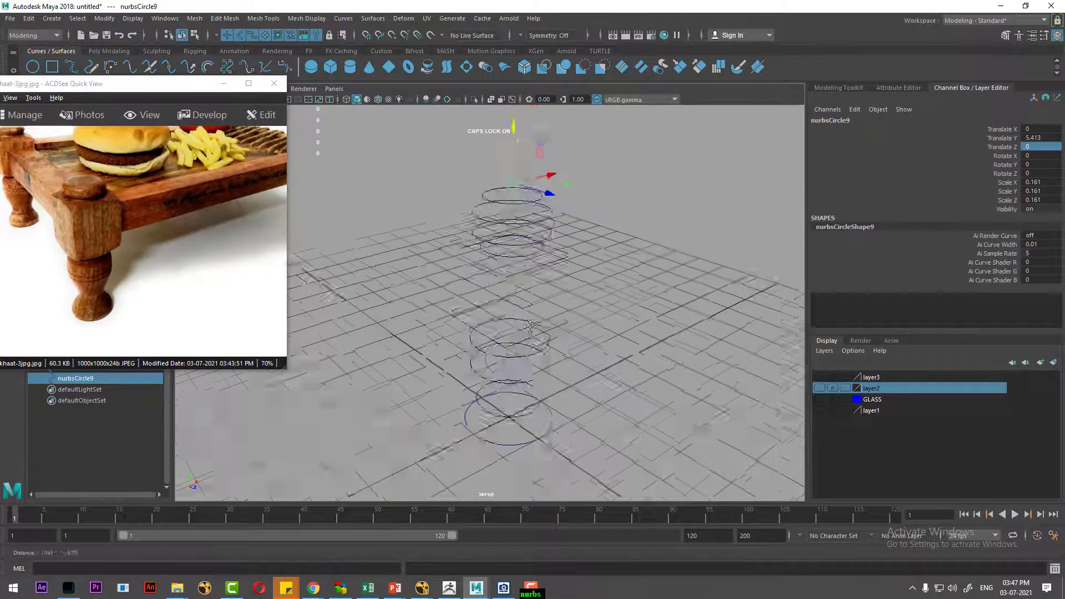
# Shift-select the profile curves from the base circle up through nurbsCircle9
pyautogui.click(534, 388)
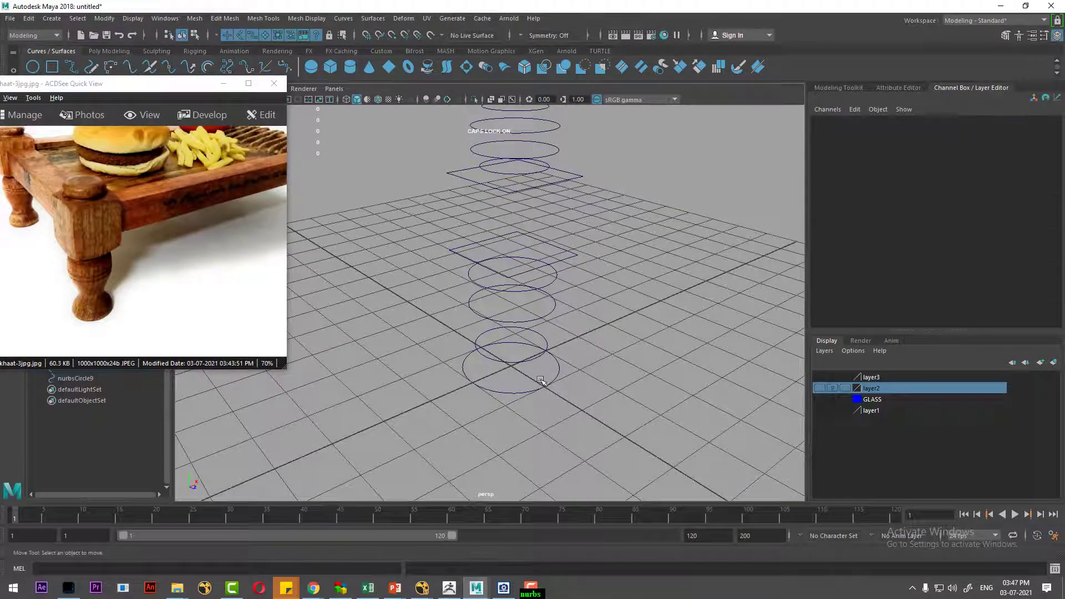
pyautogui.moveTo(527, 397)
pyautogui.keyDown('alt'); pyautogui.mouseDown()
pyautogui.moveTo(494, 380)
pyautogui.moveTo(501, 393)
pyautogui.moveTo(561, 364)
pyautogui.mouseUp(); pyautogui.keyUp('alt')
pyautogui.keyDown('shift'); pyautogui.click(563, 363); pyautogui.keyUp('shift')
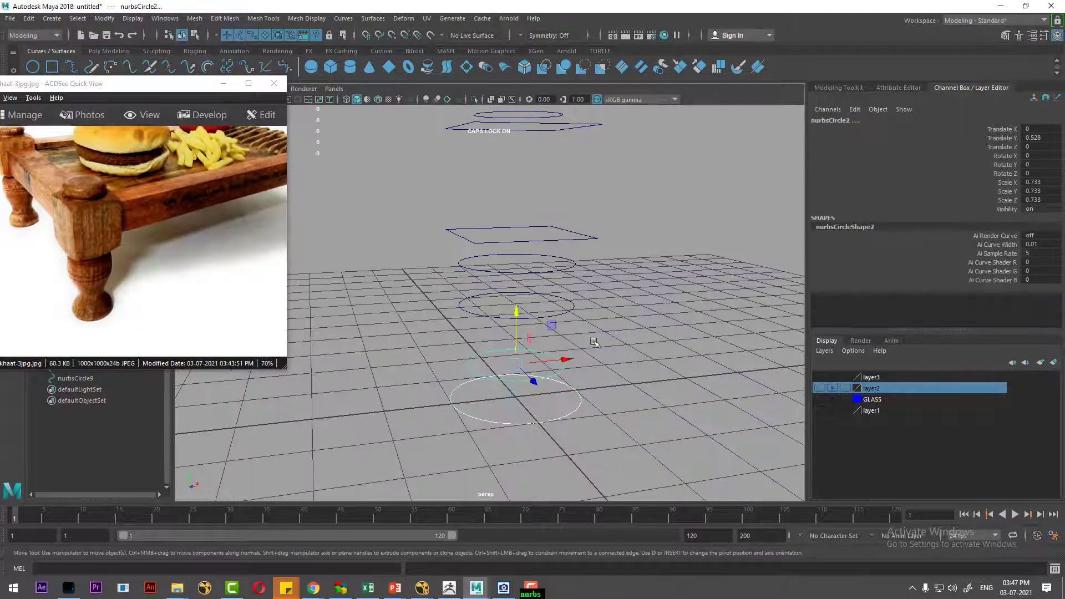
pyautogui.keyDown('shift'); pyautogui.click(578, 305); pyautogui.keyUp('shift')
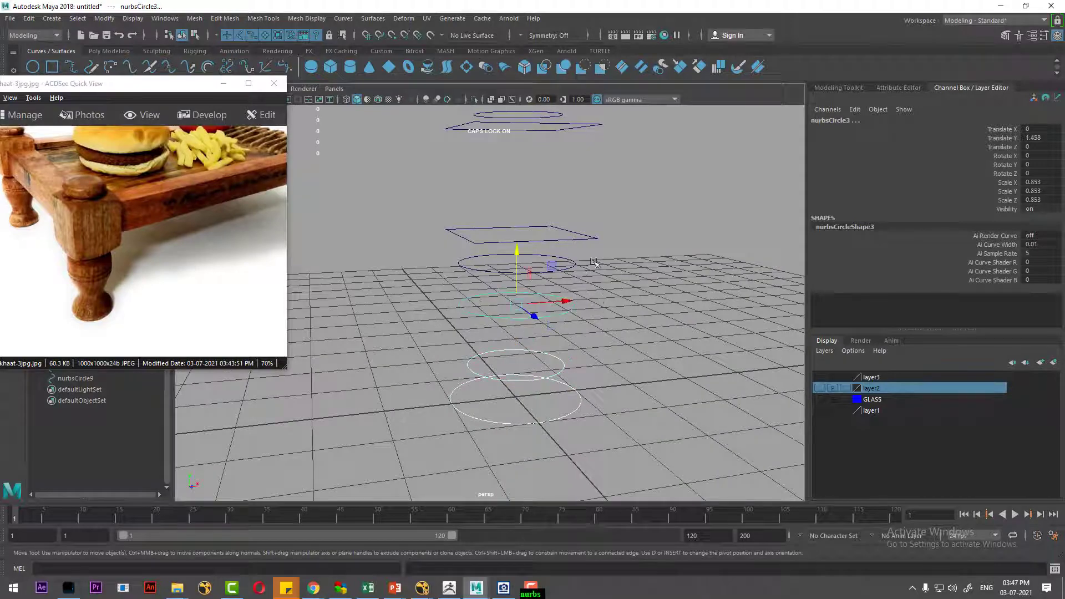
pyautogui.moveTo(559, 279)
pyautogui.keyDown('alt'); pyautogui.mouseDown()
pyautogui.moveTo(561, 267)
pyautogui.moveTo(624, 252)
pyautogui.mouseUp(); pyautogui.keyUp('alt')
pyautogui.keyDown('shift'); pyautogui.click(561, 274); pyautogui.keyUp('shift')
pyautogui.keyDown('shift'); pyautogui.click(610, 251); pyautogui.keyUp('shift')
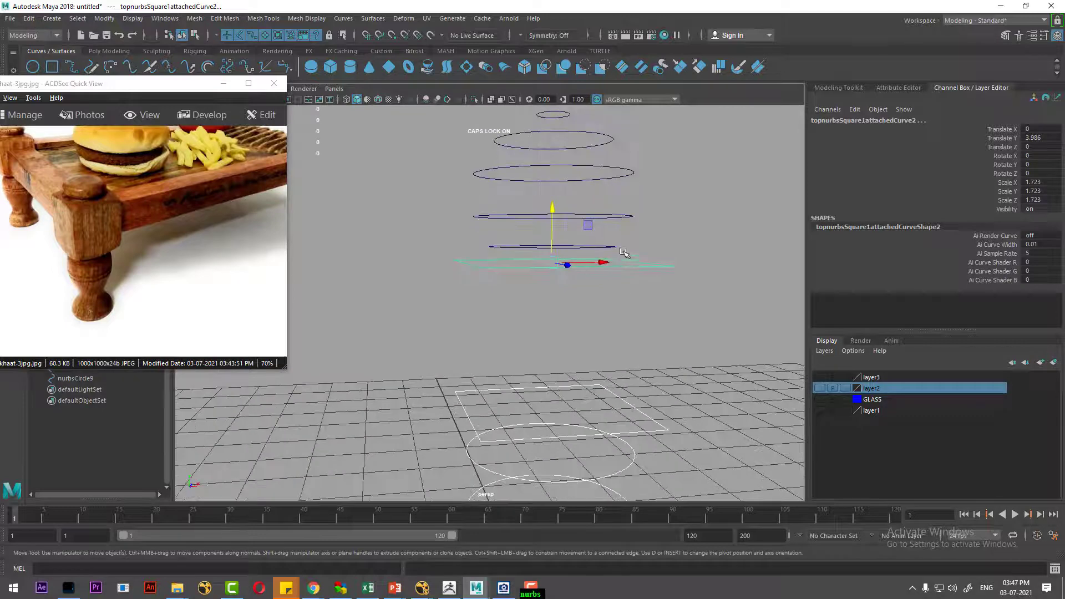
pyautogui.keyDown('shift'); pyautogui.click(622, 216); pyautogui.keyUp('shift')
pyautogui.keyDown('alt'); pyautogui.moveTo(622, 217); pyautogui.dragTo(649, 232); pyautogui.keyUp('alt')
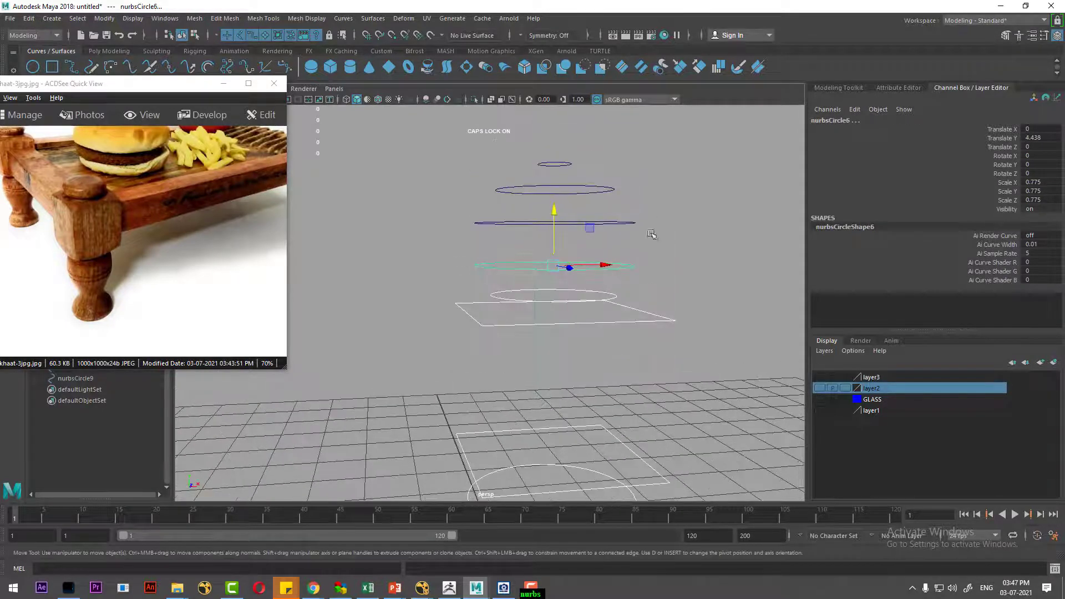
pyautogui.press('Right')
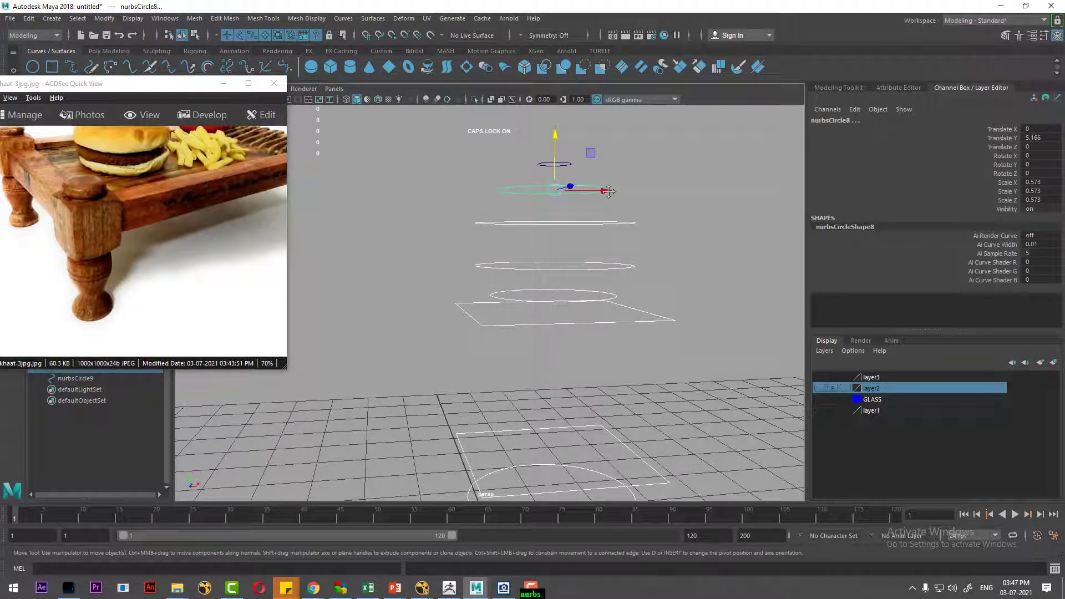
pyautogui.keyDown('alt'); pyautogui.moveTo(633, 157); pyautogui.dragTo(636, 160); pyautogui.keyUp('alt')
pyautogui.click(543, 191)
pyautogui.keyDown('alt'); pyautogui.moveTo(560, 261); pyautogui.dragTo(574, 358); pyautogui.keyUp('alt')
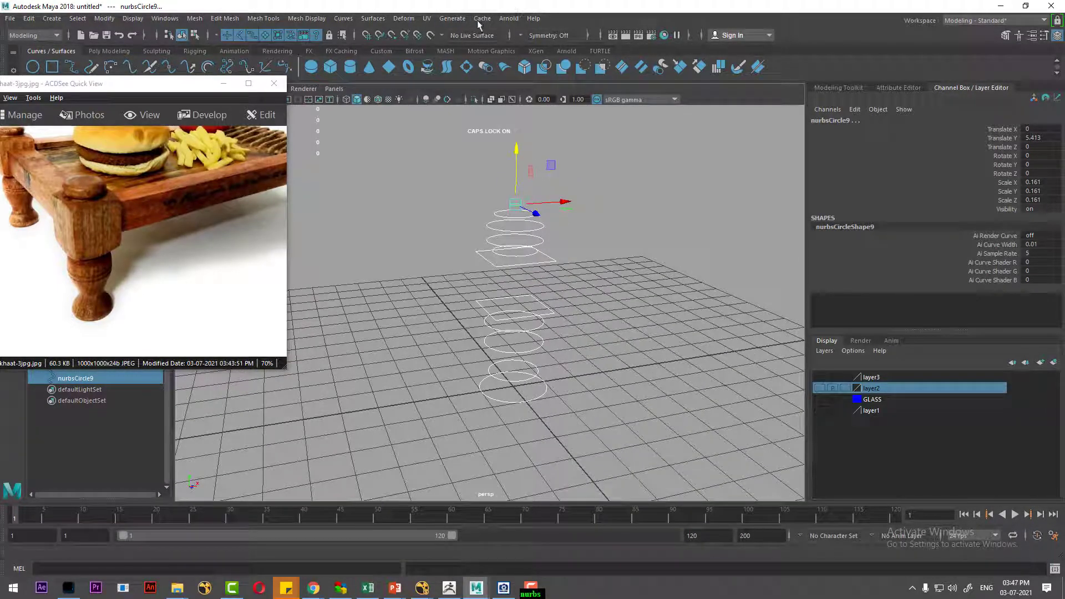
# Loft the selected curves into loftedSurface1 and inspect the pawn shape
pyautogui.click(377, 19)
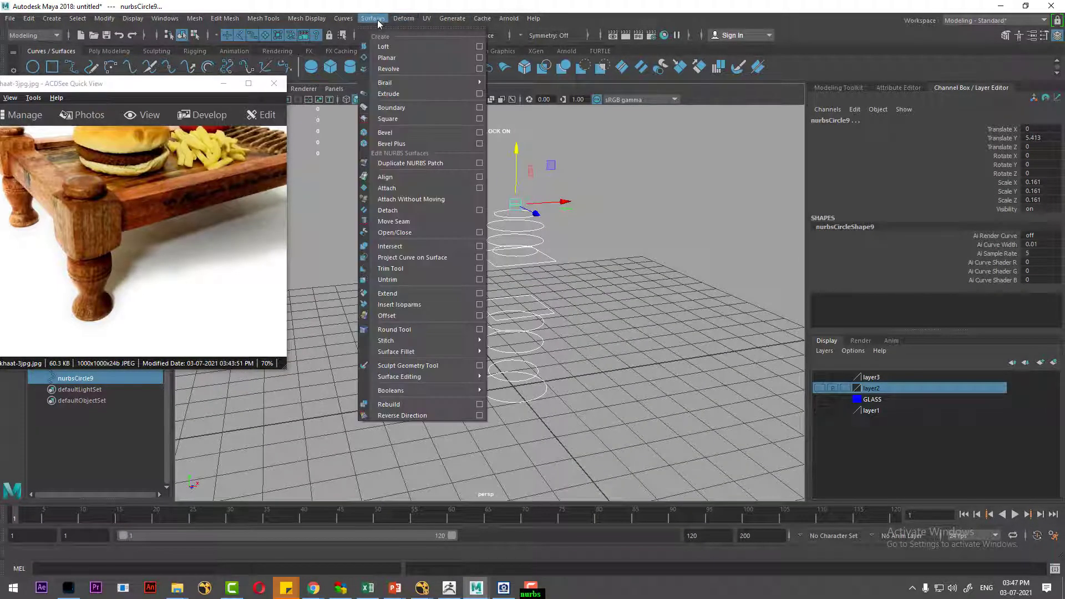
pyautogui.click(391, 45)
pyautogui.moveTo(597, 288)
pyautogui.keyDown('alt'); pyautogui.mouseDown()
pyautogui.moveTo(577, 333)
pyautogui.moveTo(468, 392)
pyautogui.moveTo(640, 351)
pyautogui.mouseUp(); pyautogui.keyUp('alt')
pyautogui.click(576, 332)
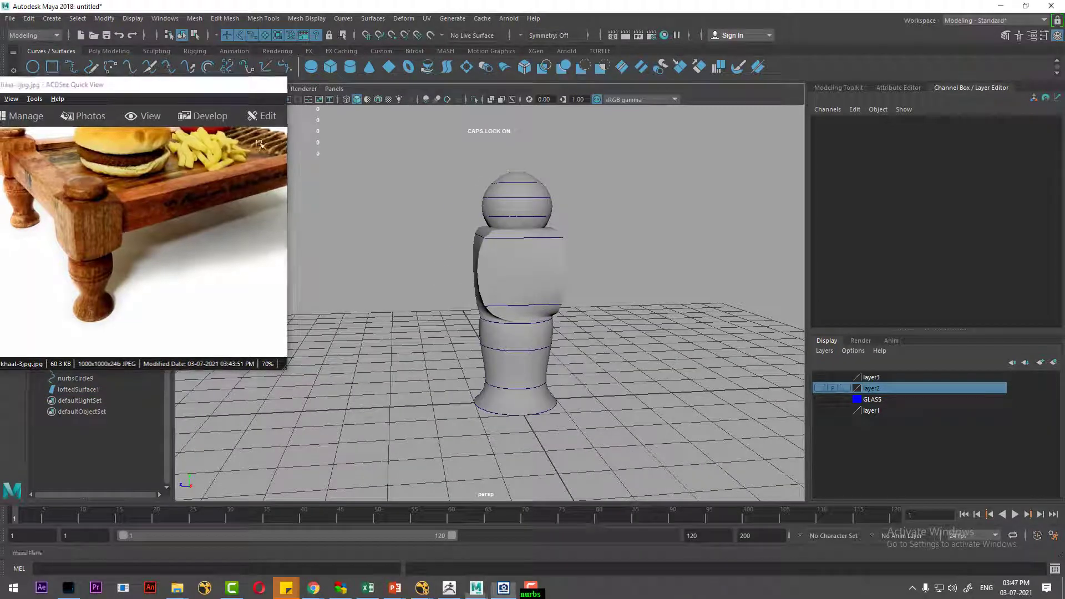
# Minimize ACDSee and try resizing the lower square curve, then undo the change
pyautogui.click(223, 83)
pyautogui.keyDown('alt'); pyautogui.moveTo(499, 355); pyautogui.dragTo(538, 381); pyautogui.keyUp('alt')
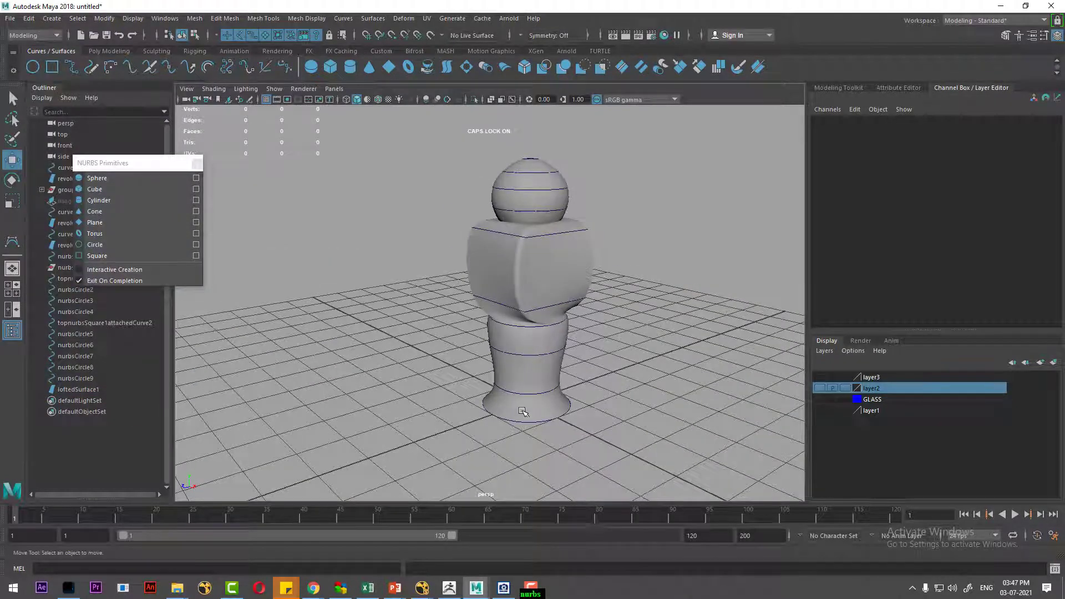
pyautogui.click(523, 420)
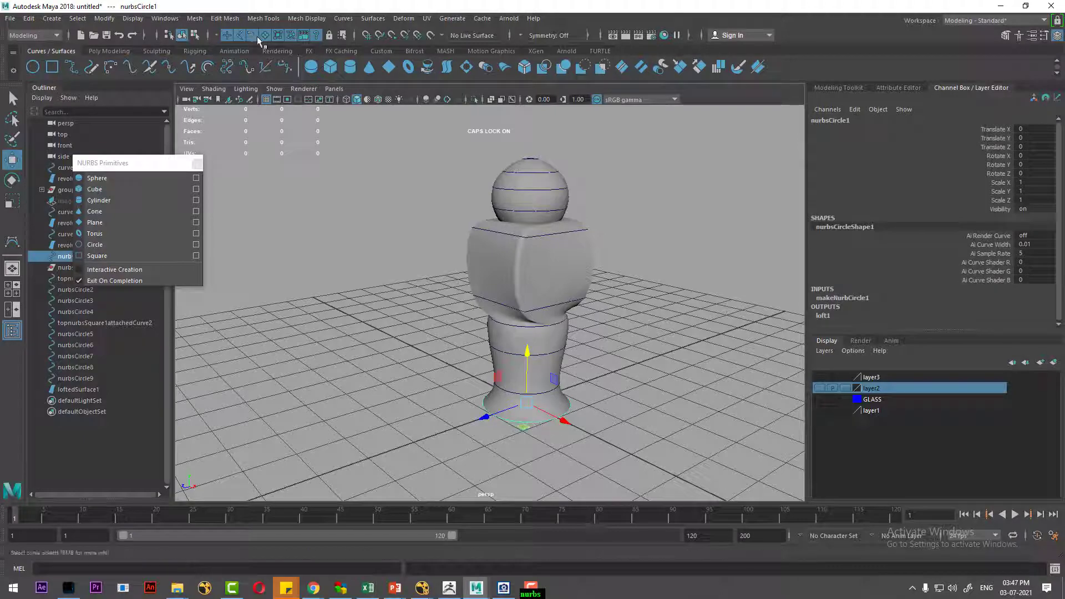
pyautogui.click(389, 443)
pyautogui.click(555, 228)
pyautogui.moveTo(554, 228)
pyautogui.keyDown('alt'); pyautogui.mouseDown()
pyautogui.moveTo(592, 299)
pyautogui.moveTo(523, 281)
pyautogui.moveTo(455, 288)
pyautogui.moveTo(572, 291)
pyautogui.moveTo(507, 297)
pyautogui.mouseUp(); pyautogui.keyUp('alt')
pyautogui.press('r')
pyautogui.hotkey('ctrl', 'z')
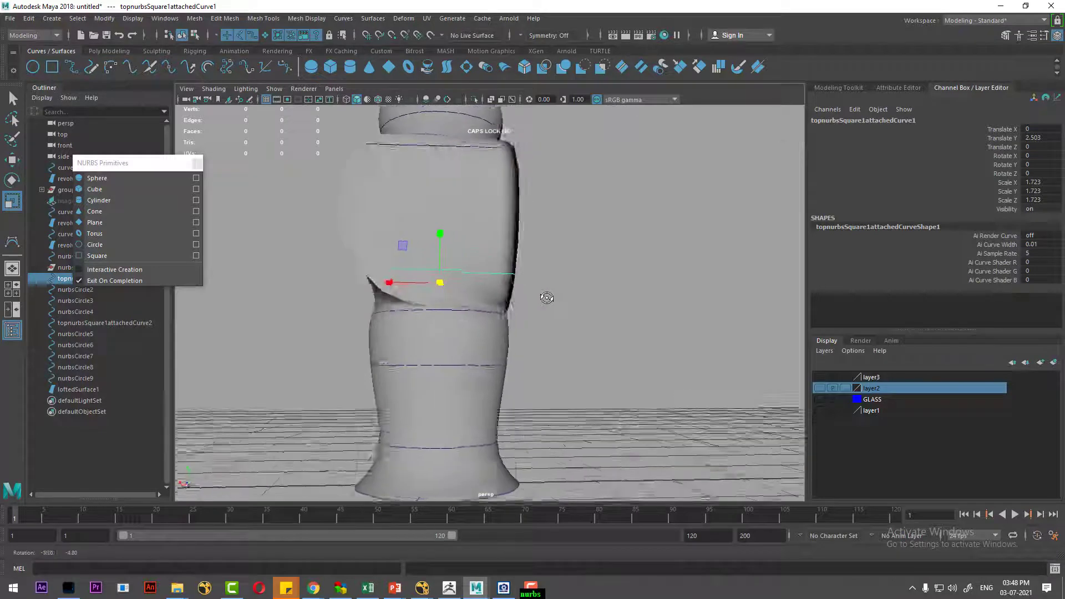
# Rotate nurbsCircle4 to -12.556 in Y, scale it to 0.747, and view in wireframe
pyautogui.click(465, 312)
pyautogui.press('e')
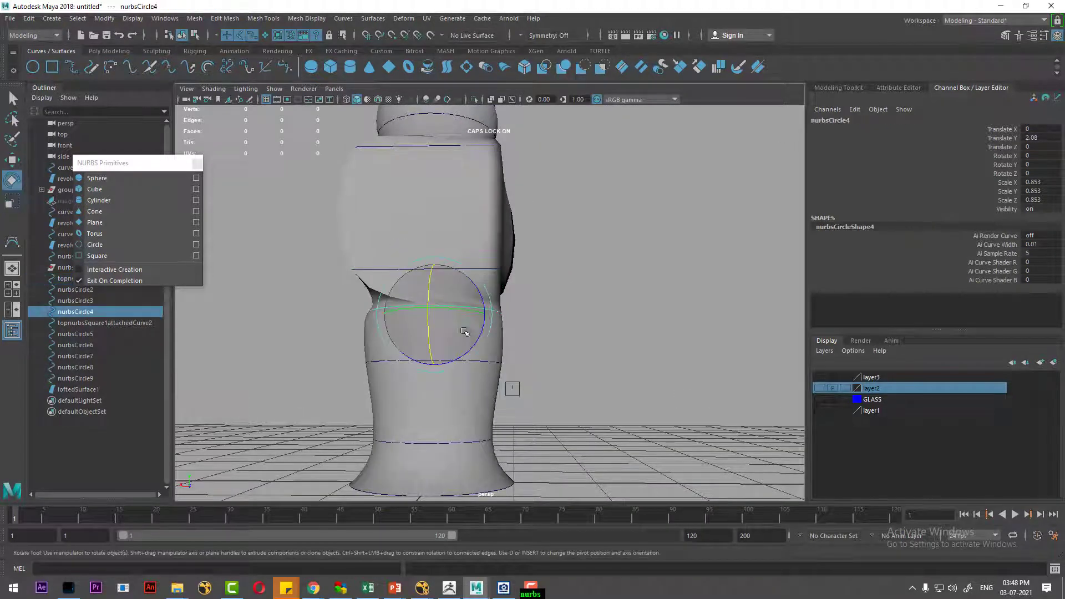
pyautogui.moveTo(452, 319)
pyautogui.mouseDown()
pyautogui.moveTo(417, 309)
pyautogui.moveTo(447, 256)
pyautogui.mouseUp()
pyautogui.press('w')
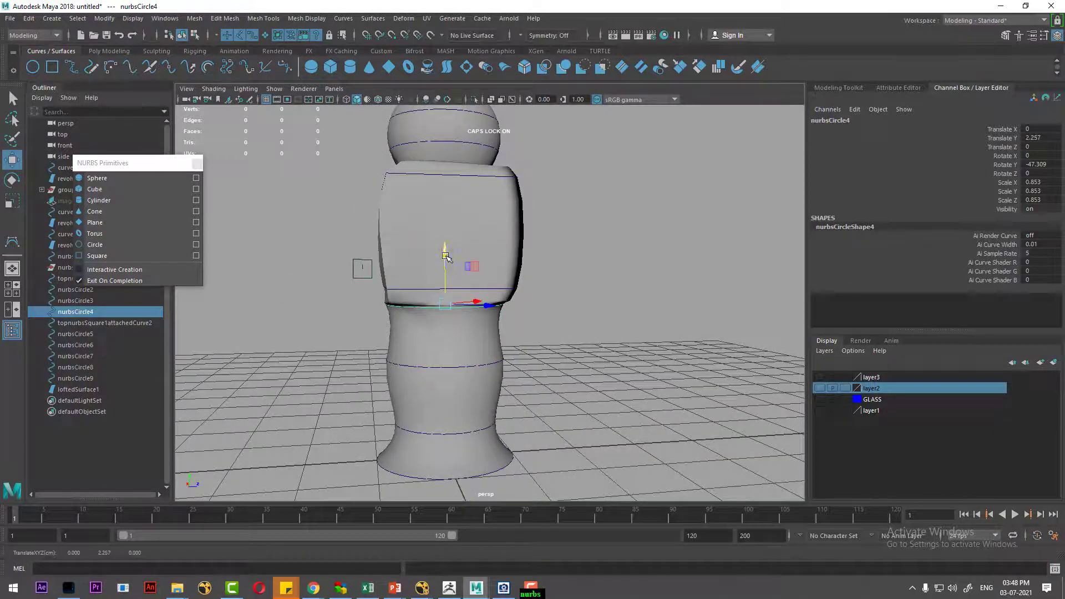
pyautogui.press('r')
pyautogui.moveTo(444, 304)
pyautogui.mouseDown()
pyautogui.moveTo(428, 309)
pyautogui.moveTo(438, 256)
pyautogui.moveTo(429, 251)
pyautogui.mouseUp()
pyautogui.press('w')
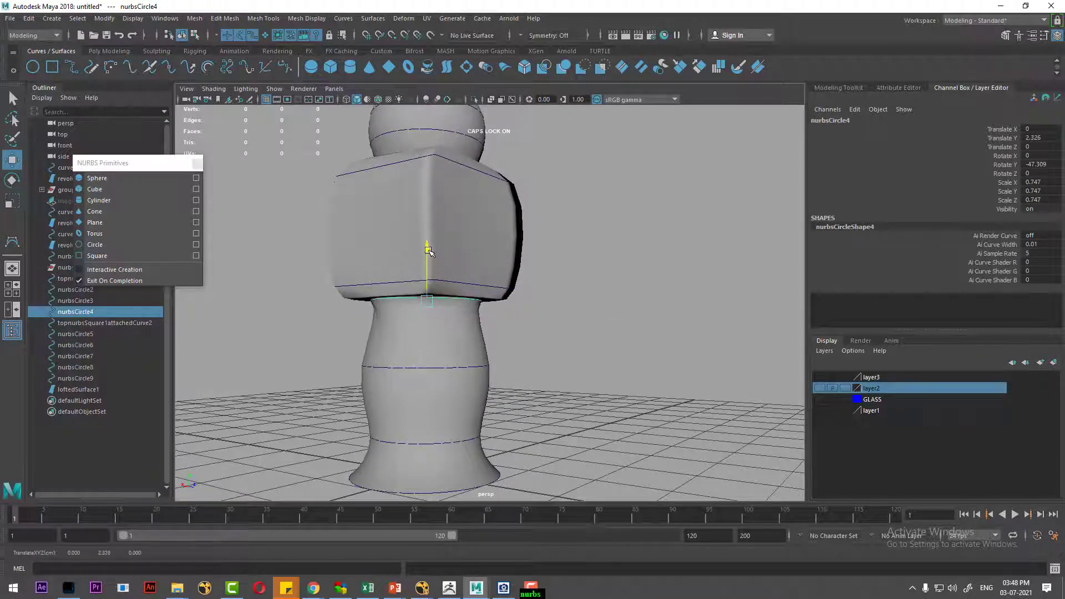
pyautogui.moveTo(431, 301)
pyautogui.keyDown('alt'); pyautogui.mouseDown()
pyautogui.moveTo(461, 304)
pyautogui.moveTo(505, 277)
pyautogui.moveTo(504, 255)
pyautogui.mouseUp(); pyautogui.keyUp('alt')
pyautogui.press('e')
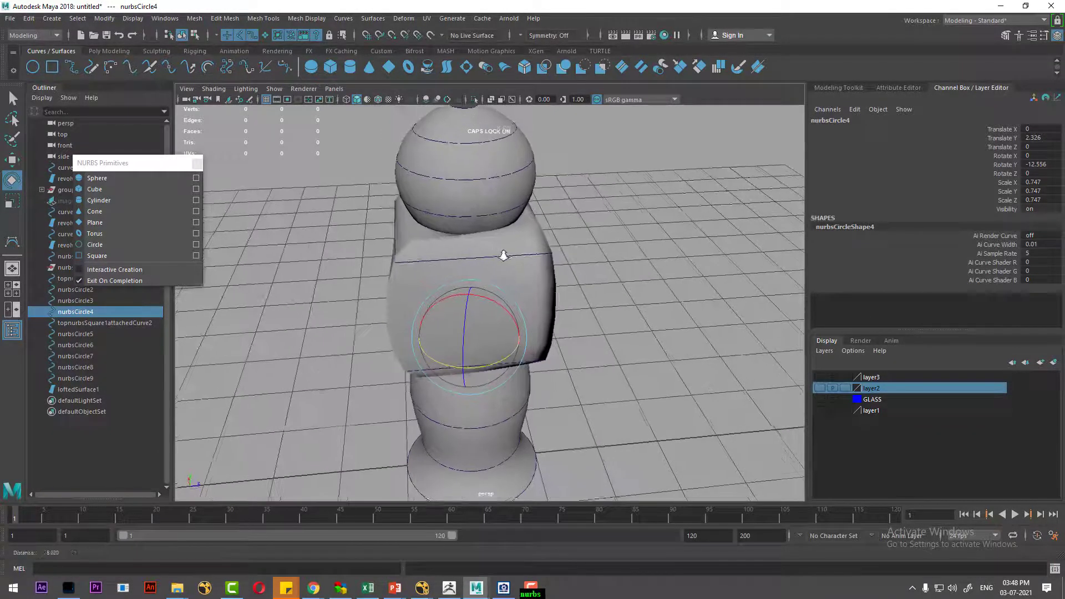
pyautogui.press('4')
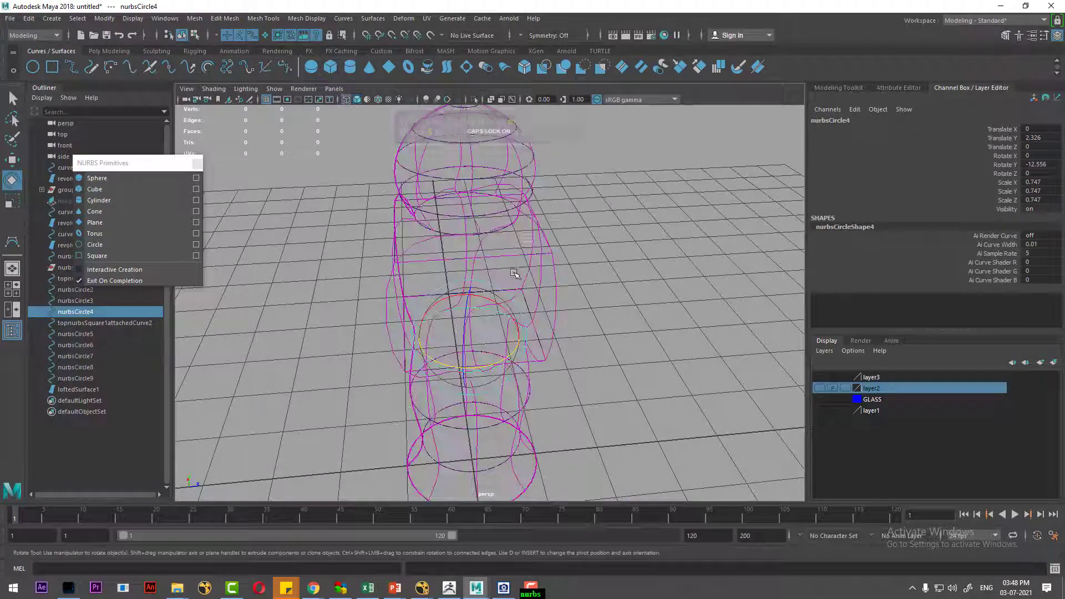
pyautogui.keyDown('alt'); pyautogui.moveTo(516, 267); pyautogui.dragTo(508, 261); pyautogui.keyUp('alt')
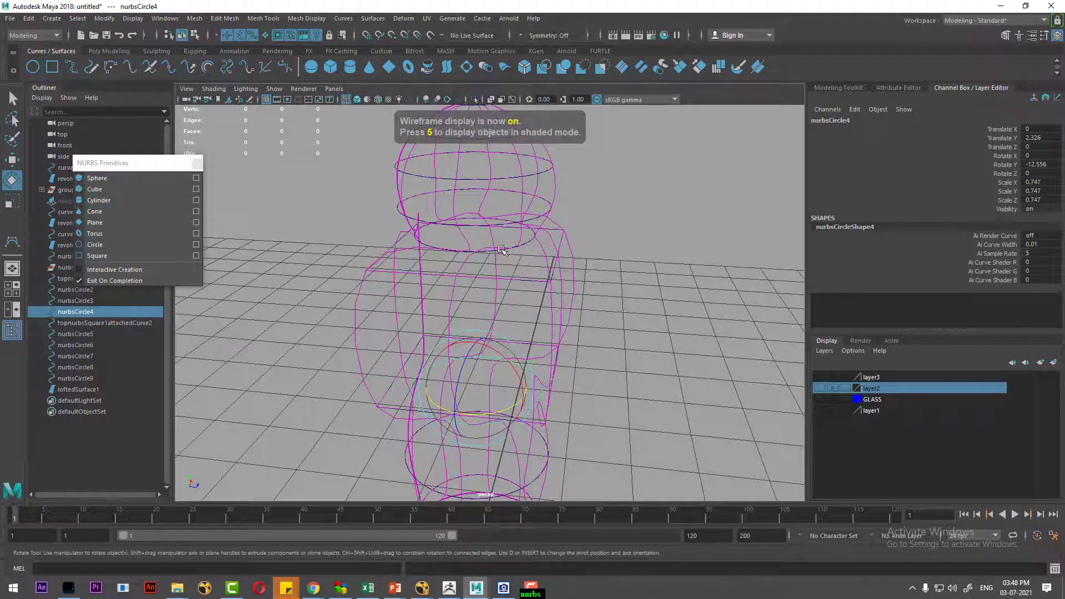
# Twist nurbsCircle5 and raise it slightly, back in shaded display
pyautogui.click(501, 249)
pyautogui.press('5')
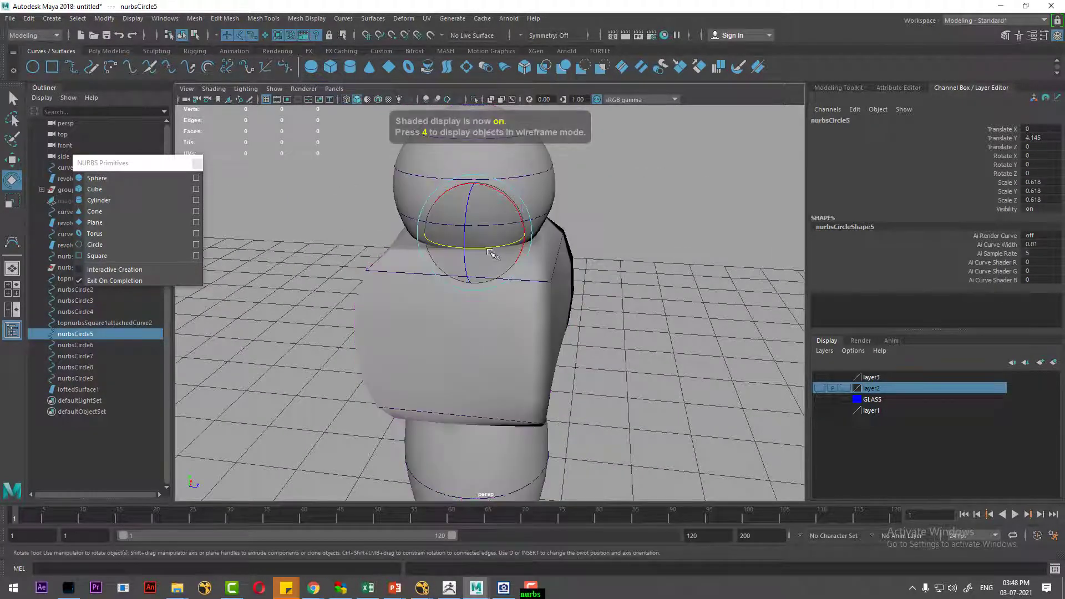
pyautogui.moveTo(491, 252)
pyautogui.mouseDown()
pyautogui.moveTo(502, 241)
pyautogui.moveTo(471, 261)
pyautogui.moveTo(445, 259)
pyautogui.mouseUp()
pyautogui.press('capslock')
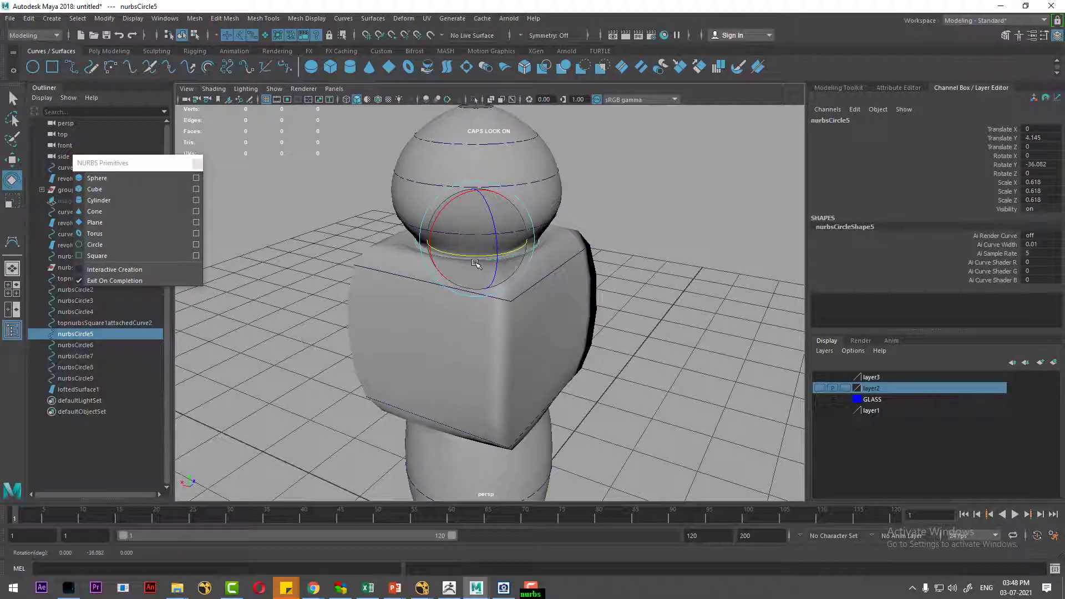
pyautogui.press('w')
pyautogui.moveTo(475, 193); pyautogui.dragTo(476, 173)
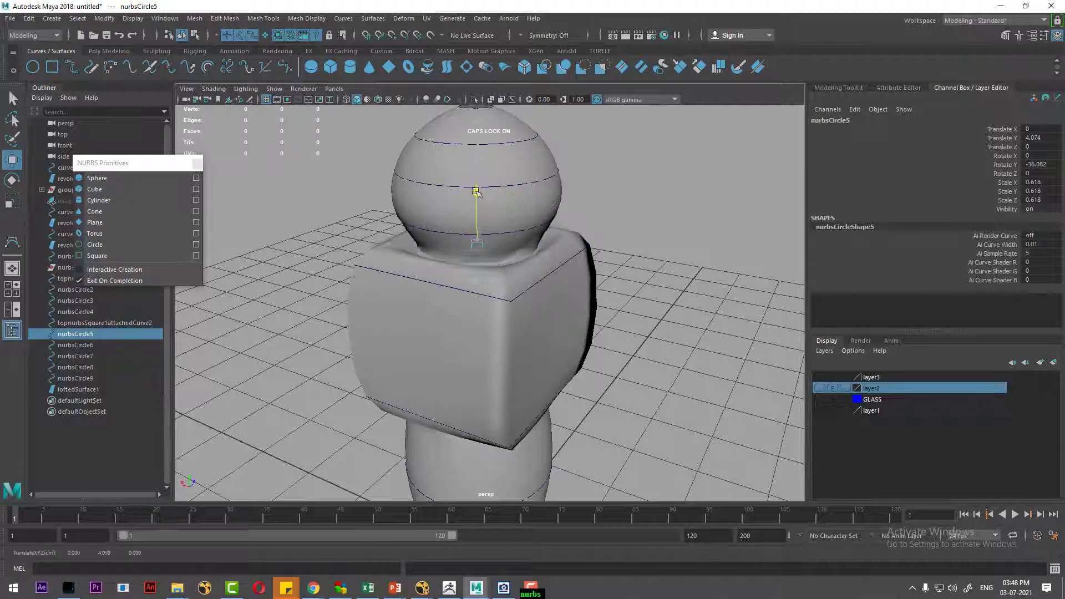
# Raise the upper square curve to Translate Y 3.191, then select loftedSurface1
pyautogui.click(468, 291)
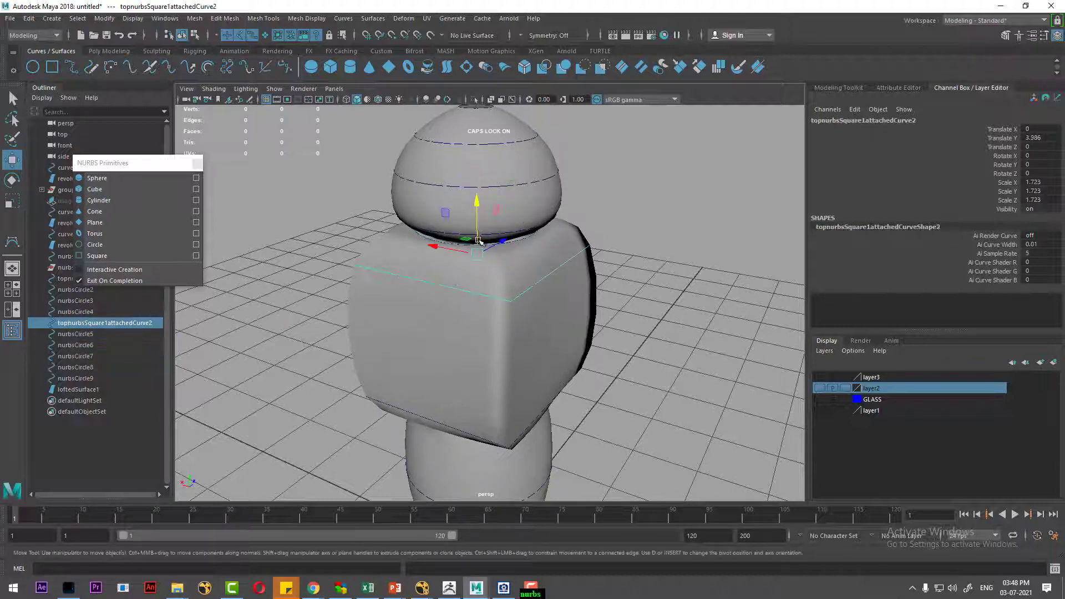
pyautogui.moveTo(476, 206)
pyautogui.mouseDown()
pyautogui.moveTo(456, 299)
pyautogui.moveTo(397, 321)
pyautogui.mouseUp()
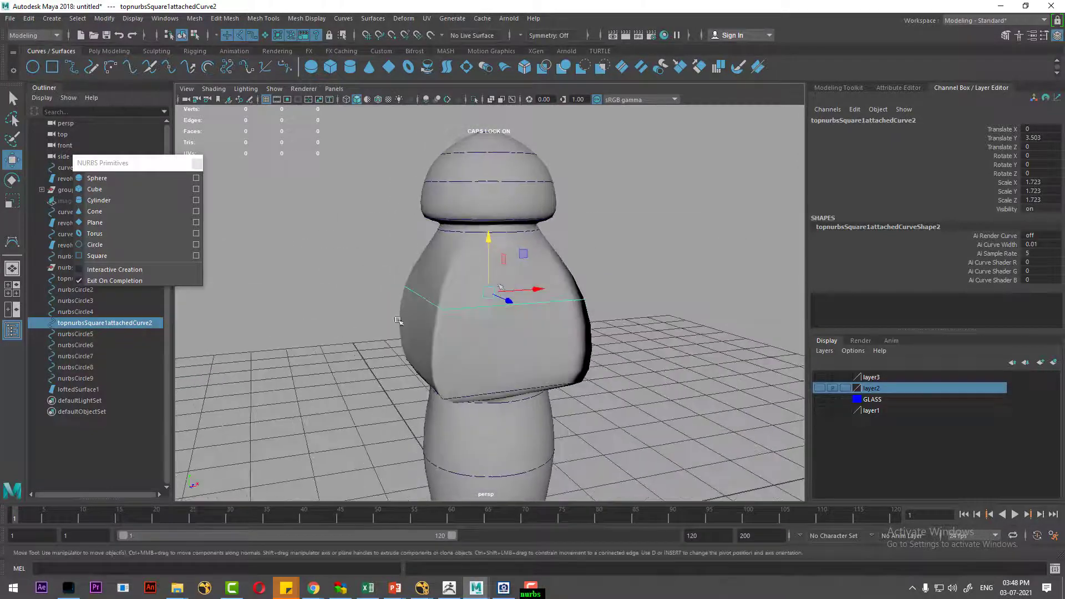
pyautogui.moveTo(488, 239)
pyautogui.mouseDown()
pyautogui.moveTo(489, 205)
pyautogui.moveTo(486, 273)
pyautogui.mouseUp()
pyautogui.moveTo(482, 290)
pyautogui.mouseDown()
pyautogui.moveTo(468, 261)
pyautogui.moveTo(411, 302)
pyautogui.moveTo(475, 327)
pyautogui.moveTo(506, 327)
pyautogui.mouseUp()
pyautogui.scroll(-3, 483, 324)
pyautogui.scroll(-2, 502, 321)
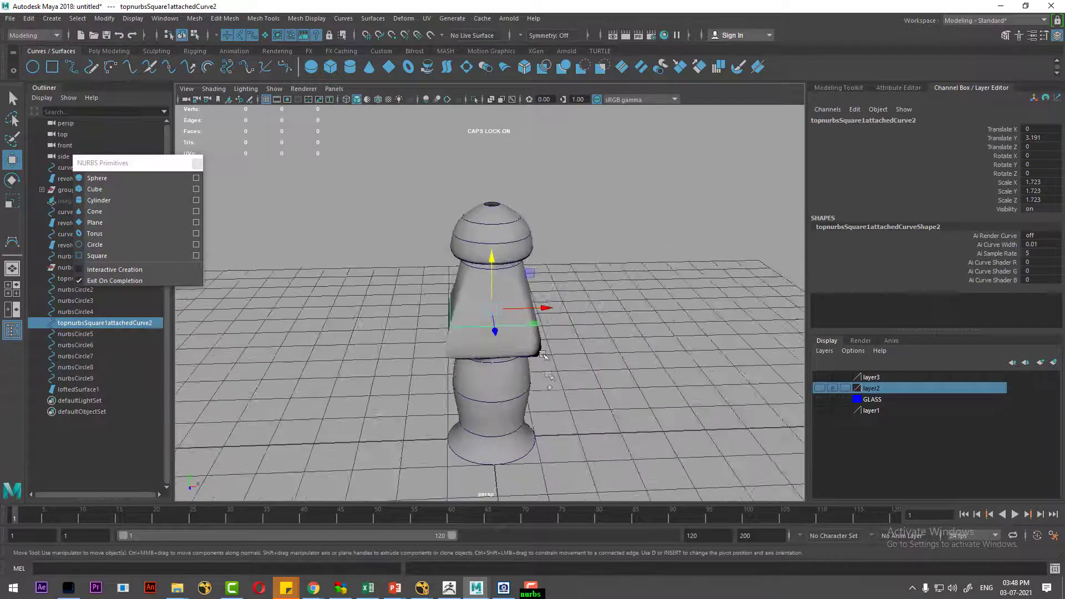
pyautogui.scroll(3, 508, 332)
pyautogui.keyDown('alt'); pyautogui.moveTo(613, 354); pyautogui.dragTo(577, 363); pyautogui.keyUp('alt')
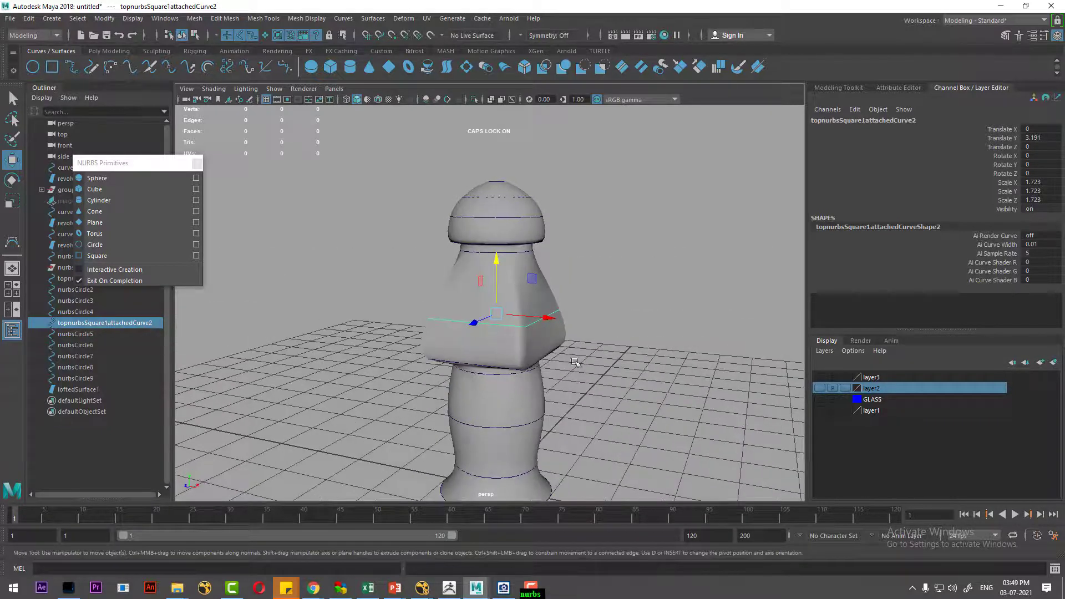
pyautogui.click(613, 221)
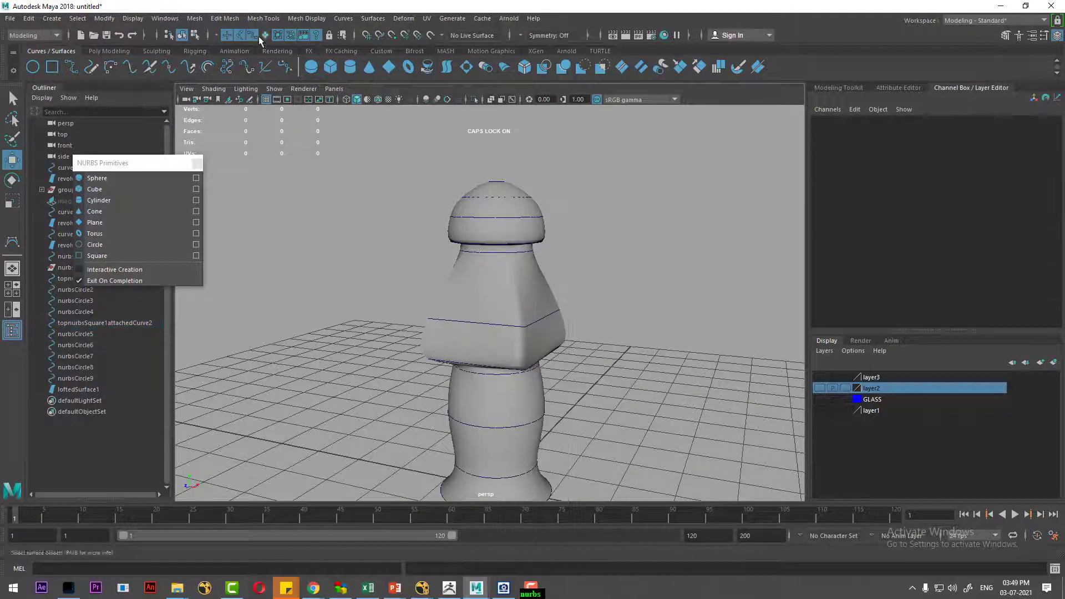
pyautogui.click(509, 273)
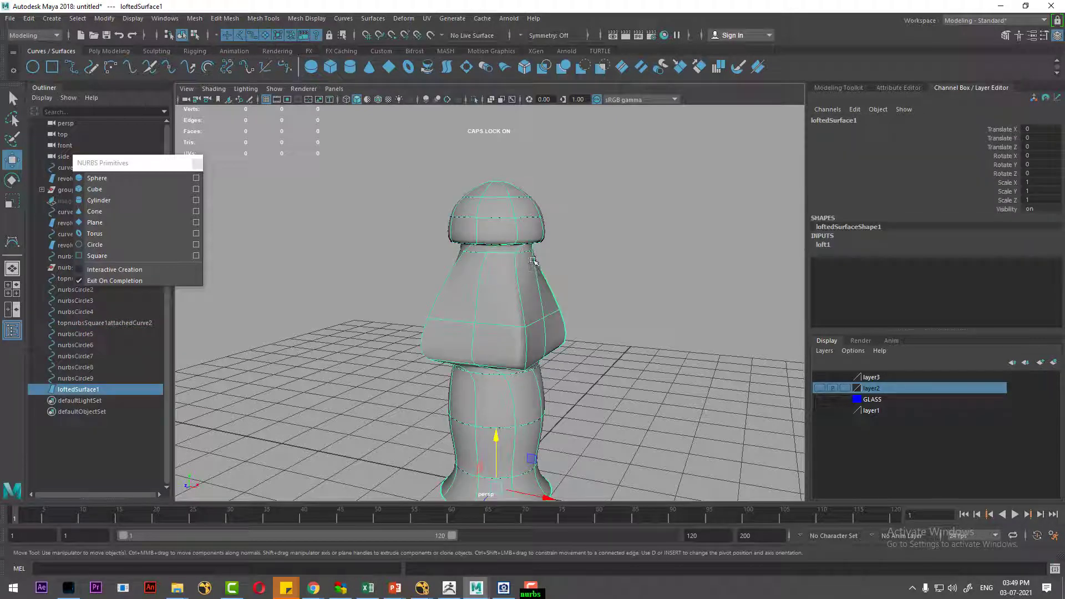
# Delete loftedSurface1 and duplicate the square profile curve twice, moving the copies upward
pyautogui.press('Delete')
pyautogui.click(515, 327)
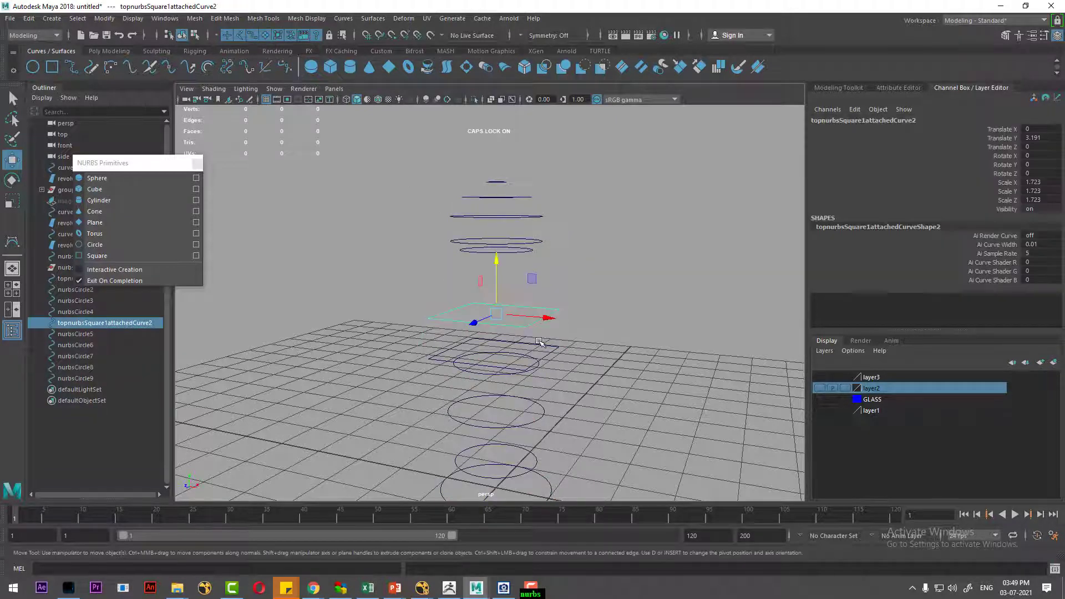
pyautogui.hotkey('ctrl', 'd')
pyautogui.moveTo(497, 261); pyautogui.dragTo(499, 213)
pyautogui.hotkey('ctrl', 'd')
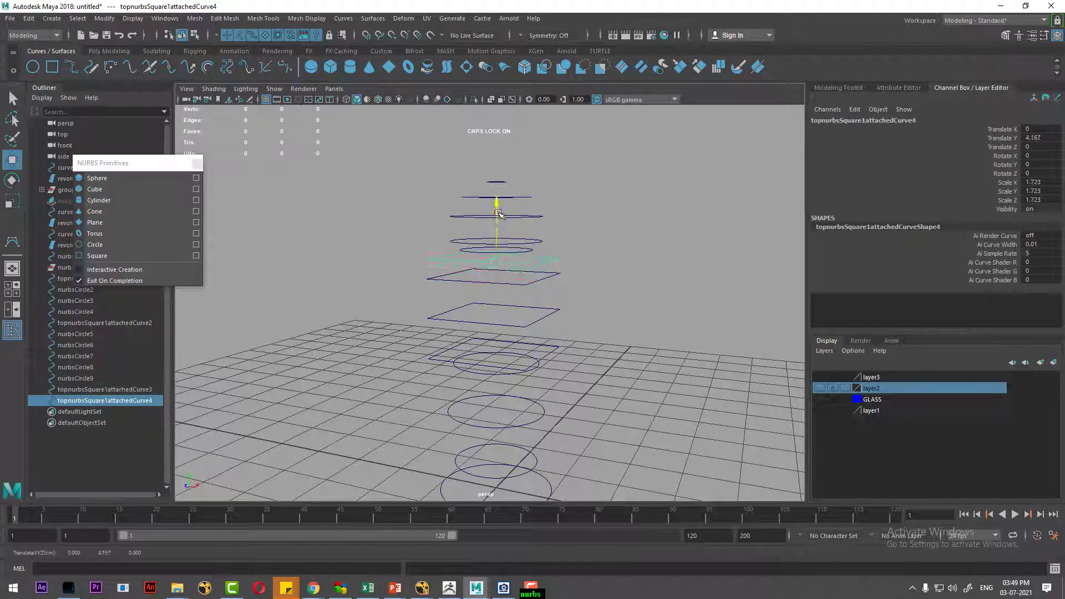
pyautogui.keyDown('alt'); pyautogui.moveTo(535, 262); pyautogui.dragTo(515, 375); pyautogui.keyUp('alt')
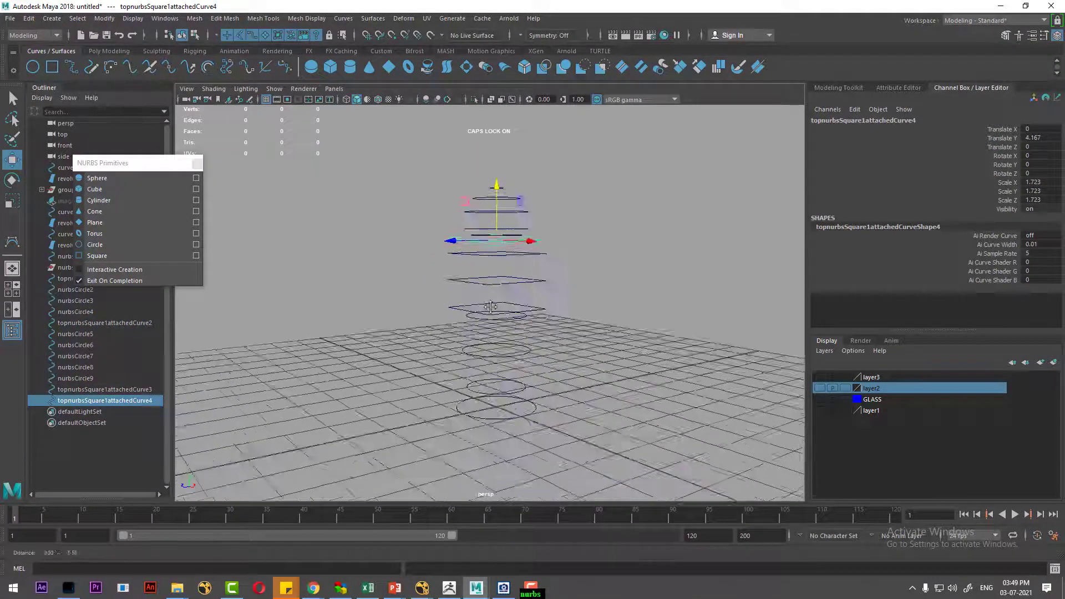
# Duplicate the base circle nurbsCircle1 and move the copy below the base
pyautogui.click(512, 378)
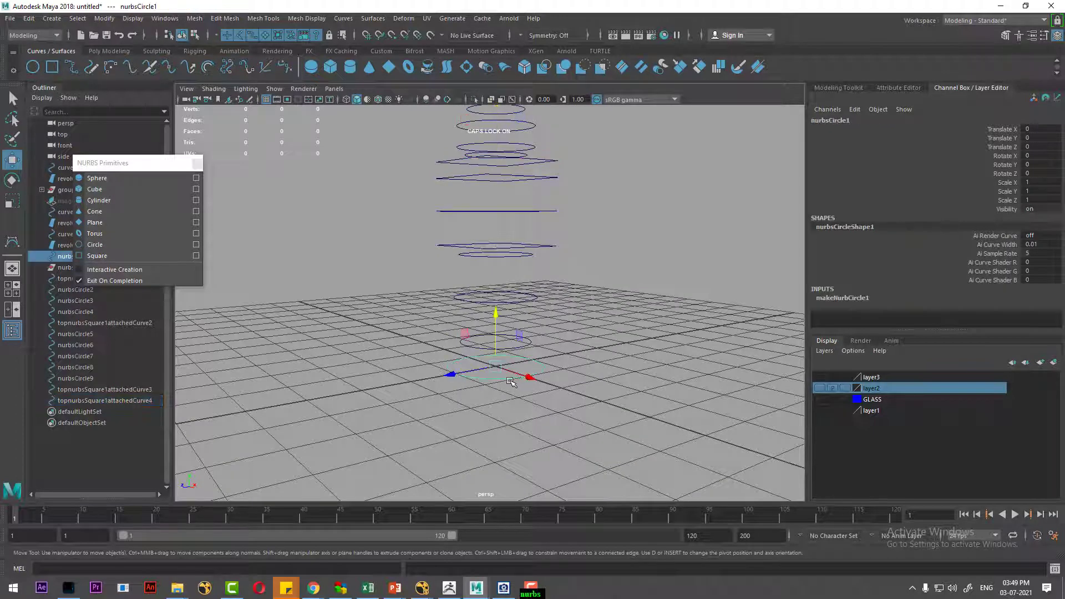
pyautogui.hotkey('ctrl', 'd')
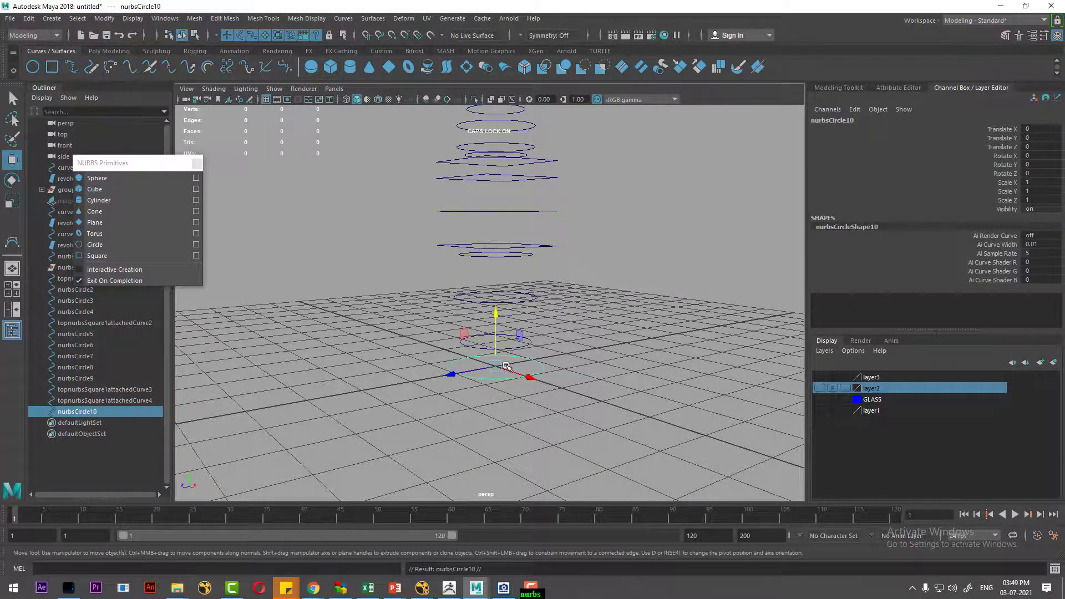
pyautogui.keyDown('alt'); pyautogui.moveTo(507, 367); pyautogui.dragTo(501, 349); pyautogui.keyUp('alt')
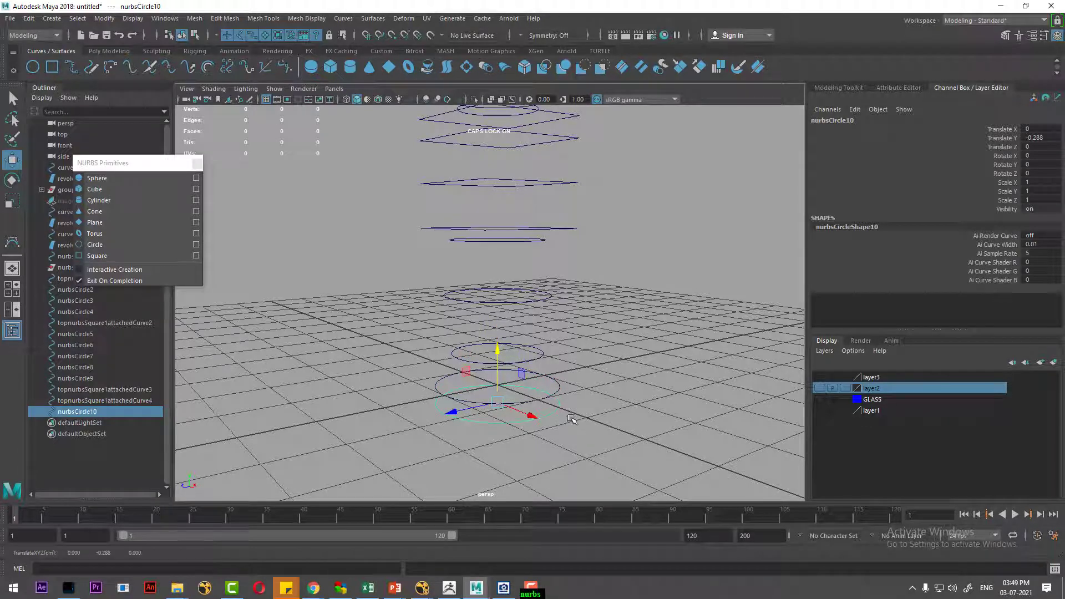
pyautogui.click(571, 419)
# Shift-select the lowest circle, nurbsCircle1–4 and the first three square curves in order
pyautogui.click(526, 443)
pyautogui.moveTo(526, 442)
pyautogui.keyDown('alt'); pyautogui.mouseDown()
pyautogui.moveTo(572, 398)
pyautogui.moveTo(562, 319)
pyautogui.moveTo(579, 289)
pyautogui.moveTo(556, 261)
pyautogui.moveTo(606, 311)
pyautogui.moveTo(592, 295)
pyautogui.moveTo(616, 282)
pyautogui.moveTo(607, 266)
pyautogui.moveTo(582, 311)
pyautogui.mouseUp(); pyautogui.keyUp('alt')
pyautogui.keyDown('shift'); pyautogui.click(569, 398); pyautogui.keyUp('shift')
pyautogui.keyDown('shift'); pyautogui.click(551, 364); pyautogui.keyUp('shift')
pyautogui.keyDown('shift'); pyautogui.click(541, 303); pyautogui.keyUp('shift')
pyautogui.keyDown('shift'); pyautogui.click(554, 276); pyautogui.keyUp('shift')
pyautogui.keyDown('shift'); pyautogui.click(602, 263); pyautogui.keyUp('shift')
pyautogui.keyDown('shift'); pyautogui.click(602, 280); pyautogui.keyUp('shift')
pyautogui.keyDown('shift'); pyautogui.click(615, 282); pyautogui.keyUp('shift')
# Extend the selection with the fourth square curve and nurbsCircle5 through nurbsCircle9
pyautogui.keyDown('shift'); pyautogui.click(604, 263); pyautogui.keyUp('shift')
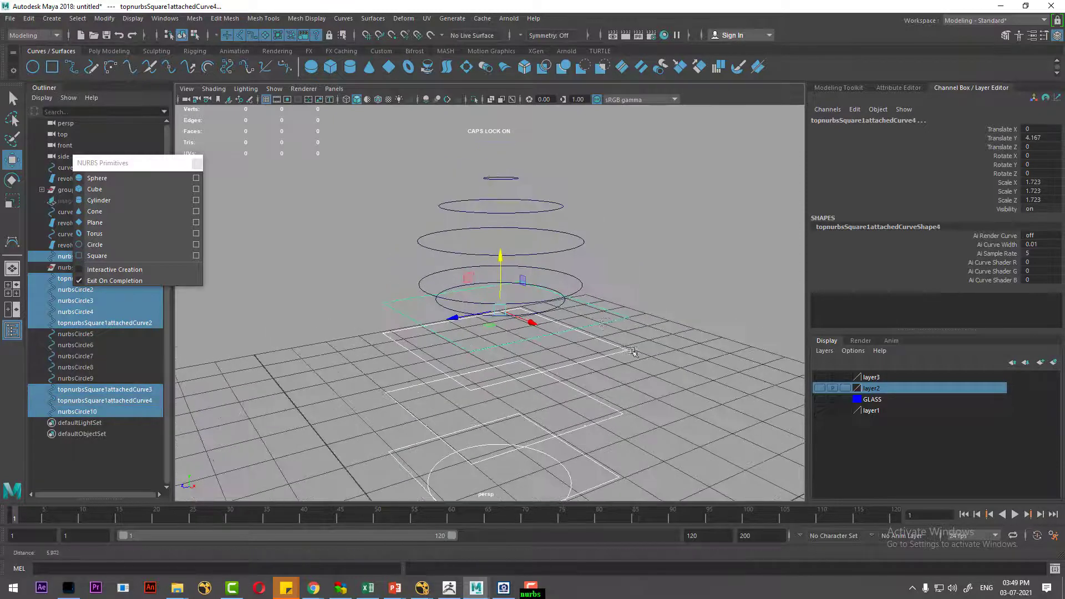
pyautogui.keyDown('shift'); pyautogui.click(556, 304); pyautogui.keyUp('shift')
pyautogui.keyDown('shift'); pyautogui.click(571, 286); pyautogui.keyUp('shift')
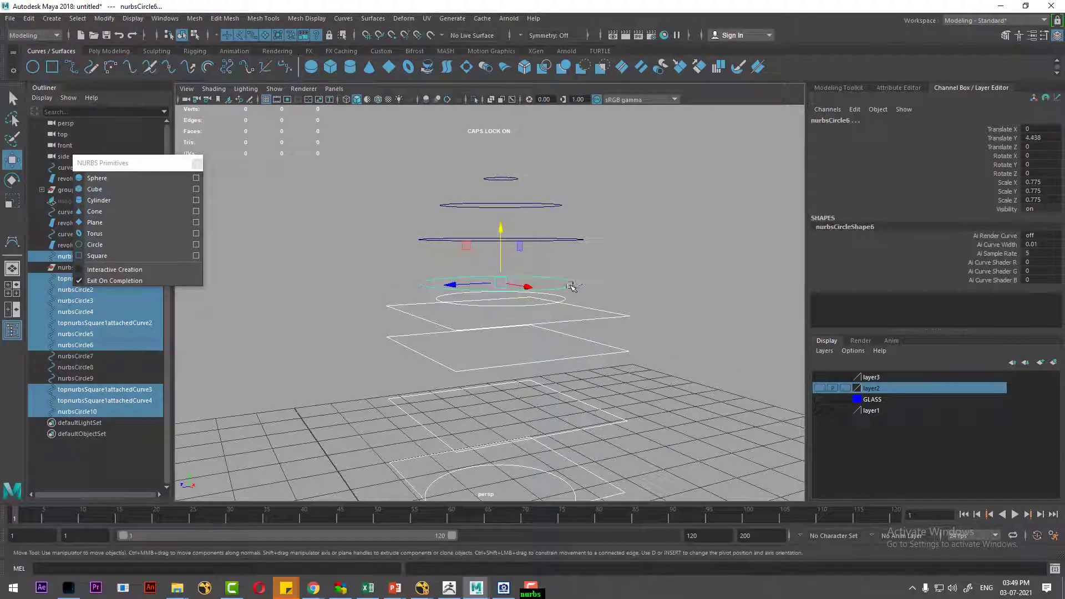
pyautogui.keyDown('shift'); pyautogui.click(577, 246); pyautogui.keyUp('shift')
pyautogui.keyDown('alt'); pyautogui.moveTo(587, 237); pyautogui.dragTo(586, 256); pyautogui.keyUp('alt')
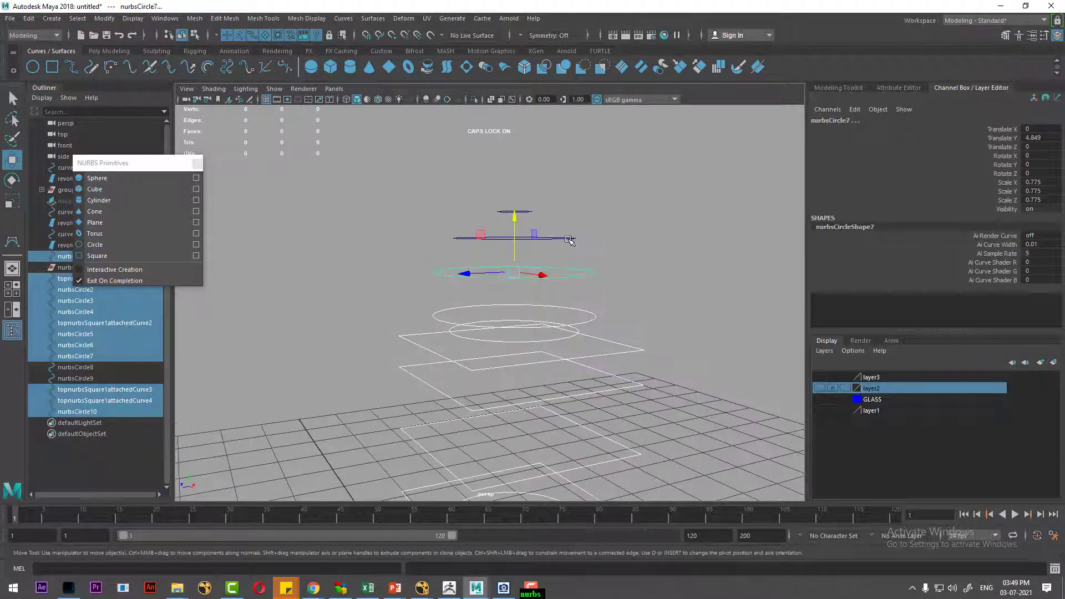
pyautogui.keyDown('shift'); pyautogui.click(568, 239); pyautogui.keyUp('shift')
pyautogui.keyDown('shift'); pyautogui.click(506, 221); pyautogui.keyUp('shift')
pyautogui.keyDown('alt'); pyautogui.moveTo(506, 221); pyautogui.dragTo(499, 249); pyautogui.keyUp('alt')
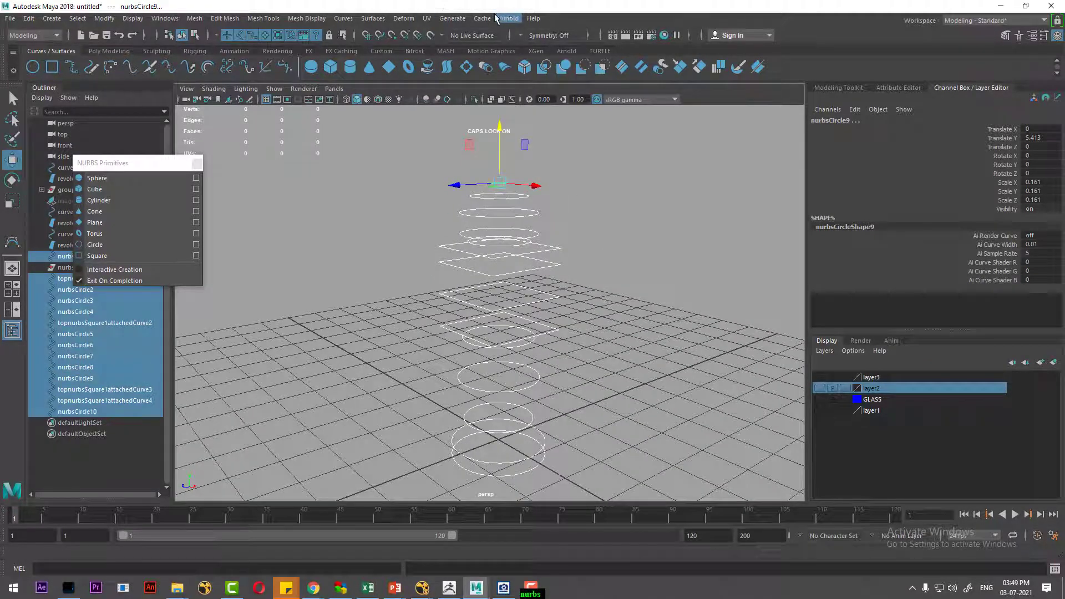
pyautogui.click(373, 18)
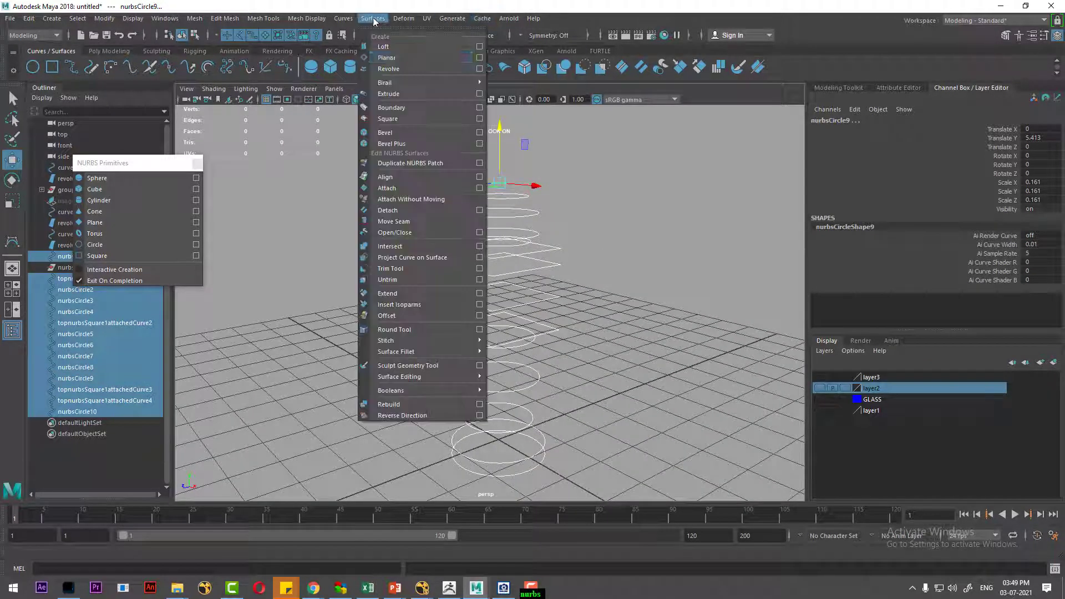
# Loft the selected curves into a new loftedSurface1 with a boxy middle block
pyautogui.click(396, 47)
pyautogui.click(631, 257)
pyautogui.moveTo(631, 258)
pyautogui.keyDown('alt'); pyautogui.mouseDown()
pyautogui.moveTo(544, 270)
pyautogui.moveTo(561, 275)
pyautogui.mouseUp(); pyautogui.keyUp('alt')
pyautogui.click(510, 271)
pyautogui.click(560, 275)
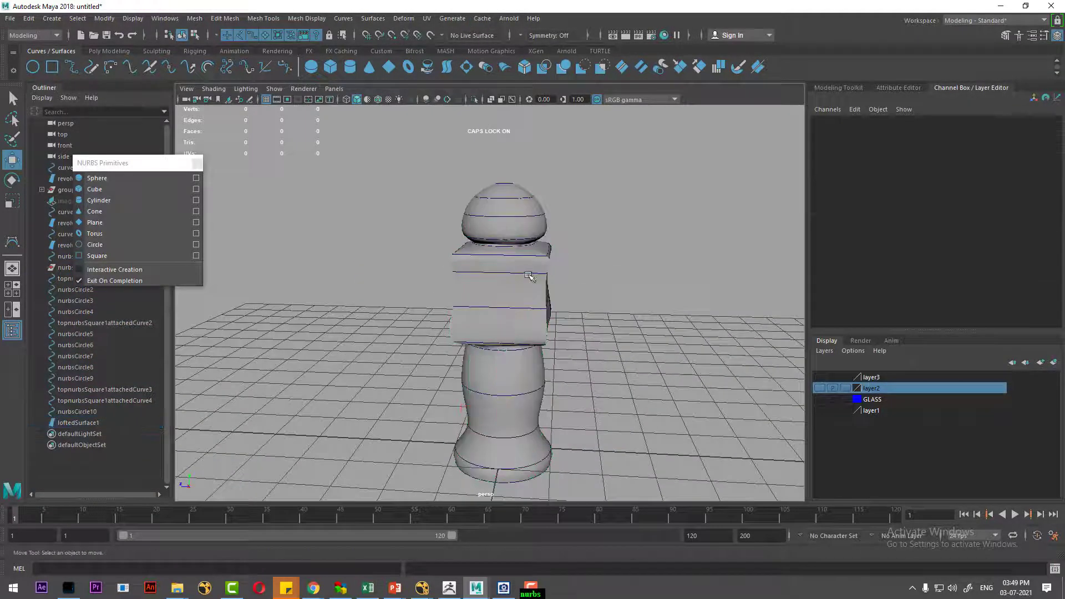
pyautogui.scroll(2, 533, 277)
pyautogui.scroll(2, 570, 248)
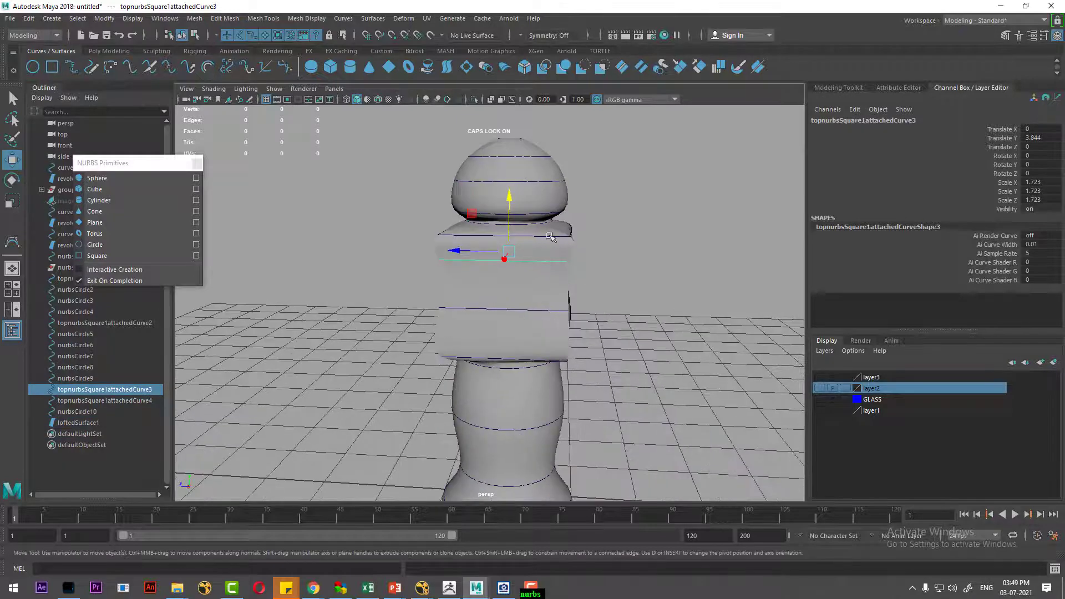
# Adjust the upper square curves, undoing an unwanted scale and raising one slightly
pyautogui.click(560, 233)
pyautogui.press('r')
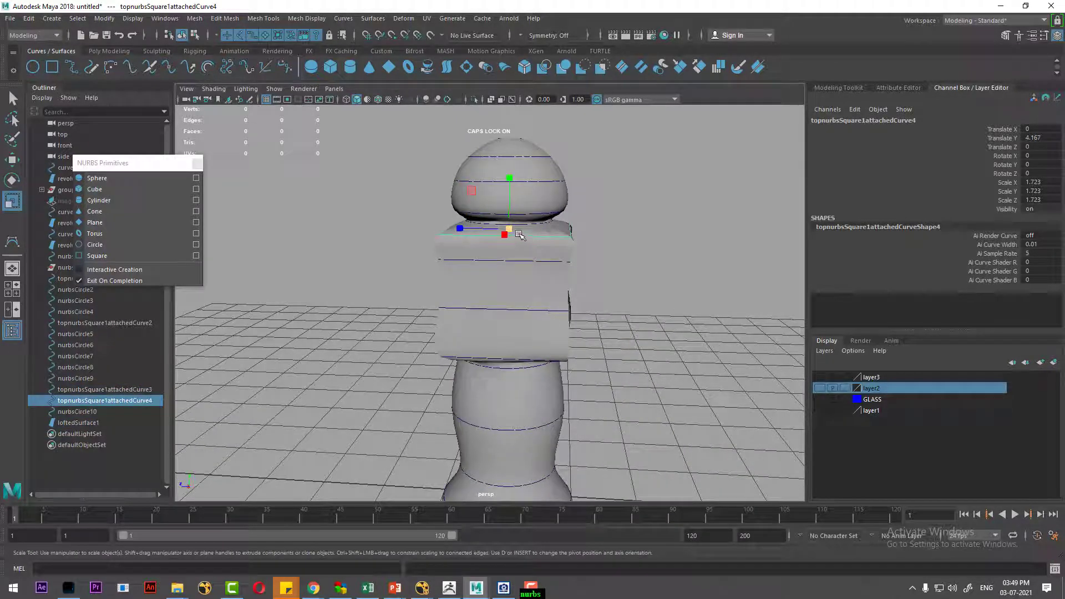
pyautogui.moveTo(511, 227); pyautogui.dragTo(508, 228)
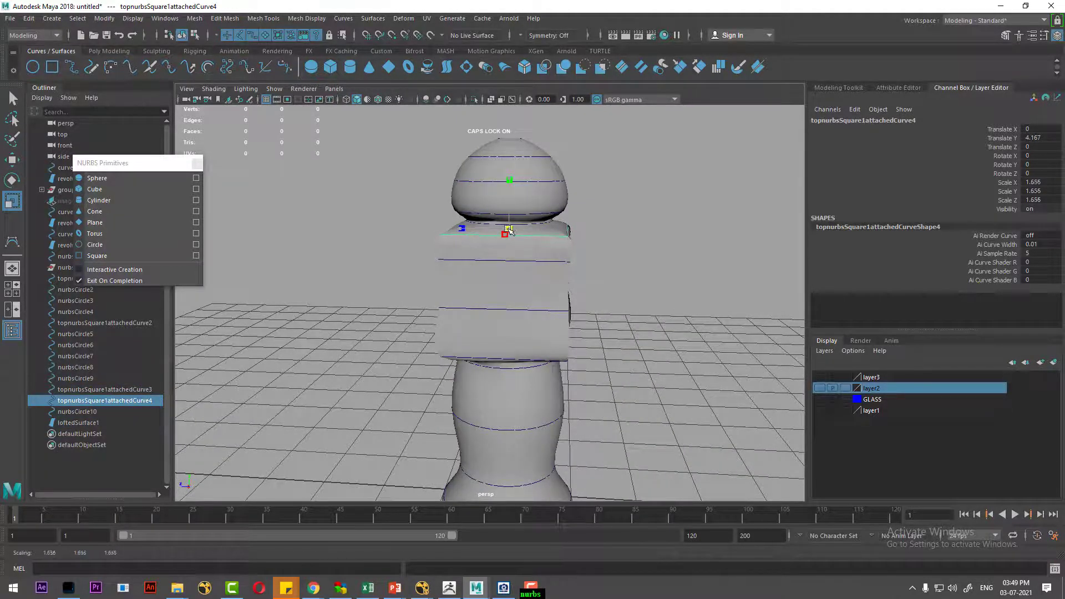
pyautogui.click(515, 261)
pyautogui.moveTo(517, 263)
pyautogui.keyDown('alt'); pyautogui.mouseDown()
pyautogui.moveTo(496, 268)
pyautogui.moveTo(505, 256)
pyautogui.mouseUp(); pyautogui.keyUp('alt')
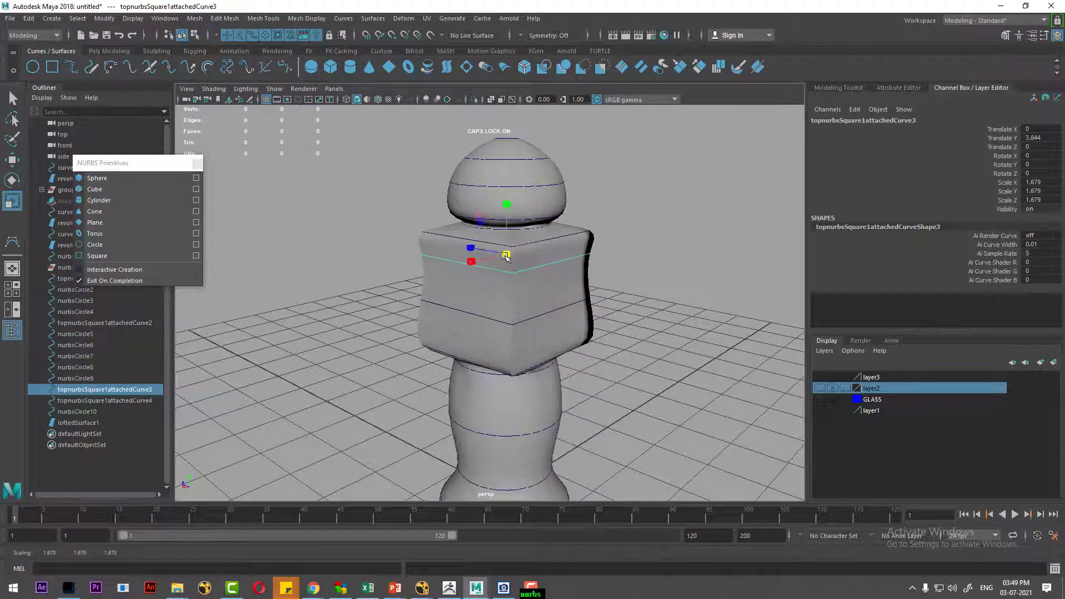
pyautogui.hotkey('ctrl', 'z')
pyautogui.press('w')
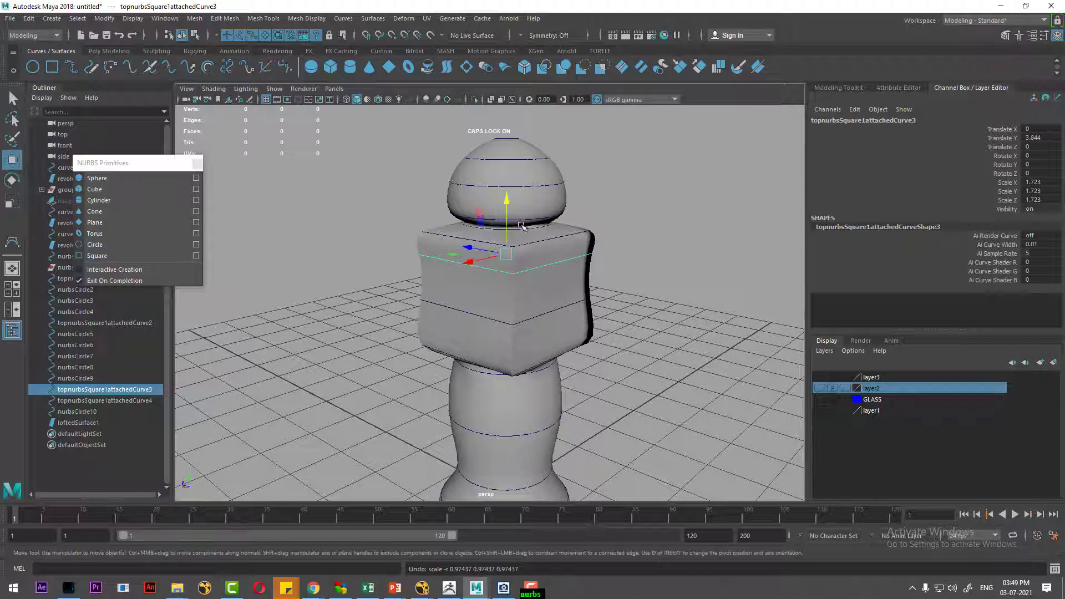
pyautogui.moveTo(509, 197); pyautogui.dragTo(508, 183)
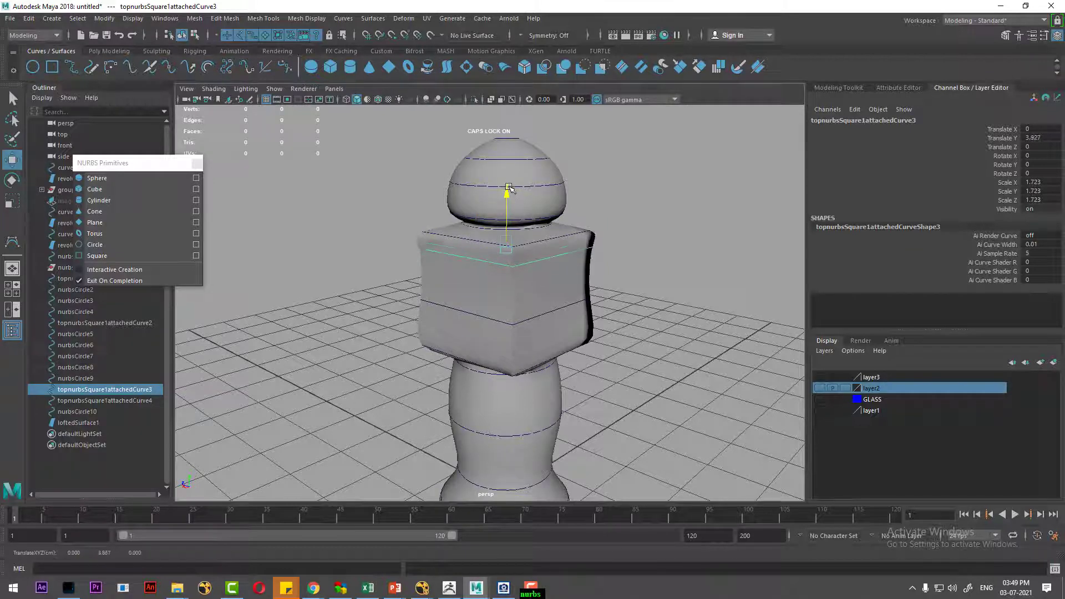
# Lower the block's bottom square curve to stretch the pawn's middle block
pyautogui.click(497, 322)
pyautogui.click(598, 318)
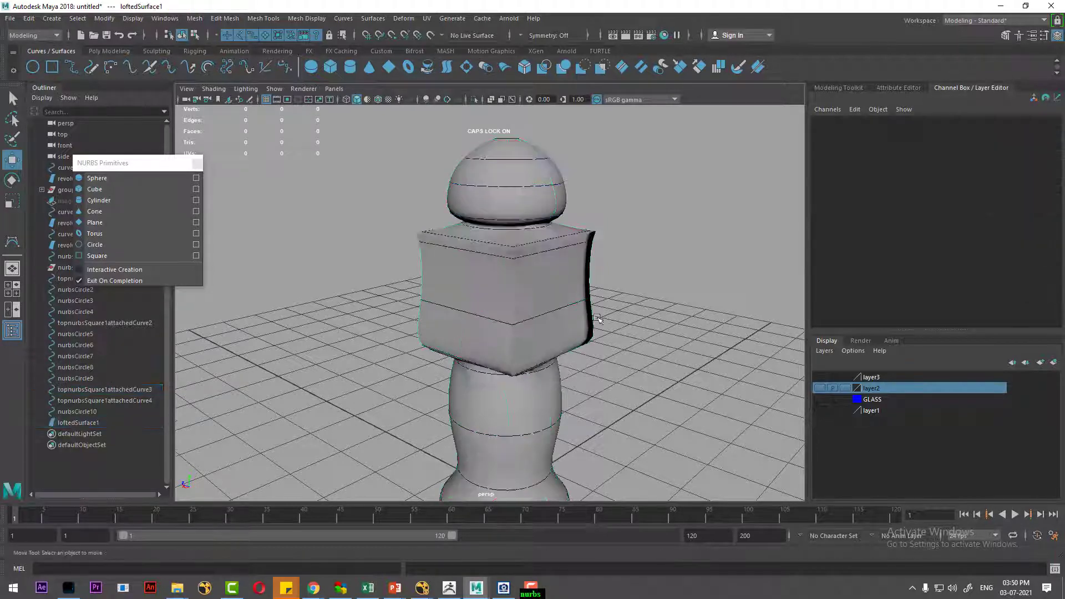
pyautogui.click(555, 315)
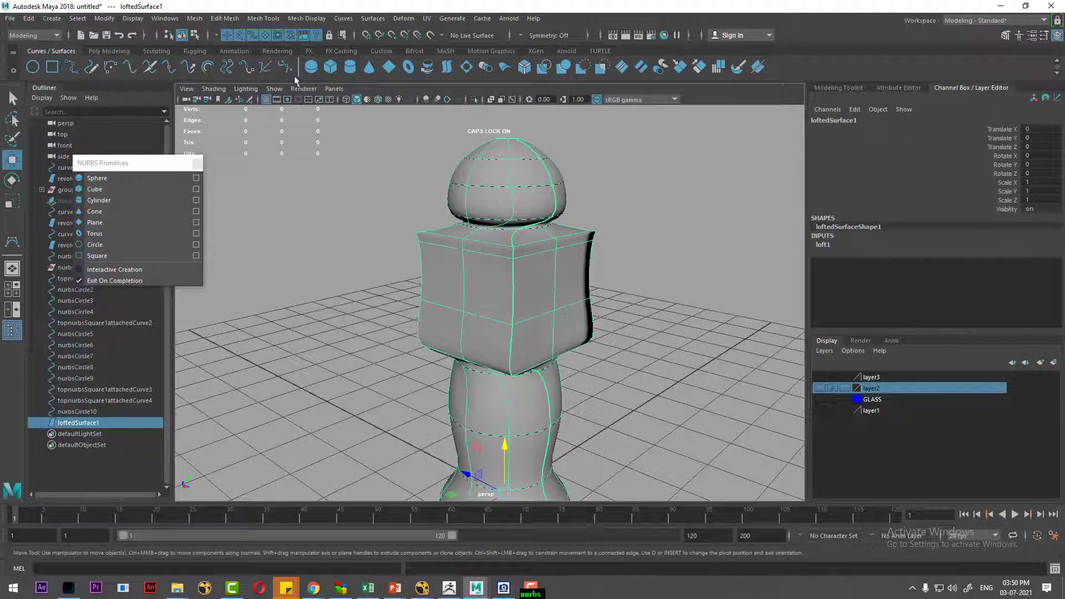
pyautogui.click(650, 286)
pyautogui.click(560, 307)
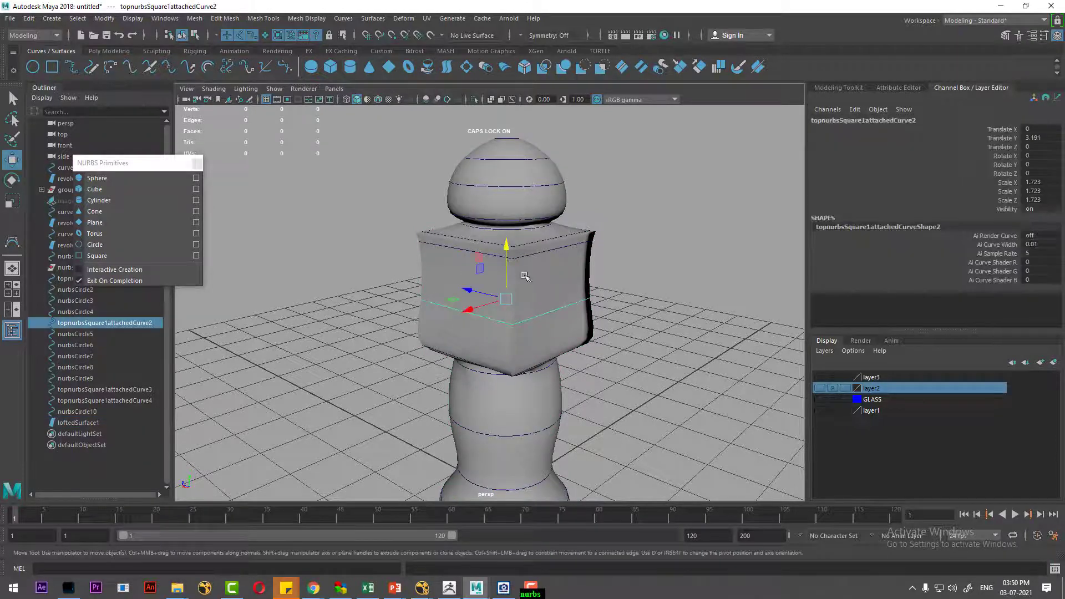
pyautogui.moveTo(504, 249)
pyautogui.mouseDown()
pyautogui.moveTo(502, 271)
pyautogui.moveTo(509, 260)
pyautogui.mouseUp()
pyautogui.click(531, 250)
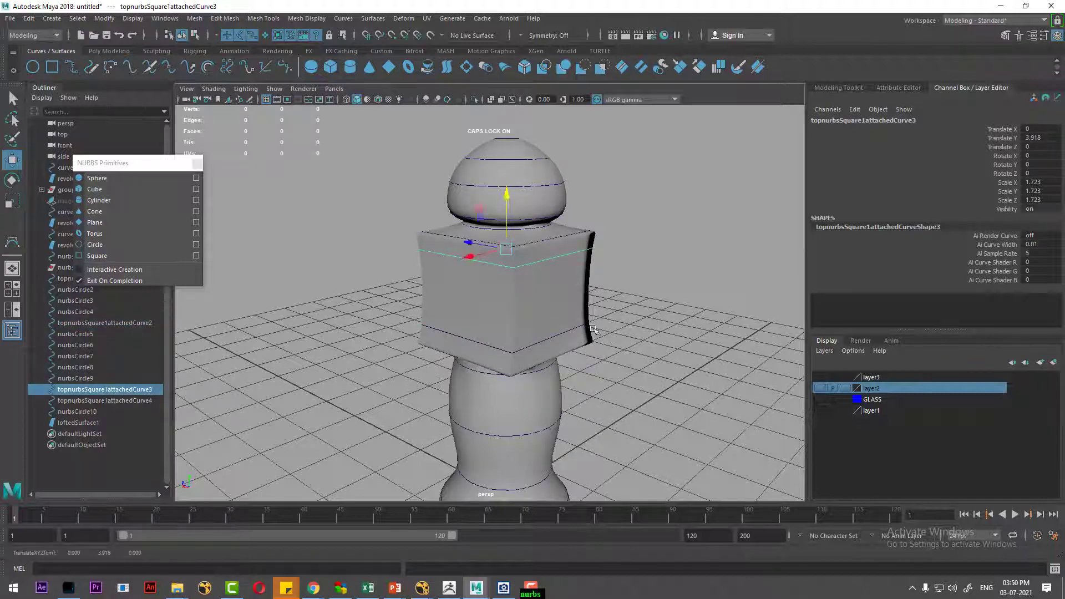
pyautogui.keyDown('alt'); pyautogui.moveTo(593, 330); pyautogui.dragTo(515, 332); pyautogui.keyUp('alt')
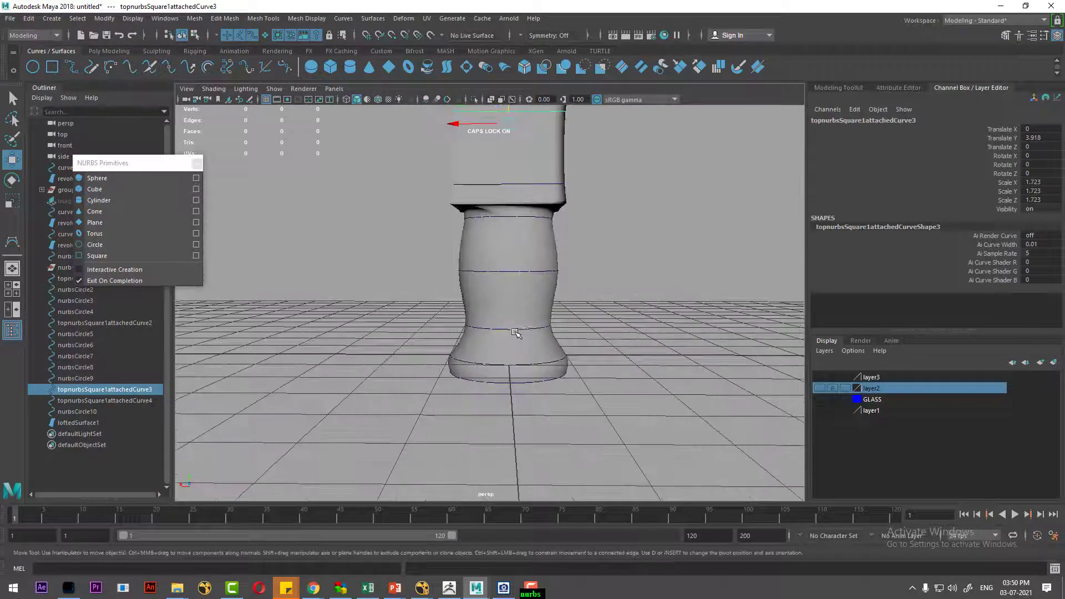
# Narrow one base ring and rotate ring nurbsCircle4 back to nearly straight
pyautogui.click(515, 332)
pyautogui.press('r')
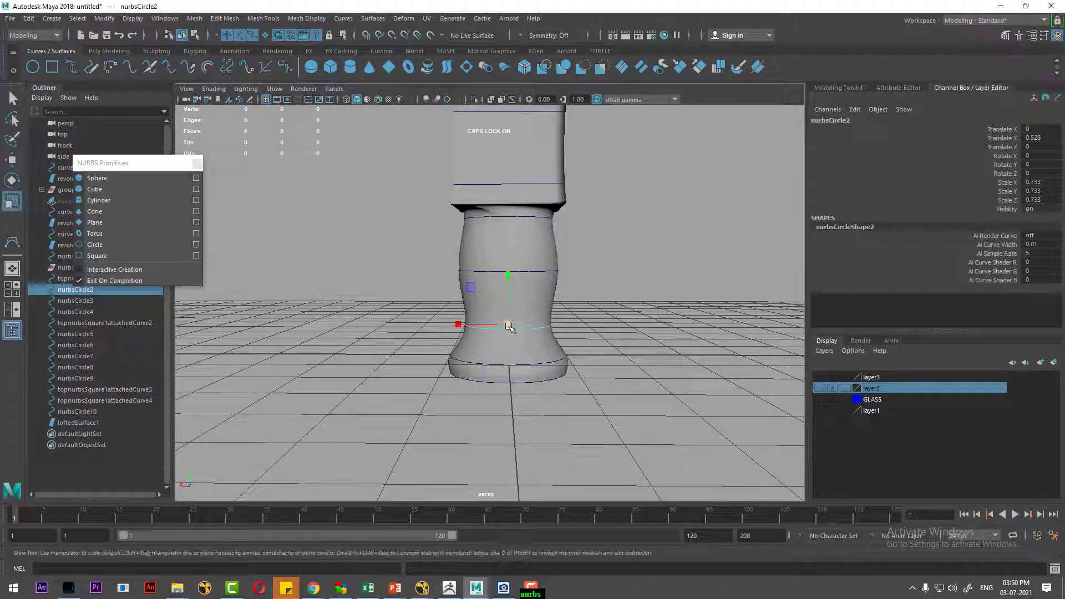
pyautogui.moveTo(507, 324); pyautogui.dragTo(497, 332)
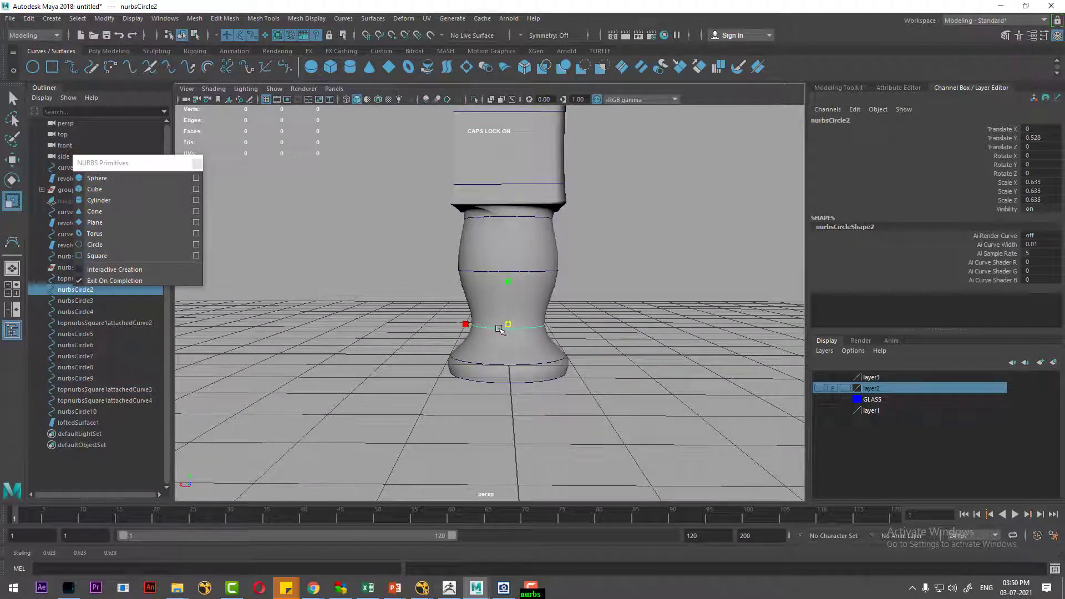
pyautogui.click(522, 217)
pyautogui.press('e')
pyautogui.moveTo(525, 218); pyautogui.dragTo(475, 222)
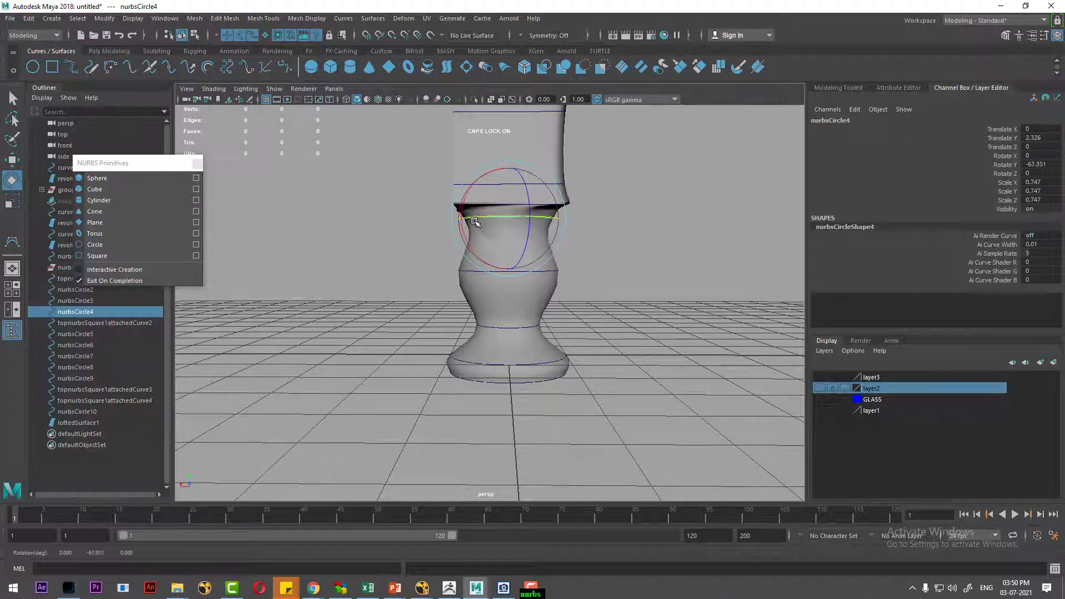
pyautogui.keyDown('alt'); pyautogui.moveTo(622, 270); pyautogui.dragTo(663, 284); pyautogui.keyUp('alt')
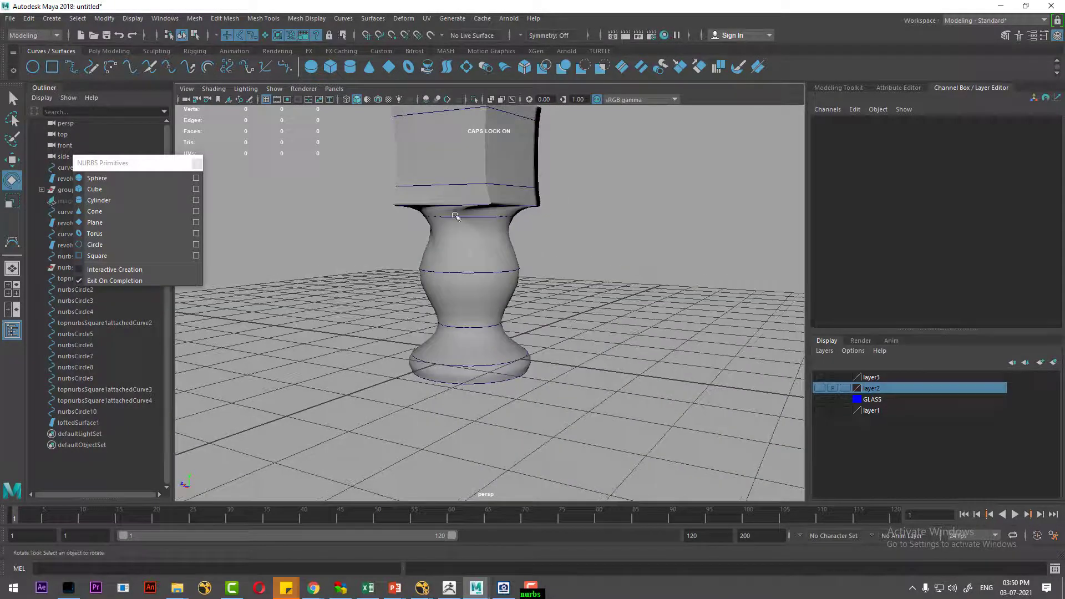
pyautogui.moveTo(465, 220)
pyautogui.mouseDown()
pyautogui.moveTo(522, 216)
pyautogui.moveTo(564, 269)
pyautogui.mouseUp()
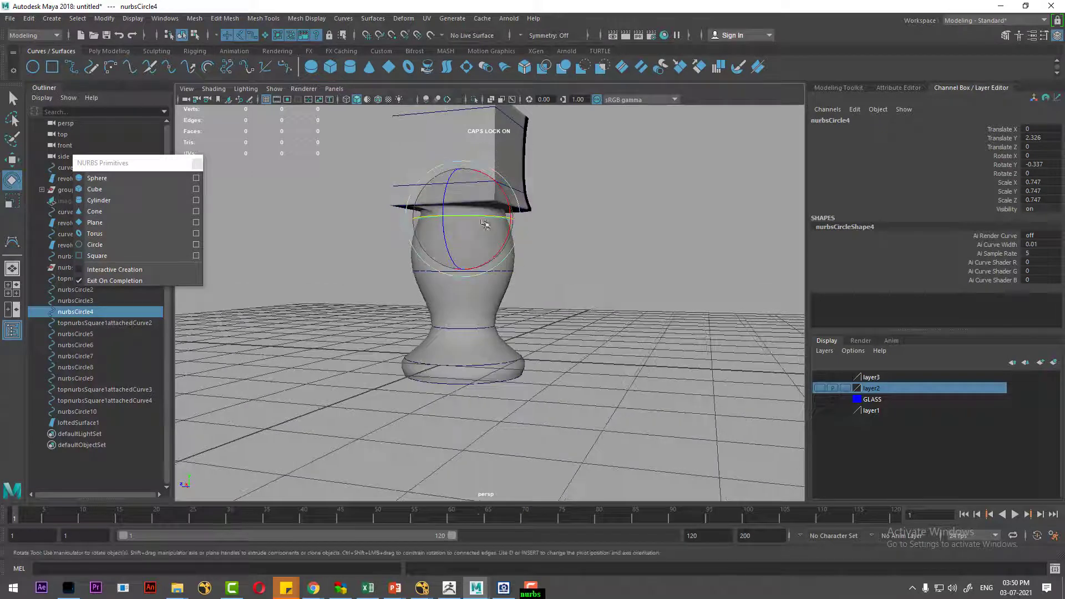
pyautogui.moveTo(510, 222)
pyautogui.mouseDown()
pyautogui.moveTo(471, 217)
pyautogui.moveTo(500, 233)
pyautogui.mouseUp()
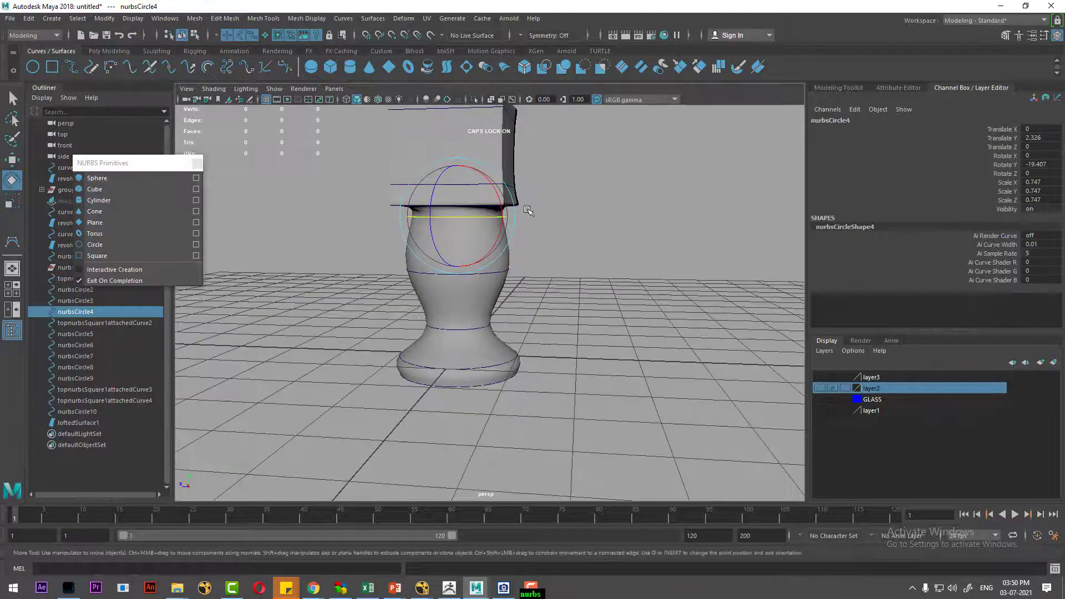
# Raise nurbsCircle4, nurbsCircle3 and nurbsCircle2 up the leg and hide the ground grid
pyautogui.press('w')
pyautogui.moveTo(465, 168); pyautogui.dragTo(458, 160)
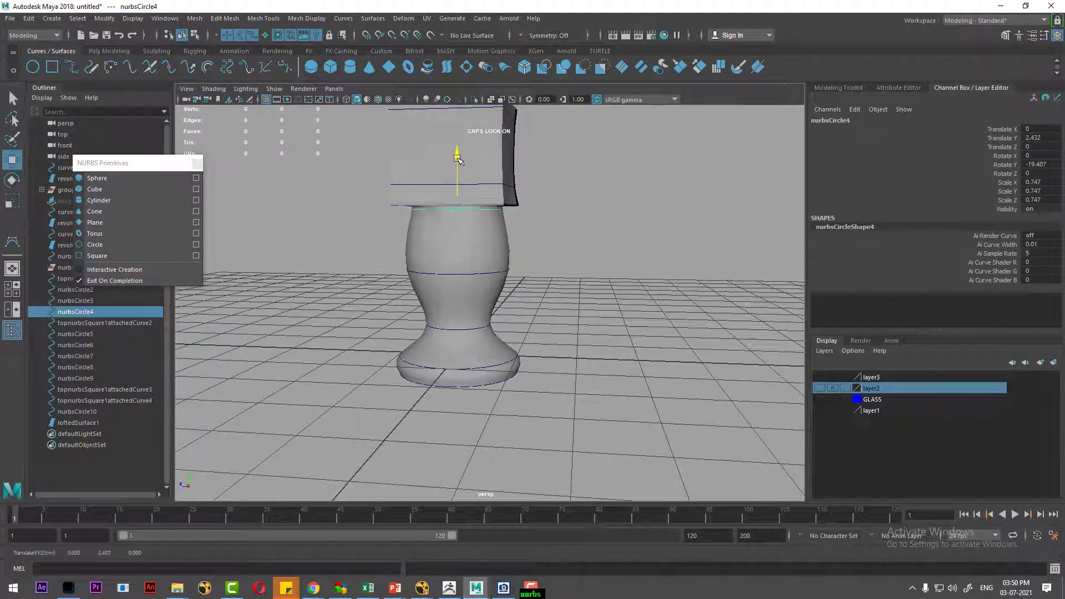
pyautogui.click(468, 273)
pyautogui.moveTo(458, 227); pyautogui.dragTo(456, 203)
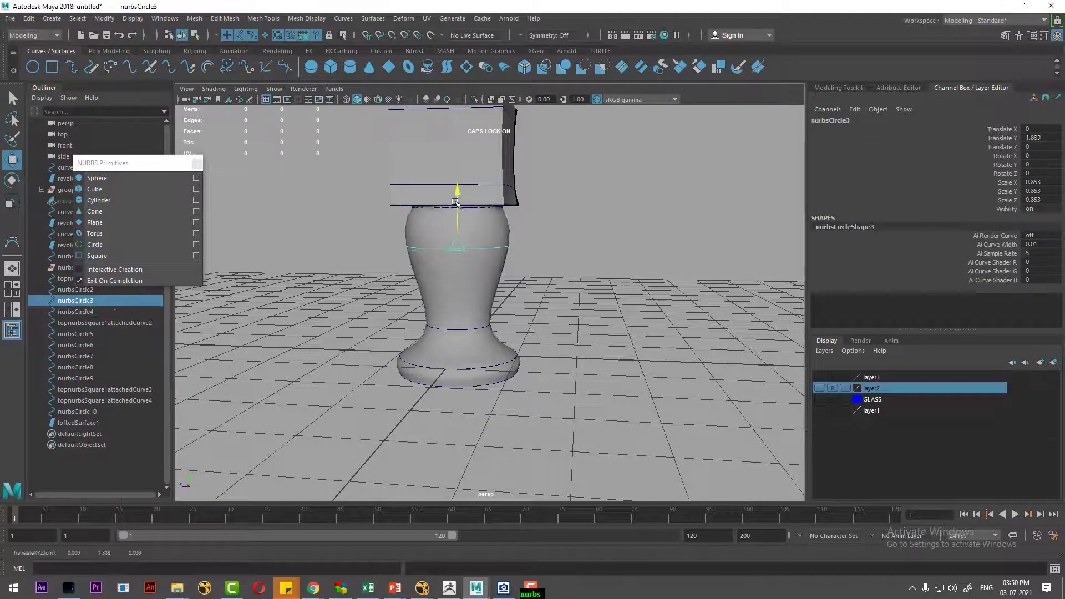
pyautogui.click(453, 328)
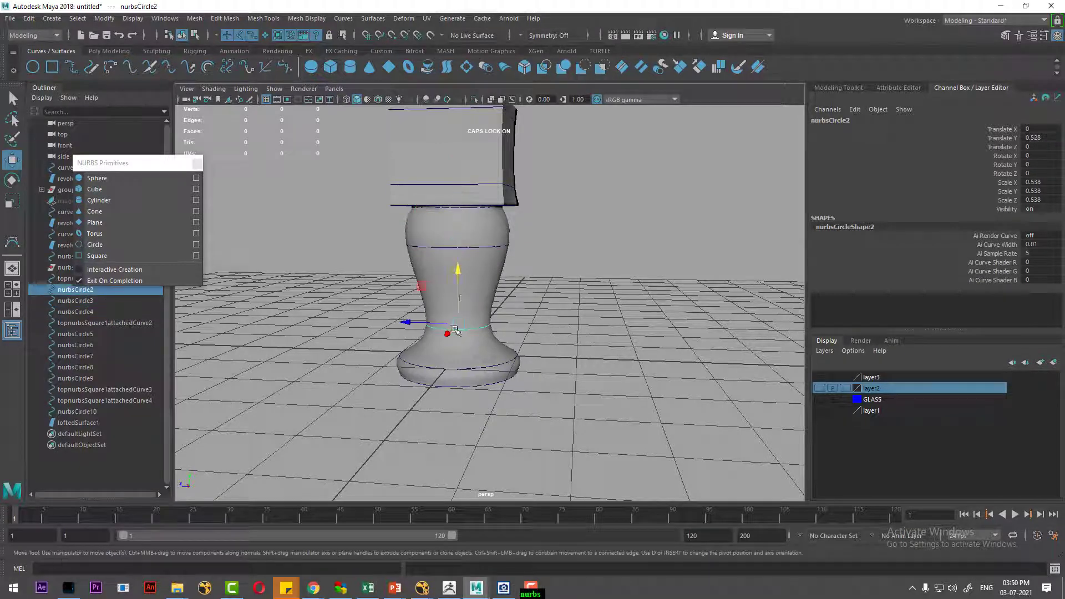
pyautogui.moveTo(459, 281); pyautogui.dragTo(457, 259)
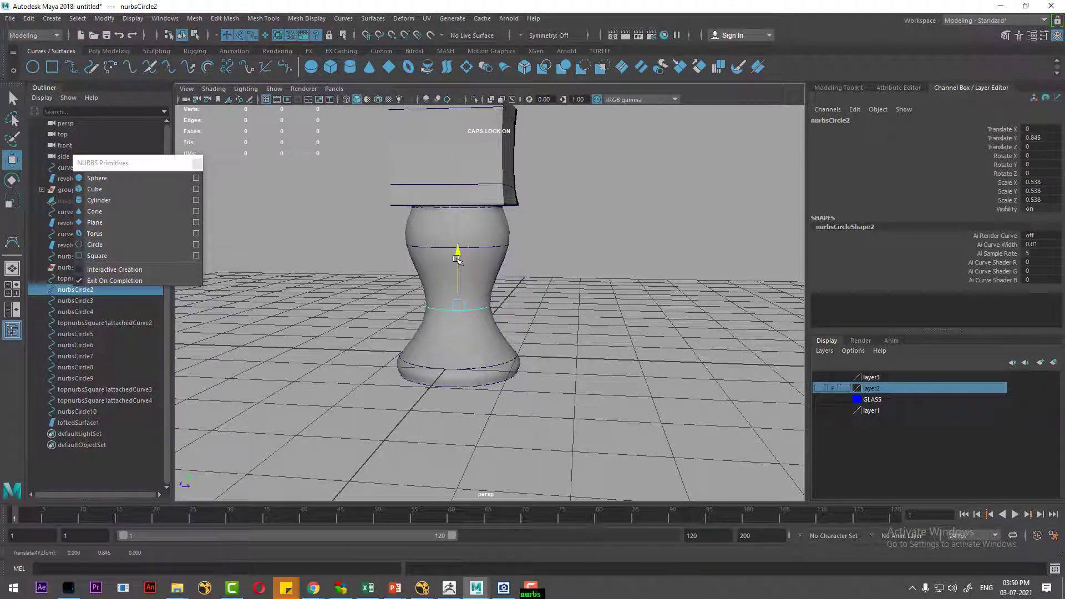
pyautogui.click(267, 99)
# Scale the bottom rings to 0.97 and raise nurbsCircle1 to Translate Y 0.34
pyautogui.click(461, 387)
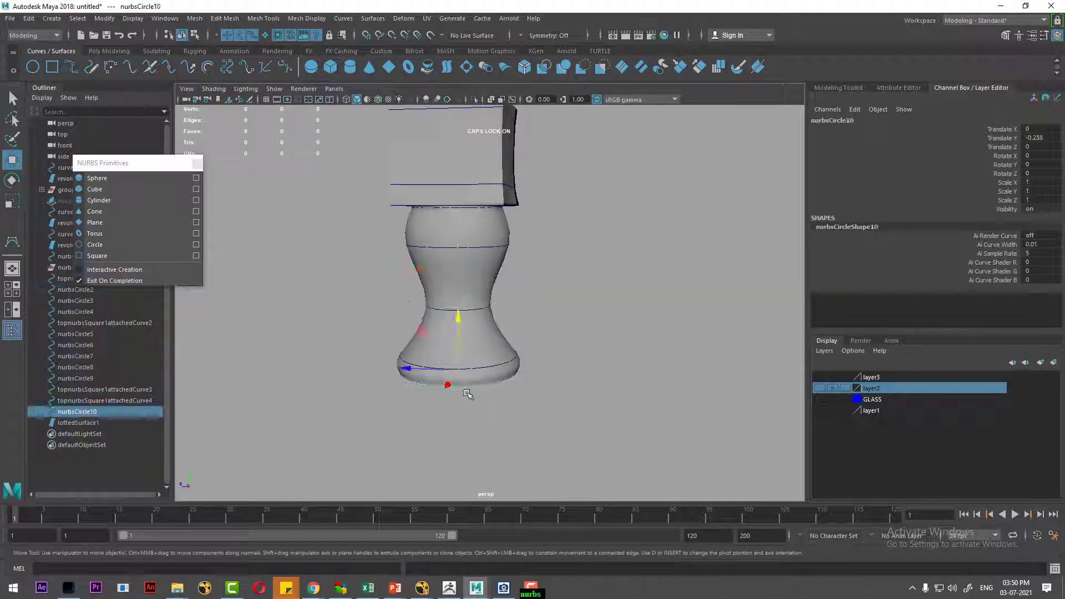
pyautogui.press('r')
pyautogui.keyDown('shift'); pyautogui.click(517, 356); pyautogui.keyUp('shift')
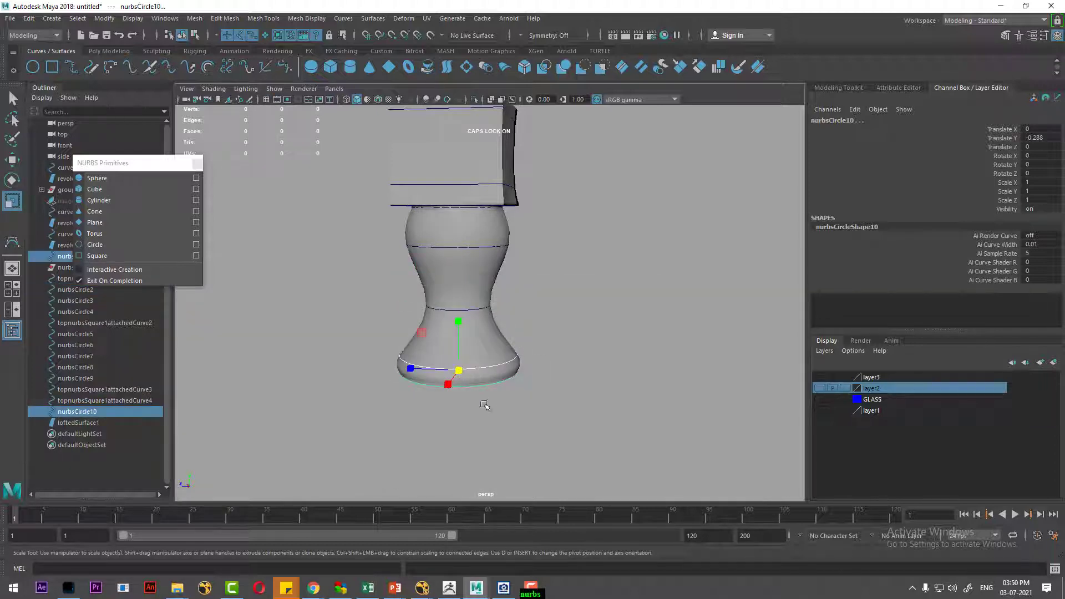
pyautogui.moveTo(465, 374); pyautogui.dragTo(471, 378)
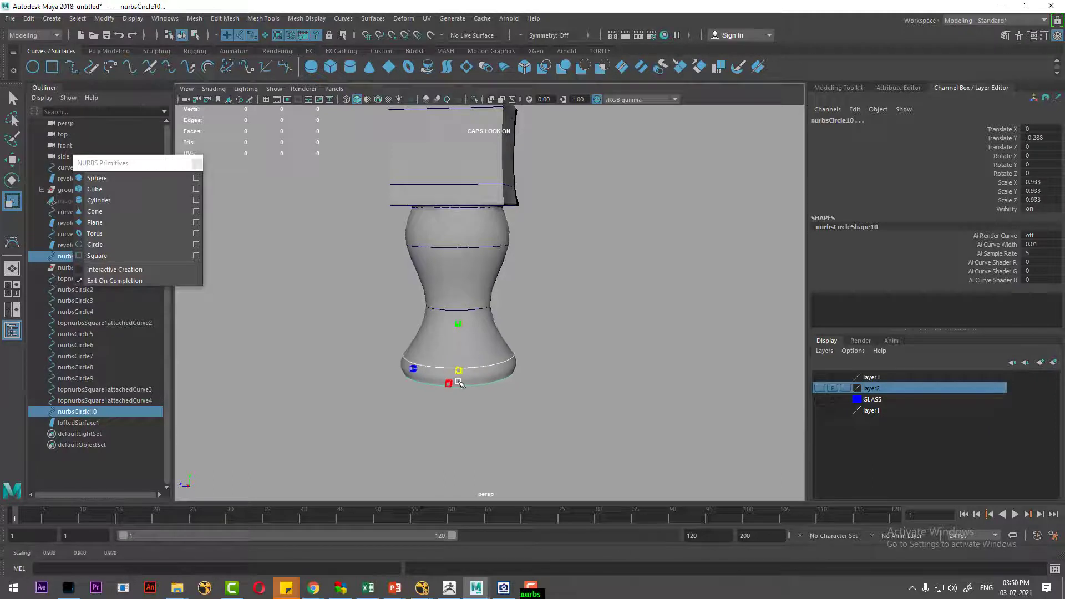
pyautogui.click(477, 367)
pyautogui.press('w')
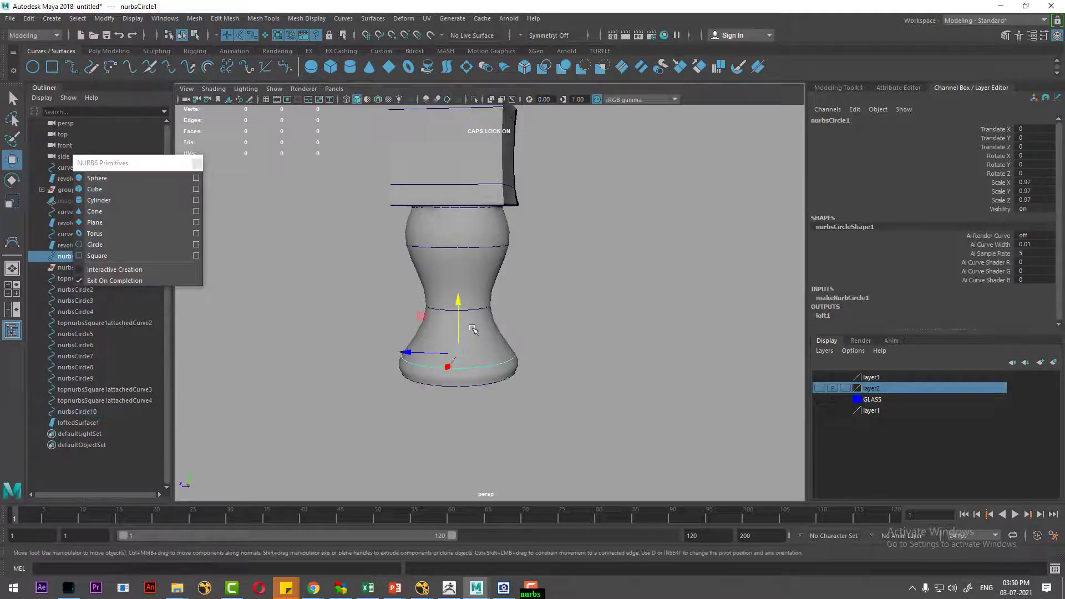
pyautogui.moveTo(460, 305); pyautogui.dragTo(460, 287)
pyautogui.moveTo(473, 375)
pyautogui.keyDown('alt'); pyautogui.mouseDown()
pyautogui.moveTo(552, 252)
pyautogui.moveTo(564, 304)
pyautogui.moveTo(549, 325)
pyautogui.moveTo(477, 208)
pyautogui.moveTo(478, 279)
pyautogui.mouseUp(); pyautogui.keyUp('alt')
# Shrink the top dome ring and lower nurbsCircle8 slightly to round the dome
pyautogui.click(471, 199)
pyautogui.press('r')
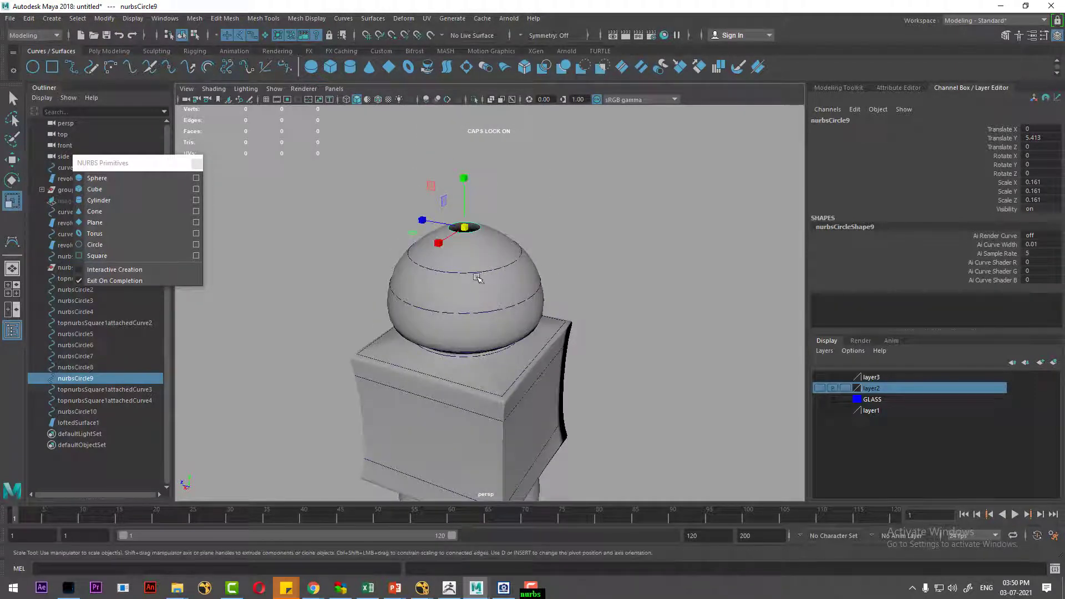
pyautogui.moveTo(464, 228)
pyautogui.mouseDown()
pyautogui.moveTo(442, 241)
pyautogui.moveTo(483, 273)
pyautogui.mouseUp()
pyautogui.click(464, 268)
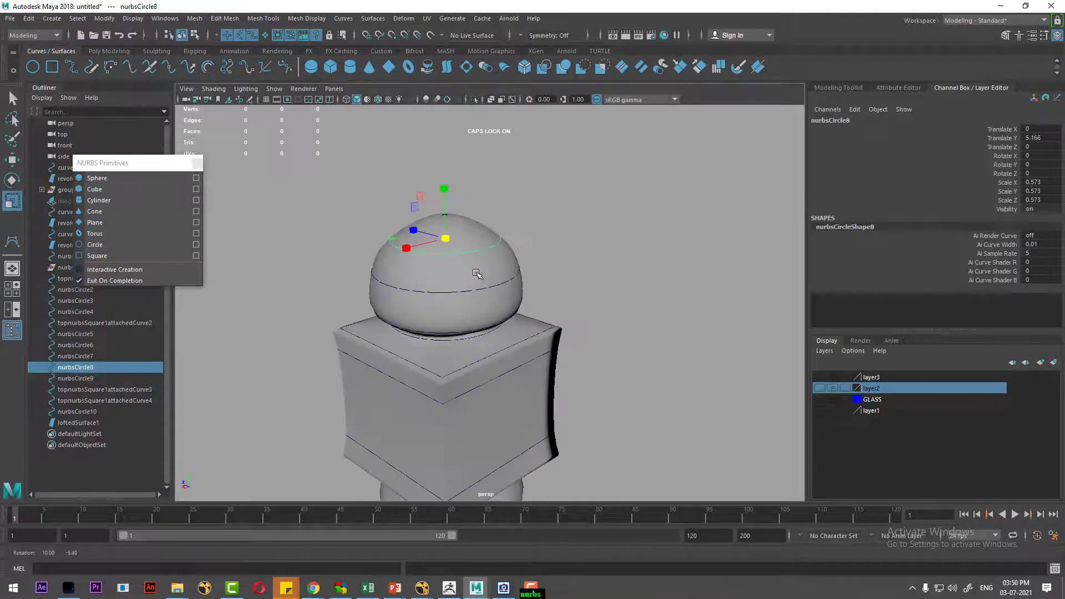
pyautogui.press('w')
pyautogui.moveTo(443, 186)
pyautogui.mouseDown()
pyautogui.moveTo(439, 197)
pyautogui.moveTo(438, 189)
pyautogui.mouseUp()
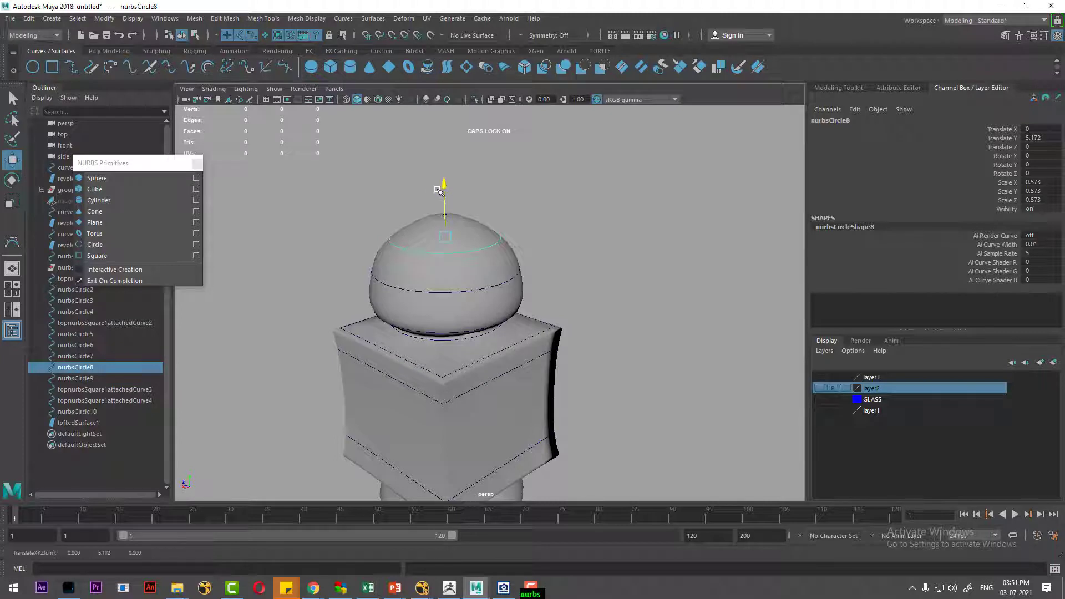
# Scale topmost ring nurbsCircle9 down to about 0.013 to close the dome tip
pyautogui.click(518, 209)
pyautogui.click(453, 221)
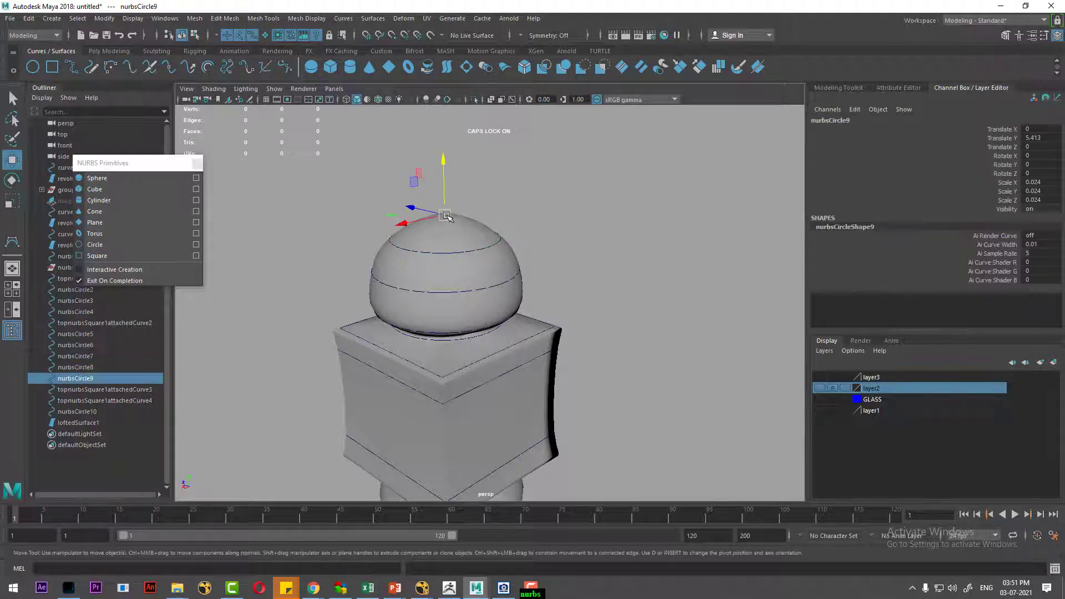
pyautogui.press('r')
pyautogui.moveTo(447, 215); pyautogui.dragTo(445, 215)
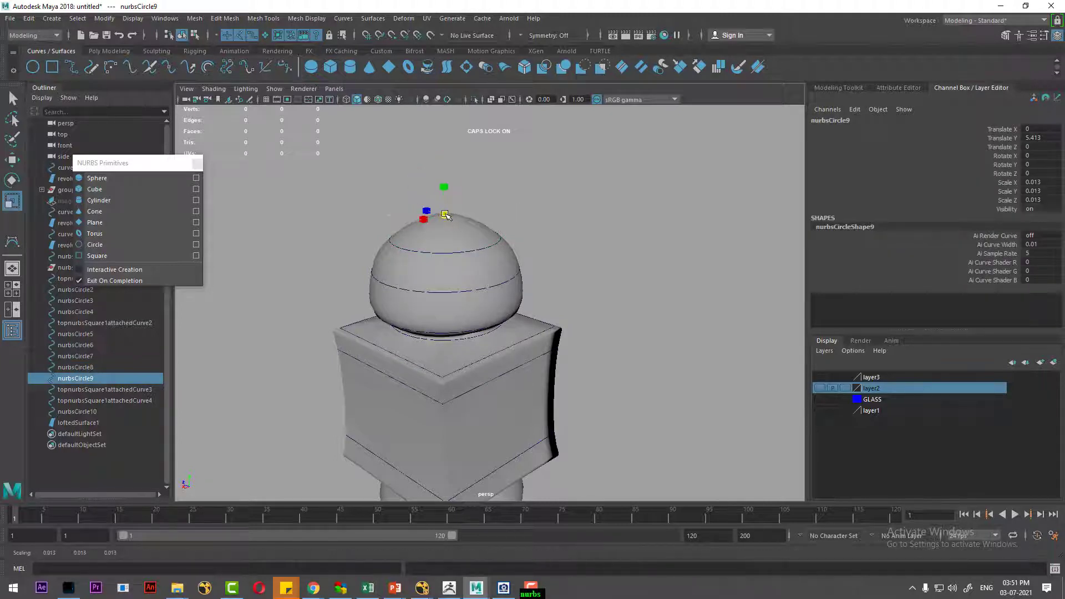
pyautogui.click(459, 290)
pyautogui.moveTo(458, 290)
pyautogui.keyDown('alt'); pyautogui.mouseDown()
pyautogui.moveTo(456, 262)
pyautogui.moveTo(371, 263)
pyautogui.moveTo(499, 277)
pyautogui.mouseUp(); pyautogui.keyUp('alt')
pyautogui.click(450, 279)
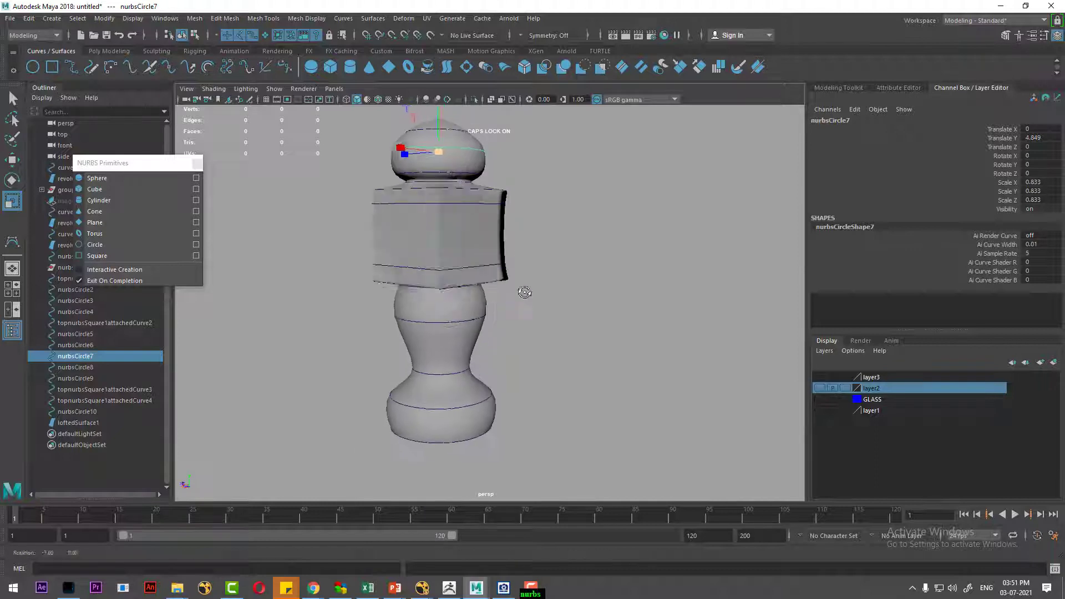
# Select profile curves nurbsCircle2–nurbsCircle10 and bring up the Edit menu's Delete by Type
pyautogui.keyDown('alt'); pyautogui.moveTo(525, 293); pyautogui.dragTo(533, 351, button='middle'); pyautogui.keyUp('alt')
pyautogui.rightClick(463, 285)
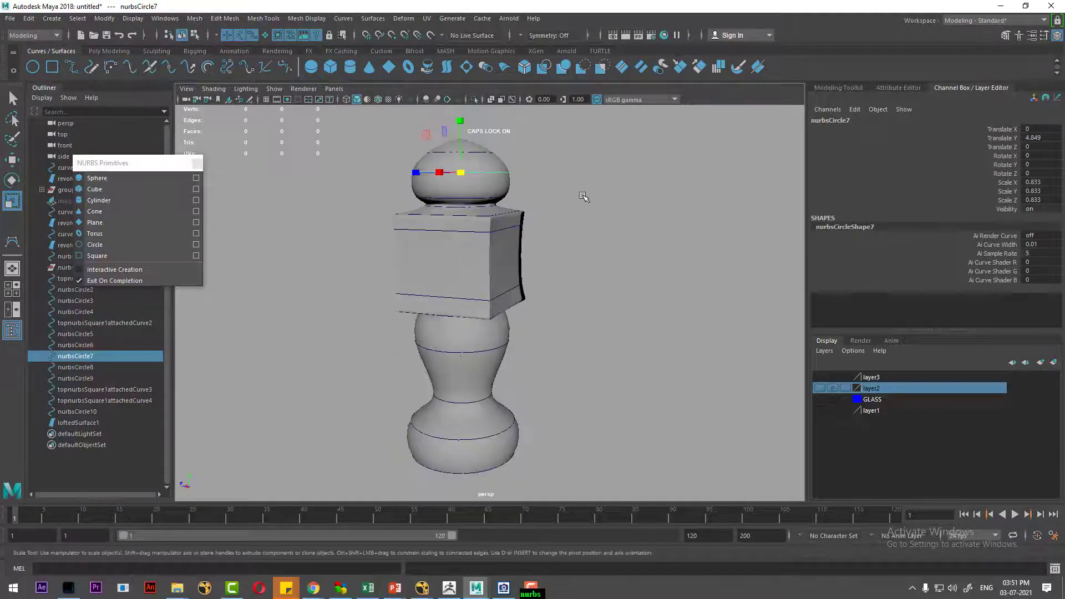
pyautogui.click(573, 207)
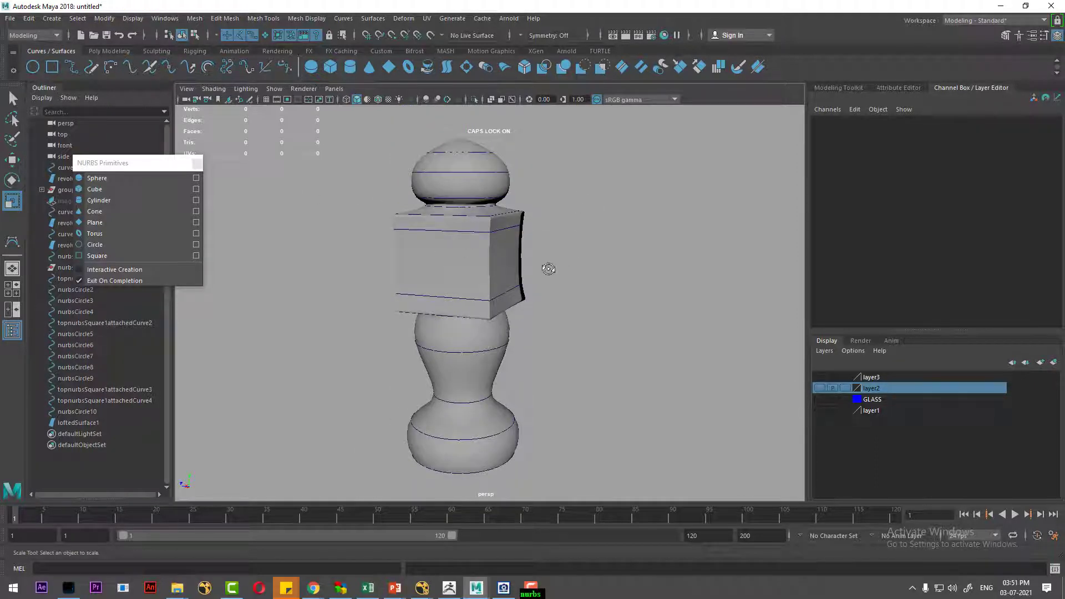
pyautogui.keyDown('alt'); pyautogui.moveTo(548, 269); pyautogui.dragTo(534, 276); pyautogui.keyUp('alt')
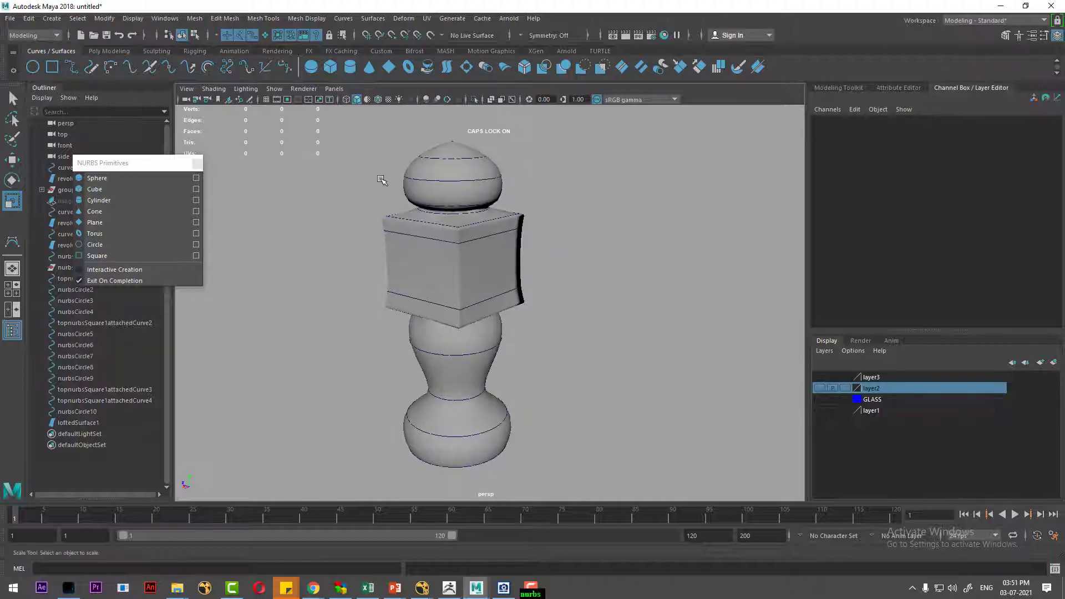
pyautogui.click(372, 21)
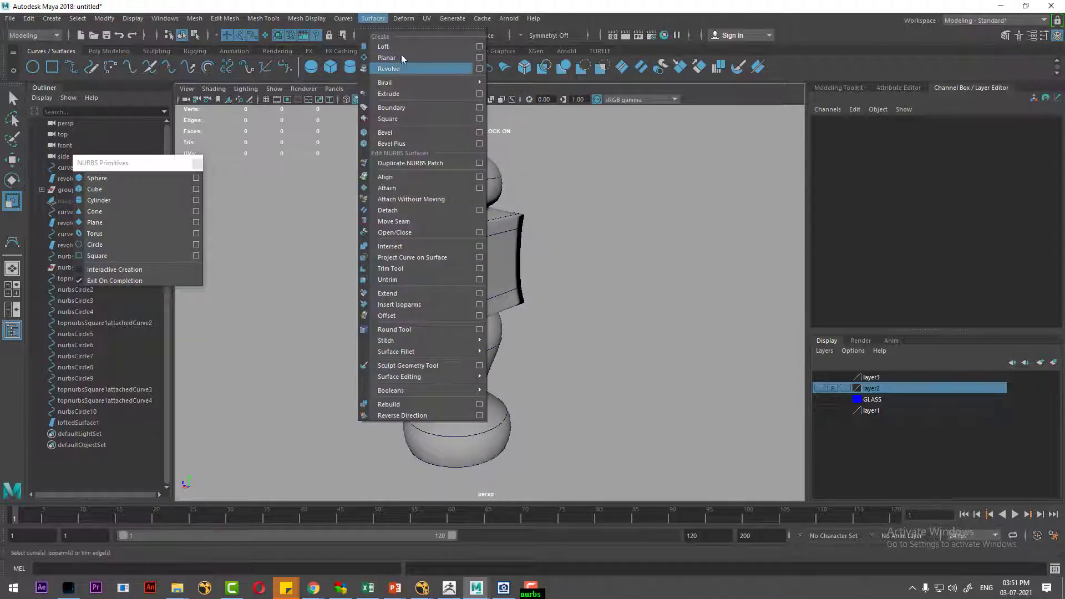
pyautogui.press('Escape')
pyautogui.hotkey('alt', 'Tab')
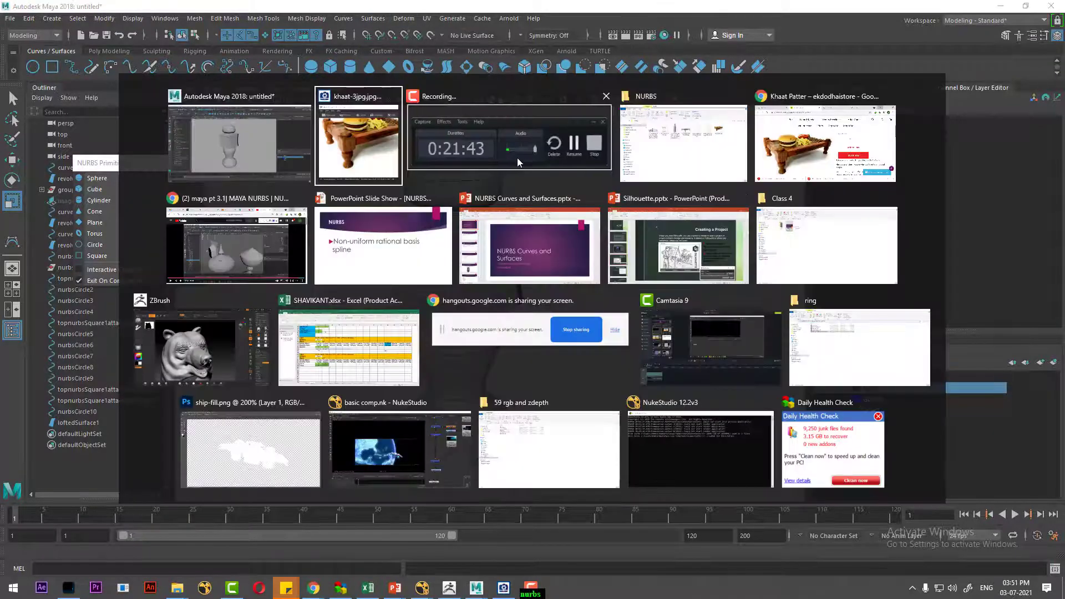
pyautogui.click(517, 158)
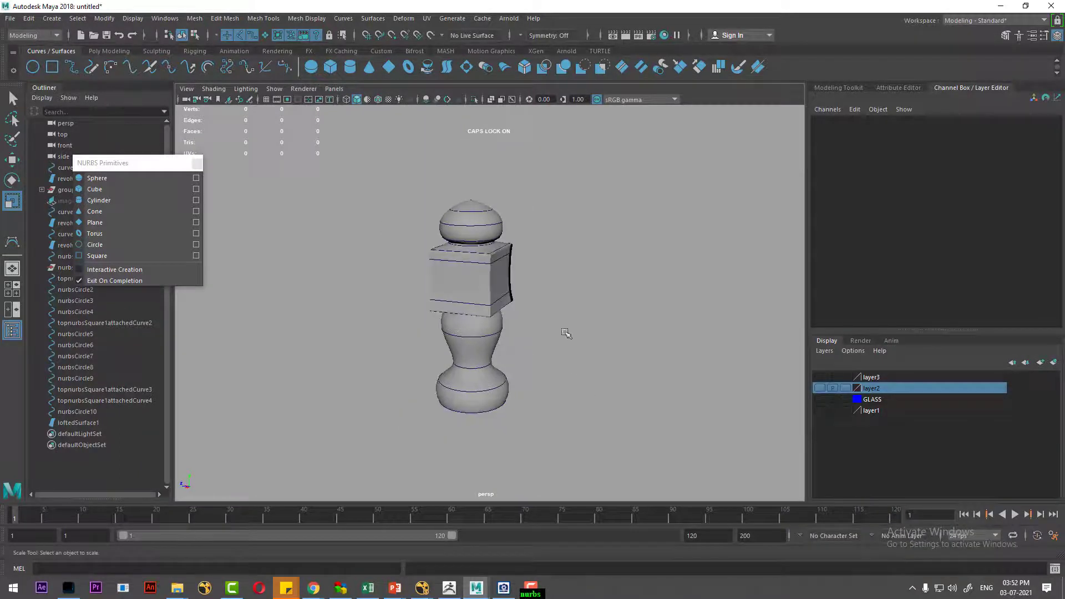
pyautogui.moveTo(445, 342); pyautogui.dragTo(319, 510)
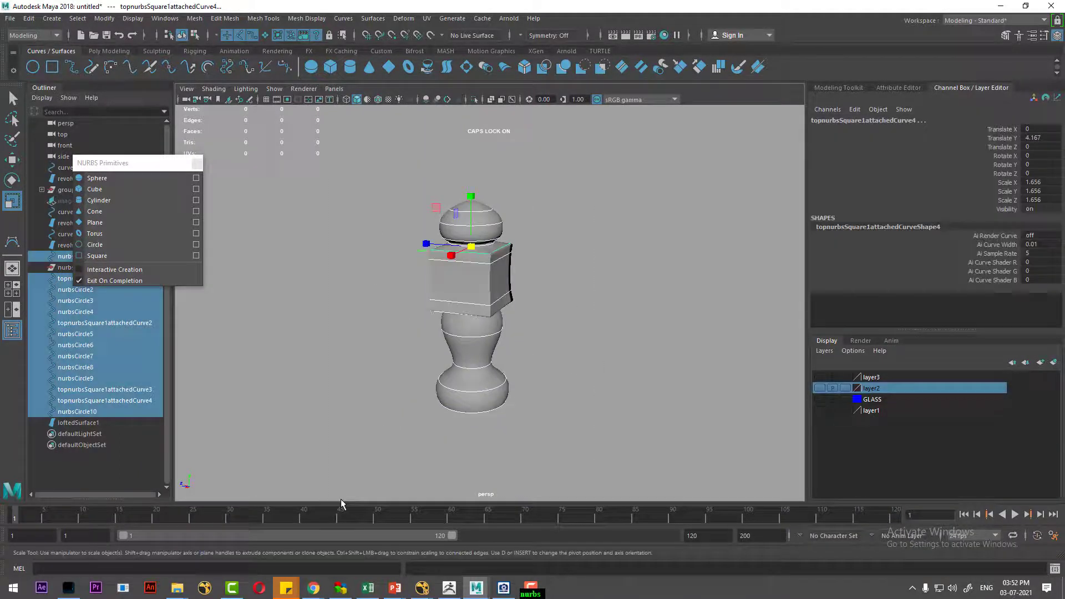
pyautogui.click(29, 19)
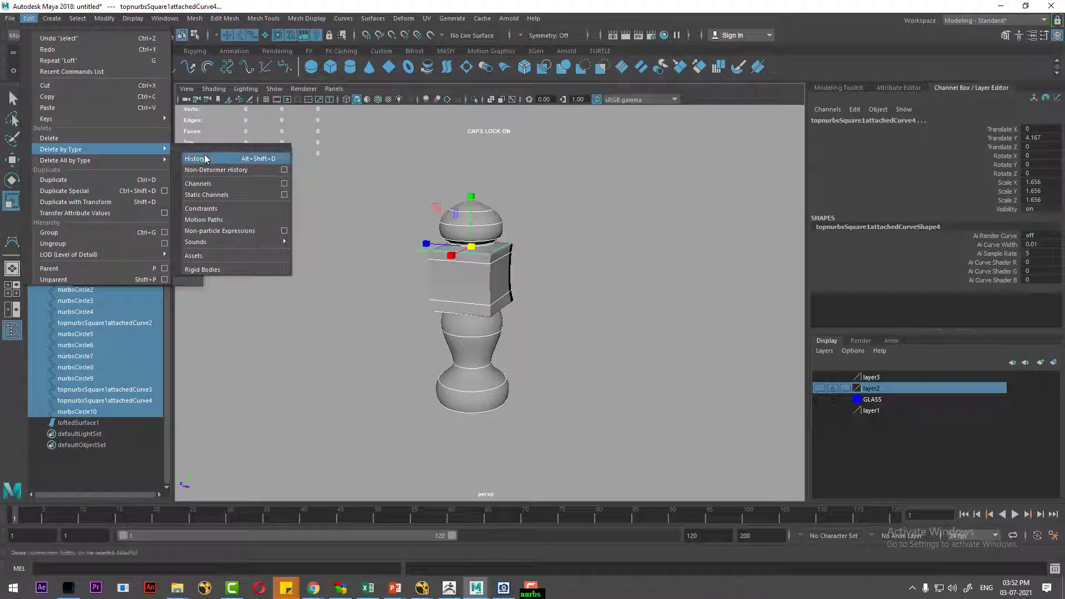
# Restore the curves and loftedSurface1 selection and delete their construction history
pyautogui.click(205, 154)
pyautogui.click(602, 218)
pyautogui.hotkey('ctrl', 'z')
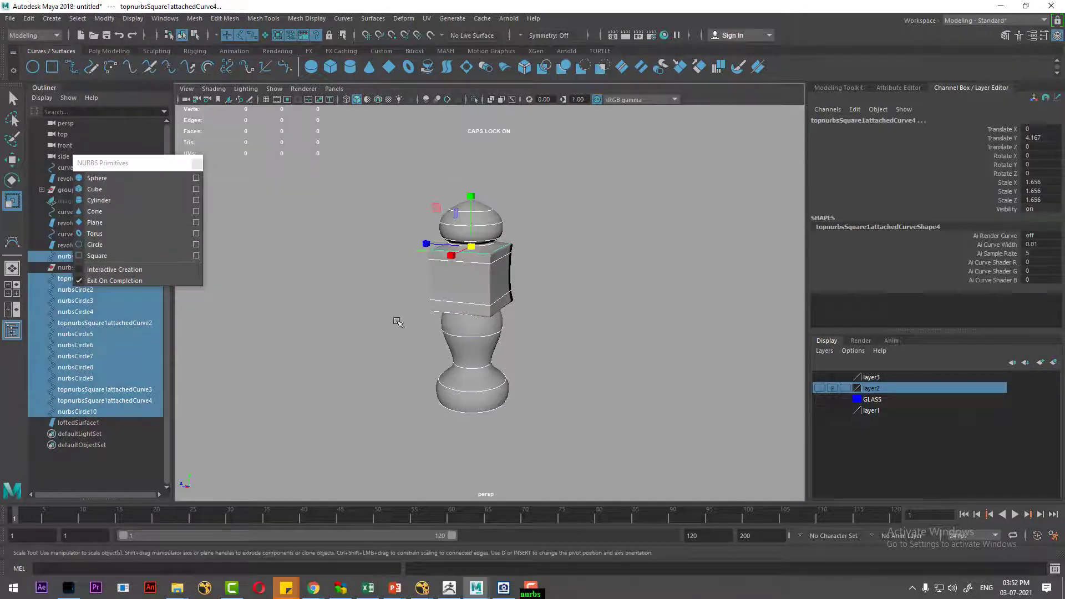
pyautogui.hotkey('ctrl', 'z')
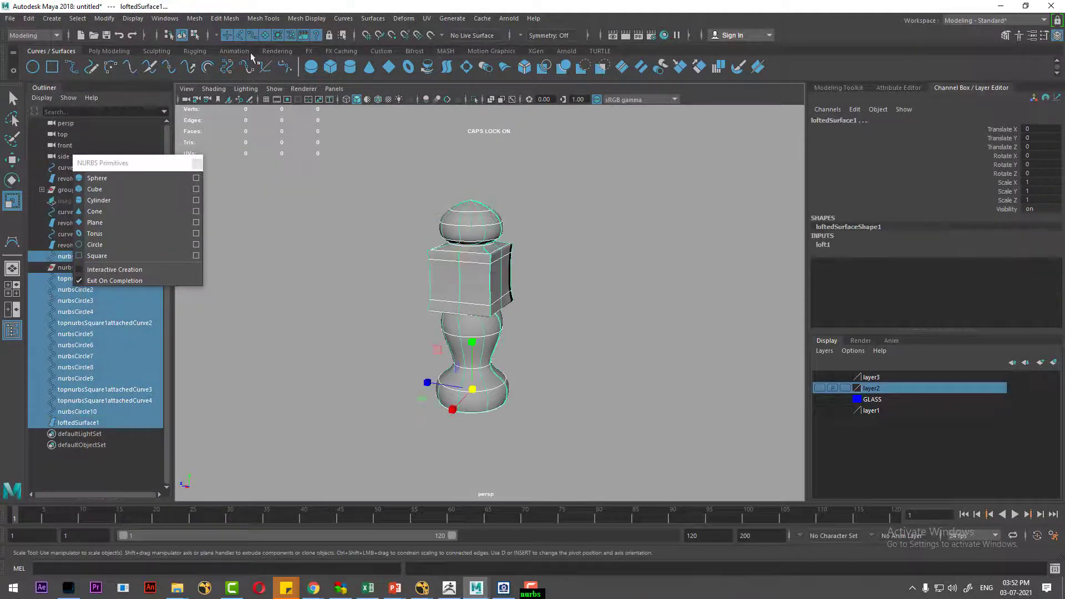
pyautogui.click(29, 19)
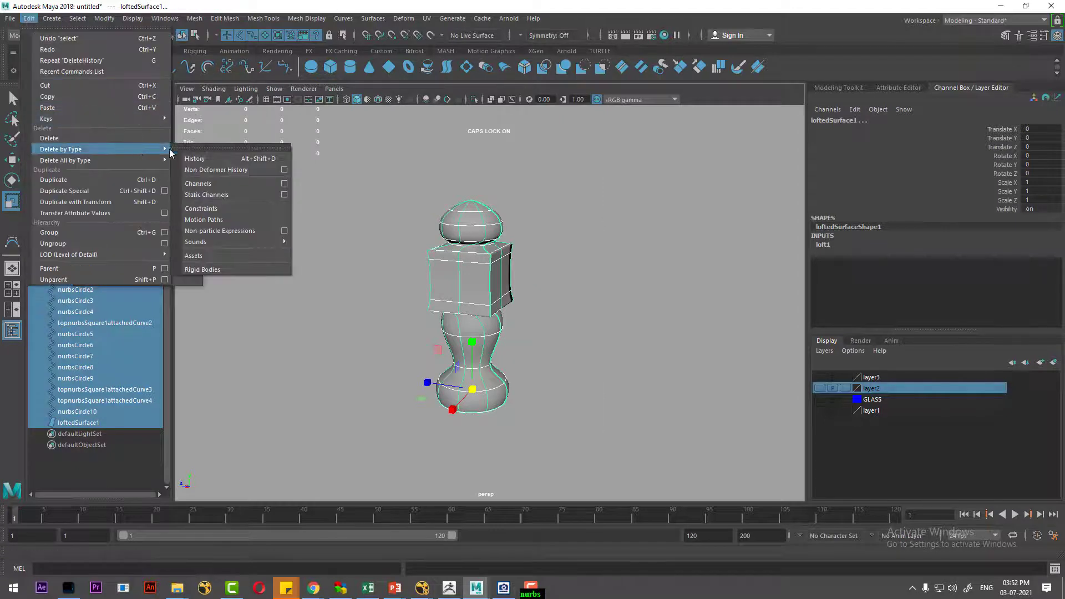
pyautogui.click(216, 155)
# Put the profile curves and lofted surface on new layer4 and hide the existing models
pyautogui.moveTo(611, 177); pyautogui.dragTo(364, 514)
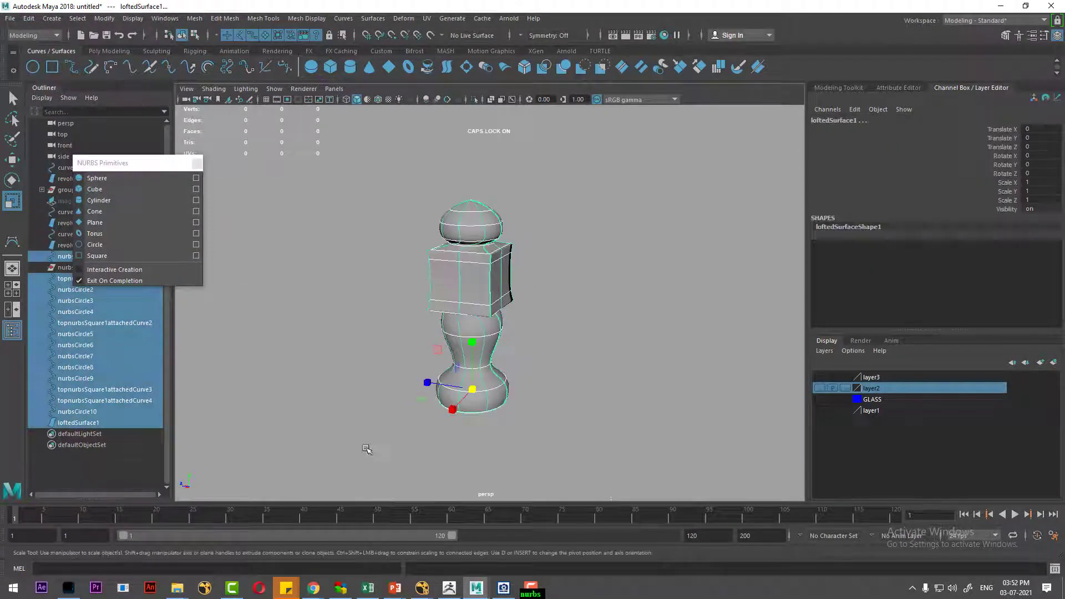
pyautogui.press('w')
pyautogui.click(1055, 363)
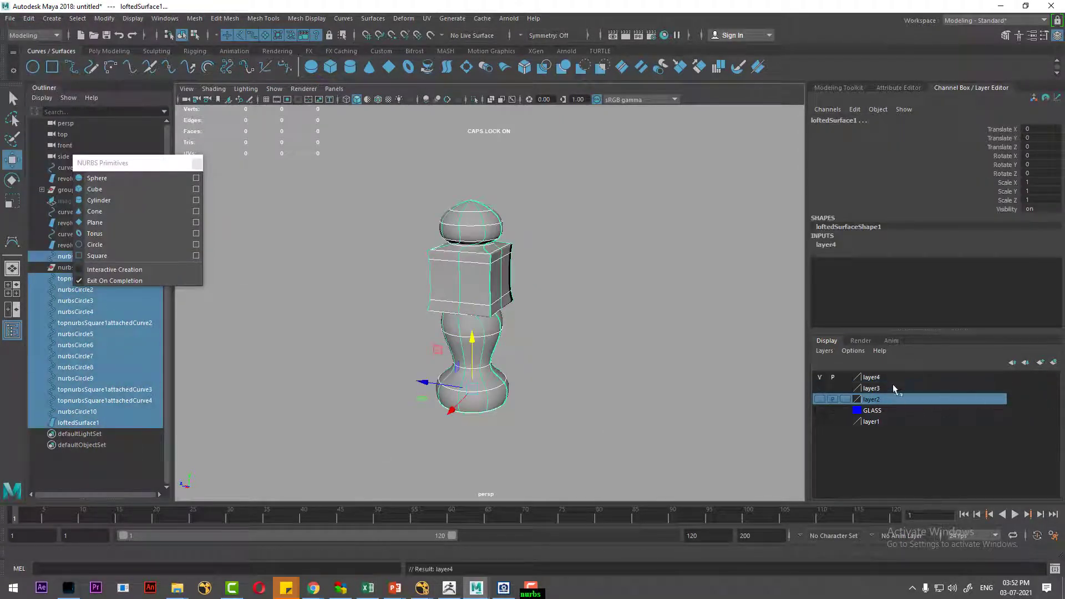
pyautogui.click(820, 377)
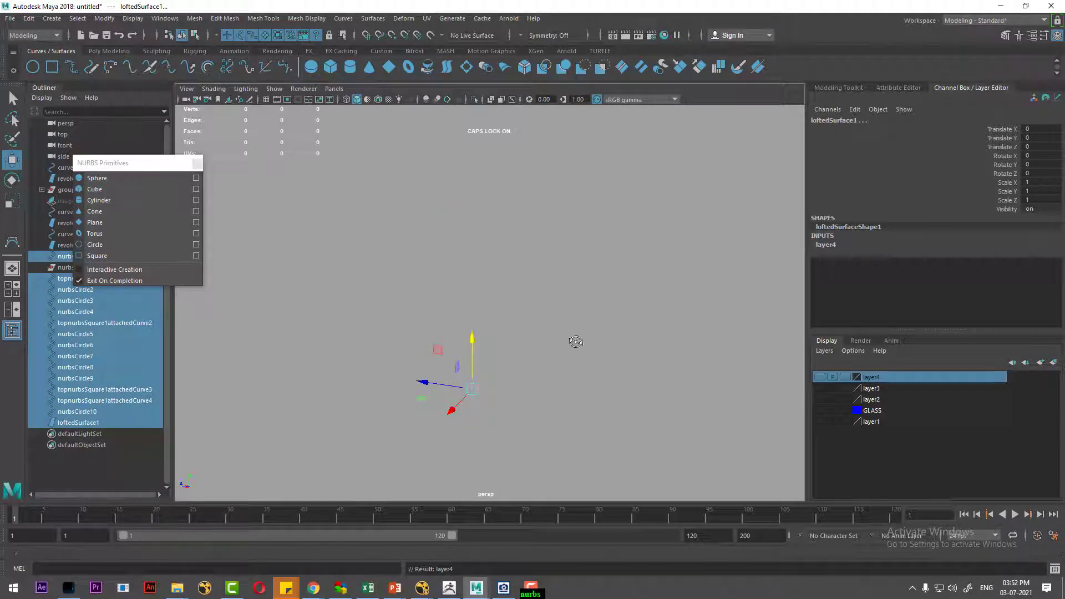
pyautogui.click(820, 411)
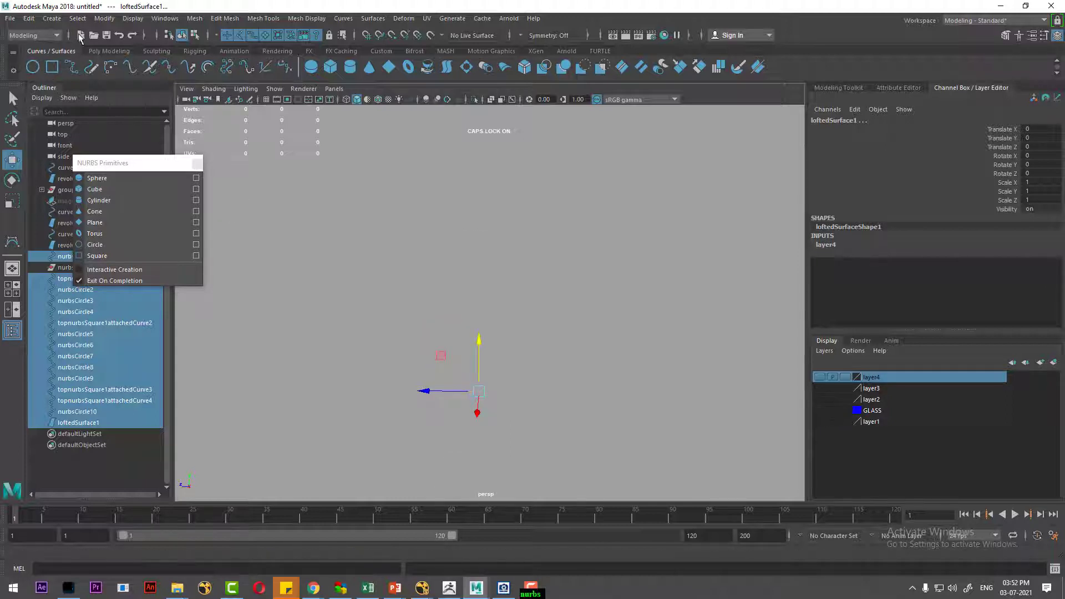
# Create a NURBS sphere at the origin and switch it to Control Vertex mode
pyautogui.click(52, 21)
pyautogui.moveTo(85, 58)
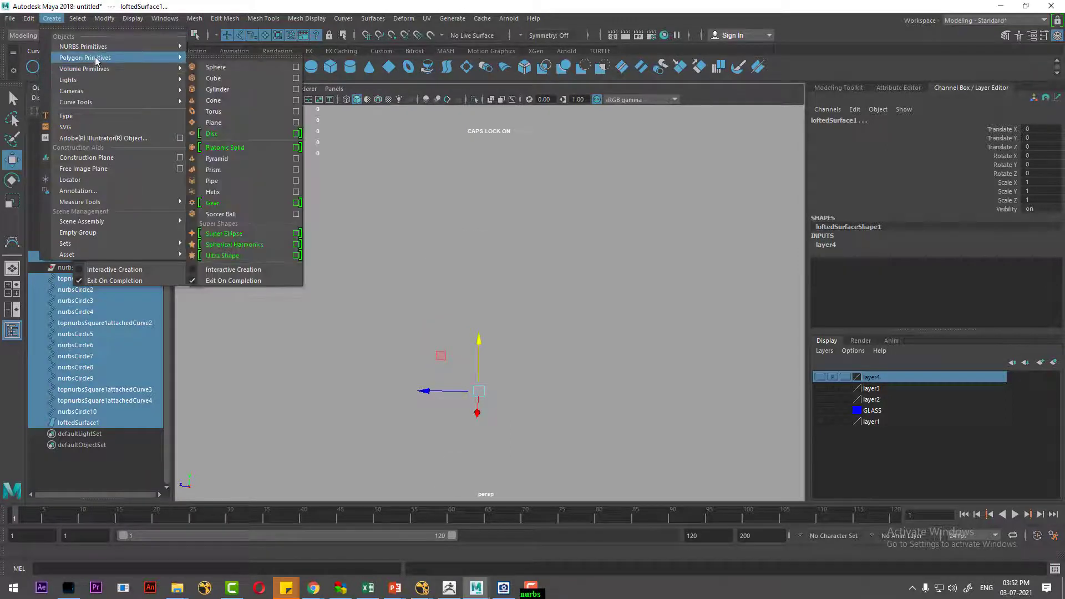
pyautogui.click(222, 56)
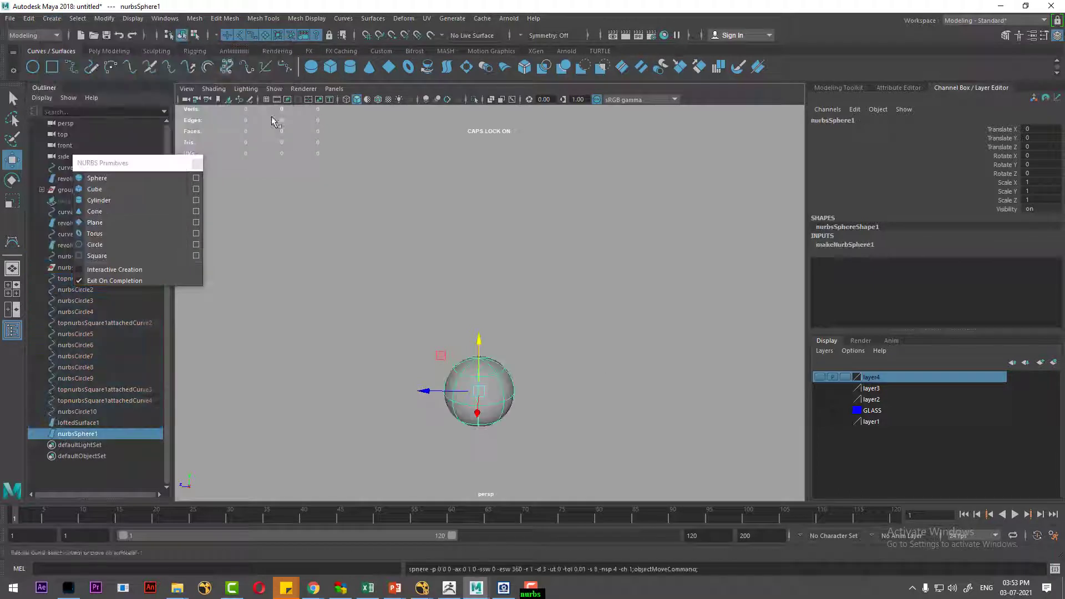
pyautogui.scroll(3, 592, 325)
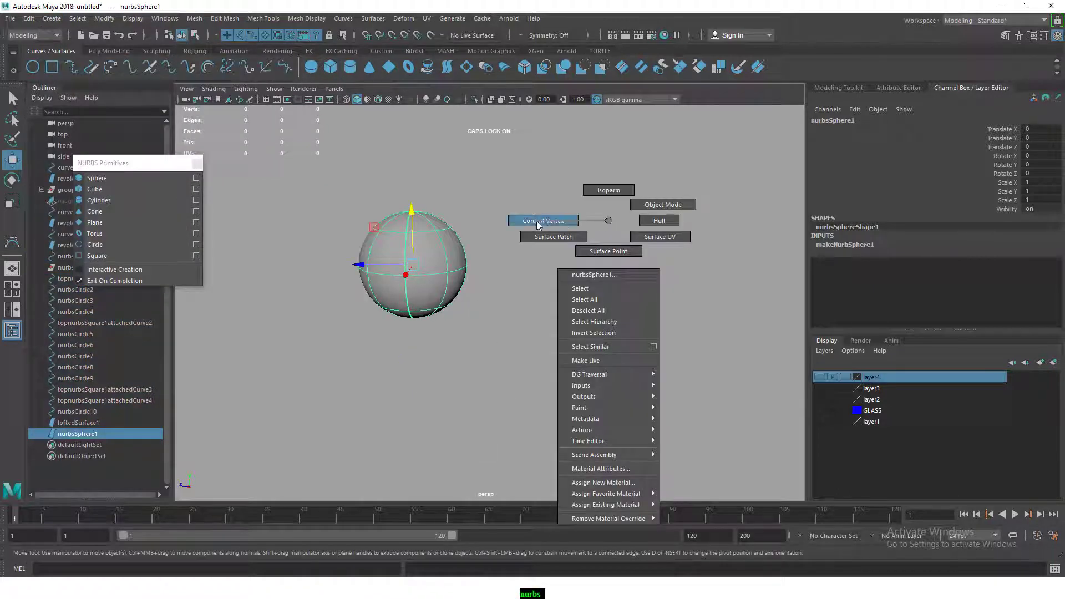
pyautogui.moveTo(607, 218); pyautogui.dragTo(542, 221, button='right')
# Push the sphere's upper CV rows down into a bowl and widen them outward
pyautogui.moveTo(323, 241); pyautogui.dragTo(477, 202)
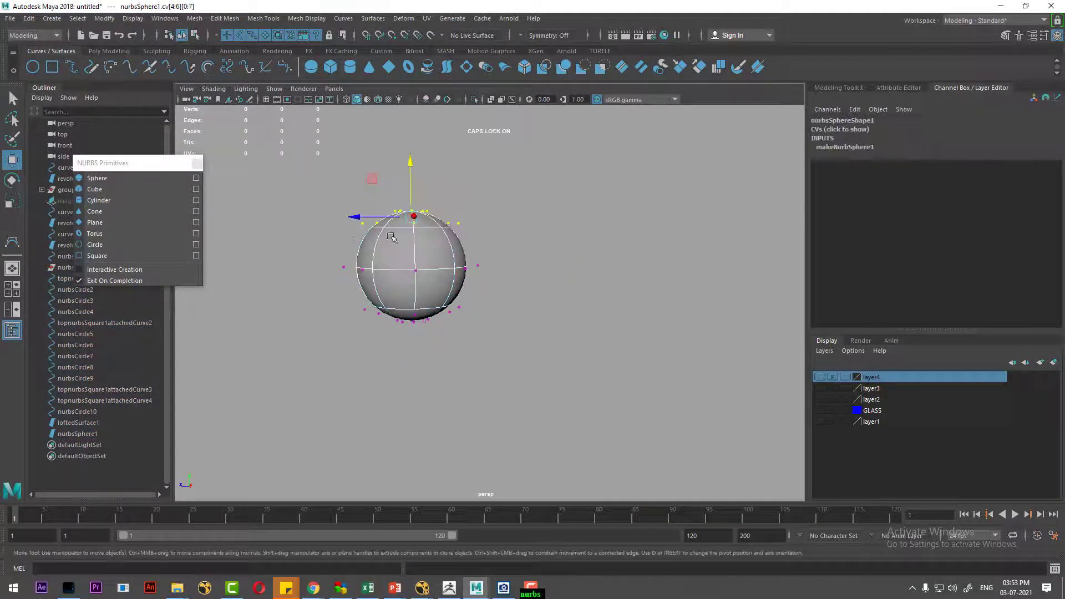
pyautogui.moveTo(420, 158)
pyautogui.mouseDown()
pyautogui.moveTo(470, 259)
pyautogui.moveTo(521, 218)
pyautogui.moveTo(454, 248)
pyautogui.moveTo(503, 295)
pyautogui.mouseUp()
pyautogui.press('space')
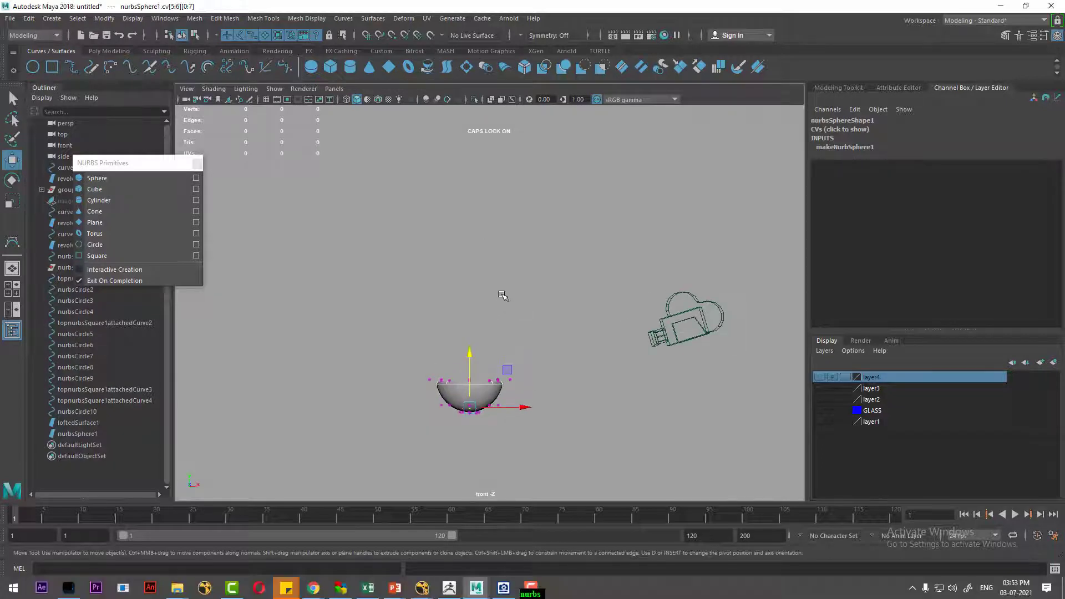
pyautogui.press('f')
pyautogui.scroll(-4, 480, 278)
pyautogui.press('4')
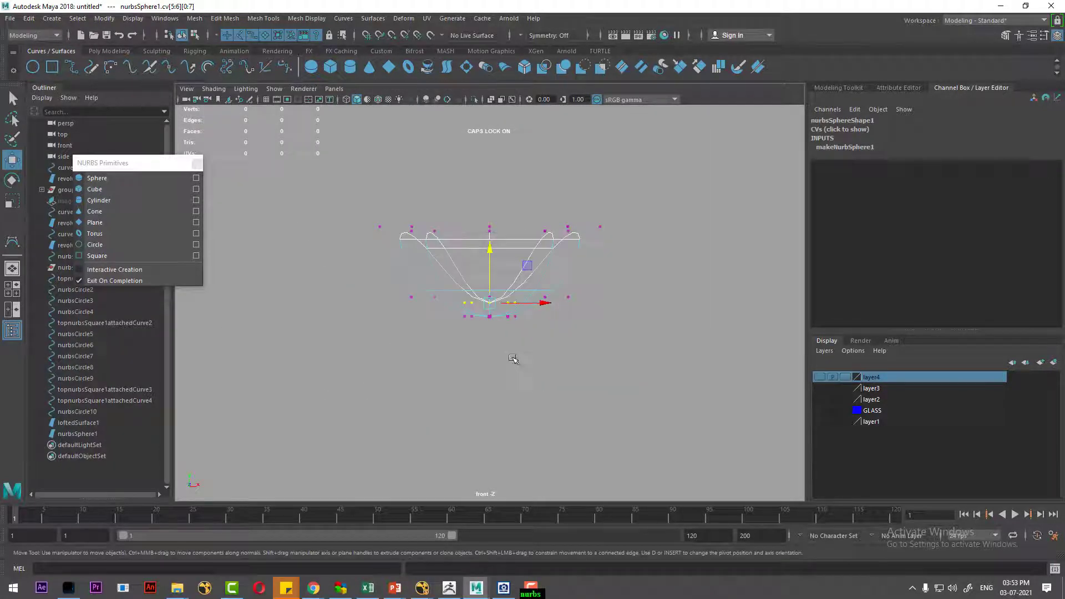
pyautogui.scroll(1, 557, 409)
pyautogui.scroll(2, 545, 374)
pyautogui.press('r')
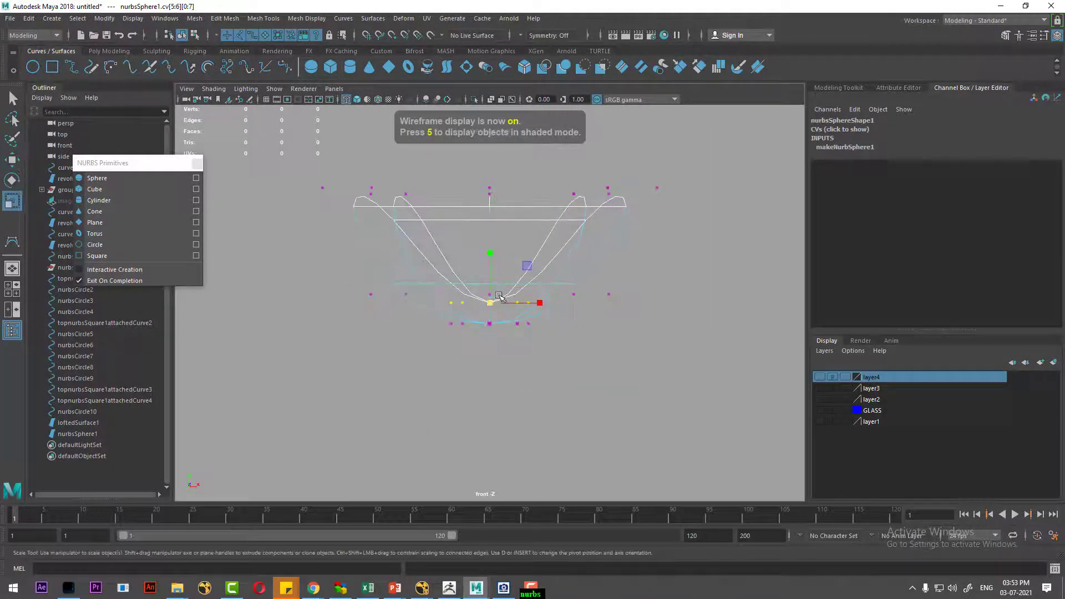
pyautogui.moveTo(509, 305)
pyautogui.mouseDown()
pyautogui.moveTo(580, 293)
pyautogui.moveTo(564, 273)
pyautogui.mouseUp()
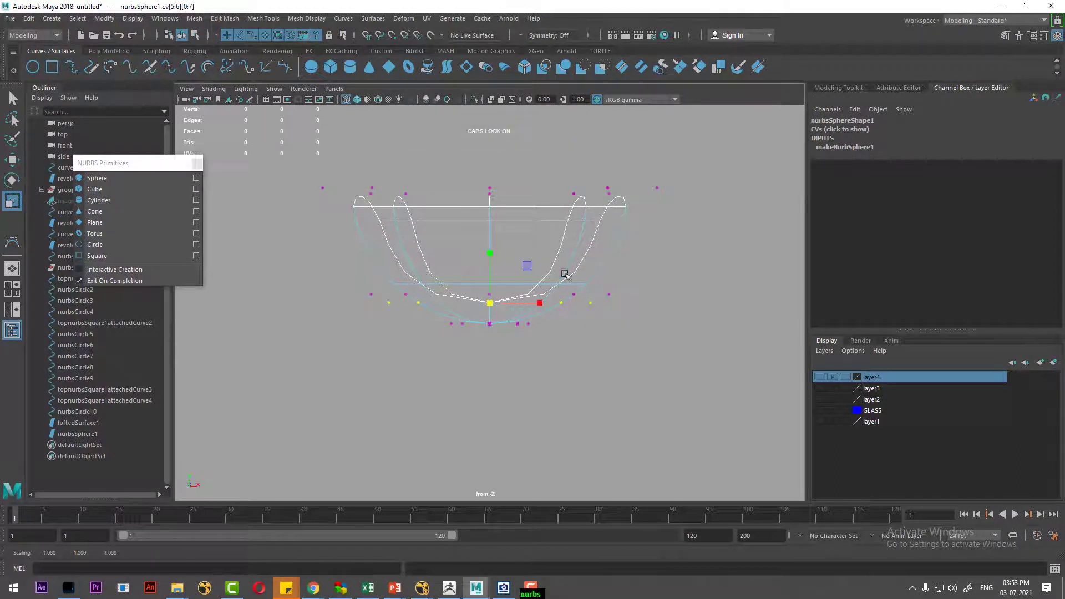
pyautogui.scroll(-1, 591, 231)
pyautogui.scroll(-2, 615, 235)
# Raise and scale the rim CV row, then return to shaded object mode
pyautogui.moveTo(646, 238); pyautogui.dragTo(357, 301)
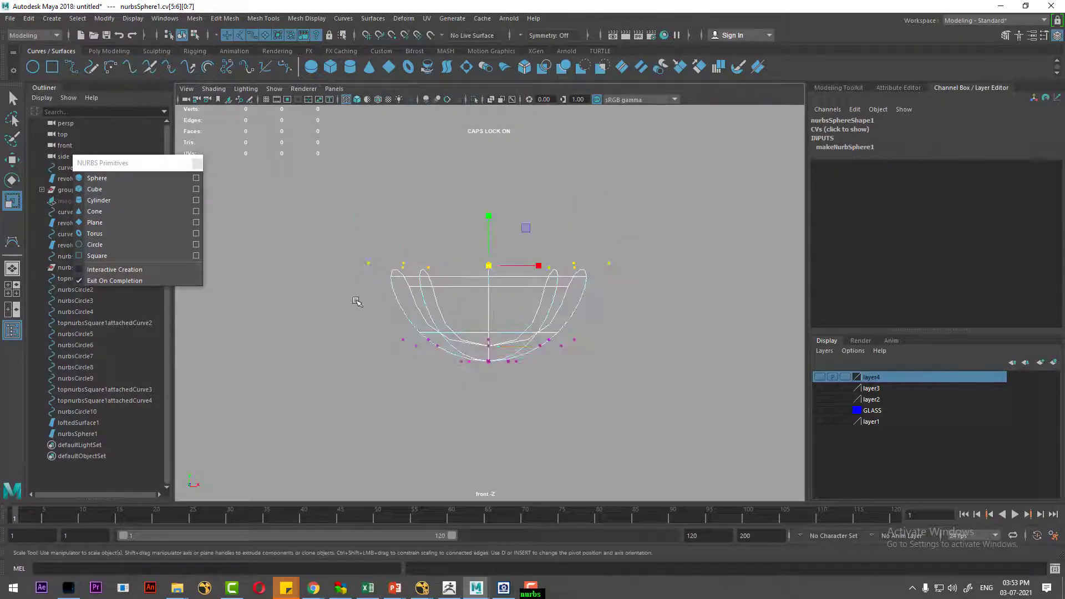
pyautogui.press('w')
pyautogui.moveTo(488, 213); pyautogui.dragTo(487, 154)
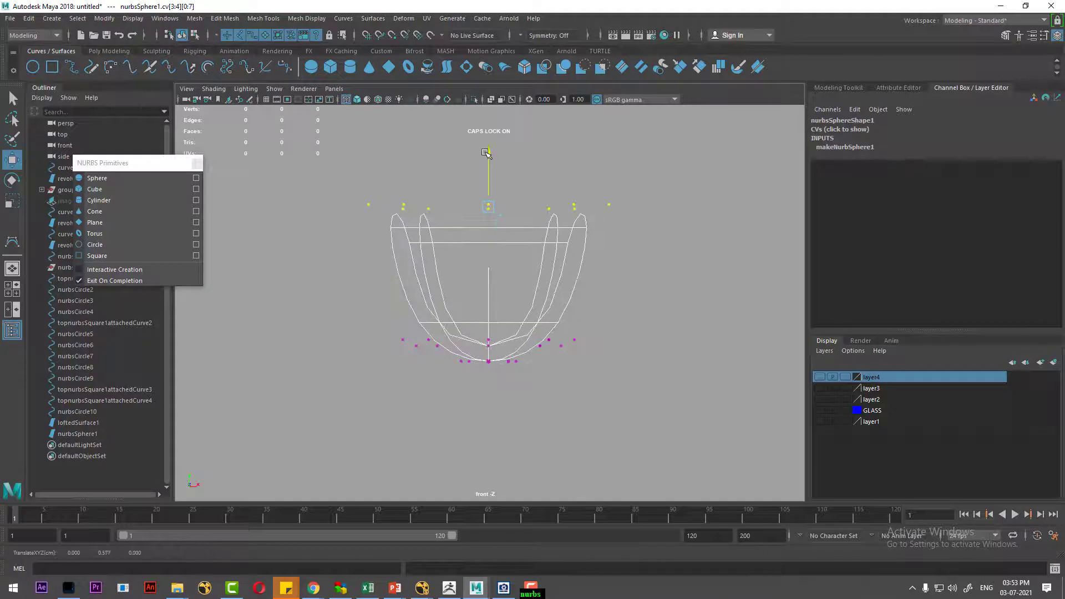
pyautogui.keyDown('alt'); pyautogui.moveTo(508, 233); pyautogui.dragTo(456, 232); pyautogui.keyUp('alt')
pyautogui.press('r')
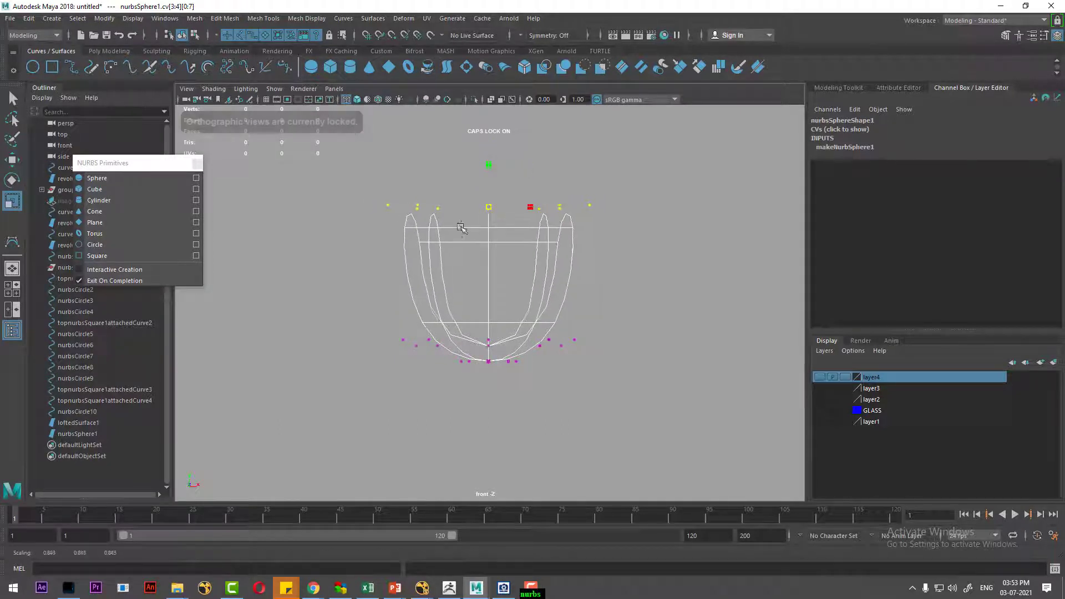
pyautogui.press('6')
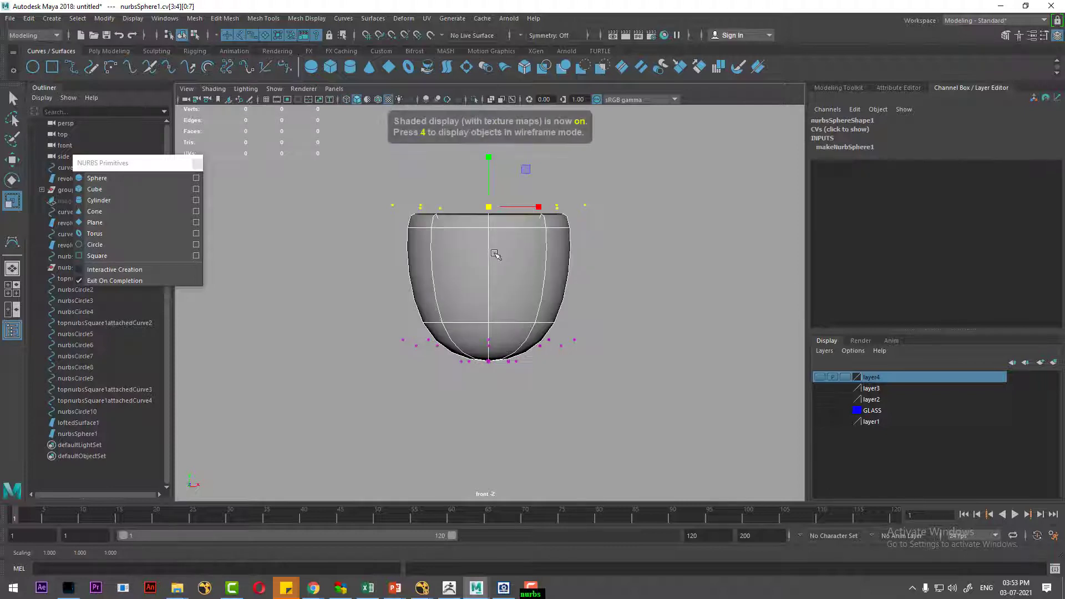
pyautogui.moveTo(484, 253); pyautogui.dragTo(523, 289, button='right')
pyautogui.click(524, 289)
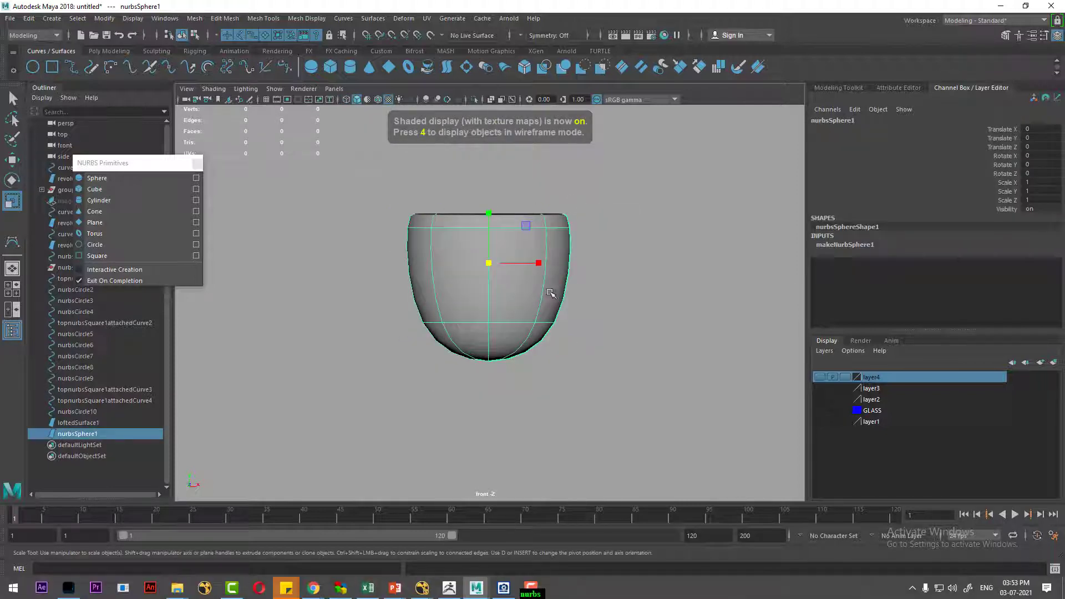
pyautogui.press('capslock')
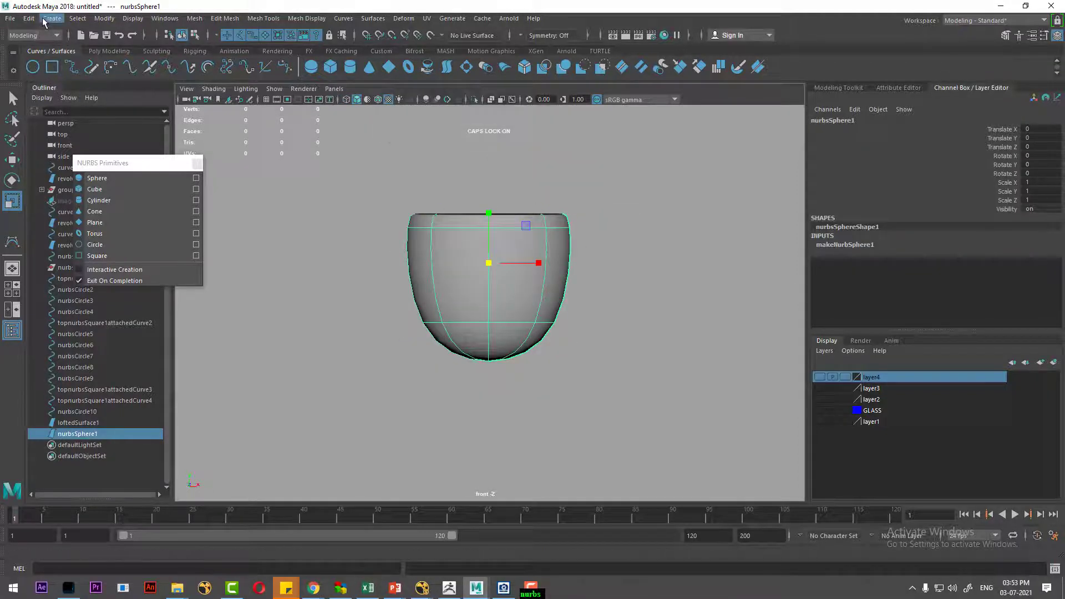
# Draw a six-point CV curve for the handle profile on the cup's right side
pyautogui.click(44, 20)
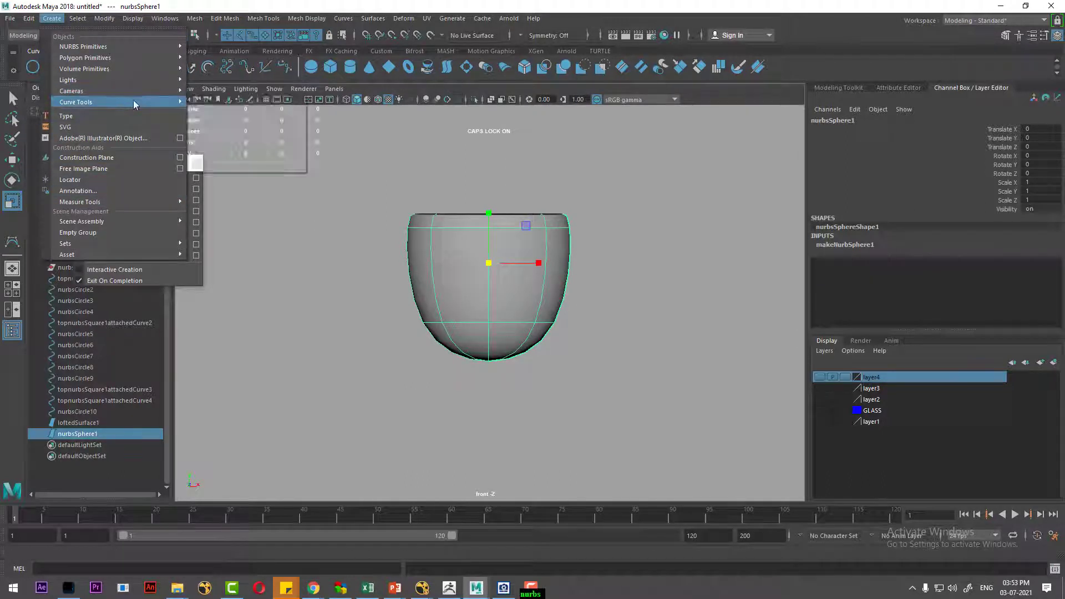
pyautogui.click(233, 106)
pyautogui.scroll(1, 686, 361)
pyautogui.scroll(1, 549, 298)
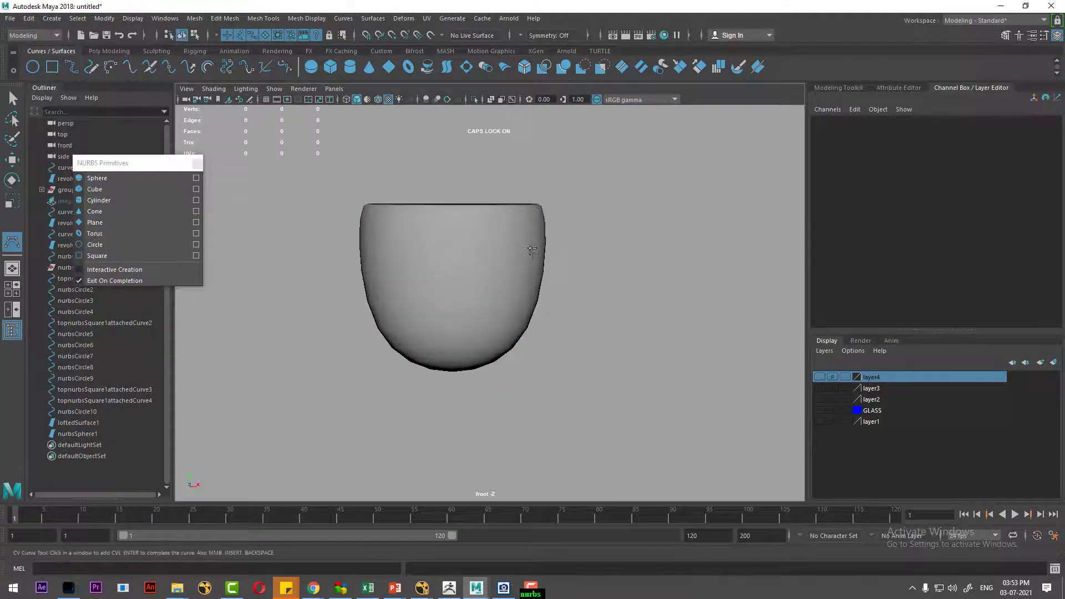
pyautogui.click(546, 232)
pyautogui.click(576, 232)
pyautogui.click(590, 261)
pyautogui.click(580, 299)
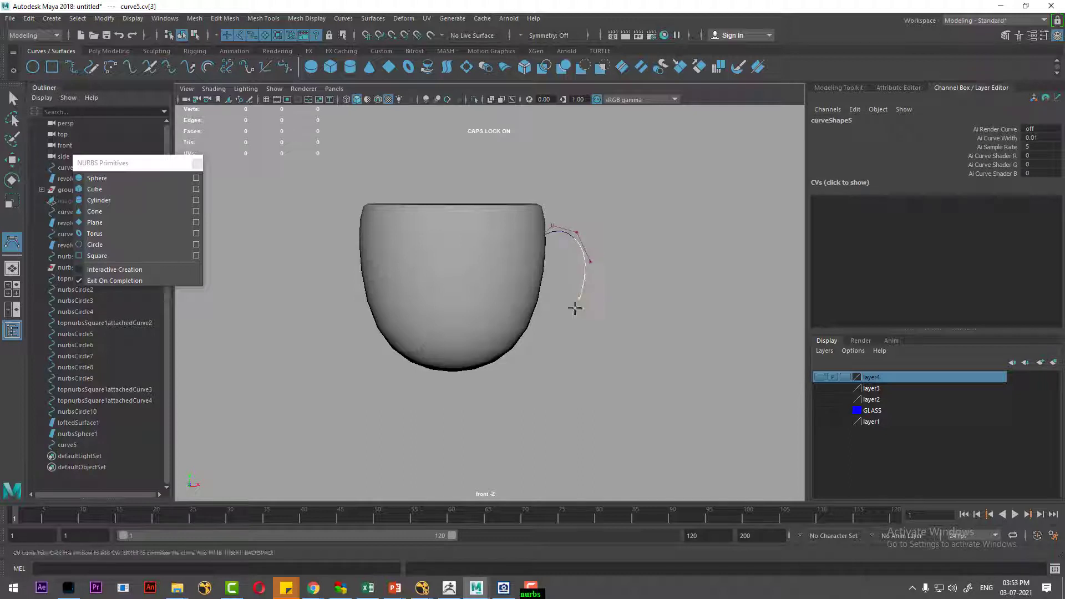
pyautogui.click(551, 329)
pyautogui.click(531, 331)
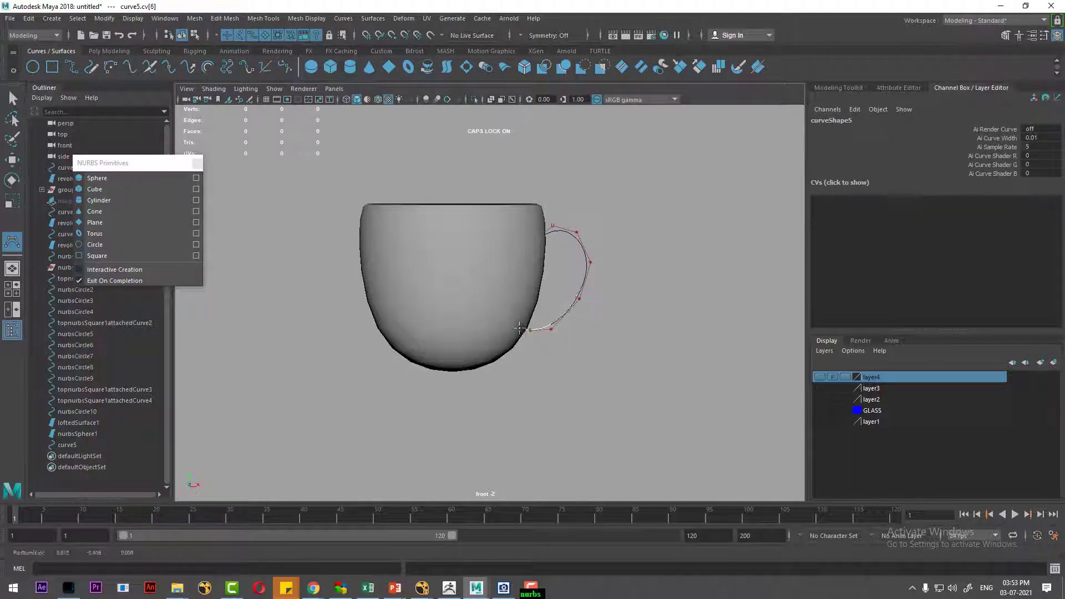
pyautogui.press('Return')
pyautogui.press('r')
# Select handle curve curve5 and hide everything else with Alt+H
pyautogui.click(613, 295)
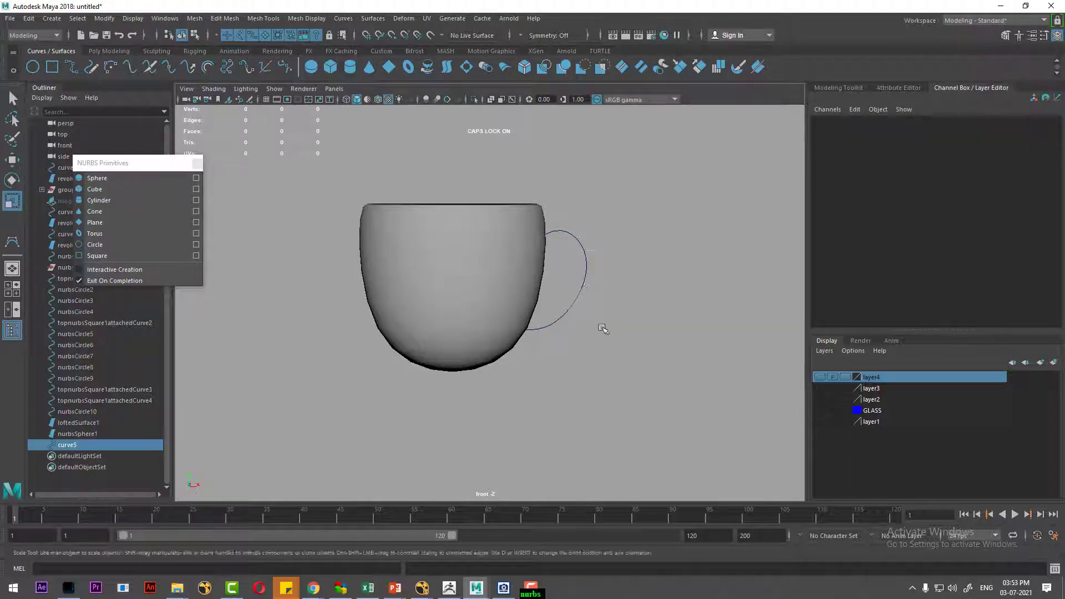
pyautogui.keyDown('alt'); pyautogui.moveTo(603, 328); pyautogui.dragTo(634, 335); pyautogui.keyUp('alt')
pyautogui.moveTo(654, 288)
pyautogui.keyDown('alt'); pyautogui.mouseDown()
pyautogui.moveTo(573, 337)
pyautogui.moveTo(632, 348)
pyautogui.mouseUp(); pyautogui.keyUp('alt')
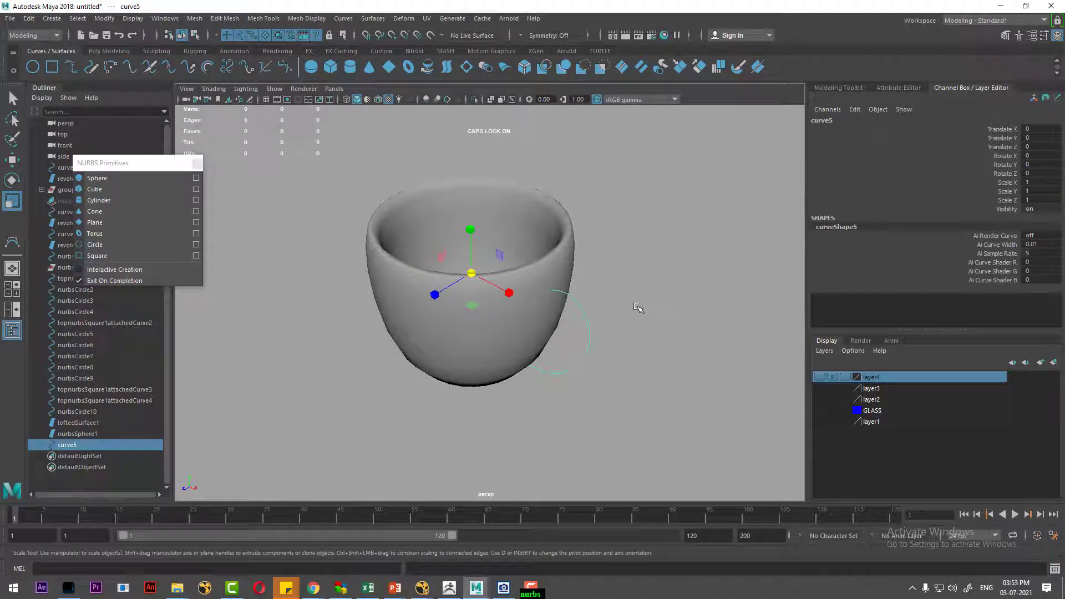
pyautogui.hotkey('alt', 'h')
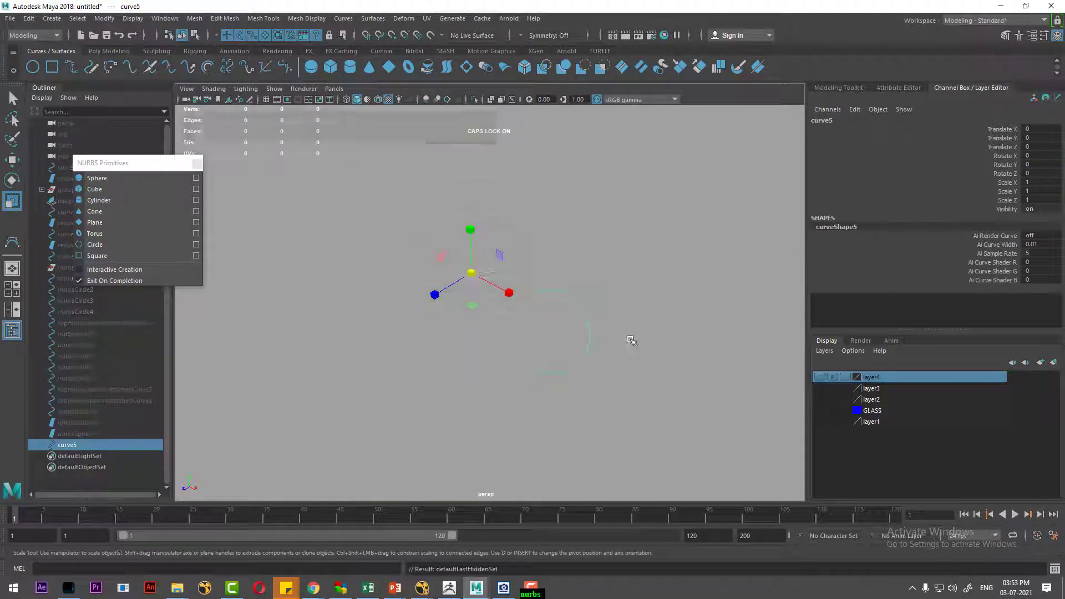
pyautogui.keyDown('alt'); pyautogui.moveTo(629, 335); pyautogui.dragTo(648, 332); pyautogui.keyUp('alt')
pyautogui.click(670, 231)
pyautogui.moveTo(670, 231); pyautogui.dragTo(607, 301)
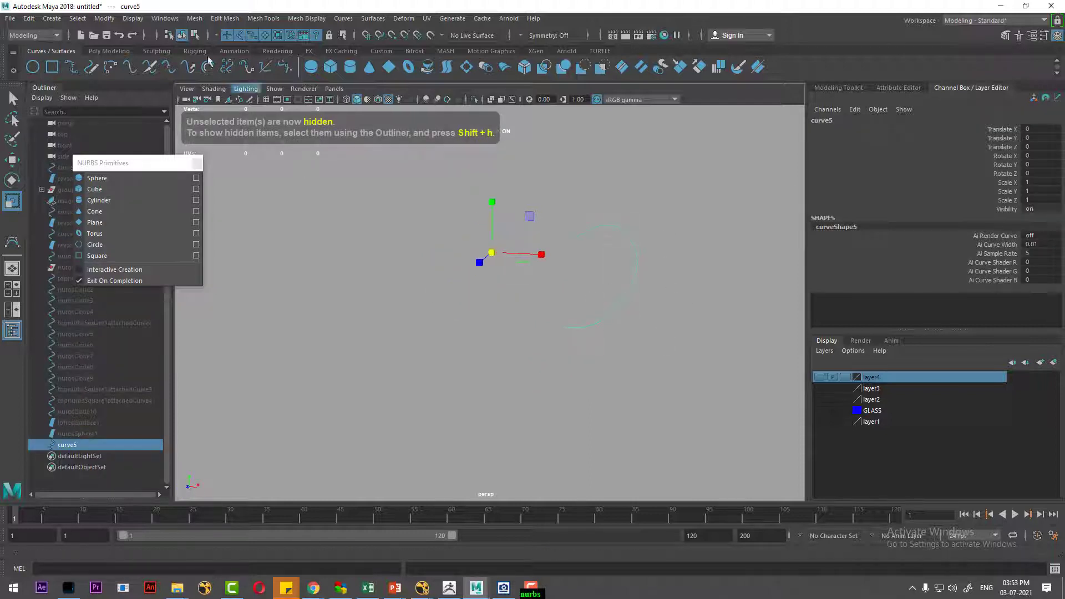
pyautogui.click(52, 20)
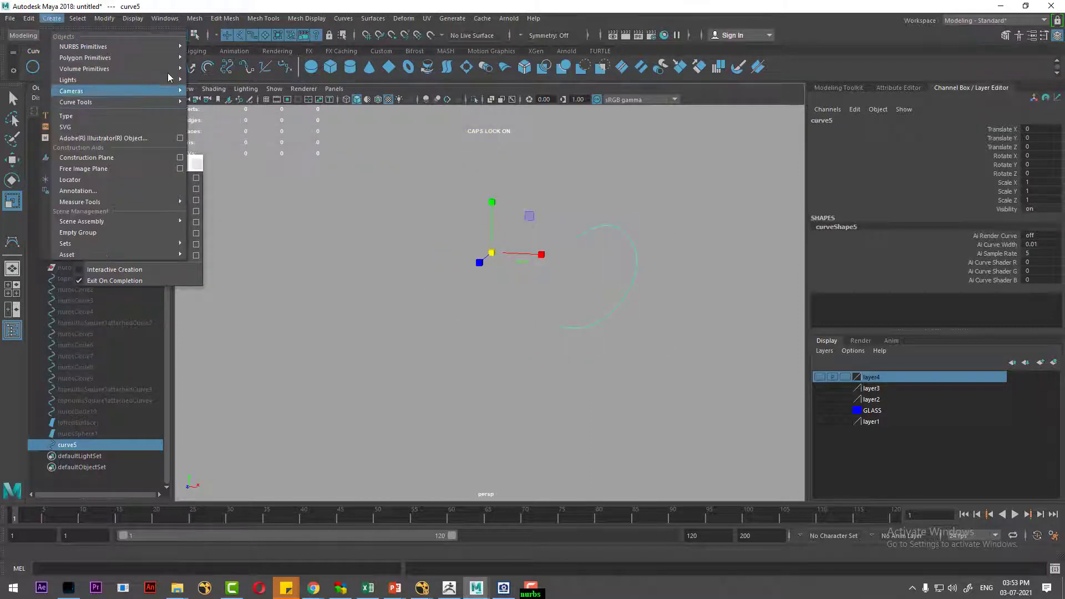
pyautogui.moveTo(83, 47)
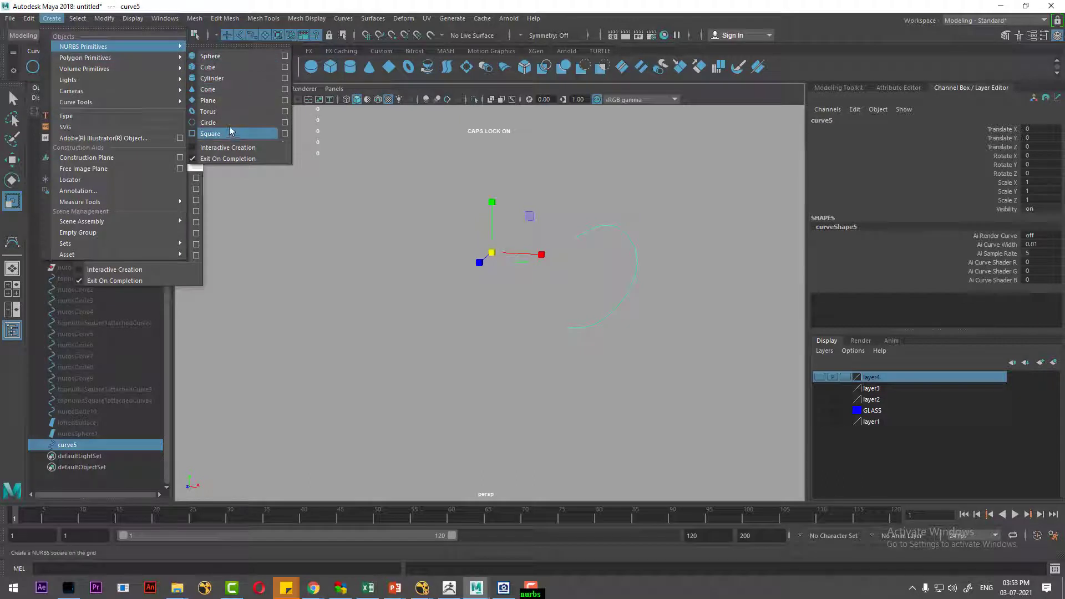
# Create nurbsCircle11 and shrink it to a 0.104 profile size
pyautogui.click(208, 123)
pyautogui.moveTo(491, 252)
pyautogui.mouseDown()
pyautogui.moveTo(543, 281)
pyautogui.moveTo(532, 305)
pyautogui.moveTo(434, 302)
pyautogui.moveTo(319, 356)
pyautogui.mouseUp()
pyautogui.keyDown('alt'); pyautogui.moveTo(318, 356); pyautogui.dragTo(610, 385, button='right'); pyautogui.keyUp('alt')
pyautogui.press('w')
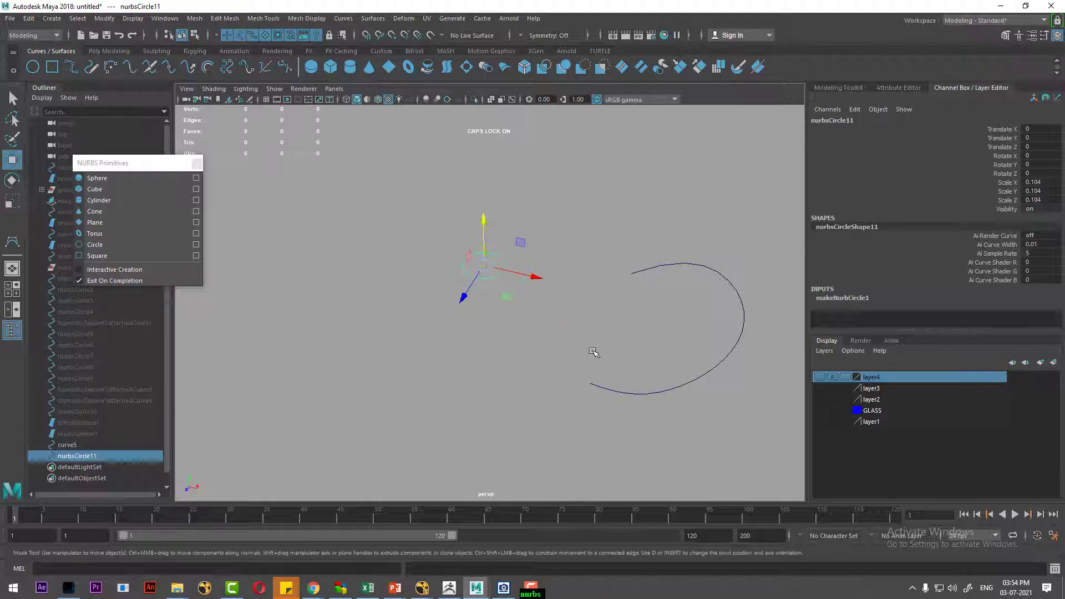
# Move the circle to X 0.691, Y 0.144 onto the handle curve's start
pyautogui.moveTo(593, 352)
pyautogui.keyDown('alt'); pyautogui.mouseDown()
pyautogui.moveTo(601, 330)
pyautogui.moveTo(611, 341)
pyautogui.mouseUp(); pyautogui.keyUp('alt')
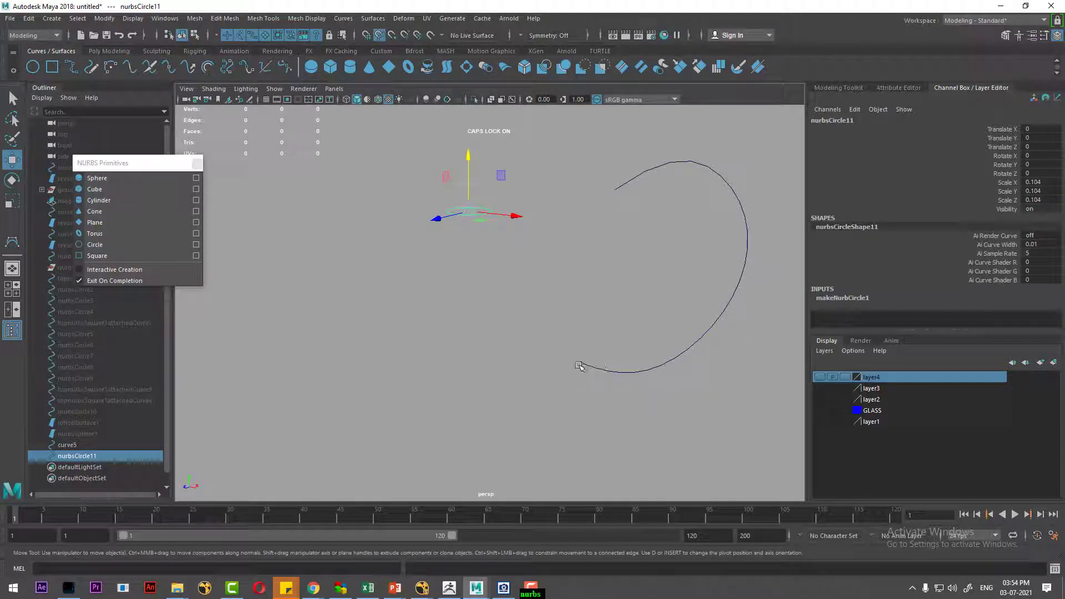
pyautogui.moveTo(584, 364); pyautogui.dragTo(586, 366, button='middle')
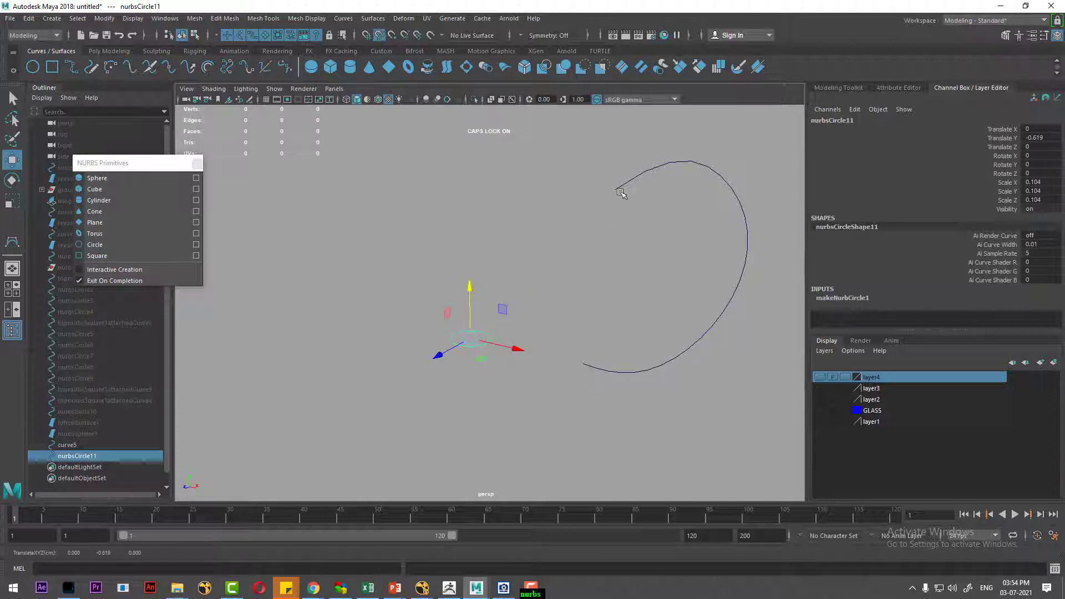
pyautogui.moveTo(615, 185); pyautogui.dragTo(631, 180, button='middle')
pyautogui.keyDown('alt'); pyautogui.moveTo(573, 347); pyautogui.dragTo(670, 292); pyautogui.keyUp('alt')
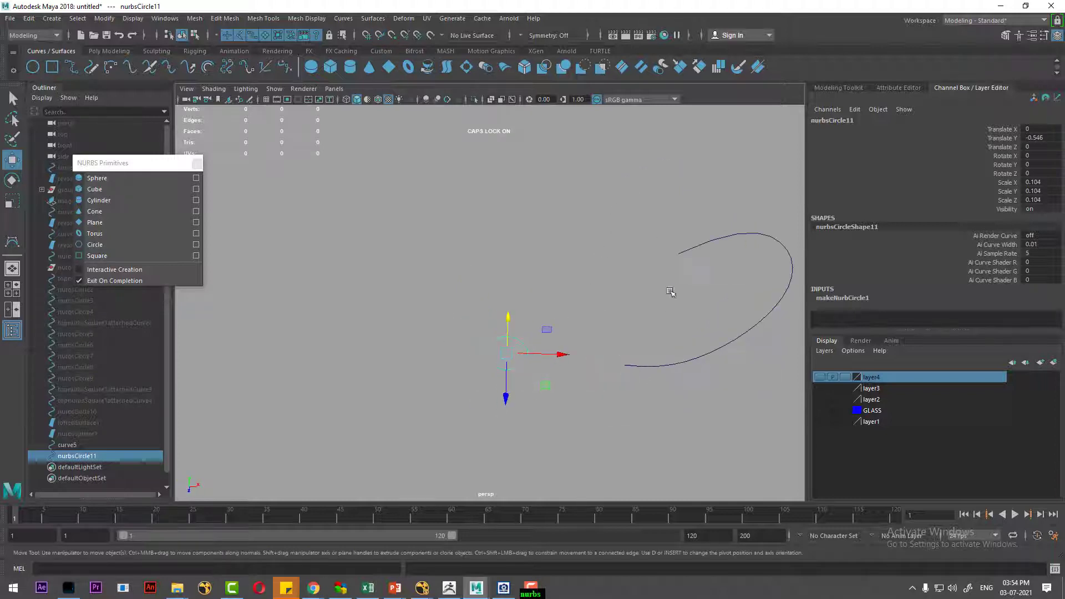
pyautogui.moveTo(690, 249); pyautogui.dragTo(670, 257, button='middle')
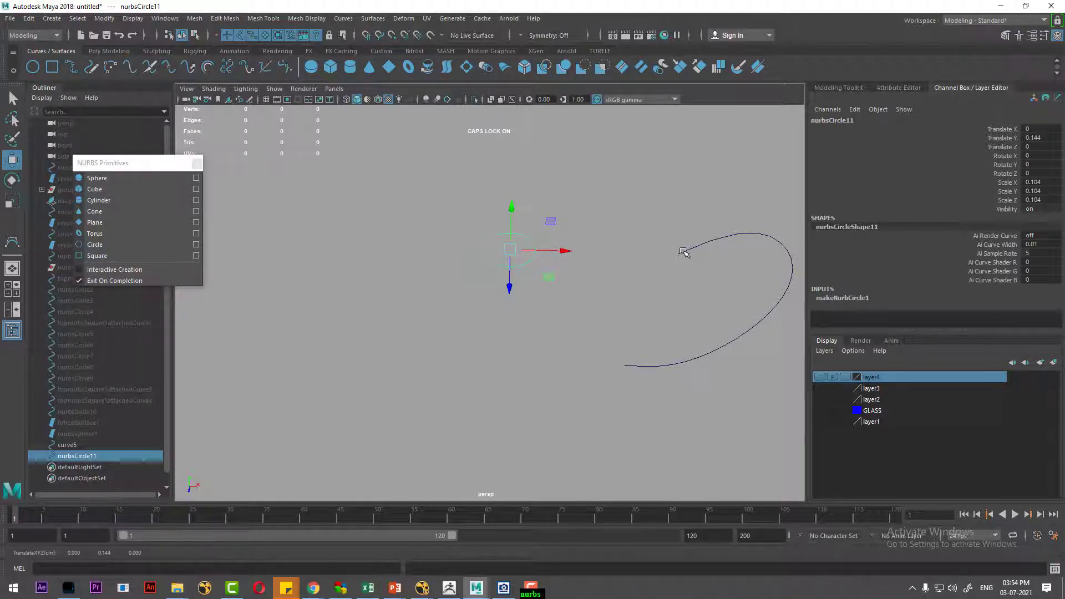
pyautogui.moveTo(686, 256); pyautogui.dragTo(673, 261, button='middle')
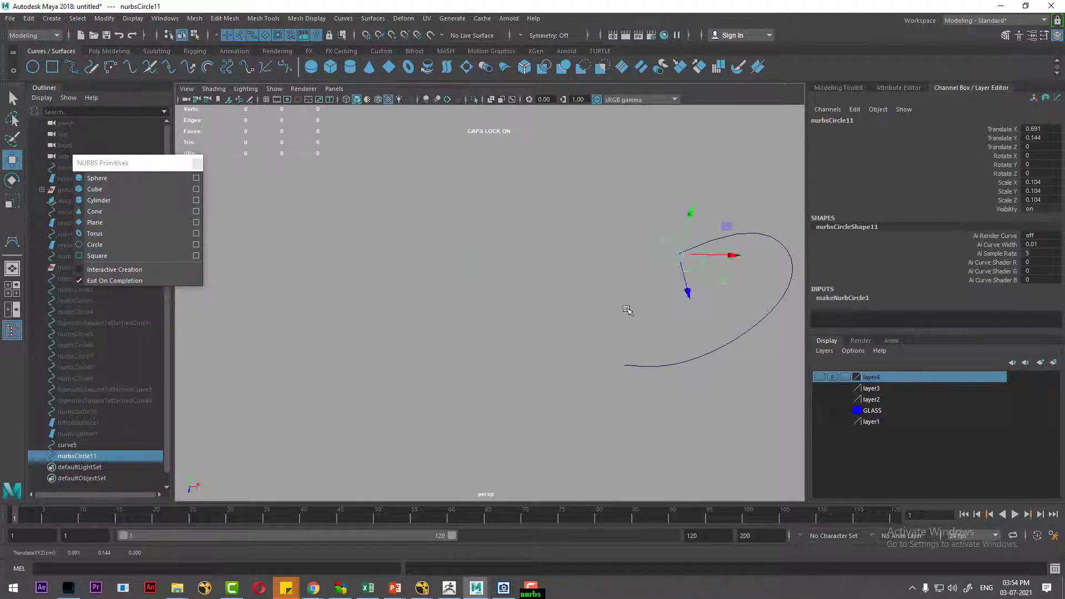
pyautogui.moveTo(627, 309)
pyautogui.keyDown('alt'); pyautogui.mouseDown()
pyautogui.moveTo(577, 273)
pyautogui.moveTo(572, 311)
pyautogui.moveTo(604, 347)
pyautogui.mouseUp(); pyautogui.keyUp('alt')
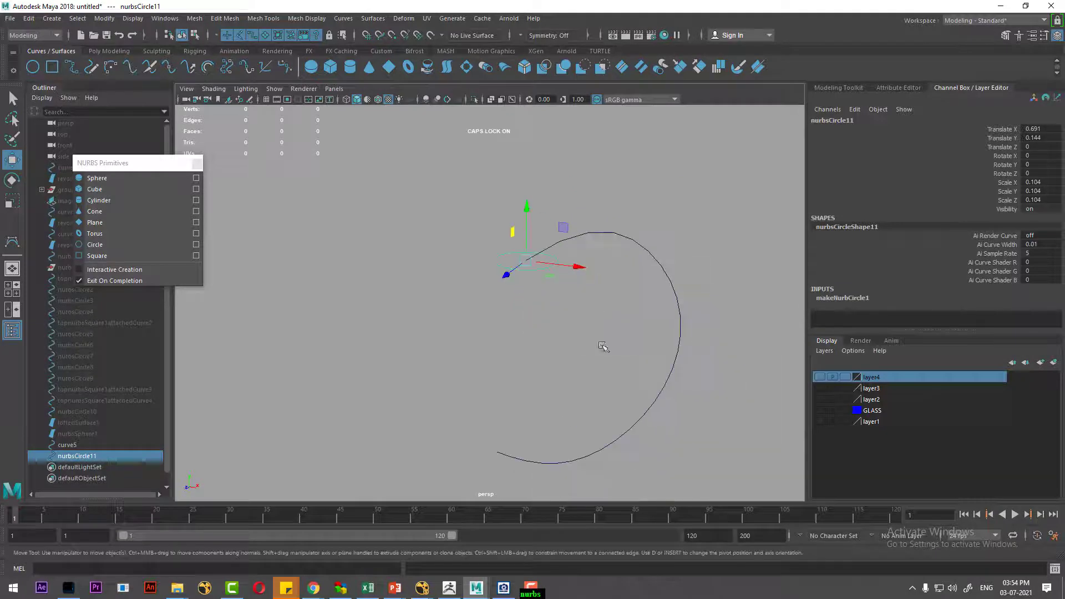
# Extrude the circle along curve5 as a Tube, At path, with Component pivot
pyautogui.click(669, 258)
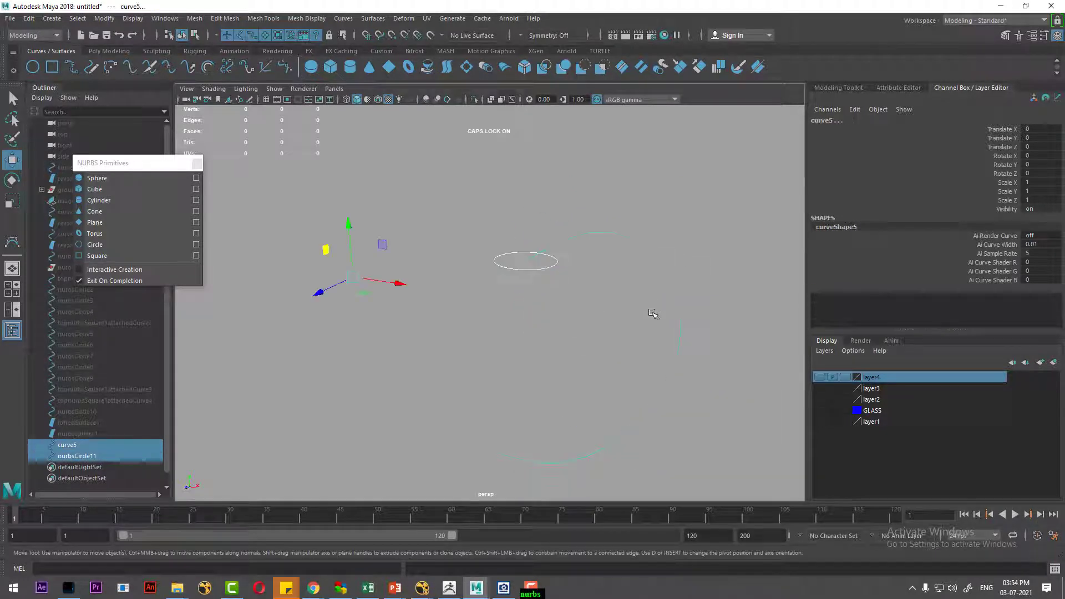
pyautogui.click(544, 332)
pyautogui.moveTo(496, 283)
pyautogui.mouseDown()
pyautogui.moveTo(679, 251)
pyautogui.moveTo(628, 318)
pyautogui.mouseUp()
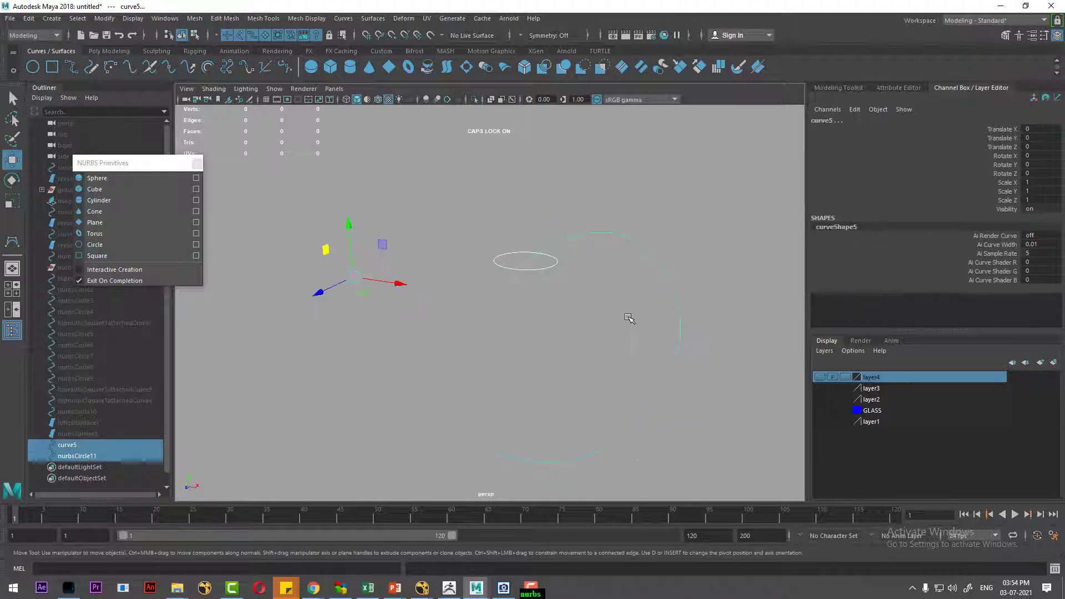
pyautogui.click(373, 18)
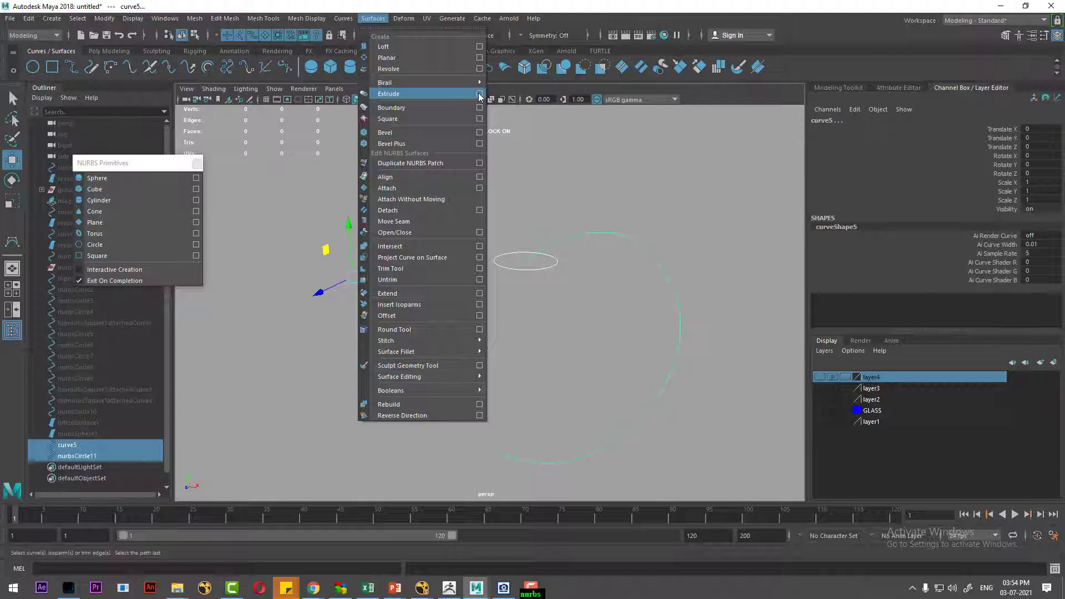
pyautogui.click(479, 94)
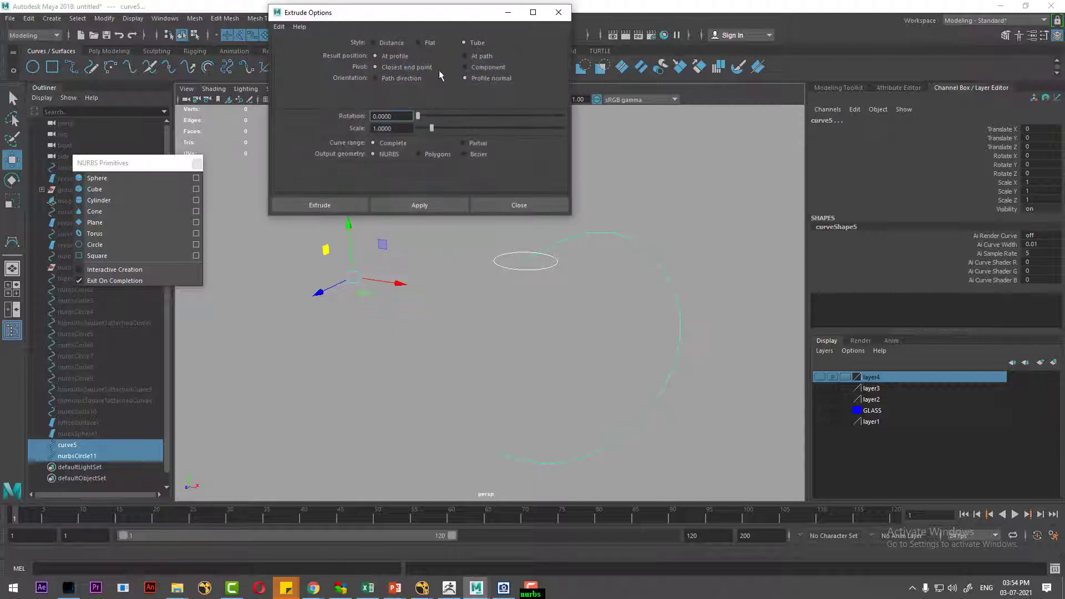
pyautogui.click(301, 56)
pyautogui.click(487, 69)
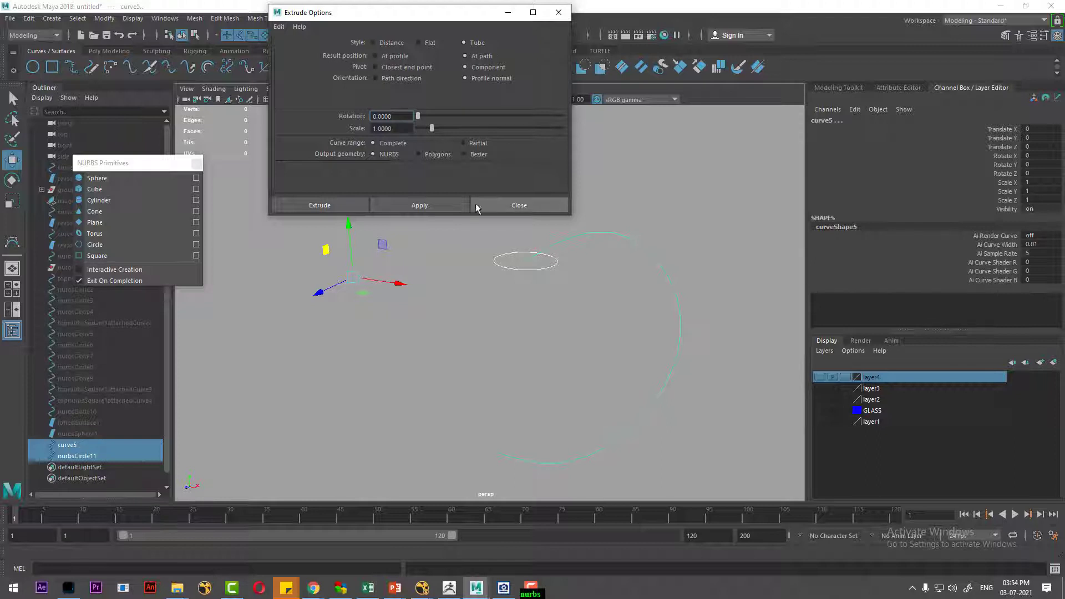
pyautogui.click(421, 205)
# Unhide the cup and scale the profile circle to 0.085 to thin the handle
pyautogui.keyDown('alt'); pyautogui.moveTo(545, 350); pyautogui.dragTo(624, 329); pyautogui.keyUp('alt')
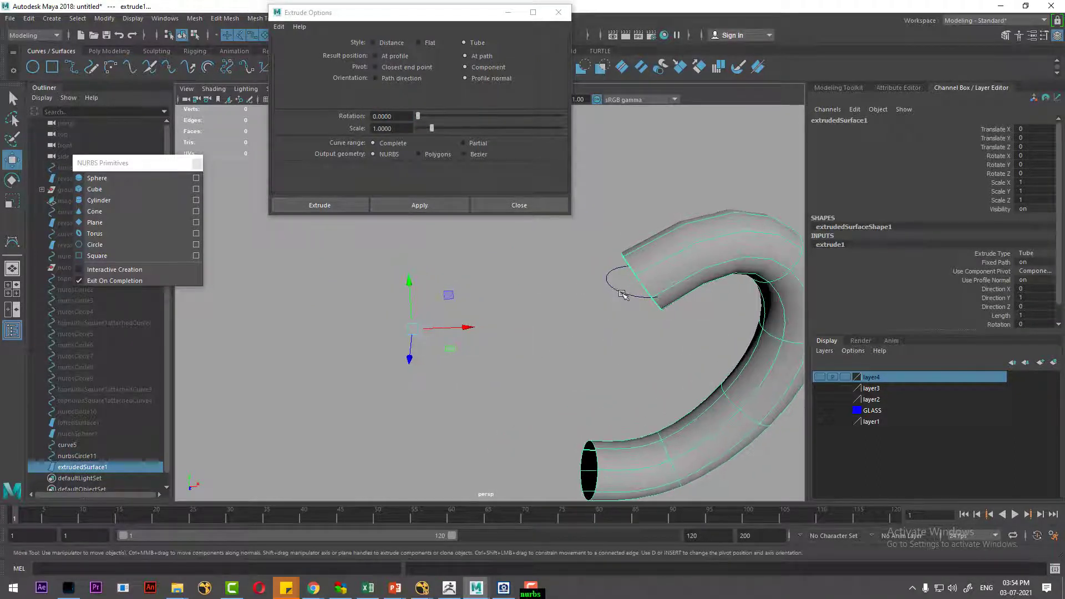
pyautogui.click(621, 294)
pyautogui.moveTo(649, 314)
pyautogui.keyDown('alt'); pyautogui.mouseDown()
pyautogui.moveTo(618, 329)
pyautogui.moveTo(610, 361)
pyautogui.moveTo(581, 375)
pyautogui.mouseUp(); pyautogui.keyUp('alt')
pyautogui.hotkey('ctrl', 'shift', 'h')
pyautogui.scroll(-3, 652, 348)
pyautogui.scroll(2, 581, 375)
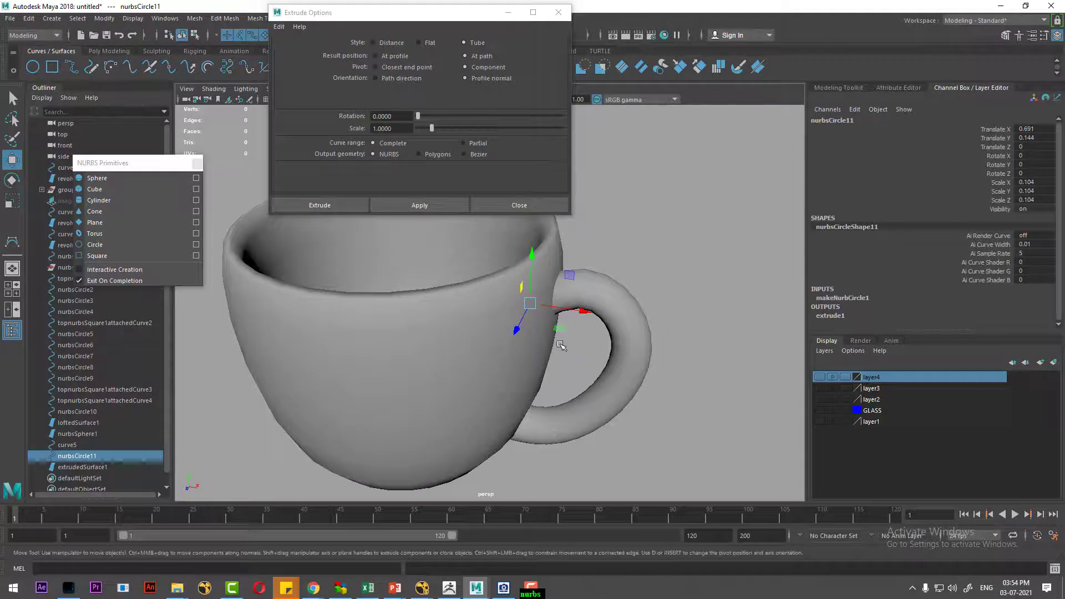
pyautogui.press('r')
pyautogui.press('4')
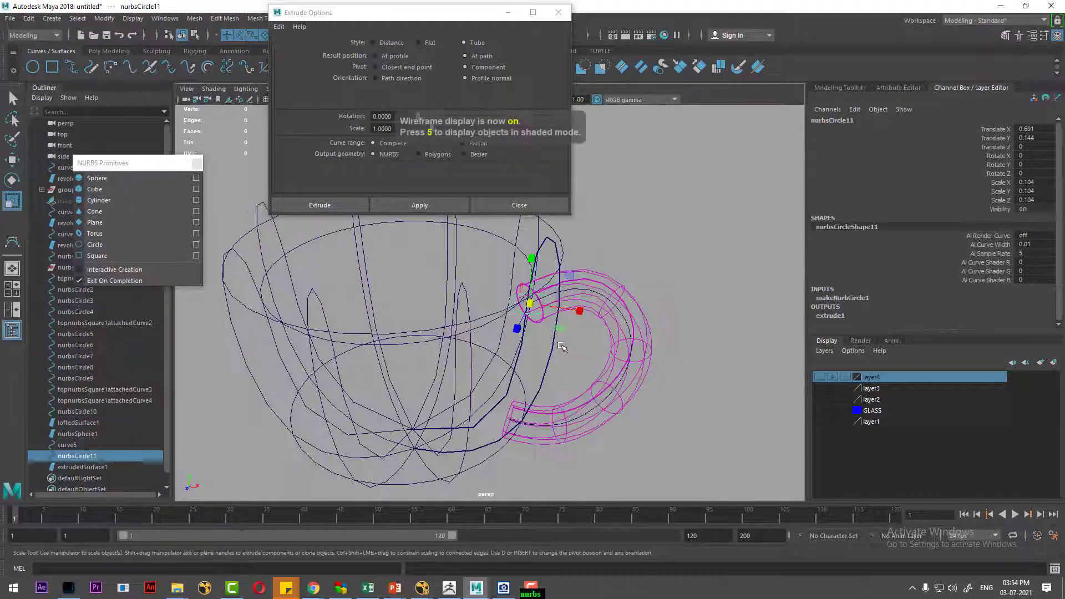
pyautogui.moveTo(531, 314)
pyautogui.keyDown('alt'); pyautogui.mouseDown()
pyautogui.moveTo(534, 330)
pyautogui.moveTo(638, 357)
pyautogui.moveTo(571, 295)
pyautogui.moveTo(499, 341)
pyautogui.moveTo(540, 361)
pyautogui.mouseUp(); pyautogui.keyUp('alt')
pyautogui.press('5')
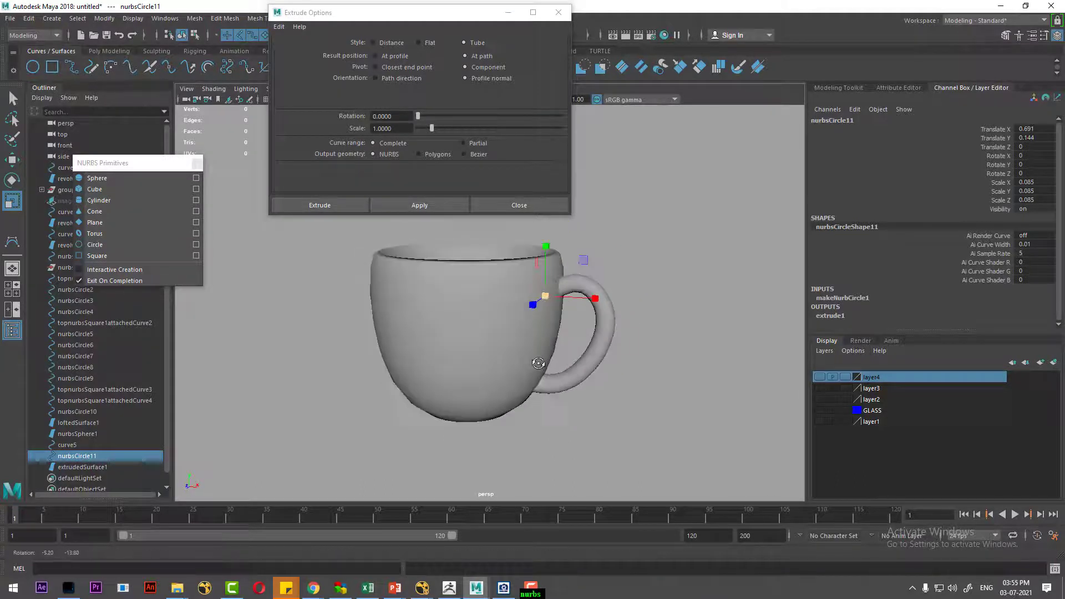
pyautogui.click(499, 205)
pyautogui.keyDown('alt'); pyautogui.moveTo(629, 340); pyautogui.dragTo(647, 431); pyautogui.keyUp('alt')
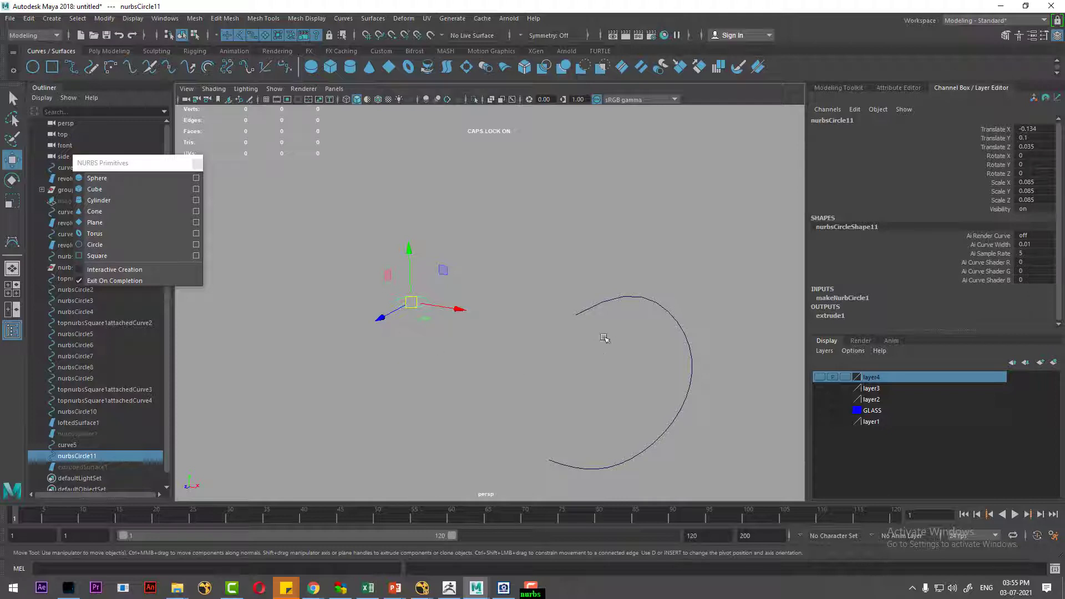
# Snap nurbsCircle11 onto curve5 and extrude it along the curve with default extrude settings
pyautogui.press('c')
pyautogui.moveTo(583, 313); pyautogui.dragTo(553, 323, button='middle')
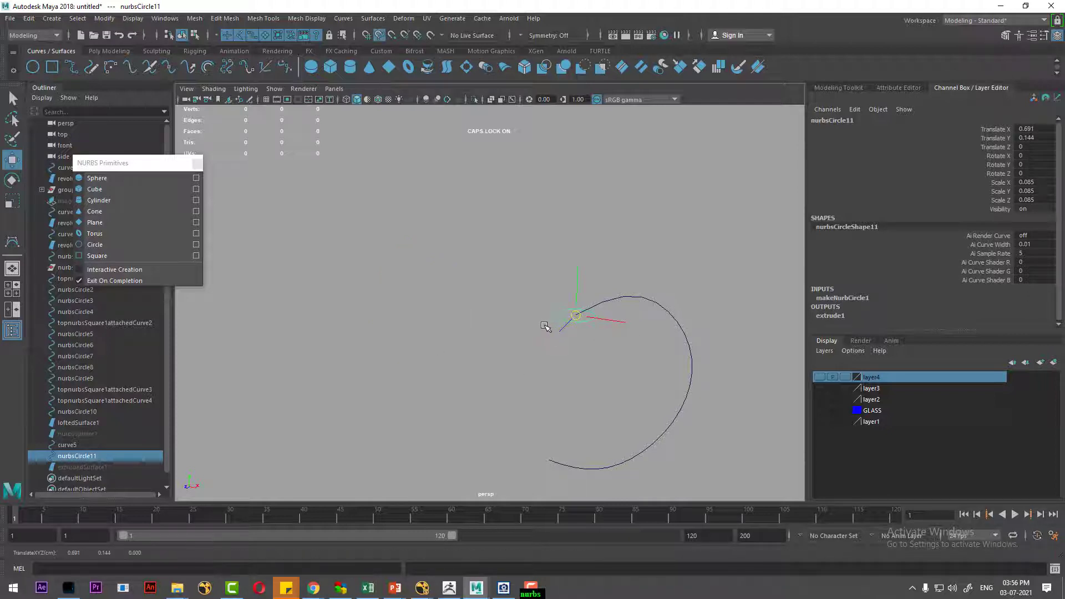
pyautogui.keyDown('alt'); pyautogui.moveTo(571, 381); pyautogui.dragTo(588, 377); pyautogui.keyUp('alt')
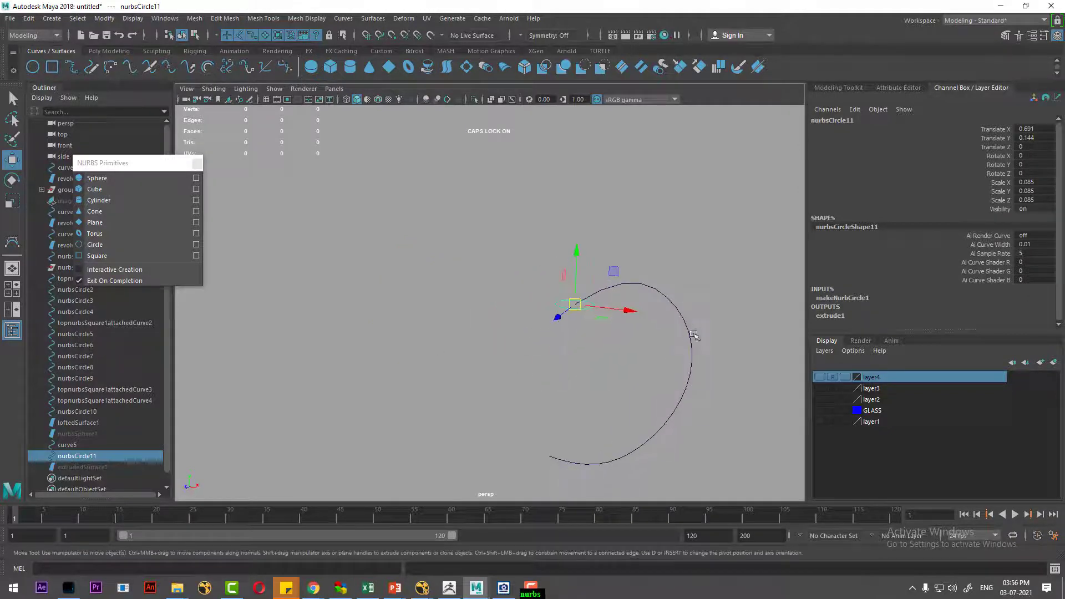
pyautogui.keyDown('shift'); pyautogui.click(667, 365); pyautogui.keyUp('shift')
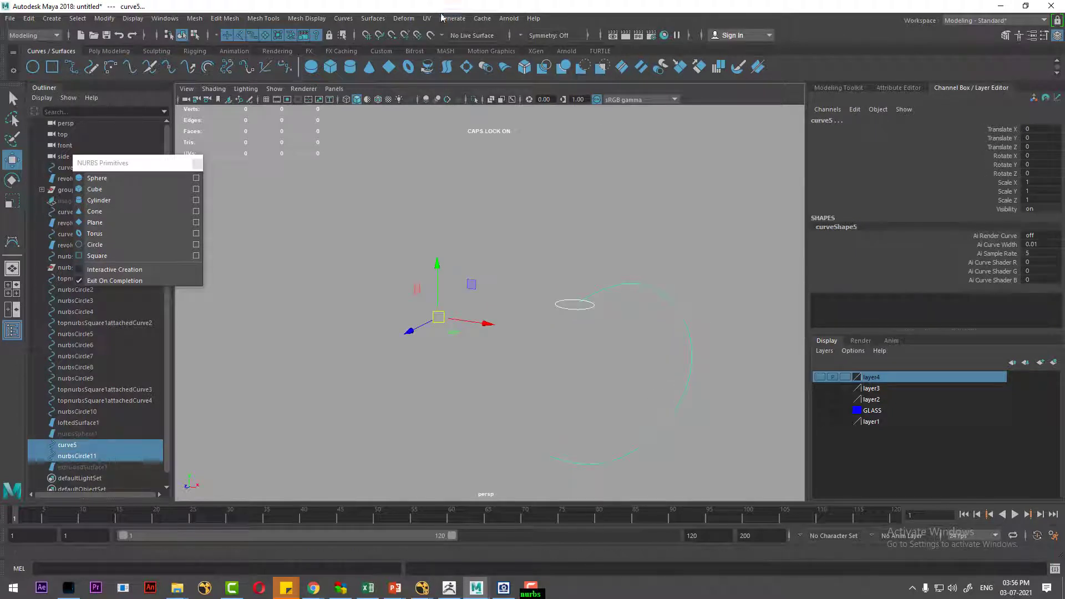
pyautogui.click(366, 23)
pyautogui.moveTo(425, 93)
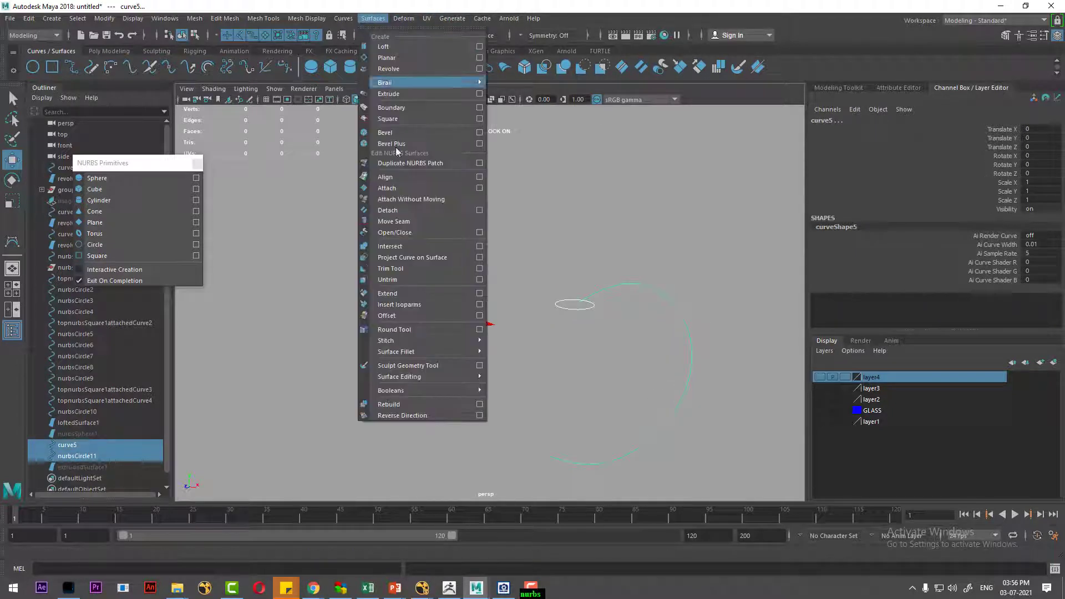
pyautogui.click(480, 95)
pyautogui.click(279, 27)
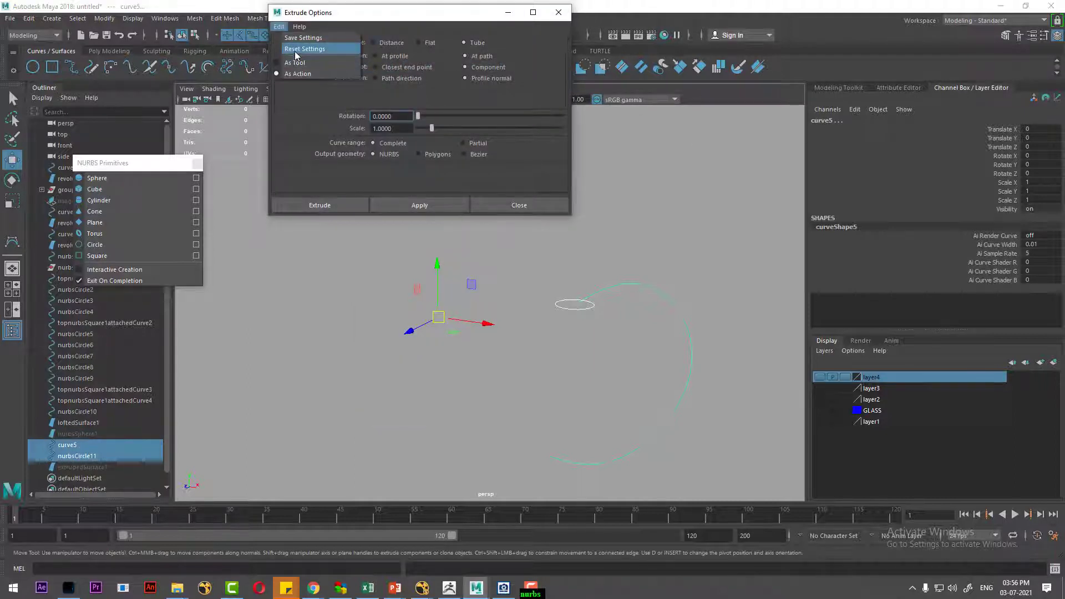
pyautogui.click(296, 53)
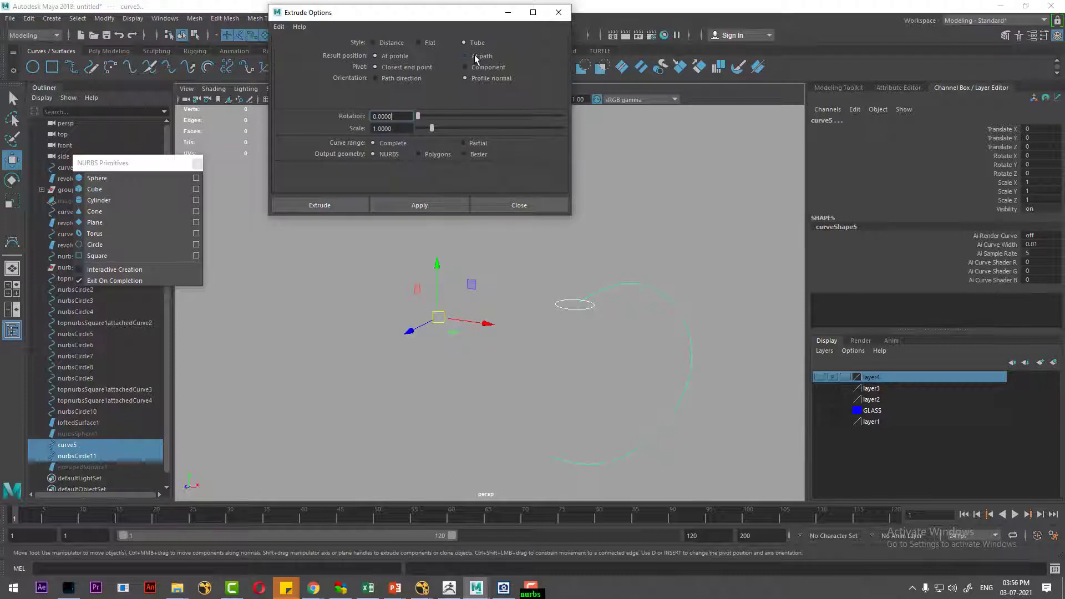
pyautogui.click(424, 206)
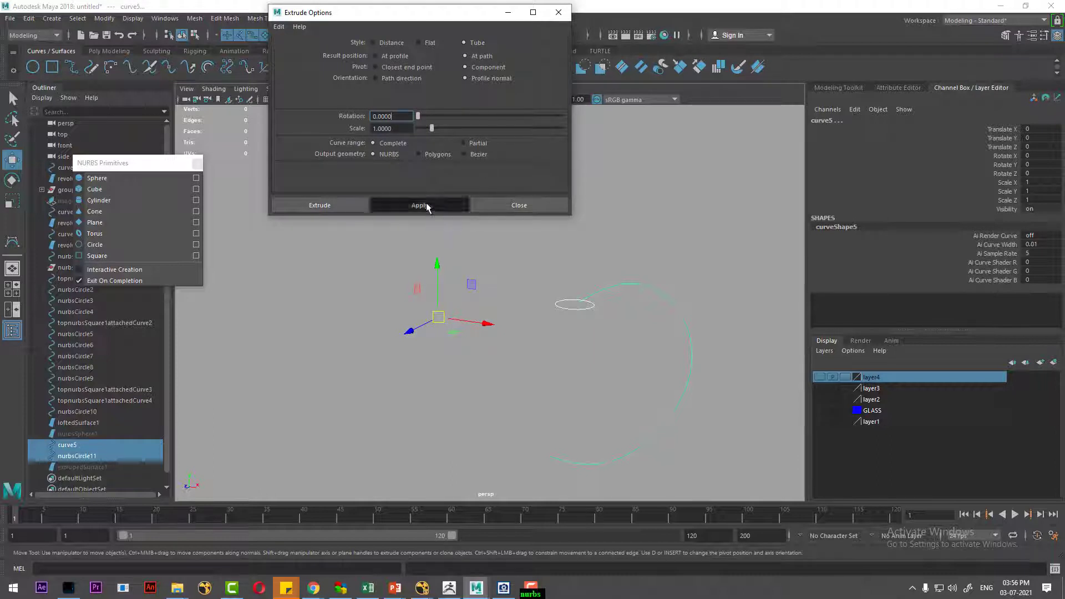
# Scale the profile circle to 0.083 for a thinner tube and unhide the first tube
pyautogui.scroll(3, 592, 353)
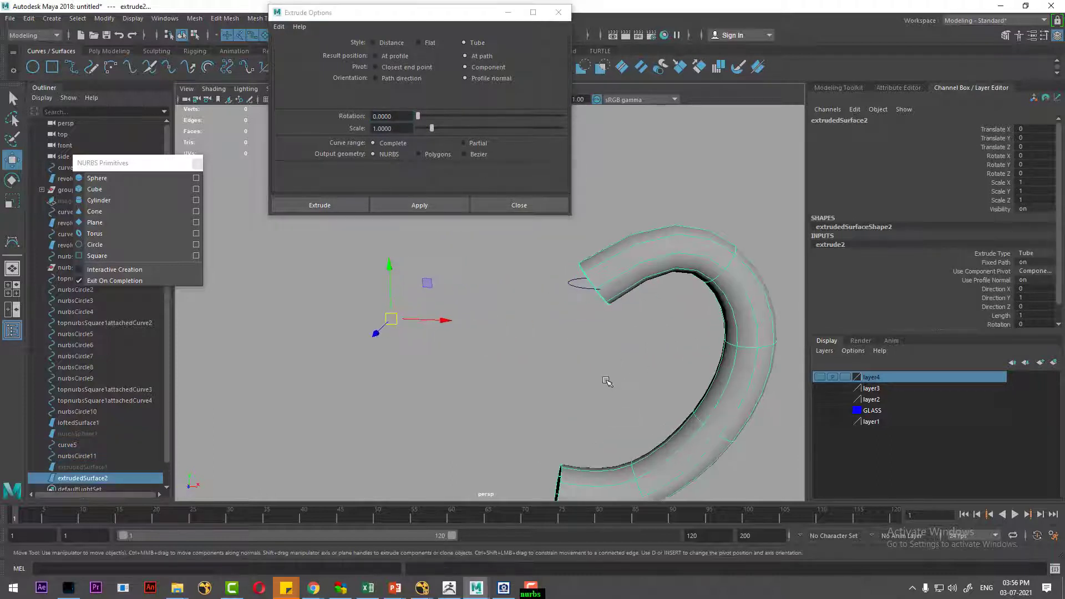
pyautogui.click(582, 295)
pyautogui.click(581, 286)
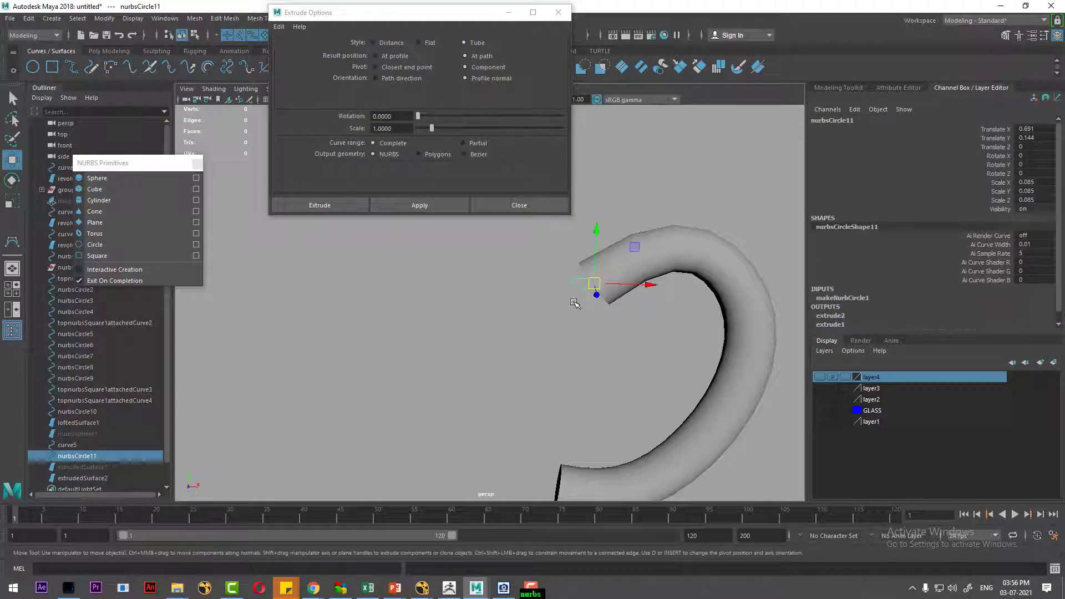
pyautogui.press('r')
pyautogui.moveTo(593, 284)
pyautogui.mouseDown()
pyautogui.moveTo(575, 285)
pyautogui.moveTo(595, 272)
pyautogui.mouseUp()
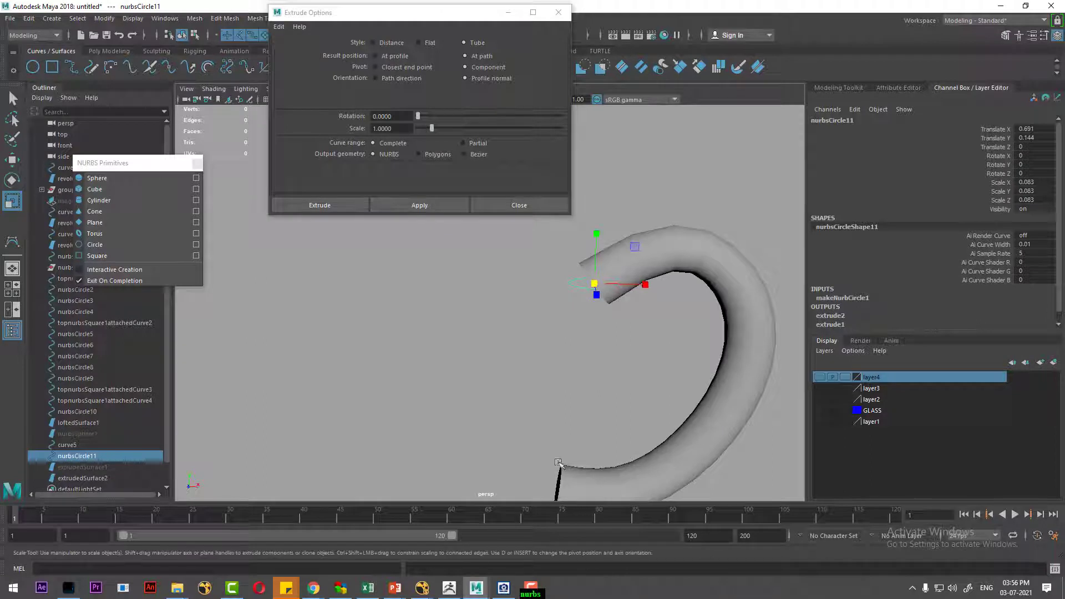
pyautogui.hotkey('ctrl', 'shift', 'h')
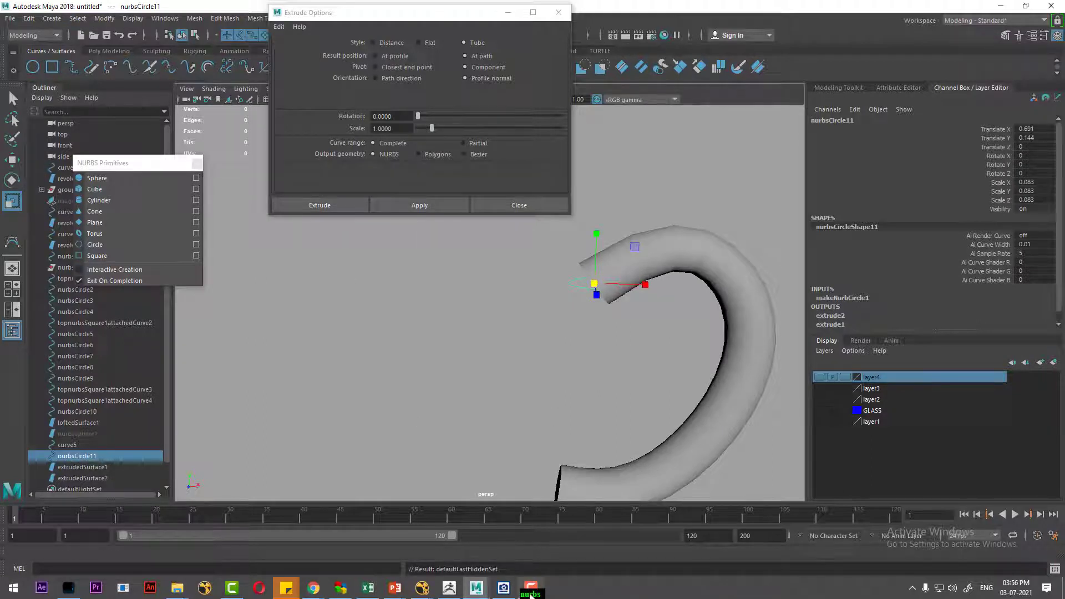
pyautogui.click(519, 205)
# Reveal all hidden objects and delete the reference image plane
pyautogui.press('f')
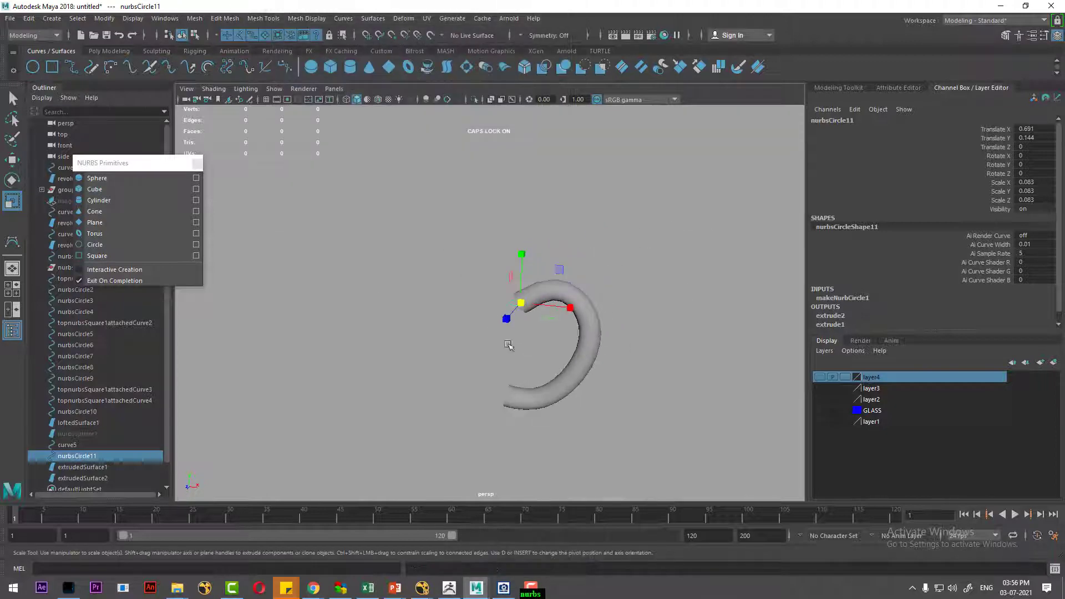
pyautogui.click(135, 21)
pyautogui.moveTo(148, 87)
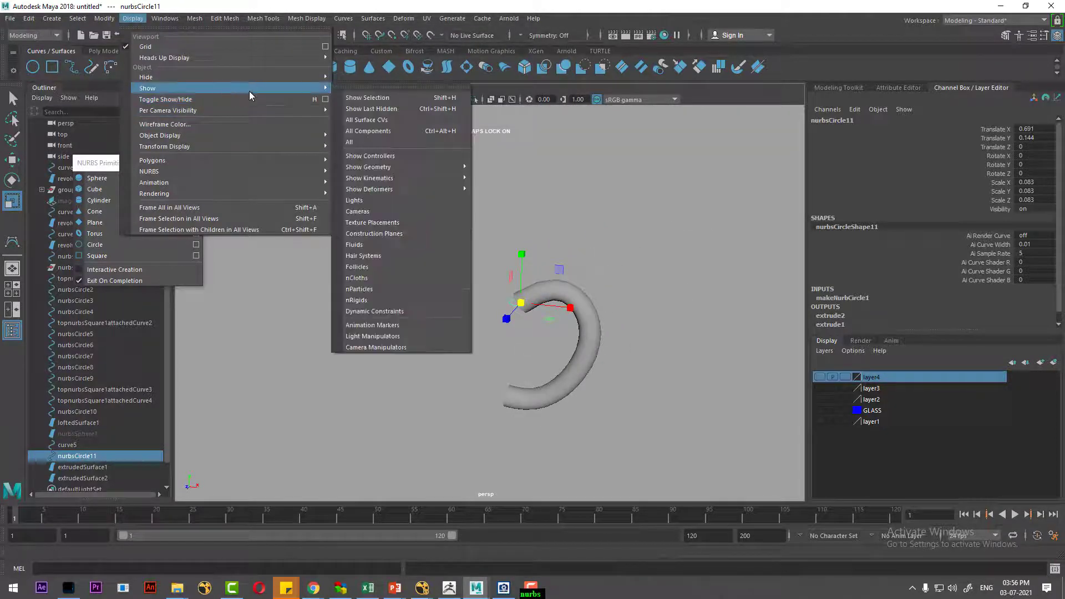
pyautogui.click(425, 145)
pyautogui.keyDown('alt'); pyautogui.moveTo(426, 150); pyautogui.dragTo(535, 209); pyautogui.keyUp('alt')
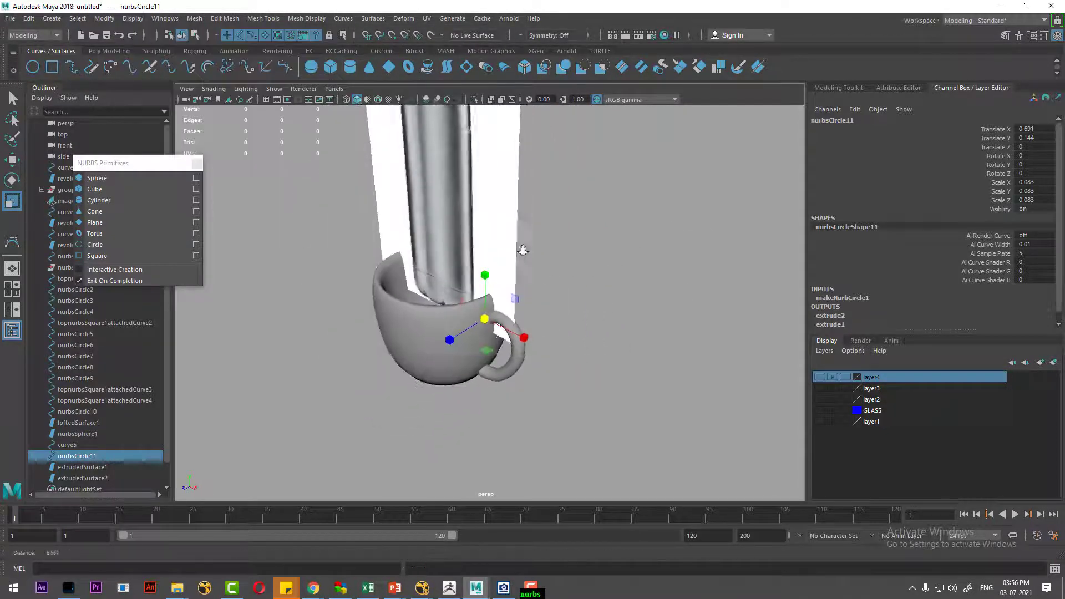
pyautogui.click(535, 193)
pyautogui.press('Delete')
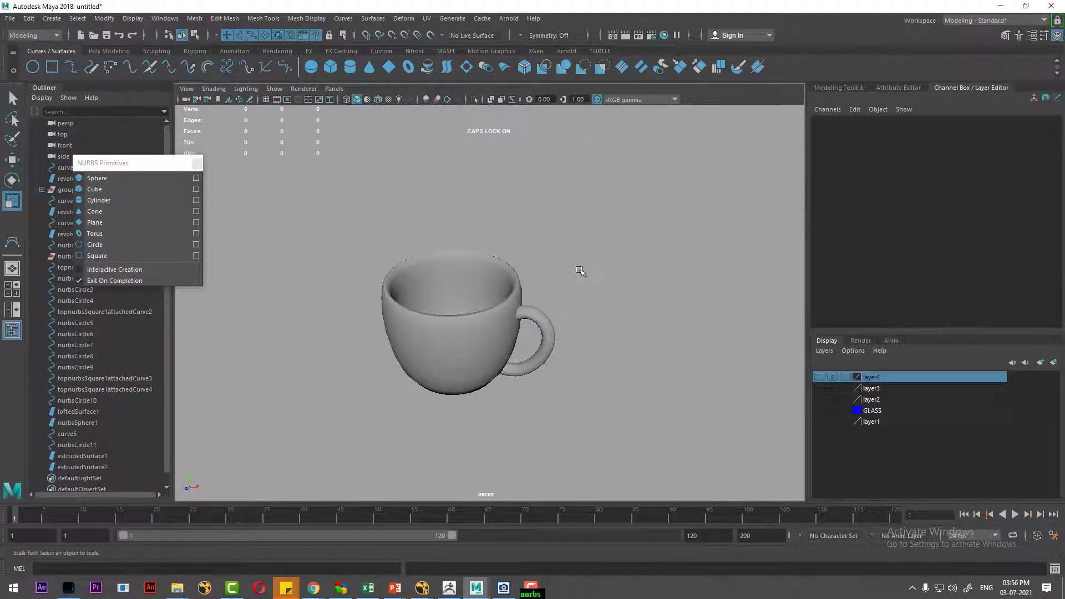
# Delete the cup's construction history and group the cup and handle into group2
pyautogui.moveTo(579, 256); pyautogui.dragTo(428, 450)
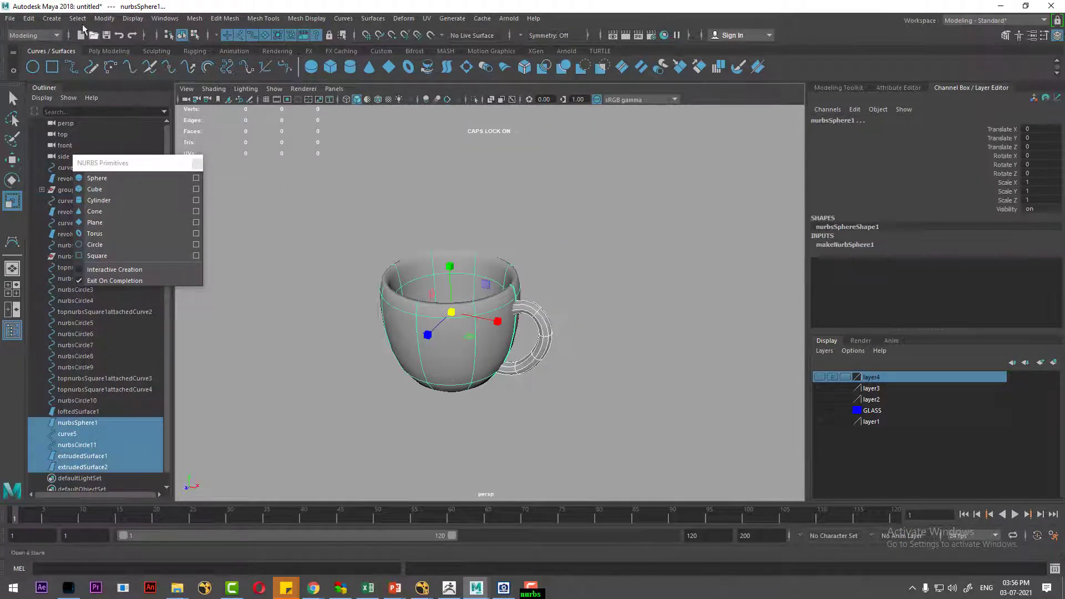
pyautogui.click(51, 18)
pyautogui.moveTo(65, 159)
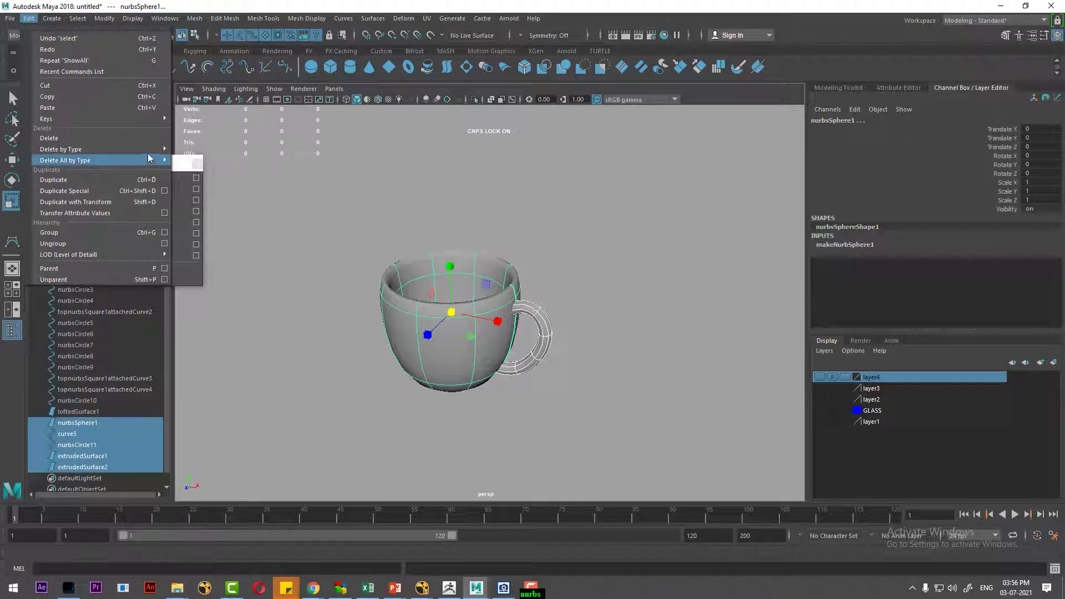
pyautogui.click(193, 158)
pyautogui.click(607, 240)
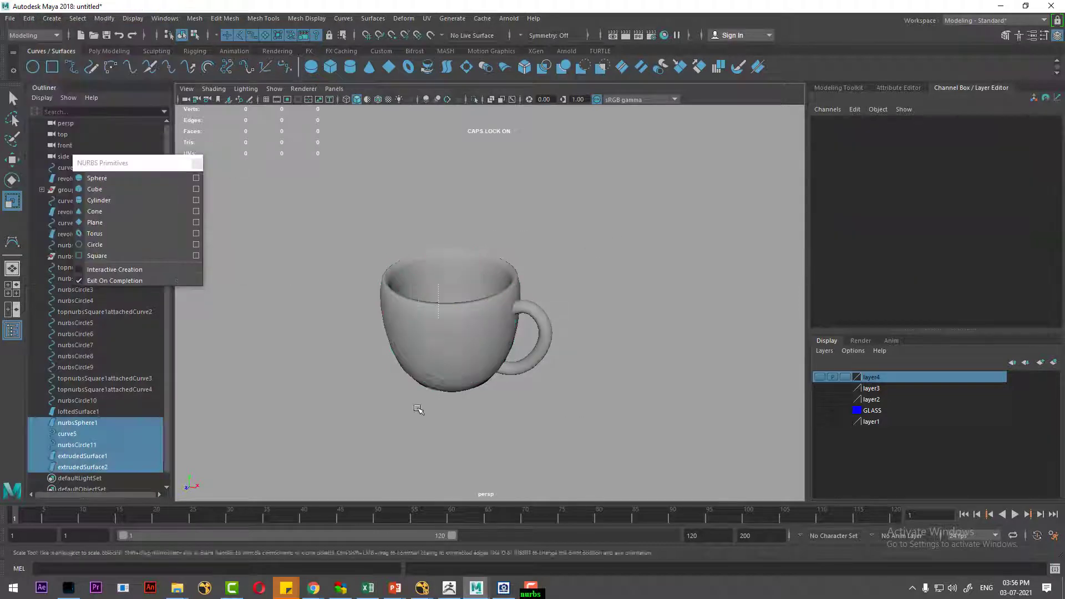
pyautogui.moveTo(421, 407); pyautogui.dragTo(446, 364)
pyautogui.press('w')
pyautogui.click(597, 315)
pyautogui.moveTo(596, 315); pyautogui.dragTo(419, 413)
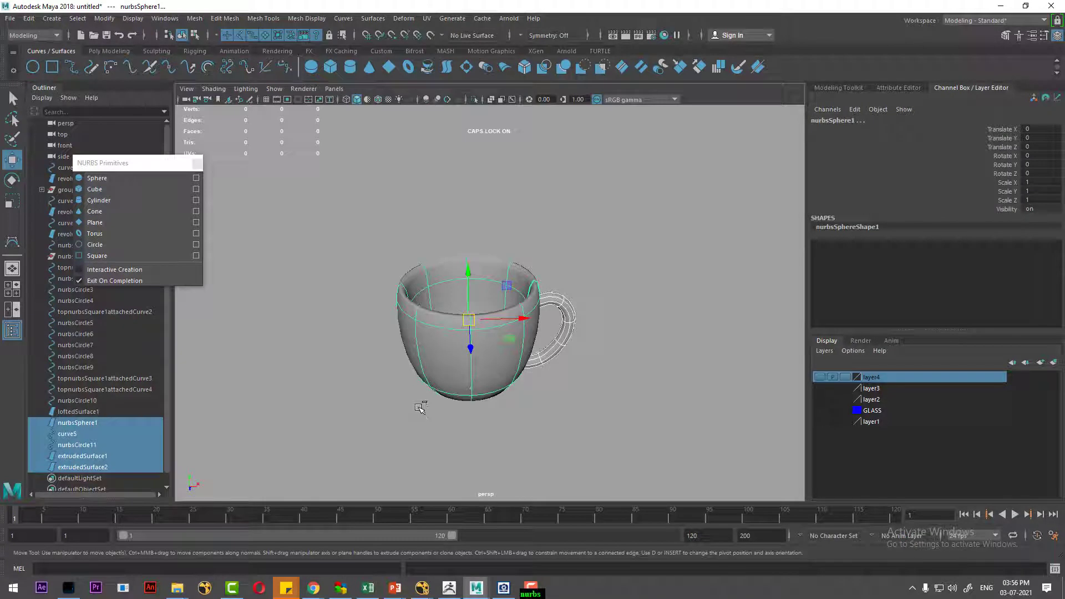
pyautogui.click(519, 428)
pyautogui.moveTo(614, 252); pyautogui.dragTo(375, 457)
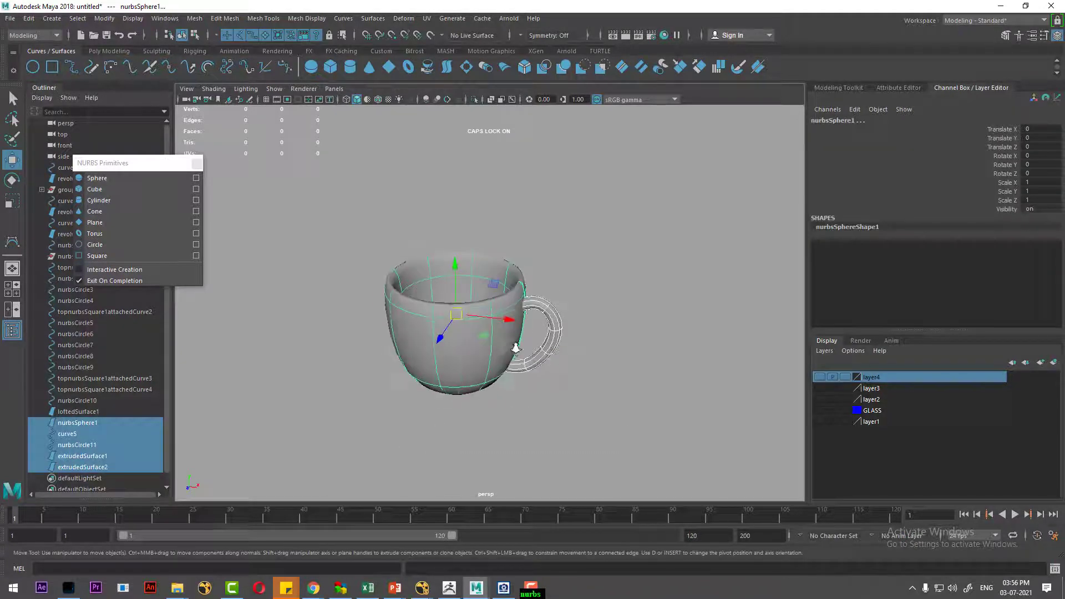
pyautogui.keyDown('alt'); pyautogui.moveTo(466, 289); pyautogui.dragTo(517, 312); pyautogui.keyUp('alt')
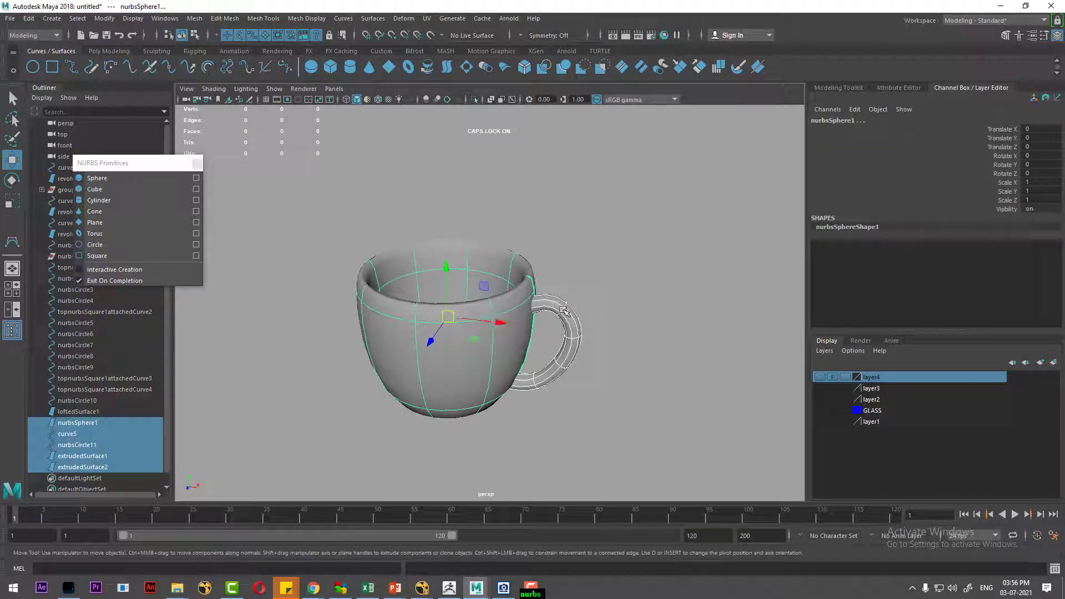
pyautogui.hotkey('ctrl', 'g')
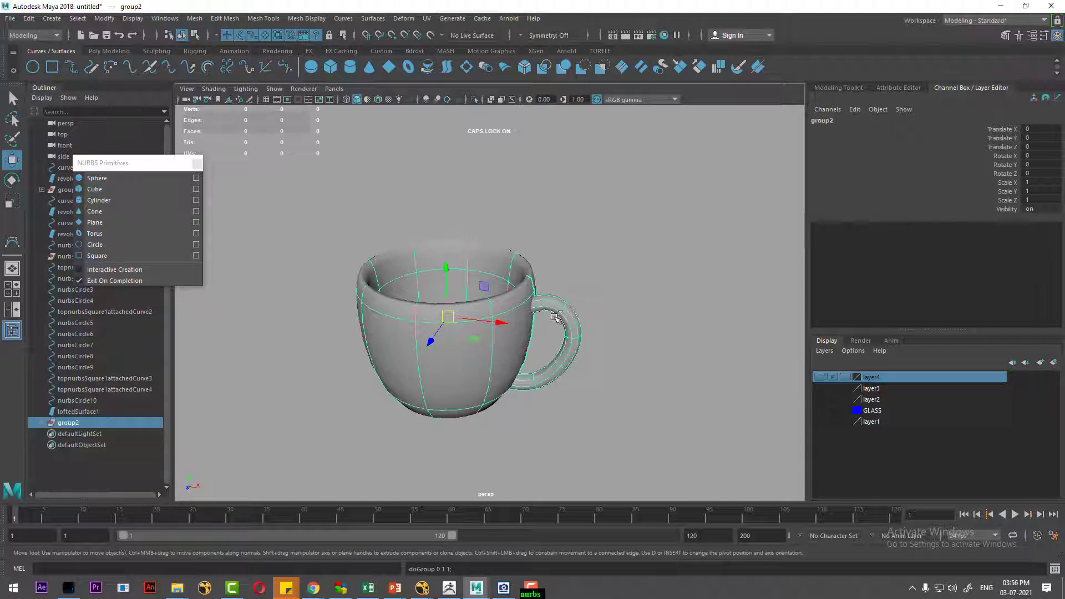
# Show layer4 again and move group2 to Translate X 2.261
pyautogui.moveTo(524, 407)
pyautogui.keyDown('alt'); pyautogui.mouseDown()
pyautogui.moveTo(554, 397)
pyautogui.moveTo(487, 366)
pyautogui.moveTo(504, 409)
pyautogui.moveTo(510, 391)
pyautogui.moveTo(562, 352)
pyautogui.moveTo(635, 430)
pyautogui.moveTo(554, 401)
pyautogui.mouseUp(); pyautogui.keyUp('alt')
pyautogui.click(819, 377)
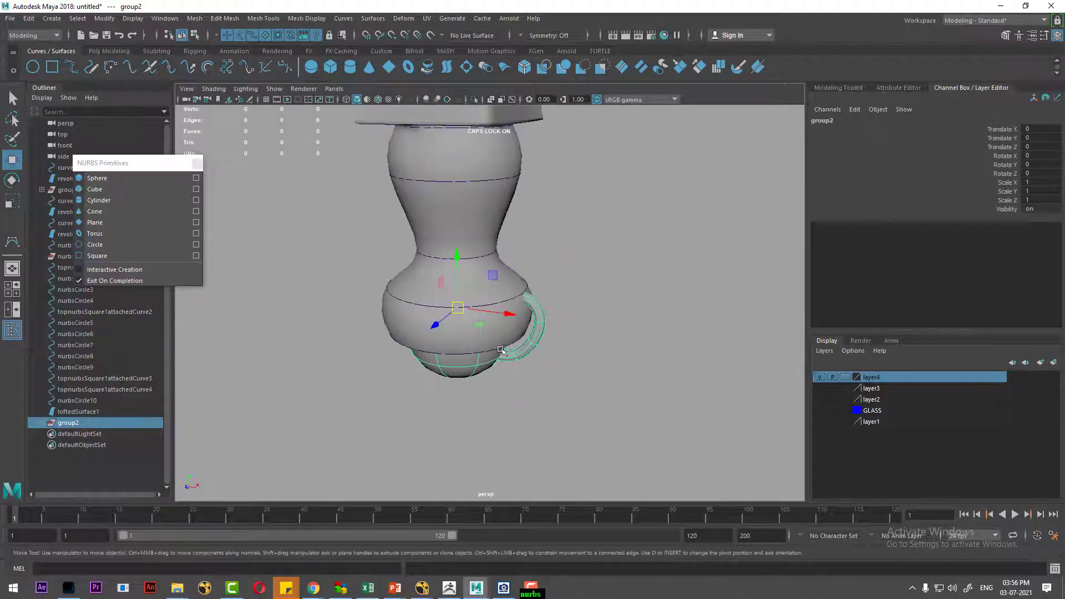
pyautogui.moveTo(502, 314); pyautogui.dragTo(693, 333)
# In the front view, raise the cup slightly along Y and turn layer3 back on
pyautogui.press('space')
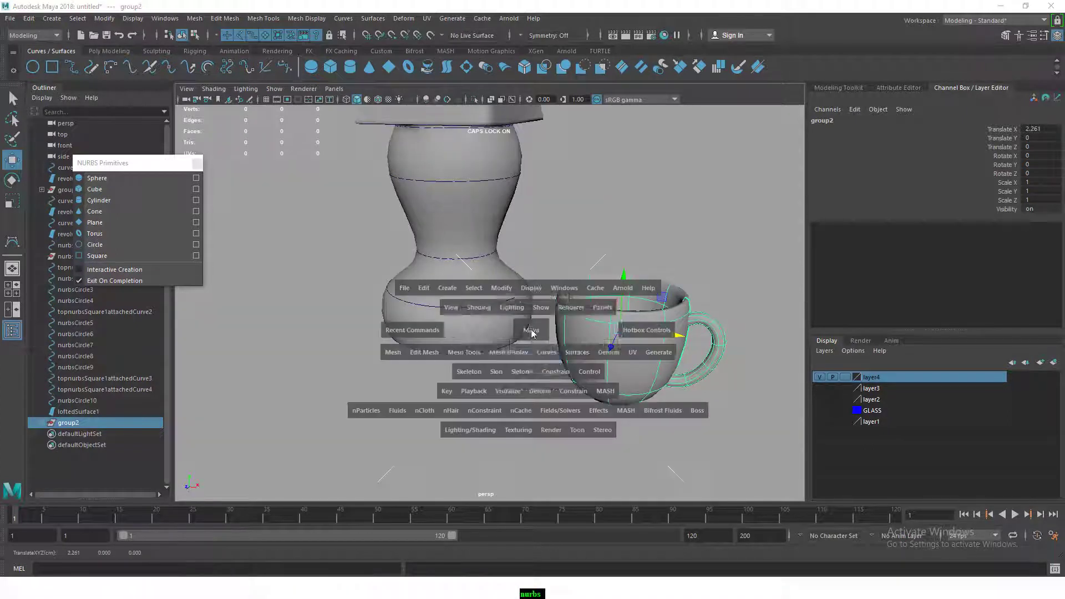
pyautogui.moveTo(534, 348); pyautogui.dragTo(534, 389)
pyautogui.moveTo(544, 290)
pyautogui.mouseDown()
pyautogui.moveTo(547, 259)
pyautogui.moveTo(537, 368)
pyautogui.moveTo(549, 402)
pyautogui.moveTo(582, 377)
pyautogui.mouseUp()
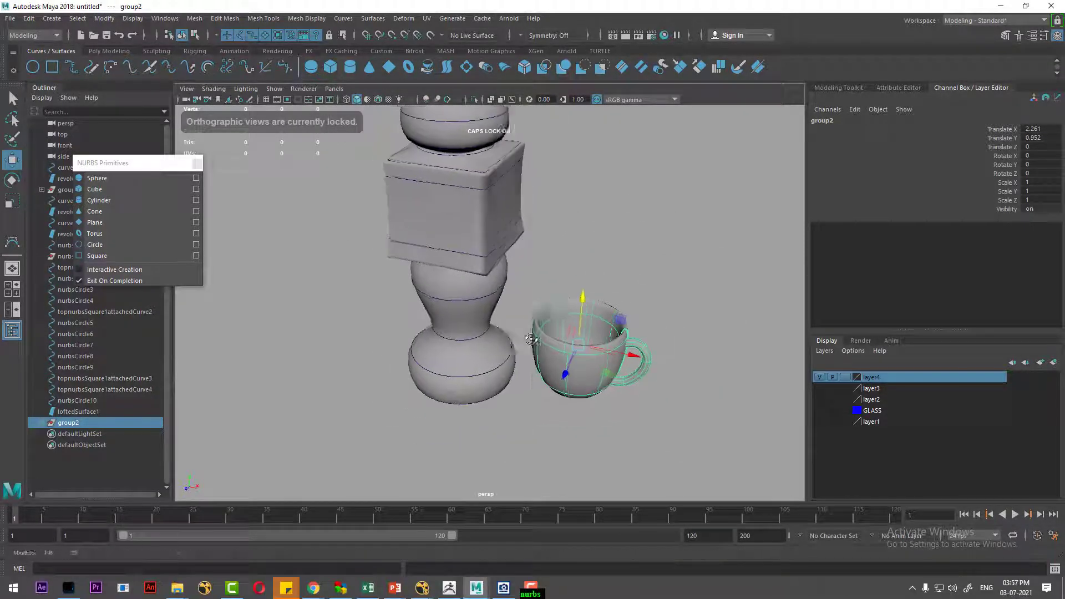
pyautogui.click(820, 388)
# Unhide all hidden objects so the whole stacked bed leg shows
pyautogui.click(650, 391)
pyautogui.moveTo(650, 391)
pyautogui.keyDown('alt'); pyautogui.mouseDown()
pyautogui.moveTo(681, 448)
pyautogui.moveTo(852, 410)
pyautogui.mouseUp(); pyautogui.keyUp('alt')
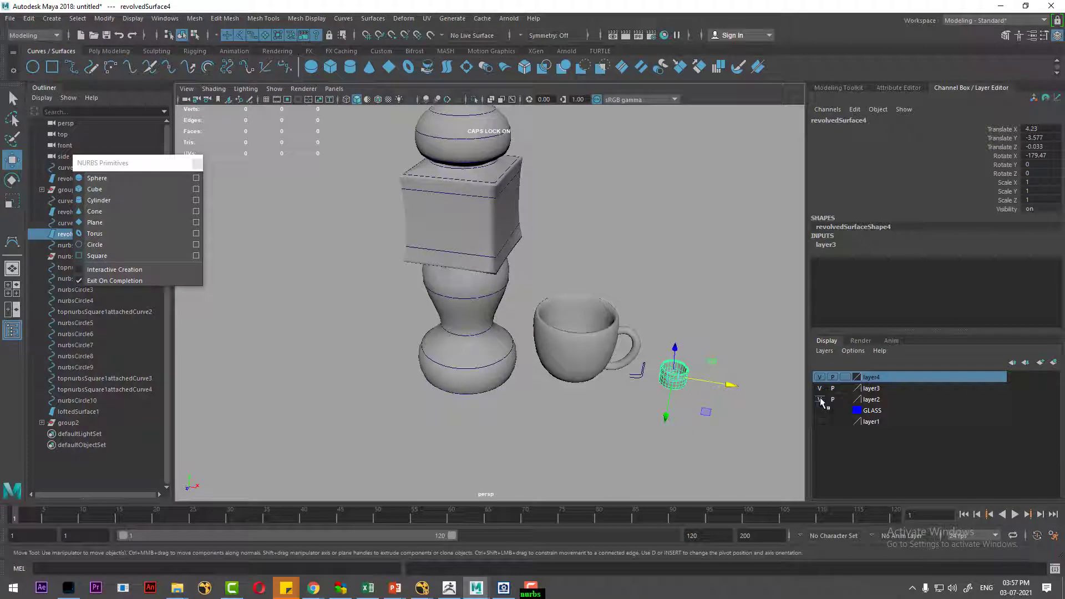
pyautogui.scroll(-2, 759, 406)
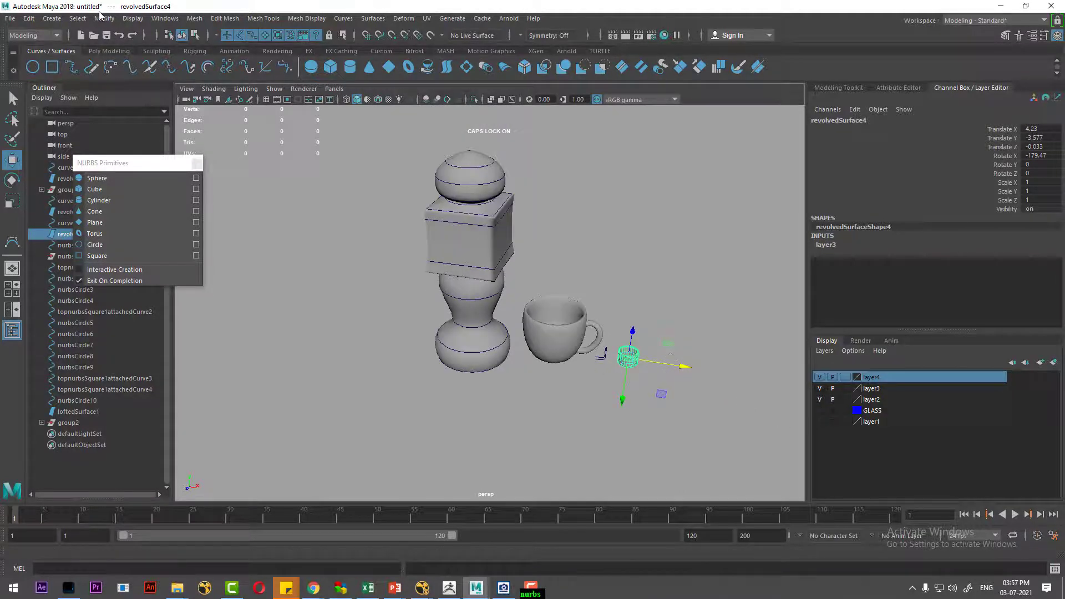
pyautogui.click(133, 18)
pyautogui.moveTo(368, 168)
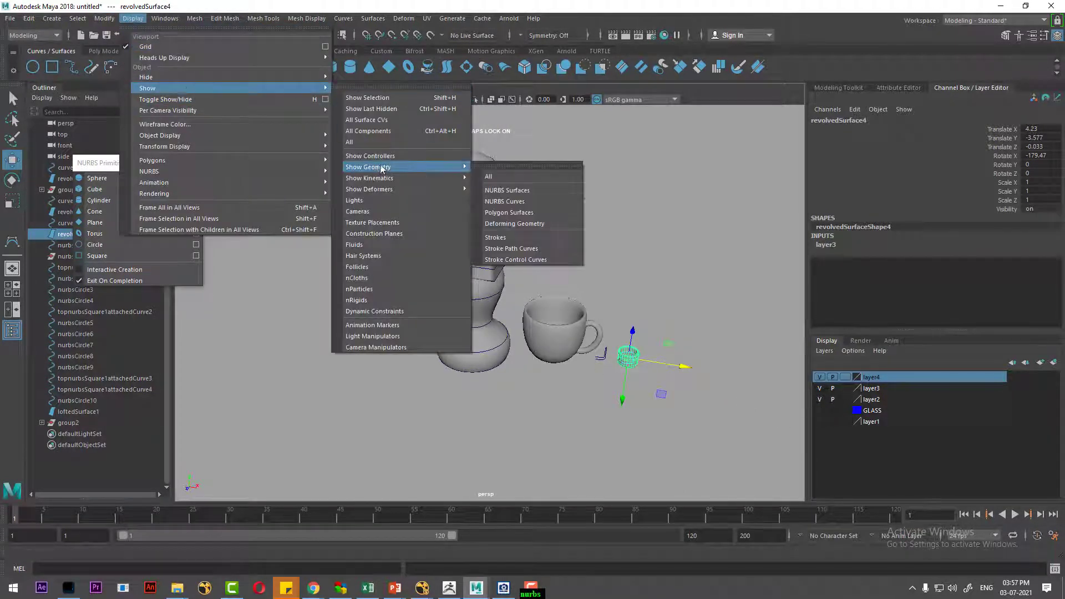
pyautogui.click(380, 142)
# Test-move the lofted box left along X twice, undoing each move
pyautogui.click(496, 249)
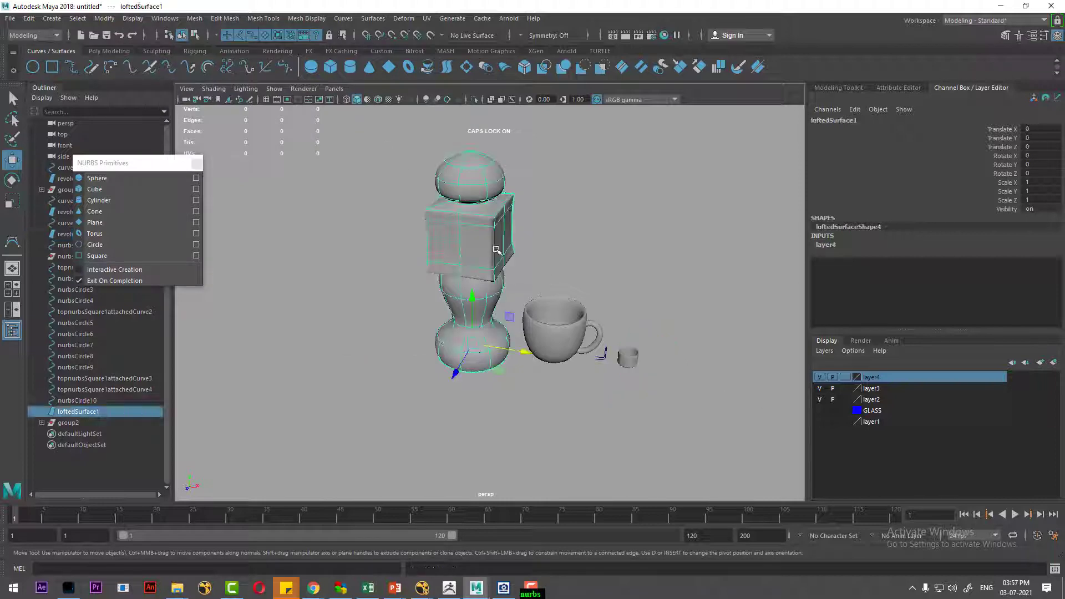
pyautogui.moveTo(524, 353); pyautogui.dragTo(442, 341)
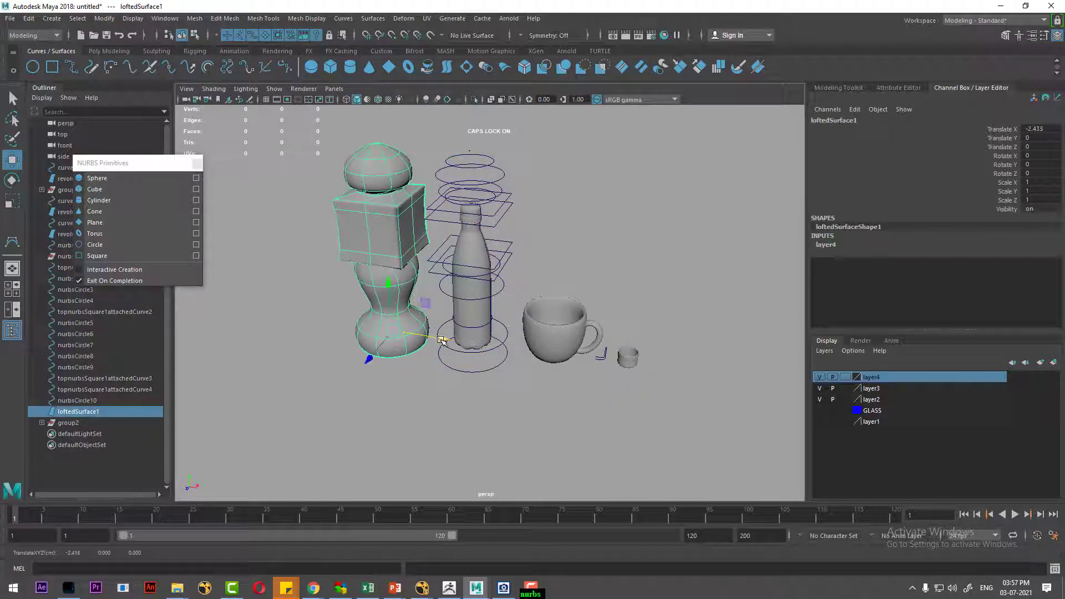
pyautogui.hotkey('ctrl', 'z')
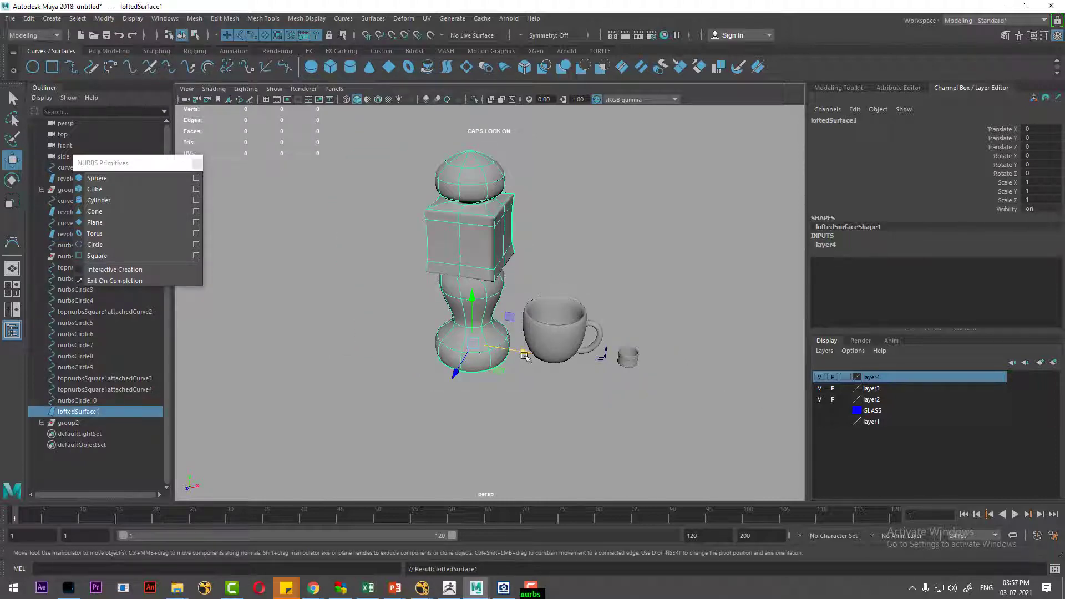
pyautogui.moveTo(524, 353); pyautogui.dragTo(467, 349)
pyautogui.hotkey('ctrl', 'z')
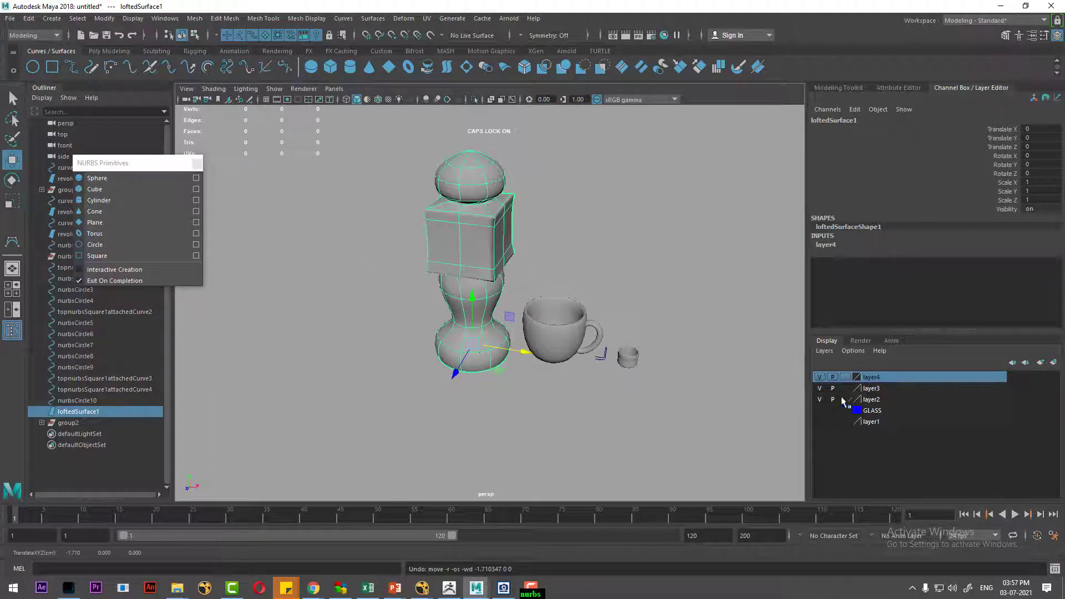
# Move the bottle left to Translate X -3.228, temporarily hiding layer4
pyautogui.click(820, 377)
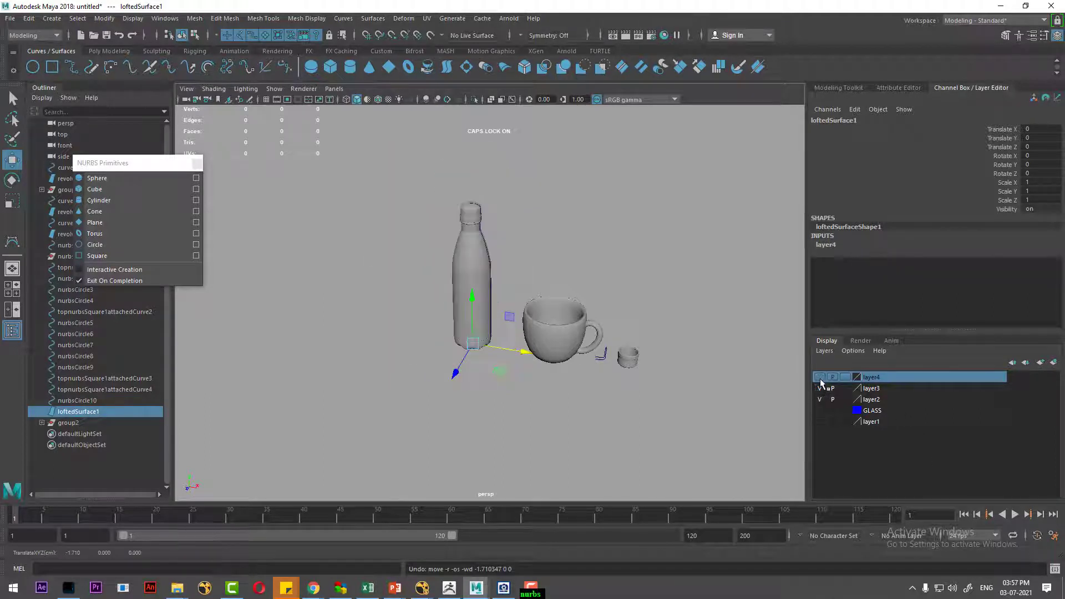
pyautogui.click(464, 294)
pyautogui.moveTo(529, 355); pyautogui.dragTo(419, 335)
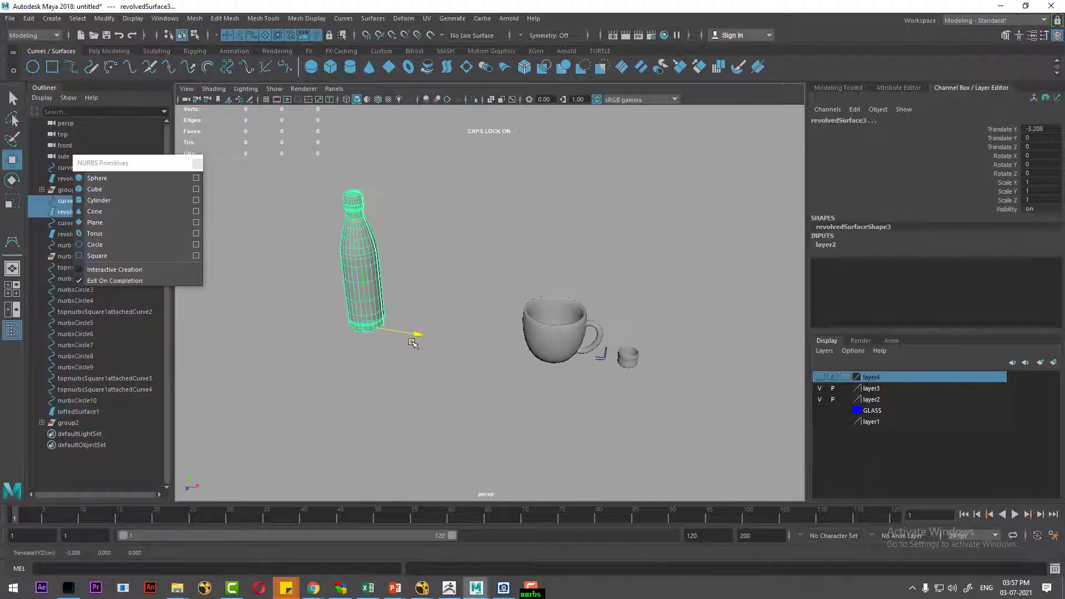
pyautogui.click(819, 377)
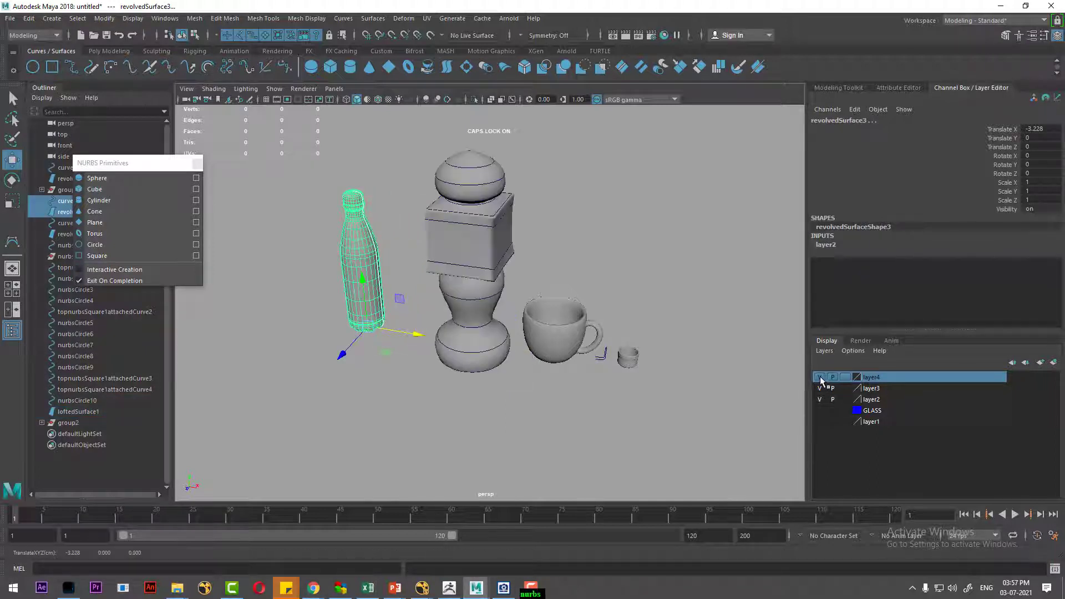
# Show the wine glass on the GLASS layer and switch the viewport to wireframe
pyautogui.click(820, 411)
pyautogui.keyDown('alt'); pyautogui.moveTo(690, 324); pyautogui.dragTo(660, 292); pyautogui.keyUp('alt')
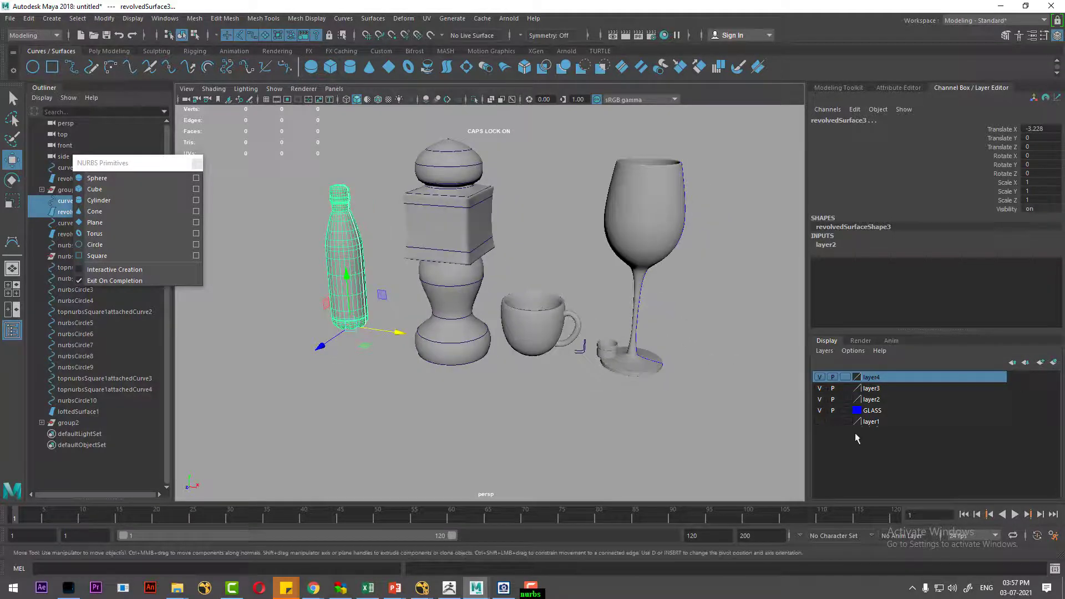
pyautogui.click(819, 421)
pyautogui.press('4')
pyautogui.click(819, 422)
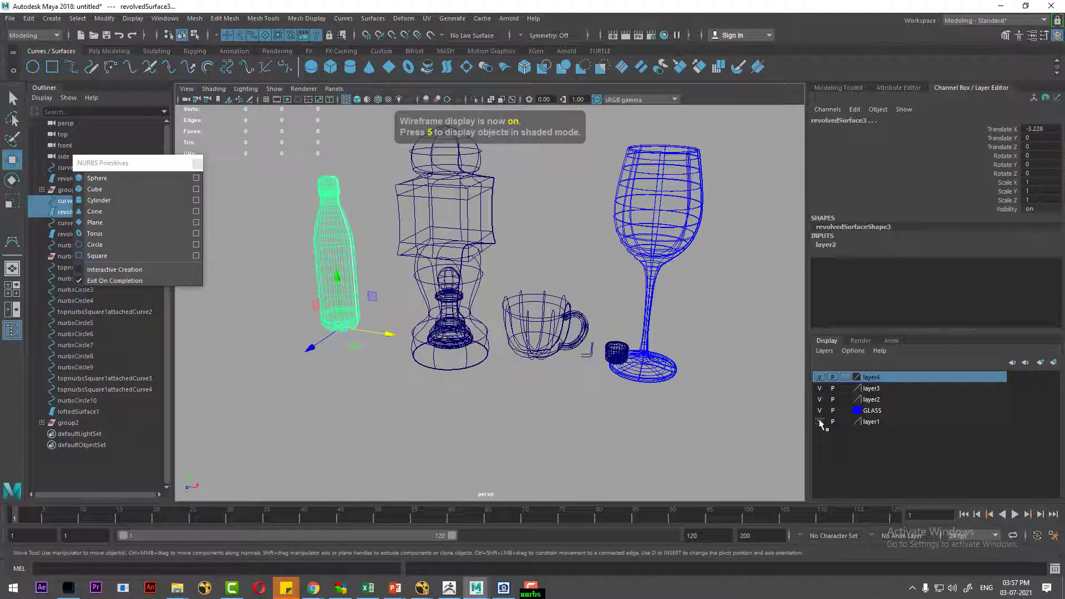
# Select layer1's objects and move the pawn left to Translate X -1.663
pyautogui.scroll(2, 467, 348)
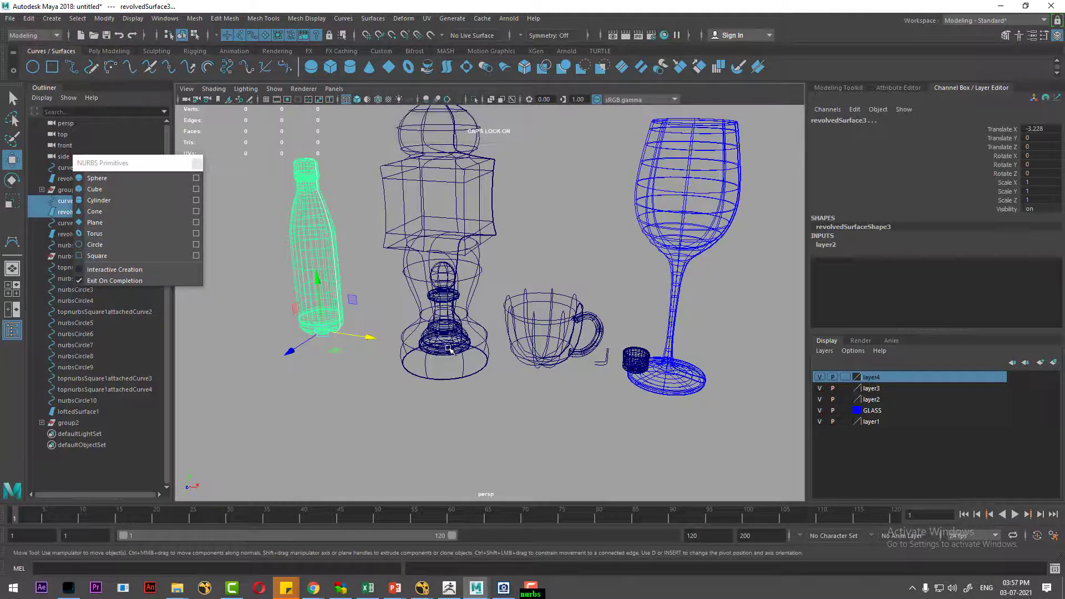
pyautogui.click(901, 423)
pyautogui.rightClick(901, 424)
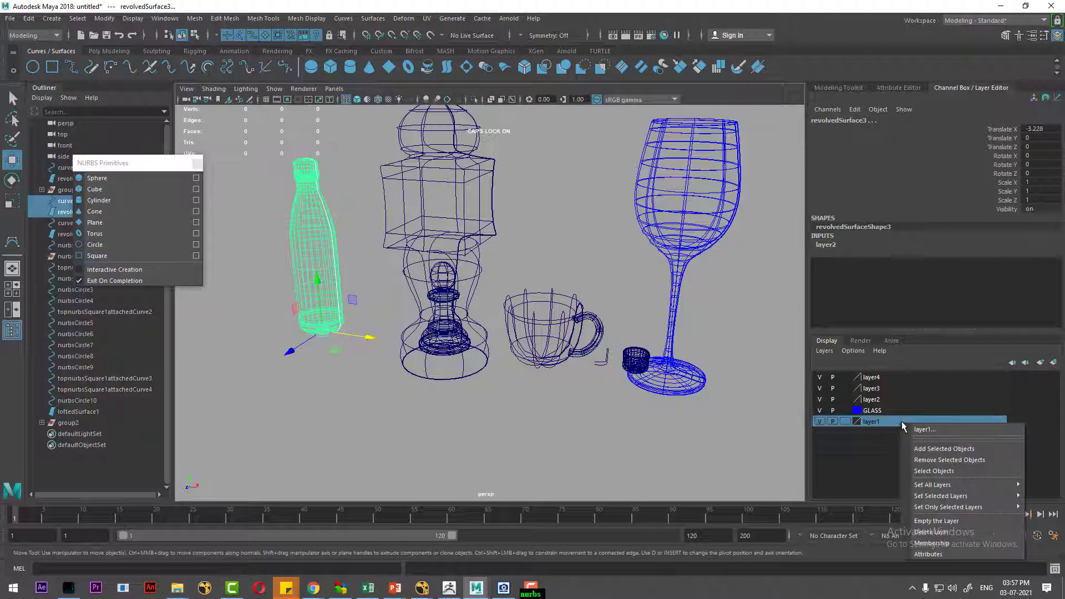
pyautogui.click(943, 470)
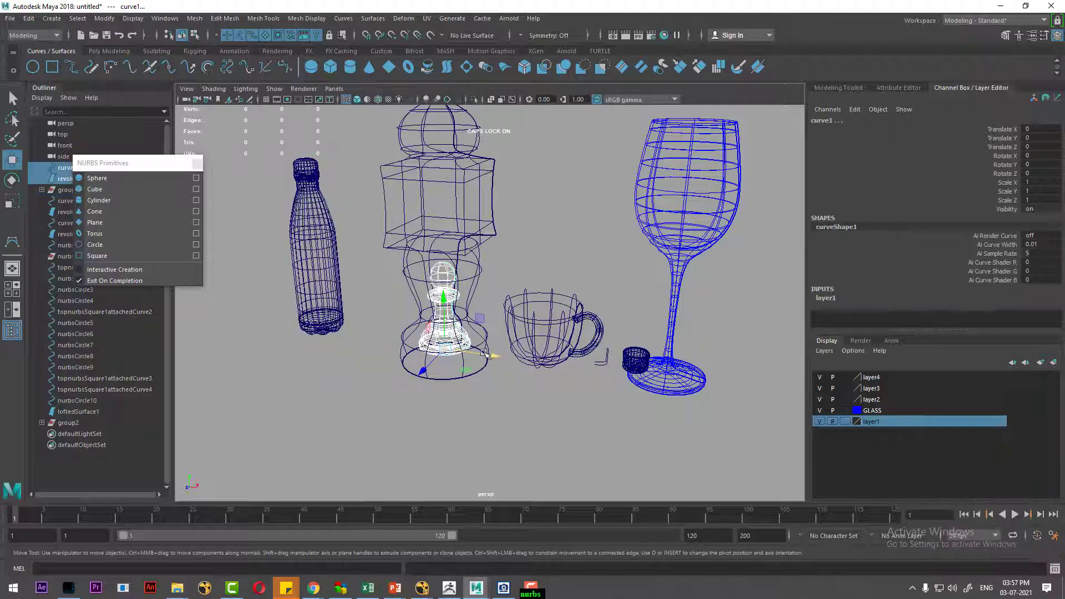
pyautogui.moveTo(491, 355); pyautogui.dragTo(417, 355)
pyautogui.scroll(-4, 479, 336)
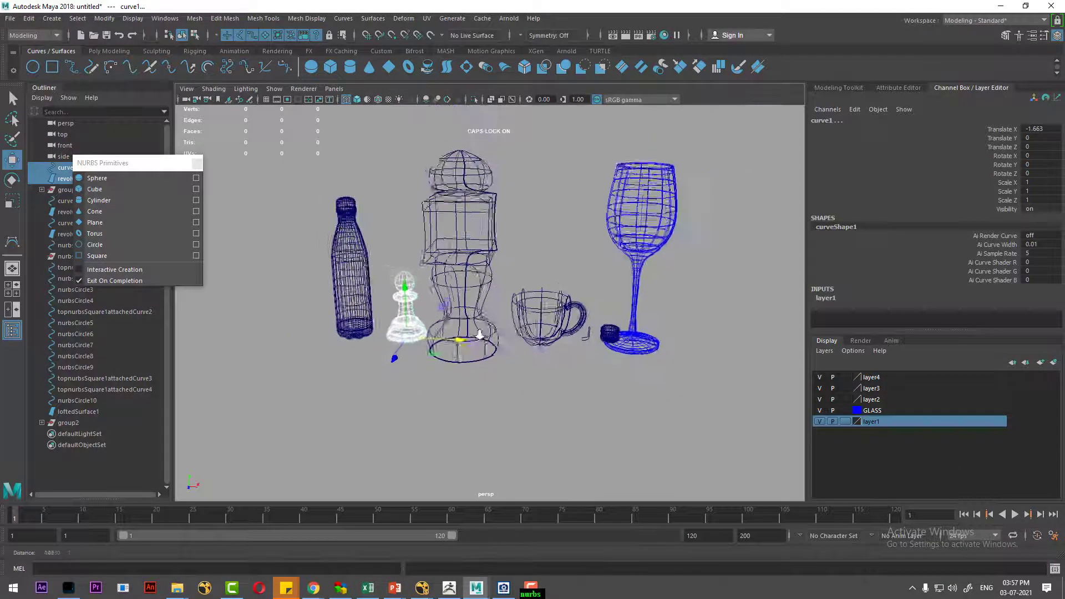
# Move revolvedSurface4 to Translate X 3.728 and view the framed scene shaded again
pyautogui.scroll(2, 479, 336)
pyautogui.click(663, 354)
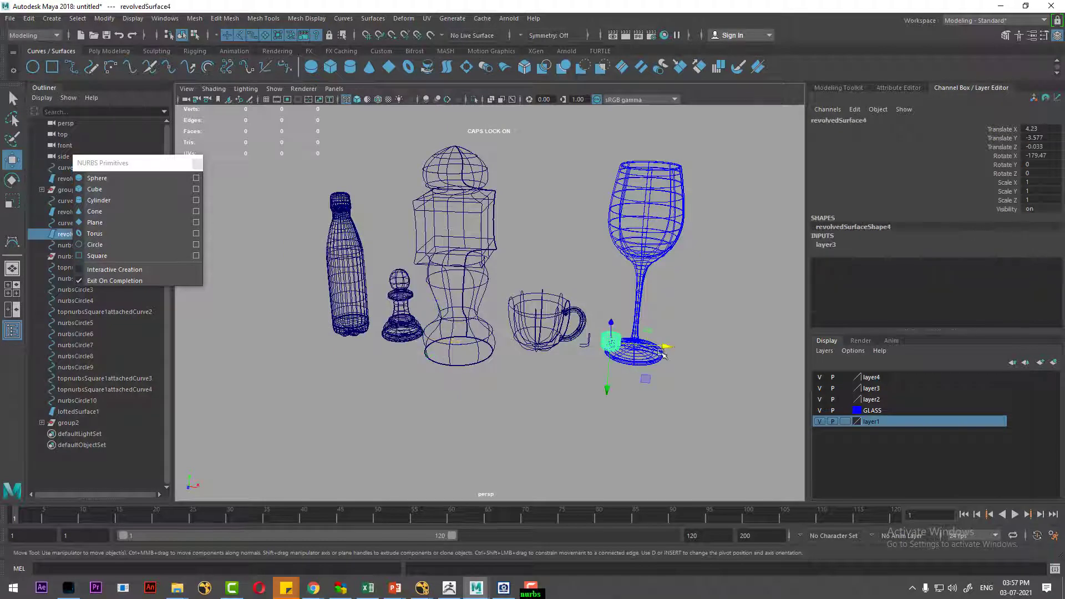
pyautogui.moveTo(663, 354)
pyautogui.mouseDown()
pyautogui.moveTo(587, 350)
pyautogui.moveTo(690, 406)
pyautogui.mouseUp()
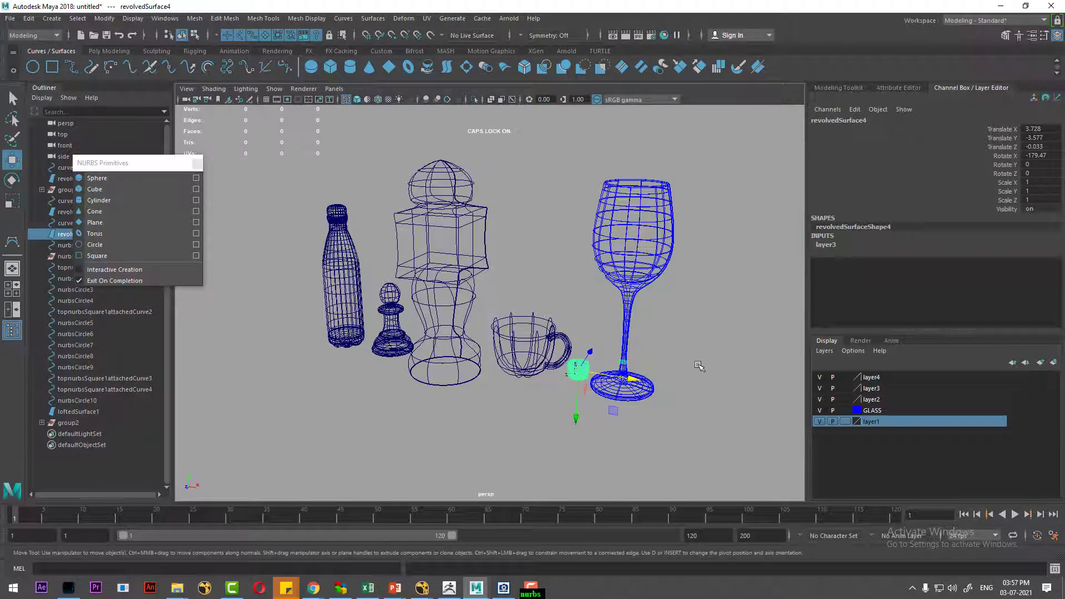
pyautogui.press('6')
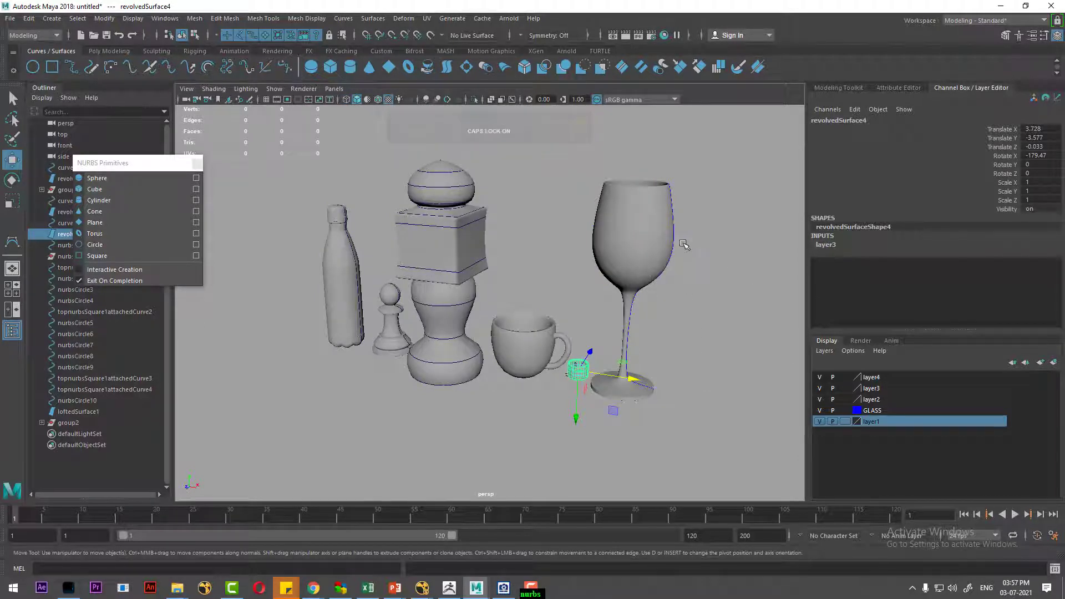
pyautogui.scroll(1, 637, 246)
pyautogui.keyDown('alt'); pyautogui.moveTo(637, 247); pyautogui.dragTo(623, 255, button='middle'); pyautogui.keyUp('alt')
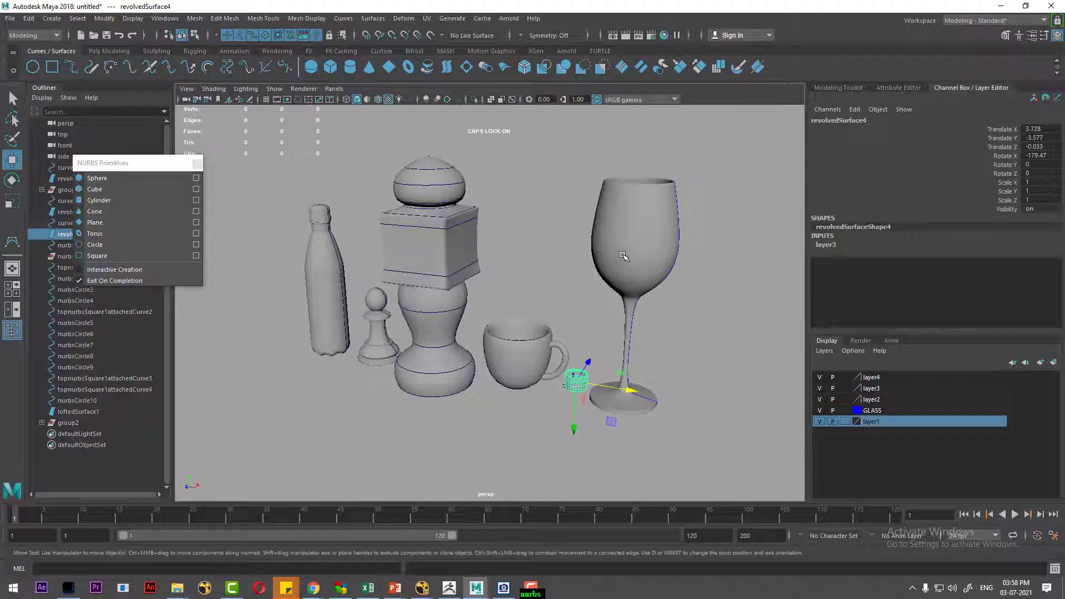
# Create a polygon floor plane and scale it up under the objects
pyautogui.click(507, 19)
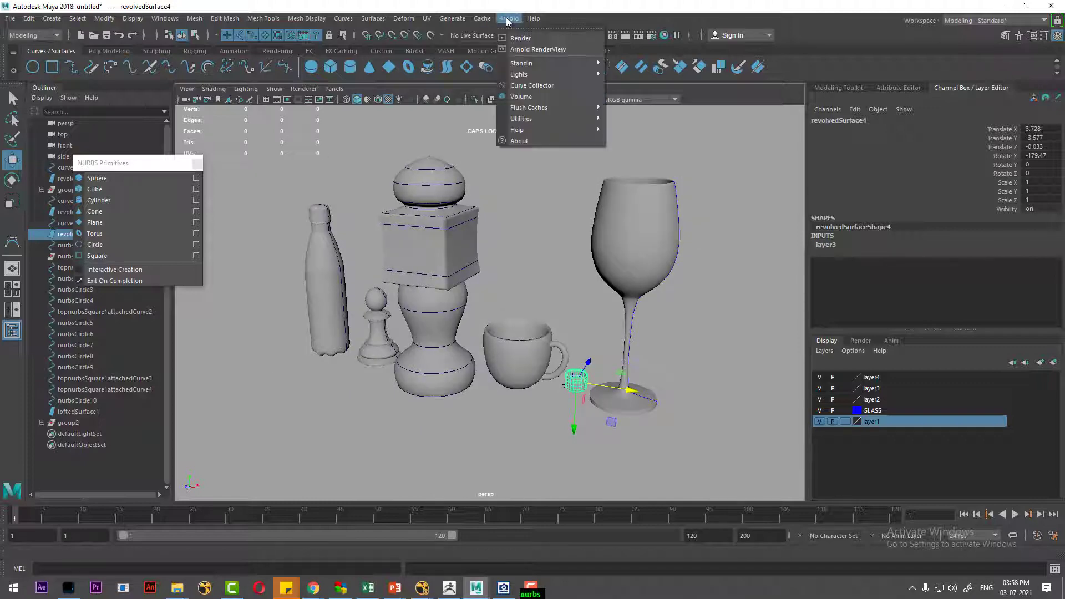
pyautogui.click(337, 183)
pyautogui.moveTo(337, 168)
pyautogui.keyDown('shift'); pyautogui.mouseDown(button='right')
pyautogui.moveTo(283, 162)
pyautogui.moveTo(285, 153)
pyautogui.mouseUp(button='right'); pyautogui.keyUp('shift')
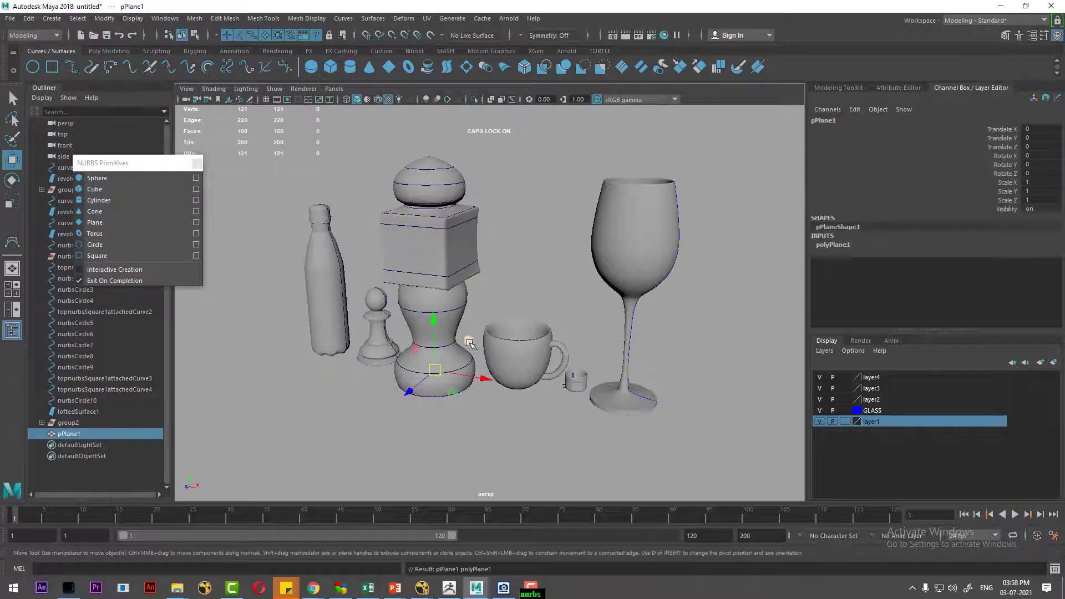
pyautogui.press('r')
pyautogui.moveTo(436, 370); pyautogui.dragTo(516, 380)
pyautogui.moveTo(444, 311)
pyautogui.keyDown('alt'); pyautogui.mouseDown()
pyautogui.moveTo(444, 271)
pyautogui.moveTo(446, 299)
pyautogui.mouseUp(); pyautogui.keyUp('alt')
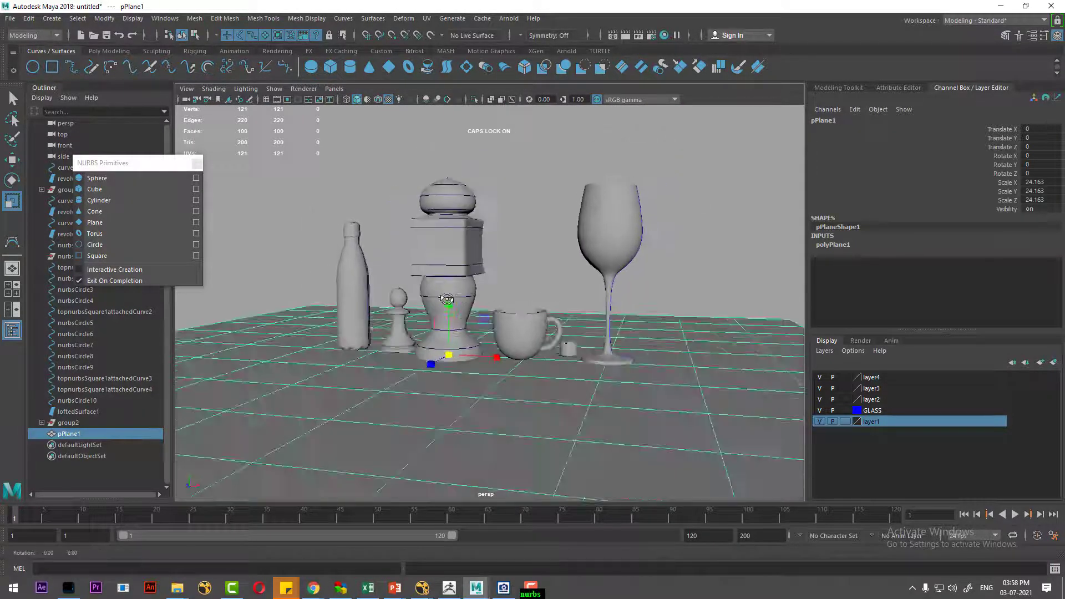
# In the front view, lower the wine glass to Translate Y -0.026 and show wireframe
pyautogui.press('space')
pyautogui.moveTo(488, 297); pyautogui.dragTo(580, 388)
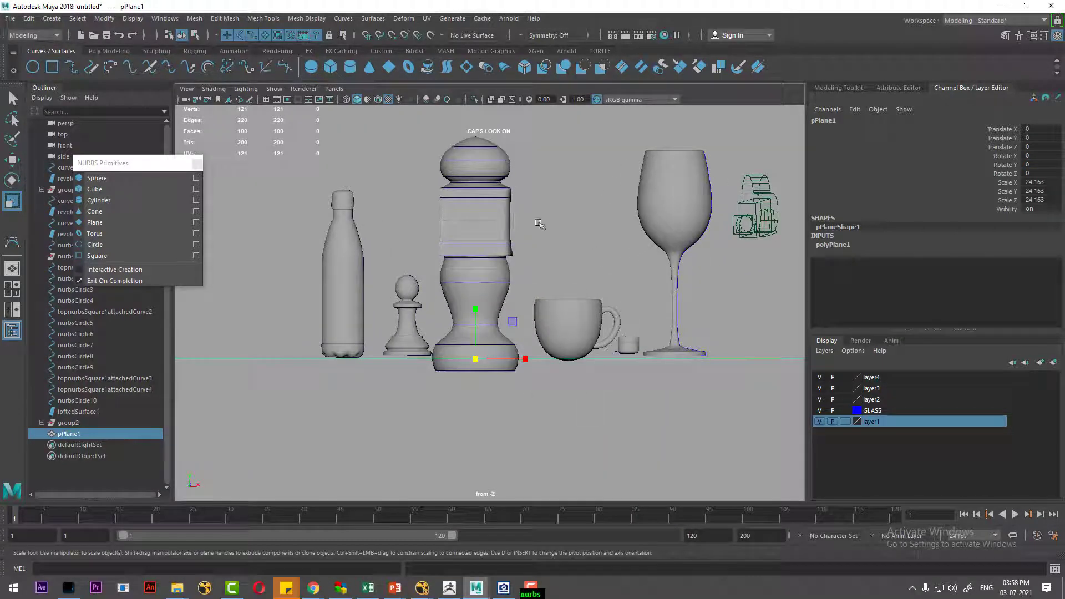
pyautogui.keyDown('alt'); pyautogui.moveTo(697, 316); pyautogui.dragTo(669, 300, button='middle'); pyautogui.keyUp('alt')
pyautogui.click(646, 277)
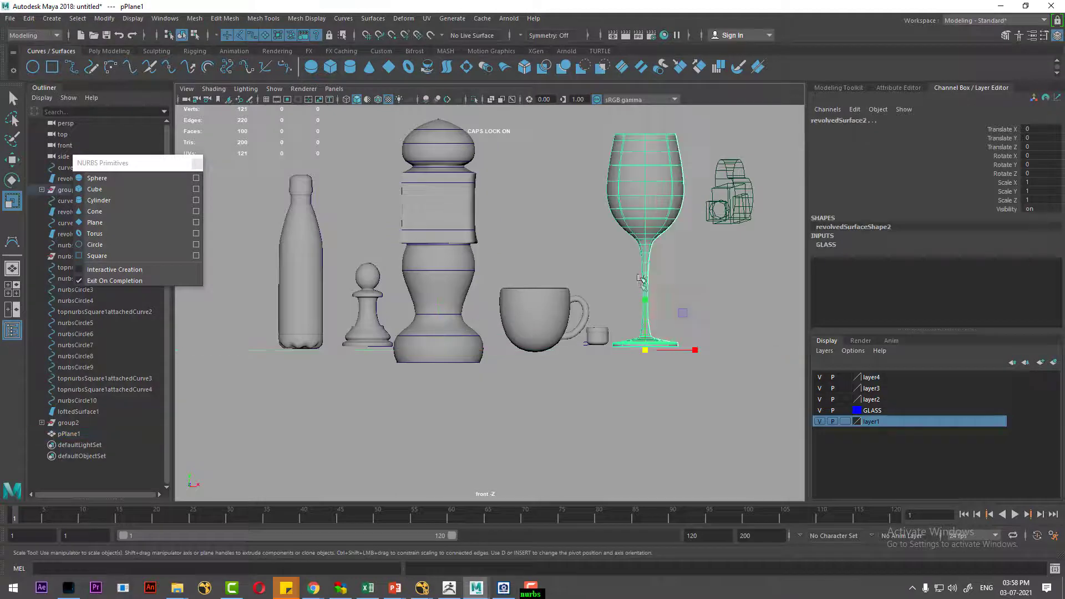
pyautogui.press('w')
pyautogui.moveTo(651, 300); pyautogui.dragTo(648, 301)
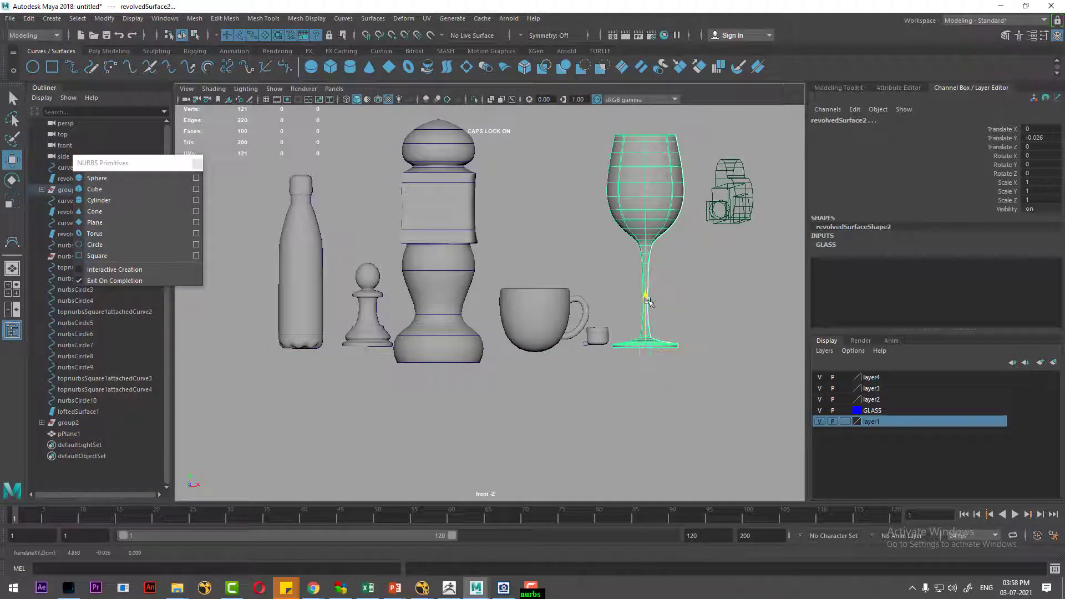
pyautogui.press('4')
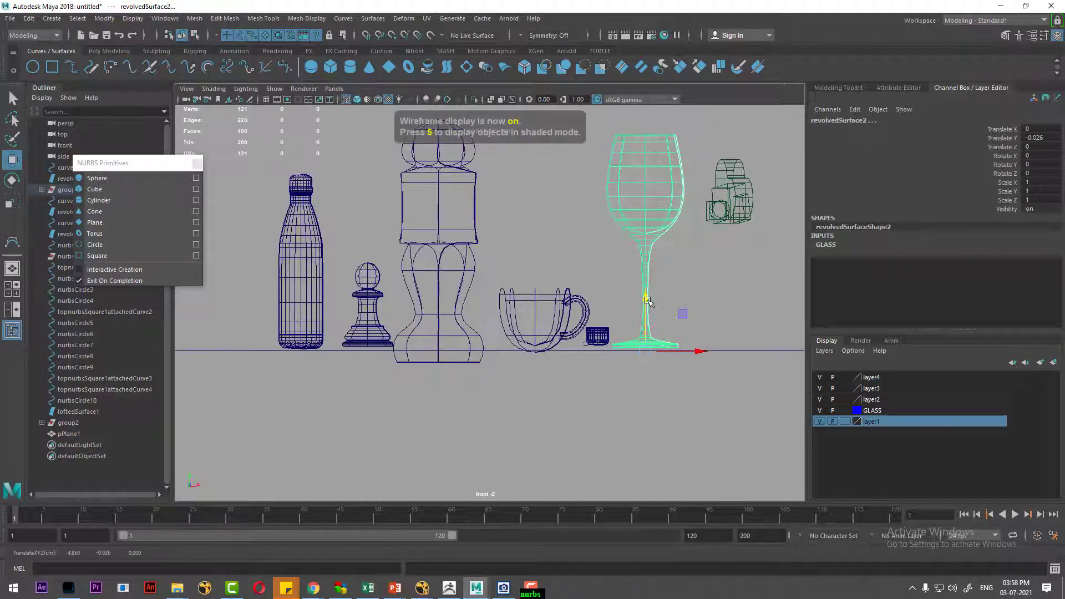
pyautogui.moveTo(650, 309); pyautogui.dragTo(648, 306)
# Lower the pawn to Translate Y -0.06 onto the floor and frame all objects
pyautogui.click(367, 311)
pyautogui.press('f')
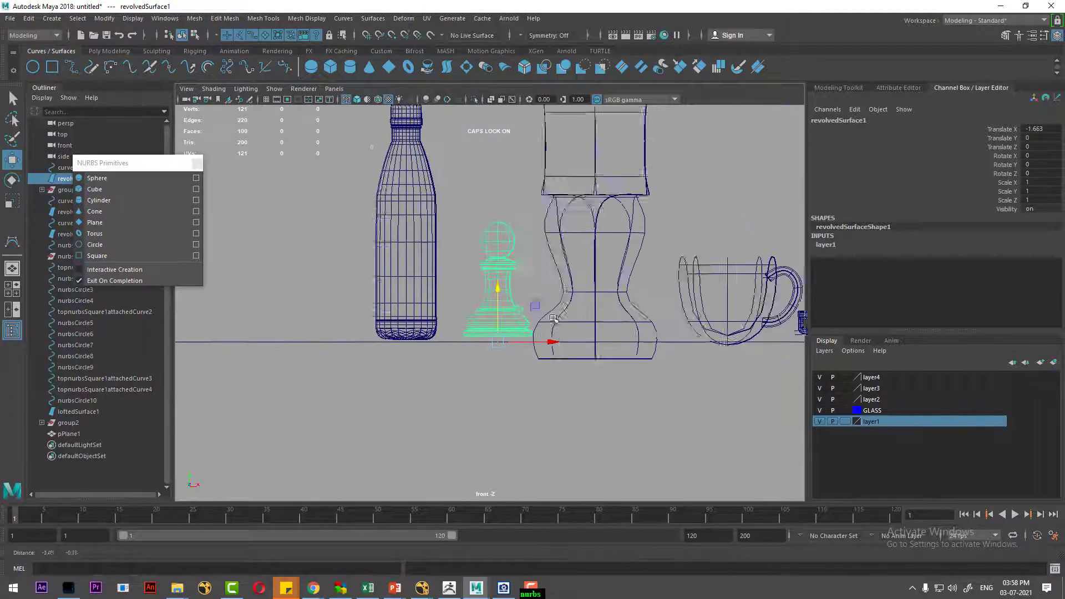
pyautogui.scroll(2, 549, 320)
pyautogui.moveTo(508, 300); pyautogui.dragTo(509, 308)
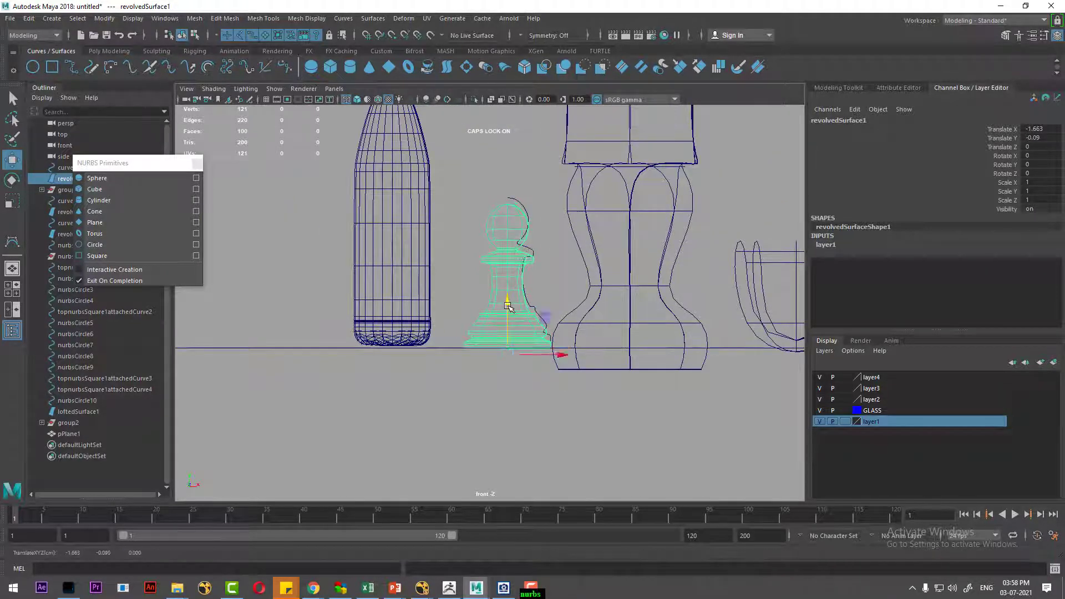
pyautogui.hotkey('ctrl', 'z')
pyautogui.hotkey('ctrl', 'z')
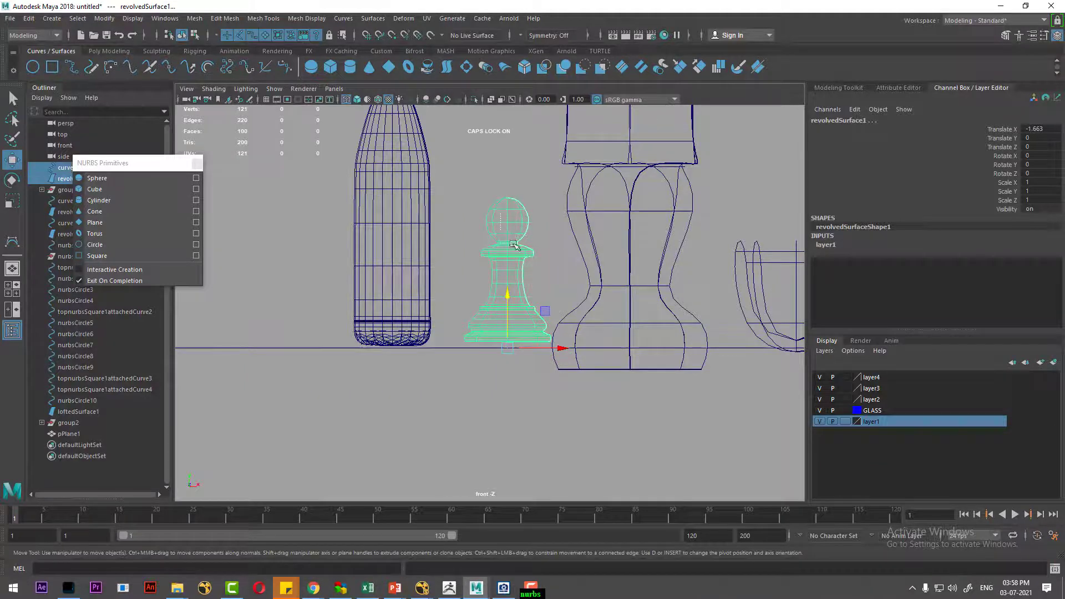
pyautogui.moveTo(510, 294); pyautogui.dragTo(508, 401)
pyautogui.press('a')
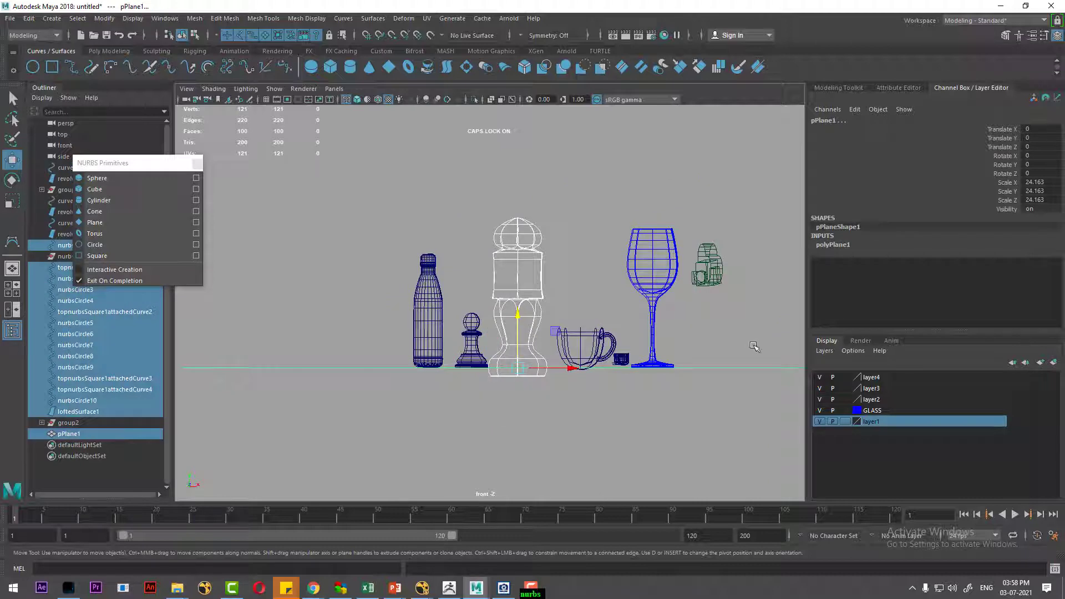
# Raise the stacked bed leg and shift it slightly right
pyautogui.keyDown('shift'); pyautogui.click(727, 367); pyautogui.keyUp('shift')
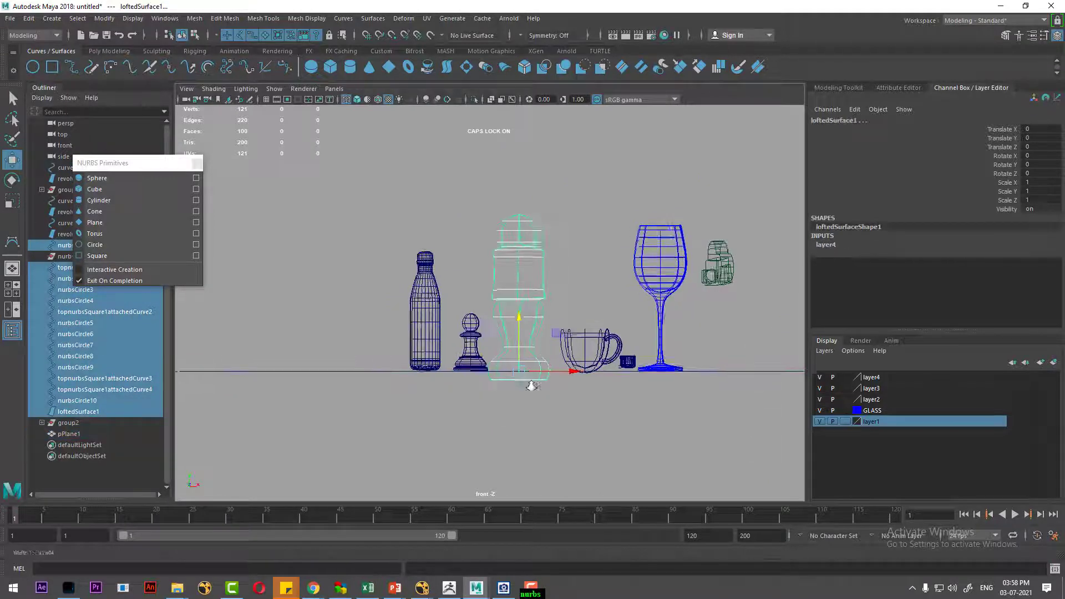
pyautogui.scroll(3, 567, 381)
pyautogui.moveTo(537, 366); pyautogui.dragTo(538, 351)
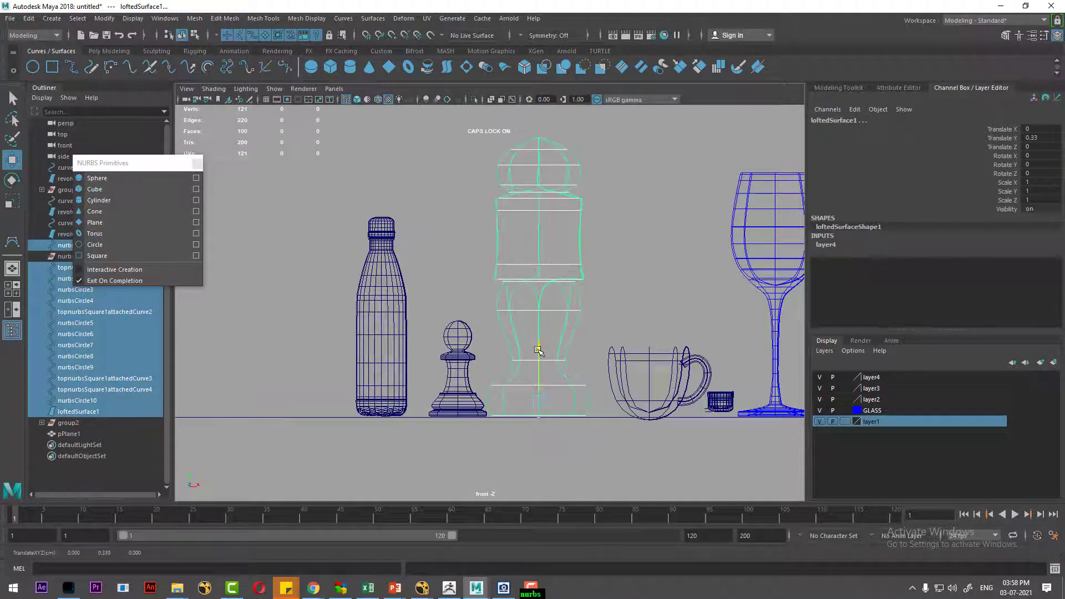
pyautogui.moveTo(595, 401); pyautogui.dragTo(601, 399)
pyautogui.scroll(-3, 615, 396)
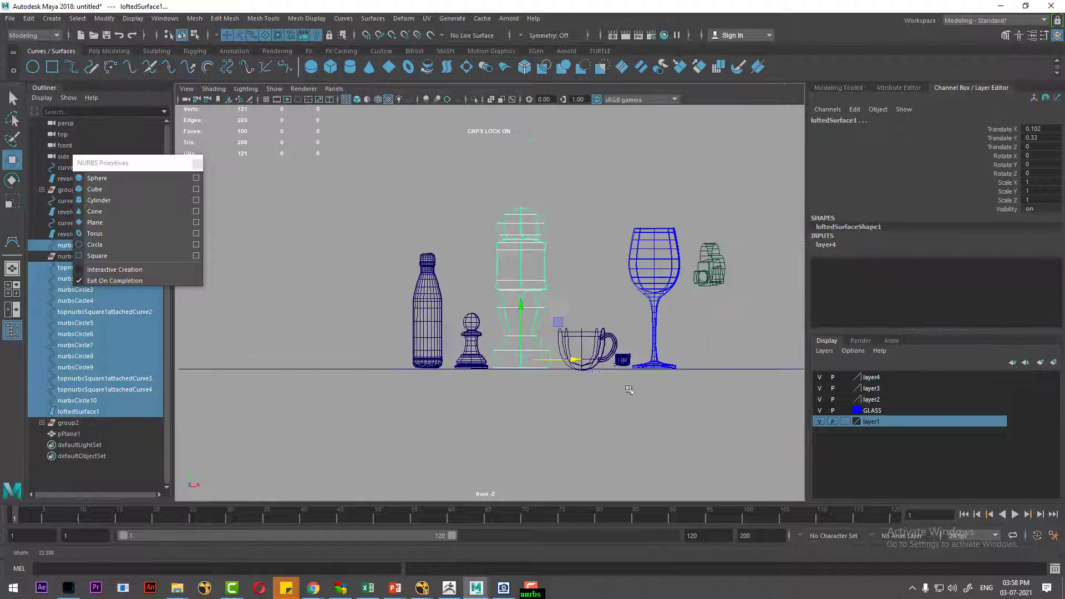
# Raise the small object beside the cup slightly and return to a shaded perspective view
pyautogui.click(615, 380)
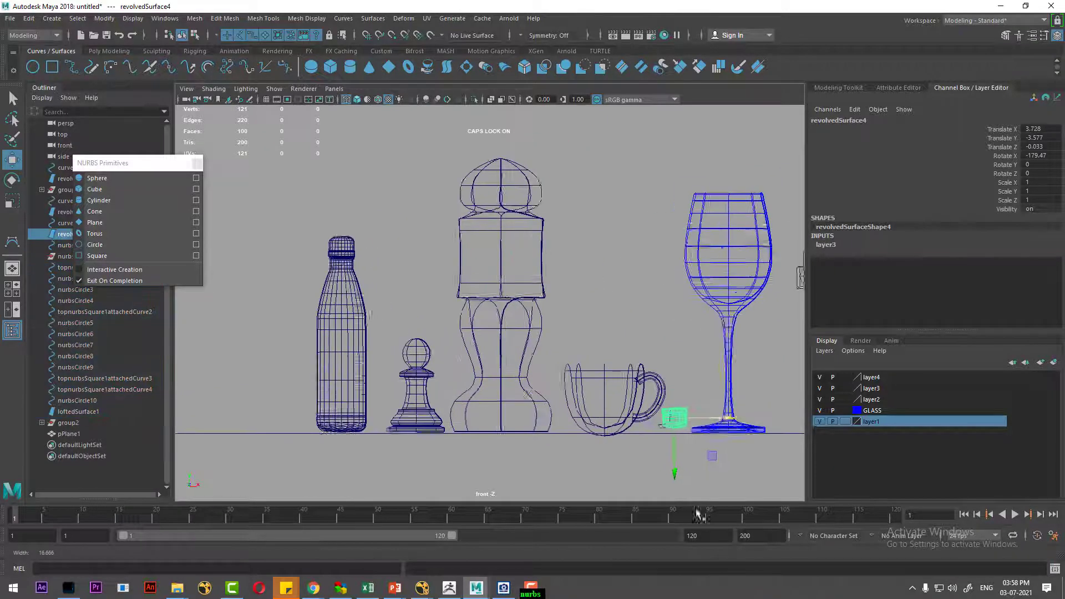
pyautogui.scroll(5, 613, 399)
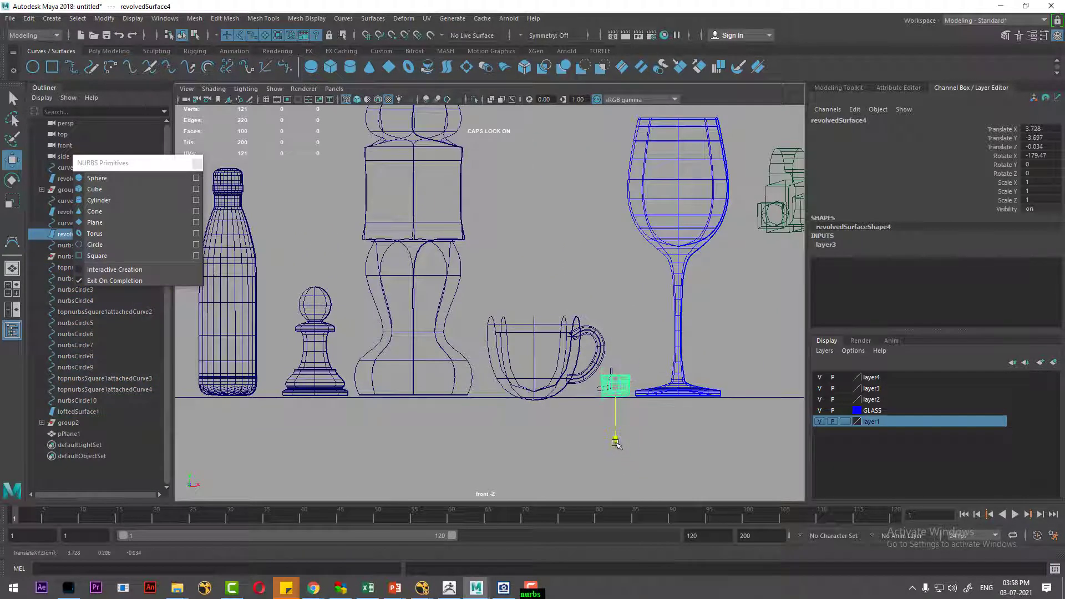
pyautogui.moveTo(617, 448); pyautogui.dragTo(637, 431)
pyautogui.press('space')
pyautogui.keyDown('alt'); pyautogui.moveTo(622, 325); pyautogui.dragTo(705, 342); pyautogui.keyUp('alt')
pyautogui.press('5')
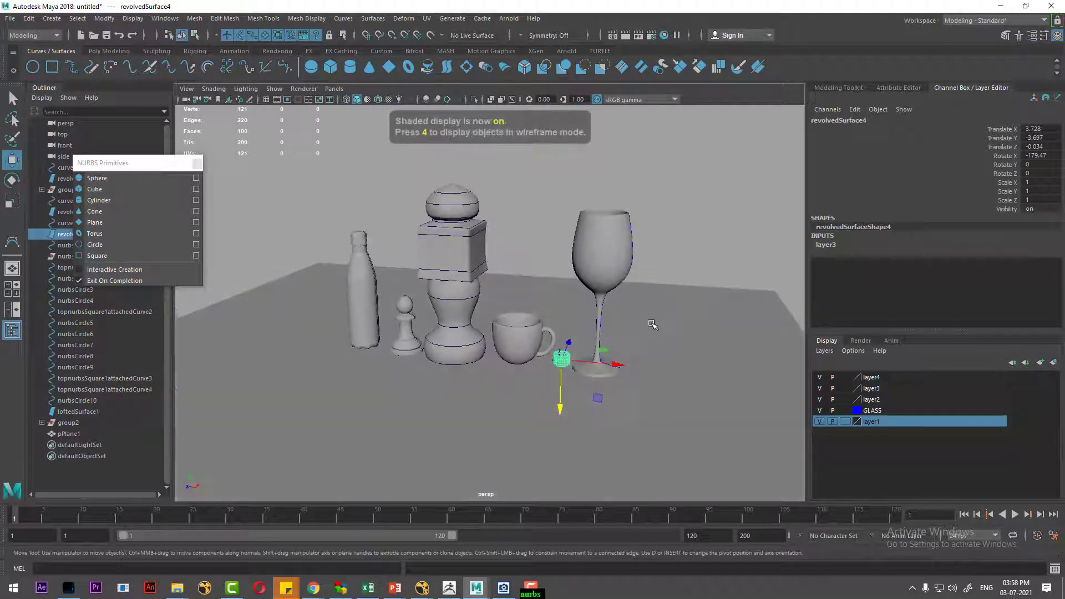
# Scale the floor plane pPlane1 up to about 51.079
pyautogui.click(705, 342)
pyautogui.press('r')
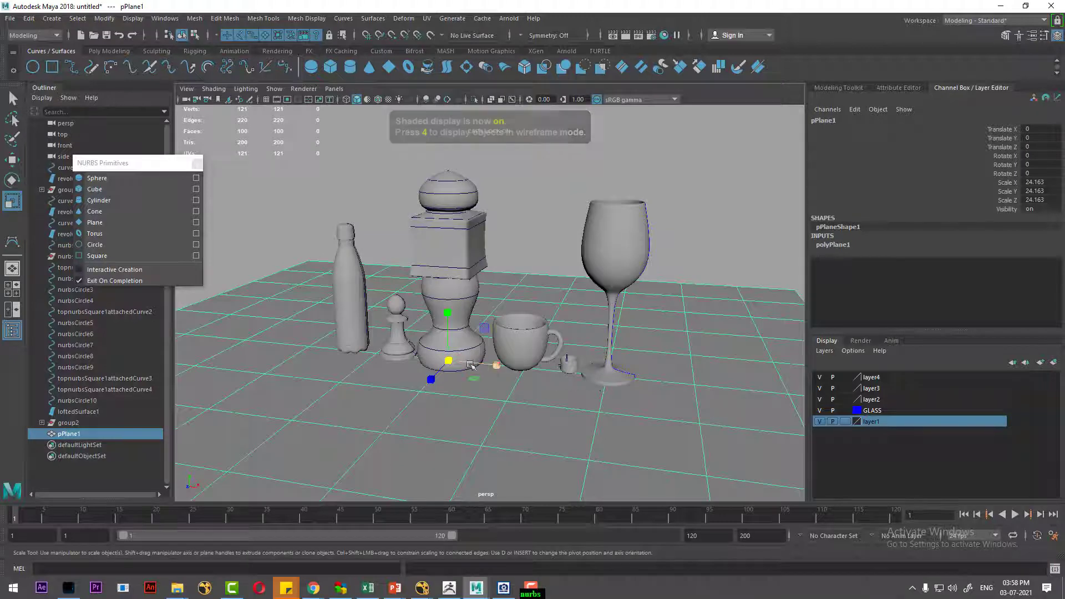
pyautogui.press('capslock')
pyautogui.moveTo(487, 355); pyautogui.dragTo(554, 333, button='middle')
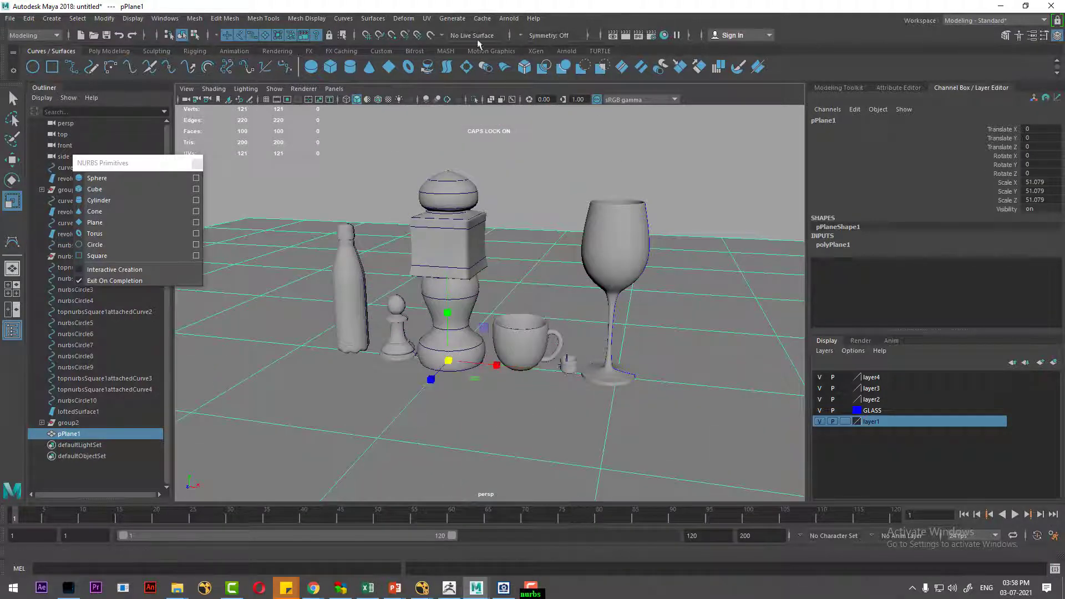
pyautogui.click(510, 20)
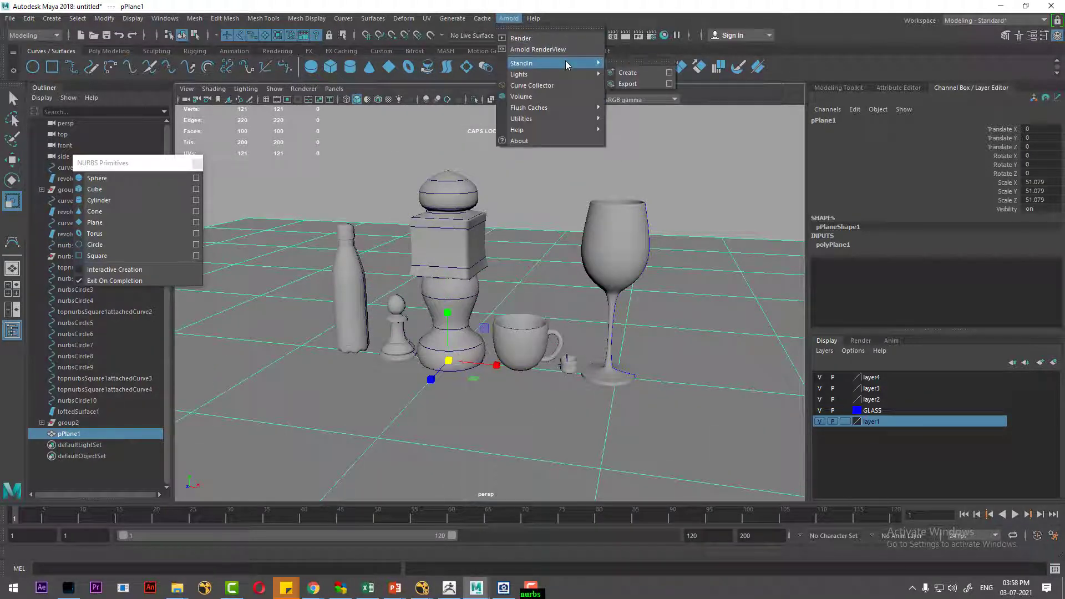
pyautogui.moveTo(519, 74)
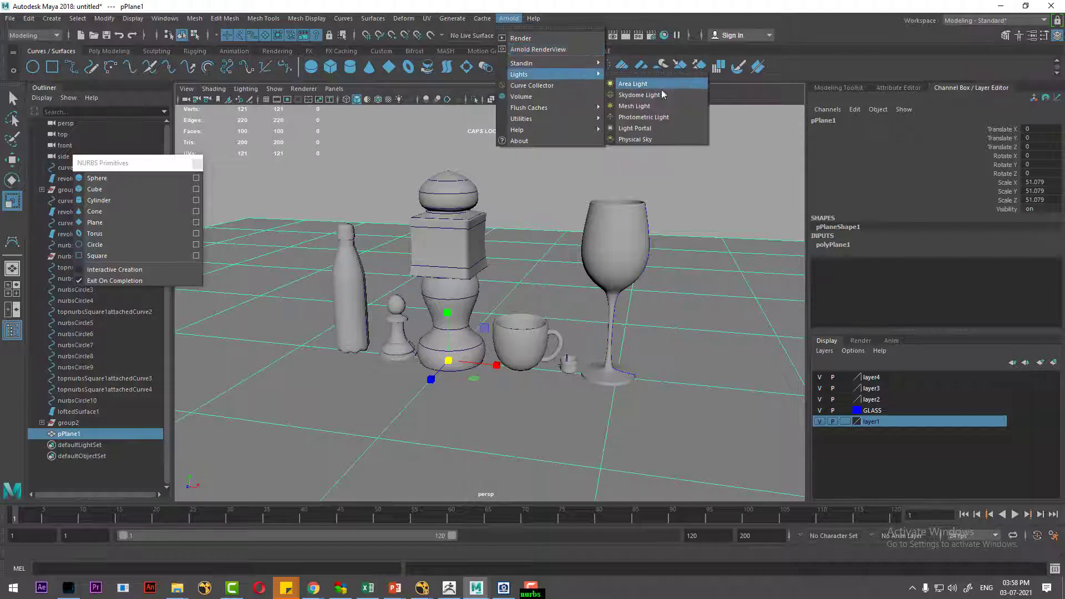
# Add an Arnold skydome light and render a test frame
pyautogui.click(661, 94)
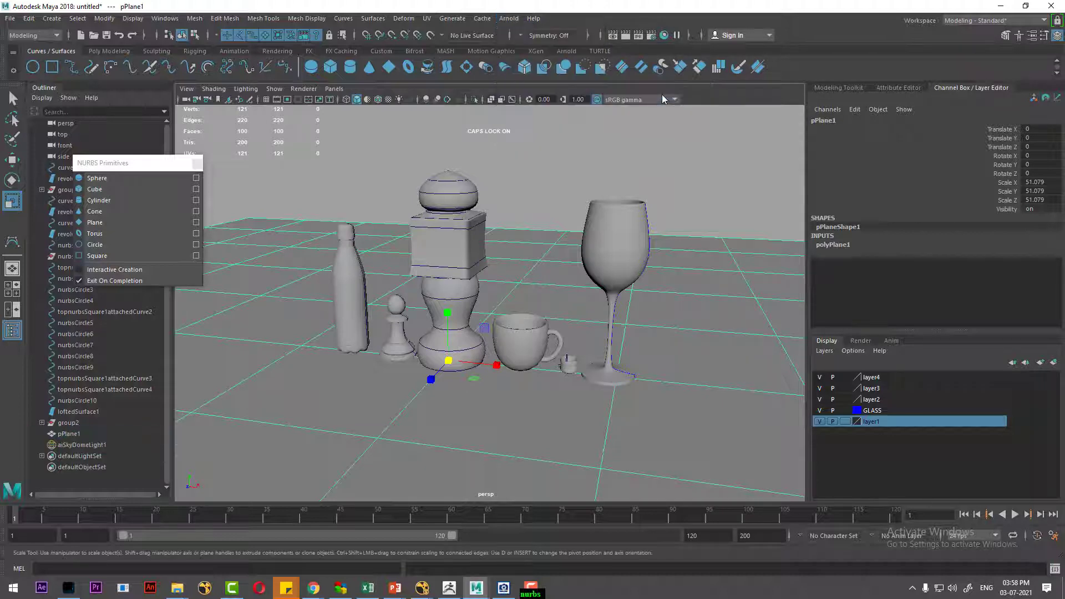
pyautogui.click(627, 34)
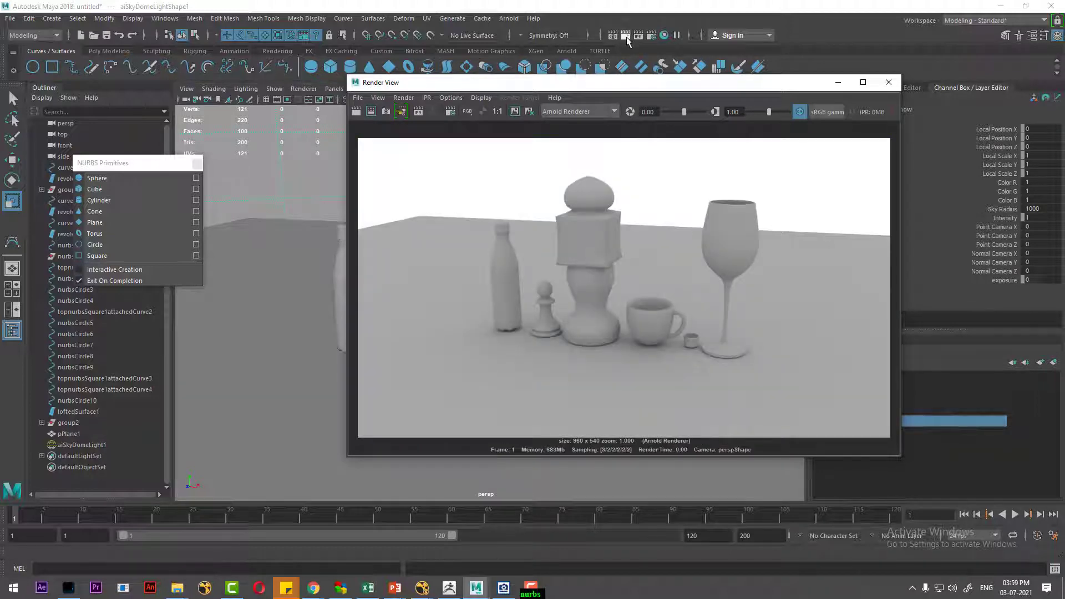
pyautogui.click(888, 82)
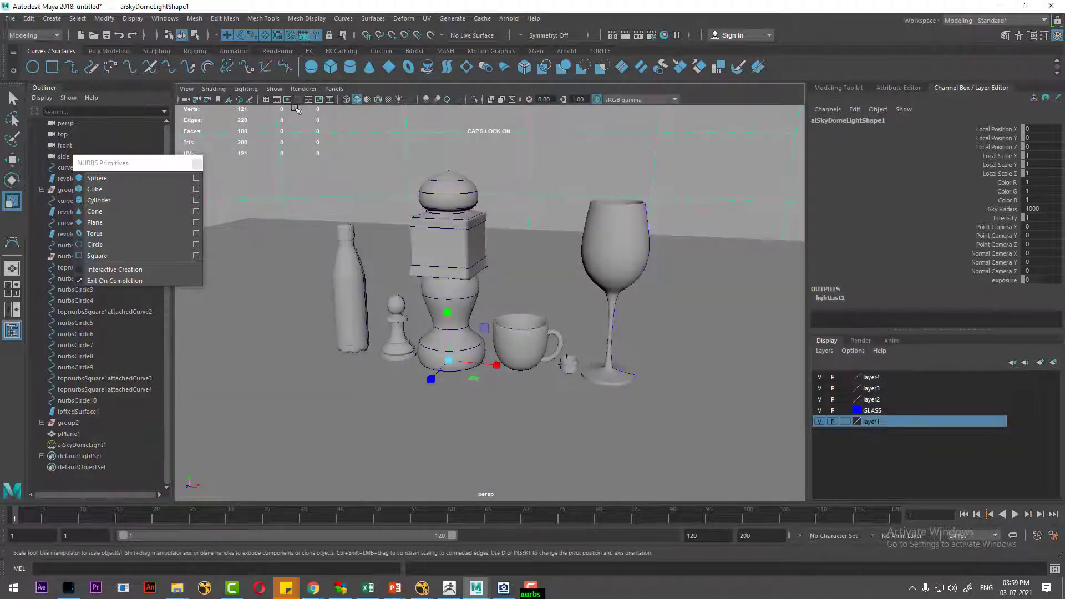
# Move the perspective camera closer to the still life and render the new framing
pyautogui.keyDown('alt'); pyautogui.moveTo(321, 130); pyautogui.dragTo(553, 341); pyautogui.keyUp('alt')
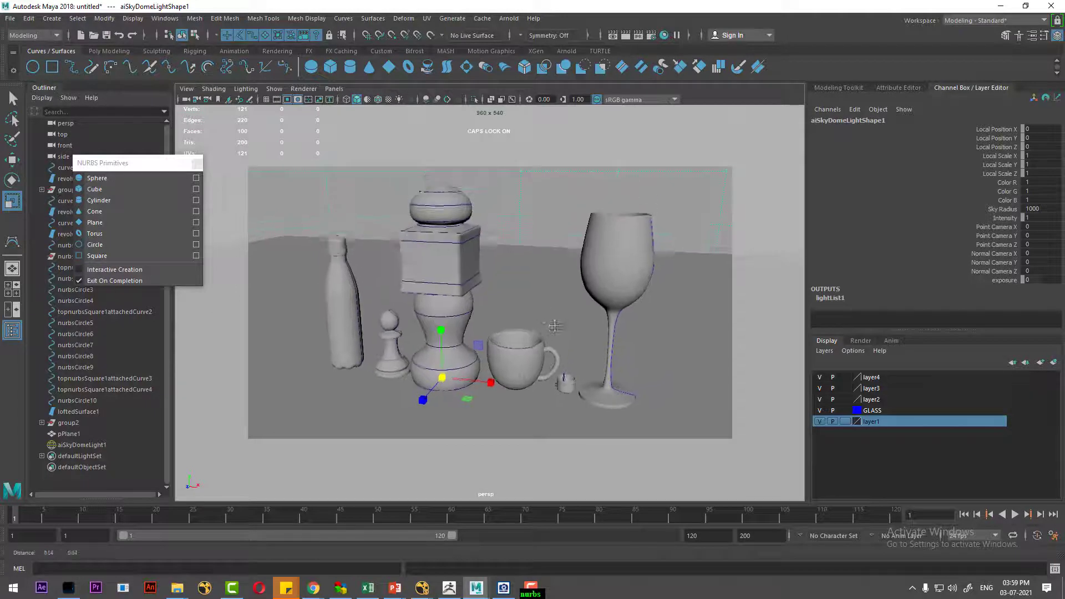
pyautogui.scroll(4, 551, 358)
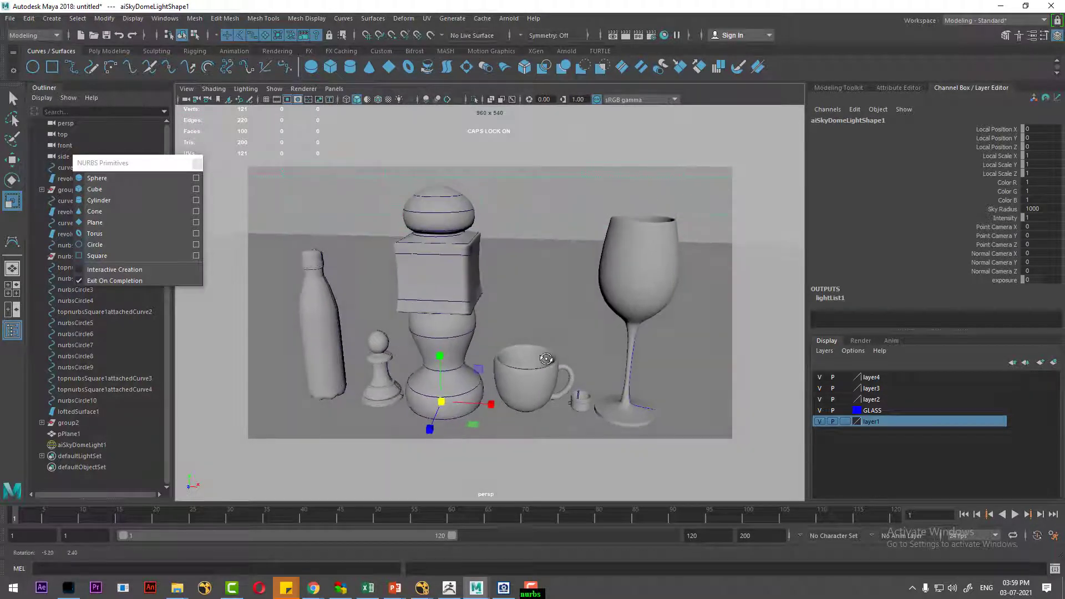
pyautogui.keyDown('alt'); pyautogui.moveTo(548, 378); pyautogui.dragTo(554, 371, button='middle'); pyautogui.keyUp('alt')
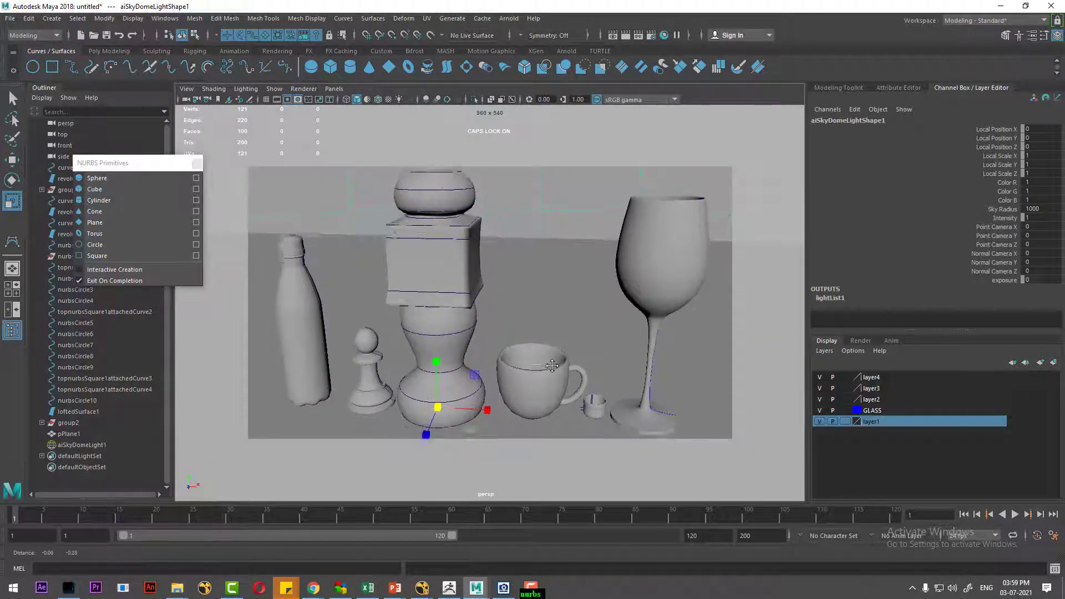
pyautogui.keyDown('alt'); pyautogui.moveTo(554, 371); pyautogui.dragTo(551, 372, button='right'); pyautogui.keyUp('alt')
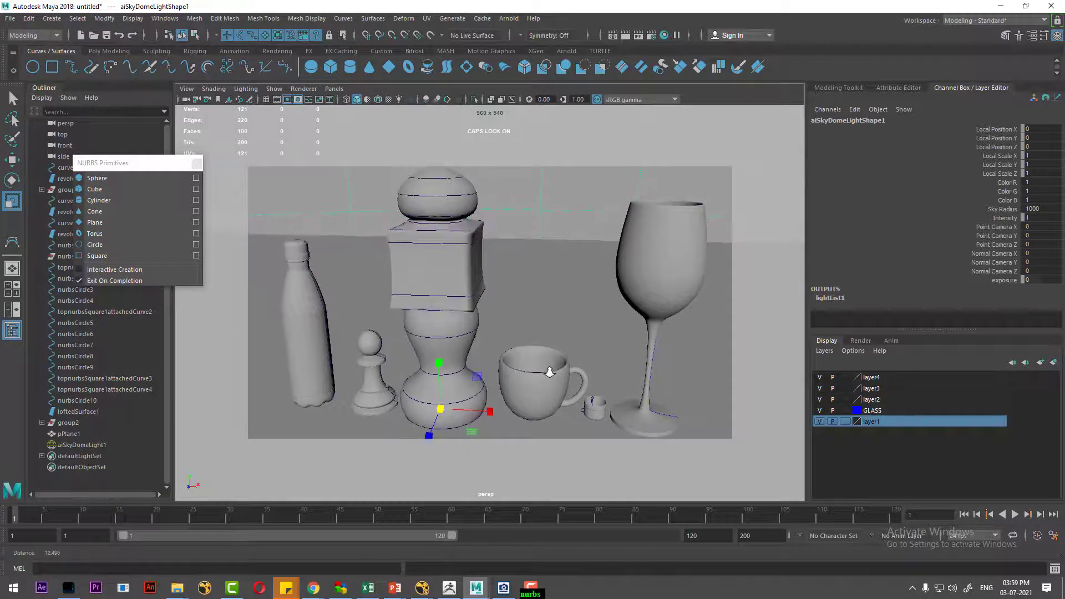
pyautogui.keyDown('alt'); pyautogui.moveTo(550, 372); pyautogui.dragTo(544, 369); pyautogui.keyUp('alt')
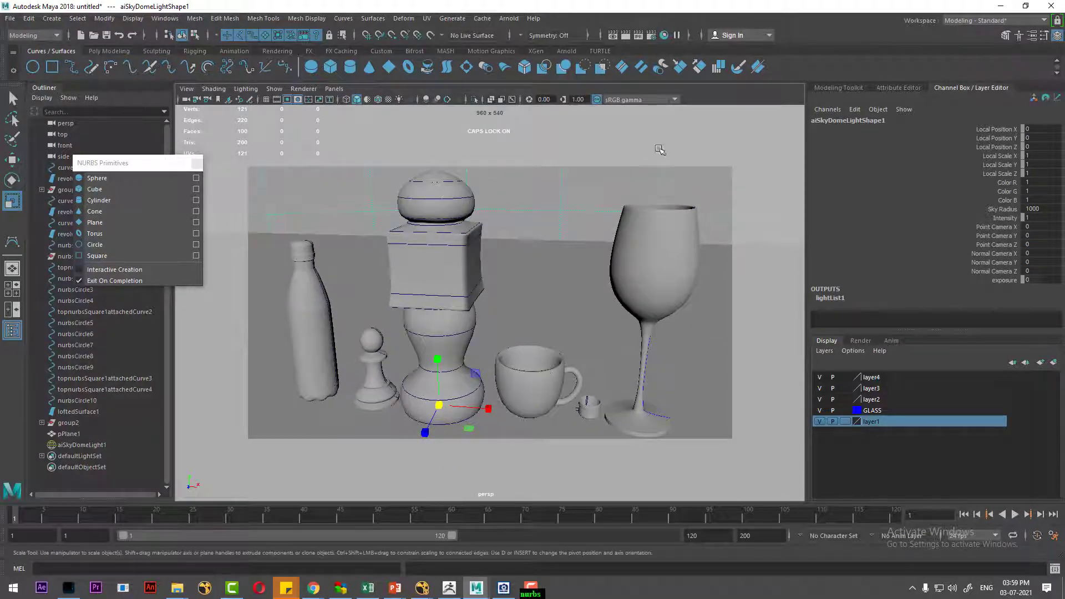
pyautogui.click(625, 35)
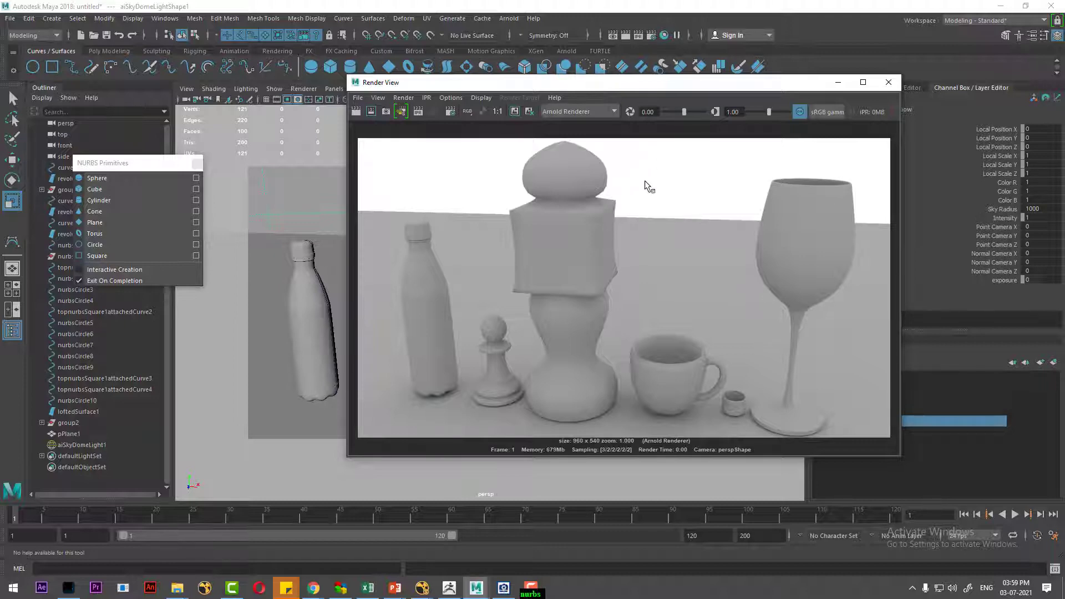
# Give pPlane1 a new darkened lambert2 material and re-render from a higher angle
pyautogui.click(888, 82)
pyautogui.click(555, 299)
pyautogui.rightClick(546, 284)
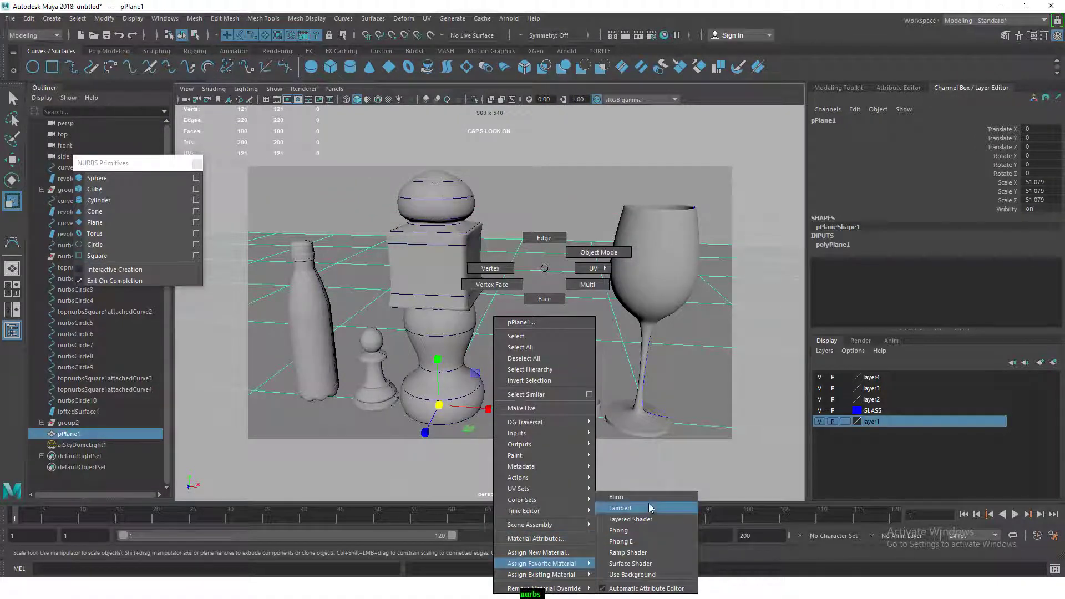
pyautogui.click(649, 507)
pyautogui.rightClick(551, 289)
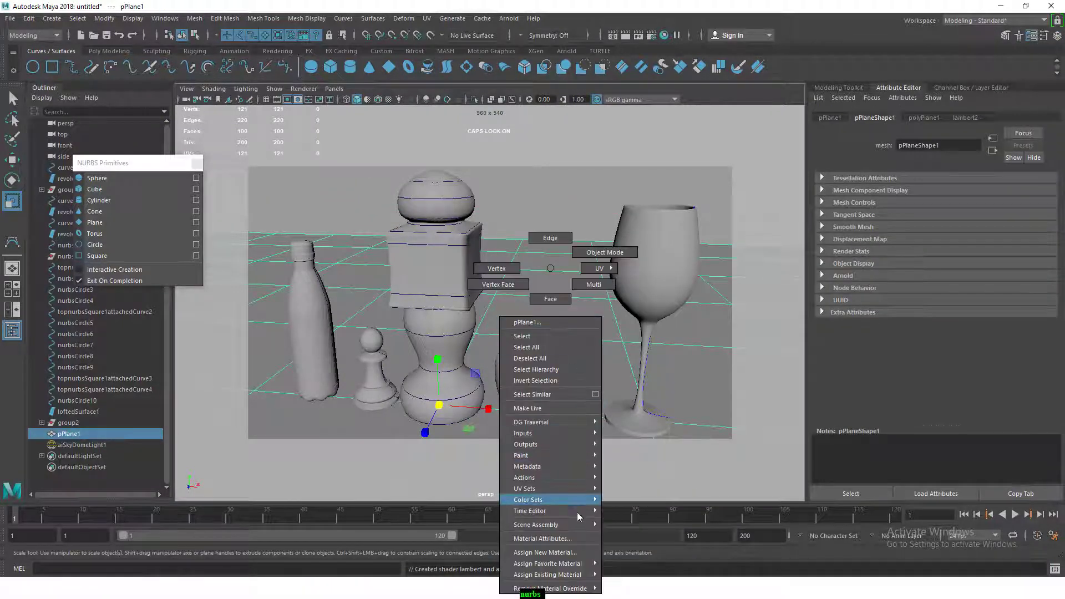
pyautogui.click(552, 539)
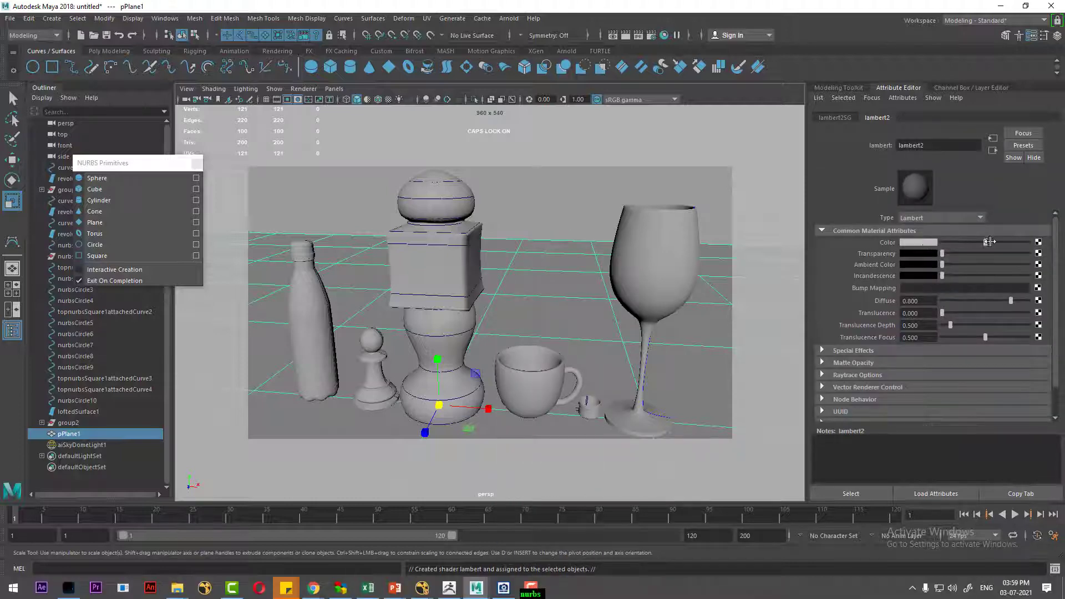
pyautogui.moveTo(990, 242); pyautogui.dragTo(958, 242)
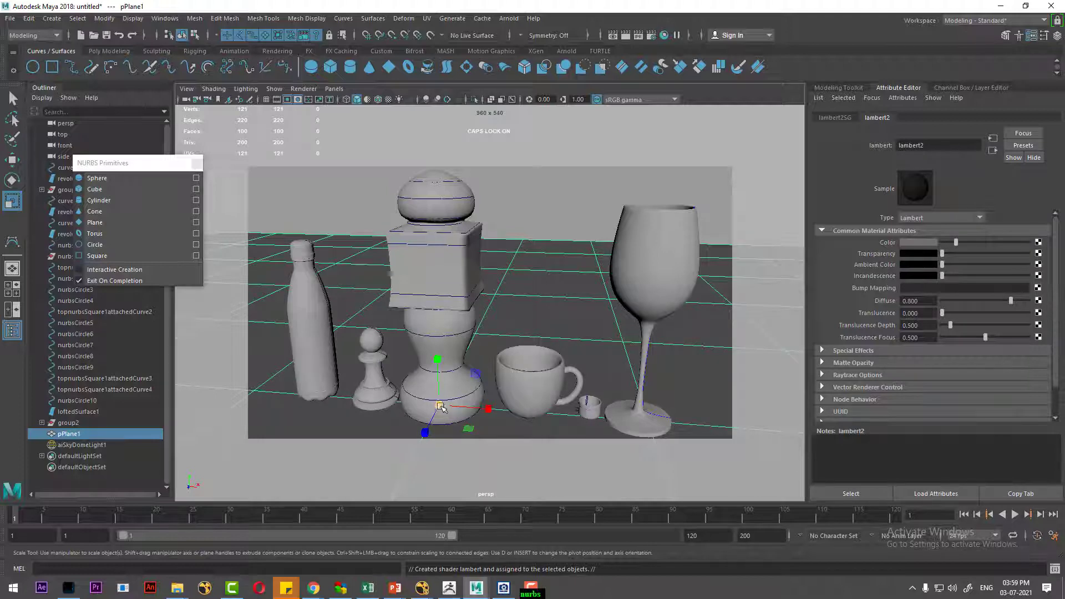
pyautogui.moveTo(580, 311)
pyautogui.keyDown('alt'); pyautogui.mouseDown()
pyautogui.moveTo(495, 385)
pyautogui.moveTo(442, 400)
pyautogui.moveTo(638, 221)
pyautogui.moveTo(596, 228)
pyautogui.moveTo(603, 242)
pyautogui.mouseUp(); pyautogui.keyUp('alt')
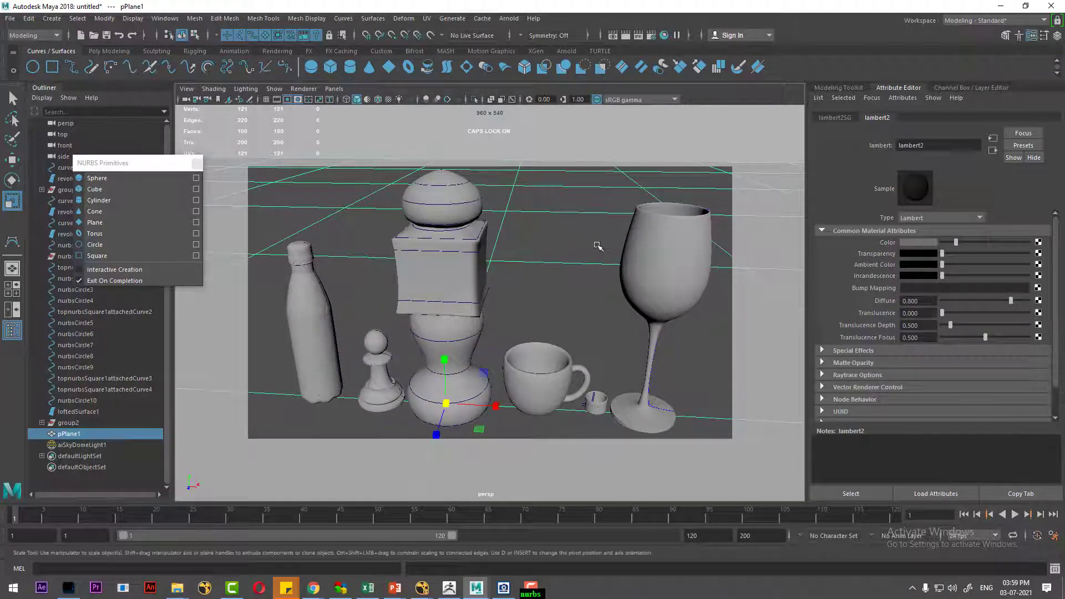
pyautogui.click(613, 35)
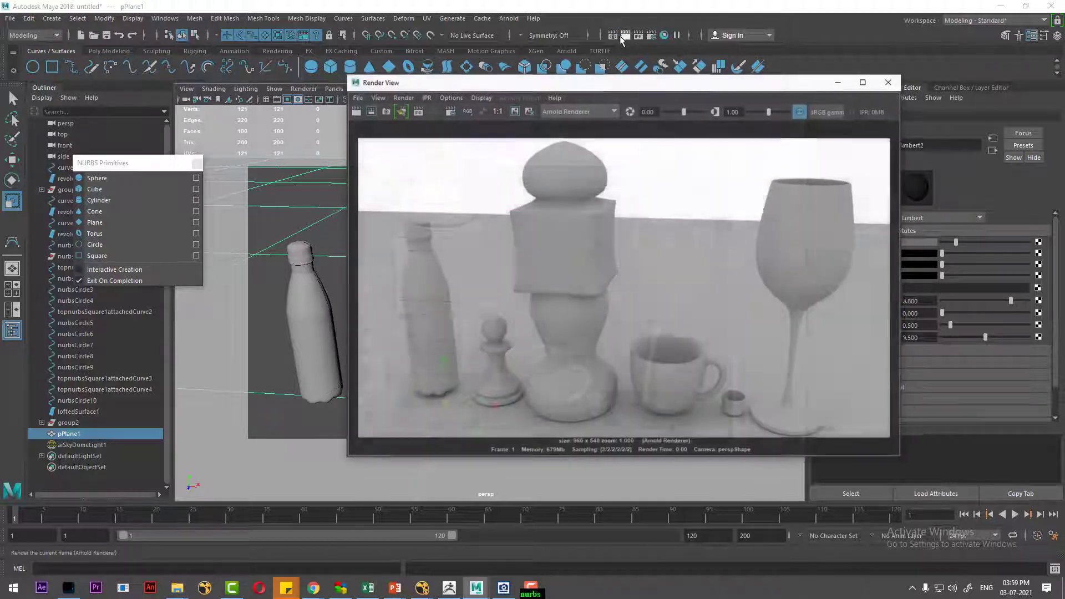